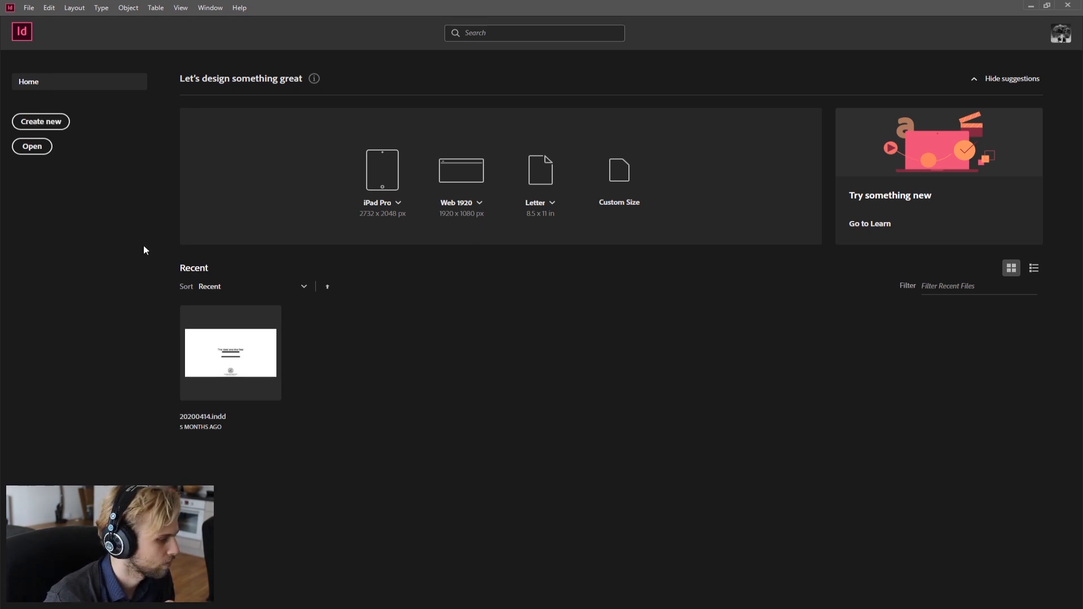
Step: Start a new document and set its units to Millimeters
{"action": "left_click", "coordinate": [41, 122]}
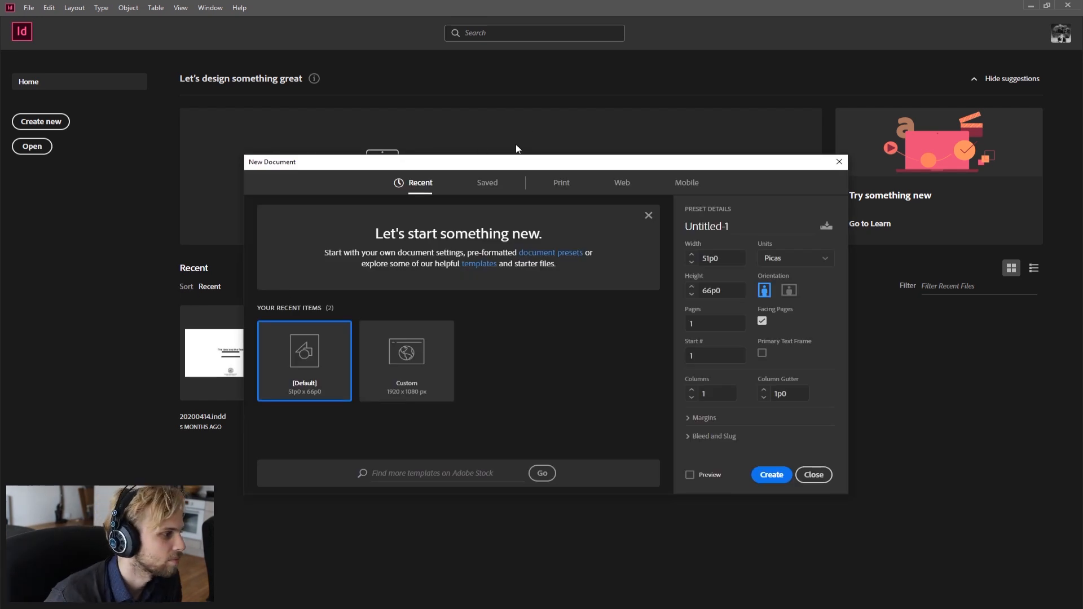
{"action": "left_click_drag", "start_coordinate": [505, 163], "coordinate": [444, 72]}
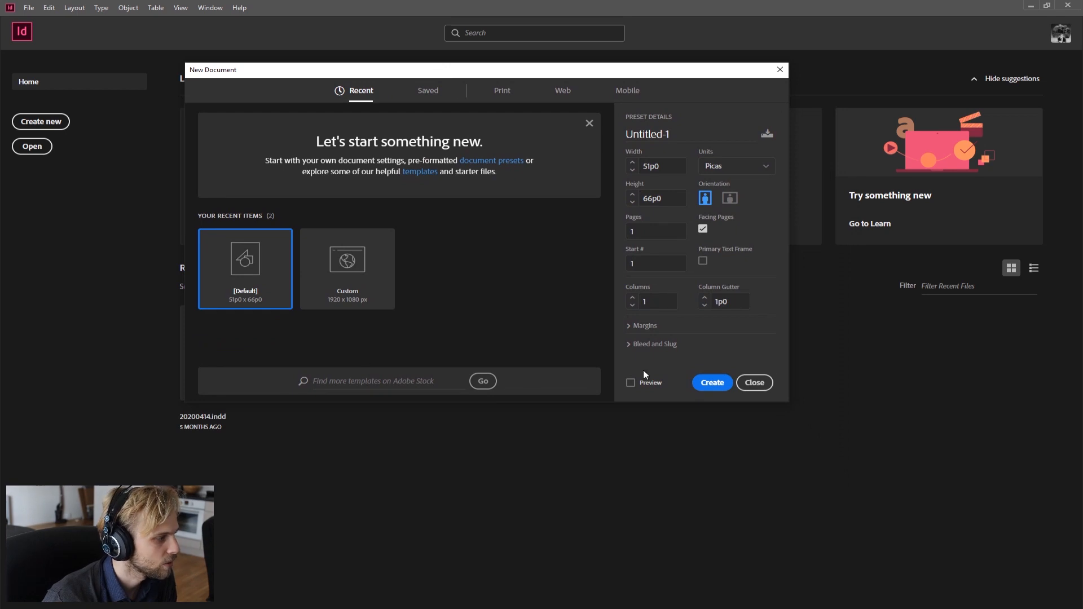
{"action": "left_click_drag", "start_coordinate": [788, 401], "coordinate": [851, 517]}
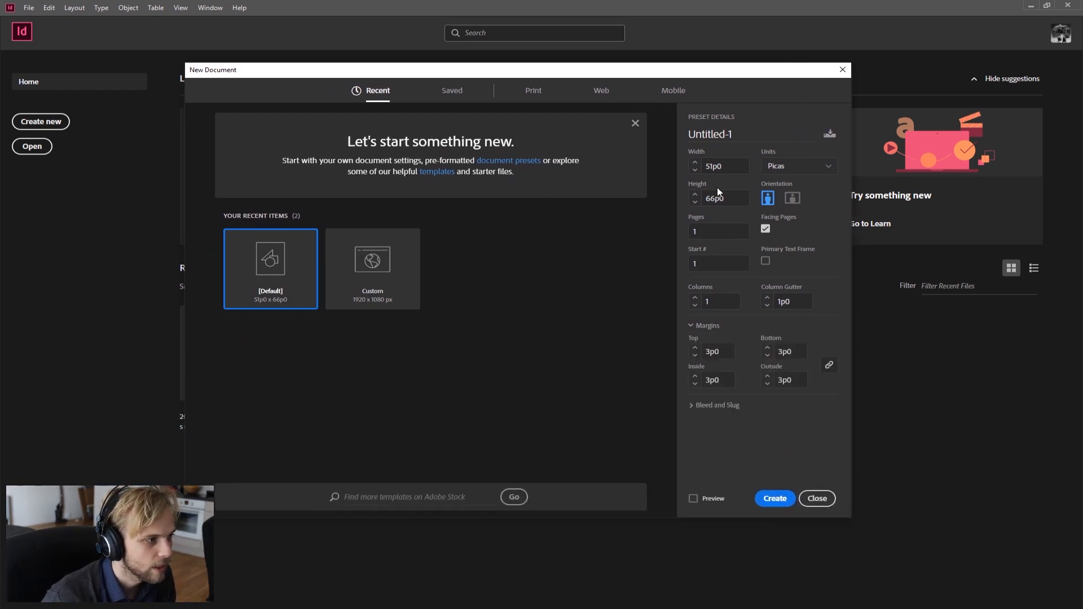
{"action": "left_click", "coordinate": [805, 171]}
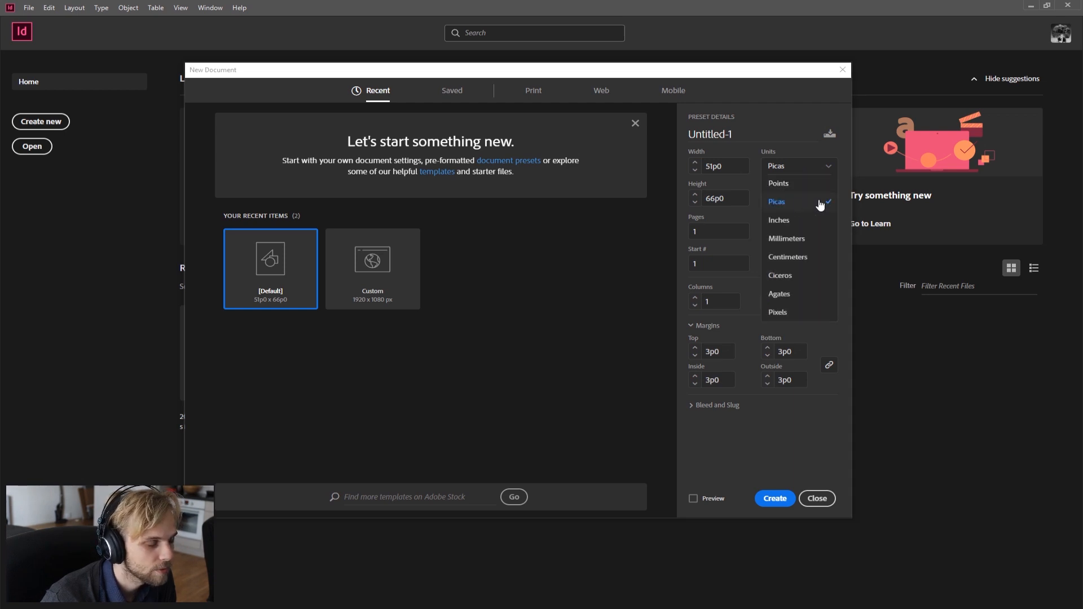
{"action": "left_click", "coordinate": [784, 243]}
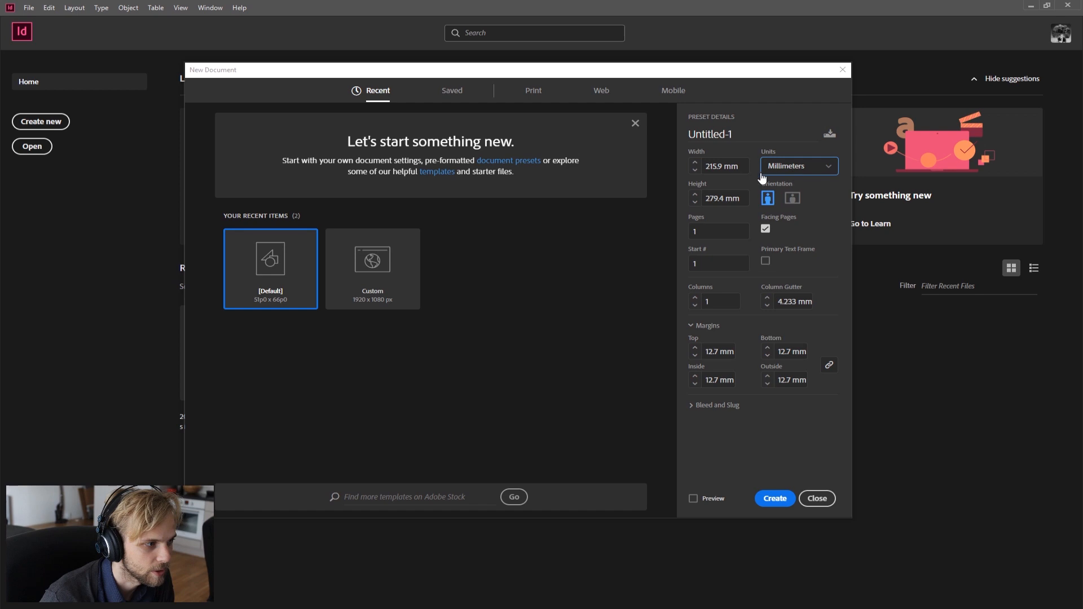
Step: Set the page width to 420 mm and the height to 297 mm
{"action": "left_click", "coordinate": [744, 167]}
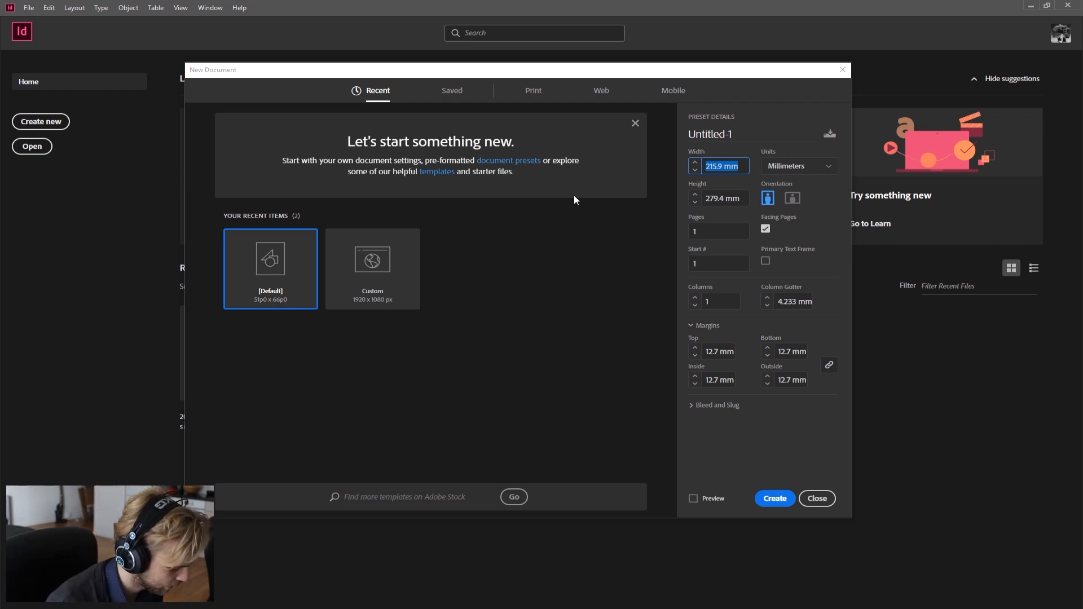
{"action": "type", "text": "420"}
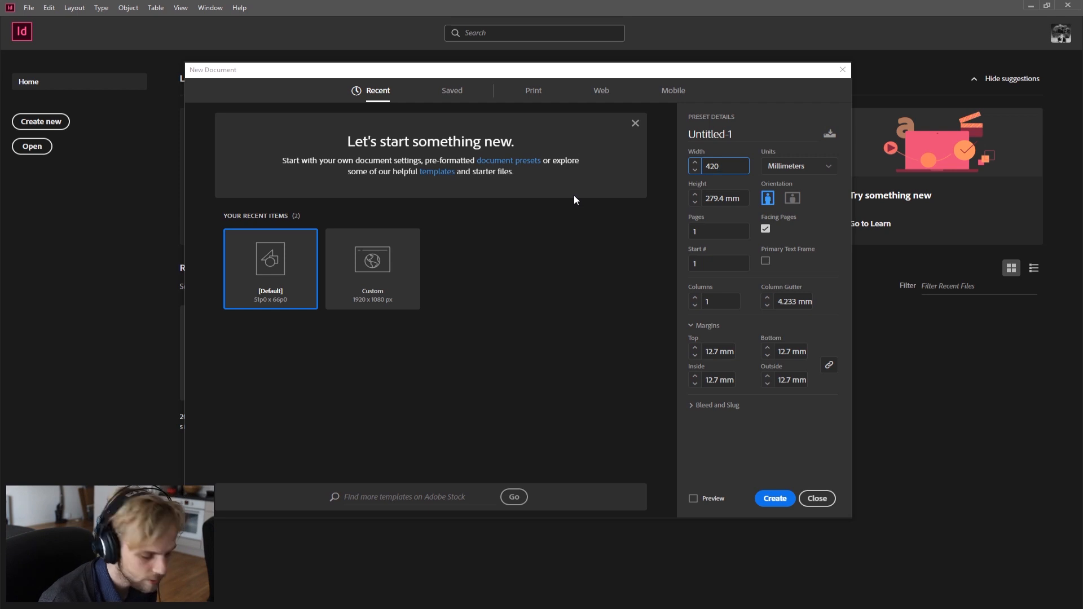
{"action": "key", "text": "Tab"}
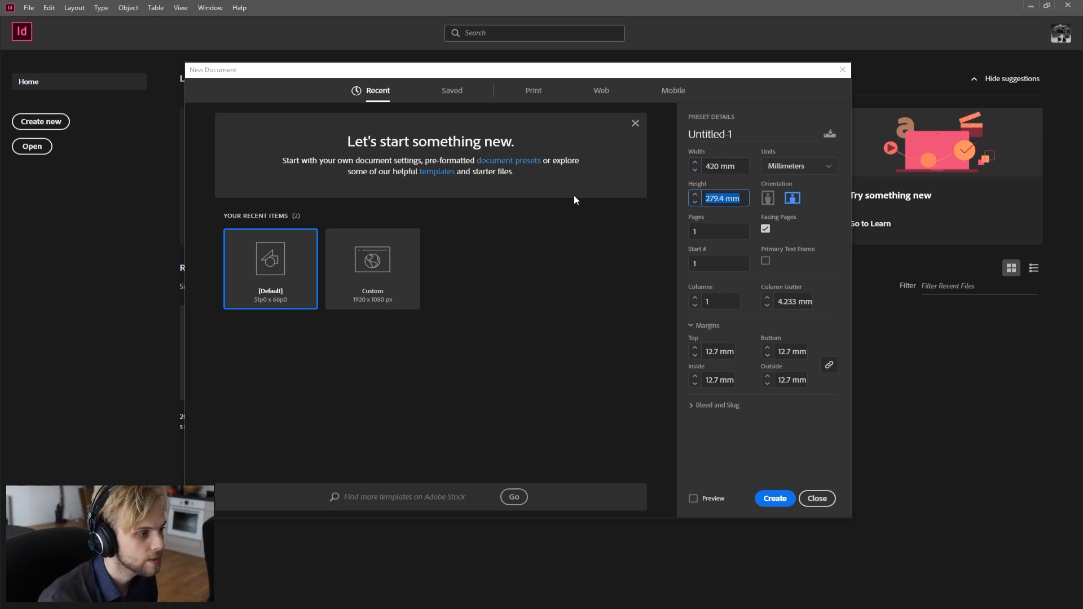
{"action": "type", "text": "297"}
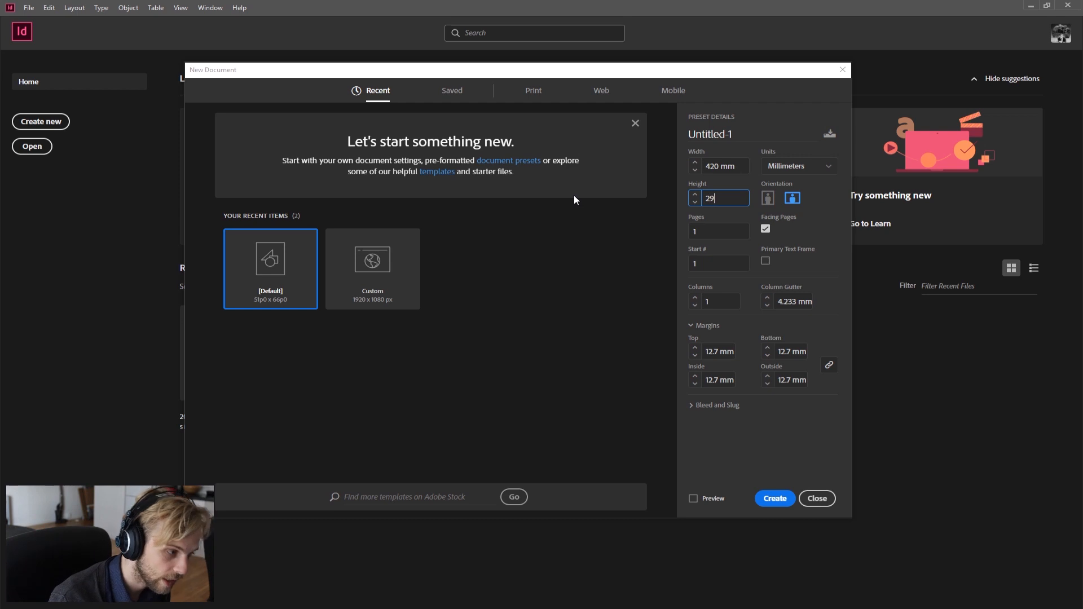
{"action": "left_click", "coordinate": [720, 233]}
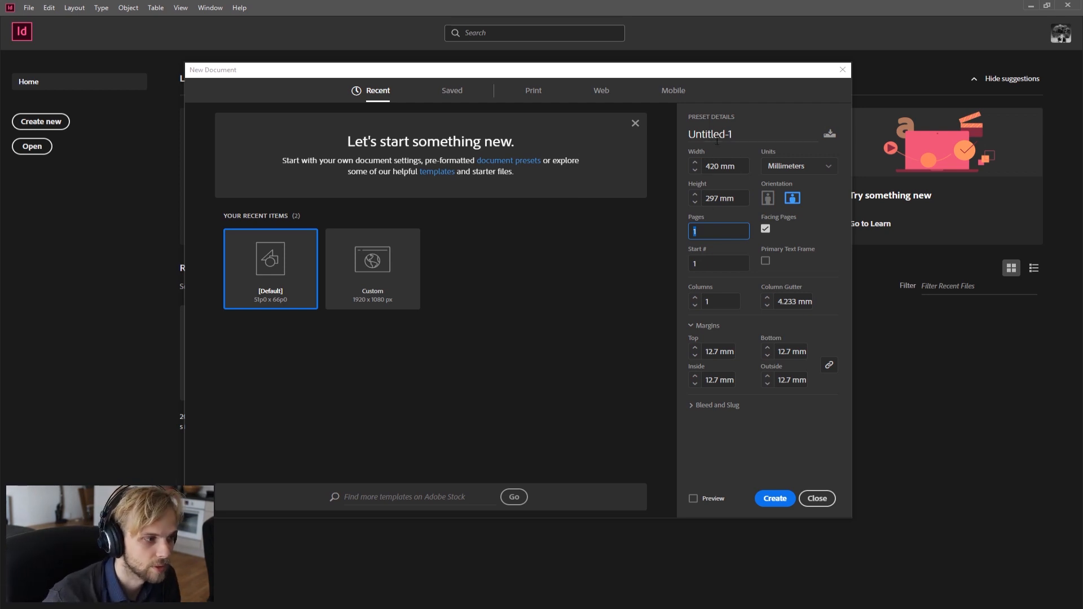
Step: Name the preset "My A3 preset"
{"action": "left_click", "coordinate": [746, 134]}
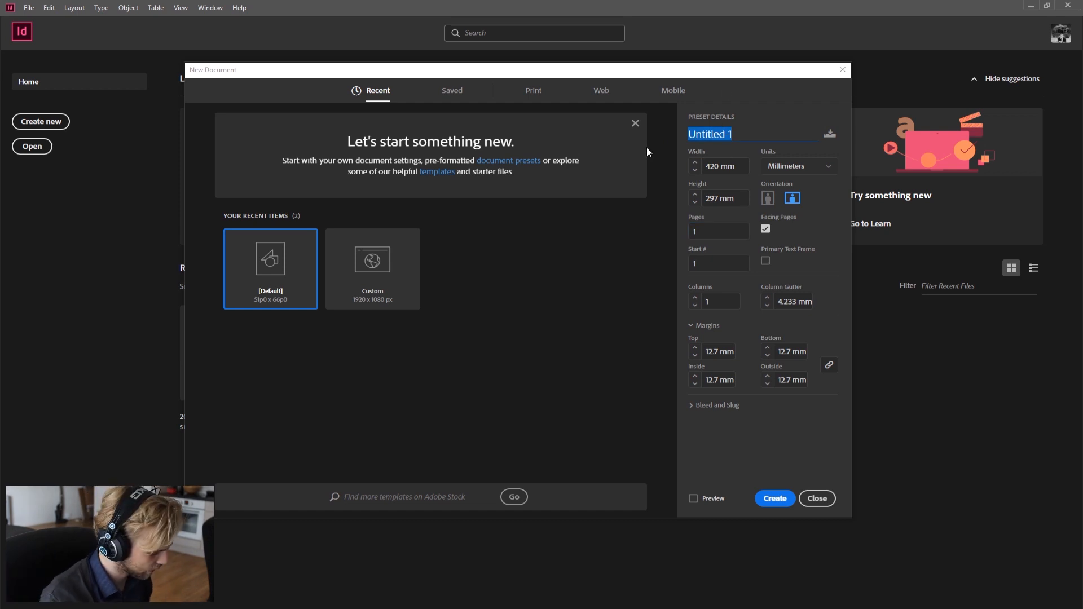
{"action": "type", "text": "A3"}
{"action": "key", "text": "BackSpace"}
{"action": "key", "text": "BackSpace"}
{"action": "key", "text": "BackSpace"}
{"action": "type", "text": "My A3 preset"}
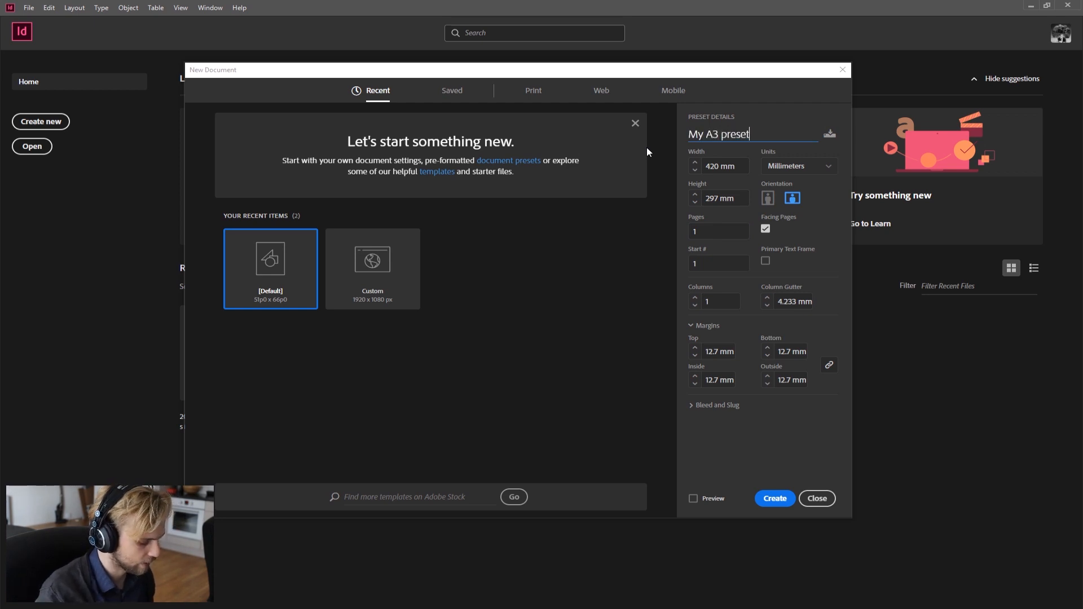
Step: Set the number of pages to 5
{"action": "left_click_drag", "start_coordinate": [714, 84], "coordinate": [757, 74]}
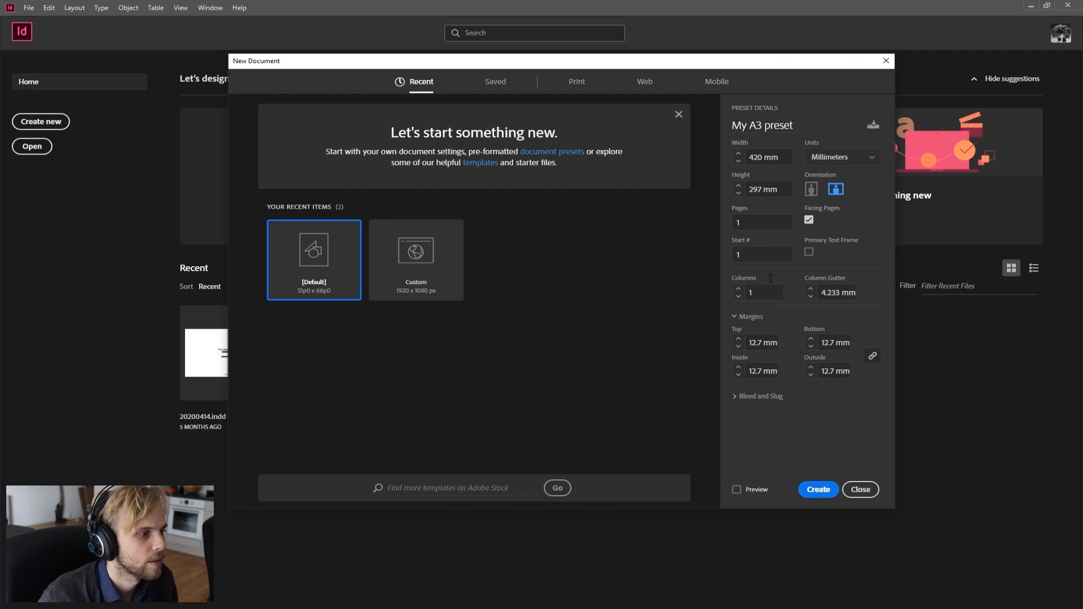
{"action": "left_click", "coordinate": [756, 221]}
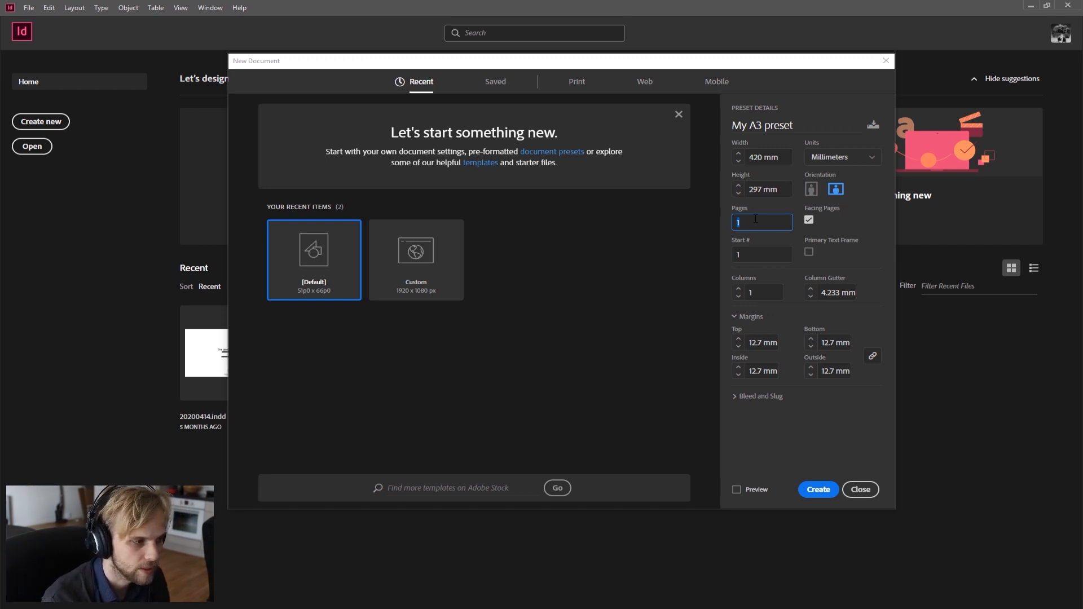
{"action": "type", "text": "3"}
{"action": "key", "text": "BackSpace"}
{"action": "type", "text": "5"}
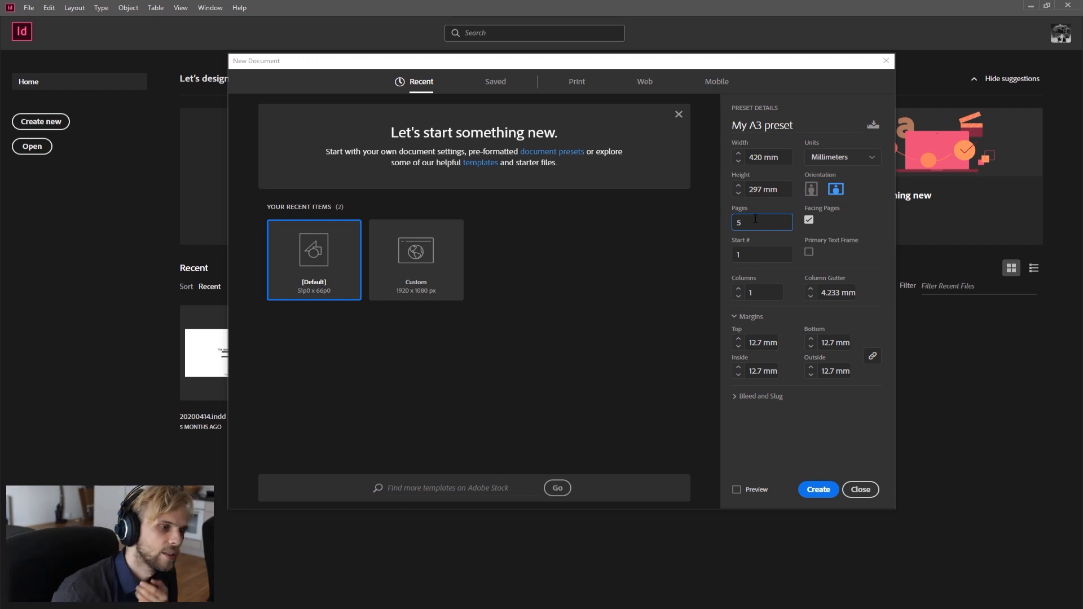
{"action": "left_click", "coordinate": [739, 254]}
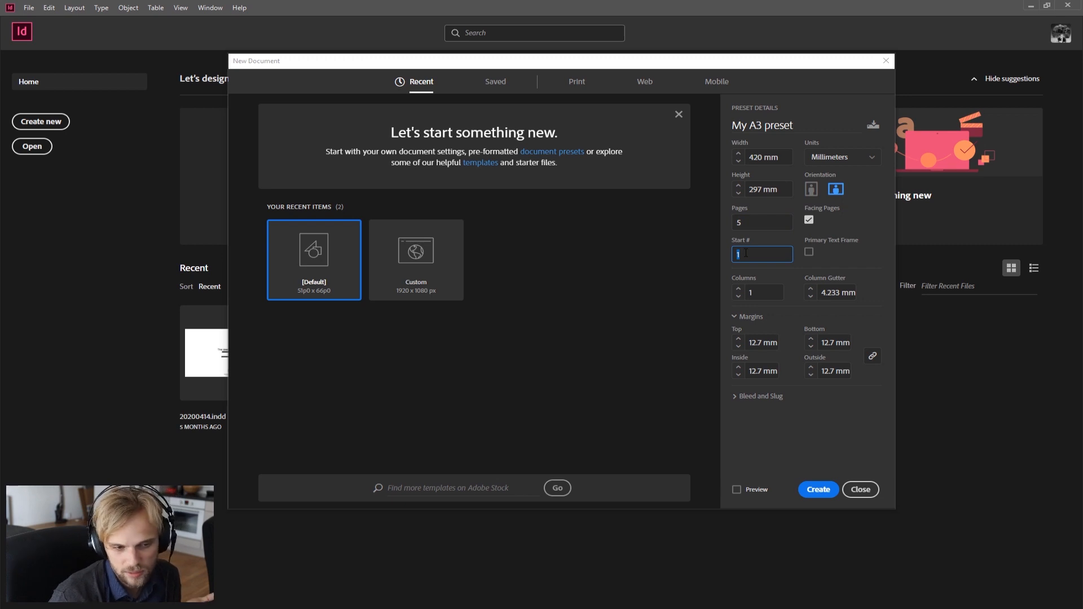
{"action": "left_click", "coordinate": [759, 293]}
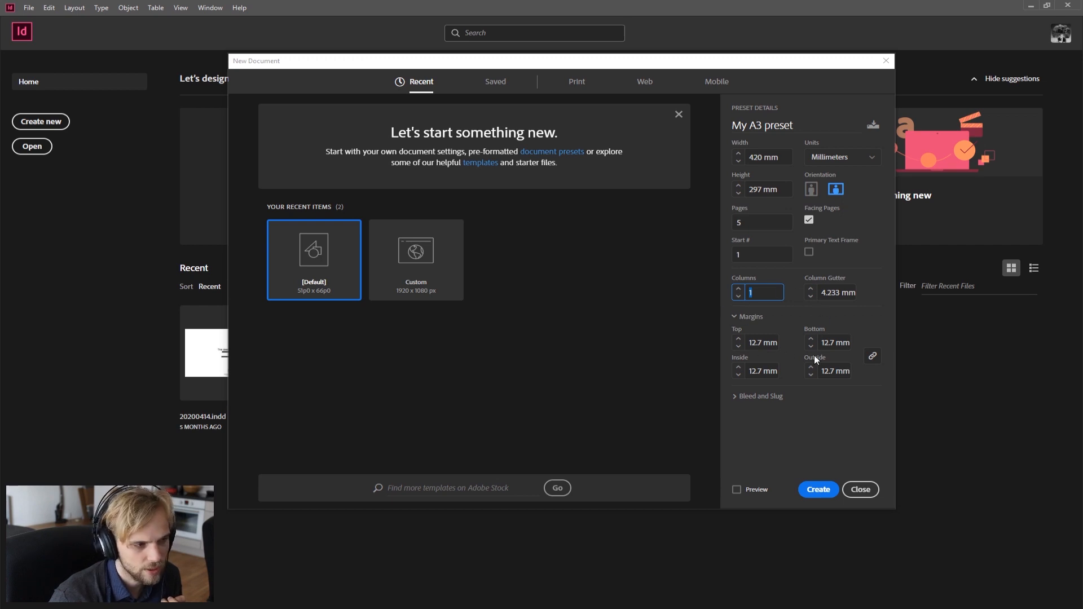
{"action": "left_click_drag", "start_coordinate": [751, 342], "coordinate": [771, 343]}
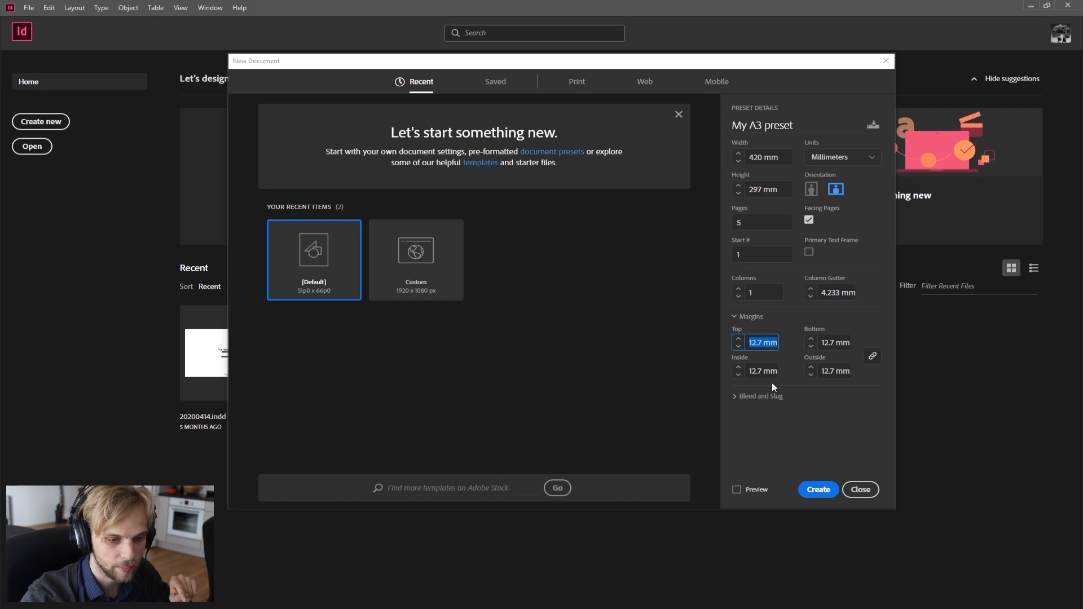
{"action": "left_click", "coordinate": [758, 342]}
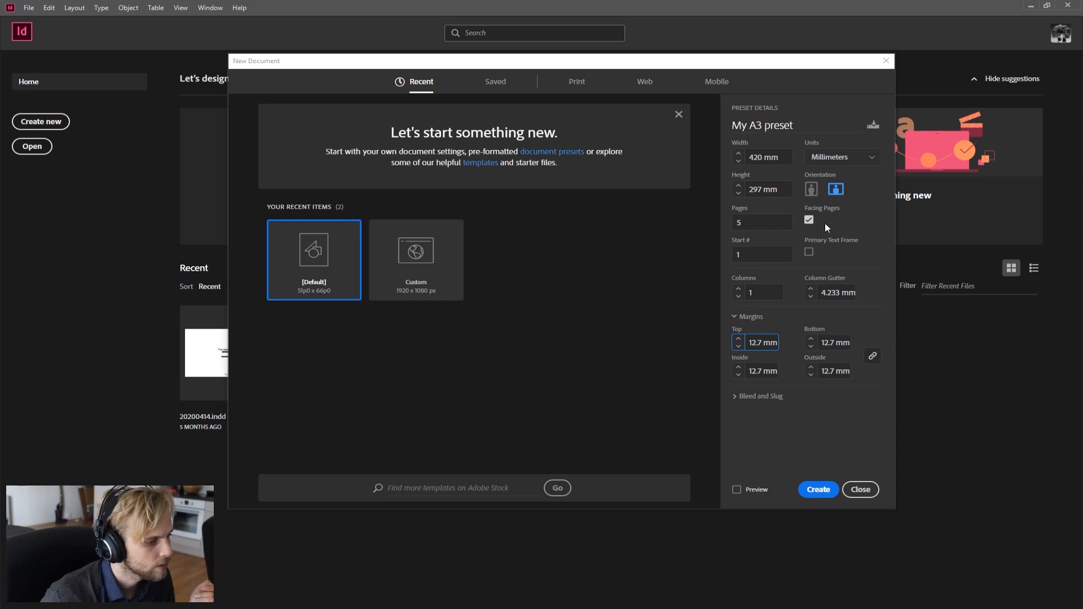
Step: Turn on Preview to see the page setup behind the new document dialog
{"action": "left_click", "coordinate": [736, 490]}
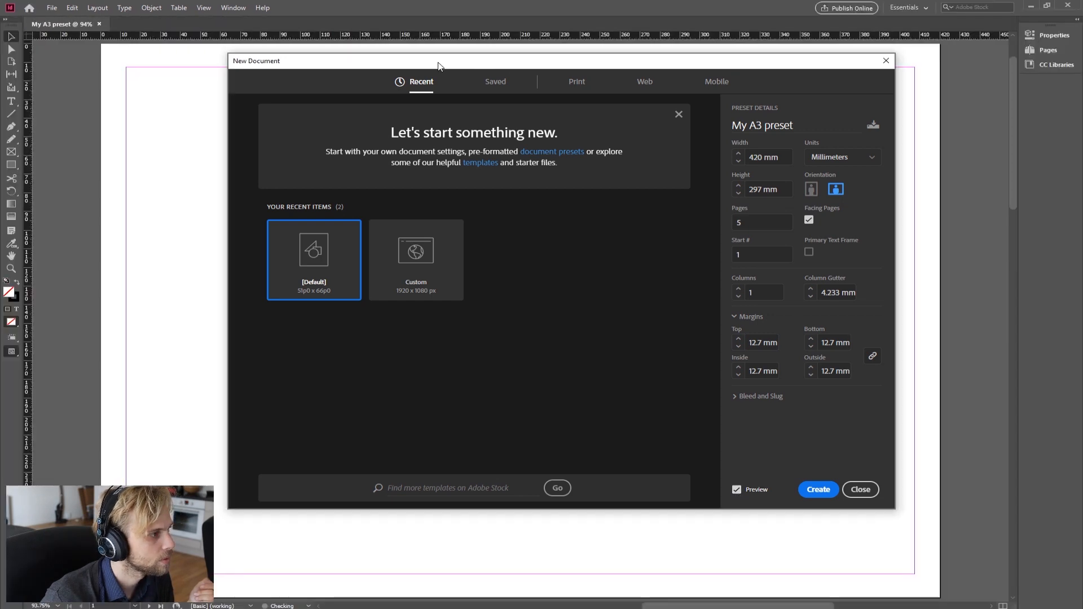
{"action": "left_click_drag", "start_coordinate": [452, 62], "coordinate": [285, 118]}
{"action": "left_click_drag", "start_coordinate": [510, 118], "coordinate": [601, 101]}
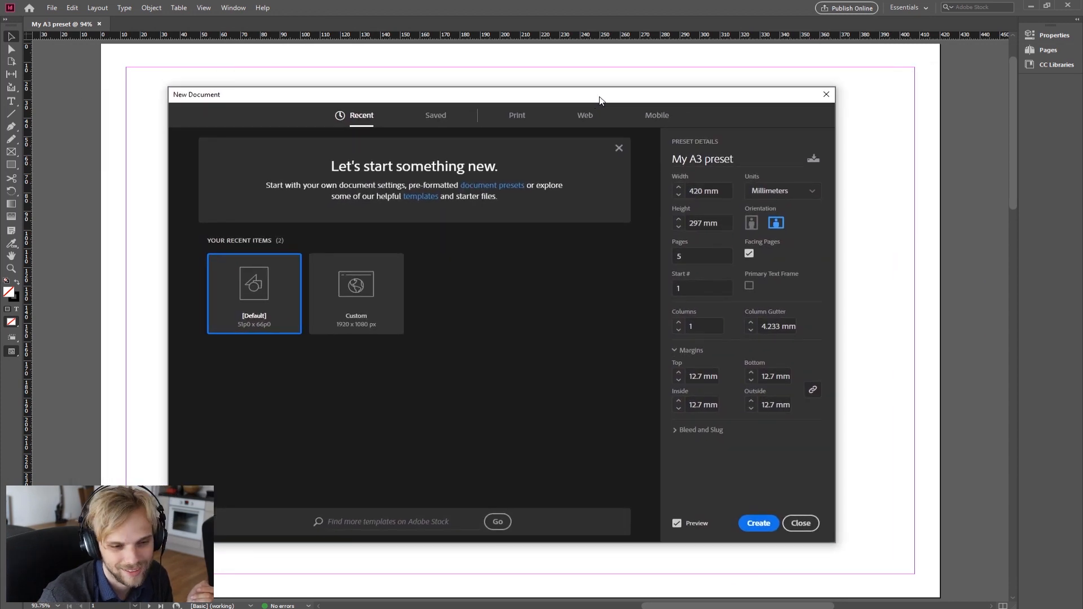
Step: Turn Preview off and create the document
{"action": "left_click", "coordinate": [681, 526]}
{"action": "left_click", "coordinate": [680, 525]}
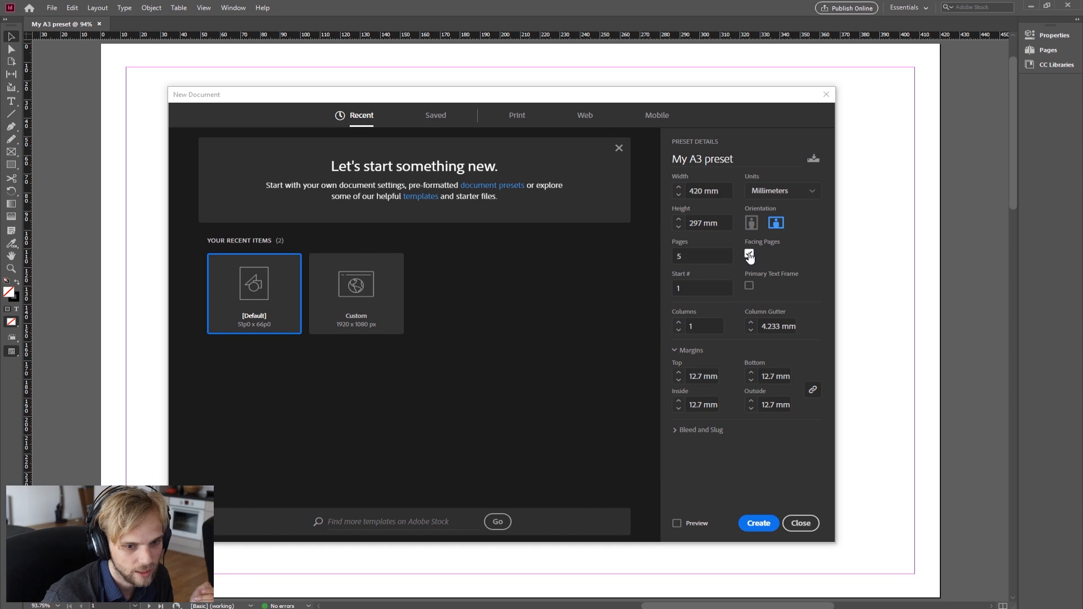
{"action": "left_click", "coordinate": [758, 524]}
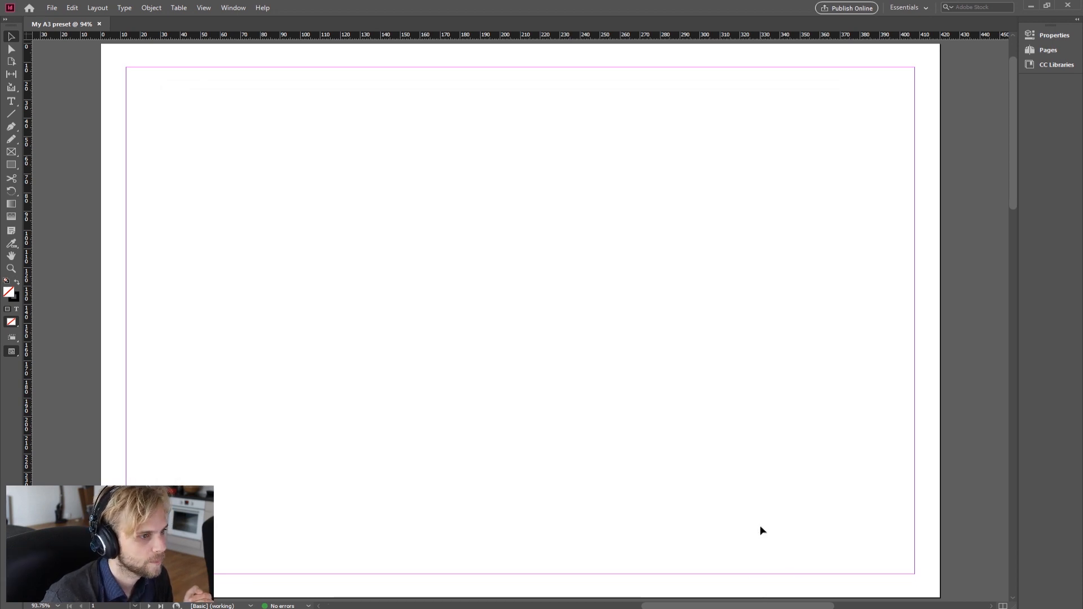
Step: Scroll and zoom out through the document to examine its page spreads
{"action": "scroll", "coordinate": [699, 305], "scroll_direction": "down", "scroll_amount": 20}
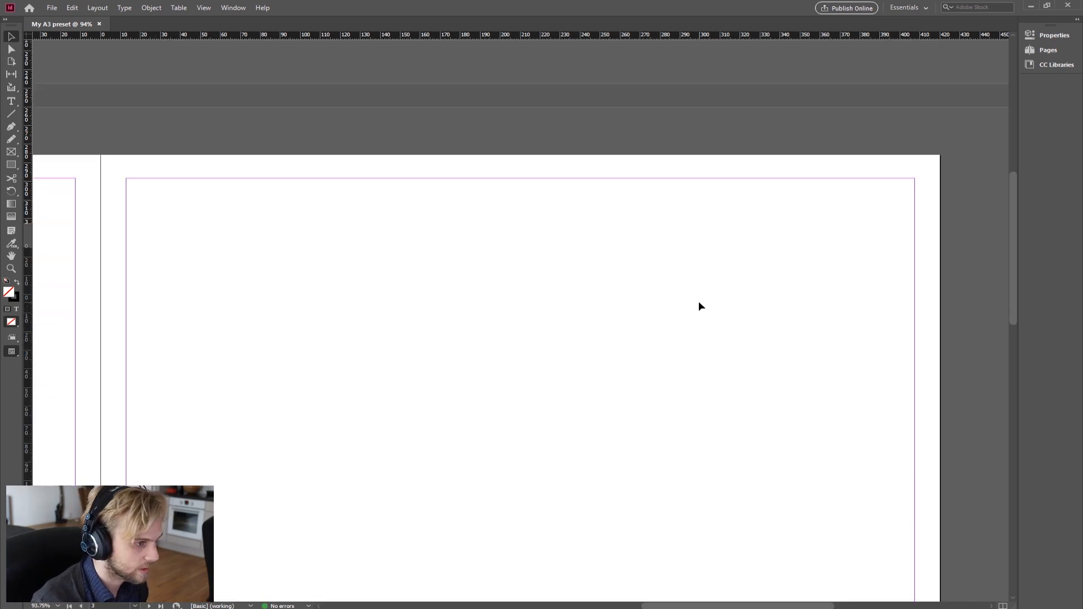
{"action": "scroll", "coordinate": [698, 305], "scroll_direction": "up", "scroll_amount": 20}
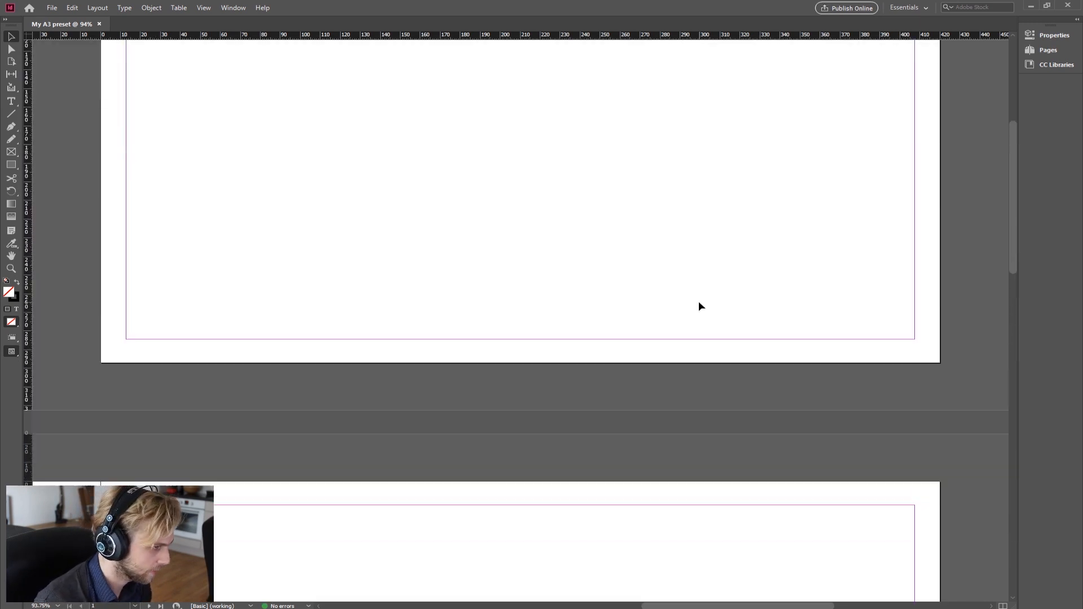
{"action": "scroll", "coordinate": [699, 306], "scroll_direction": "up", "scroll_amount": 1}
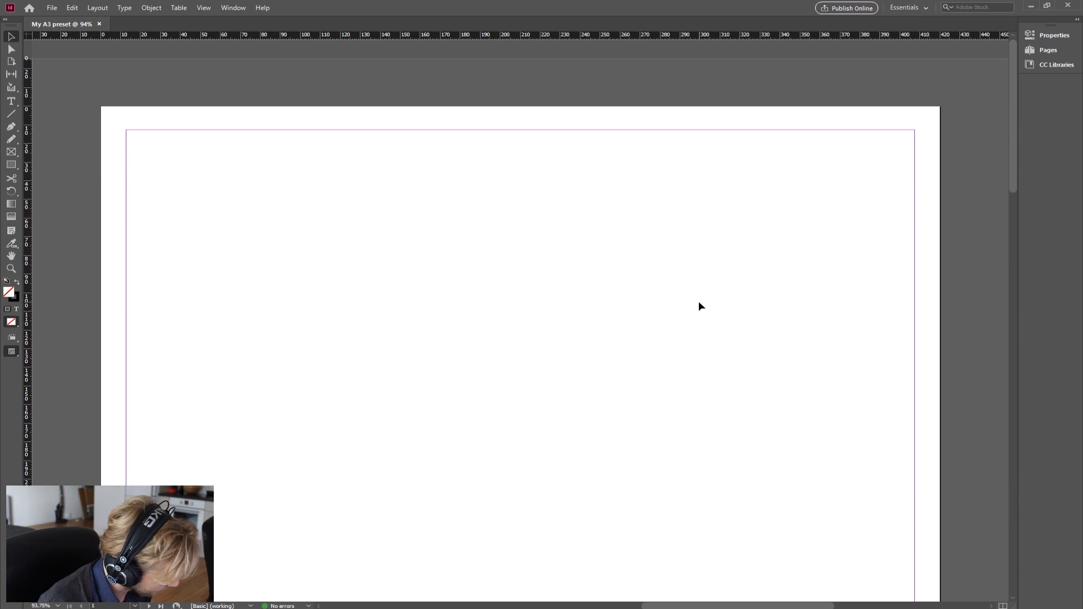
{"action": "scroll", "coordinate": [698, 305], "scroll_direction": "down", "scroll_amount": 4}
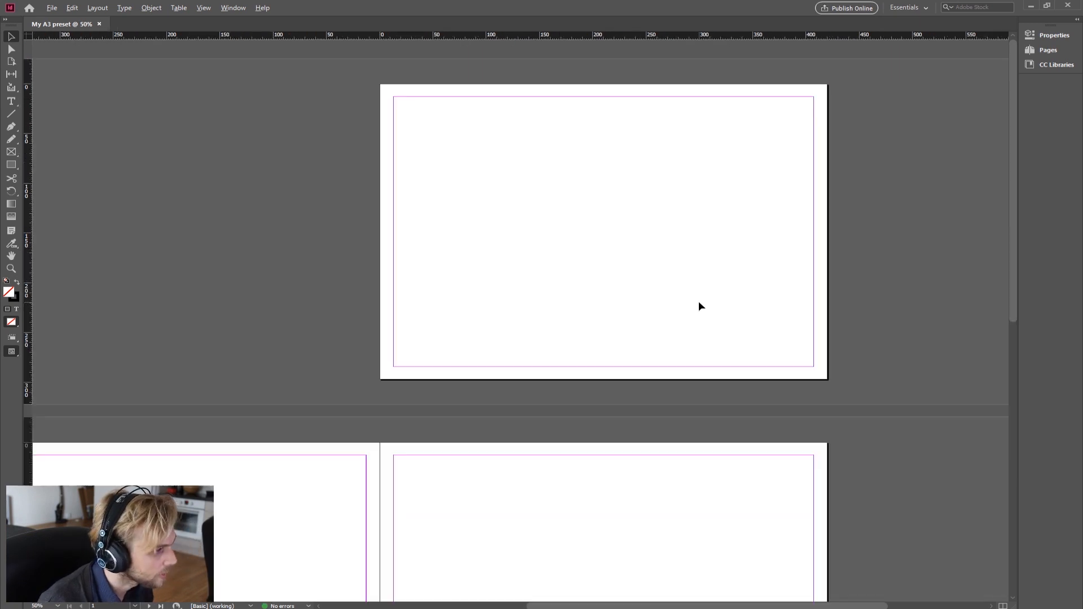
{"action": "scroll", "coordinate": [699, 304], "scroll_direction": "up", "scroll_amount": 1}
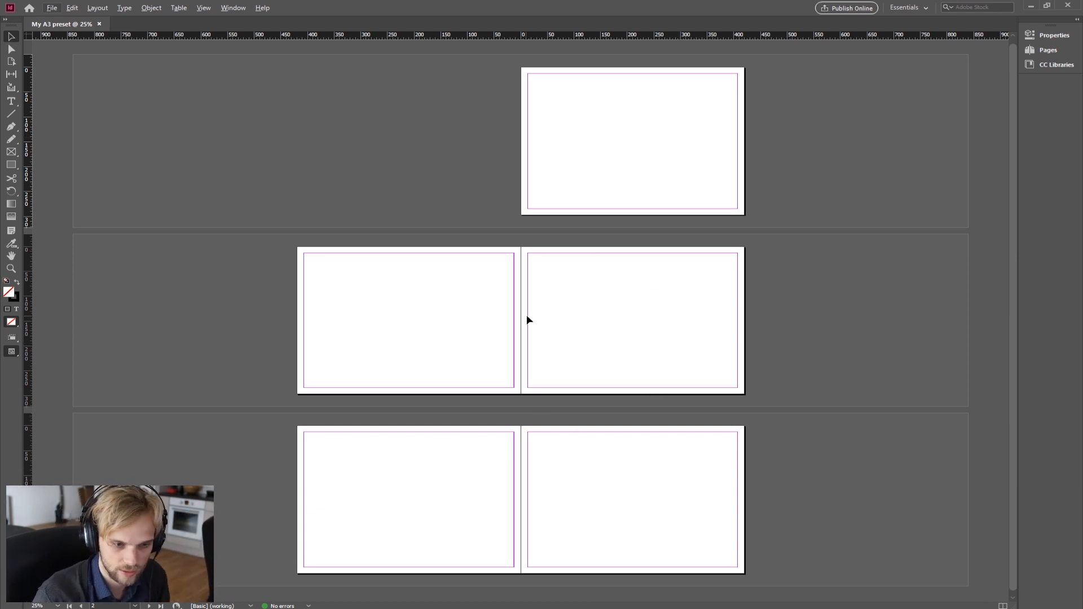
Step: Close the document and start another new document
{"action": "left_click", "coordinate": [100, 23]}
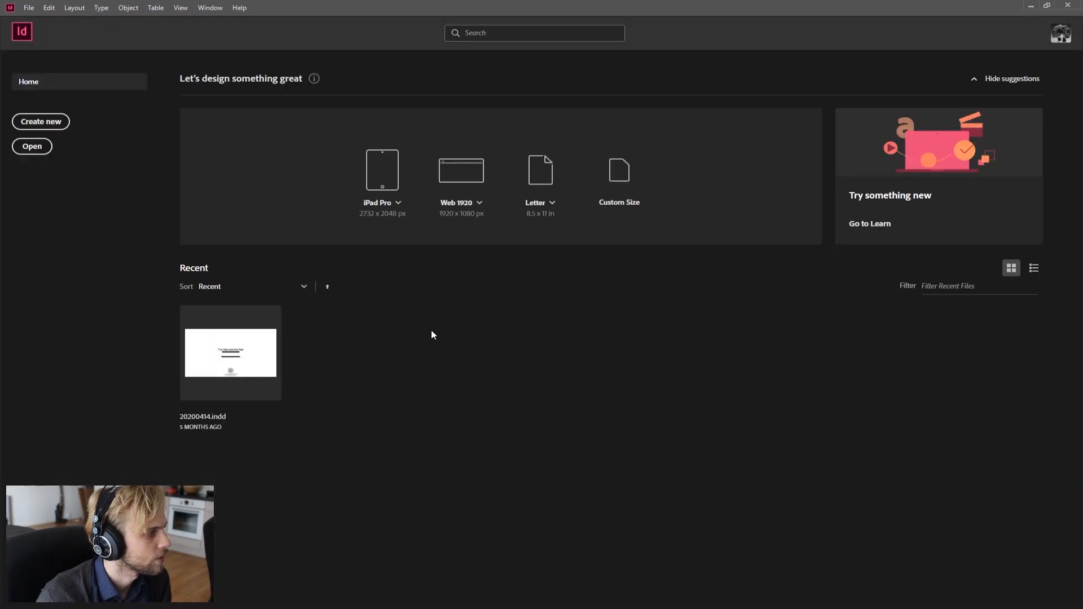
{"action": "left_click", "coordinate": [56, 122]}
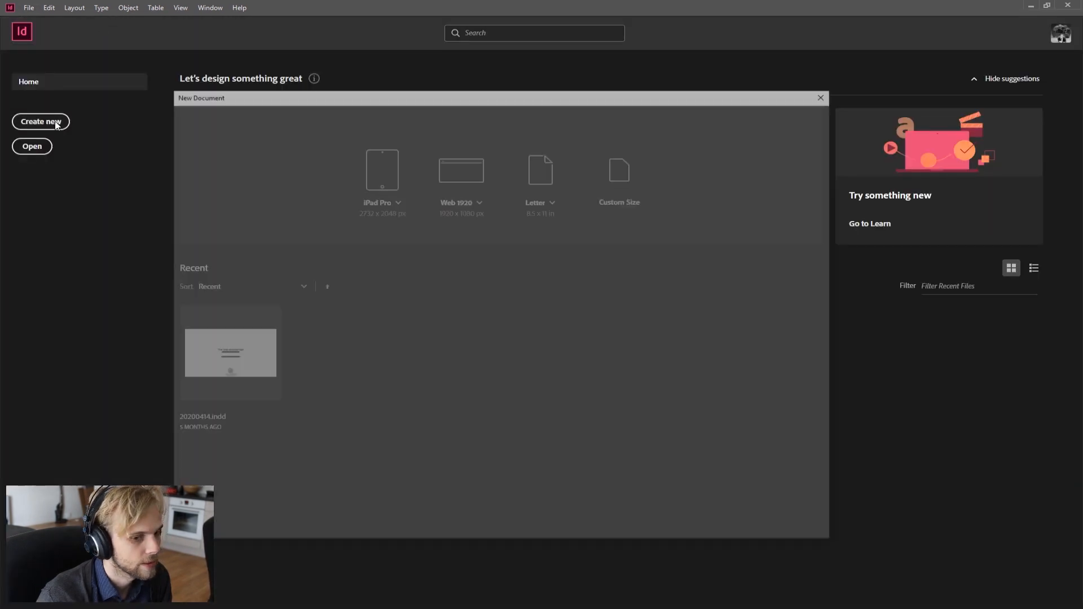
Step: Browse the Saved and Recent preset categories in the New Document dialog
{"action": "left_click", "coordinate": [780, 195]}
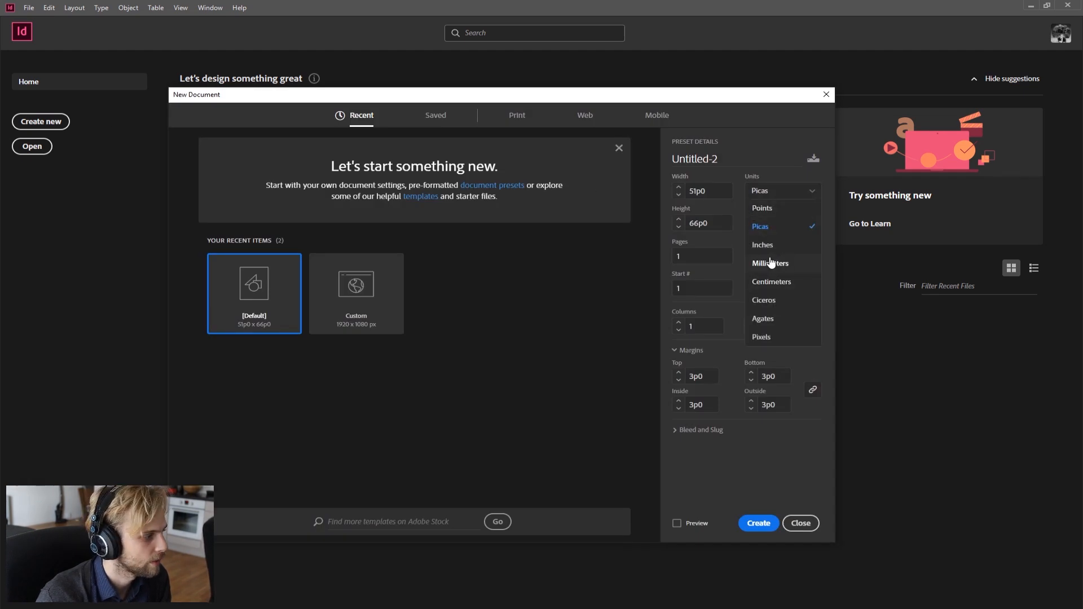
{"action": "left_click", "coordinate": [518, 340]}
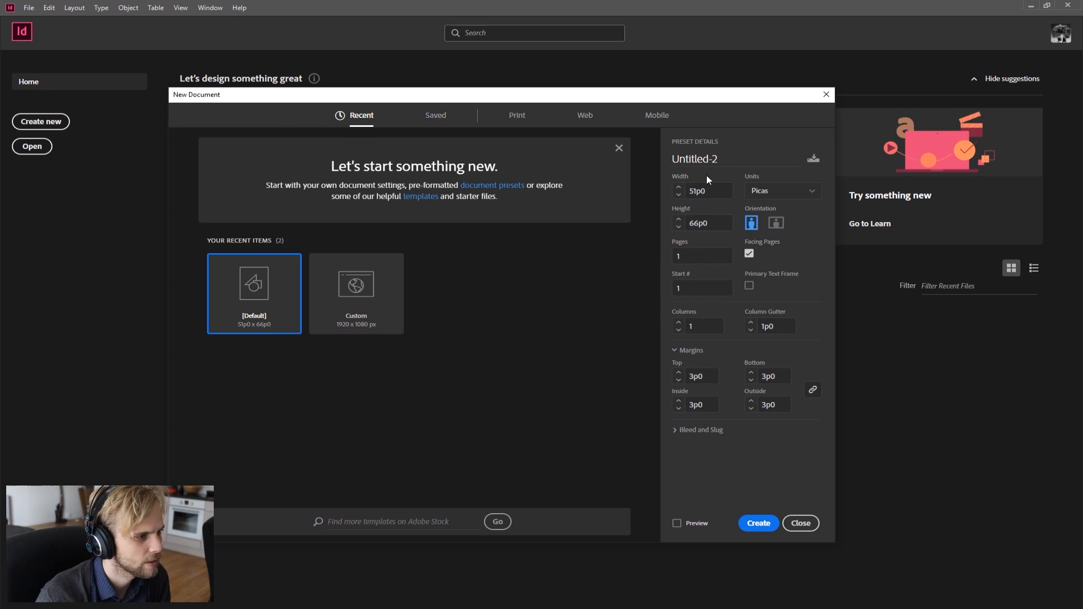
{"action": "left_click", "coordinate": [435, 117]}
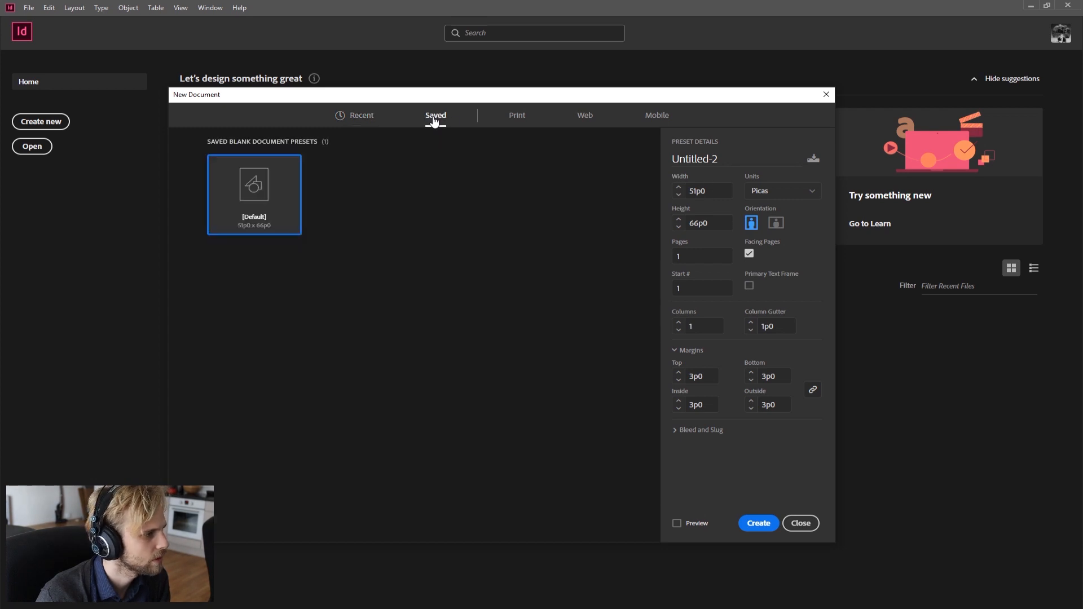
{"action": "left_click", "coordinate": [374, 115]}
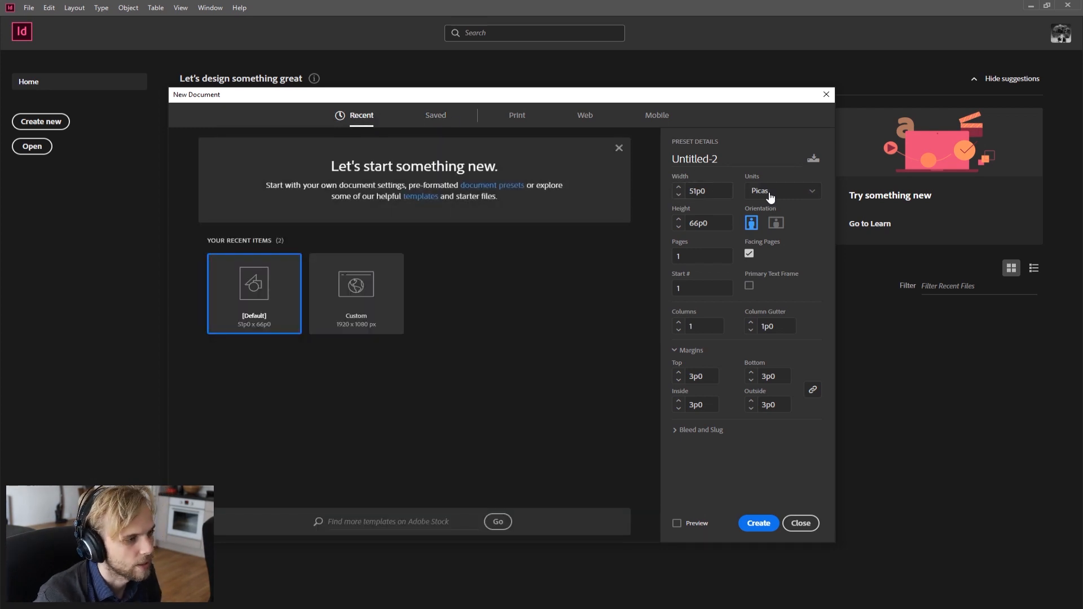
Step: Create a 420 × 297 mm landscape document in millimetres with Facing Pages turned off
{"action": "left_click", "coordinate": [749, 256]}
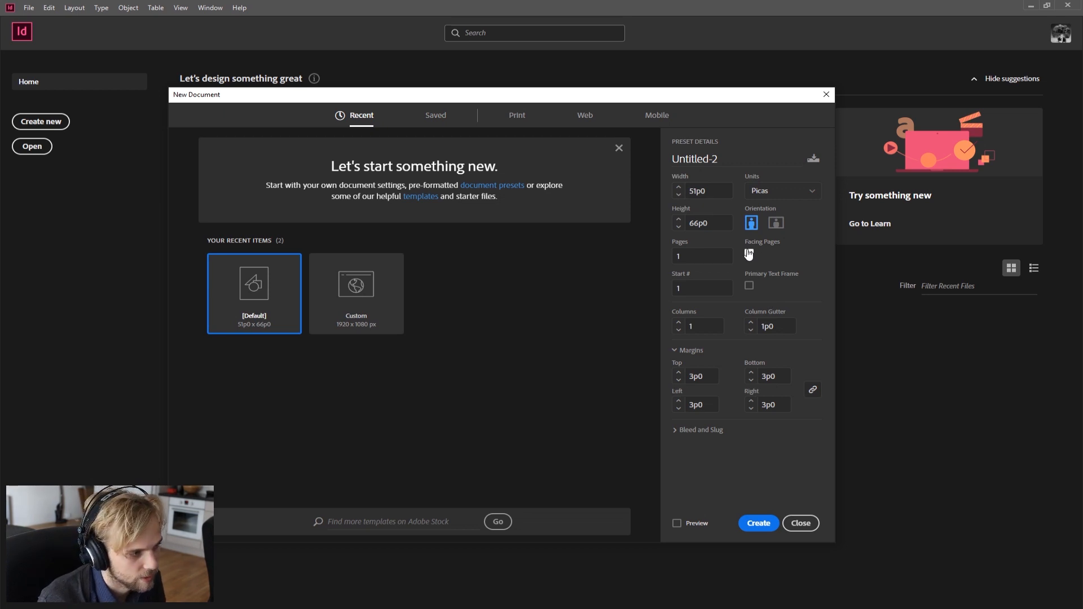
{"action": "left_click", "coordinate": [782, 191]}
{"action": "left_click", "coordinate": [778, 265]}
{"action": "key", "text": "shift+Tab"}
{"action": "type", "text": "420"}
{"action": "key", "text": "Tab"}
{"action": "type", "text": "297"}
{"action": "key", "text": "Tab"}
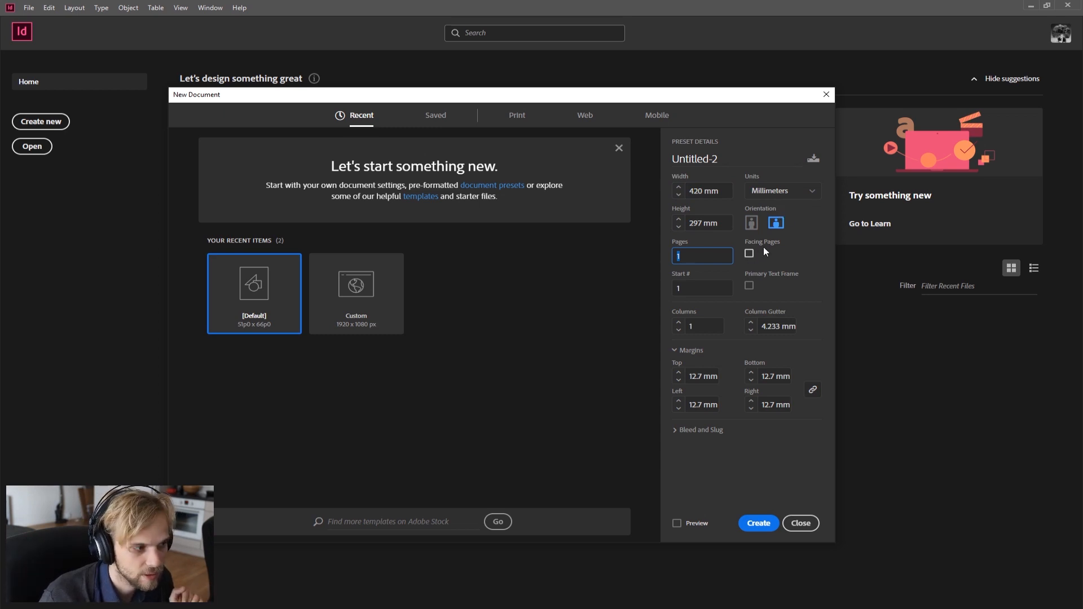
{"action": "left_click", "coordinate": [757, 525]}
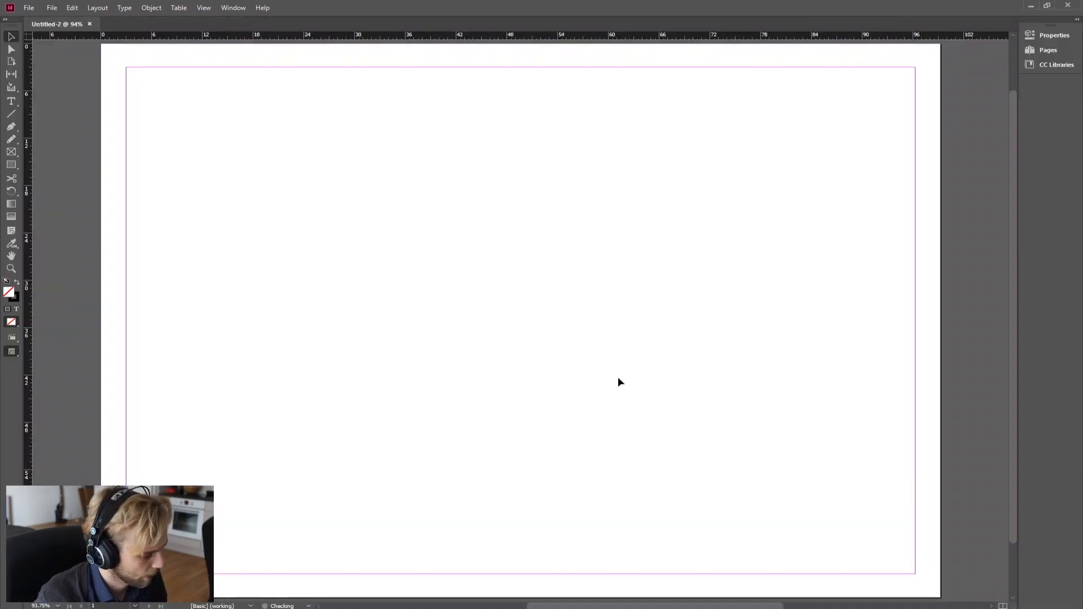
Step: Close the landscape document
{"action": "key", "text": "ctrl+minus"}
{"action": "key", "text": "ctrl+minus"}
{"action": "key", "text": "ctrl+minus"}
{"action": "key", "text": "ctrl+minus"}
{"action": "key", "text": "ctrl+minus"}
{"action": "key", "text": "ctrl+equal"}
{"action": "key", "text": "ctrl+equal"}
{"action": "key", "text": "ctrl+equal"}
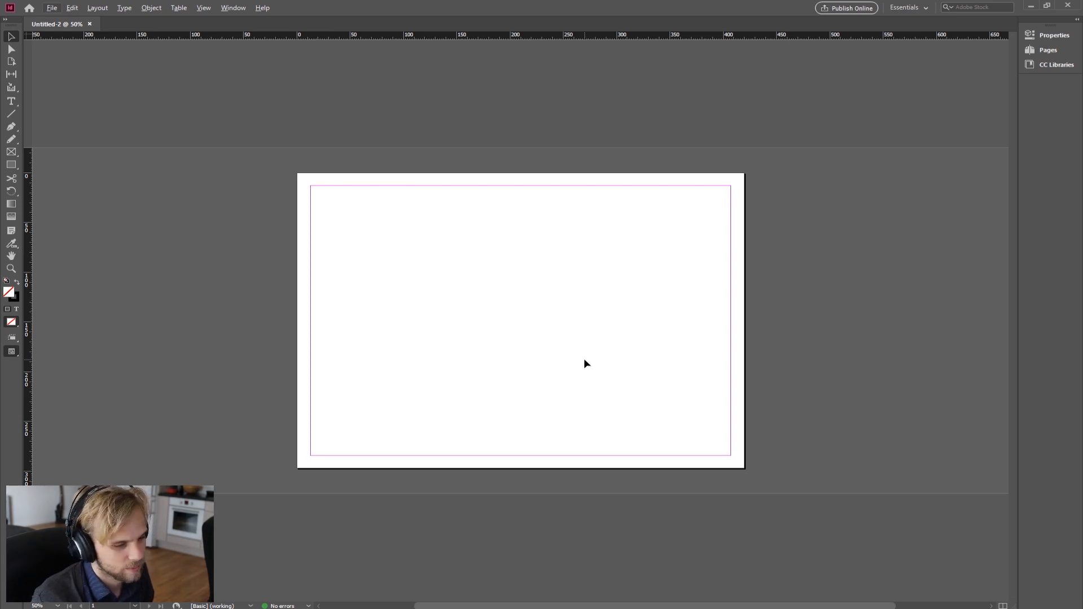
{"action": "left_click", "coordinate": [89, 24]}
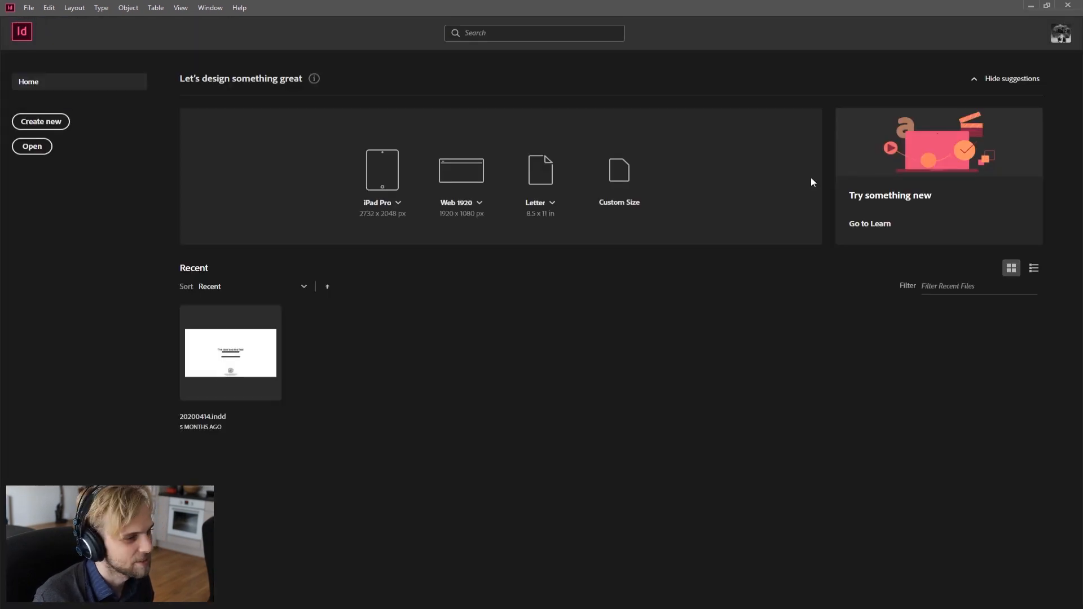
Step: Start a new document, switch units to millimetres, set it to 5 pages and create it
{"action": "key", "text": "ctrl+n"}
{"action": "left_click", "coordinate": [756, 192]}
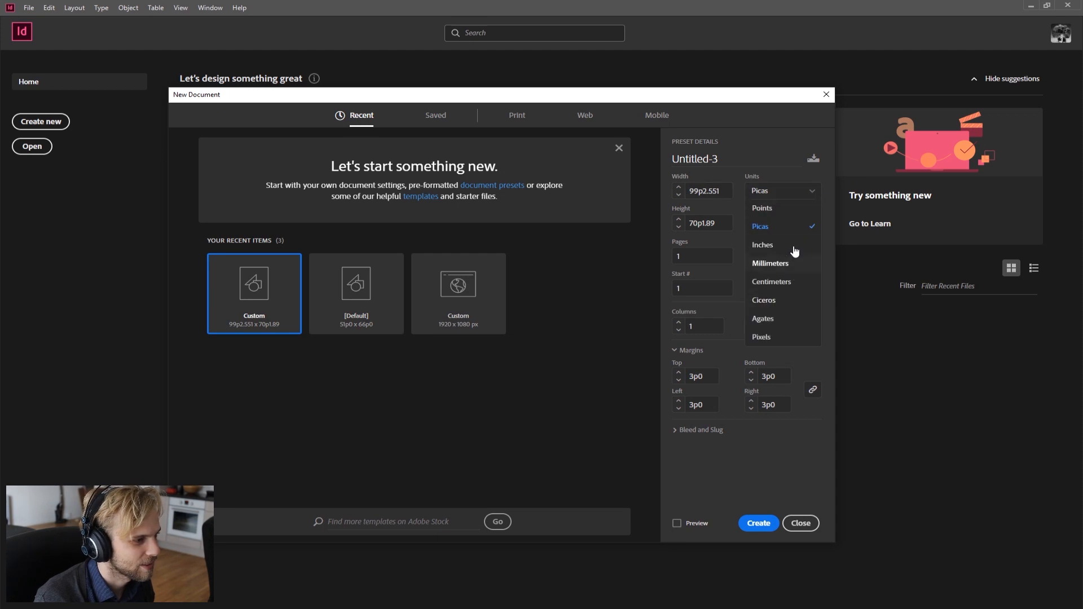
{"action": "left_click", "coordinate": [772, 263]}
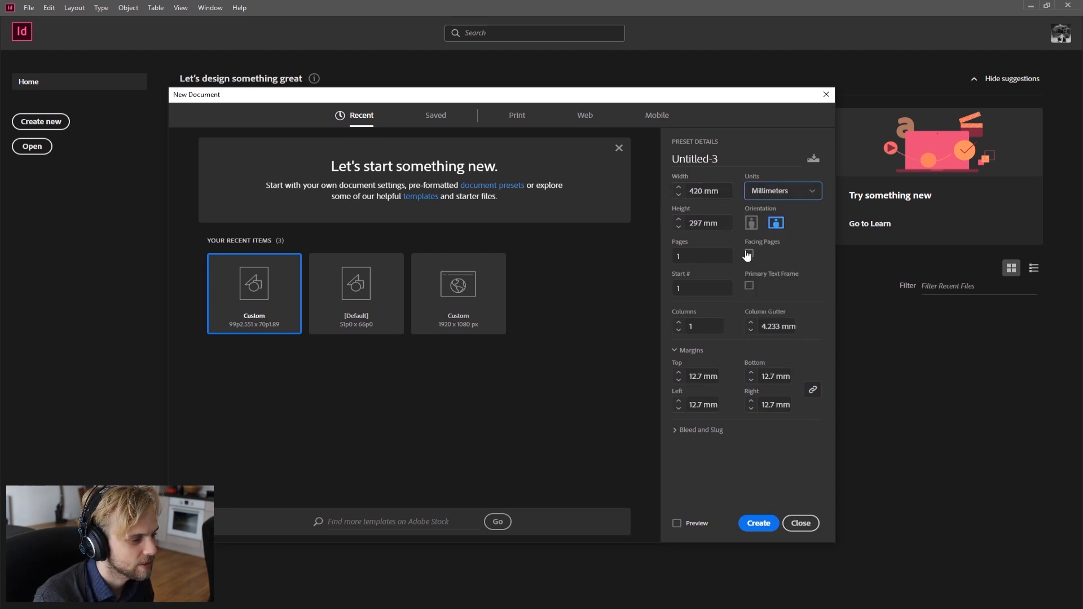
{"action": "double_click", "coordinate": [701, 255]}
{"action": "type", "text": "5"}
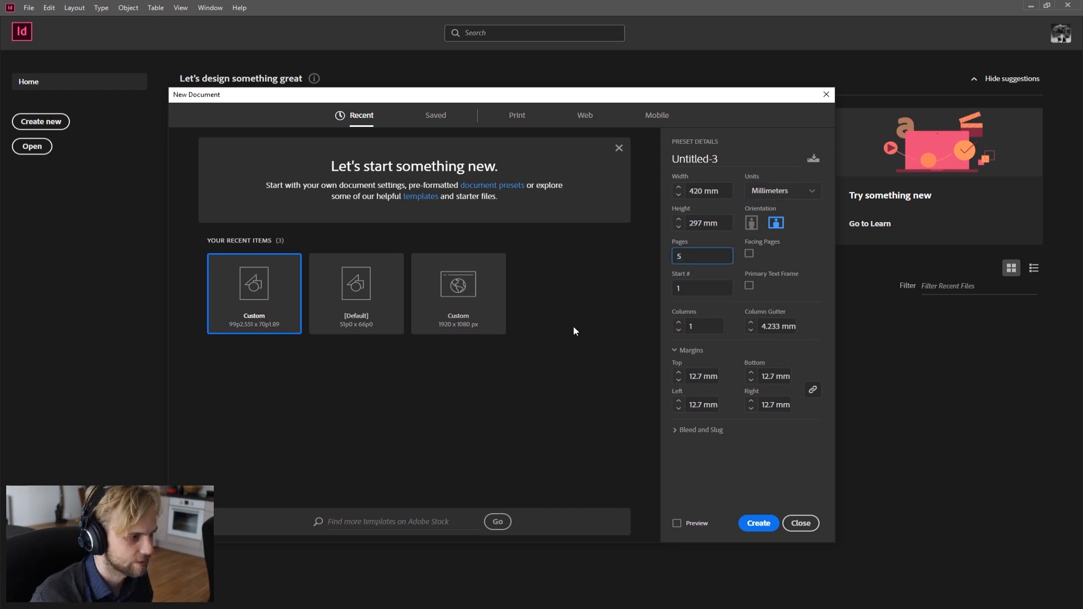
{"action": "key", "text": "Tab"}
{"action": "left_click", "coordinate": [750, 524]}
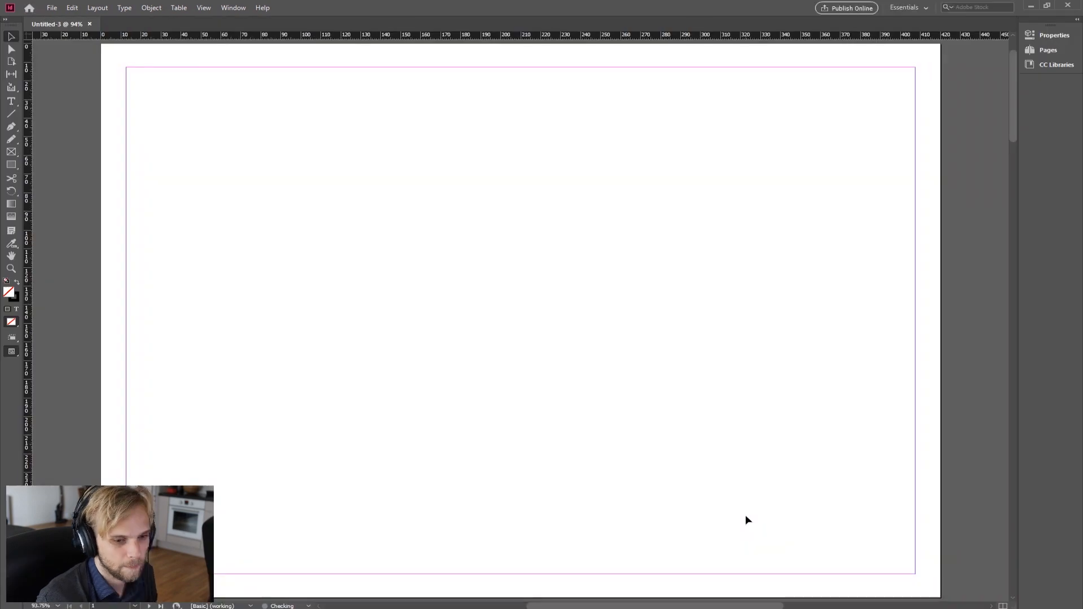
Step: Open the Properties, Pages and CC Libraries panels in turn to explore them
{"action": "scroll", "coordinate": [580, 439], "scroll_direction": "down", "scroll_amount": 5}
{"action": "scroll", "coordinate": [580, 450], "scroll_direction": "up", "scroll_amount": 1}
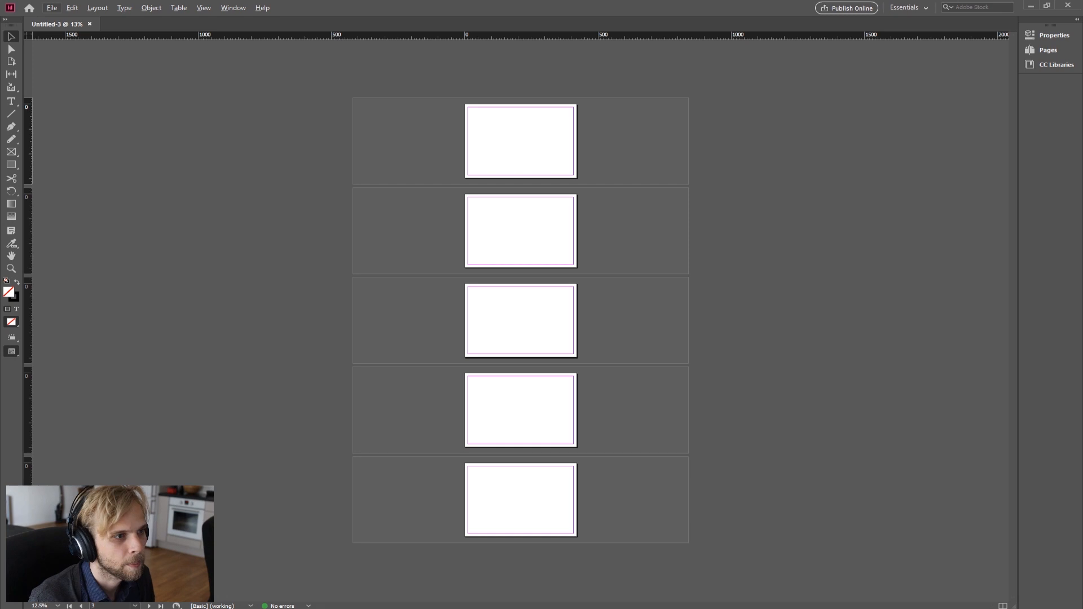
{"action": "left_click", "coordinate": [1054, 36]}
{"action": "left_click", "coordinate": [1048, 49]}
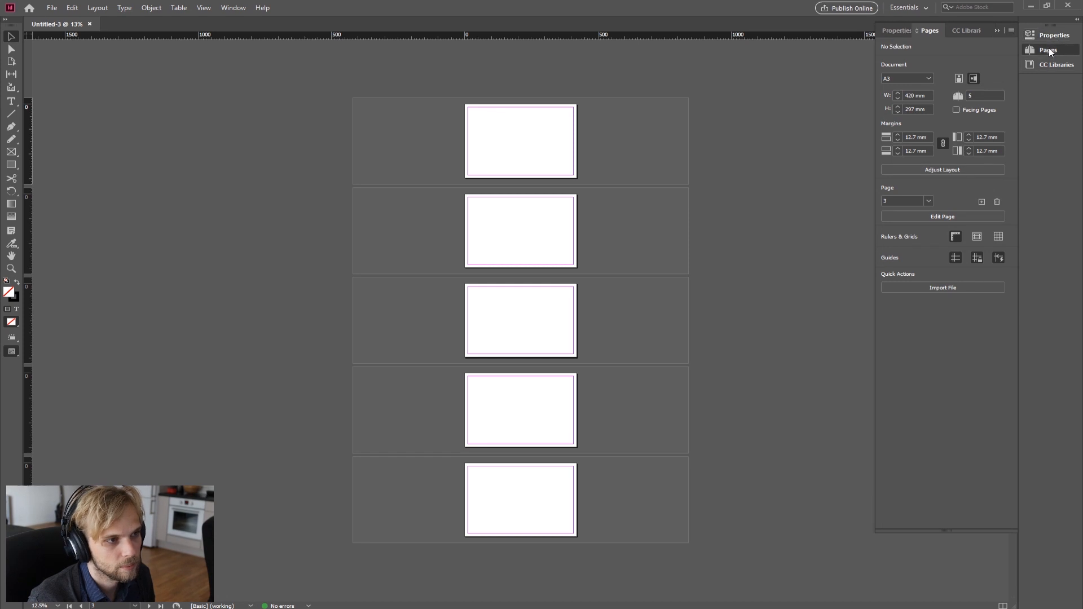
{"action": "left_click", "coordinate": [1056, 66]}
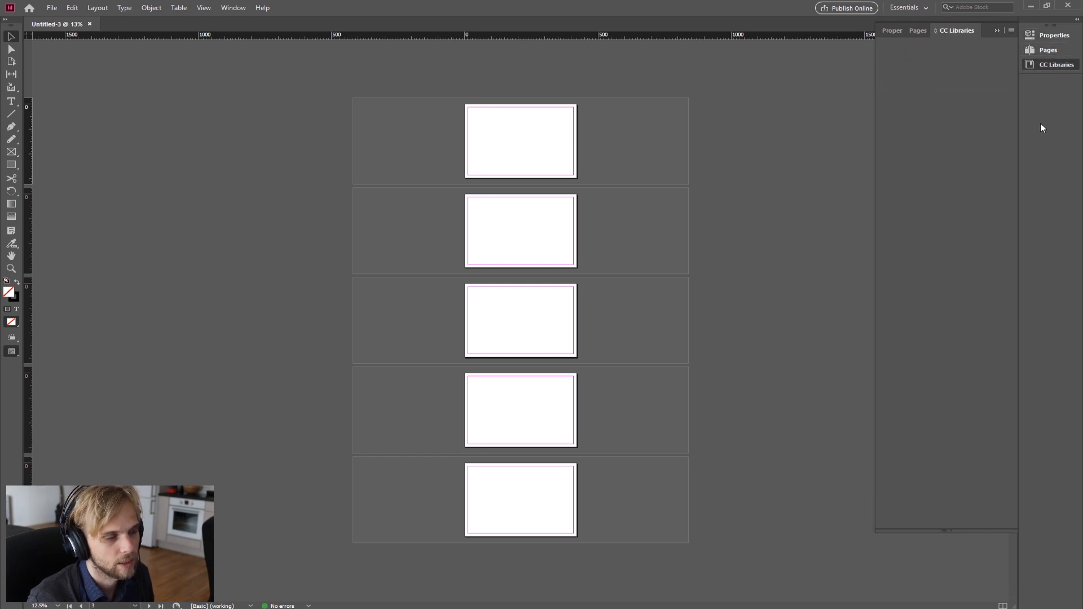
{"action": "left_click", "coordinate": [1051, 49]}
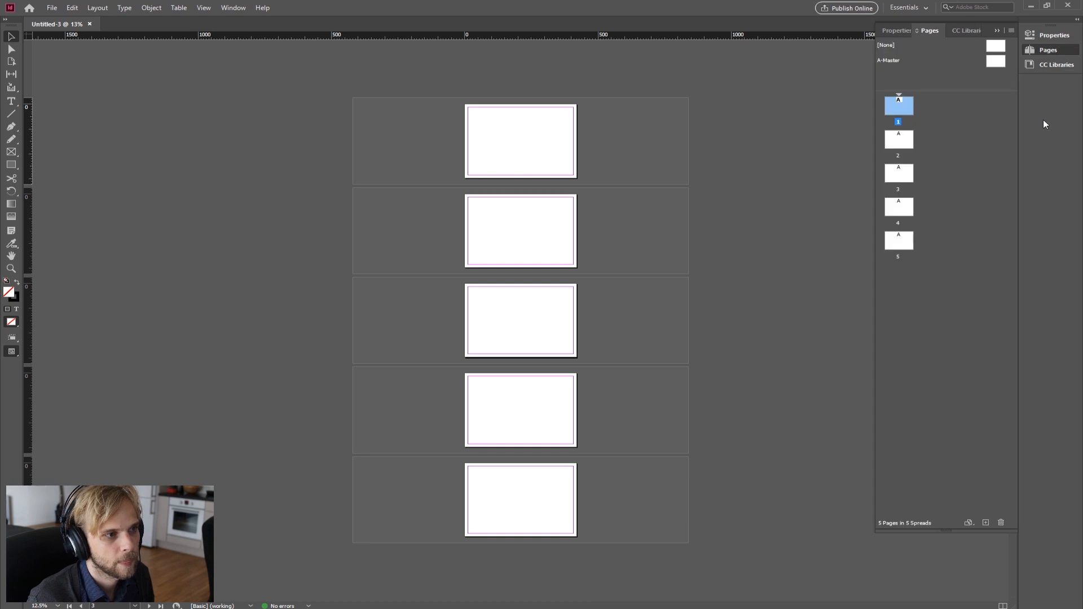
{"action": "left_click", "coordinate": [1049, 35]}
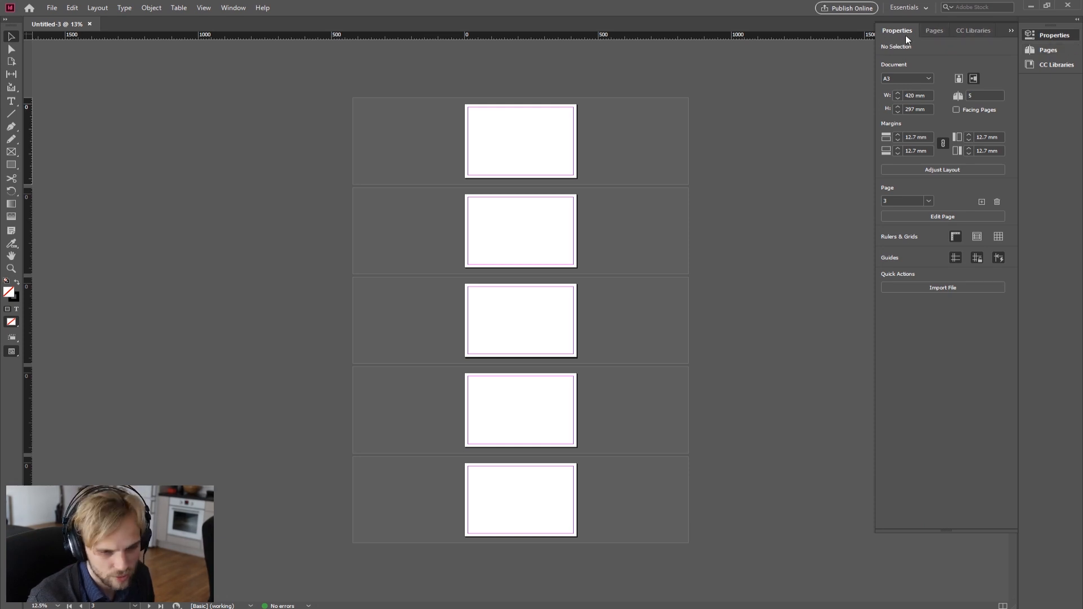
Step: Undock the Properties panel into a floating panel beside the pages
{"action": "mouse_move", "coordinate": [889, 31]}
{"action": "left_mouse_down"}
{"action": "mouse_move", "coordinate": [801, 38]}
{"action": "mouse_move", "coordinate": [669, 75]}
{"action": "mouse_move", "coordinate": [892, 29]}
{"action": "left_mouse_up"}
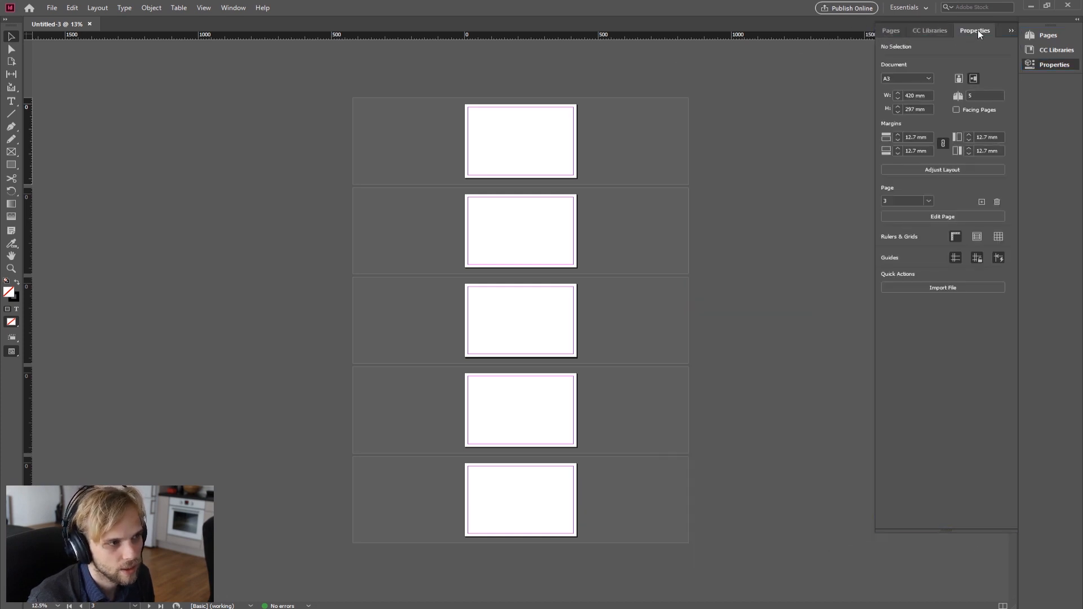
{"action": "left_click_drag", "start_coordinate": [981, 29], "coordinate": [661, 67]}
{"action": "left_click_drag", "start_coordinate": [725, 61], "coordinate": [283, 71]}
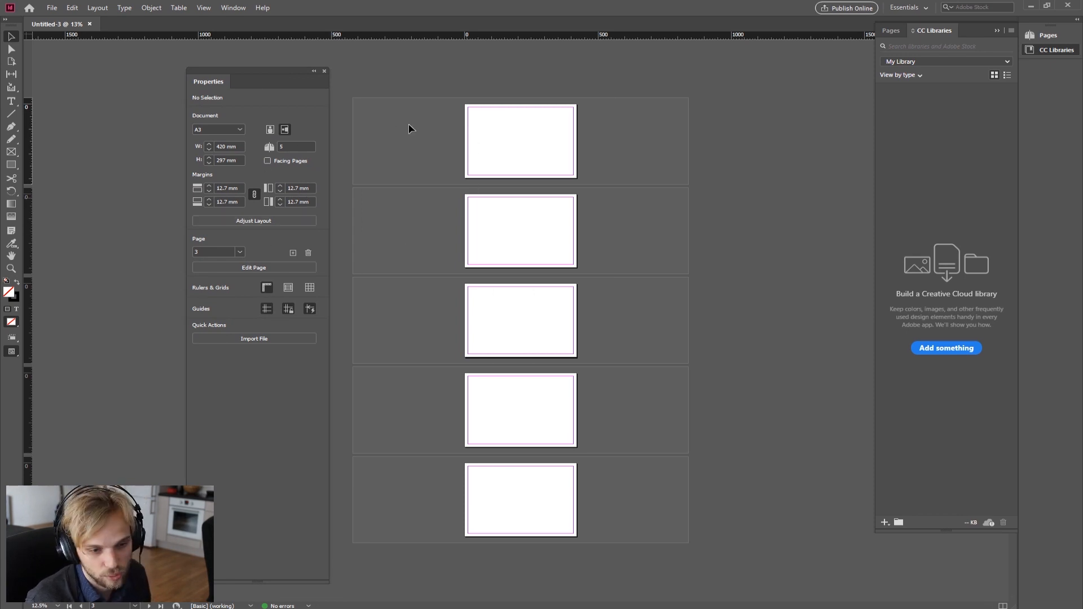
{"action": "left_click_drag", "start_coordinate": [207, 82], "coordinate": [169, 78]}
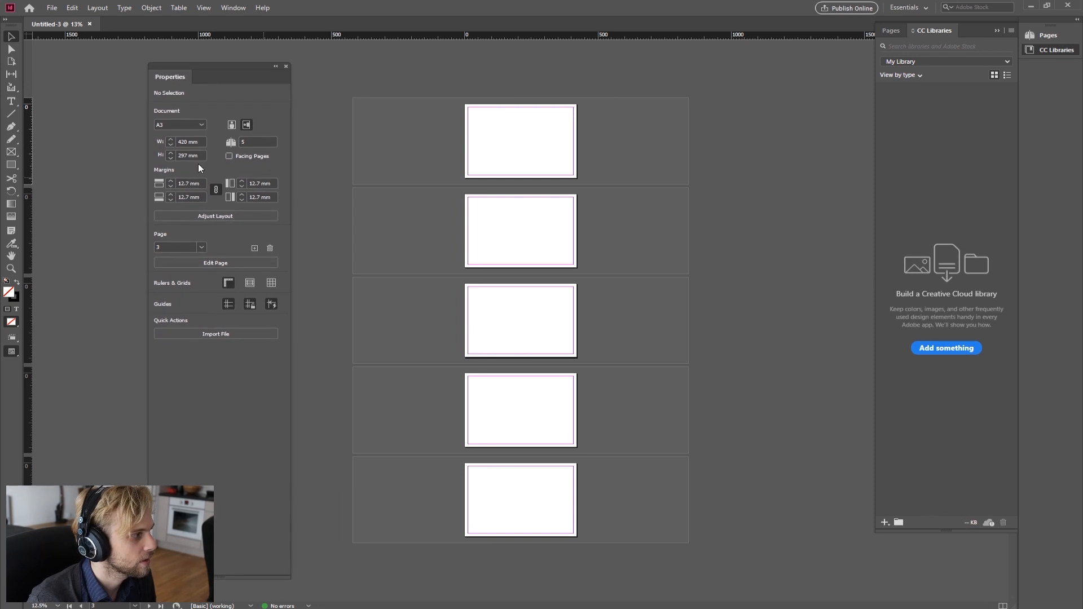
Step: Undock the Pages panel into its own floating panel and close the CC Libraries panel
{"action": "left_click", "coordinate": [888, 31]}
{"action": "left_click_drag", "start_coordinate": [896, 33], "coordinate": [690, 91]}
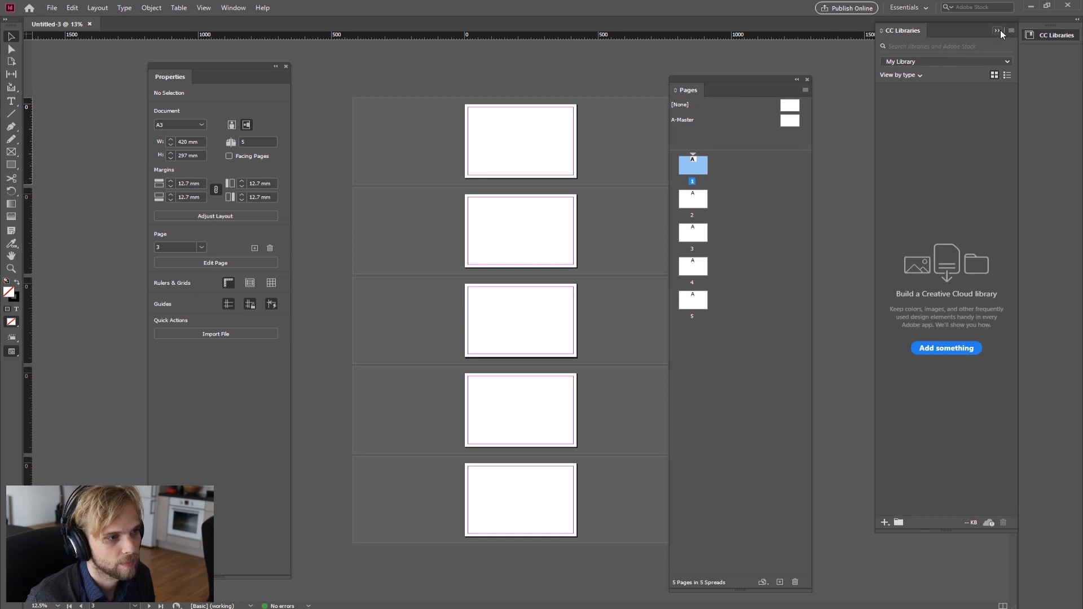
{"action": "left_click_drag", "start_coordinate": [903, 32], "coordinate": [876, 84]}
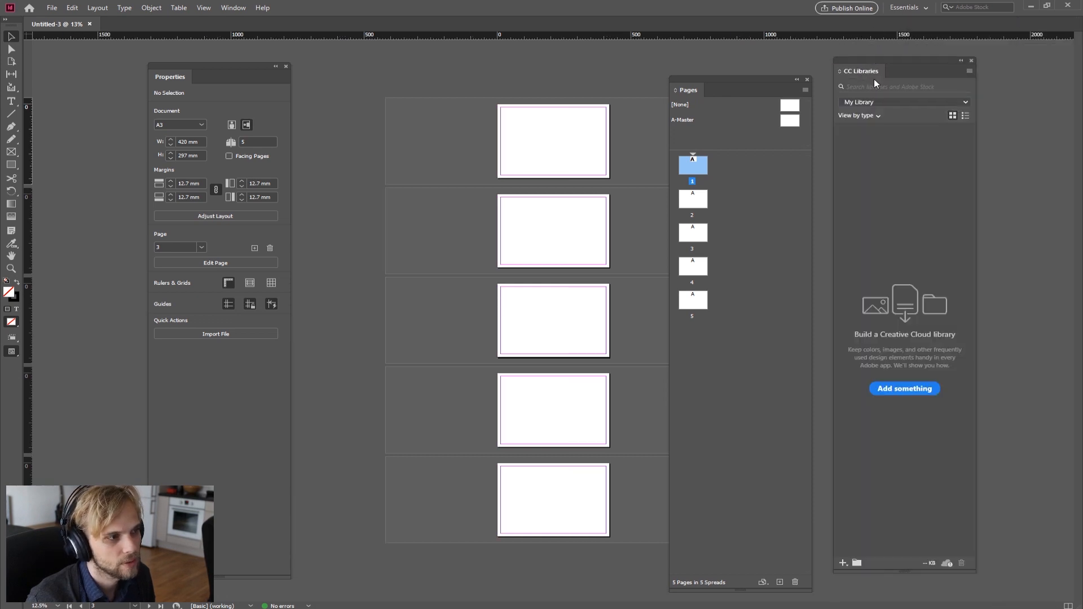
{"action": "left_click", "coordinate": [971, 61]}
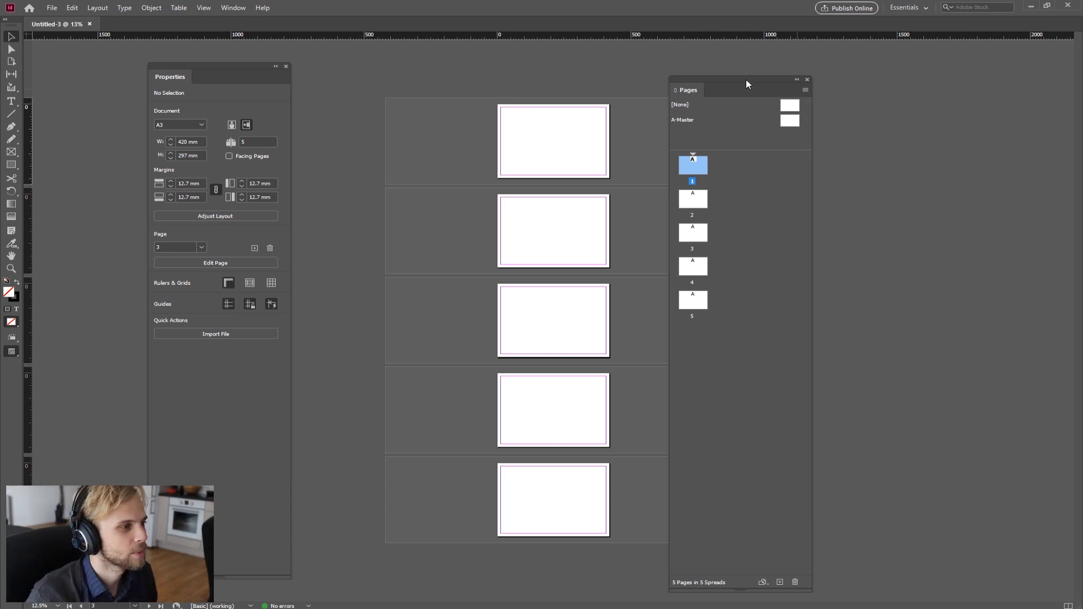
Step: Dock the Pages panel along the right edge of the workspace
{"action": "left_click_drag", "start_coordinate": [721, 80], "coordinate": [824, 60]}
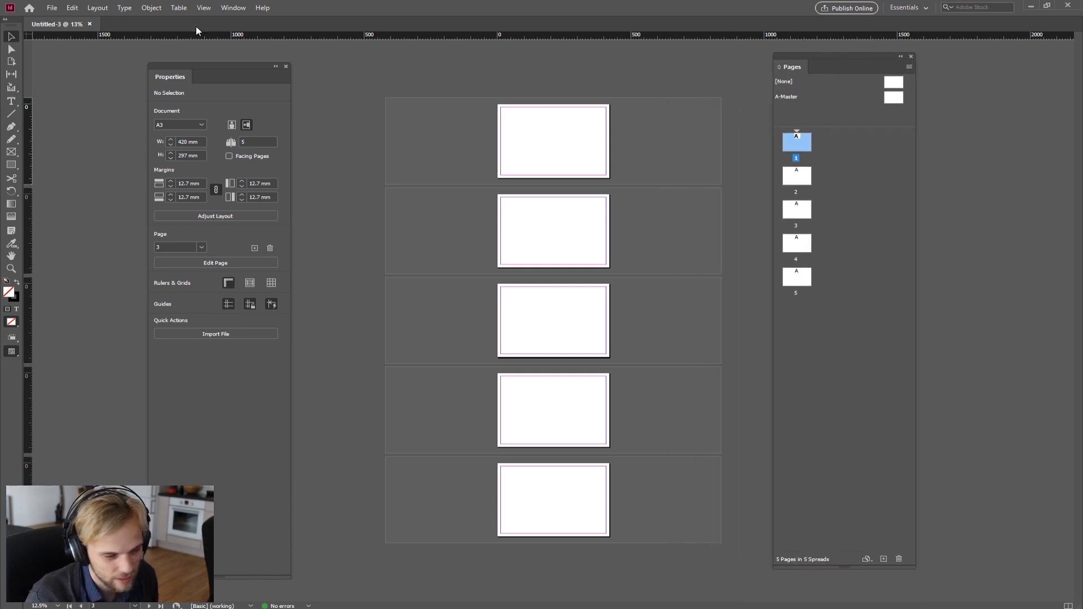
{"action": "left_click_drag", "start_coordinate": [219, 69], "coordinate": [218, 70]}
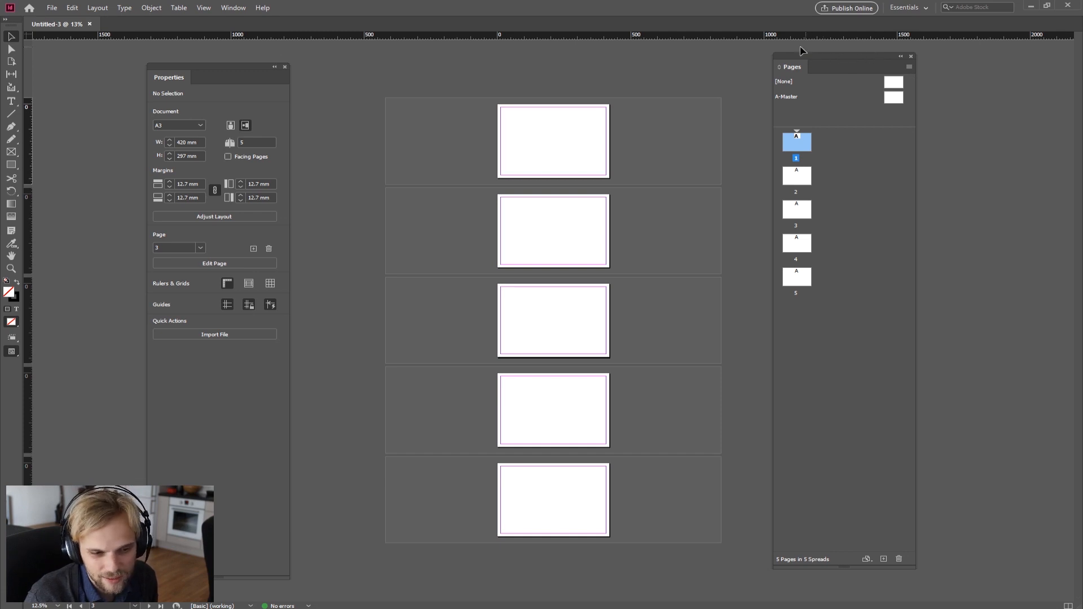
{"action": "left_click_drag", "start_coordinate": [832, 55], "coordinate": [1081, 103]}
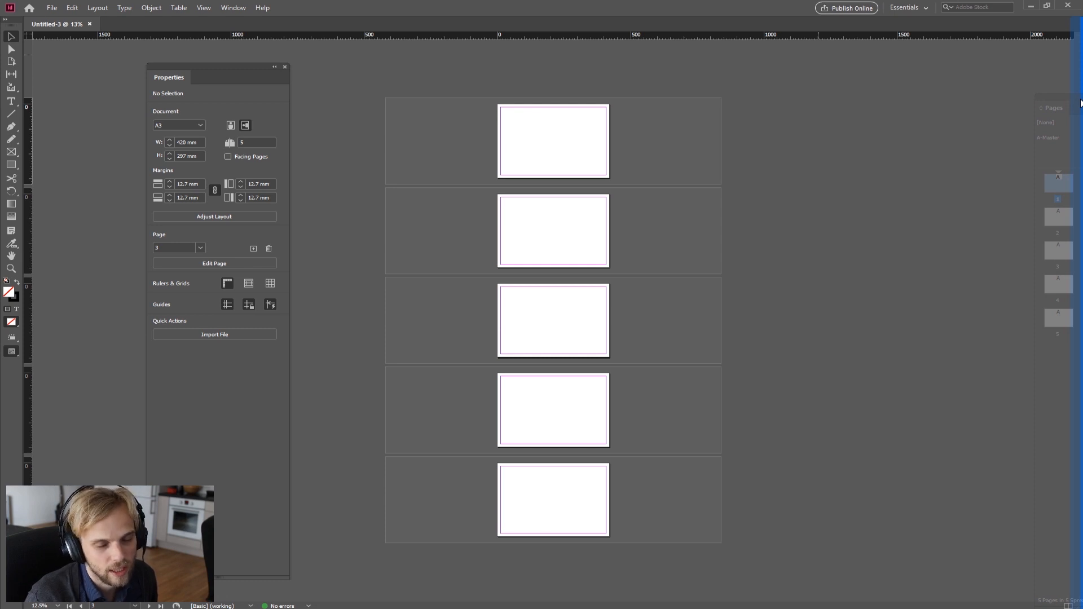
{"action": "left_click_drag", "start_coordinate": [1080, 104], "coordinate": [1080, 104]}
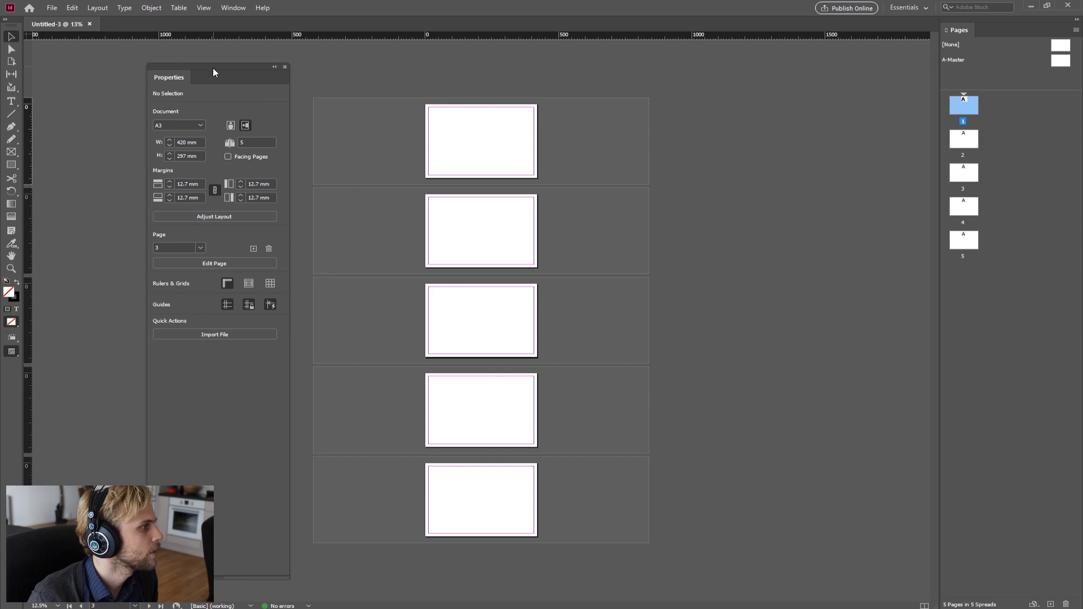
Step: Dock the Properties panel beneath the Pages panel and enlarge its share of the column
{"action": "left_click_drag", "start_coordinate": [215, 68], "coordinate": [150, 95]}
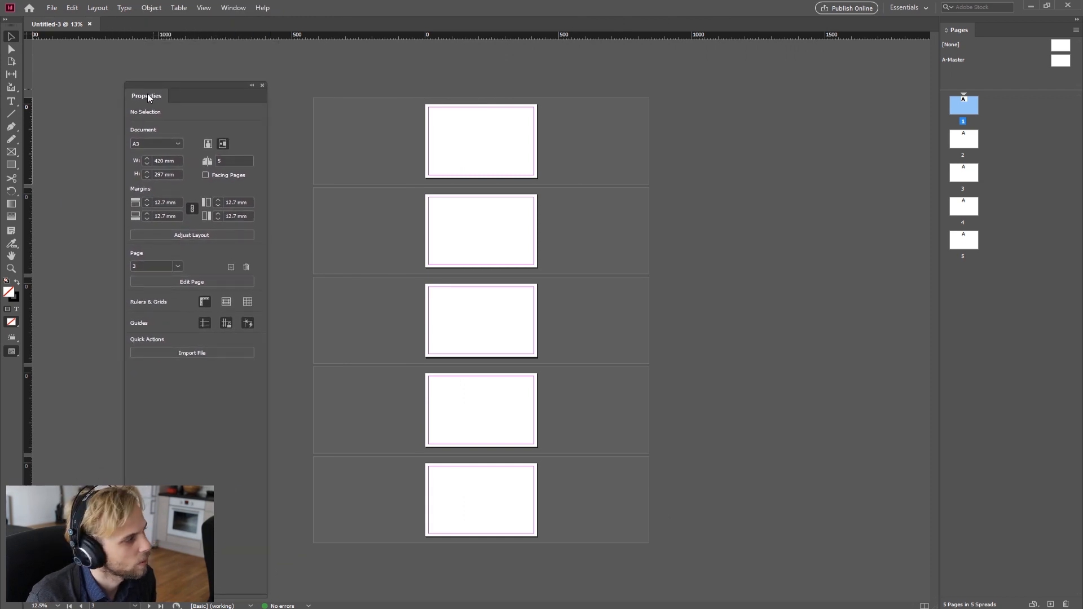
{"action": "left_click_drag", "start_coordinate": [149, 99], "coordinate": [1000, 606]}
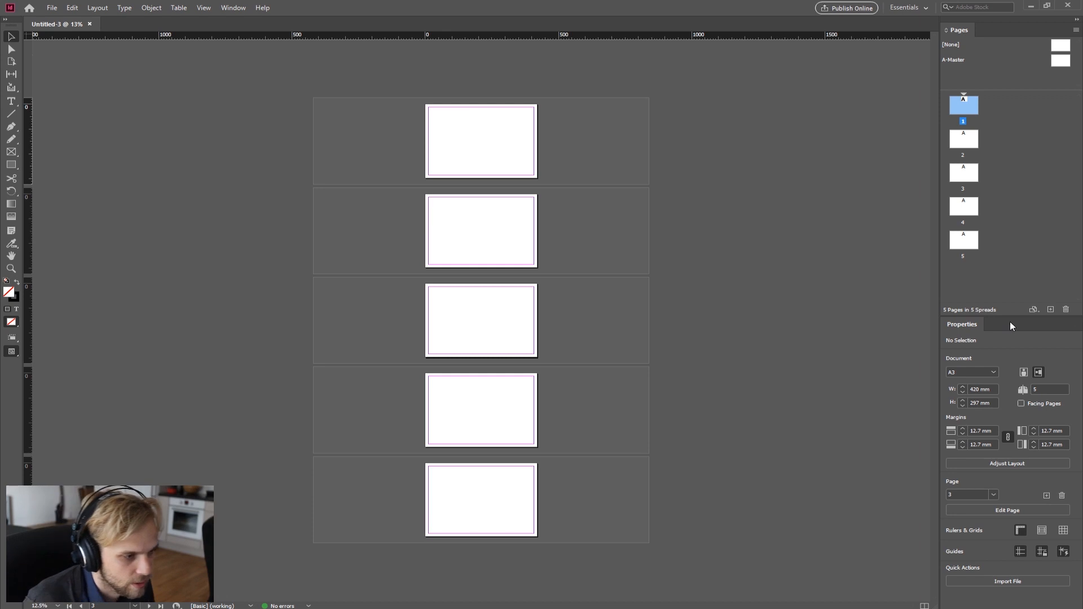
{"action": "left_click_drag", "start_coordinate": [1011, 317], "coordinate": [1017, 287]}
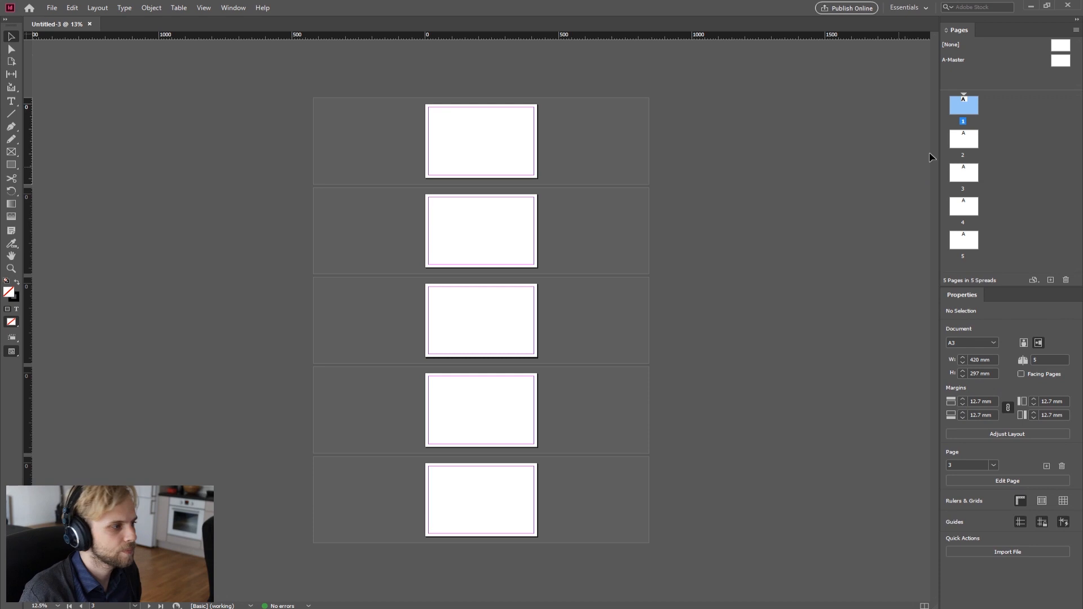
Step: Jump between pages 1, 2, 3 and 5 by opening their thumbnails in the Pages panel
{"action": "double_click", "coordinate": [970, 104]}
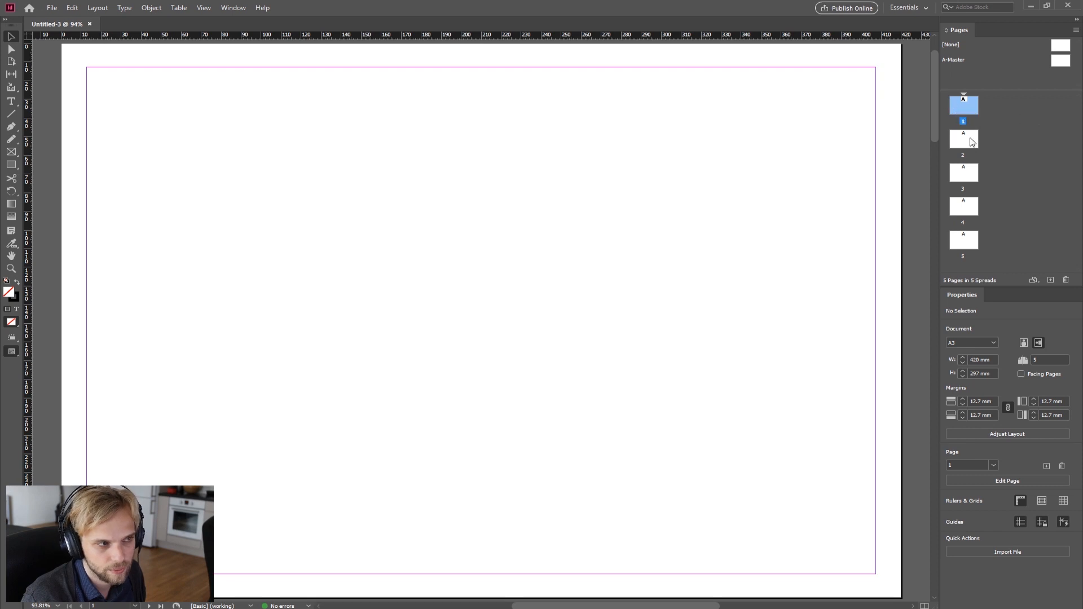
{"action": "double_click", "coordinate": [972, 143]}
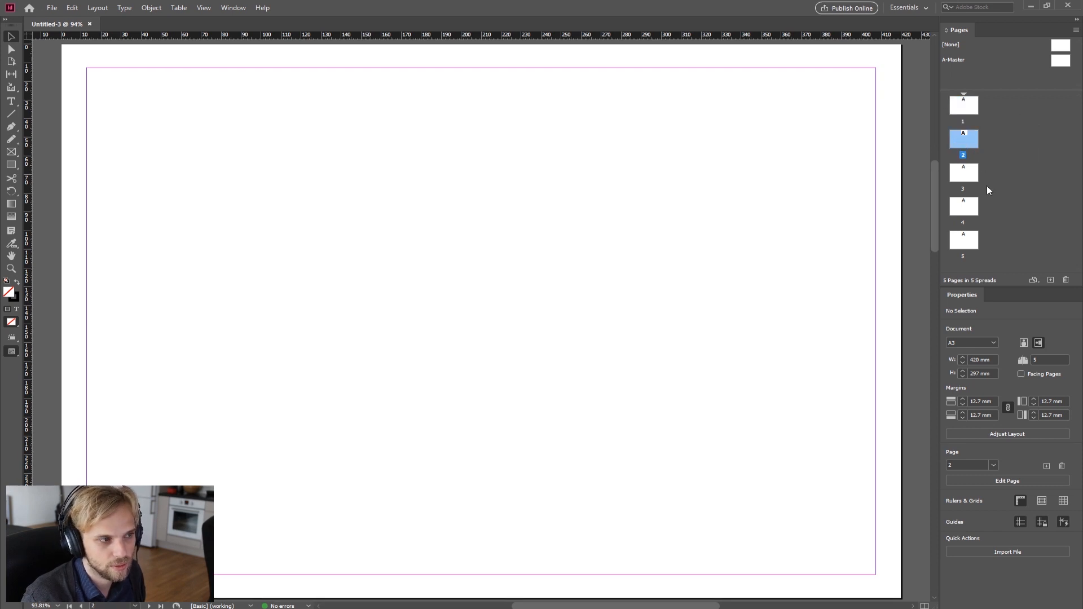
{"action": "double_click", "coordinate": [971, 168]}
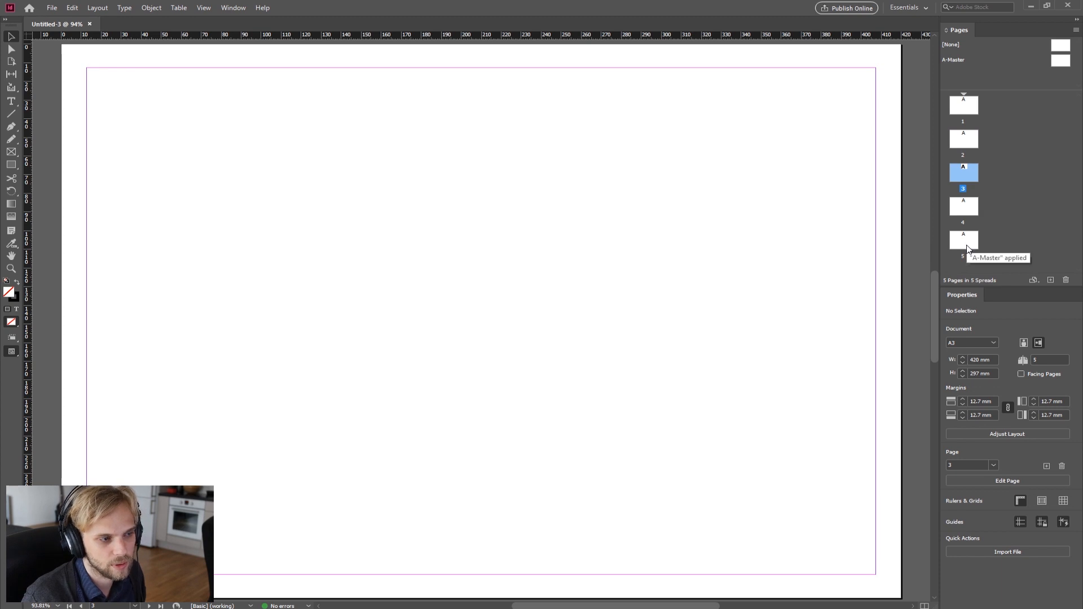
{"action": "double_click", "coordinate": [967, 234]}
{"action": "double_click", "coordinate": [968, 107]}
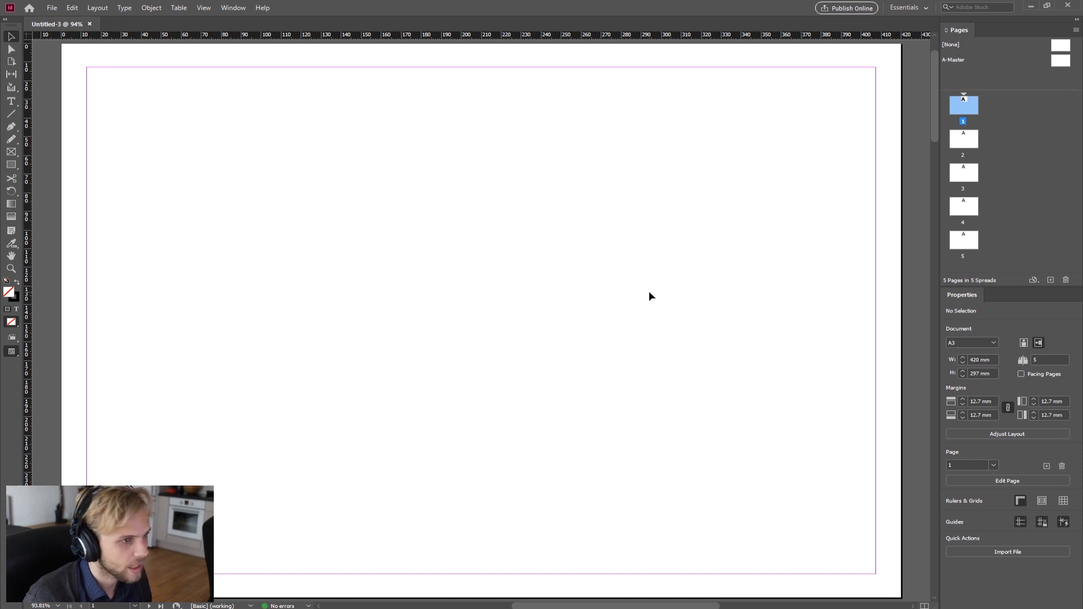
Step: Open the A-Master page for editing from the Pages panel
{"action": "scroll", "coordinate": [650, 272], "scroll_direction": "down", "scroll_amount": 3}
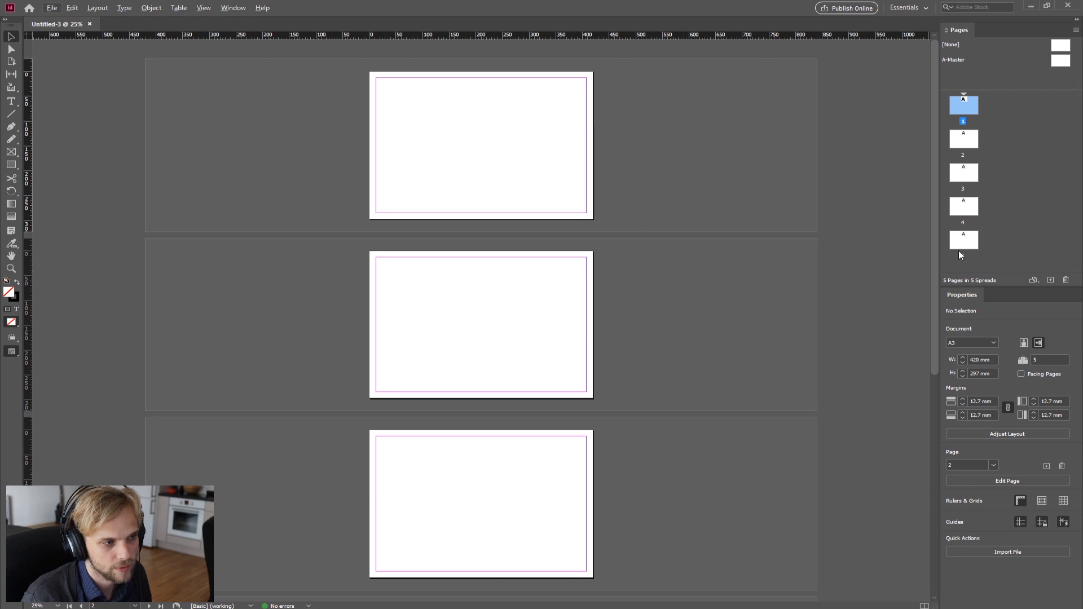
{"action": "left_click", "coordinate": [1030, 197]}
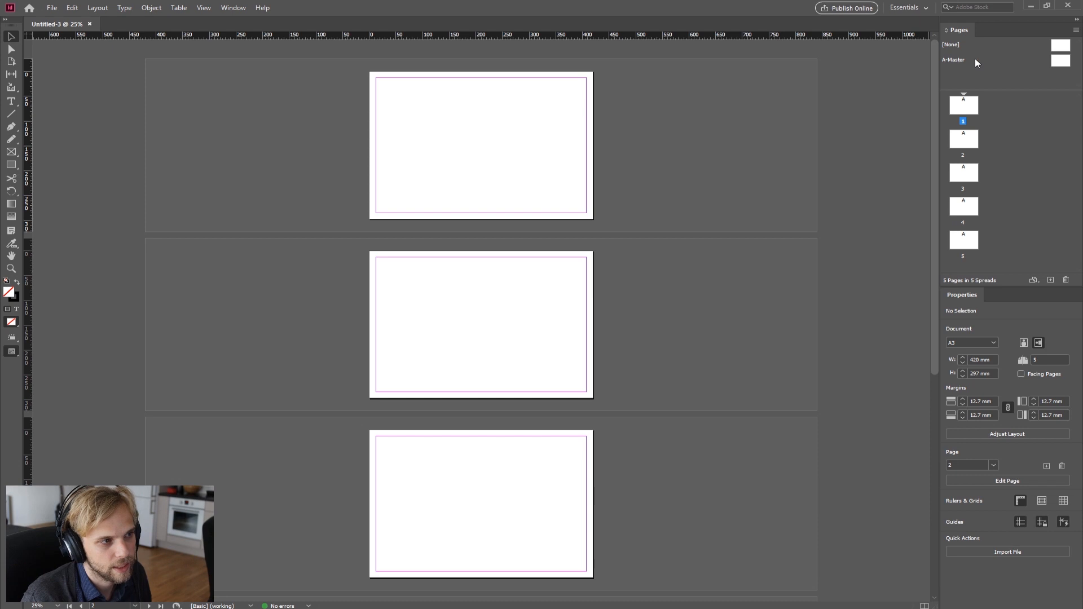
{"action": "left_click", "coordinate": [1062, 63]}
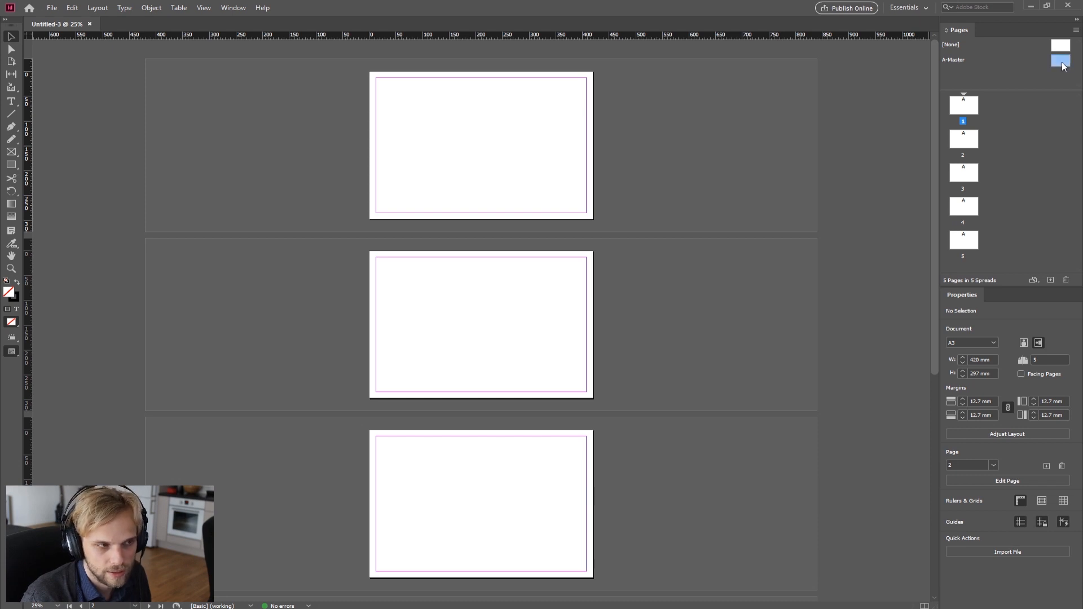
{"action": "double_click", "coordinate": [1063, 66]}
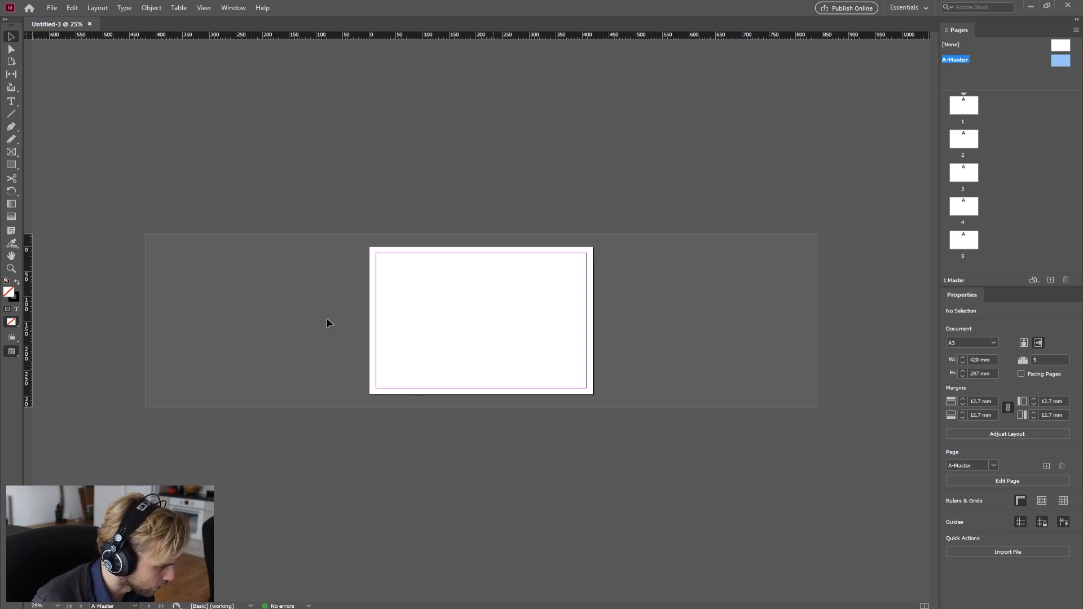
Step: Draw a large text frame across the upper part of the master page with the Type tool, and shorten the Pages panel
{"action": "scroll", "coordinate": [411, 317], "scroll_direction": "up", "scroll_amount": 3}
{"action": "scroll", "coordinate": [411, 317], "scroll_direction": "down", "scroll_amount": 1}
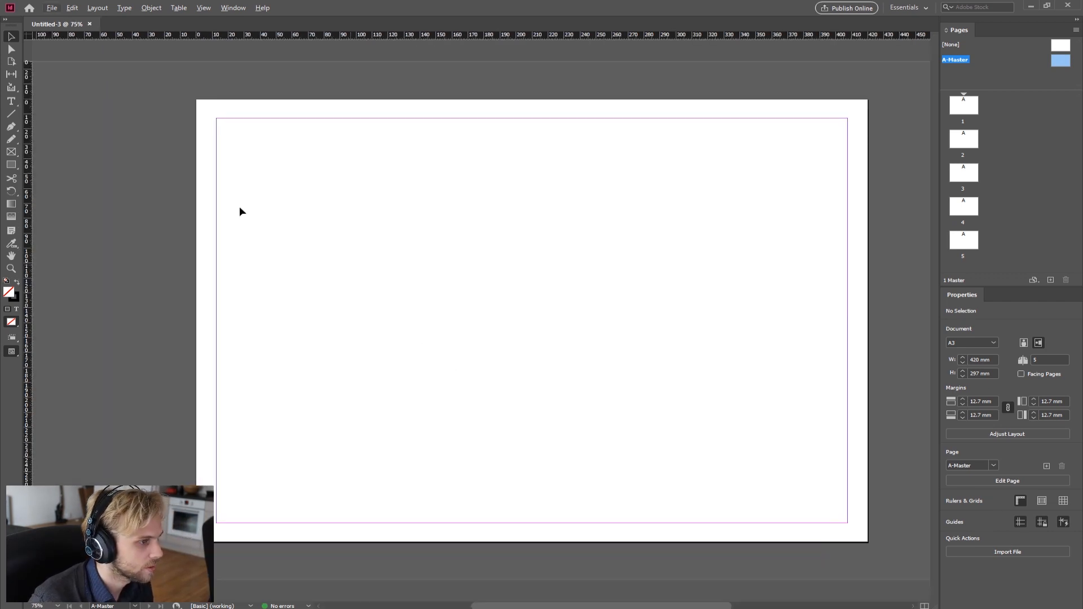
{"action": "left_click", "coordinate": [12, 105]}
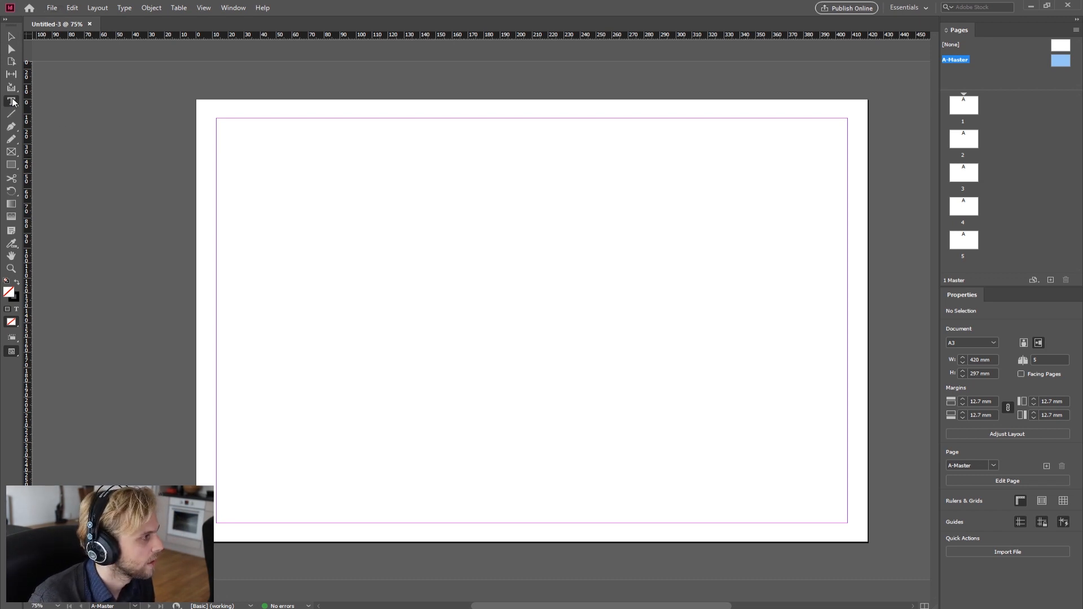
{"action": "left_click_drag", "start_coordinate": [244, 132], "coordinate": [764, 417]}
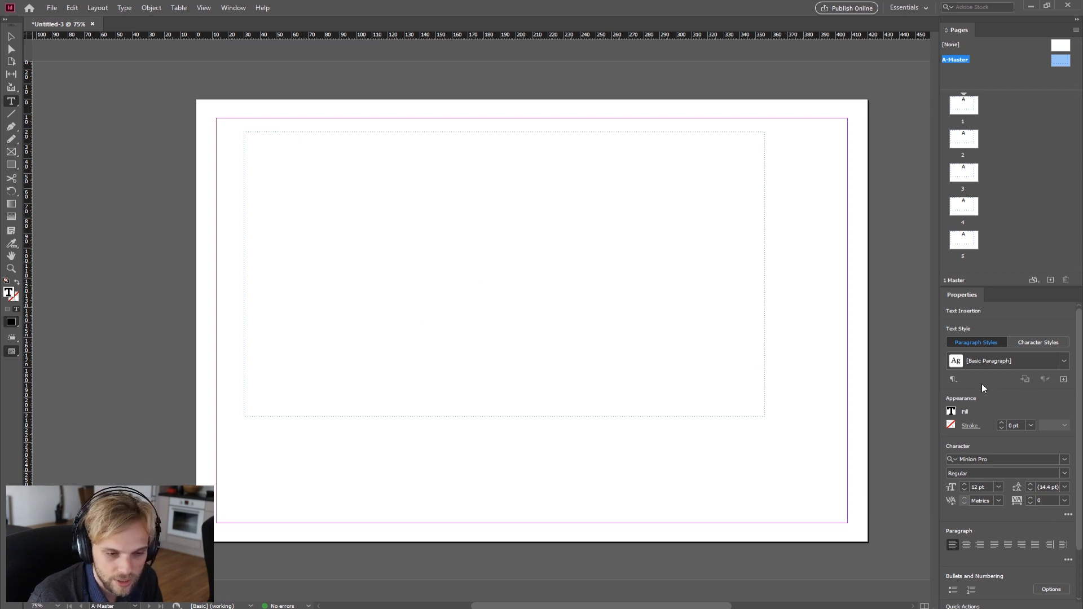
{"action": "left_click_drag", "start_coordinate": [1008, 286], "coordinate": [1013, 237]}
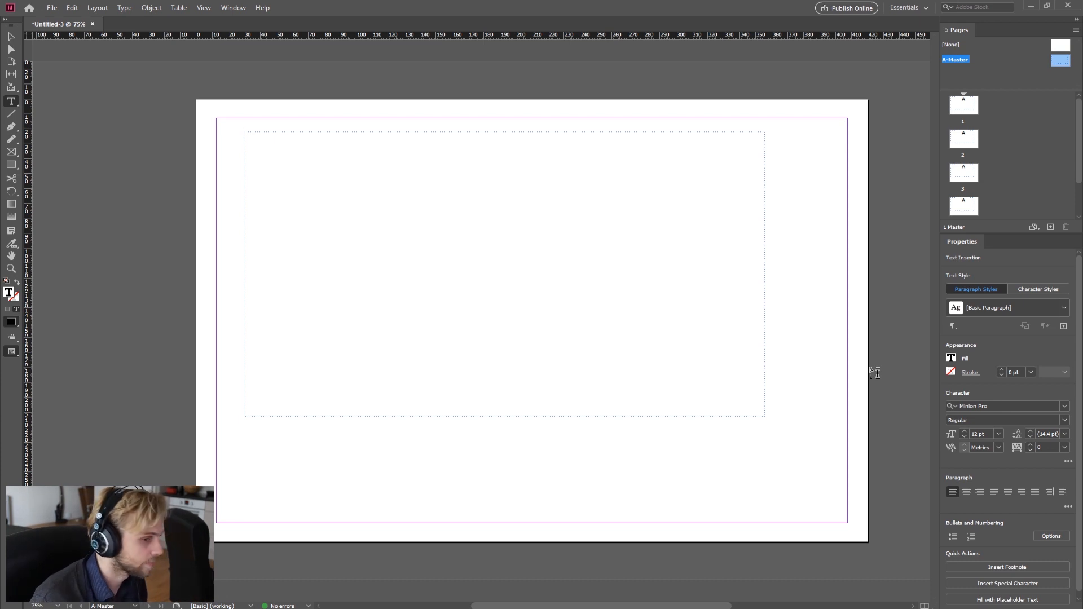
Step: Type "Good banana is a yellow banana" into the new text frame
{"action": "type", "text": "Good banana"}
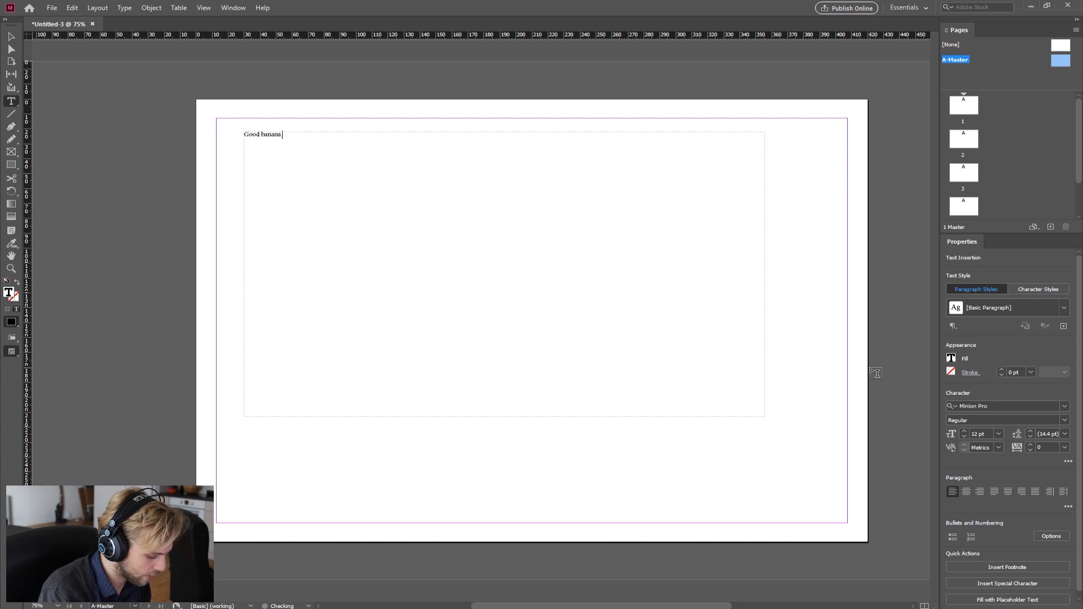
{"action": "type", "text": " is "}
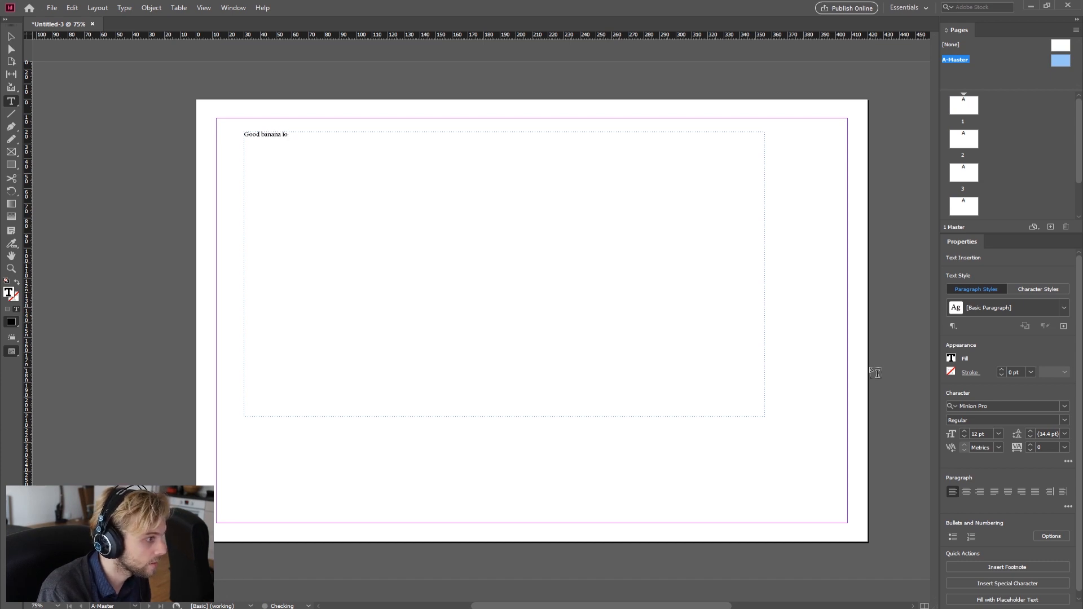
{"action": "type", "text": "a yellow banana"}
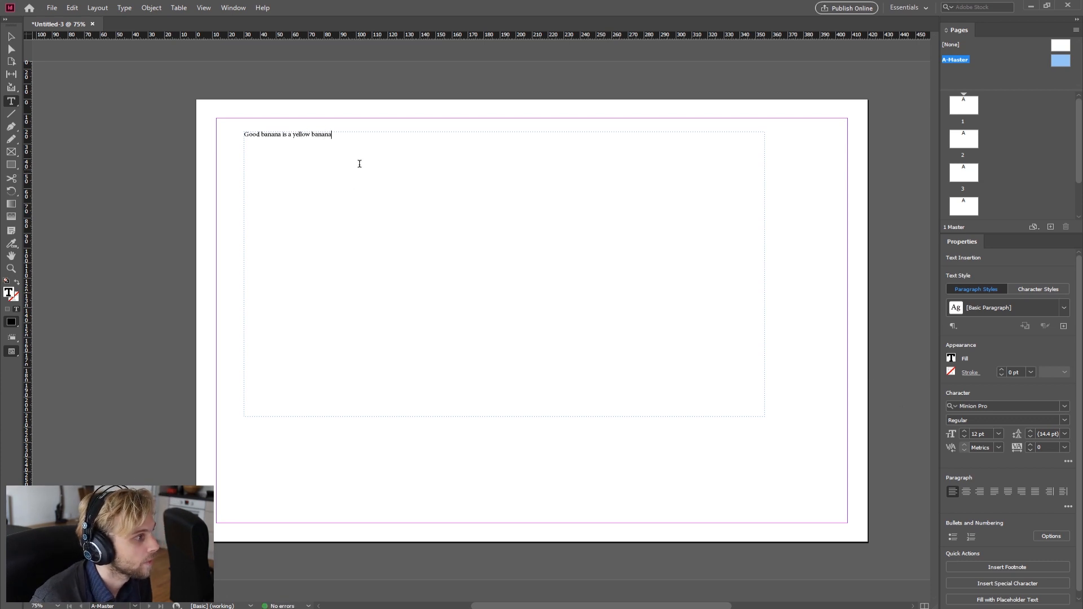
Step: Select the sentence and set its font to Arial Black
{"action": "left_click_drag", "start_coordinate": [319, 141], "coordinate": [188, 136]}
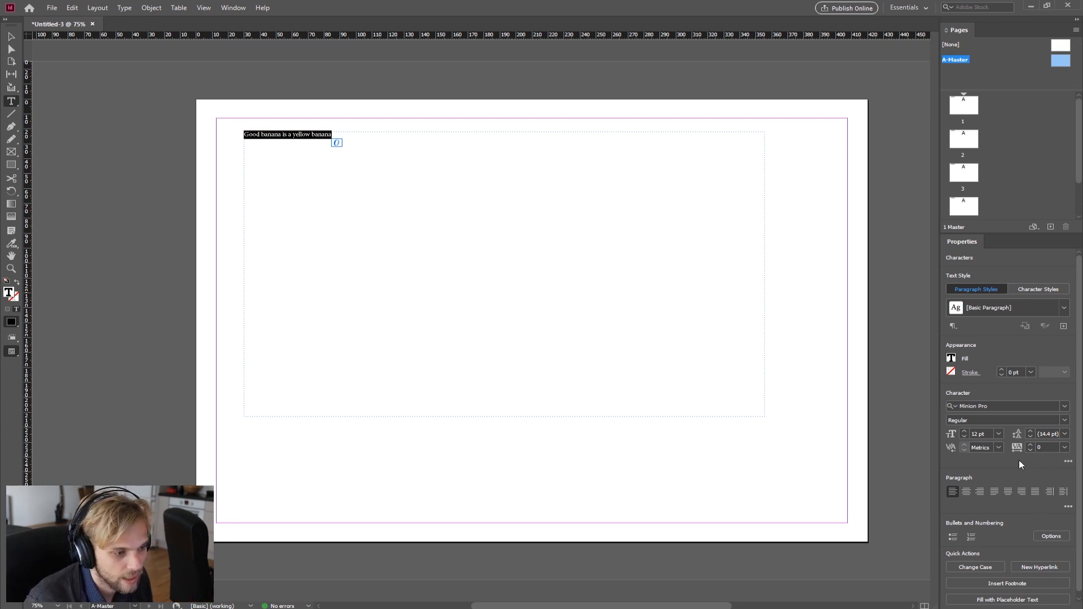
{"action": "left_click", "coordinate": [1065, 406]}
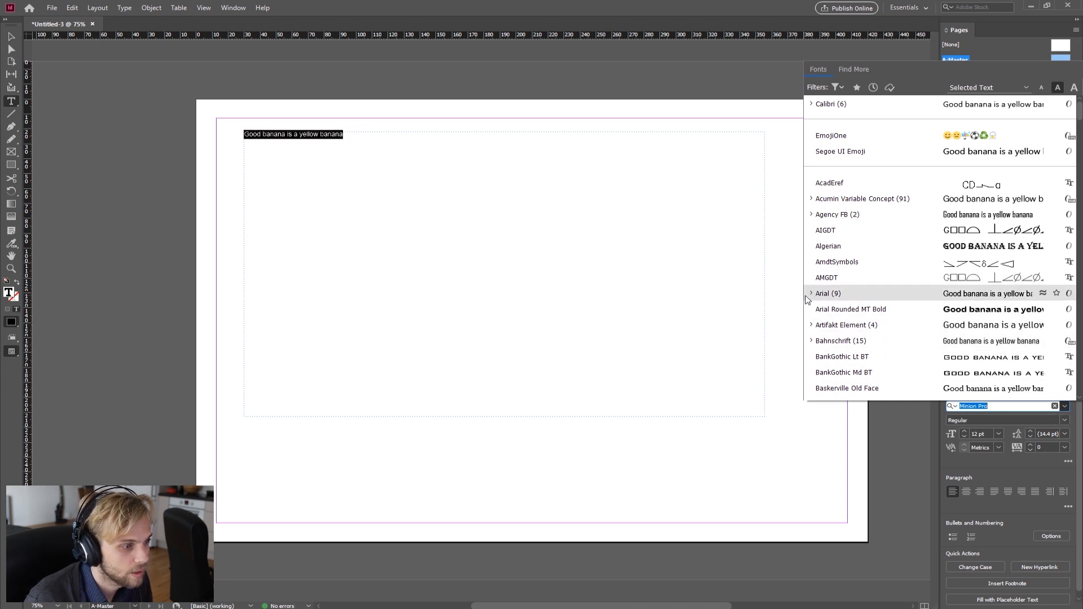
{"action": "left_click", "coordinate": [958, 297]}
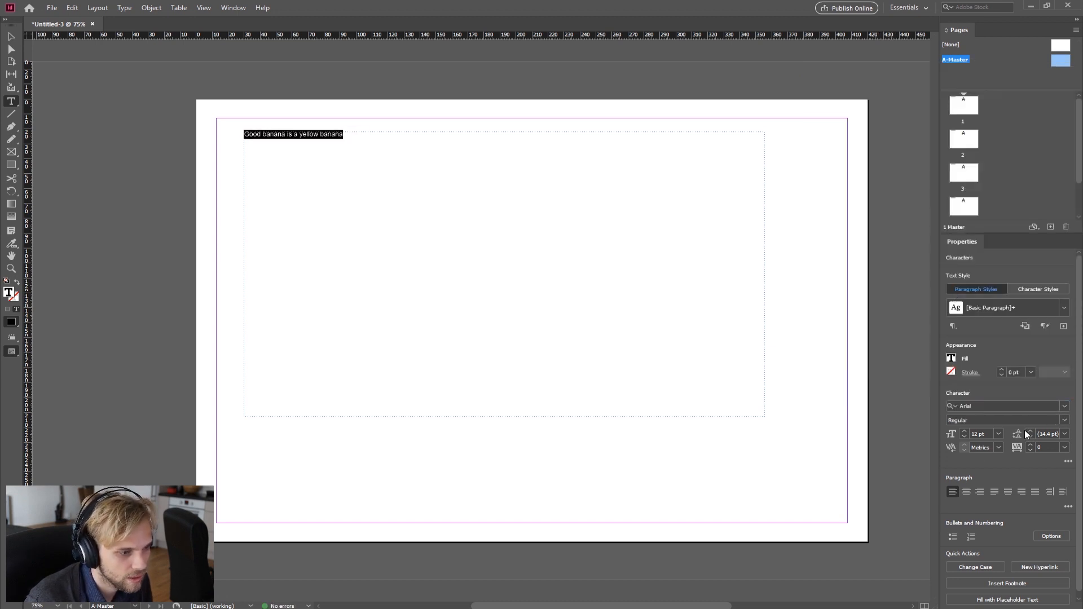
{"action": "left_click", "coordinate": [1065, 421]}
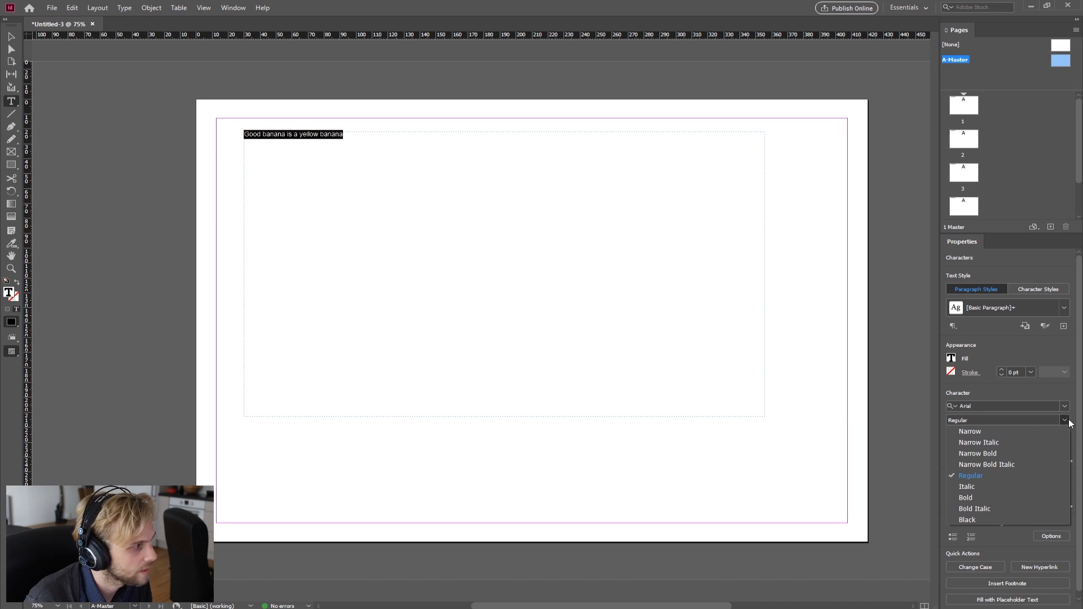
{"action": "left_click", "coordinate": [966, 520]}
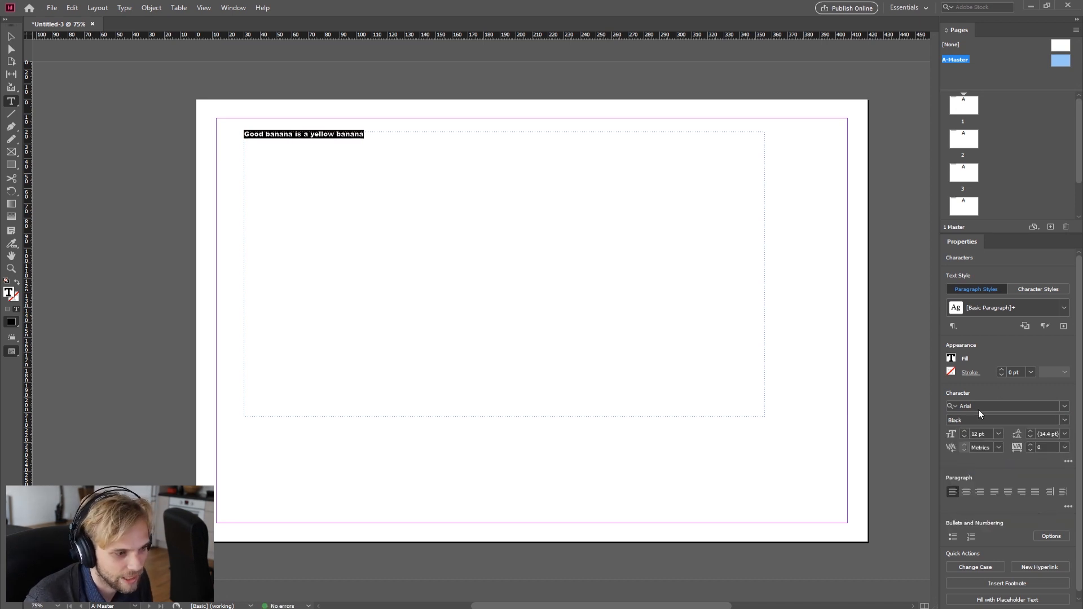
Step: Set the heading's font size to 36 pt and centre-align the paragraph
{"action": "left_click", "coordinate": [998, 434]}
{"action": "left_click", "coordinate": [992, 592]}
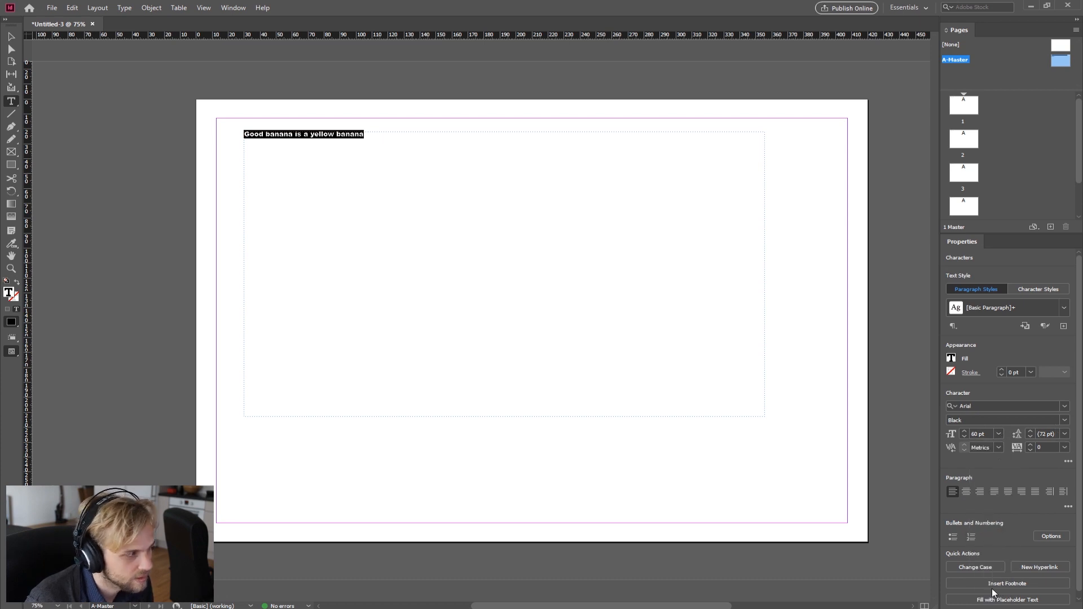
{"action": "left_click", "coordinate": [1003, 432]}
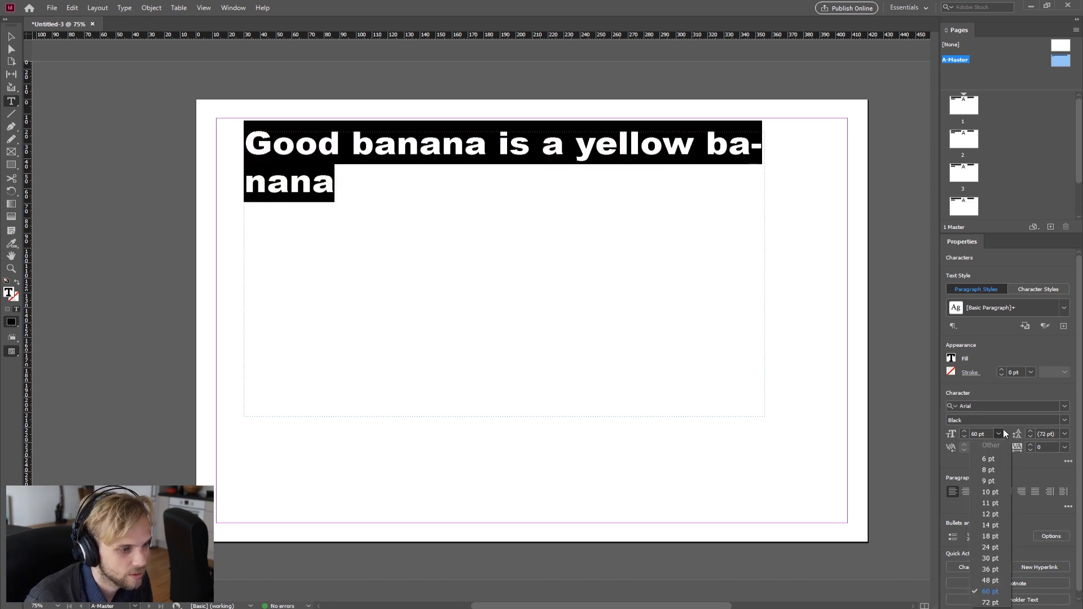
{"action": "left_click", "coordinate": [991, 569]}
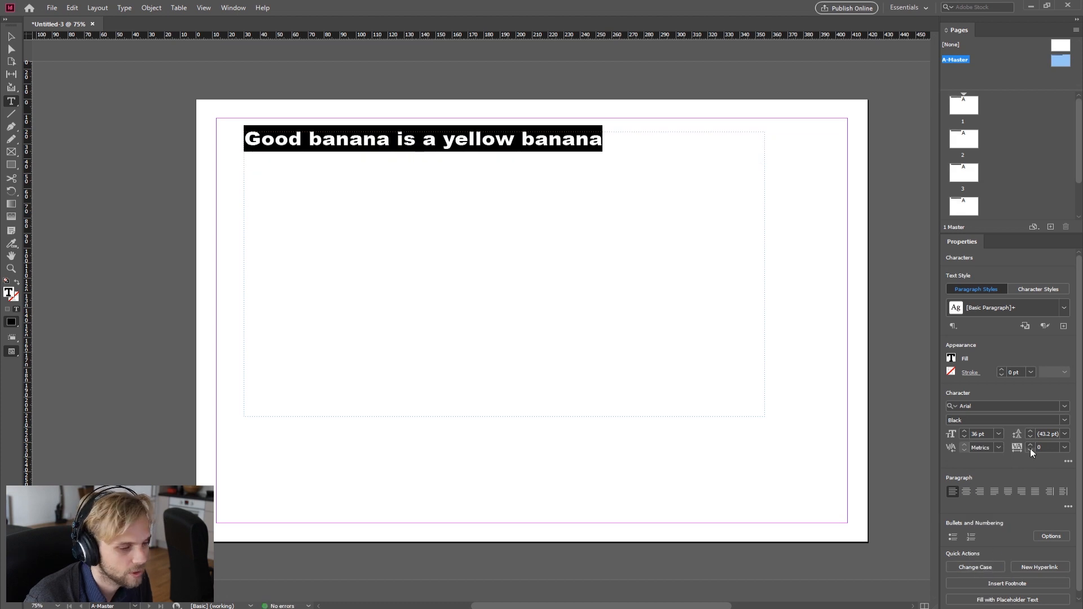
{"action": "left_click", "coordinate": [968, 495]}
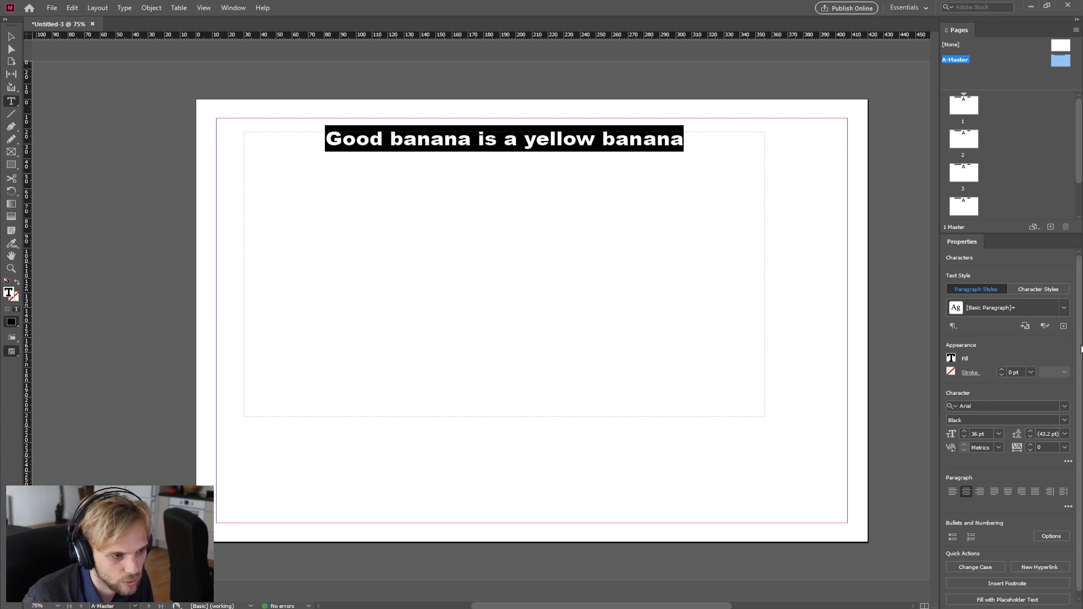
Step: Select the heading again and change its case to UPPERCASE
{"action": "scroll", "coordinate": [1081, 355], "scroll_direction": "down", "scroll_amount": 1}
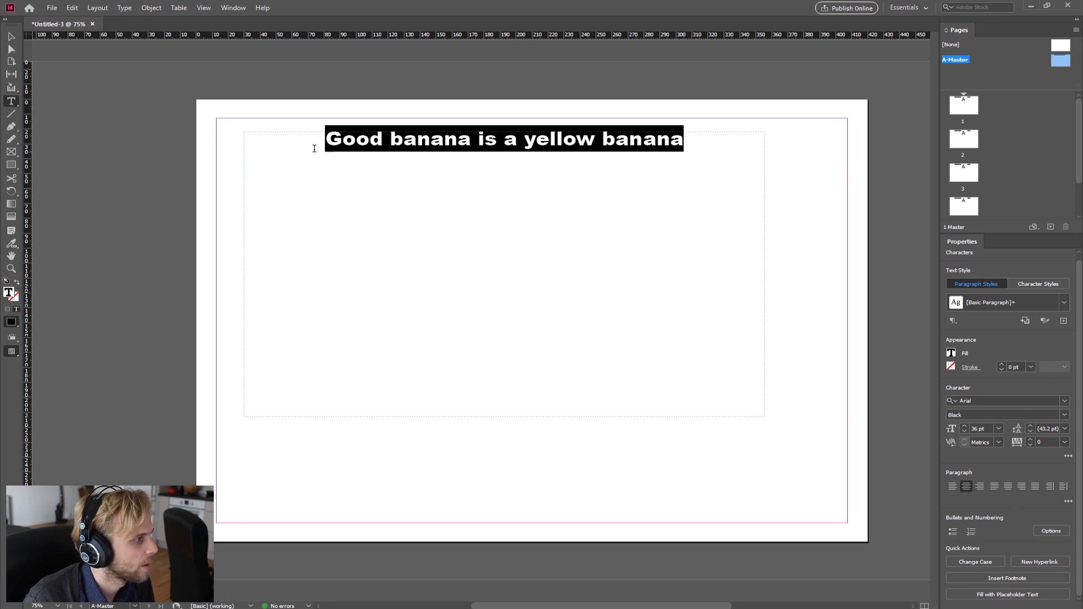
{"action": "left_click", "coordinate": [569, 136]}
{"action": "left_click", "coordinate": [744, 168]}
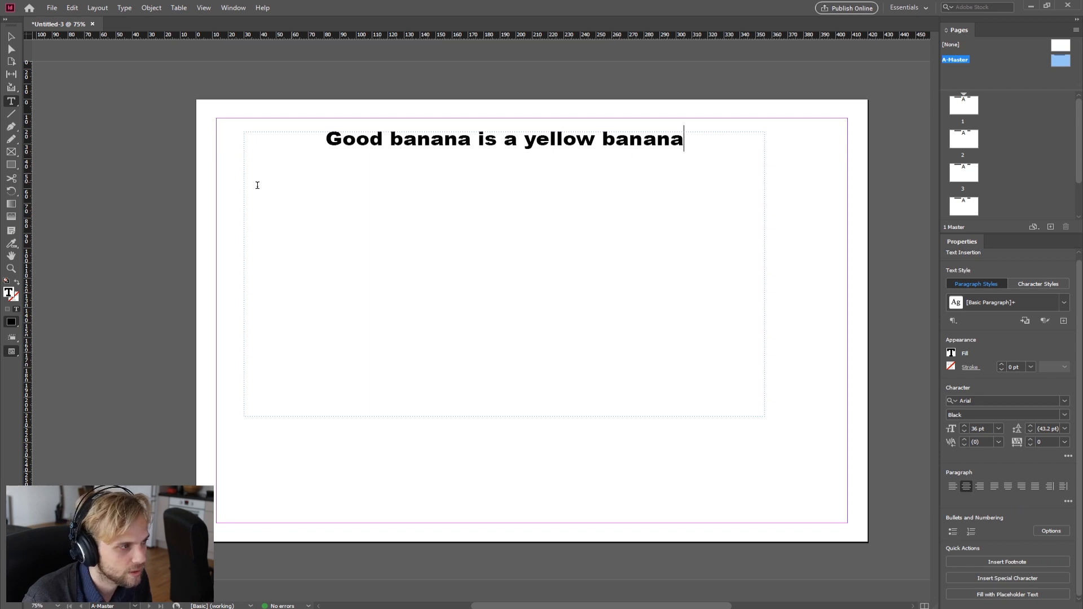
{"action": "left_click_drag", "start_coordinate": [323, 140], "coordinate": [698, 163]}
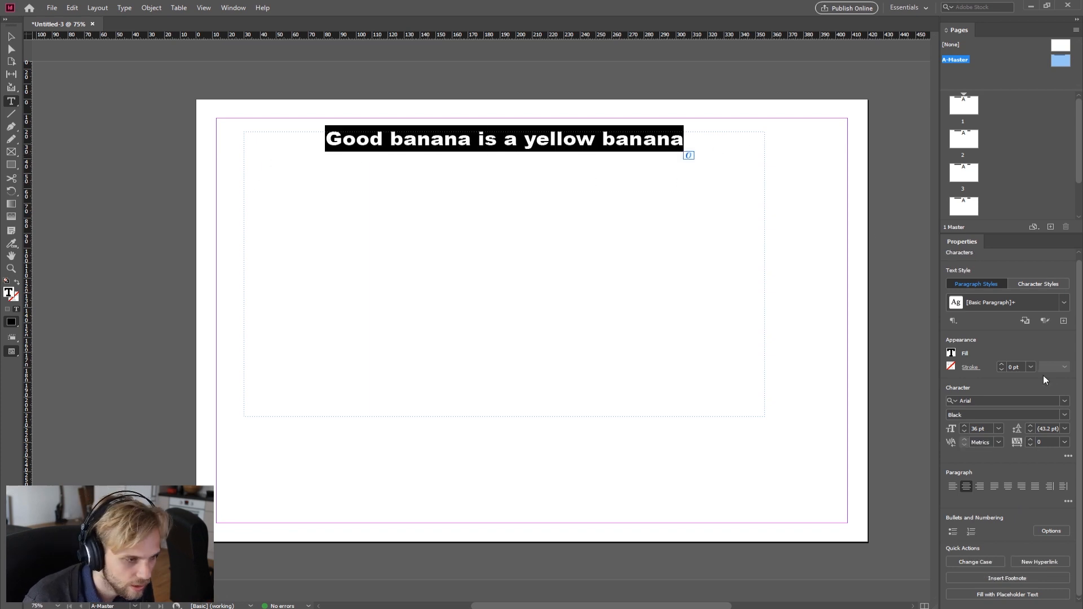
{"action": "left_click", "coordinate": [1033, 282]}
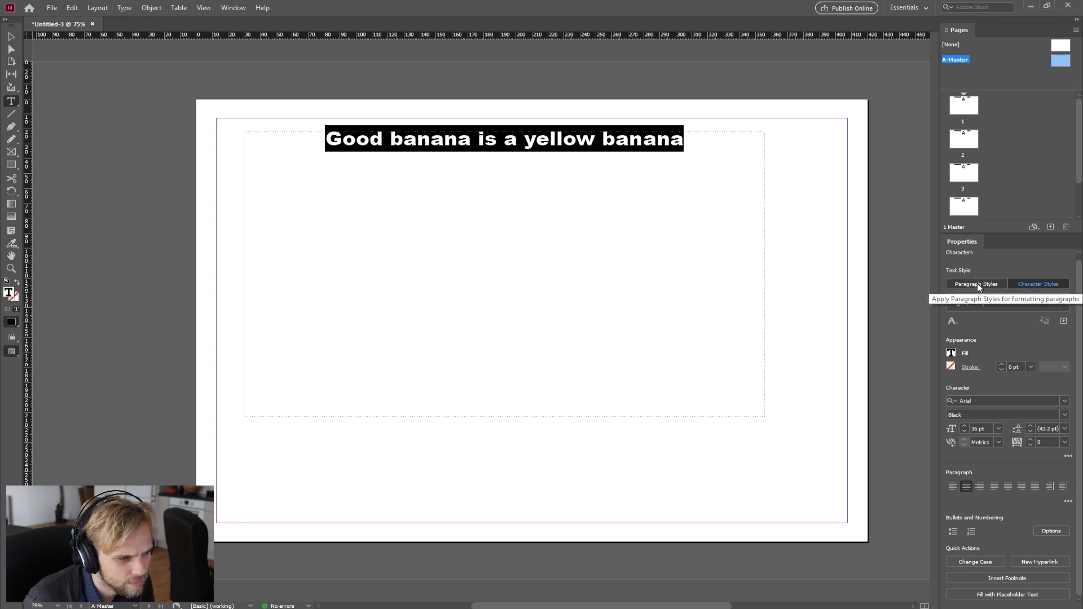
{"action": "left_click", "coordinate": [977, 284]}
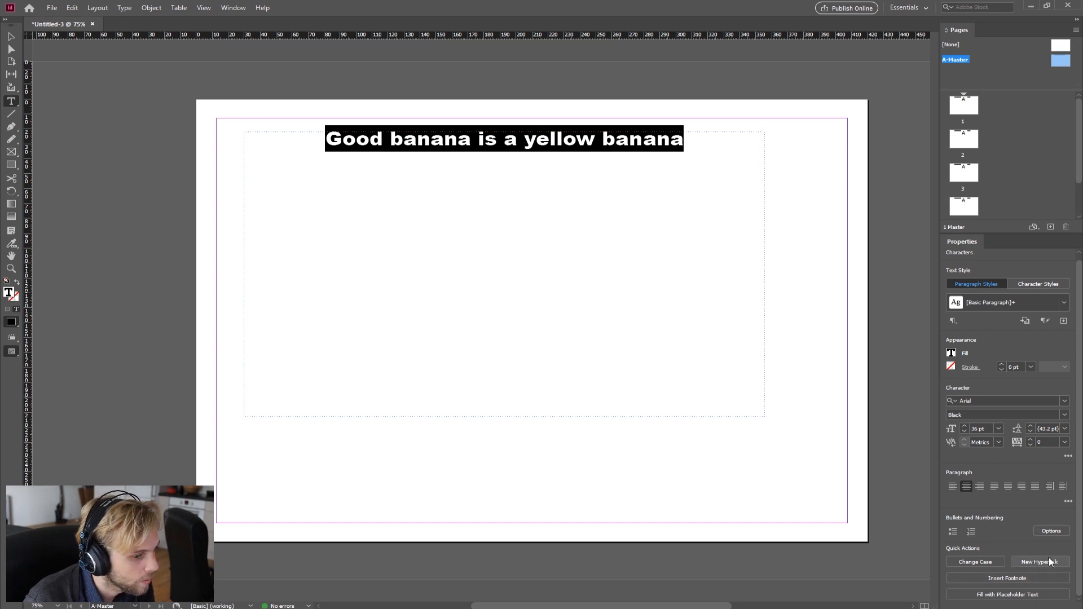
{"action": "left_click", "coordinate": [975, 562]}
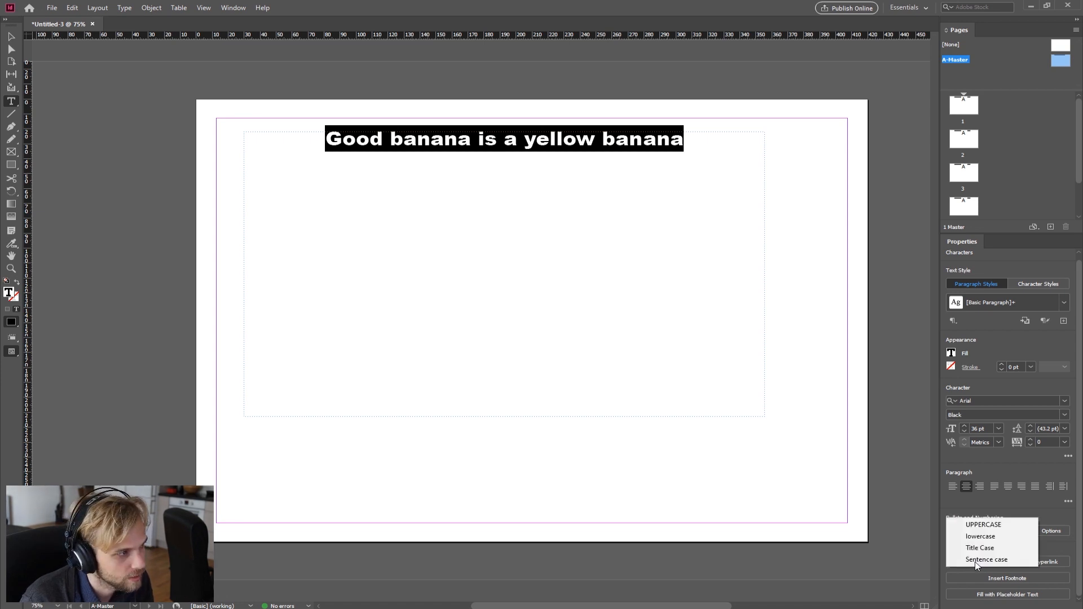
{"action": "left_click", "coordinate": [975, 526]}
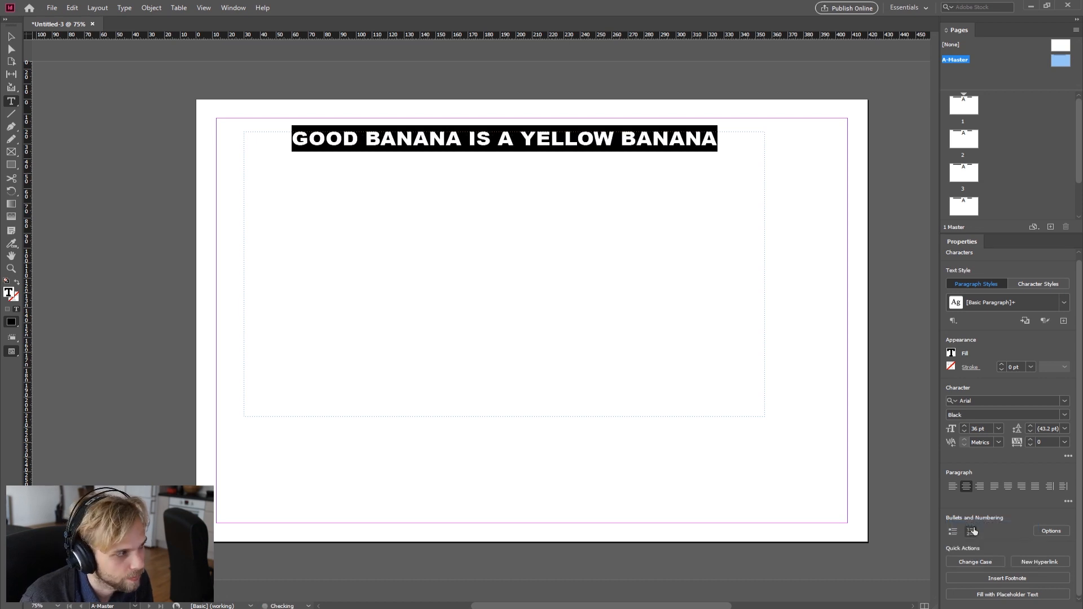
{"action": "left_click", "coordinate": [519, 136]}
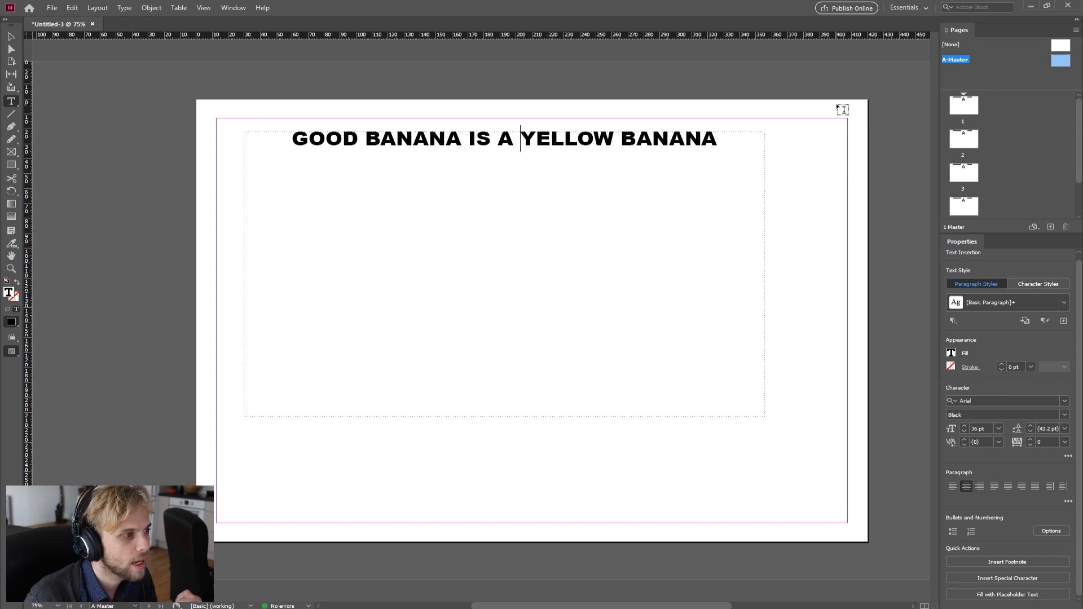
Step: Return to page 1 and zoom out to review the master heading across the document pages
{"action": "left_click", "coordinate": [964, 107]}
{"action": "double_click", "coordinate": [964, 108]}
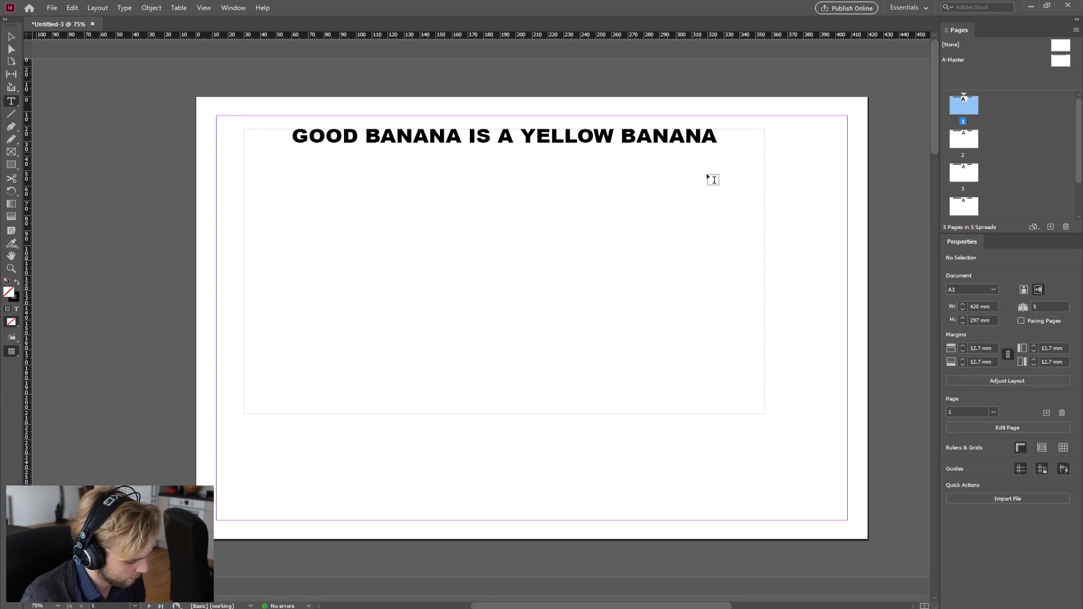
{"action": "key", "text": "ctrl+alt+shift+0"}
{"action": "key", "text": "ctrl+="}
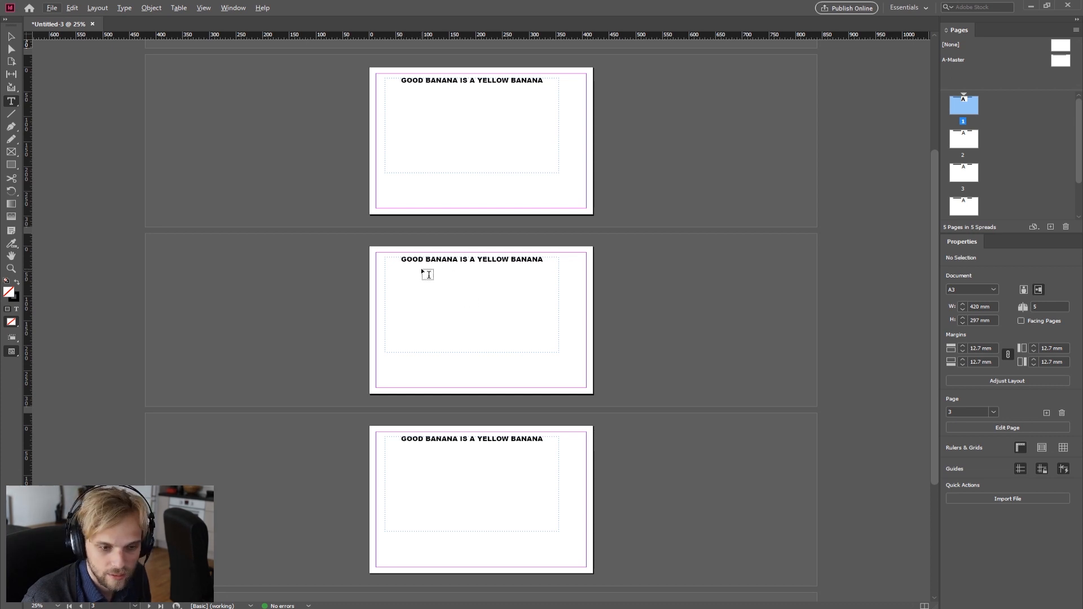
{"action": "scroll", "coordinate": [631, 237], "scroll_direction": "down", "scroll_amount": 3}
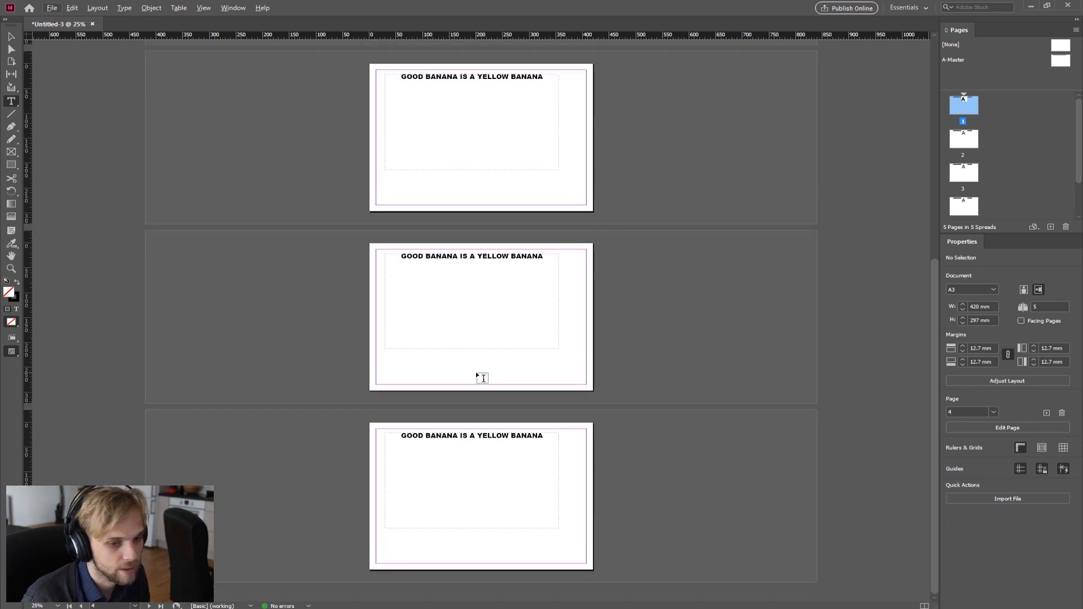
{"action": "scroll", "coordinate": [483, 378], "scroll_direction": "up", "scroll_amount": 5}
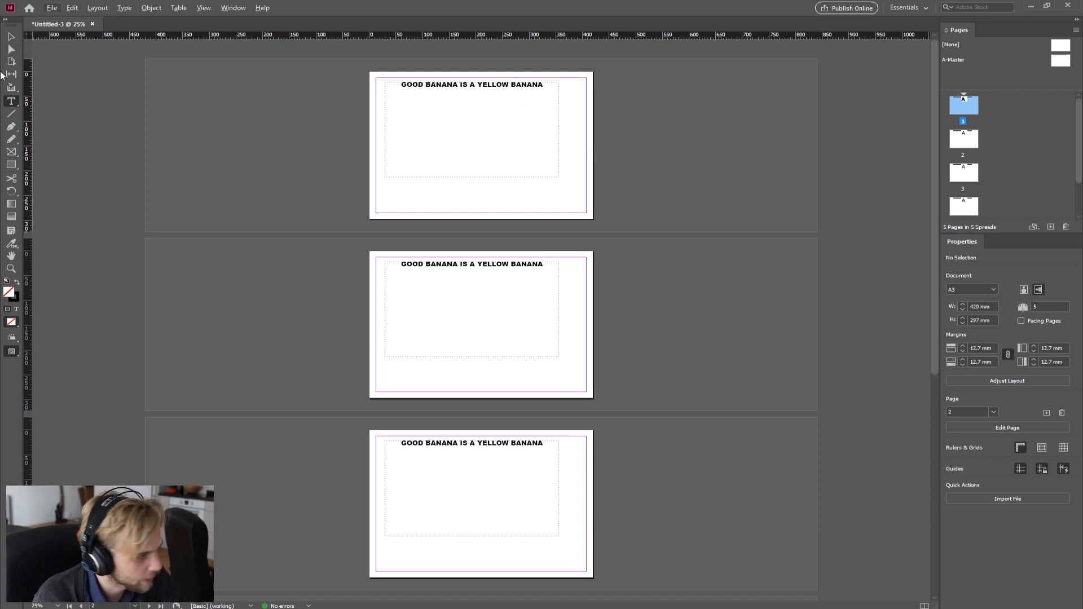
Step: Try to select the master heading frame on the first pages with the Selection tool
{"action": "left_click", "coordinate": [12, 37]}
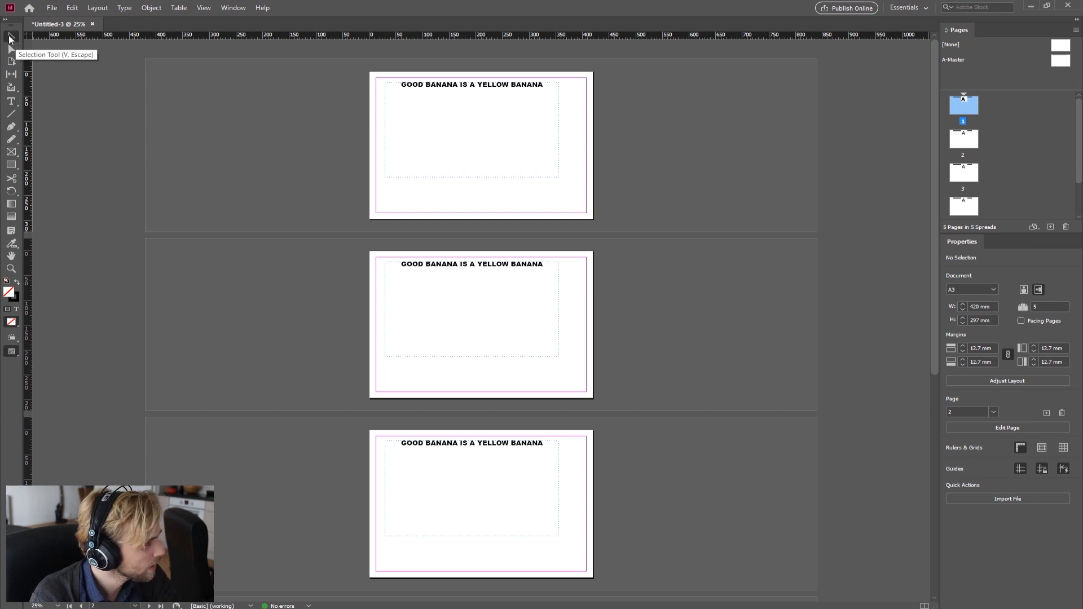
{"action": "left_click_drag", "start_coordinate": [519, 201], "coordinate": [362, 99]}
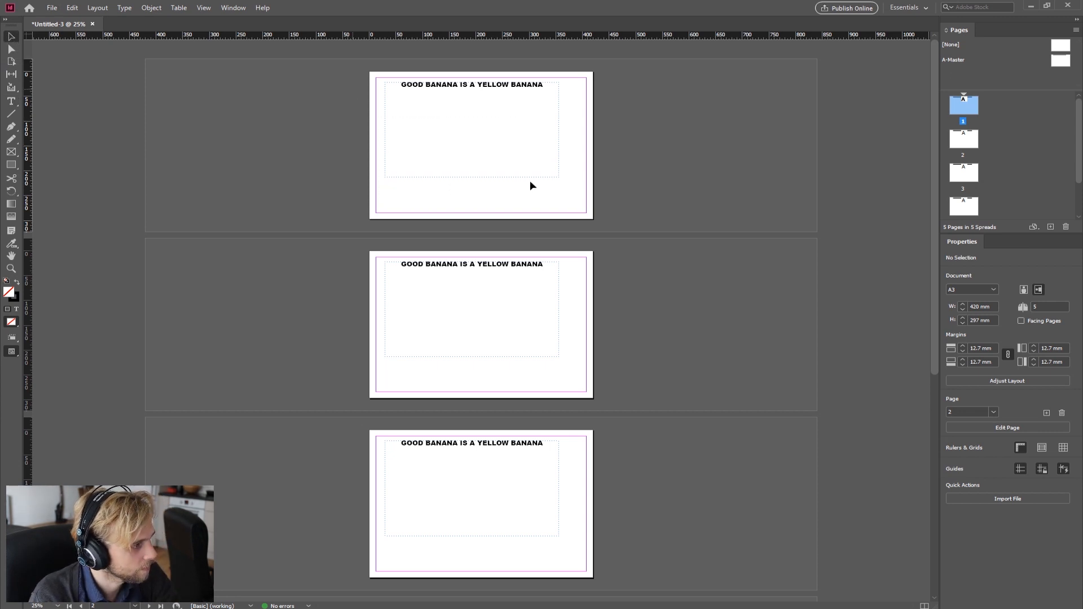
{"action": "left_click_drag", "start_coordinate": [526, 194], "coordinate": [384, 61]}
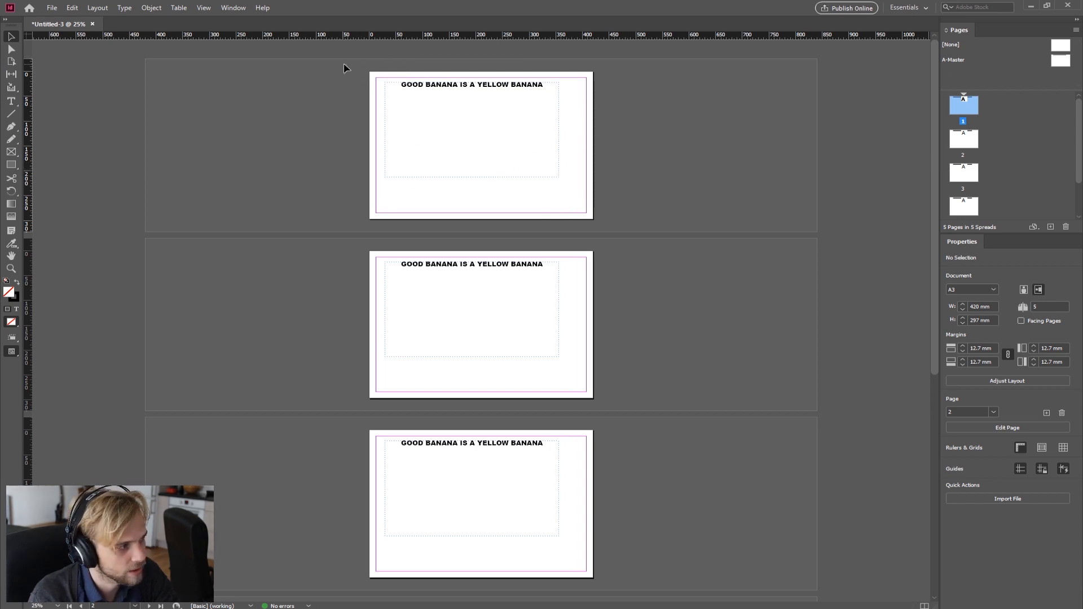
Step: Open the A-Master, move the heading frame lower on the page and shrink its height to fit the text line
{"action": "left_click_drag", "start_coordinate": [518, 73], "coordinate": [437, 153]}
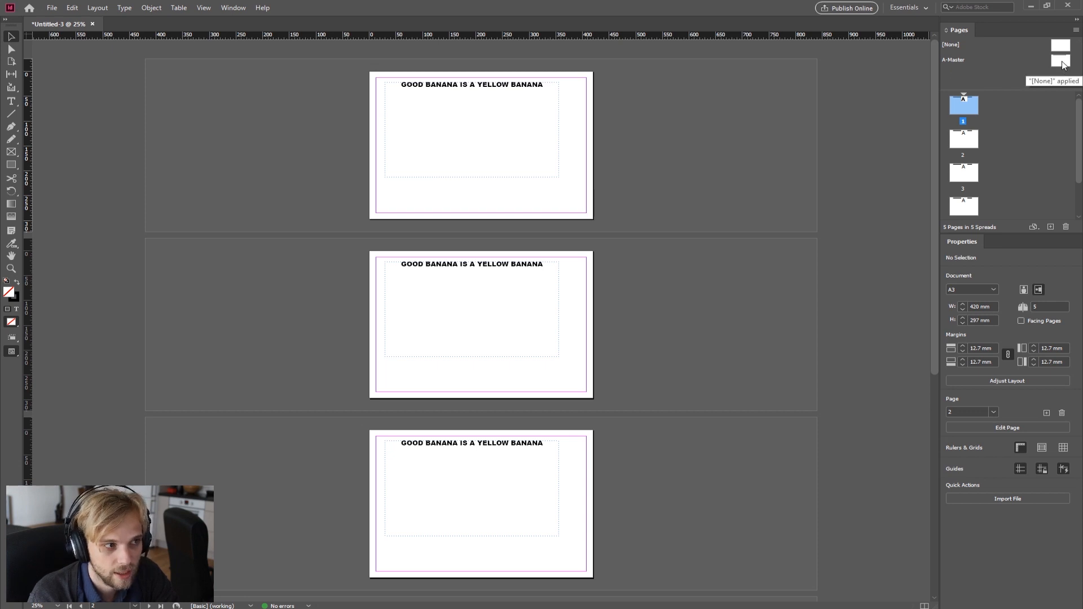
{"action": "double_click", "coordinate": [1062, 62]}
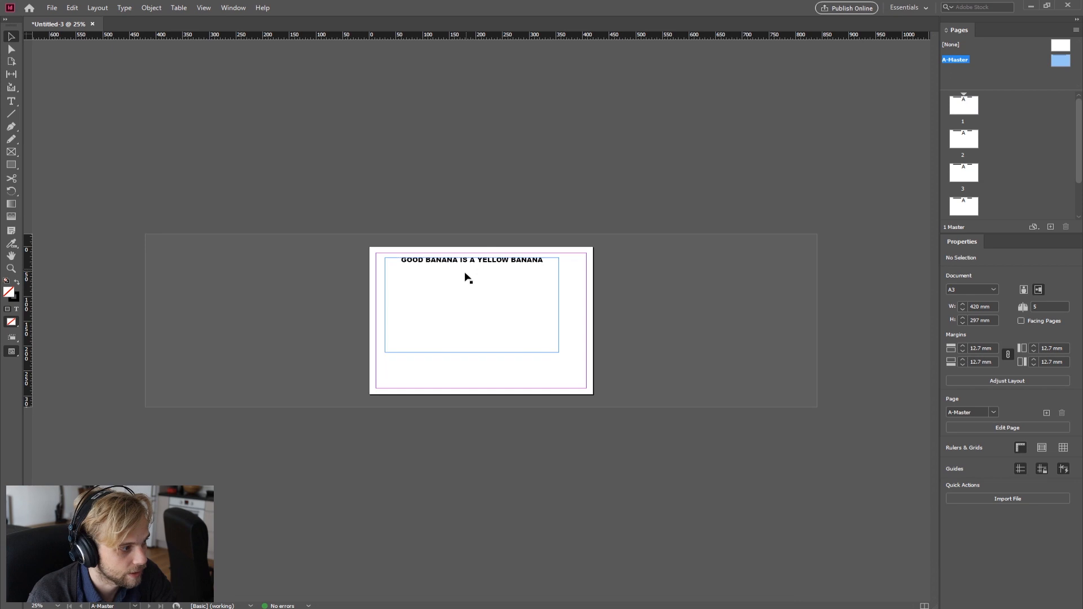
{"action": "left_click", "coordinate": [486, 280]}
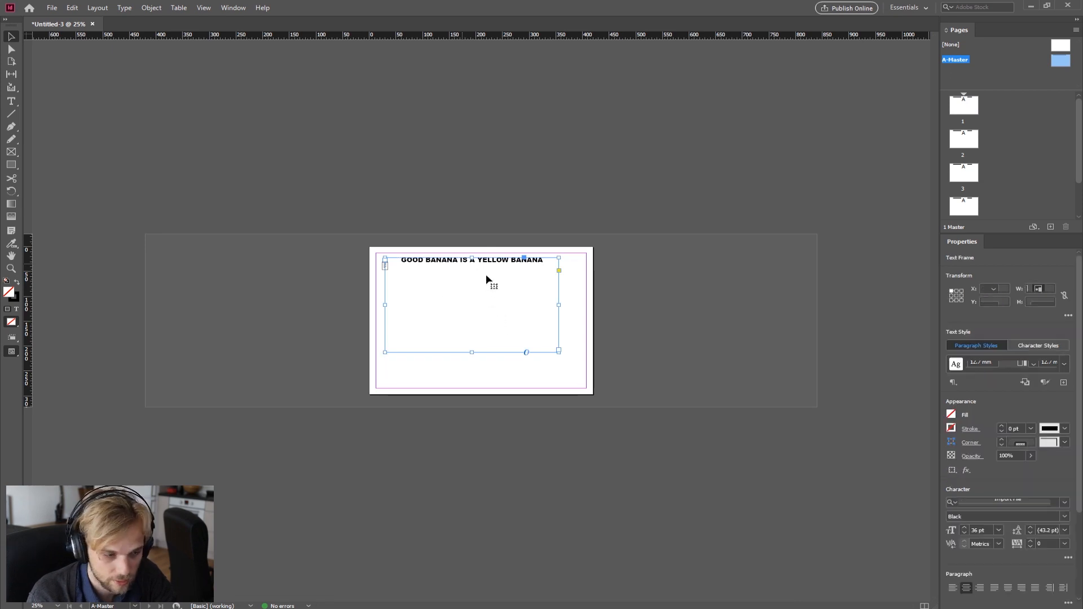
{"action": "left_click_drag", "start_coordinate": [490, 261], "coordinate": [502, 280]}
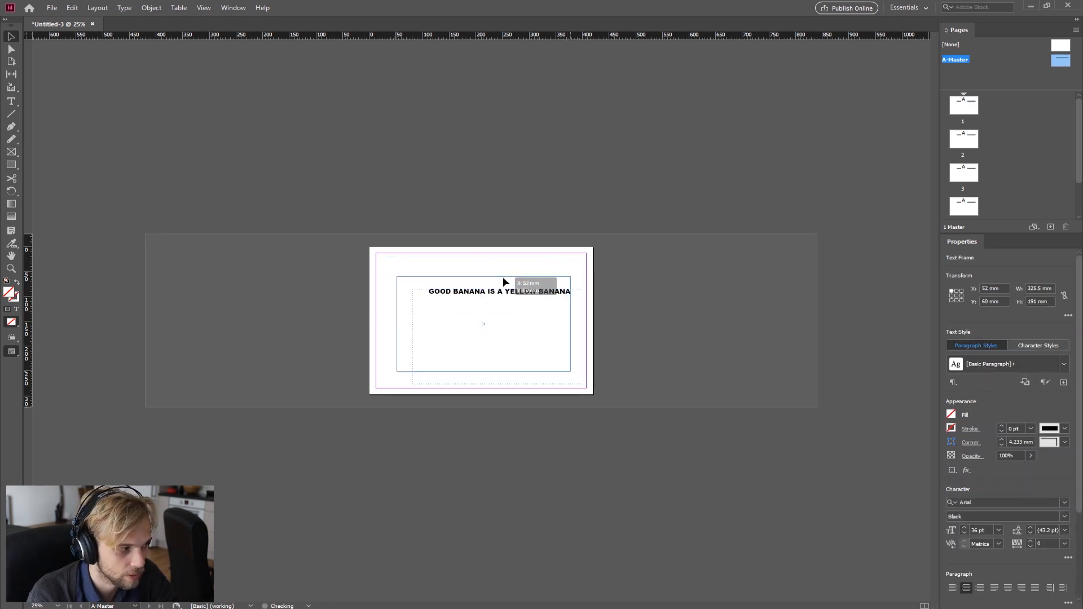
{"action": "left_click_drag", "start_coordinate": [484, 371], "coordinate": [515, 297]}
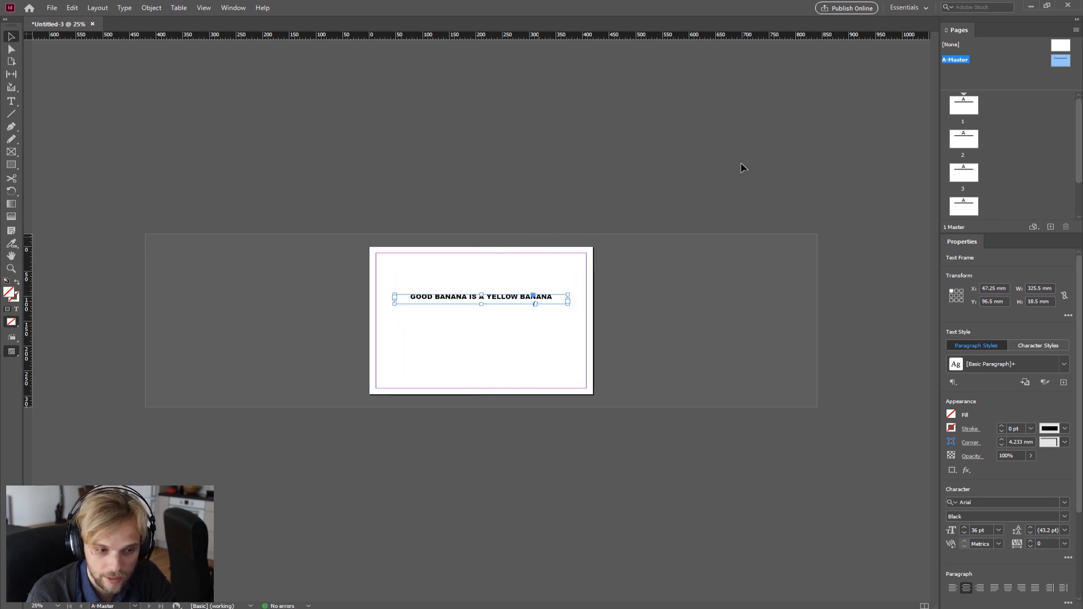
Step: Return to page 1 to check the moved heading and attempt to select it on the document pages
{"action": "double_click", "coordinate": [965, 105]}
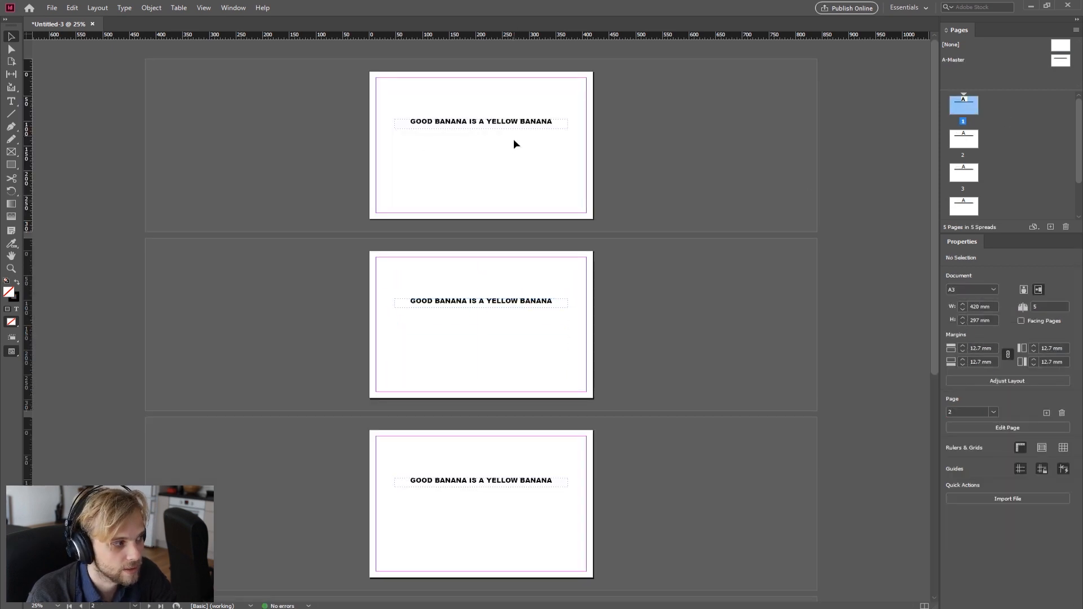
{"action": "left_click_drag", "start_coordinate": [526, 151], "coordinate": [523, 147]}
{"action": "left_click_drag", "start_coordinate": [561, 192], "coordinate": [449, 88]}
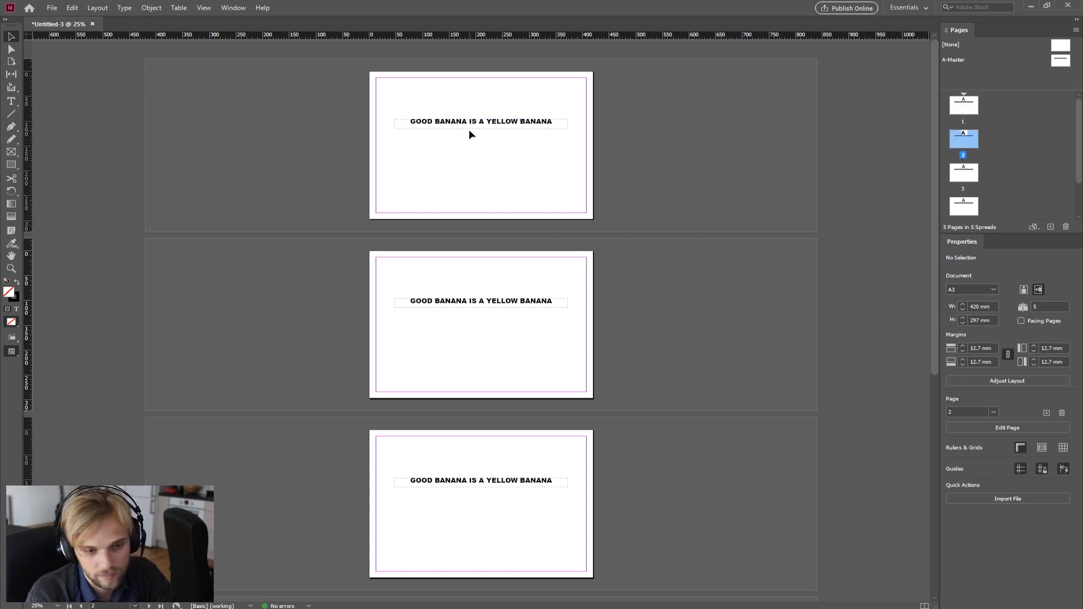
{"action": "mouse_move", "coordinate": [466, 313]}
{"action": "left_mouse_down"}
{"action": "mouse_move", "coordinate": [411, 215]}
{"action": "mouse_move", "coordinate": [418, 229]}
{"action": "left_mouse_up"}
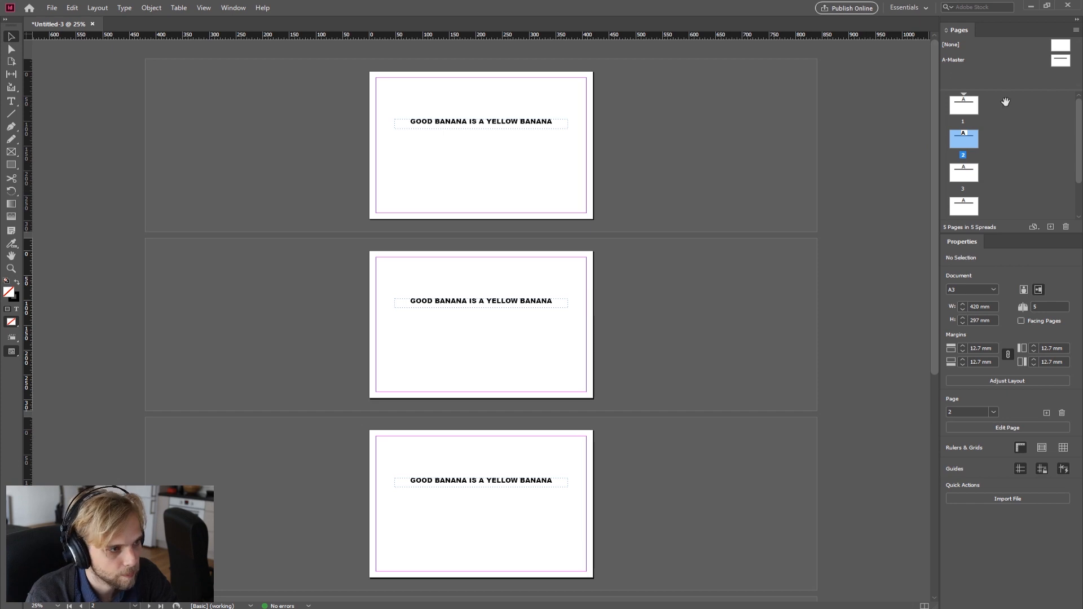
Step: Open the A-Master again, zoom in, and replace the heading text with "Page: 1"
{"action": "left_click", "coordinate": [1059, 63]}
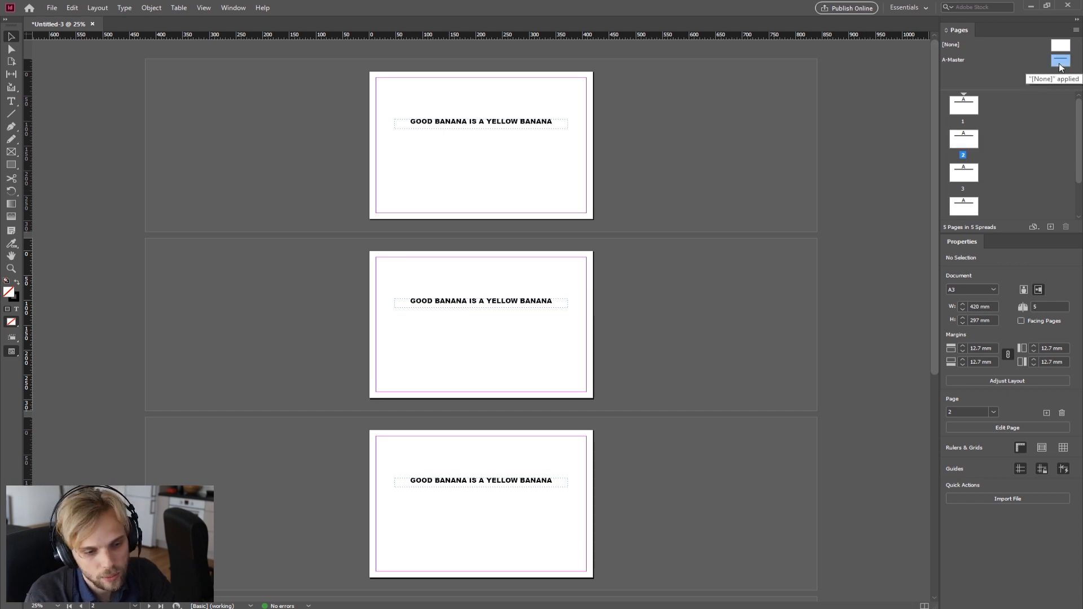
{"action": "double_click", "coordinate": [1059, 62]}
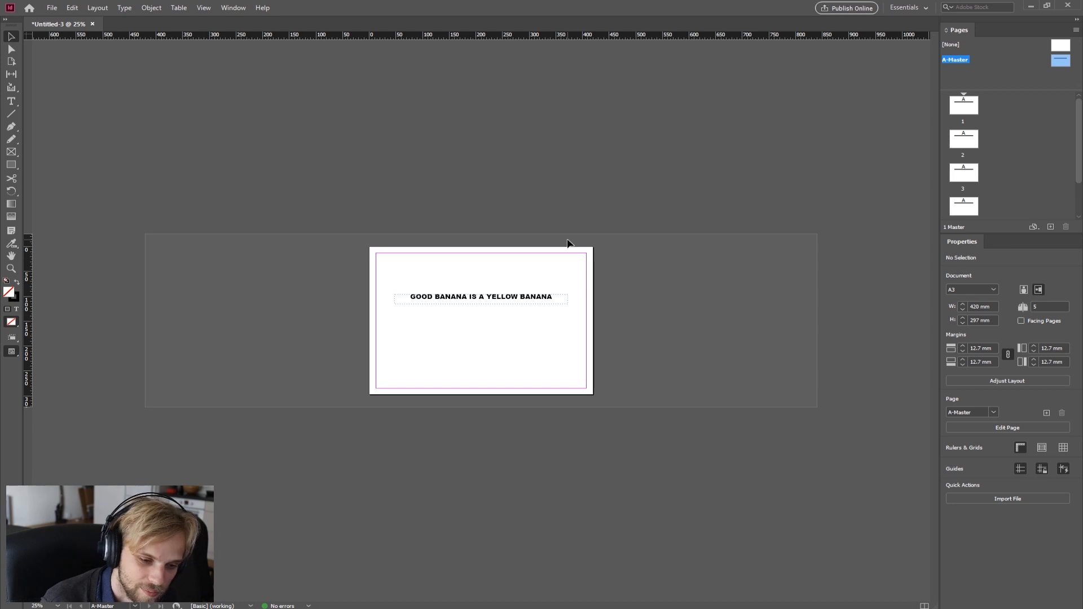
{"action": "scroll", "coordinate": [477, 332], "scroll_direction": "up", "scroll_amount": 3}
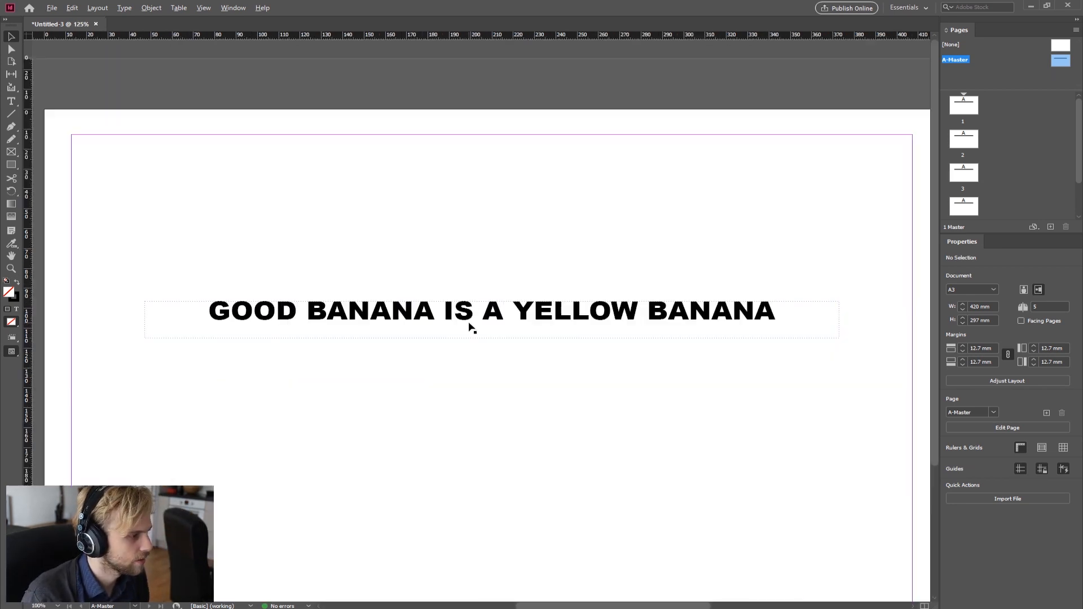
{"action": "scroll", "coordinate": [469, 322], "scroll_direction": "down", "scroll_amount": 1}
{"action": "left_click", "coordinate": [533, 262]}
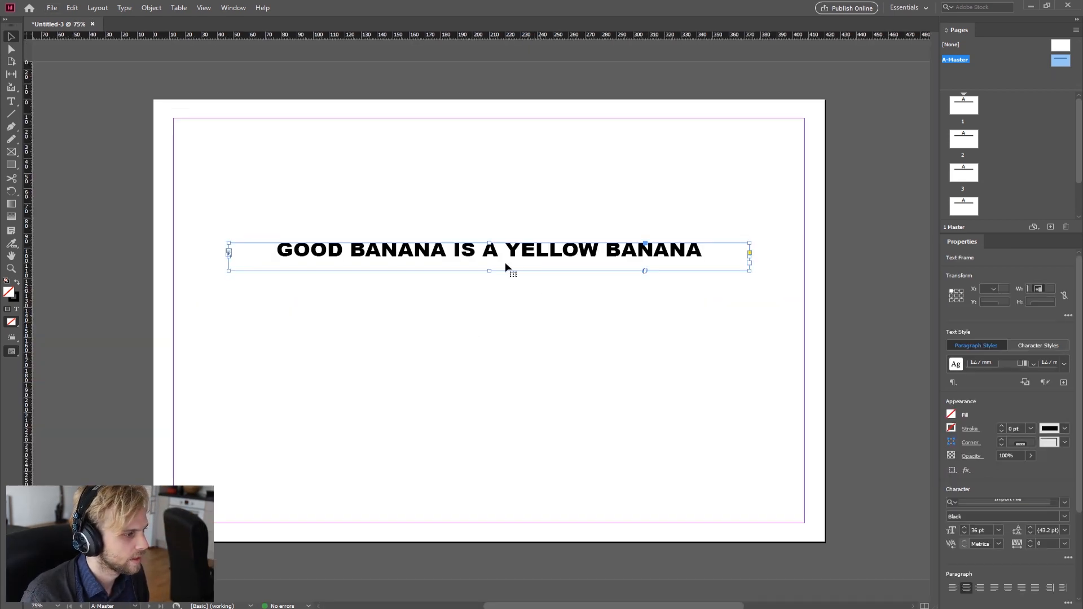
{"action": "double_click", "coordinate": [505, 262]}
{"action": "left_click_drag", "start_coordinate": [715, 250], "coordinate": [264, 252]}
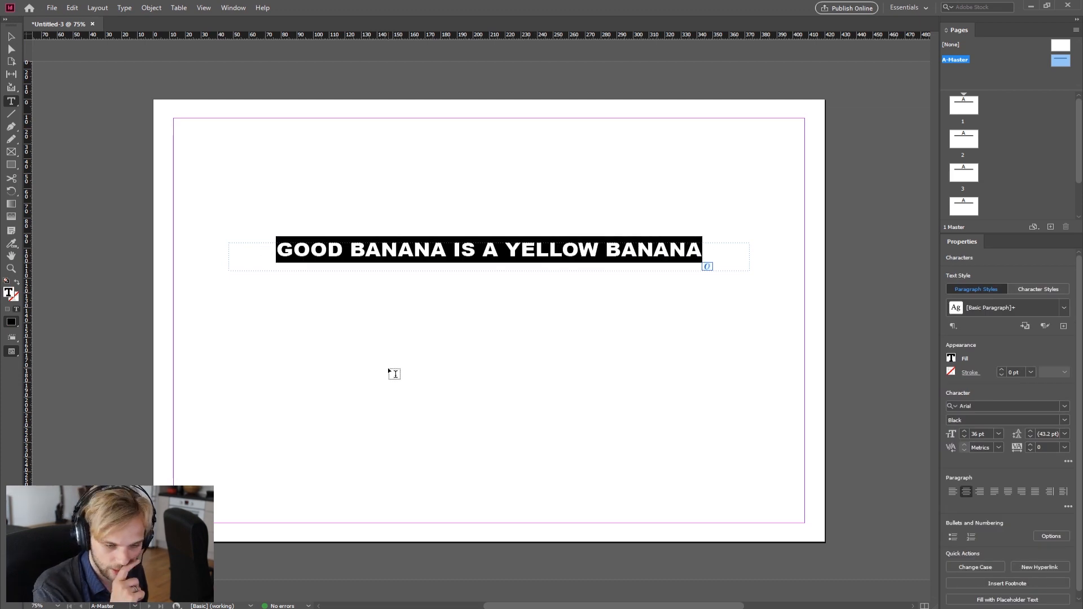
{"action": "type", "text": "Page"}
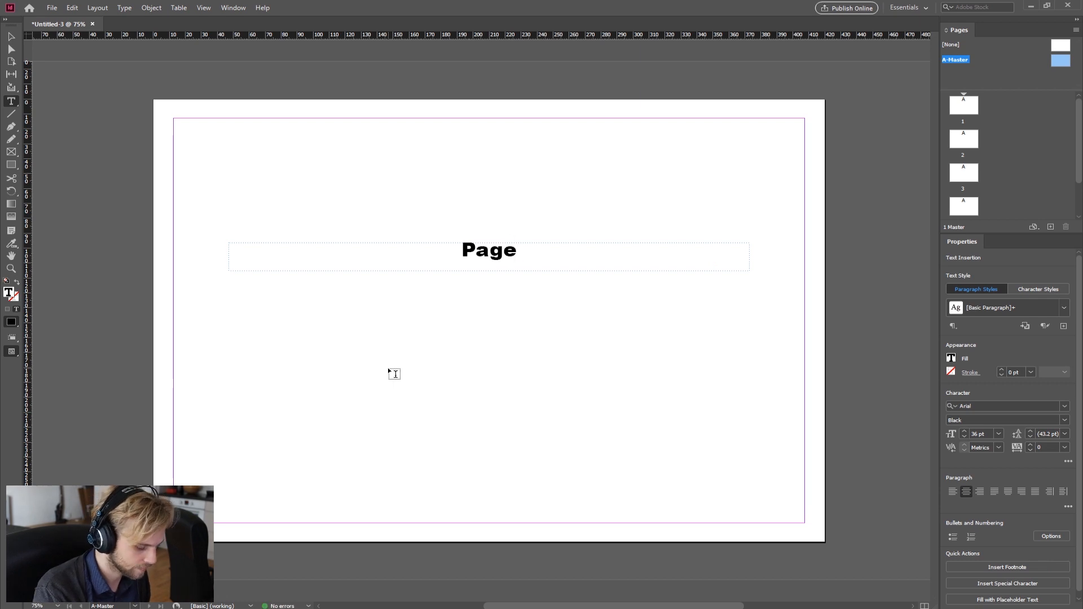
{"action": "type", "text": ":"}
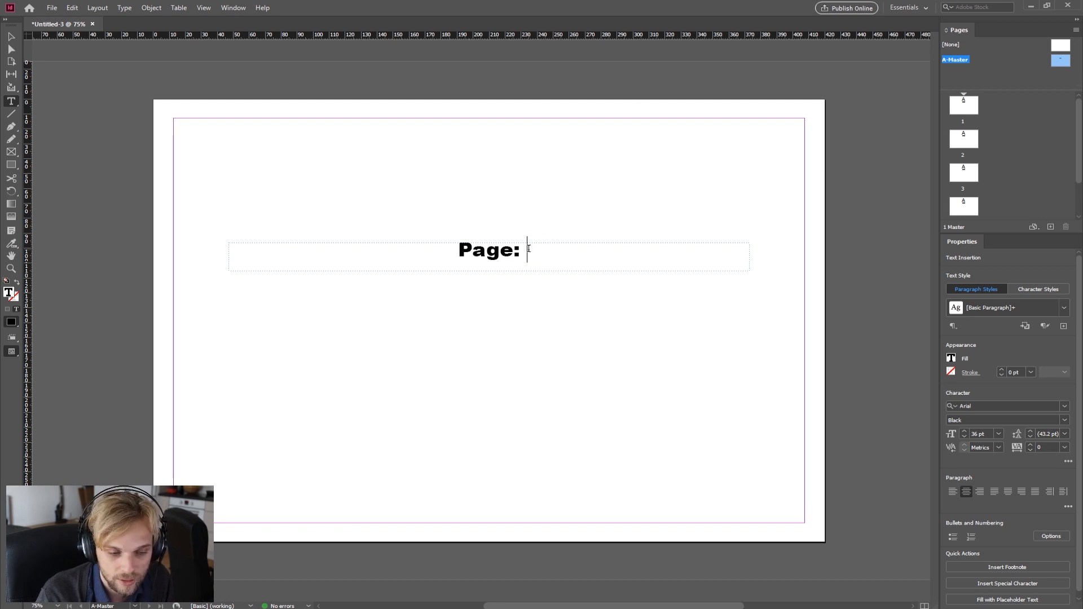
{"action": "type", "text": "1"}
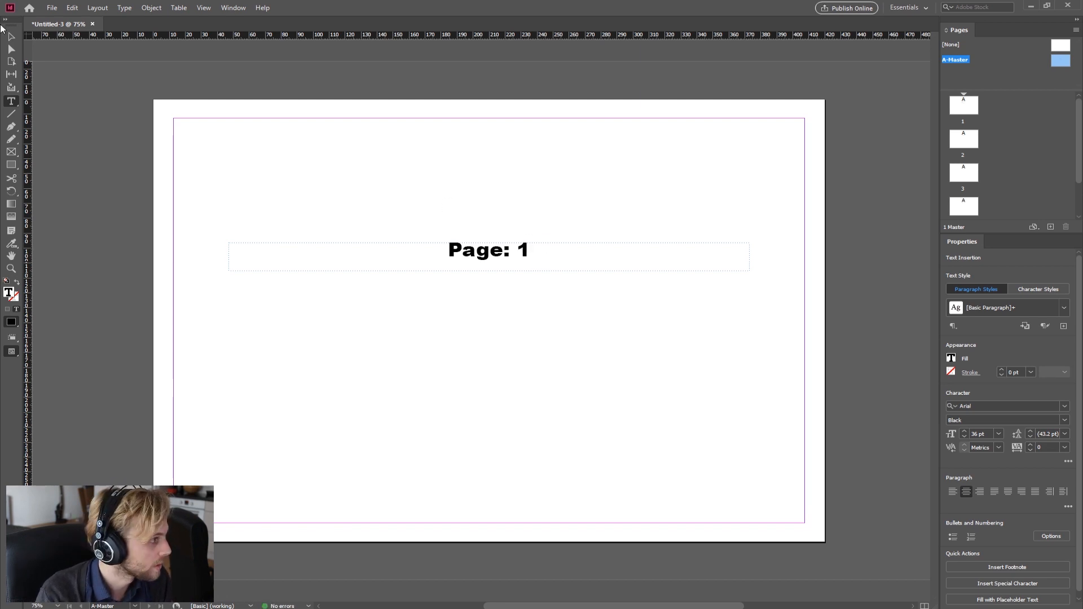
Step: Narrow the text frame to about 96 mm wide and set the "Page: 1" text size to 24 pt
{"action": "left_click", "coordinate": [11, 36]}
{"action": "left_click_drag", "start_coordinate": [750, 263], "coordinate": [383, 271]}
{"action": "double_click", "coordinate": [310, 266]}
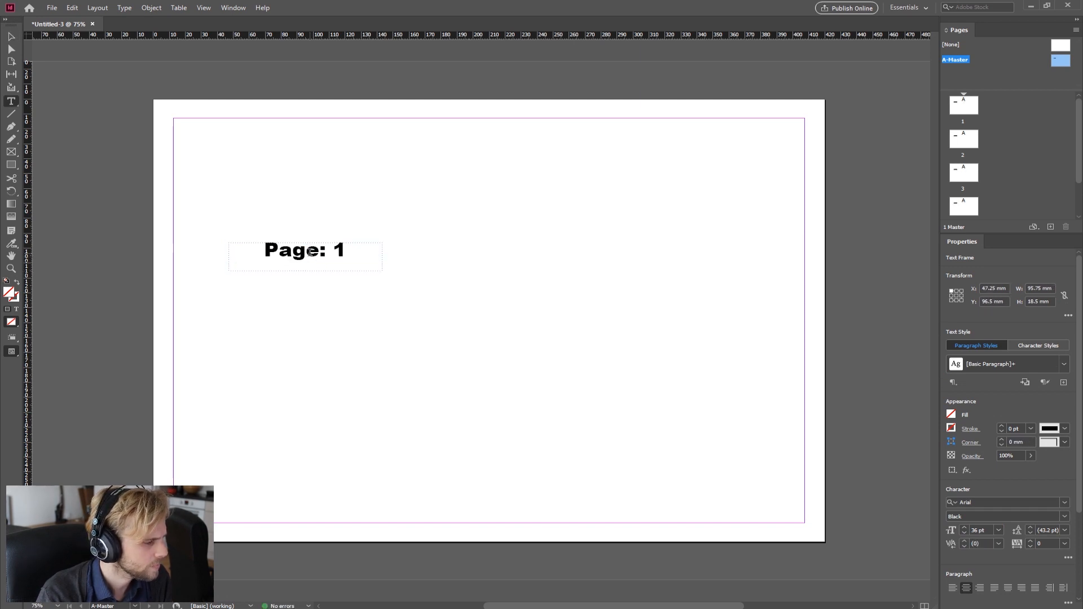
{"action": "left_click_drag", "start_coordinate": [349, 249], "coordinate": [225, 252]}
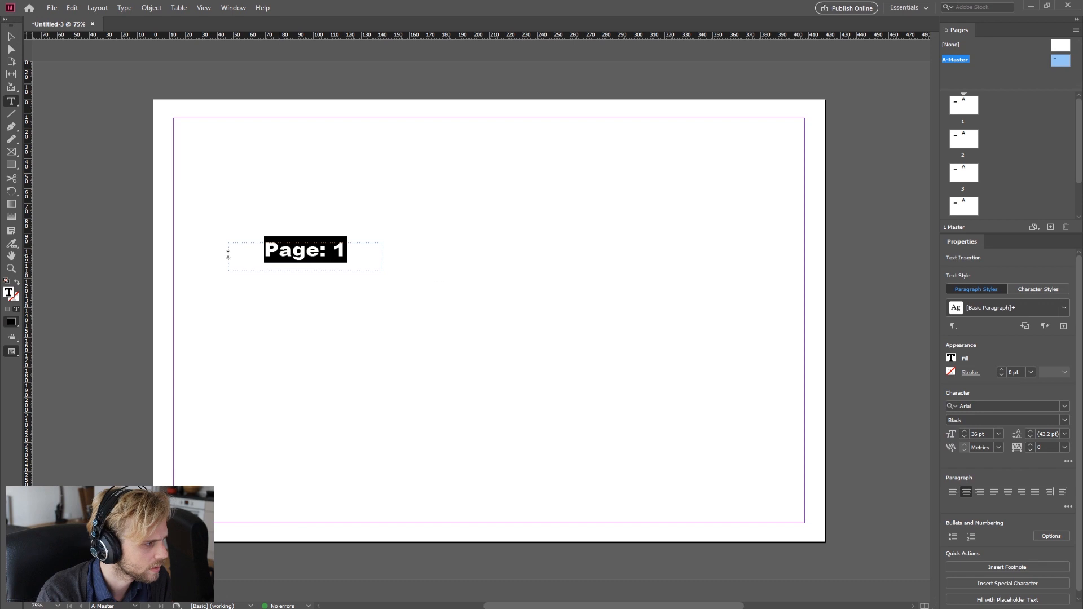
{"action": "left_click", "coordinate": [998, 434]}
{"action": "left_click", "coordinate": [990, 547]}
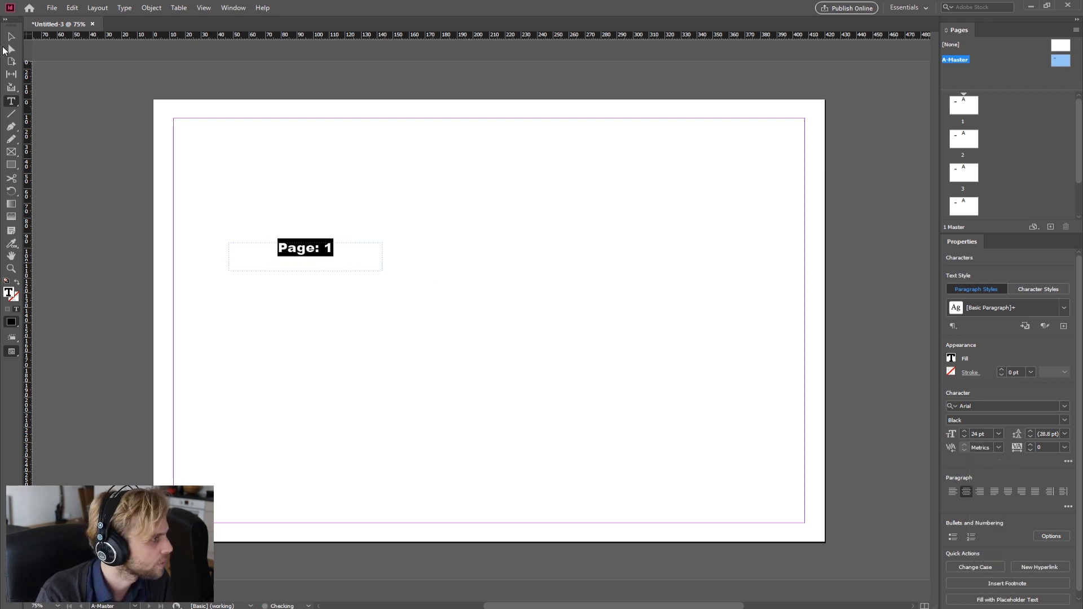
Step: Move the "Page: 1" frame to the bottom-right corner of the master page
{"action": "left_click", "coordinate": [11, 37]}
{"action": "left_click_drag", "start_coordinate": [305, 271], "coordinate": [305, 259]}
{"action": "left_click_drag", "start_coordinate": [384, 257], "coordinate": [712, 523]}
{"action": "double_click", "coordinate": [762, 532]}
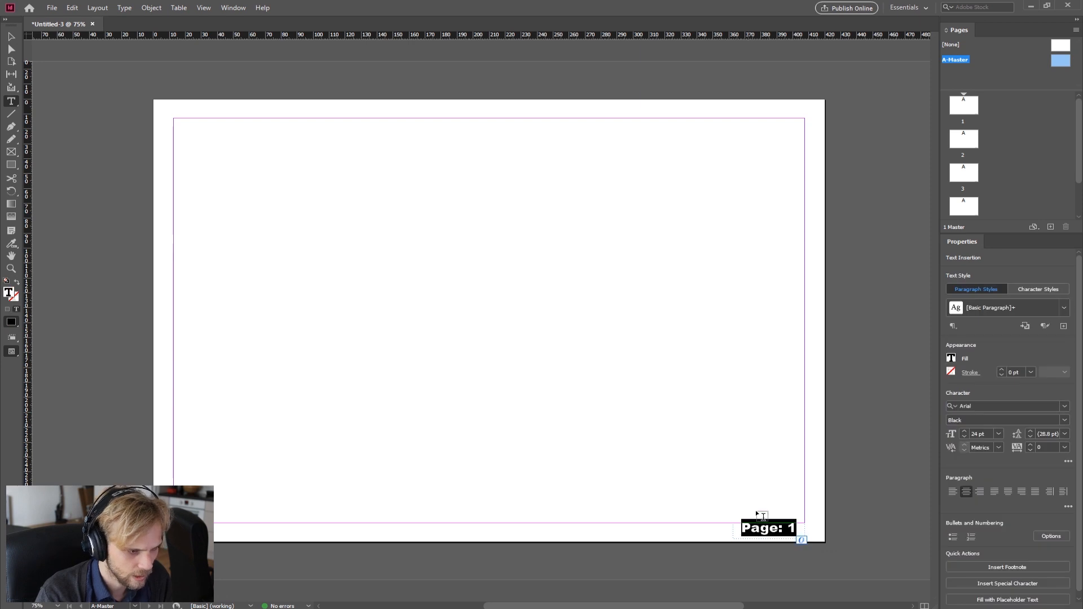
Step: Try the different paragraph alignments on the "Page: 1" text and leave it right-aligned
{"action": "left_click", "coordinate": [980, 492]}
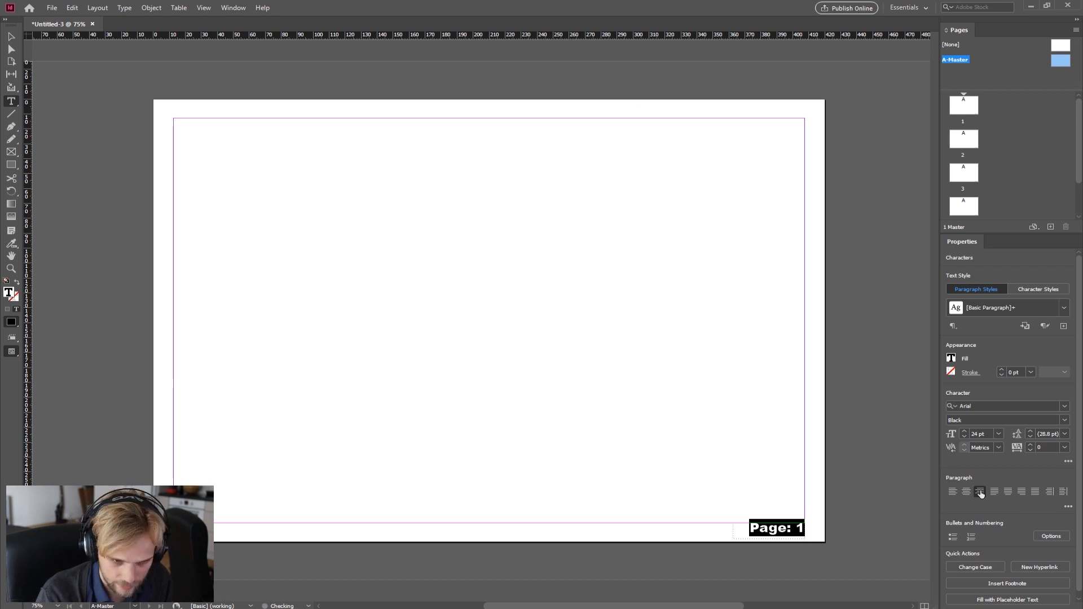
{"action": "left_click", "coordinate": [952, 492]}
{"action": "left_click", "coordinate": [966, 492]}
{"action": "left_click", "coordinate": [980, 493]}
{"action": "left_click", "coordinate": [955, 493]}
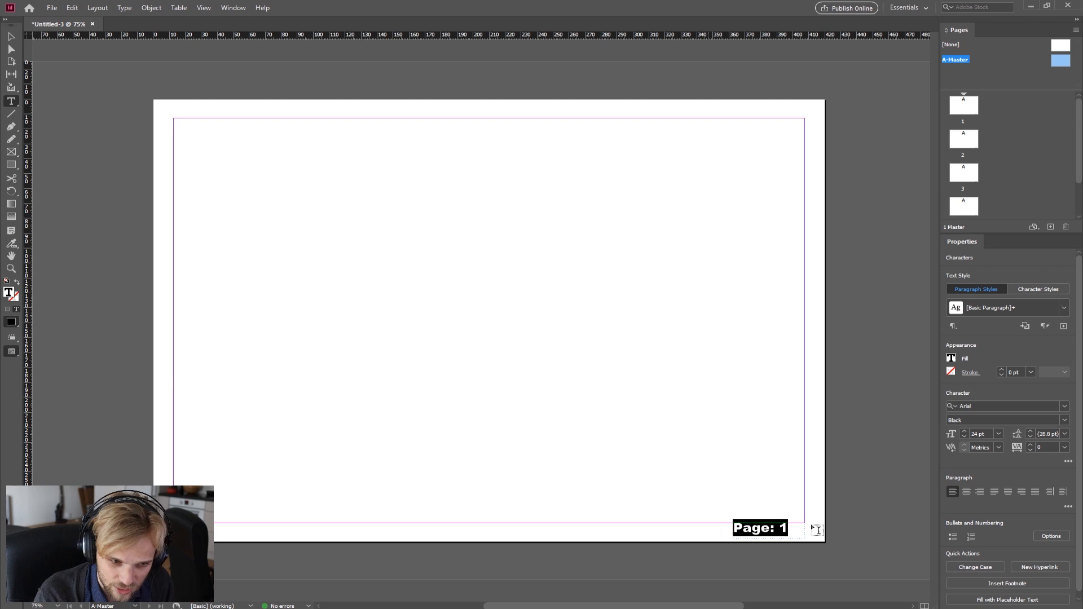
{"action": "left_click", "coordinate": [761, 528]}
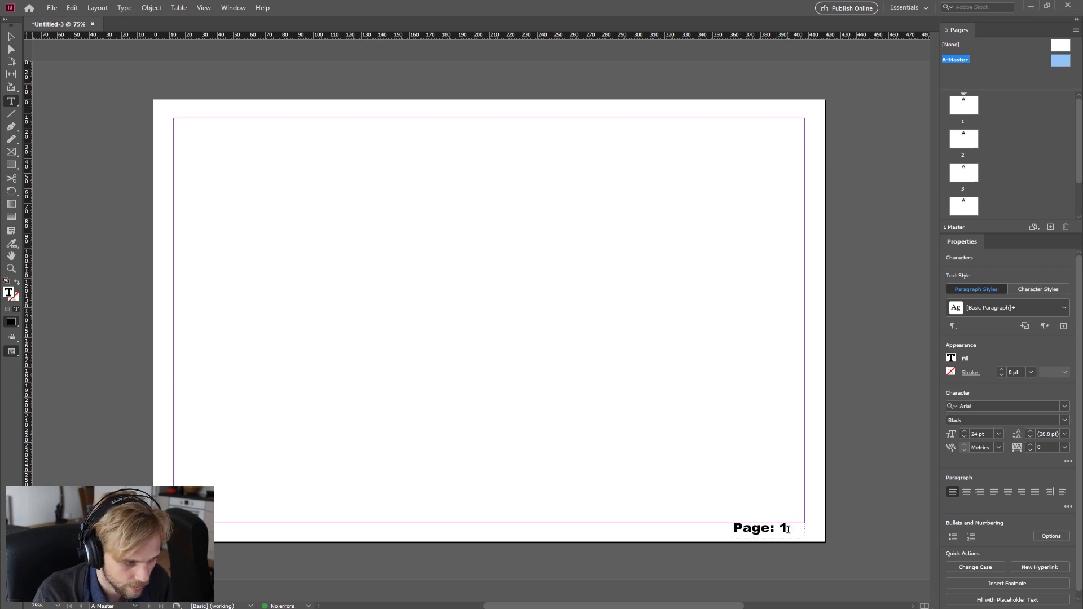
{"action": "left_click", "coordinate": [980, 494]}
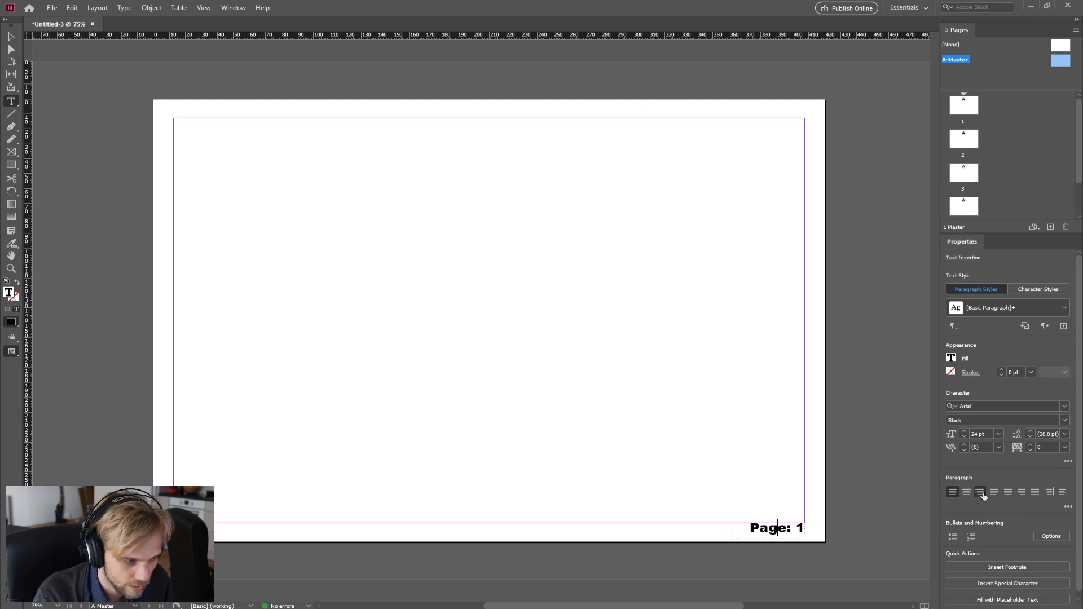
{"action": "left_click", "coordinate": [954, 493]}
{"action": "left_click", "coordinate": [980, 495]}
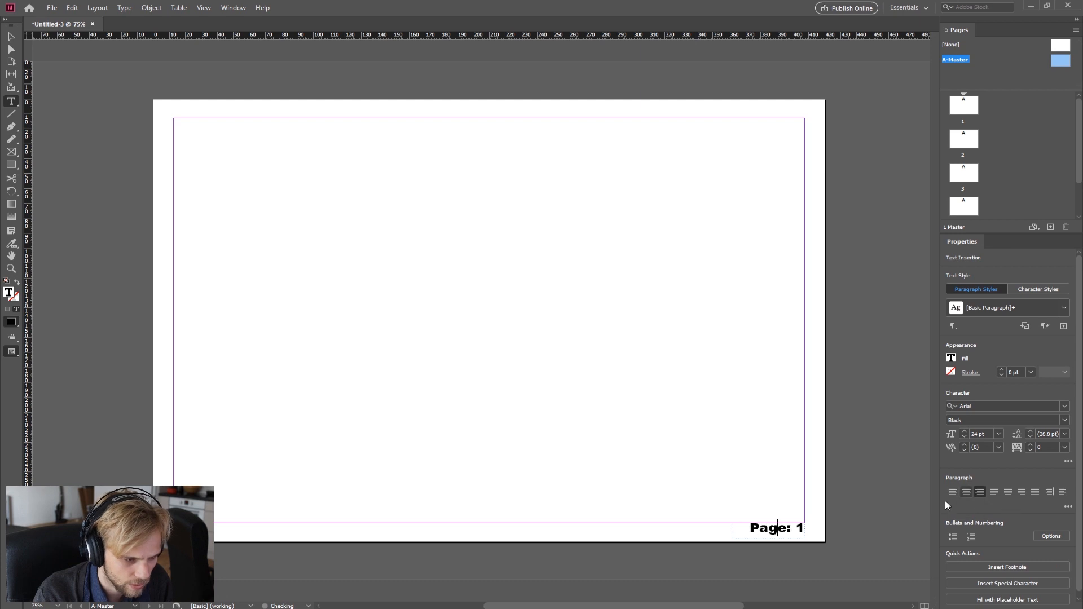
Step: Select the "Page: 1" text and set its font to Calibri Light
{"action": "left_click", "coordinate": [1065, 406]}
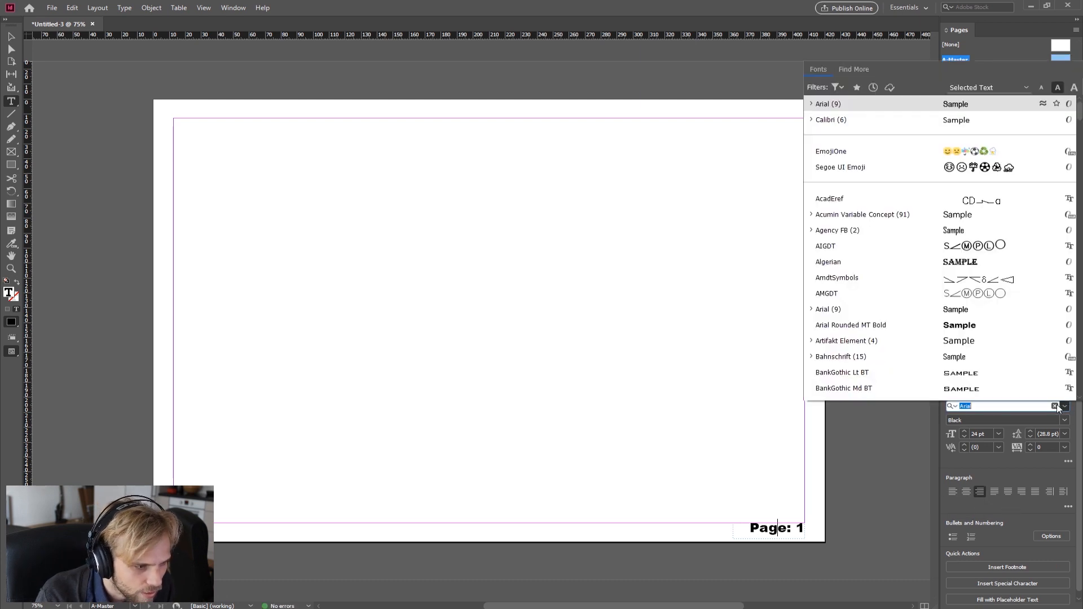
{"action": "left_click", "coordinate": [846, 265]}
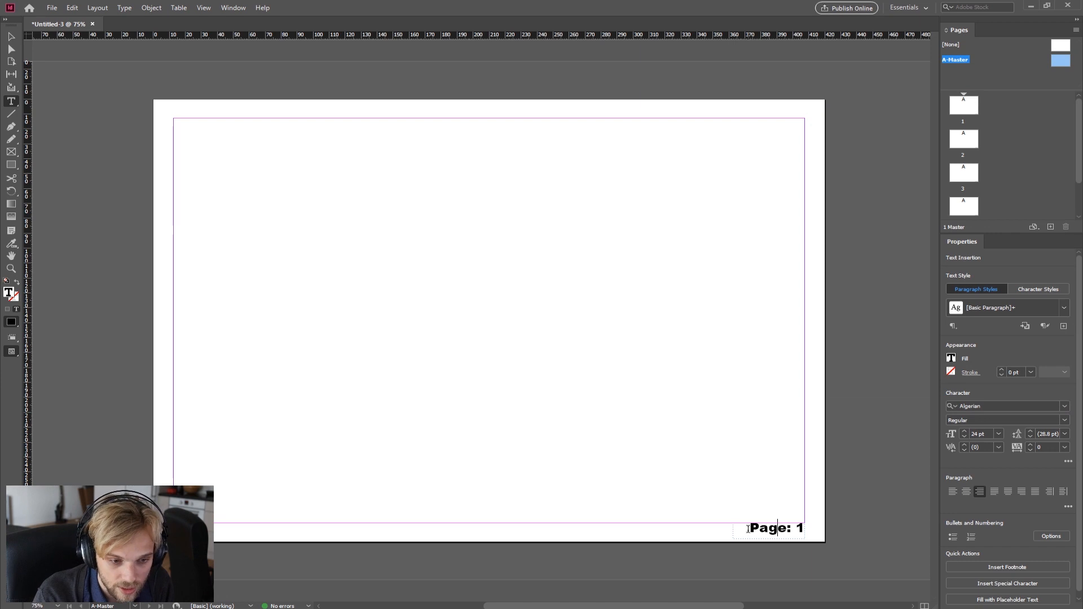
{"action": "left_click_drag", "start_coordinate": [747, 529], "coordinate": [807, 529]}
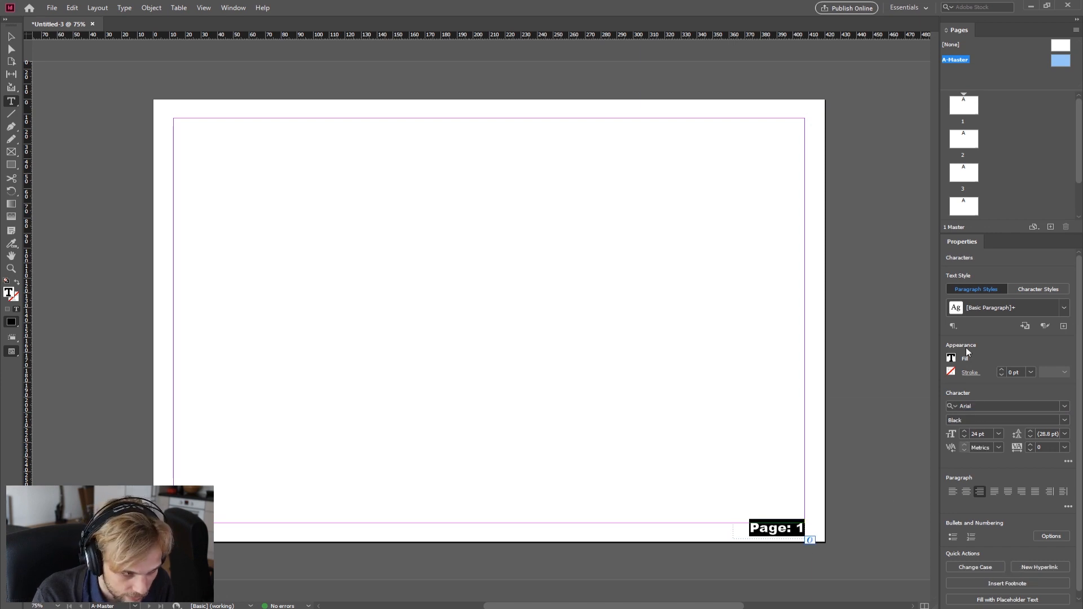
{"action": "left_click", "coordinate": [993, 406]}
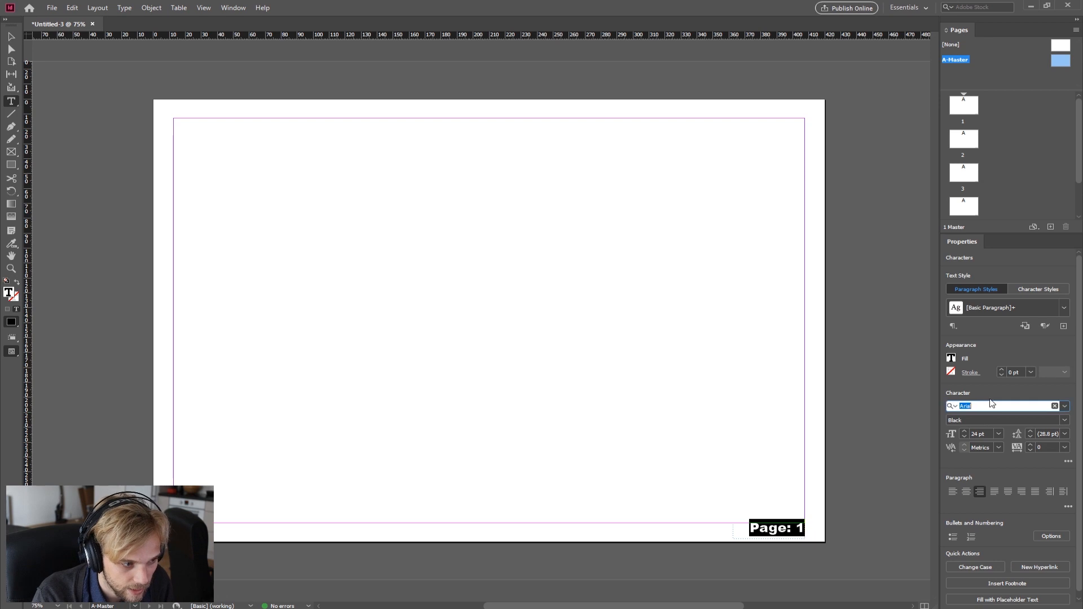
{"action": "left_click", "coordinate": [1065, 406]}
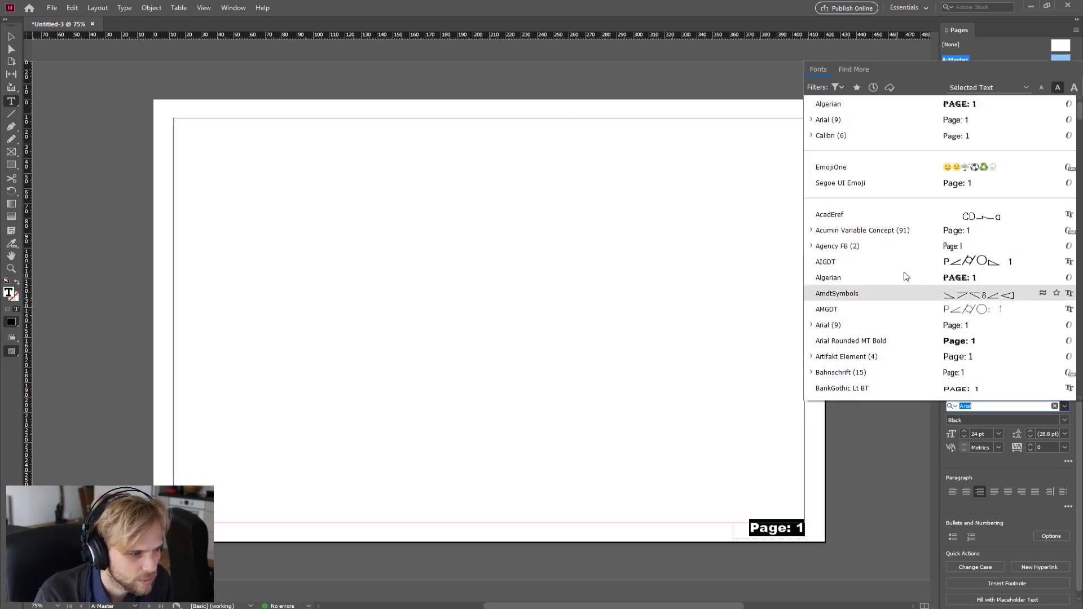
{"action": "scroll", "coordinate": [872, 320], "scroll_direction": "down", "scroll_amount": 6}
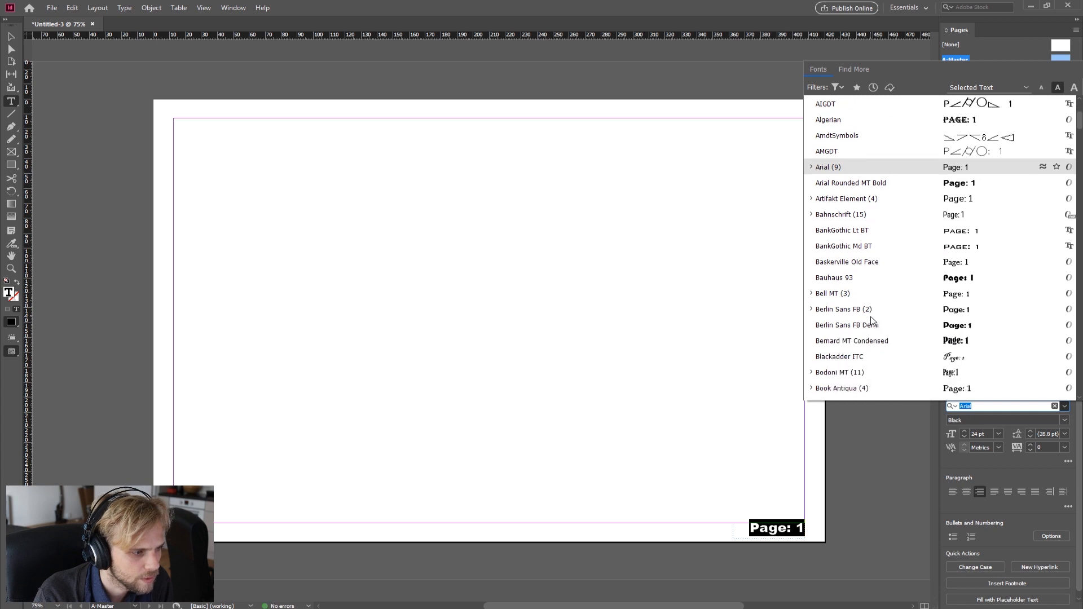
{"action": "scroll", "coordinate": [872, 320], "scroll_direction": "down", "scroll_amount": 4}
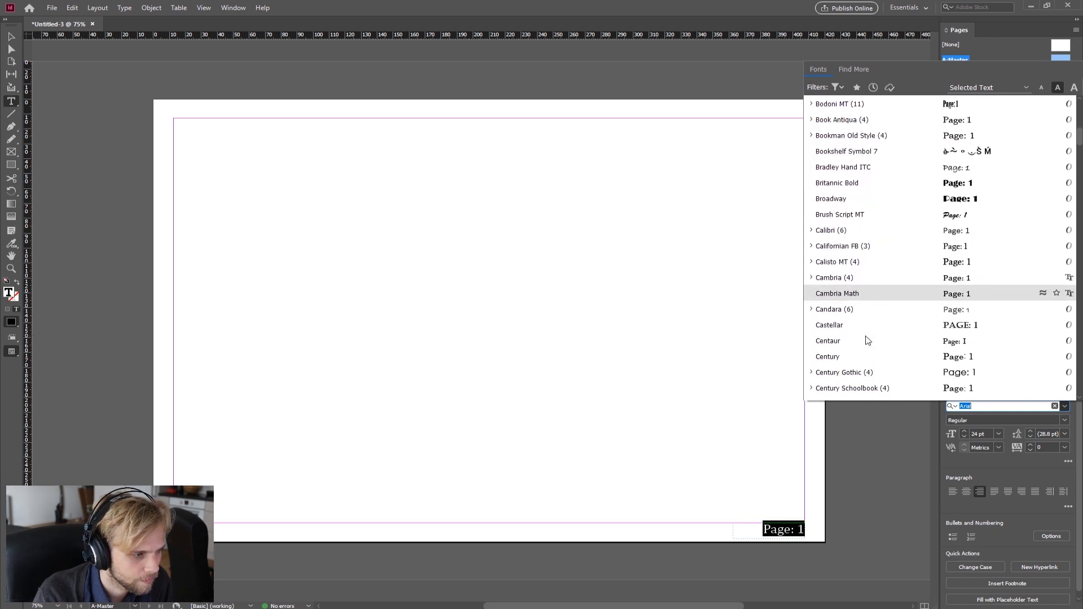
{"action": "left_click", "coordinate": [855, 234]}
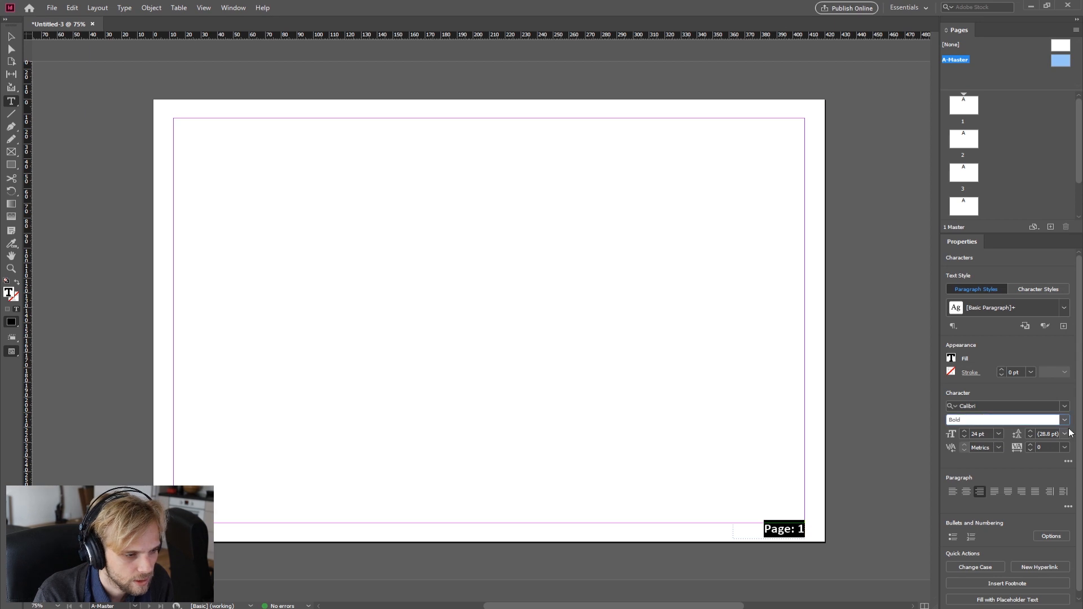
{"action": "left_click", "coordinate": [996, 420]}
{"action": "left_click", "coordinate": [994, 432]}
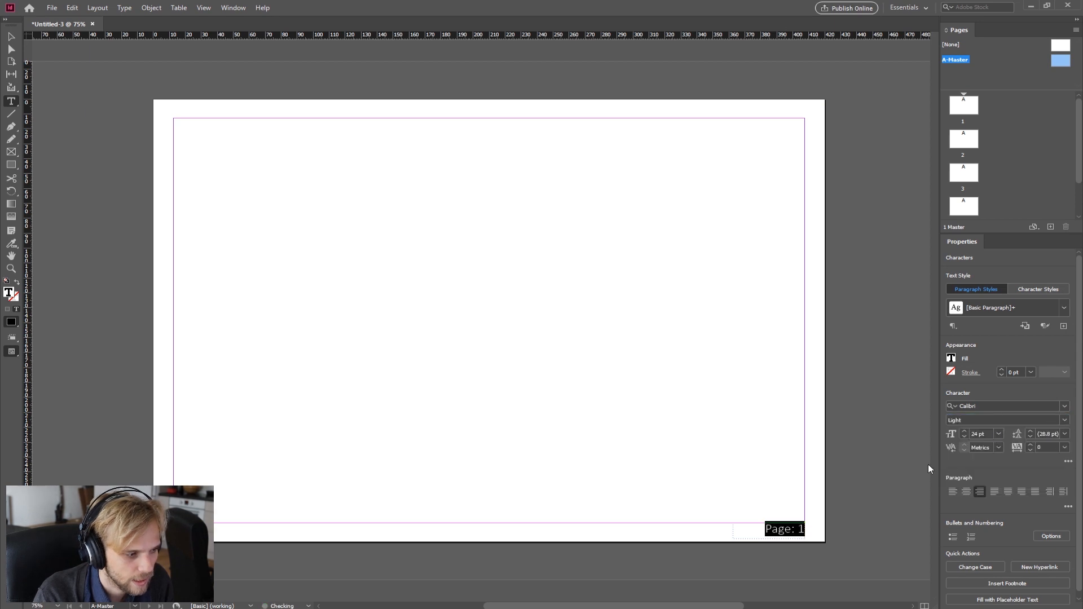
{"action": "left_click", "coordinate": [654, 529]}
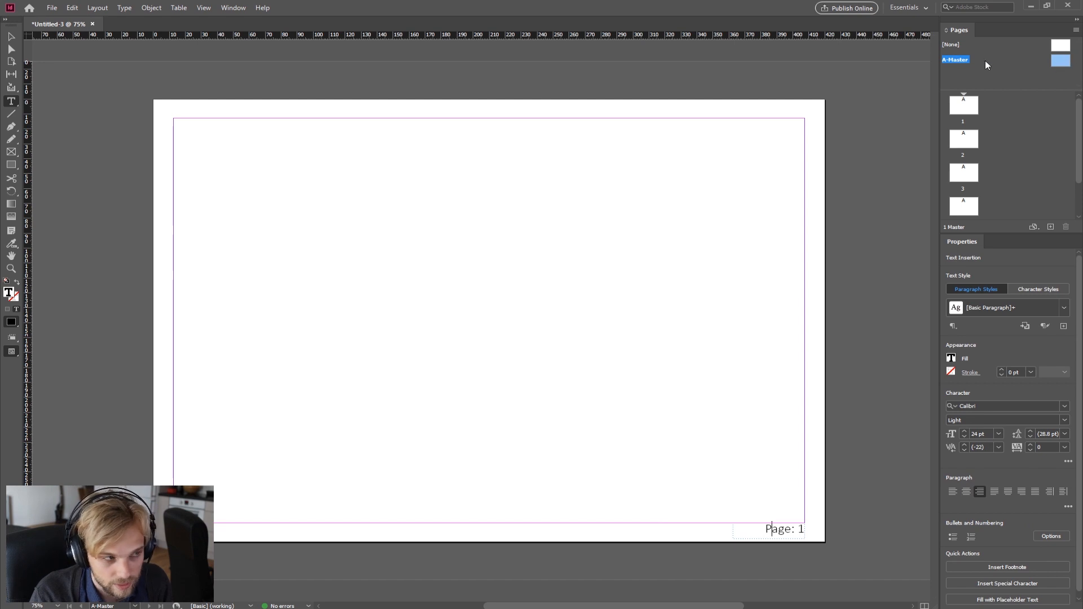
Step: Open page 1 and scroll through the document pages to check the page label on each
{"action": "double_click", "coordinate": [964, 110]}
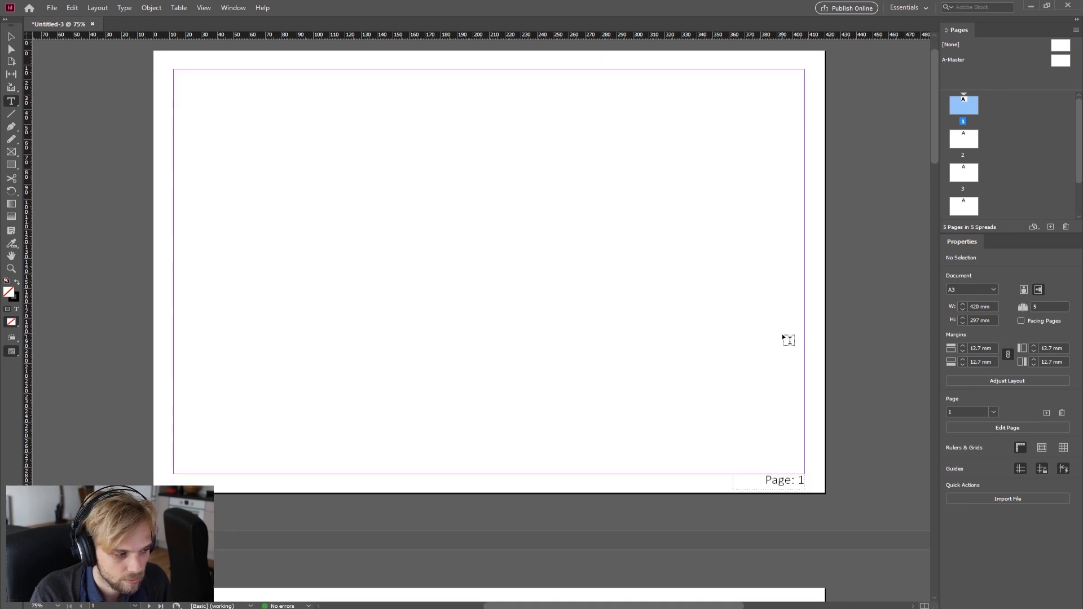
{"action": "scroll", "coordinate": [788, 341], "scroll_direction": "down", "scroll_amount": 3}
{"action": "scroll", "coordinate": [789, 340], "scroll_direction": "up", "scroll_amount": 3}
{"action": "scroll", "coordinate": [788, 340], "scroll_direction": "down", "scroll_amount": 4}
{"action": "scroll", "coordinate": [788, 340], "scroll_direction": "up", "scroll_amount": 4}
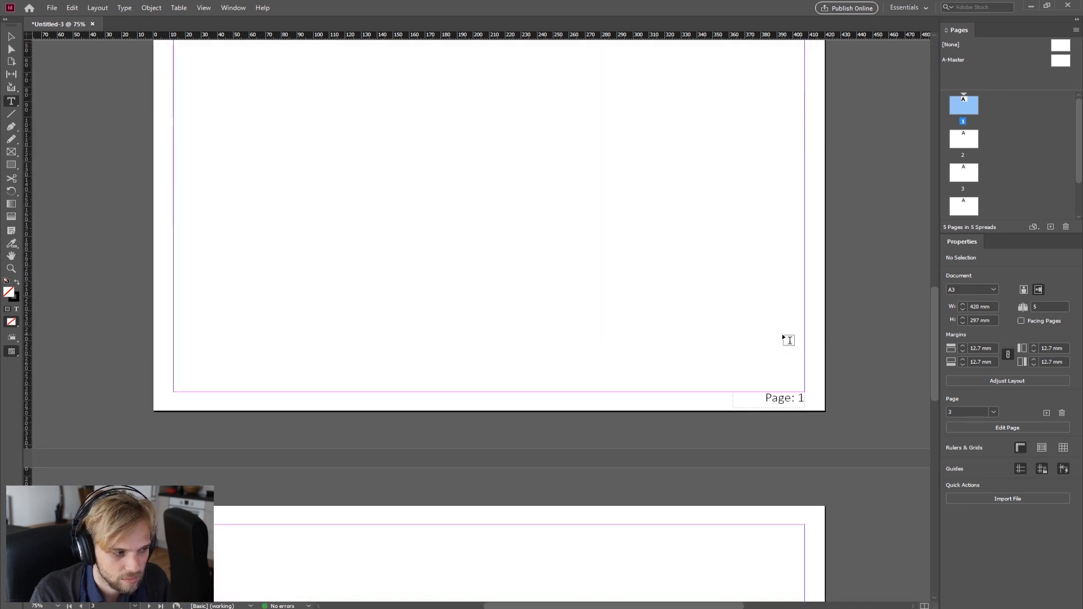
{"action": "scroll", "coordinate": [787, 344], "scroll_direction": "down", "scroll_amount": 3}
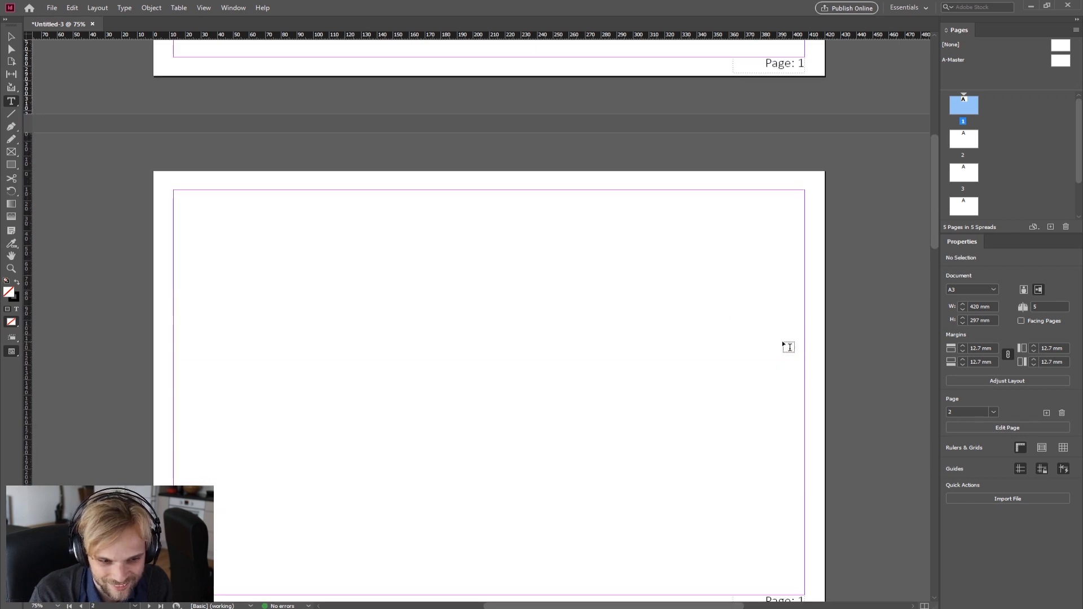
{"action": "scroll", "coordinate": [786, 352], "scroll_direction": "up", "scroll_amount": 3}
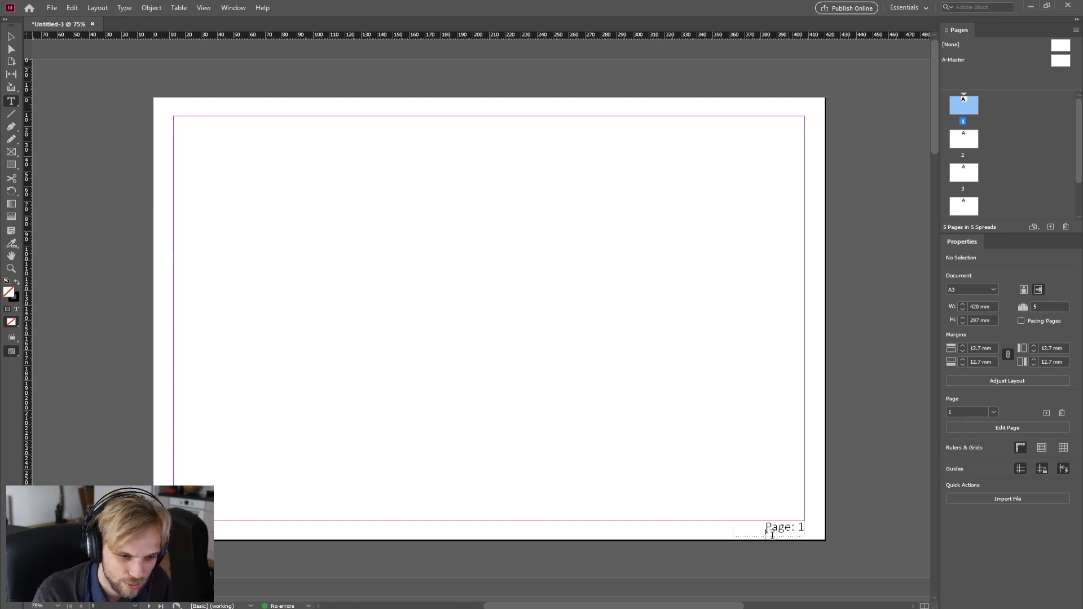
Step: Return to the A-Master page and delete the fixed "1" from the page label
{"action": "left_click", "coordinate": [1066, 64]}
{"action": "double_click", "coordinate": [1065, 64]}
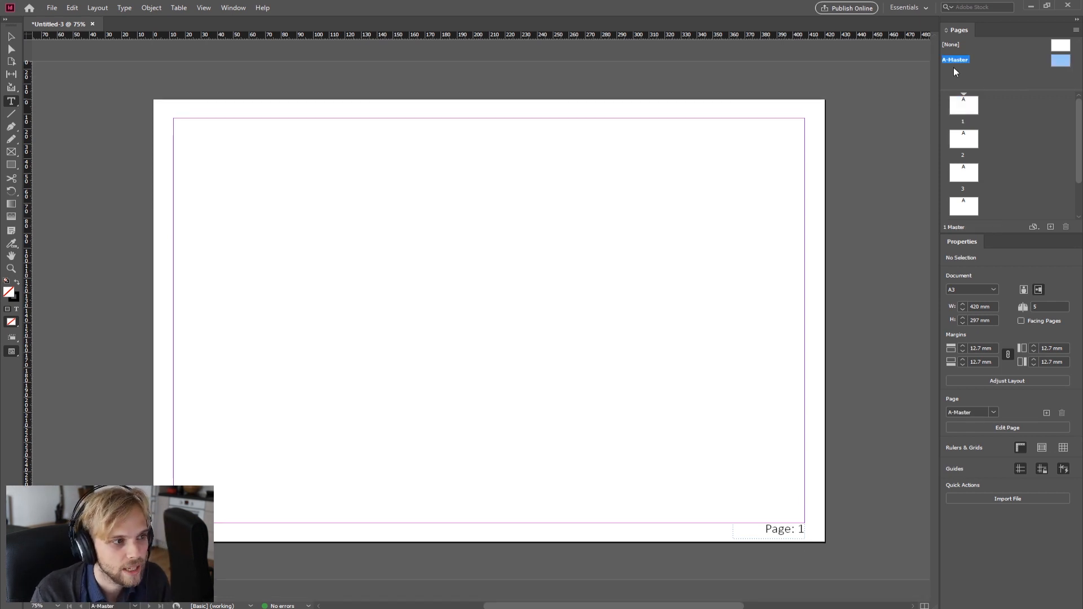
{"action": "left_click", "coordinate": [800, 530]}
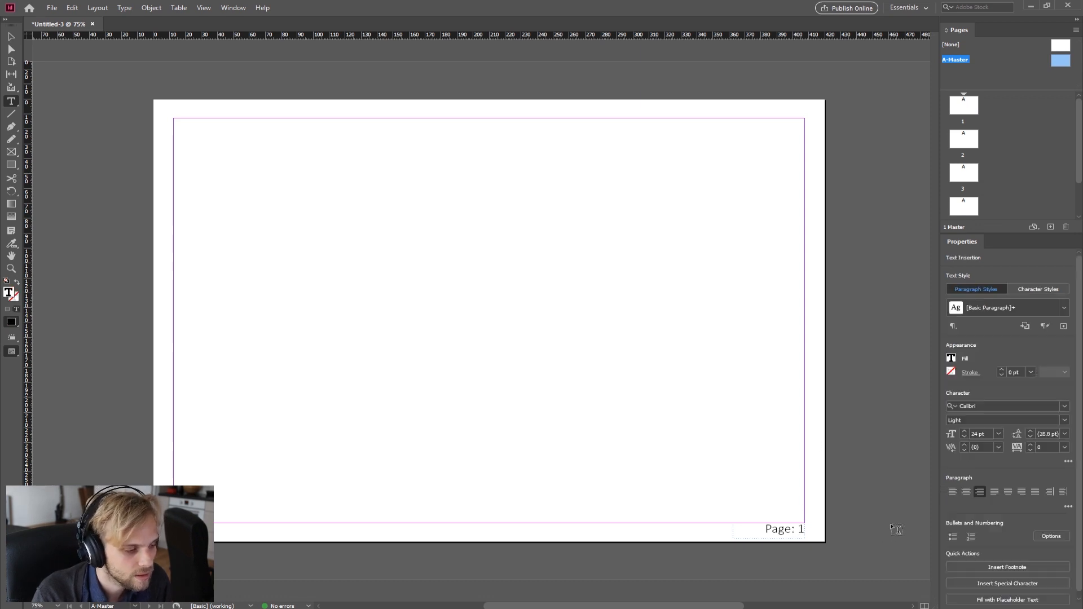
{"action": "key", "text": "Delete"}
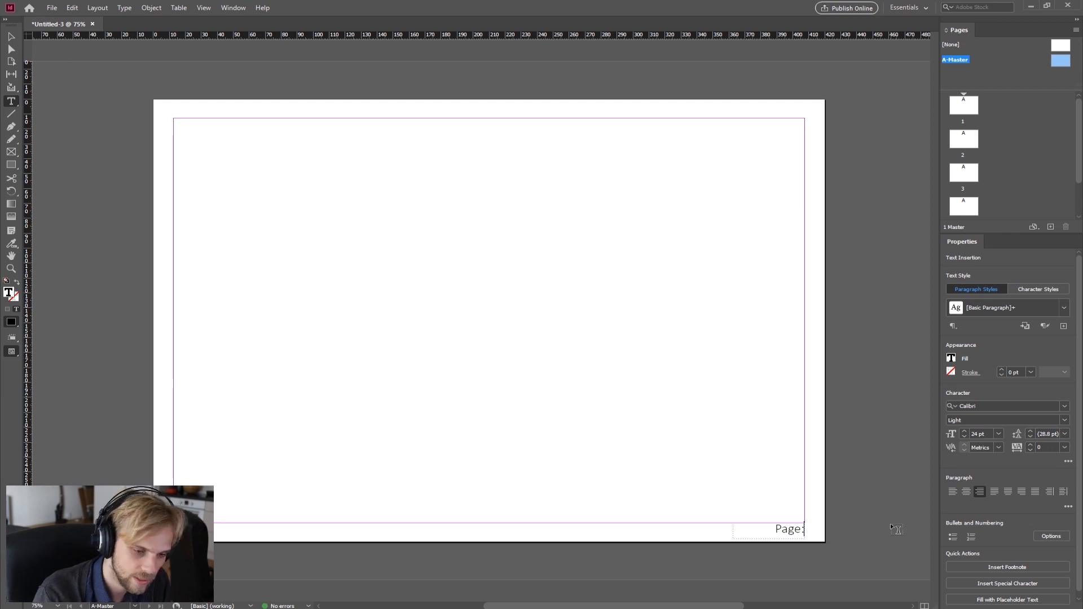
{"action": "key", "text": "alt"}
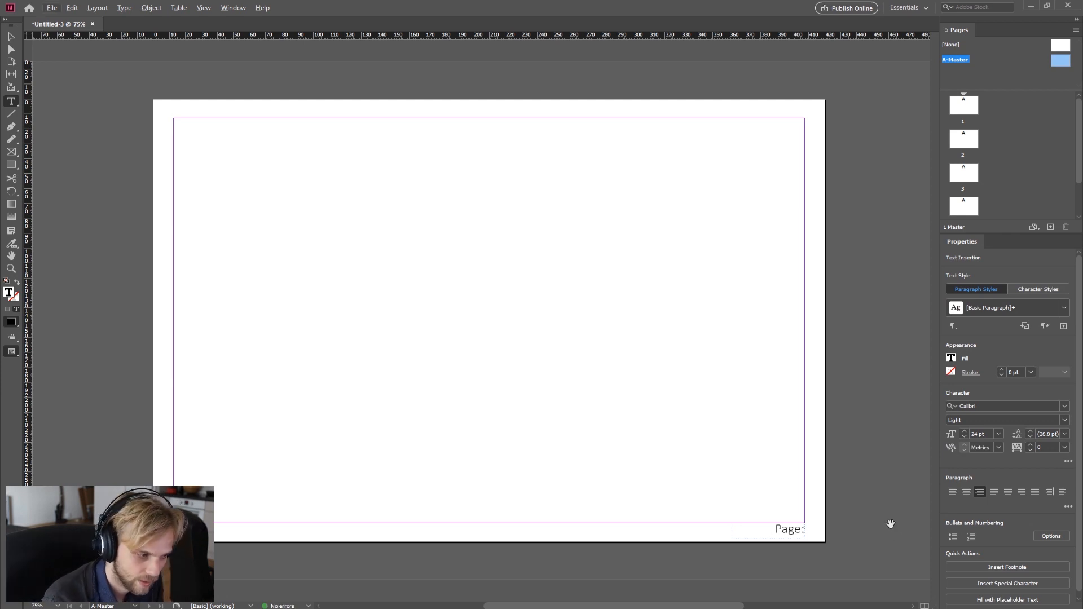
Step: Insert a Current Page Number marker after "Page: " in the A-Master label
{"action": "right_click", "coordinate": [805, 530]}
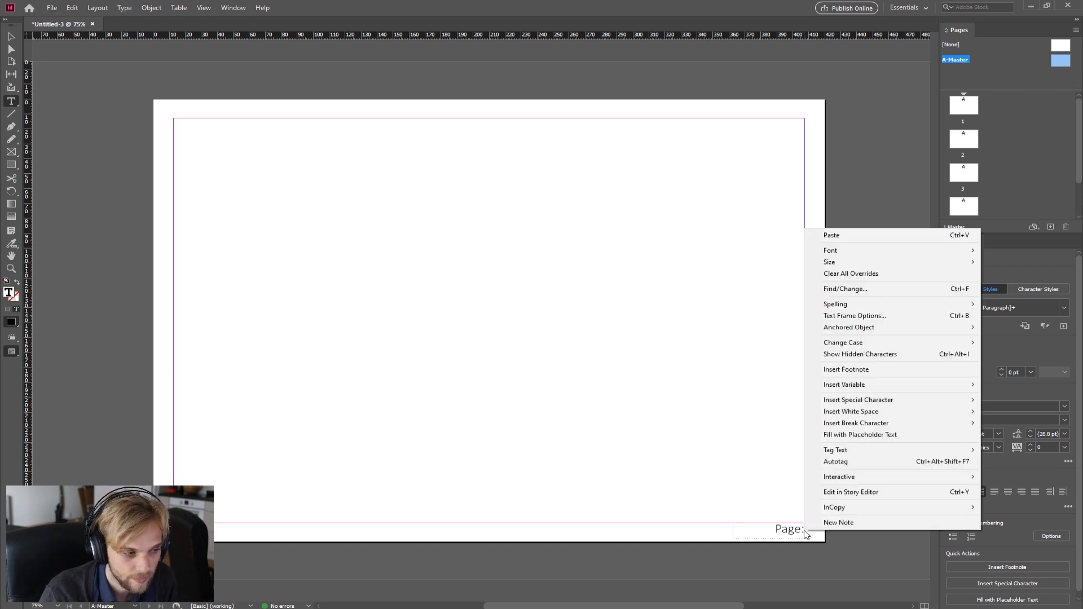
{"action": "key", "text": "Escape"}
{"action": "left_click", "coordinate": [801, 530]}
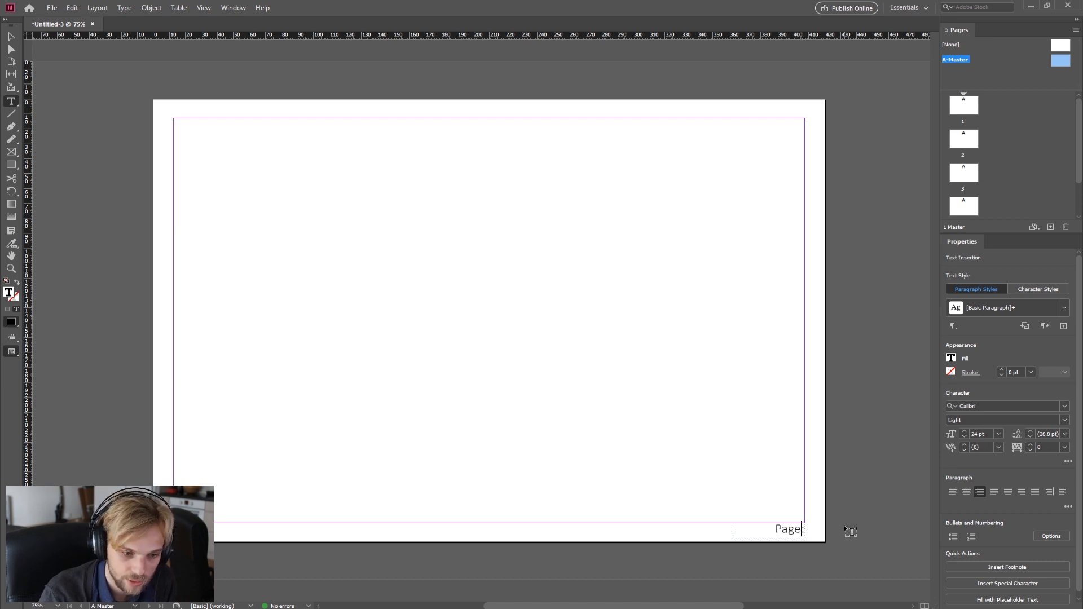
{"action": "left_click", "coordinate": [805, 527]}
{"action": "right_click", "coordinate": [805, 528]}
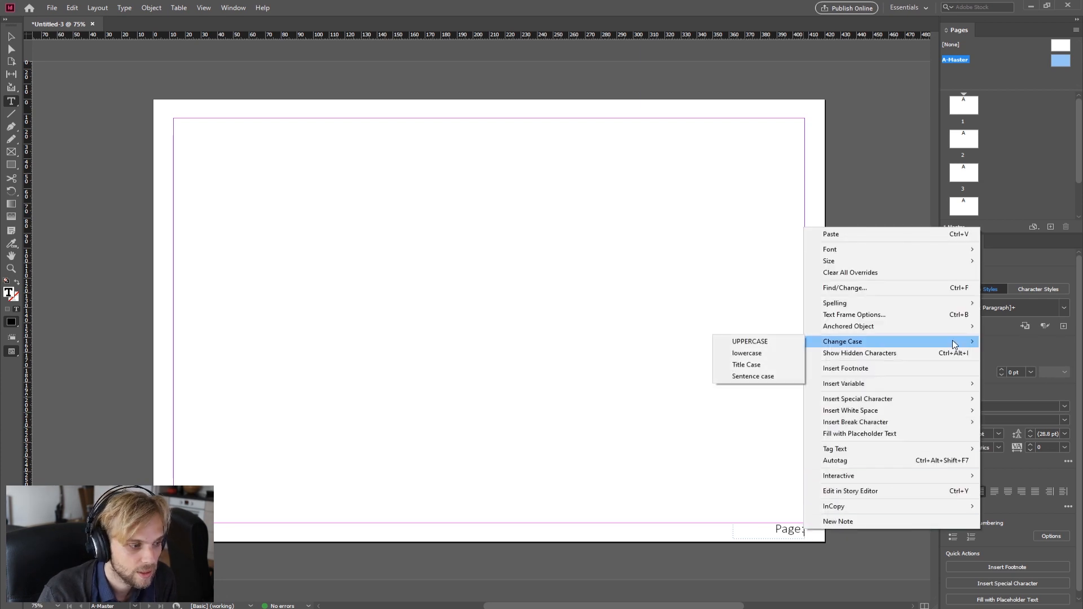
{"action": "mouse_move", "coordinate": [927, 386]}
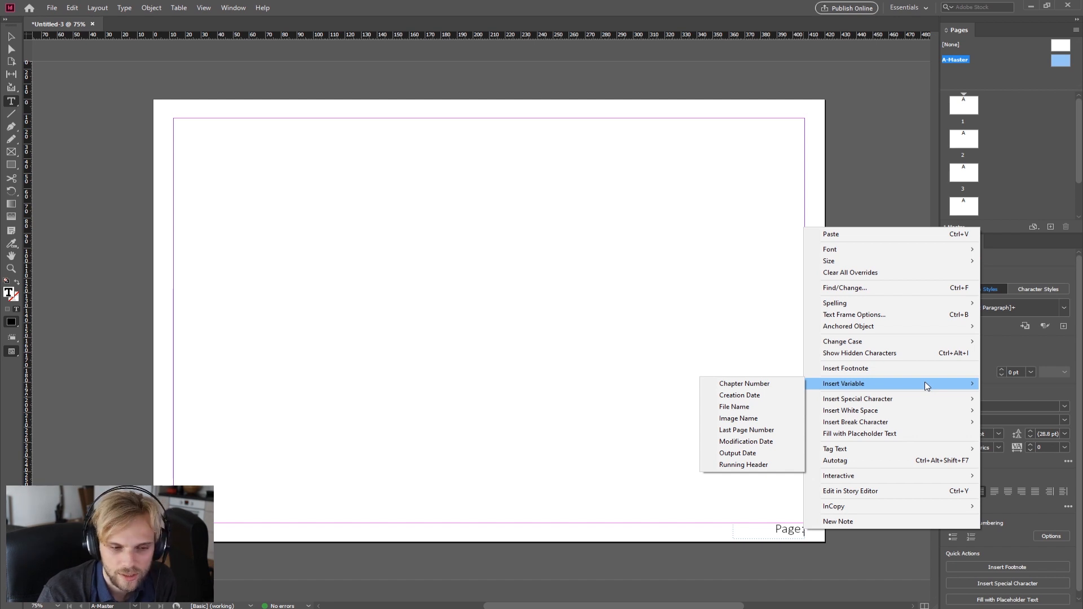
{"action": "mouse_move", "coordinate": [867, 401]}
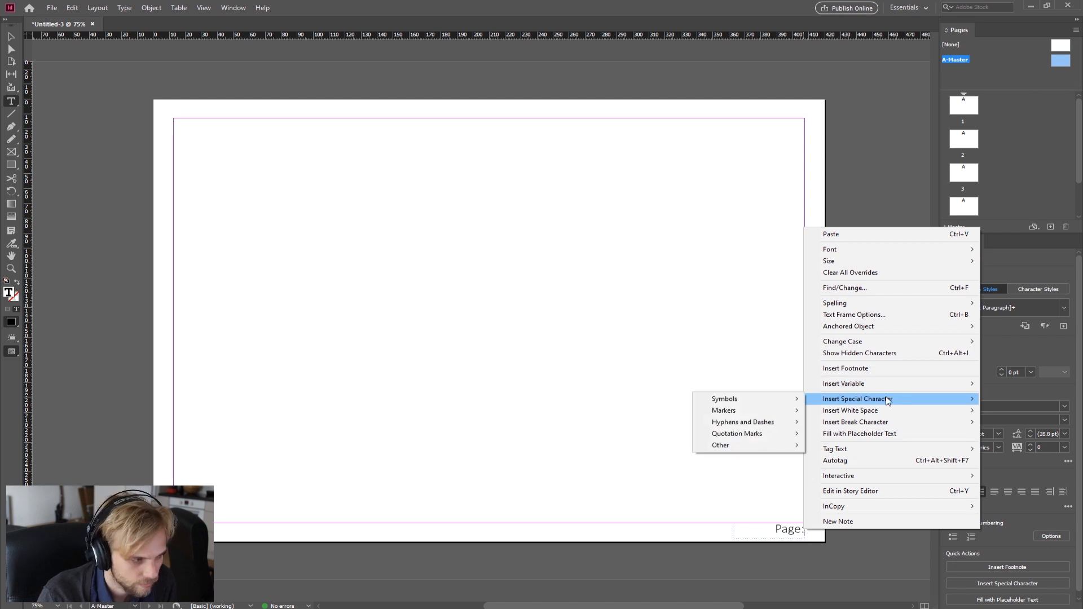
{"action": "mouse_move", "coordinate": [778, 402]}
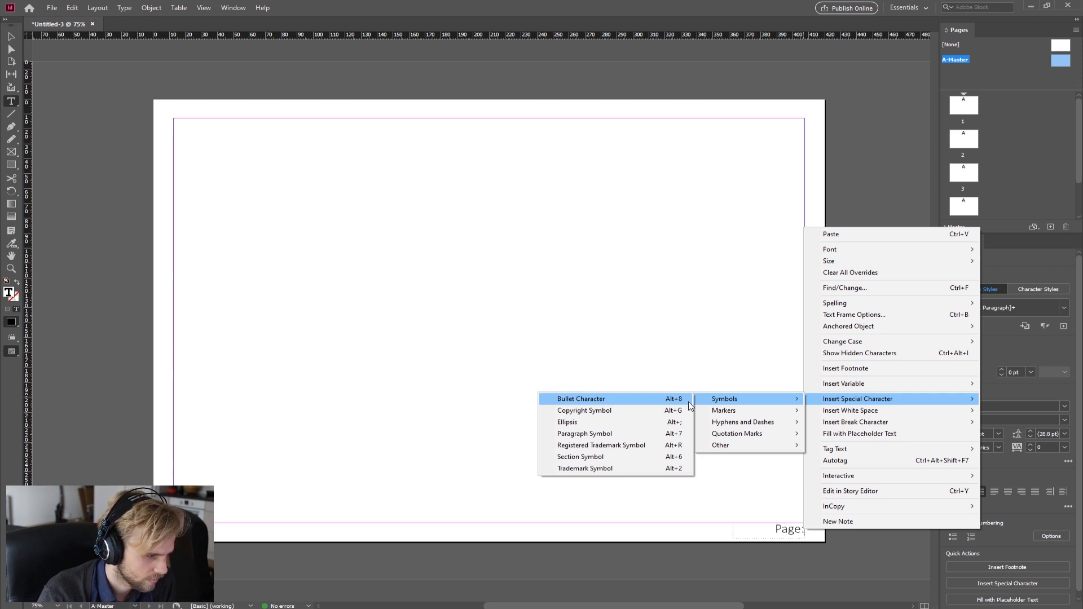
{"action": "mouse_move", "coordinate": [731, 415]}
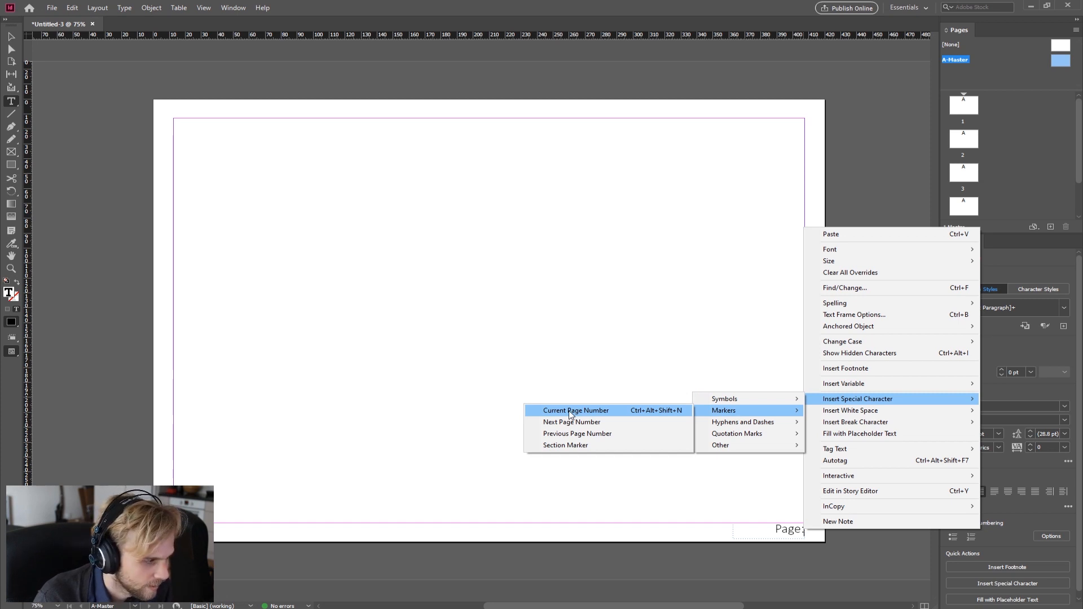
{"action": "left_click", "coordinate": [570, 415]}
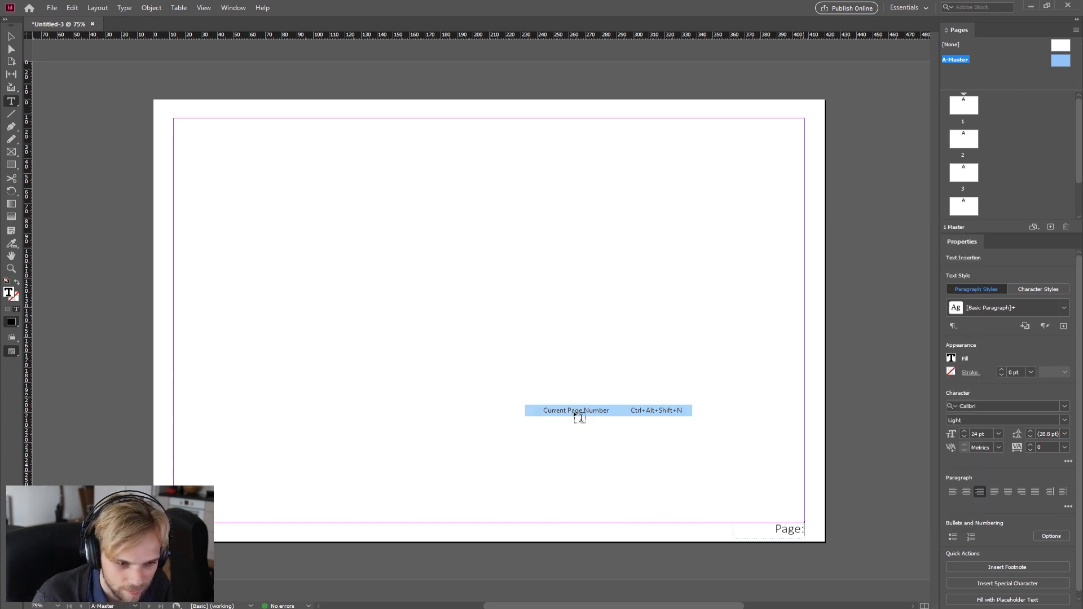
{"action": "double_click", "coordinate": [801, 533]}
{"action": "left_click", "coordinate": [797, 530]}
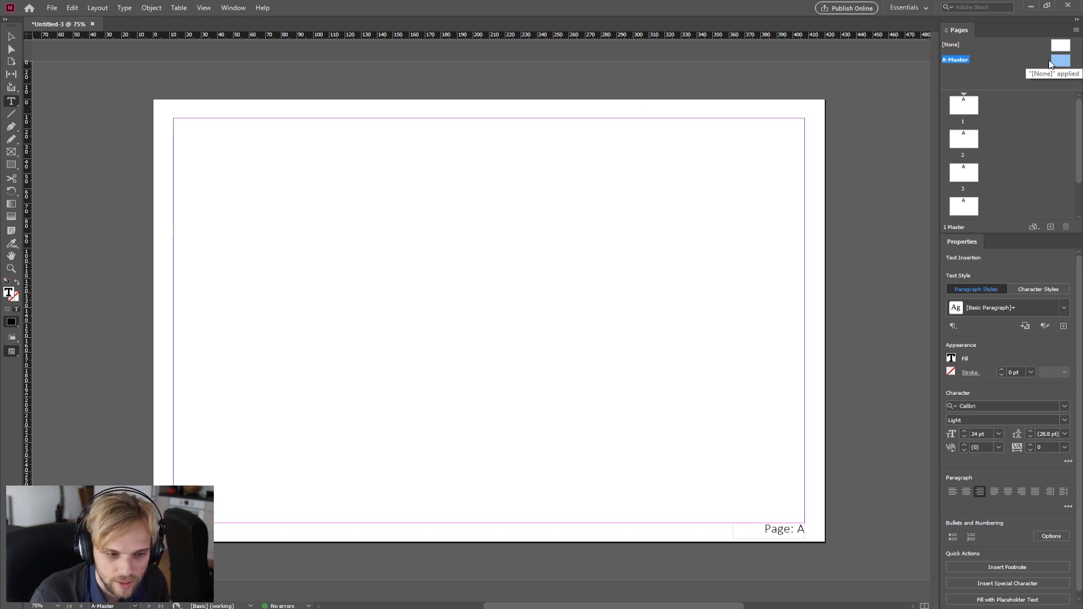
Step: Open pages 1, 2, 3 and 5 in turn to check the automatic page numbers
{"action": "left_click", "coordinate": [964, 110]}
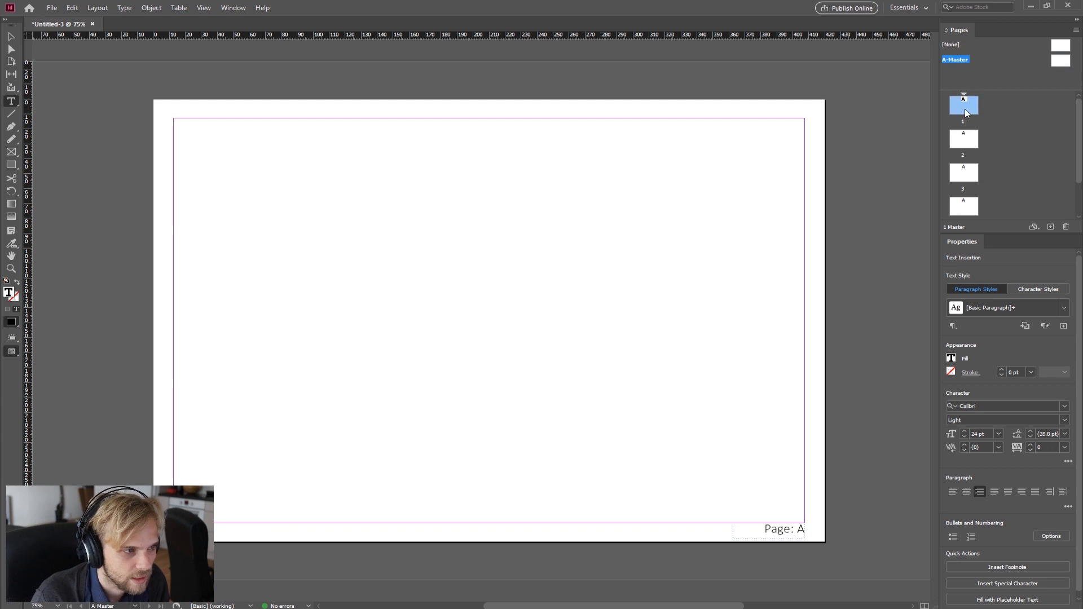
{"action": "double_click", "coordinate": [964, 110]}
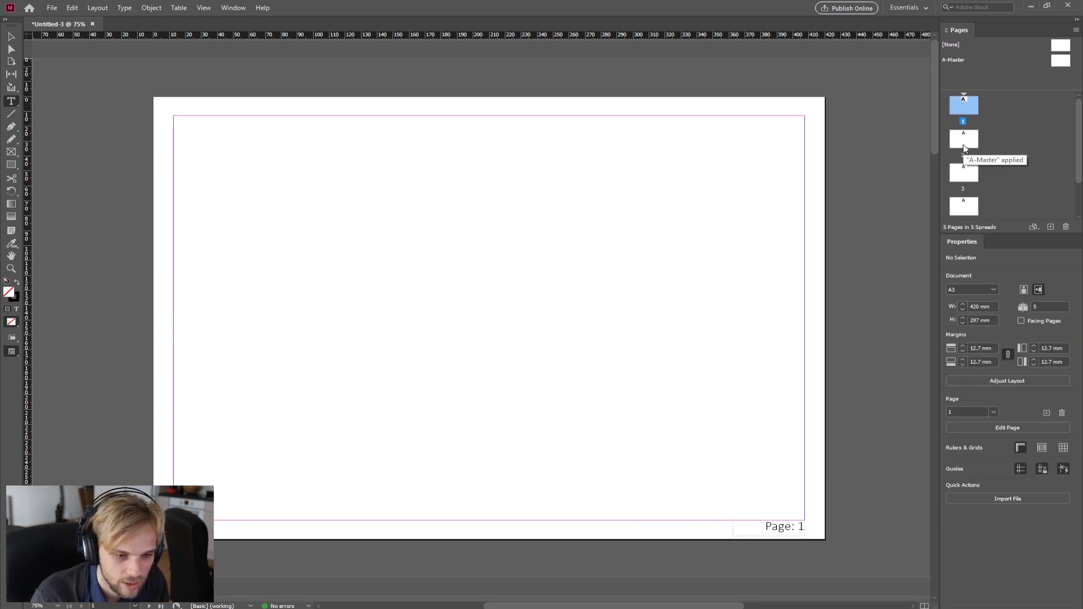
{"action": "double_click", "coordinate": [964, 144]}
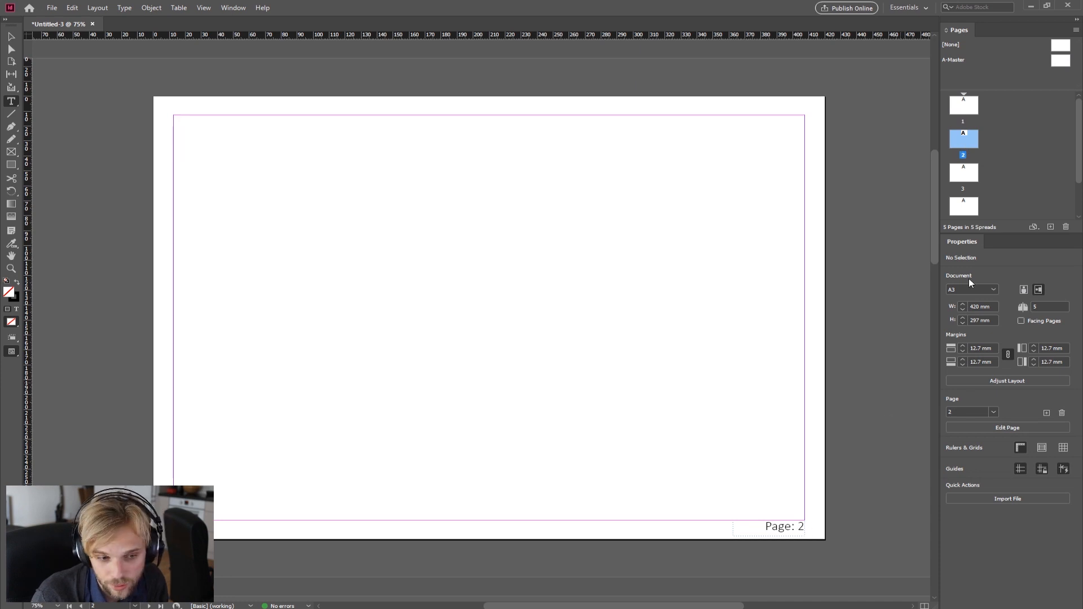
{"action": "double_click", "coordinate": [974, 178]}
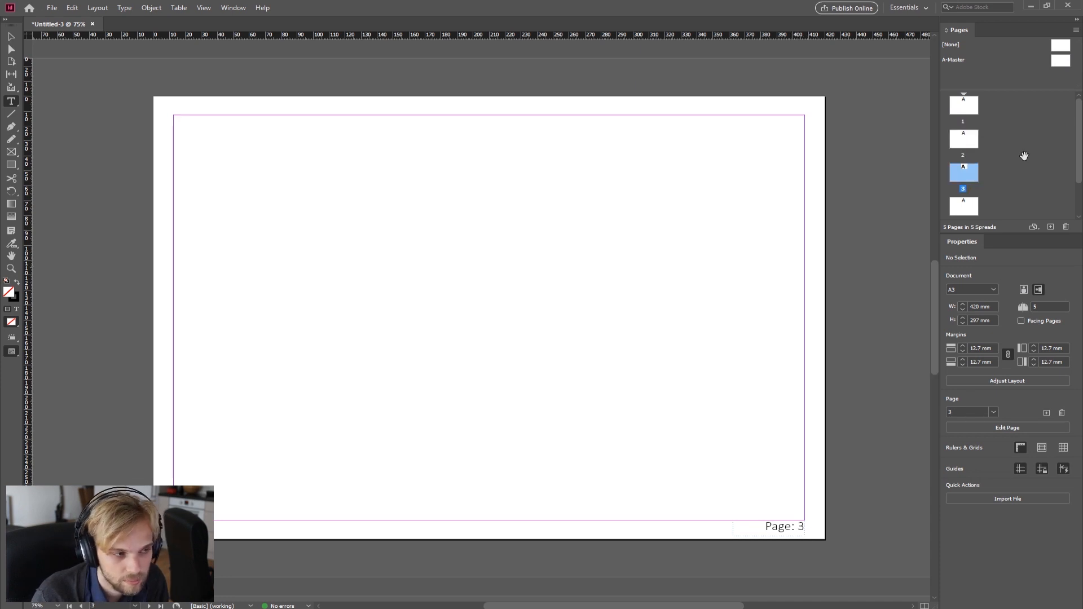
{"action": "scroll", "coordinate": [1016, 164], "scroll_direction": "down", "scroll_amount": 2}
{"action": "double_click", "coordinate": [959, 199]}
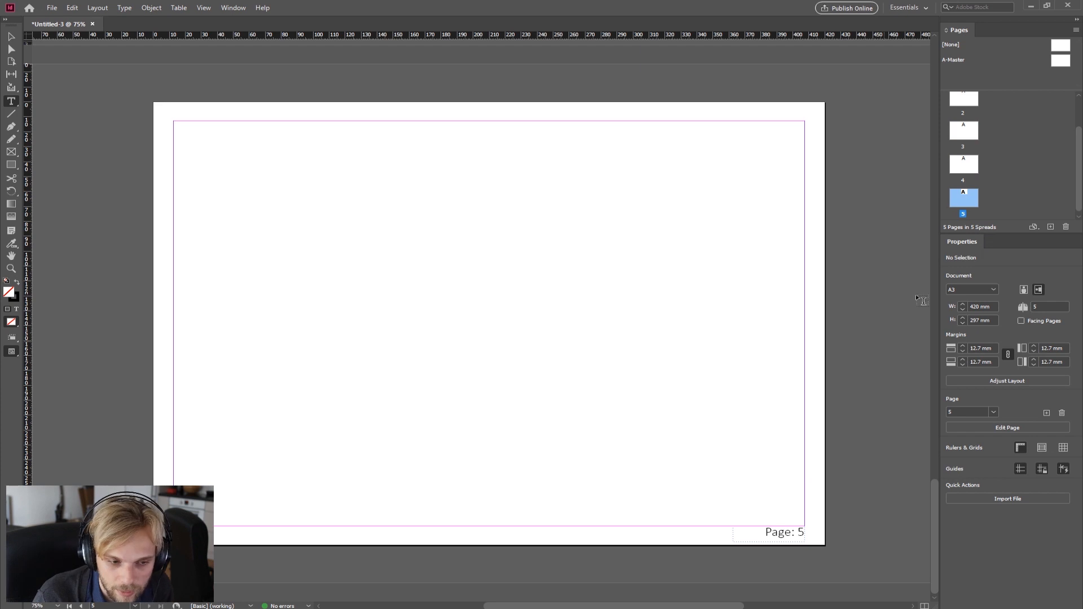
{"action": "scroll", "coordinate": [955, 157], "scroll_direction": "up", "scroll_amount": 1}
{"action": "scroll", "coordinate": [955, 157], "scroll_direction": "up", "scroll_amount": 1}
{"action": "double_click", "coordinate": [970, 104]}
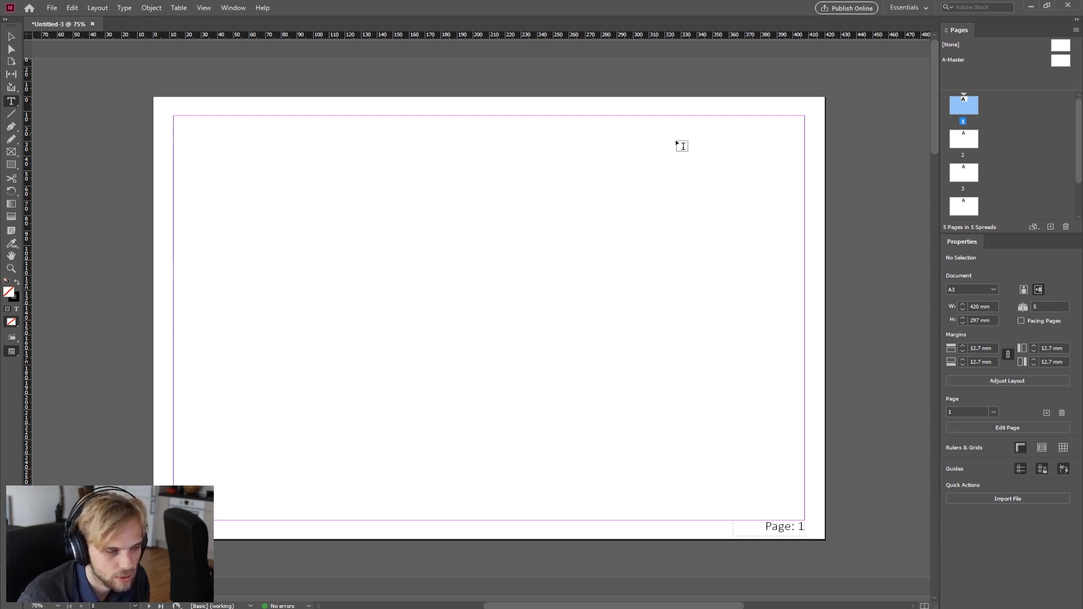
Step: Create a new A3 master with prefix B and name Master, based on [None], and open it
{"action": "left_click", "coordinate": [1001, 62]}
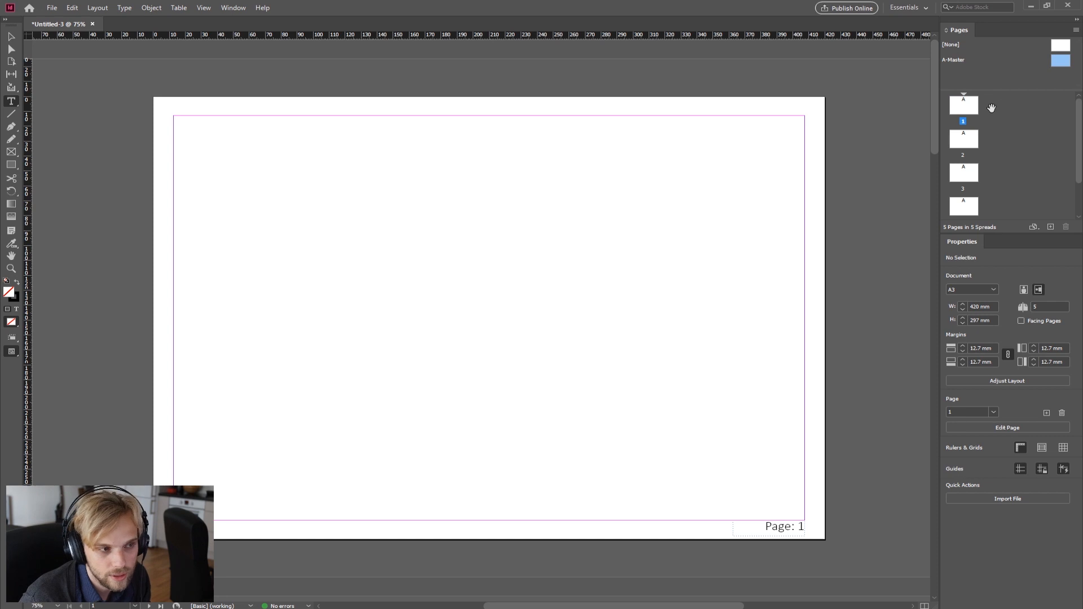
{"action": "right_click", "coordinate": [962, 59]}
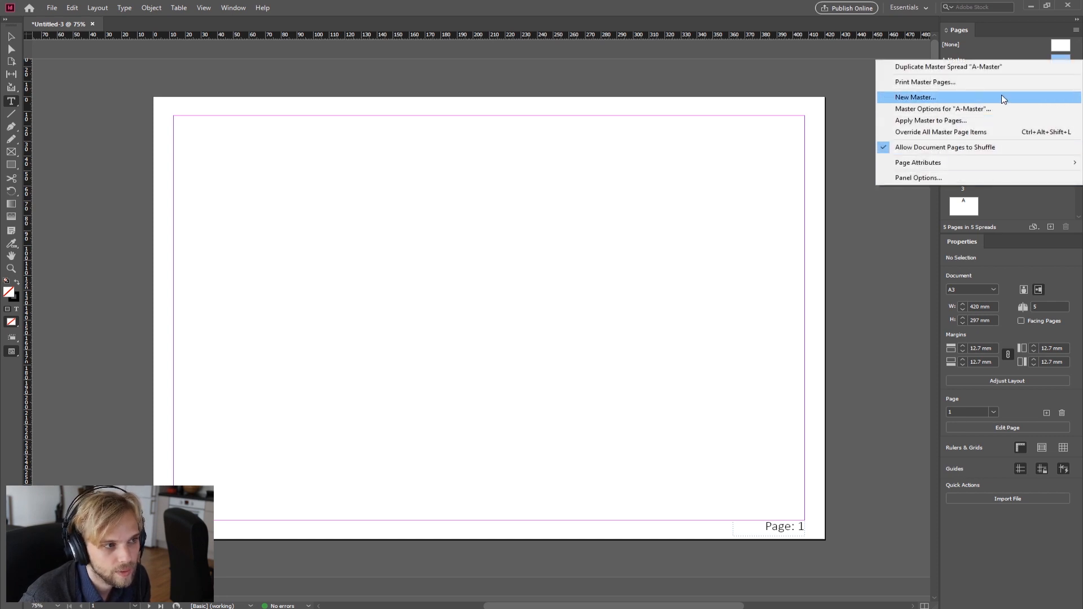
{"action": "left_click", "coordinate": [904, 7]}
{"action": "right_click", "coordinate": [1037, 65]}
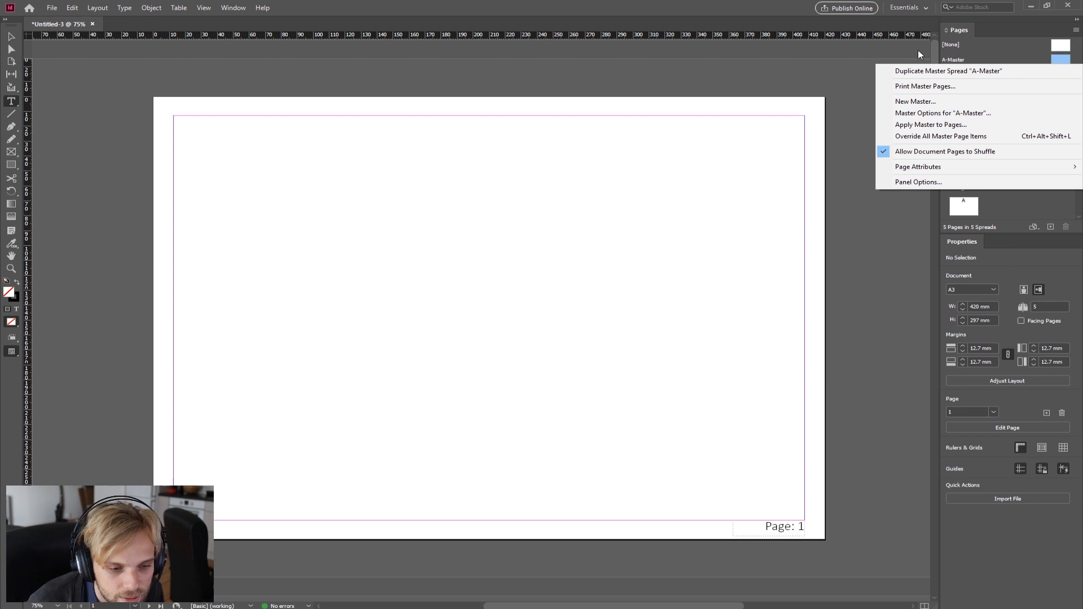
{"action": "left_click", "coordinate": [966, 107]}
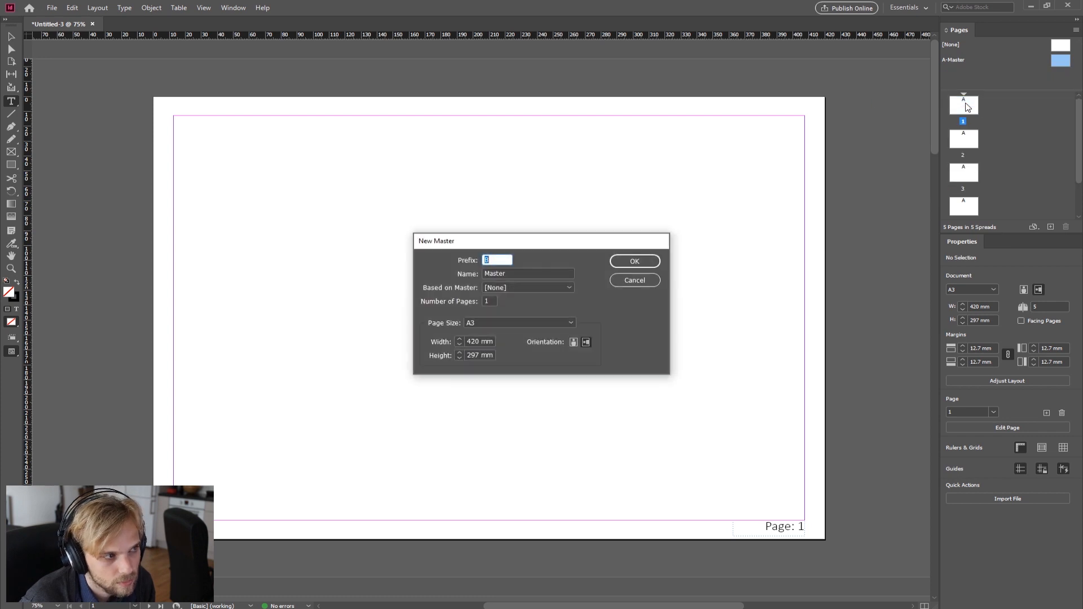
{"action": "left_click", "coordinate": [492, 256]}
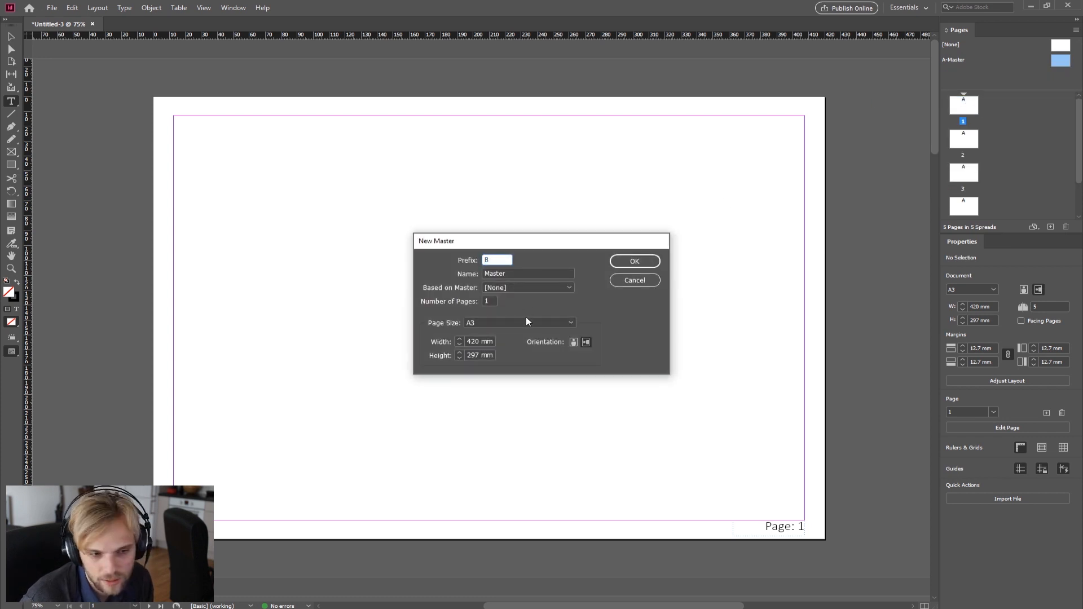
{"action": "left_click", "coordinate": [516, 274]}
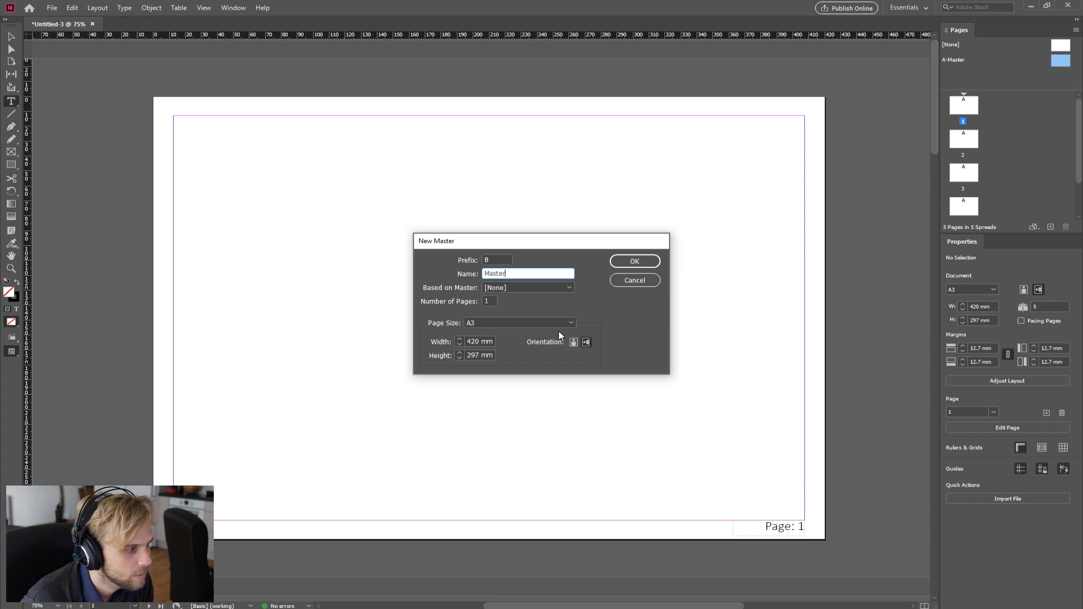
{"action": "left_click", "coordinate": [568, 289]}
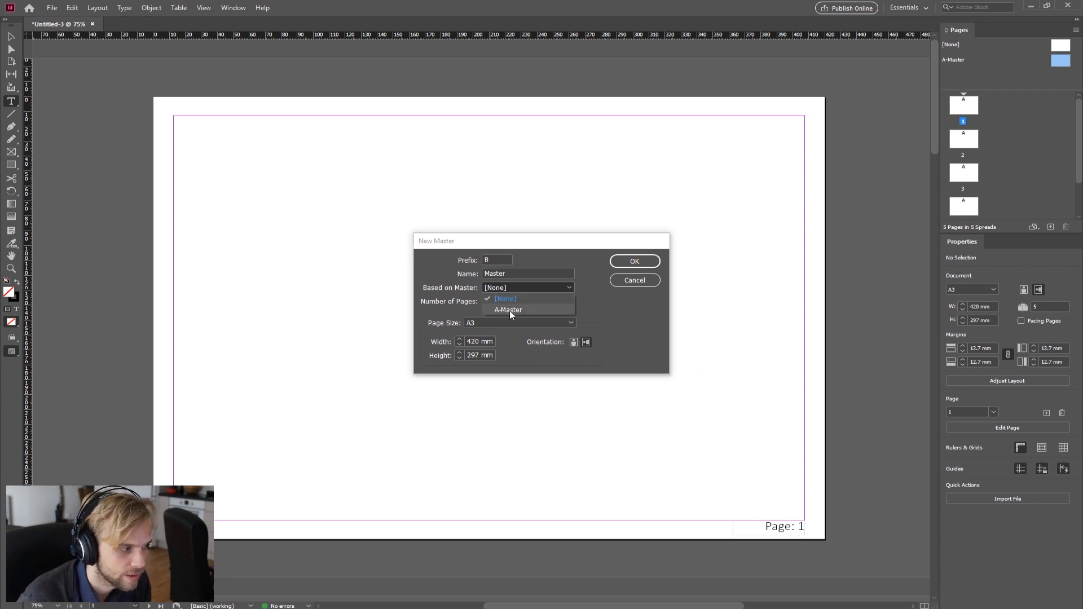
{"action": "left_click", "coordinate": [488, 297]}
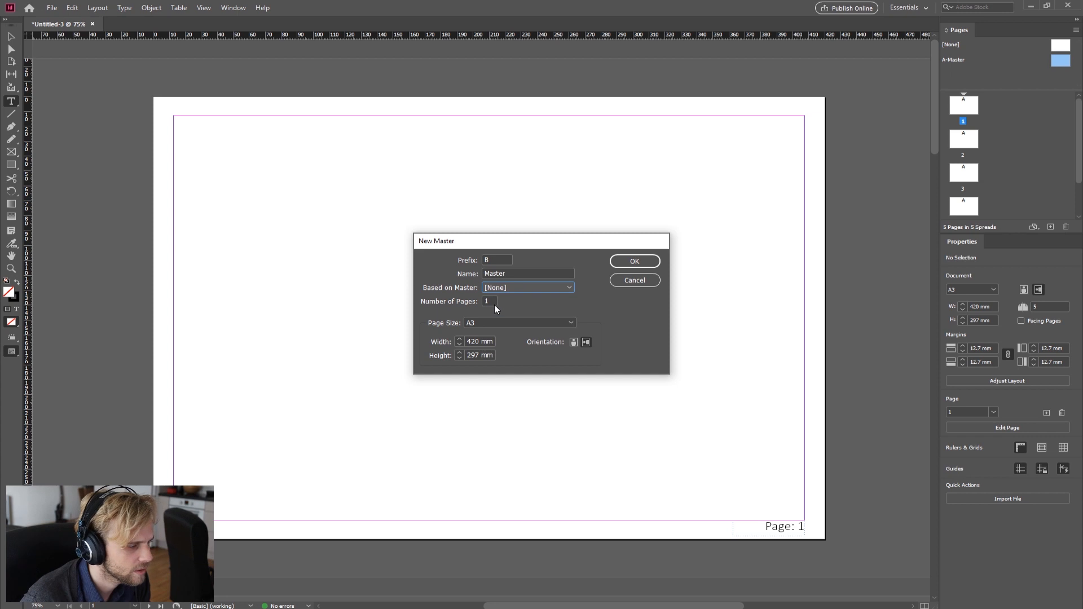
{"action": "key", "text": "Tab"}
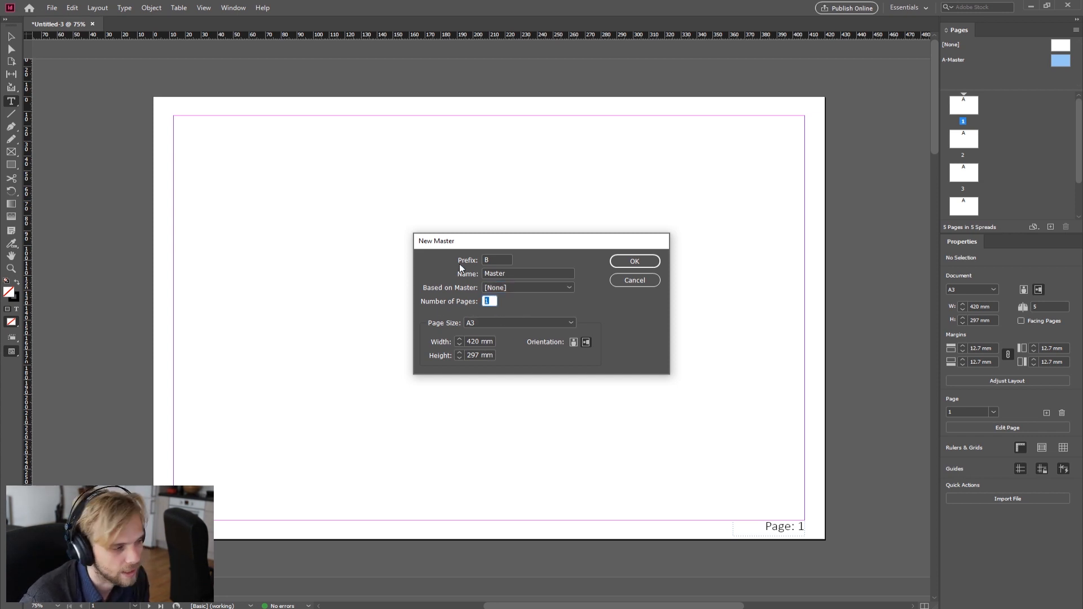
{"action": "left_click", "coordinate": [635, 265]}
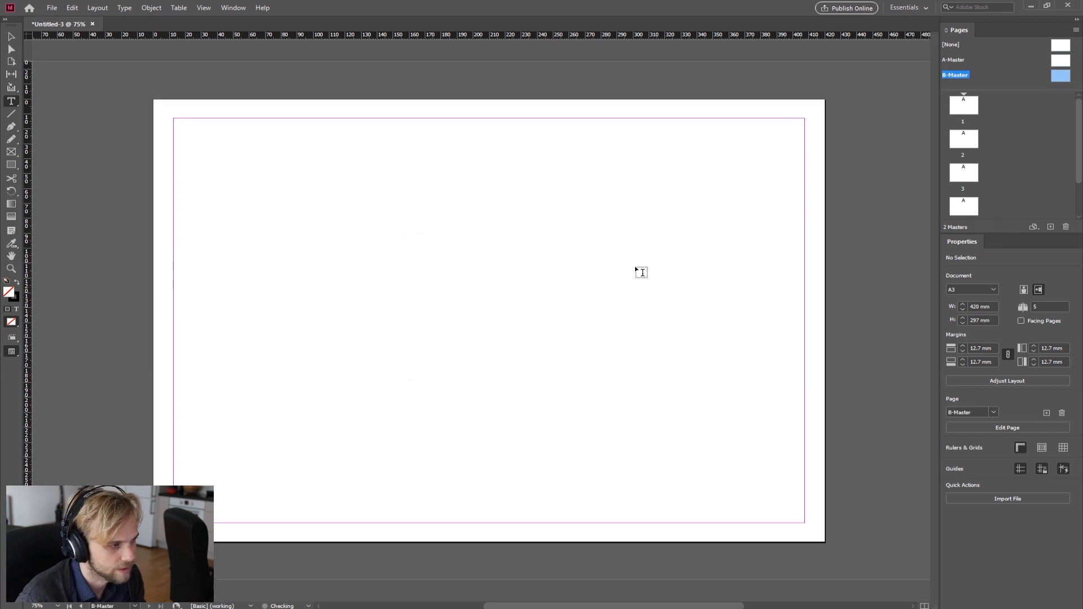
{"action": "left_click", "coordinate": [1062, 61]}
{"action": "left_click_drag", "start_coordinate": [1065, 77], "coordinate": [1048, 91]}
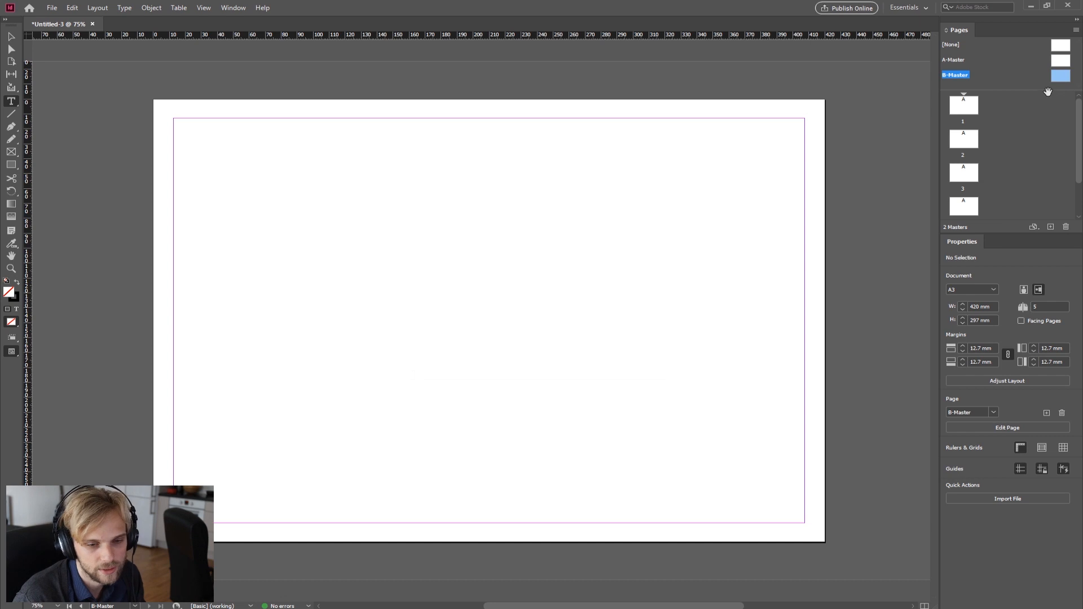
{"action": "double_click", "coordinate": [1061, 78]}
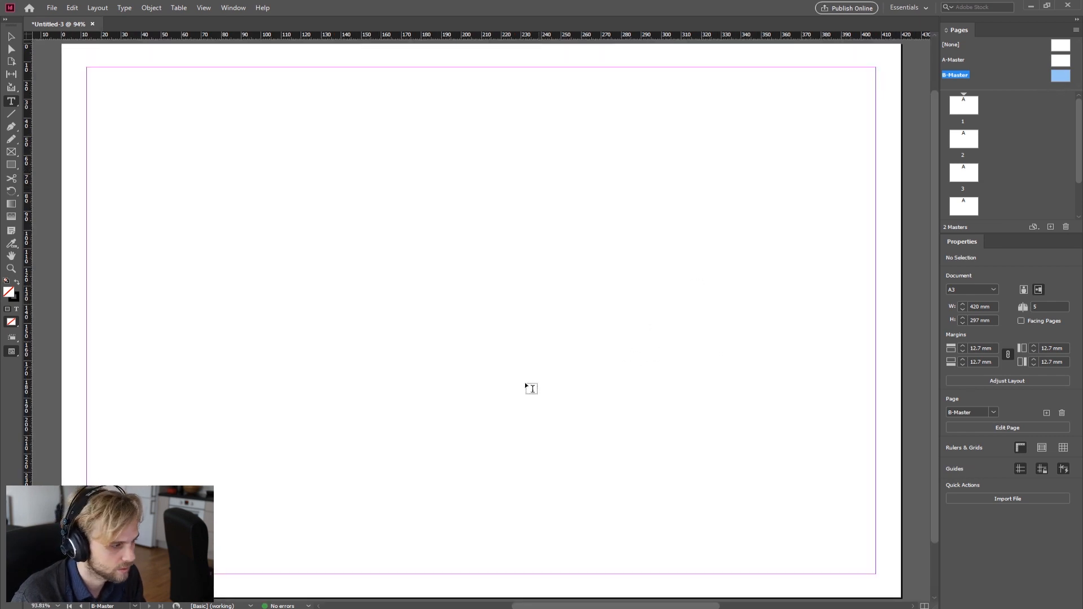
Step: Draw a text frame on the B-Master and enter "THIS BELONGS TO B-MASTER PAGE"
{"action": "left_click_drag", "start_coordinate": [227, 226], "coordinate": [706, 408]}
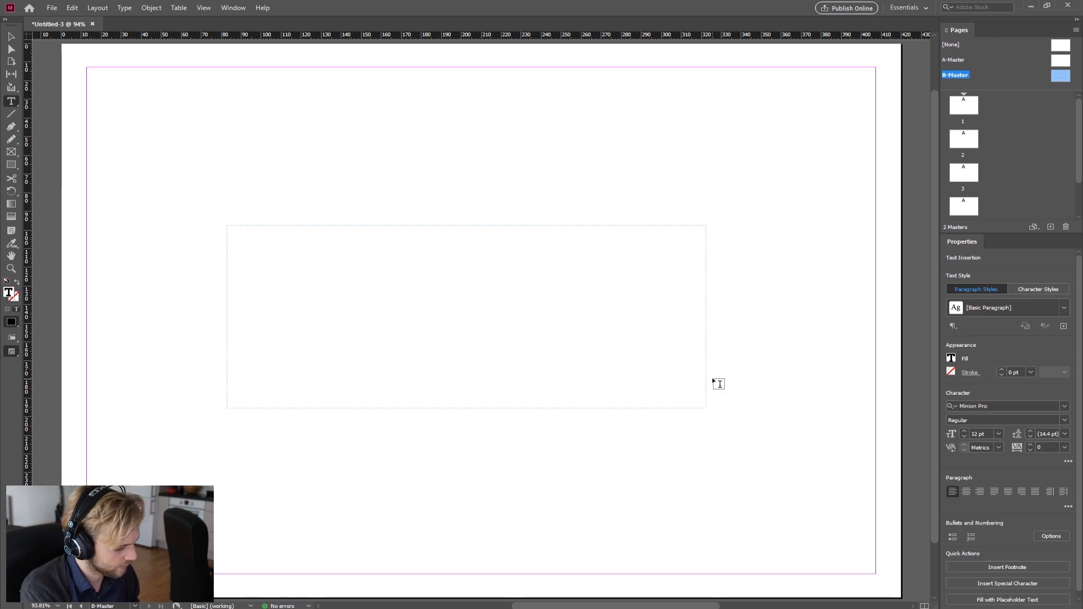
{"action": "type", "text": "THIS BELONGS TO "}
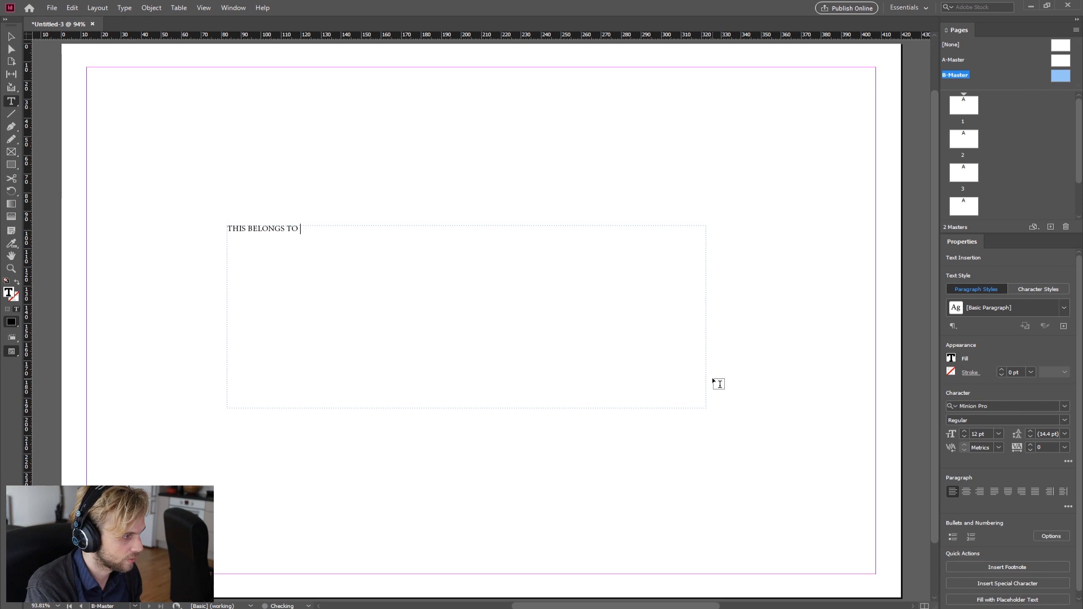
{"action": "type", "text": "B-MASTER PAGE"}
Step: Select all the B-Master text, set its size to 36 pt, and deselect the frame
{"action": "key", "text": "ctrl+a"}
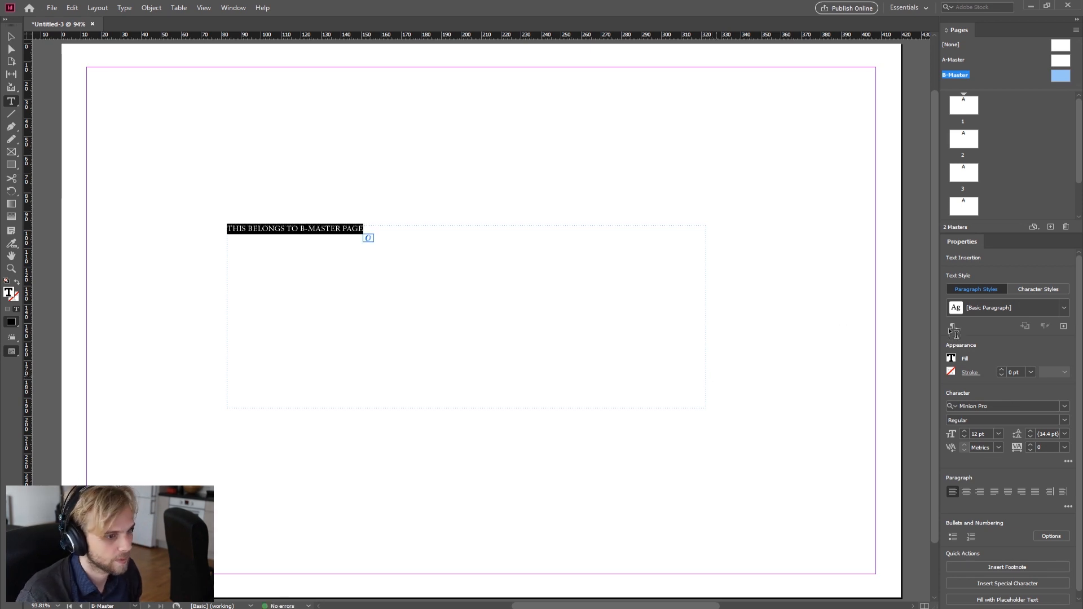
{"action": "left_click", "coordinate": [999, 434]}
{"action": "left_click", "coordinate": [990, 569]}
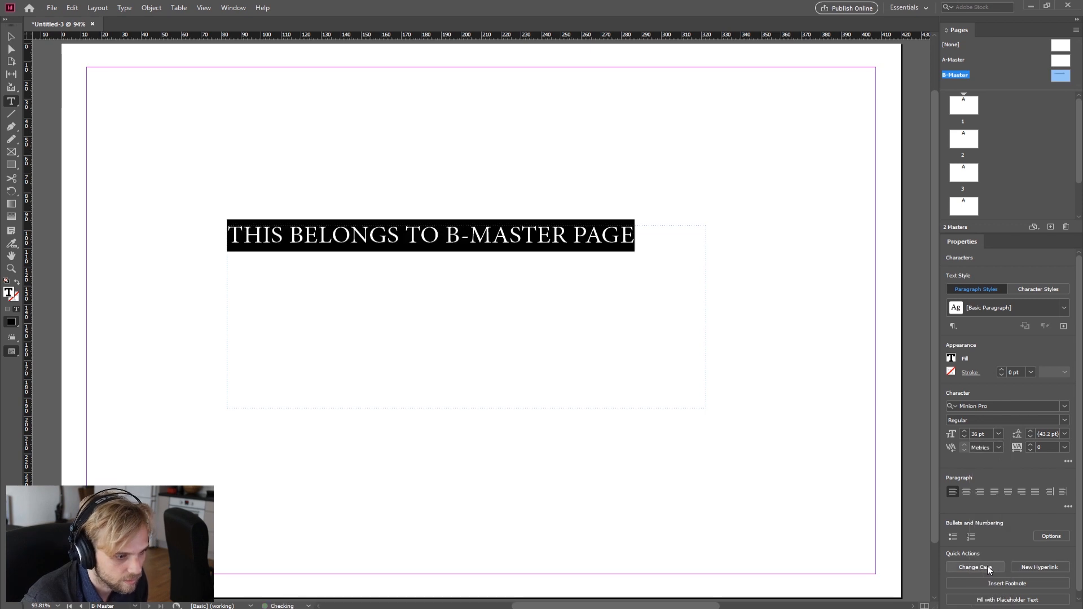
{"action": "left_click", "coordinate": [9, 38]}
{"action": "left_click", "coordinate": [432, 141]}
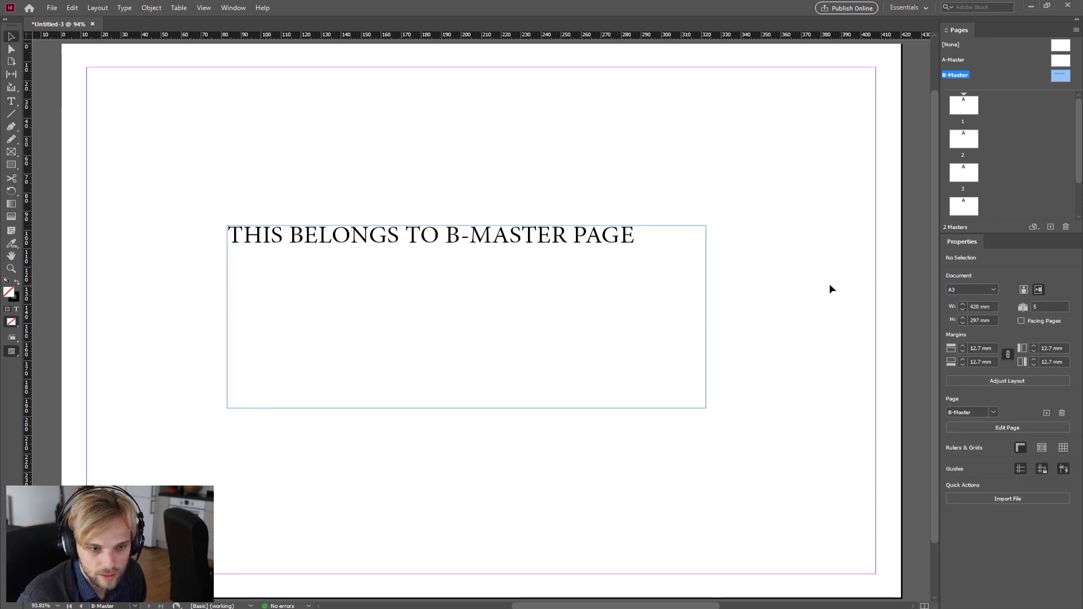
Step: Open the A-Master and B-Master alternately to compare their contents
{"action": "double_click", "coordinate": [1063, 62]}
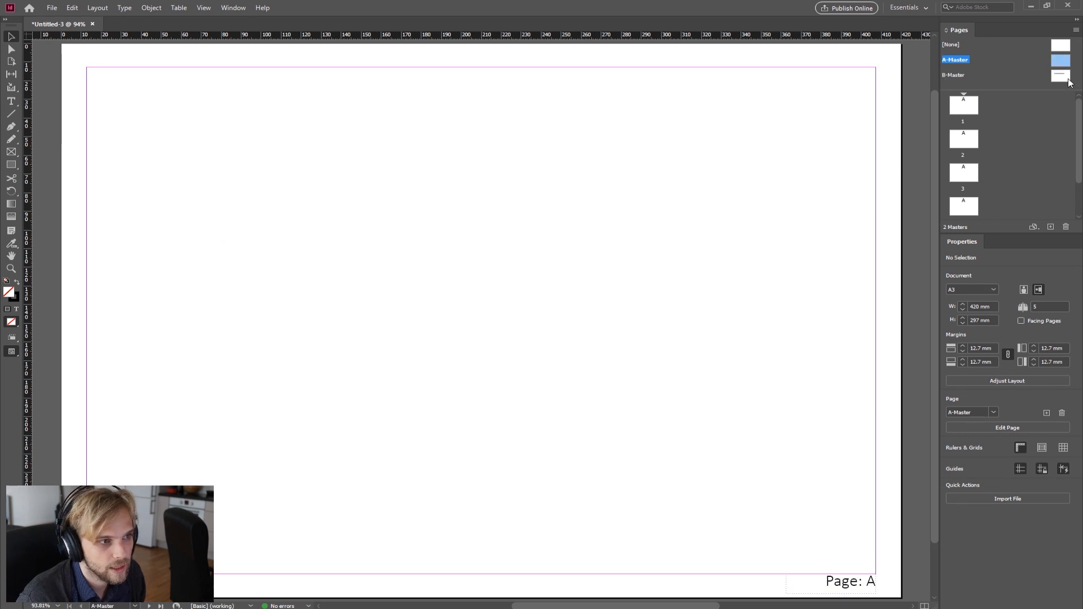
{"action": "double_click", "coordinate": [1068, 79]}
{"action": "double_click", "coordinate": [1065, 60]}
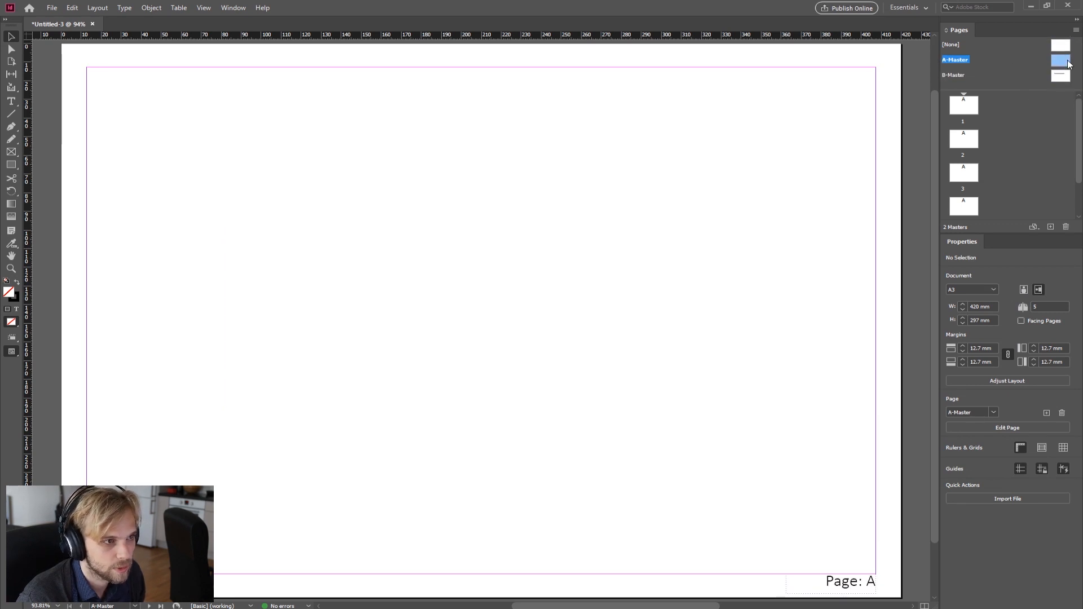
{"action": "double_click", "coordinate": [1065, 78]}
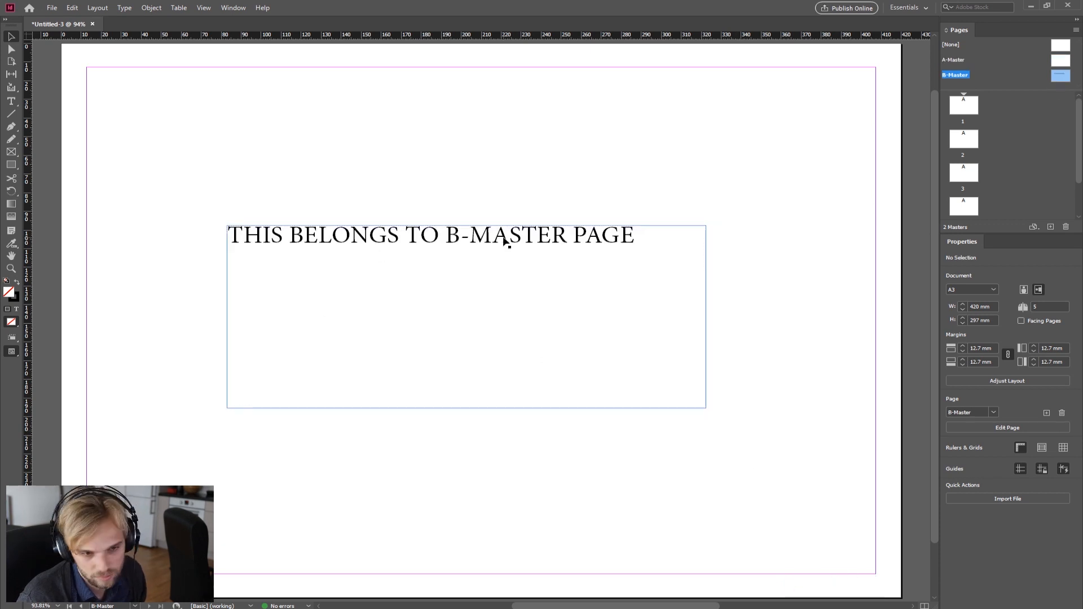
Step: Apply the B-Master to page 2
{"action": "left_click", "coordinate": [972, 111]}
{"action": "scroll", "coordinate": [968, 132], "scroll_direction": "down", "scroll_amount": 1}
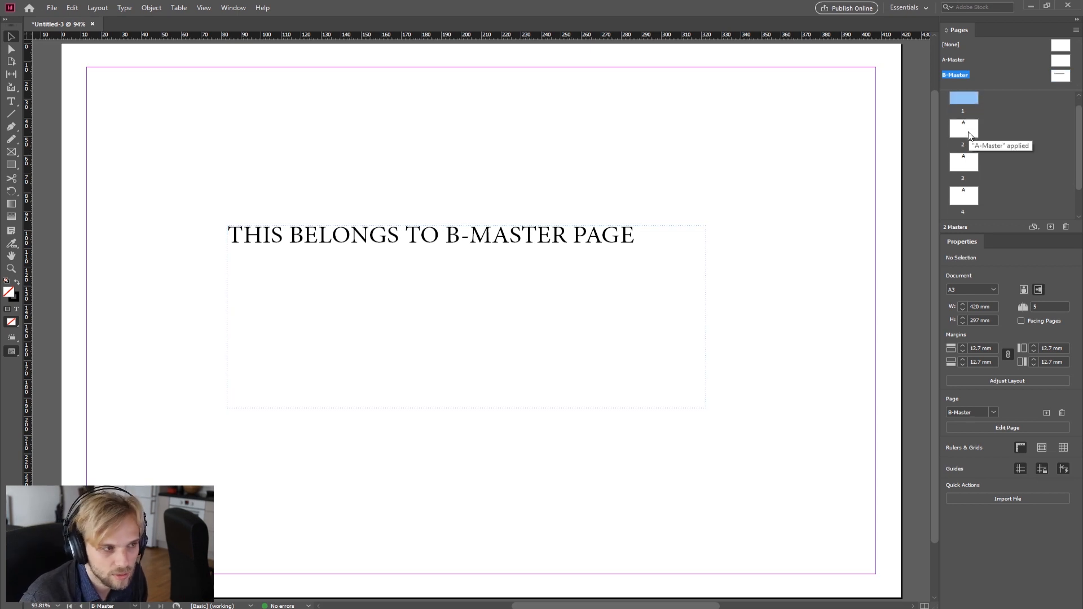
{"action": "scroll", "coordinate": [971, 134], "scroll_direction": "up", "scroll_amount": 1}
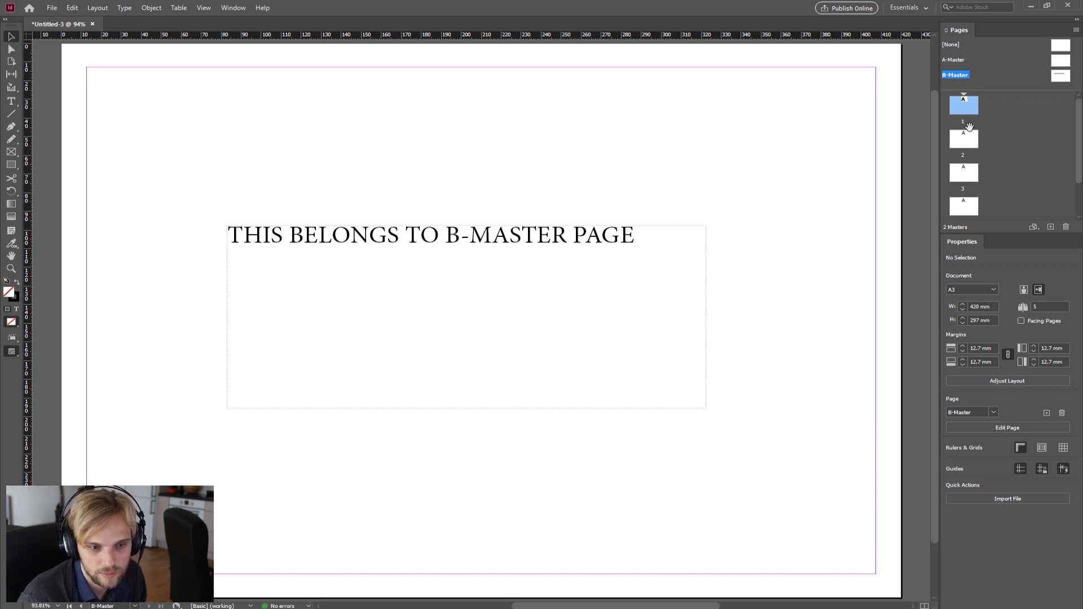
{"action": "mouse_move", "coordinate": [1061, 75]}
{"action": "left_mouse_down"}
{"action": "mouse_move", "coordinate": [967, 109]}
{"action": "mouse_move", "coordinate": [964, 149]}
{"action": "mouse_move", "coordinate": [1059, 74]}
{"action": "left_mouse_up"}
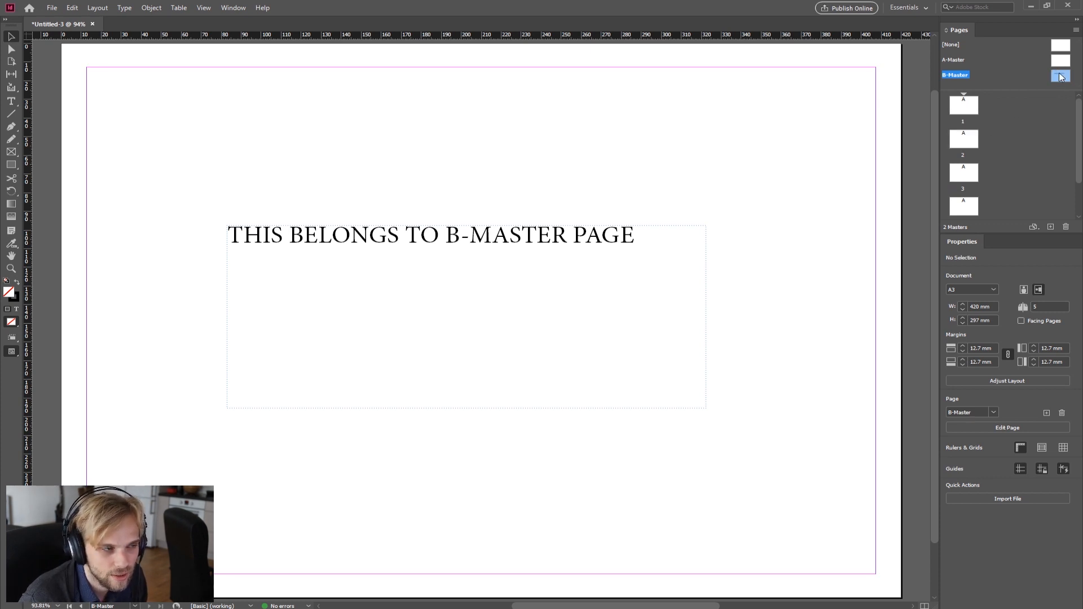
{"action": "left_click_drag", "start_coordinate": [1066, 78], "coordinate": [960, 146]}
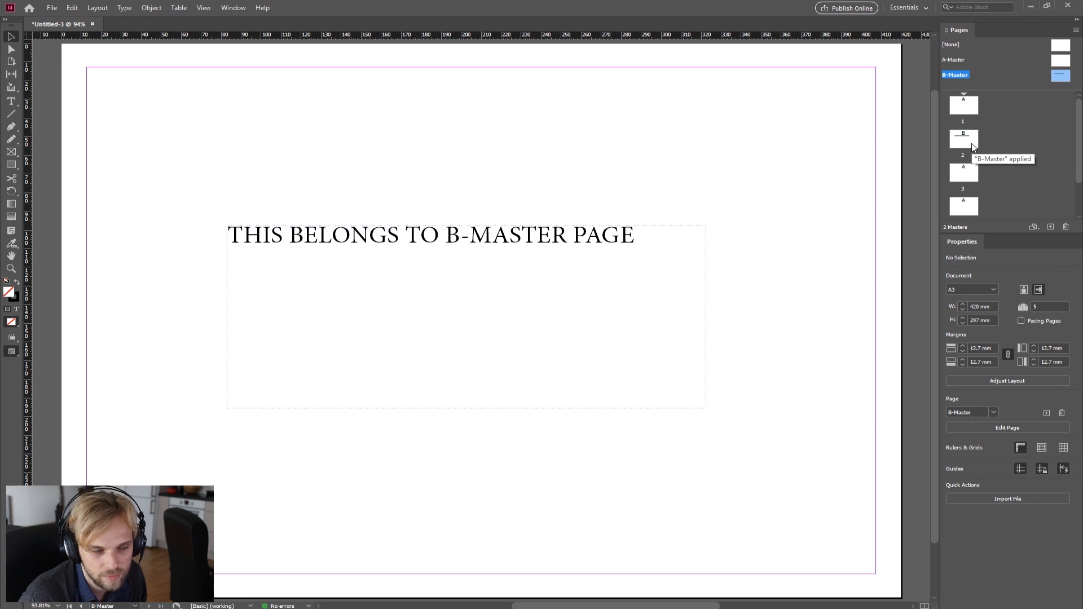
Step: Scroll through the document pages to check which master content each page shows
{"action": "double_click", "coordinate": [972, 146]}
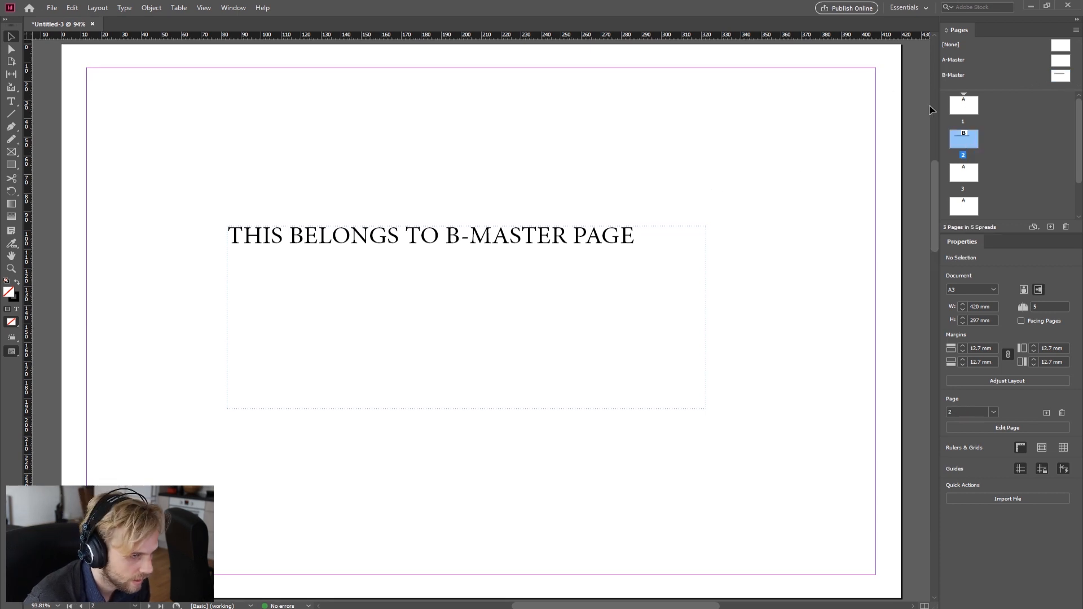
{"action": "double_click", "coordinate": [962, 109]}
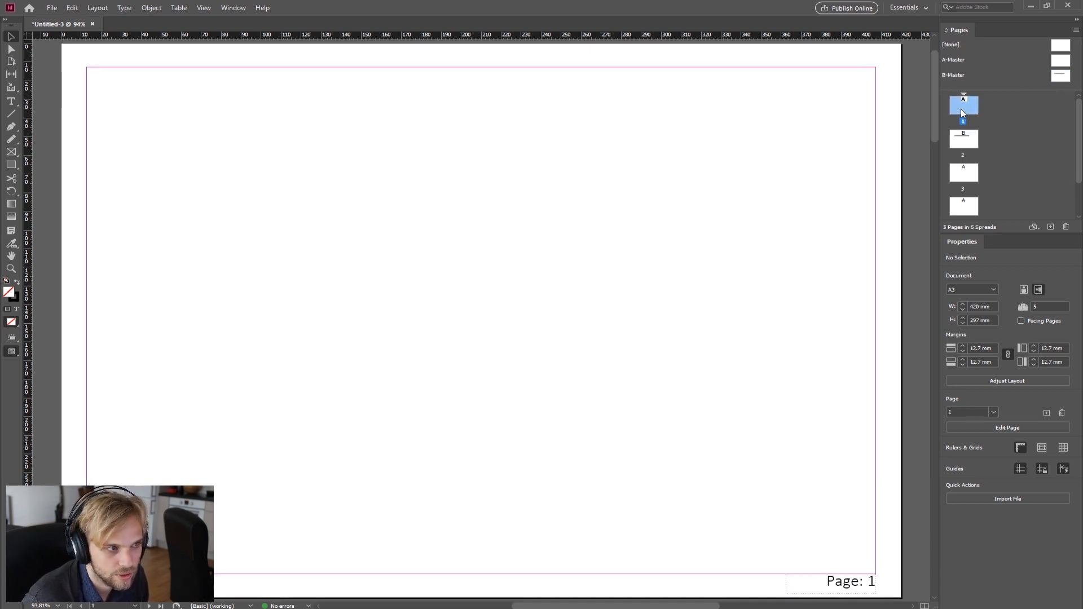
{"action": "scroll", "coordinate": [676, 177], "scroll_direction": "down", "scroll_amount": 2}
{"action": "scroll", "coordinate": [666, 283], "scroll_direction": "down", "scroll_amount": 1}
{"action": "scroll", "coordinate": [689, 266], "scroll_direction": "up", "scroll_amount": 1}
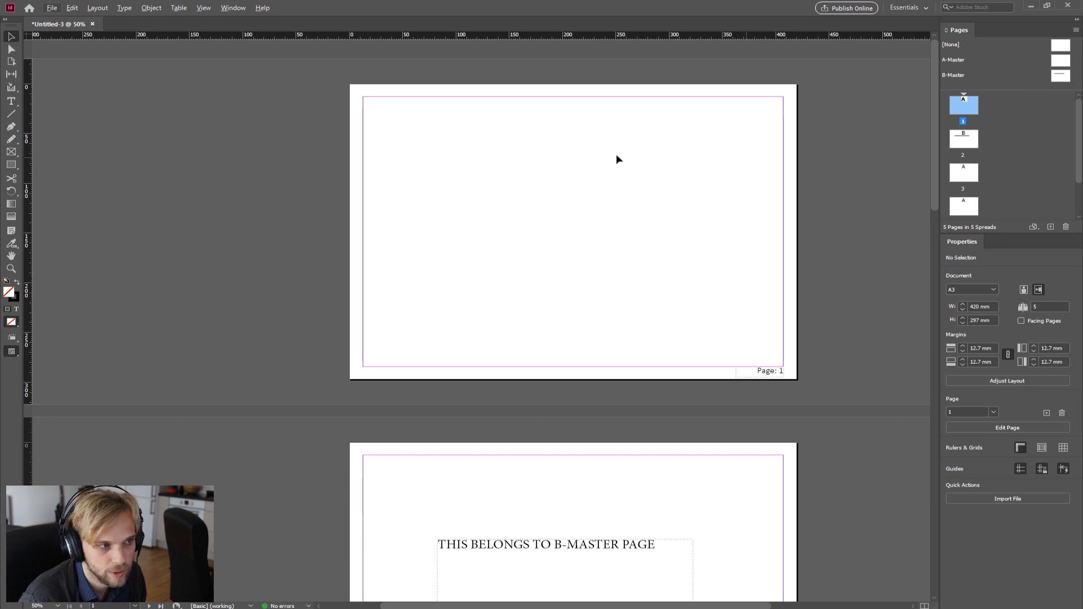
{"action": "scroll", "coordinate": [777, 382], "scroll_direction": "down", "scroll_amount": 4}
{"action": "scroll", "coordinate": [751, 338], "scroll_direction": "down", "scroll_amount": 6}
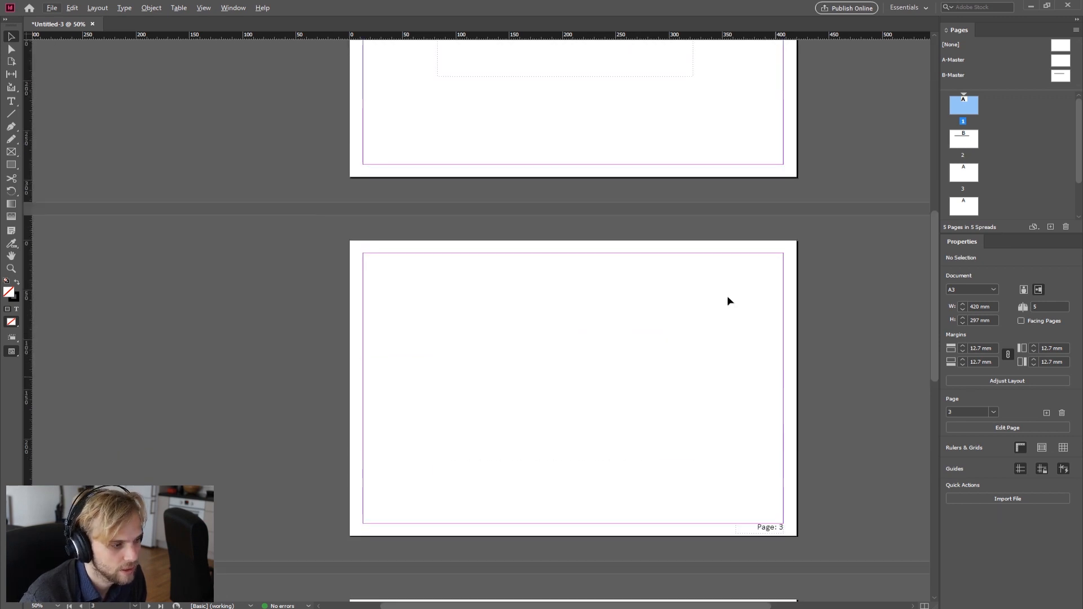
{"action": "scroll", "coordinate": [666, 260], "scroll_direction": "up", "scroll_amount": 3}
{"action": "scroll", "coordinate": [591, 224], "scroll_direction": "down", "scroll_amount": 3}
{"action": "scroll", "coordinate": [677, 304], "scroll_direction": "down", "scroll_amount": 1}
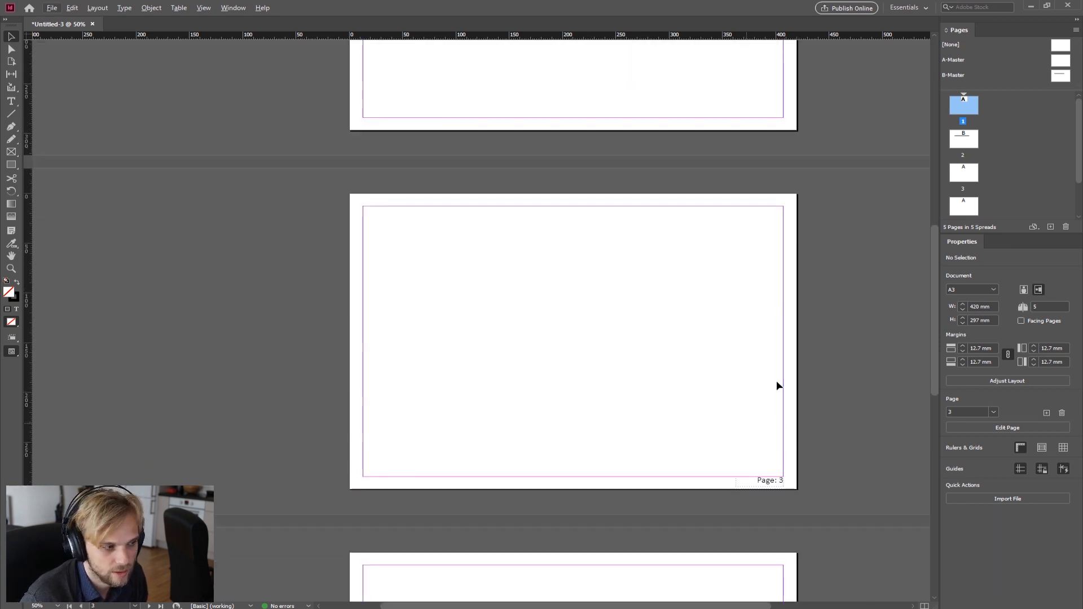
{"action": "scroll", "coordinate": [962, 119], "scroll_direction": "down", "scroll_amount": 2}
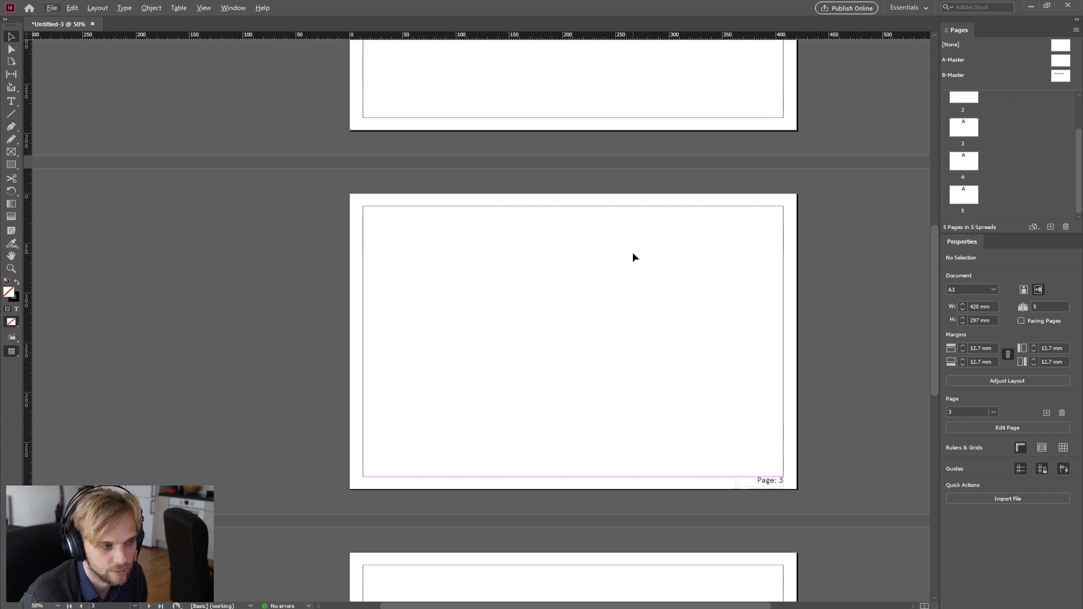
{"action": "scroll", "coordinate": [706, 237], "scroll_direction": "down", "scroll_amount": 4}
{"action": "scroll", "coordinate": [756, 237], "scroll_direction": "down", "scroll_amount": 7}
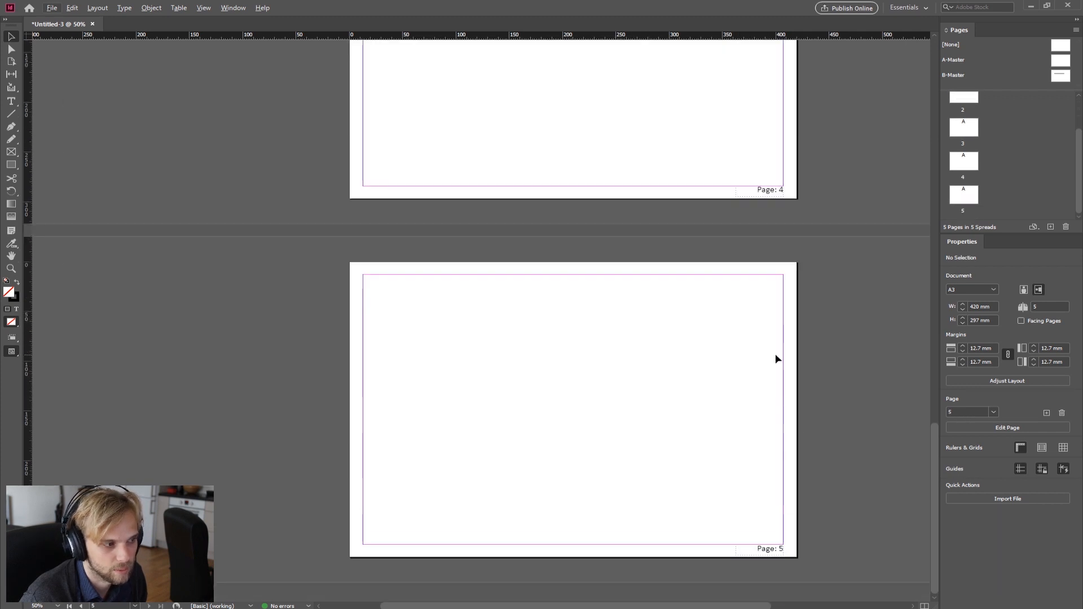
{"action": "scroll", "coordinate": [714, 272], "scroll_direction": "up", "scroll_amount": 20}
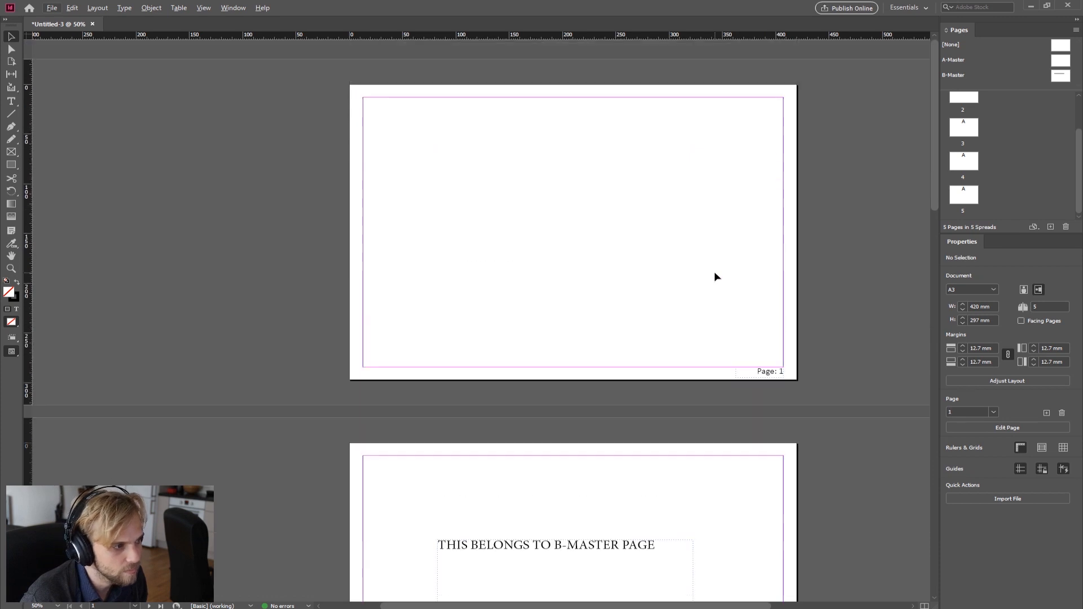
{"action": "scroll", "coordinate": [715, 276], "scroll_direction": "down", "scroll_amount": 3}
{"action": "scroll", "coordinate": [1009, 141], "scroll_direction": "up", "scroll_amount": 1}
{"action": "scroll", "coordinate": [1009, 141], "scroll_direction": "up", "scroll_amount": 1}
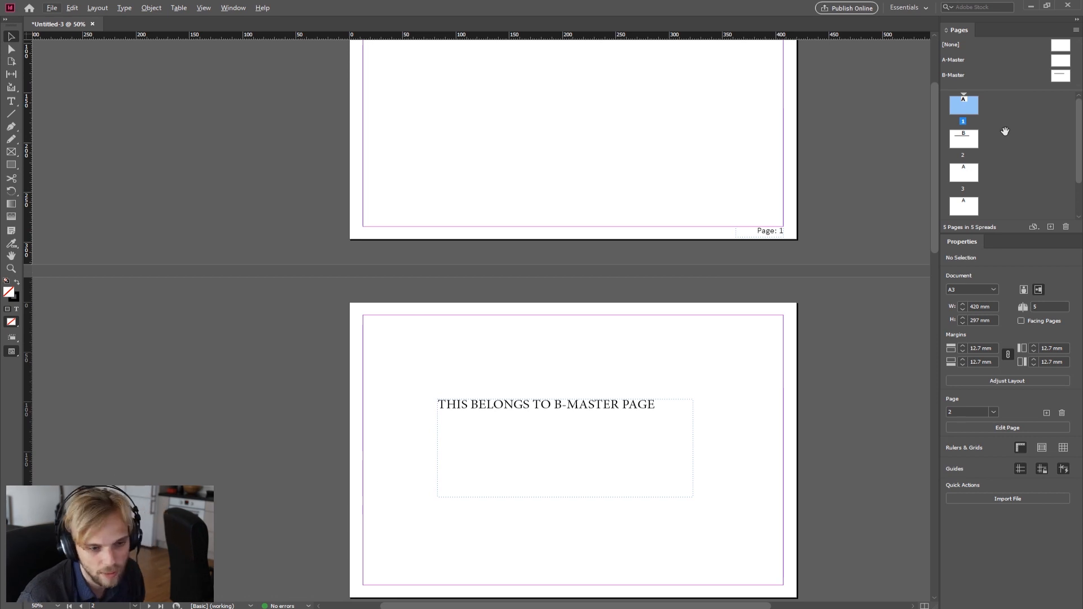
Step: Reapply the A-Master to page 2
{"action": "left_click", "coordinate": [1063, 66]}
{"action": "left_click_drag", "start_coordinate": [1063, 66], "coordinate": [964, 142]}
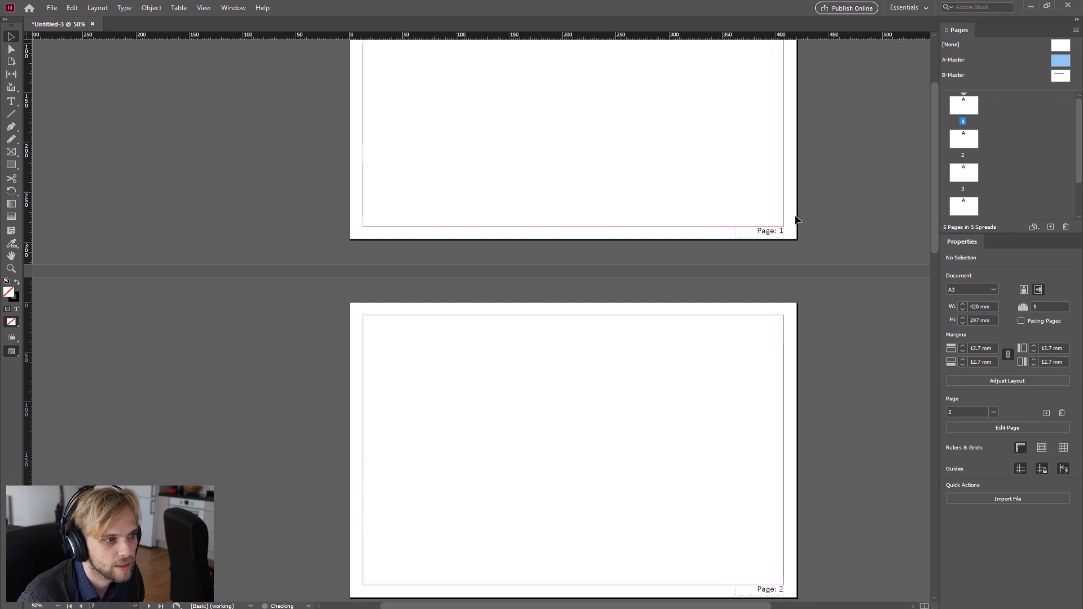
{"action": "scroll", "coordinate": [696, 309], "scroll_direction": "down", "scroll_amount": 3}
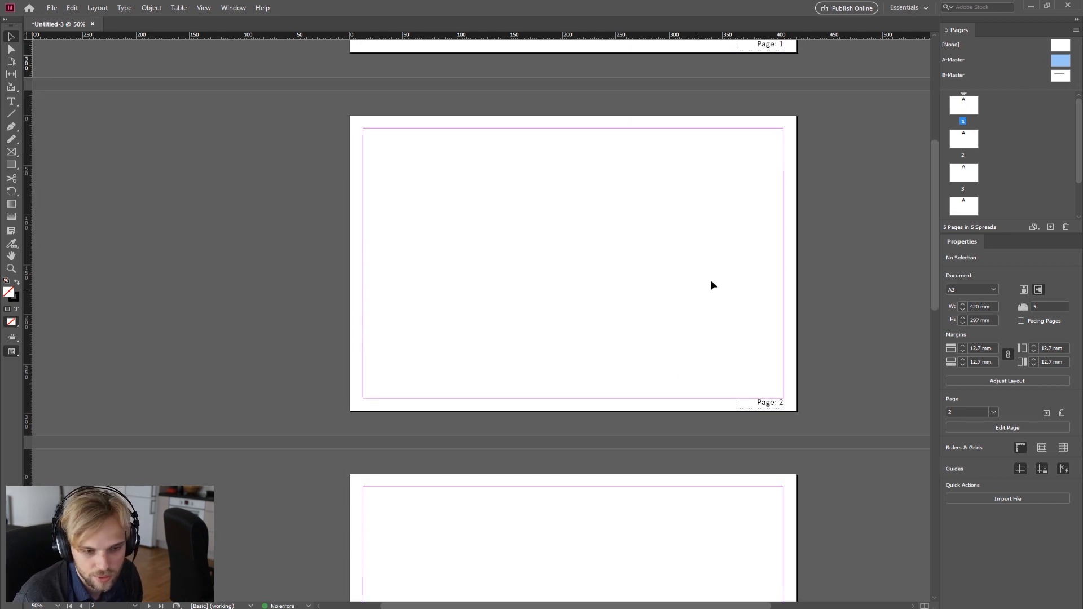
Step: Delete the B-Master from the document
{"action": "scroll", "coordinate": [711, 280], "scroll_direction": "up", "scroll_amount": 5}
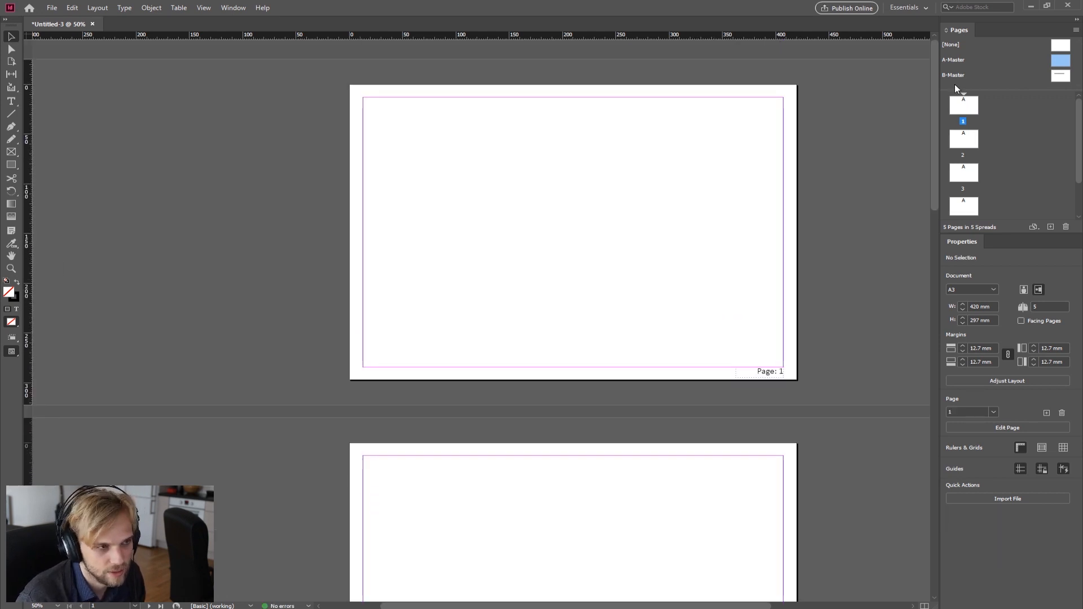
{"action": "left_click", "coordinate": [1053, 77]}
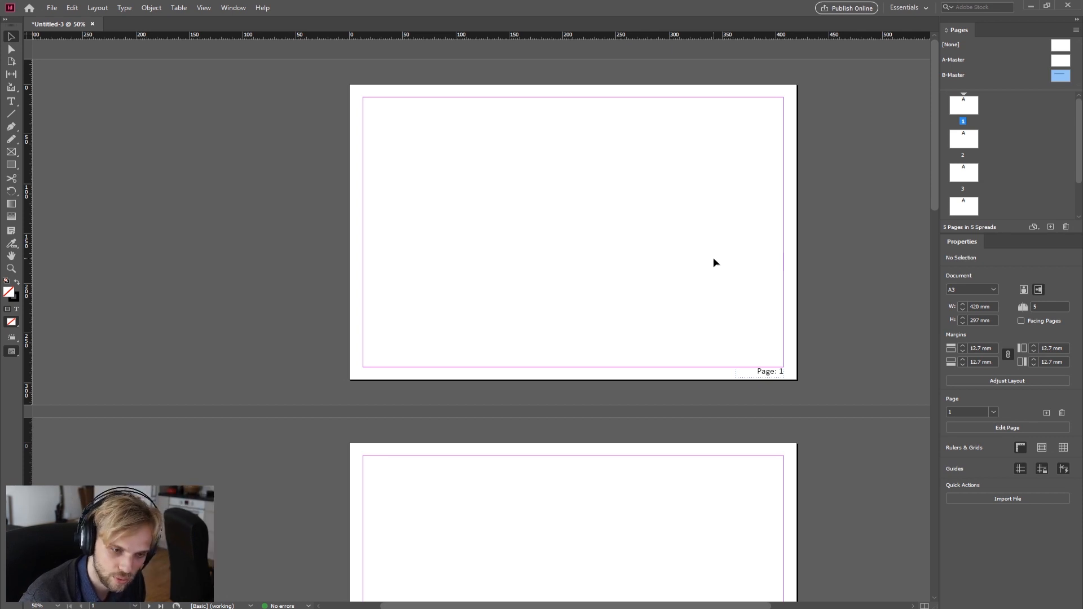
{"action": "left_click", "coordinate": [1066, 226]}
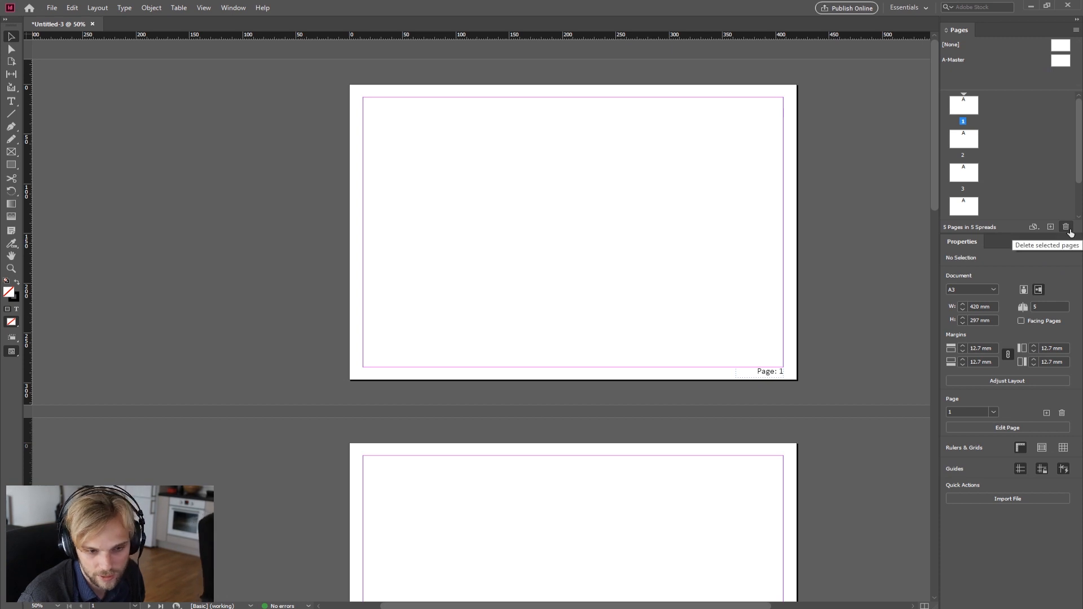
Step: Delete page 5 and page 3 from the document
{"action": "scroll", "coordinate": [1010, 170], "scroll_direction": "down", "scroll_amount": 2}
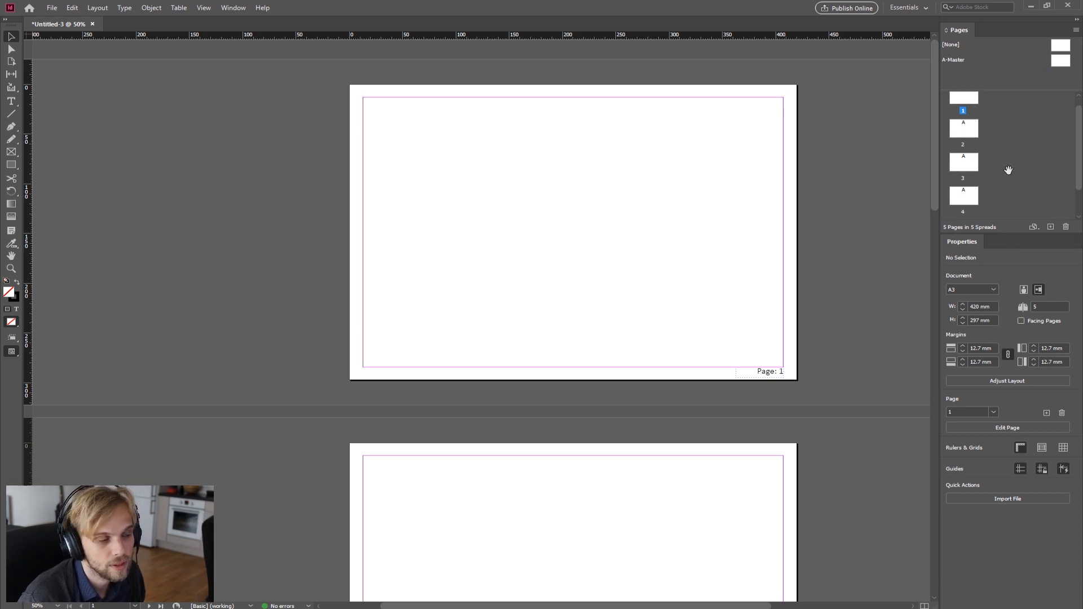
{"action": "left_click", "coordinate": [975, 198]}
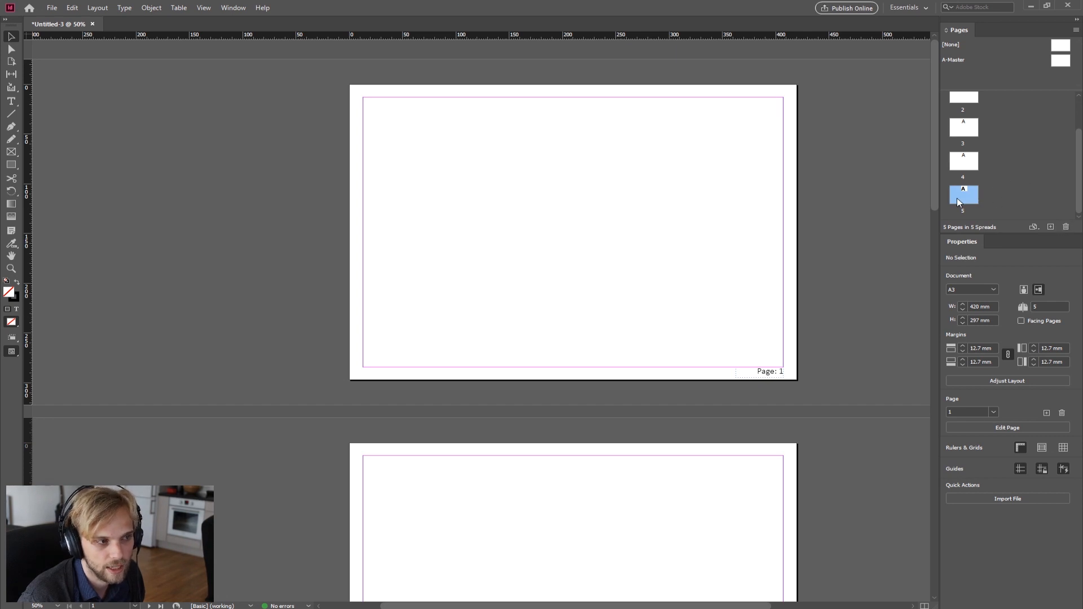
{"action": "left_click", "coordinate": [1064, 227]}
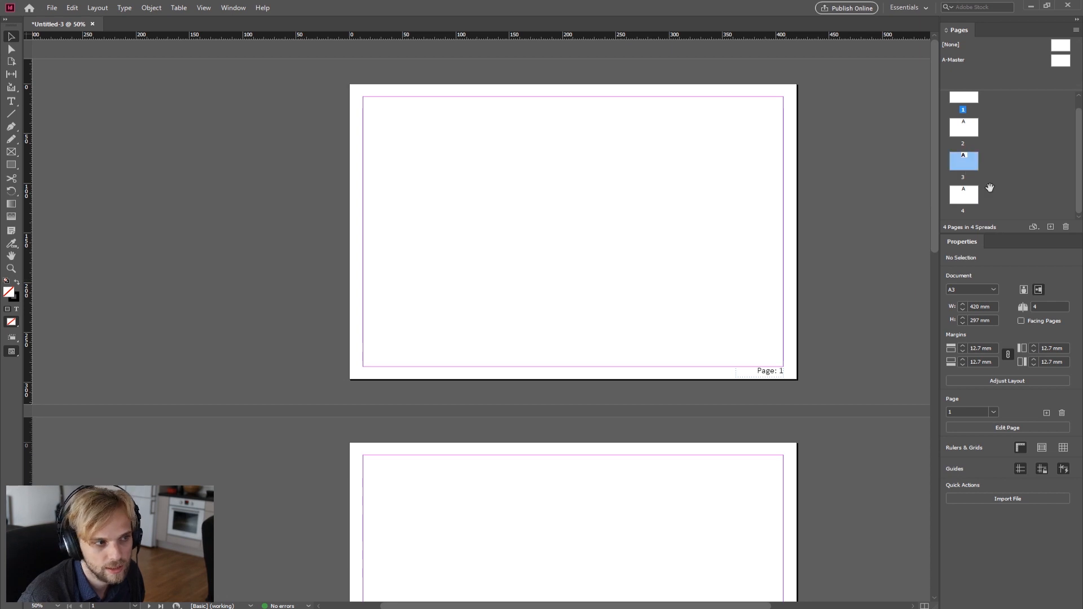
{"action": "left_click", "coordinate": [1066, 226]}
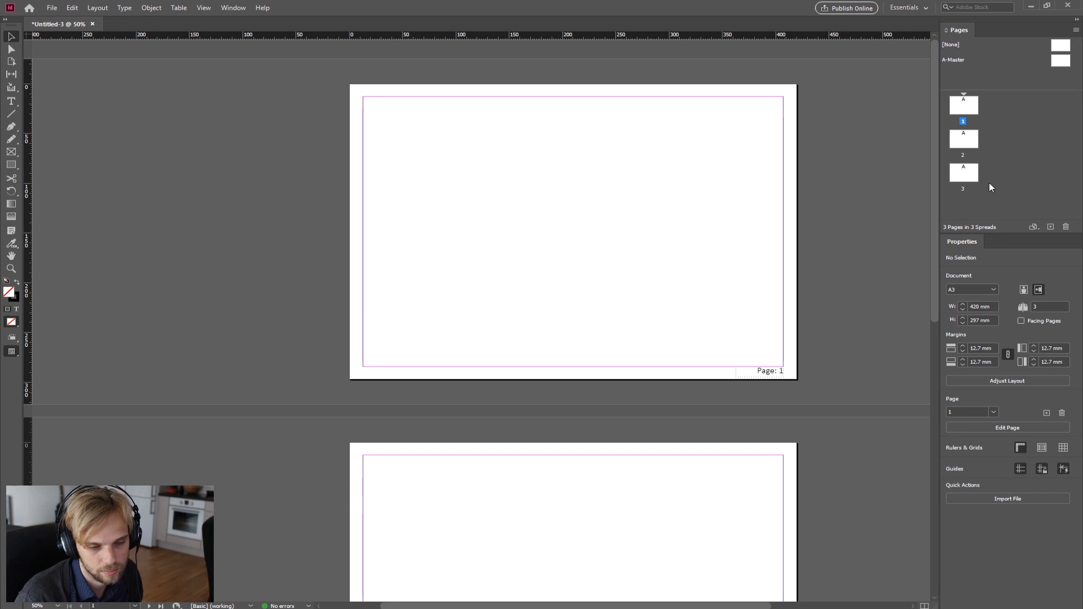
Step: Select the remaining page thumbnails in turn to review the three pages
{"action": "scroll", "coordinate": [681, 285], "scroll_direction": "down", "scroll_amount": 8}
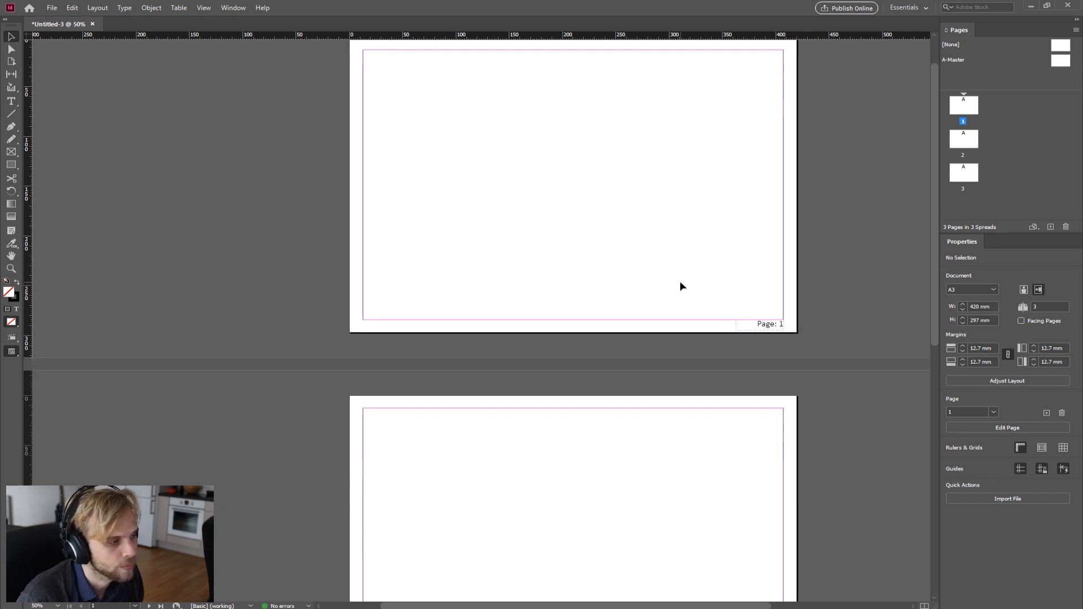
{"action": "scroll", "coordinate": [681, 286], "scroll_direction": "up", "scroll_amount": 8}
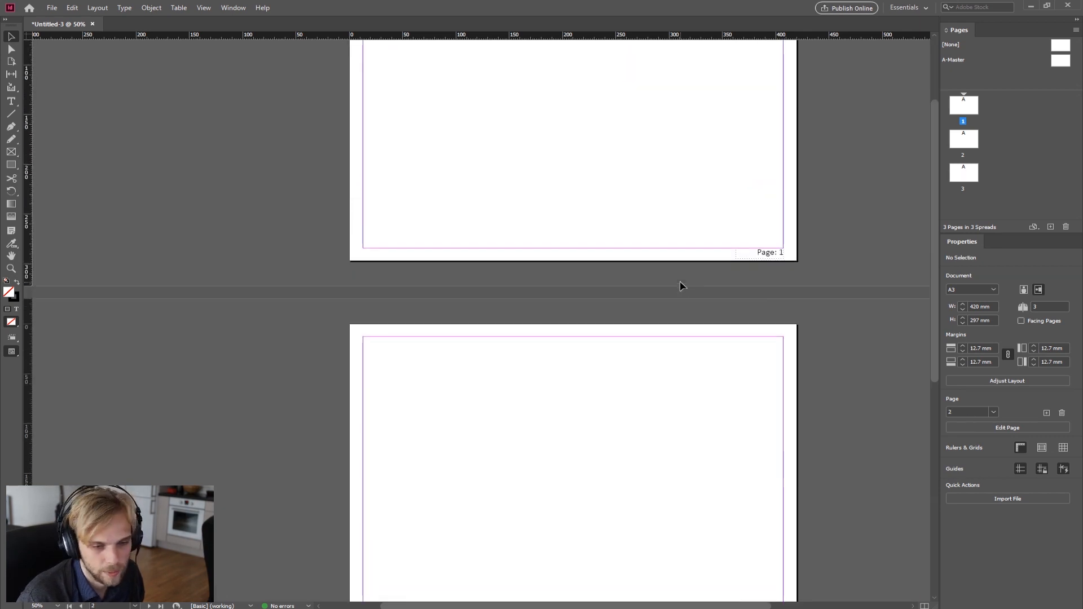
{"action": "left_click", "coordinate": [966, 176]}
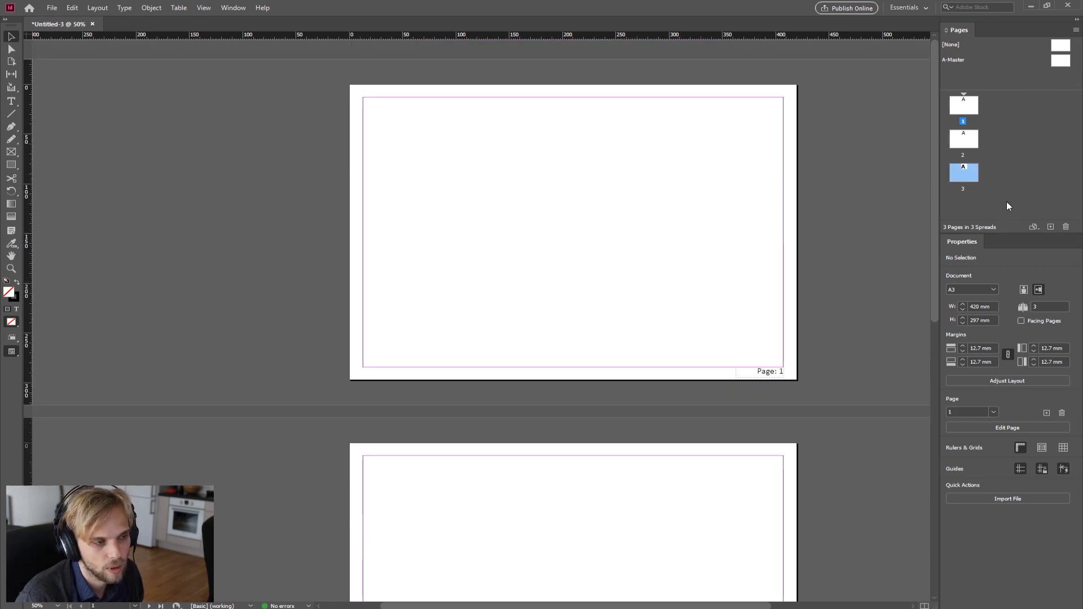
{"action": "left_click", "coordinate": [1007, 203]}
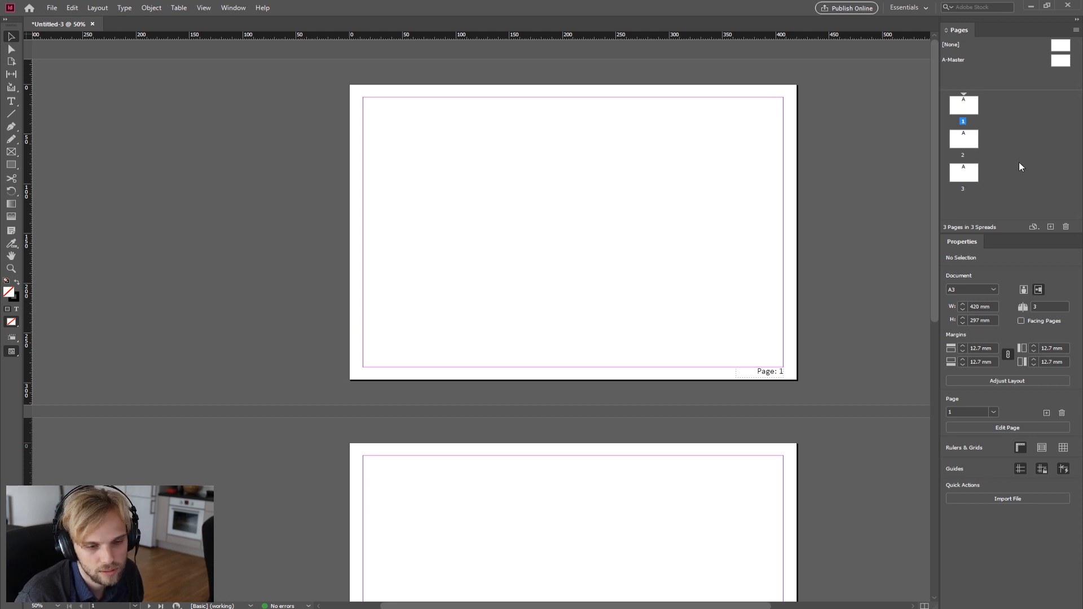
{"action": "left_click", "coordinate": [969, 110]}
{"action": "left_click", "coordinate": [969, 142]}
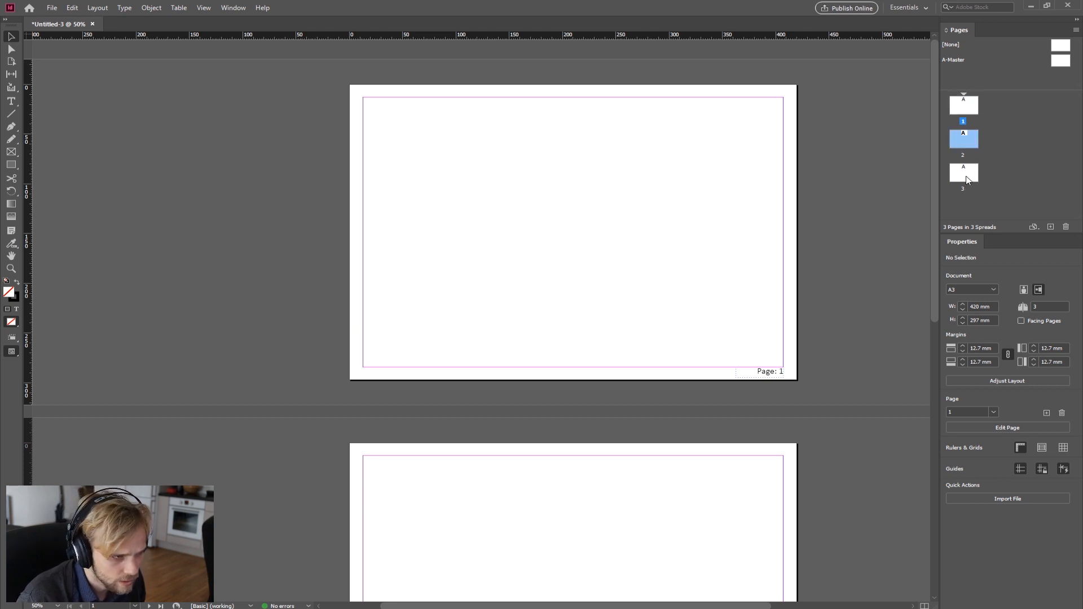
Step: Select page 3 and add a new page after it
{"action": "left_click", "coordinate": [967, 178]}
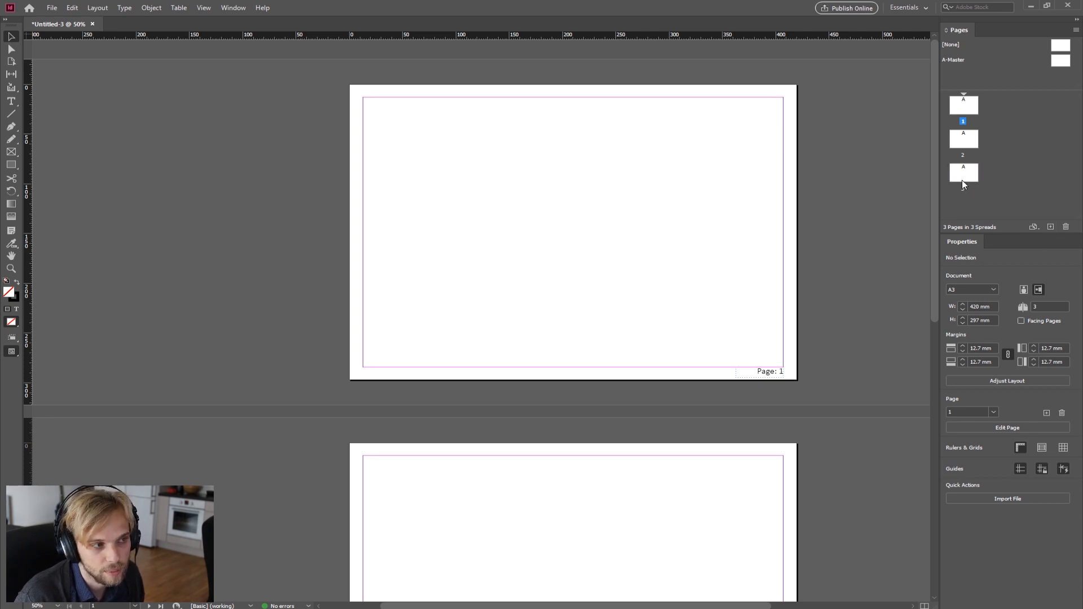
{"action": "mouse_move", "coordinate": [967, 179]}
{"action": "left_mouse_down"}
{"action": "mouse_move", "coordinate": [962, 147]}
{"action": "mouse_move", "coordinate": [966, 178]}
{"action": "left_mouse_up"}
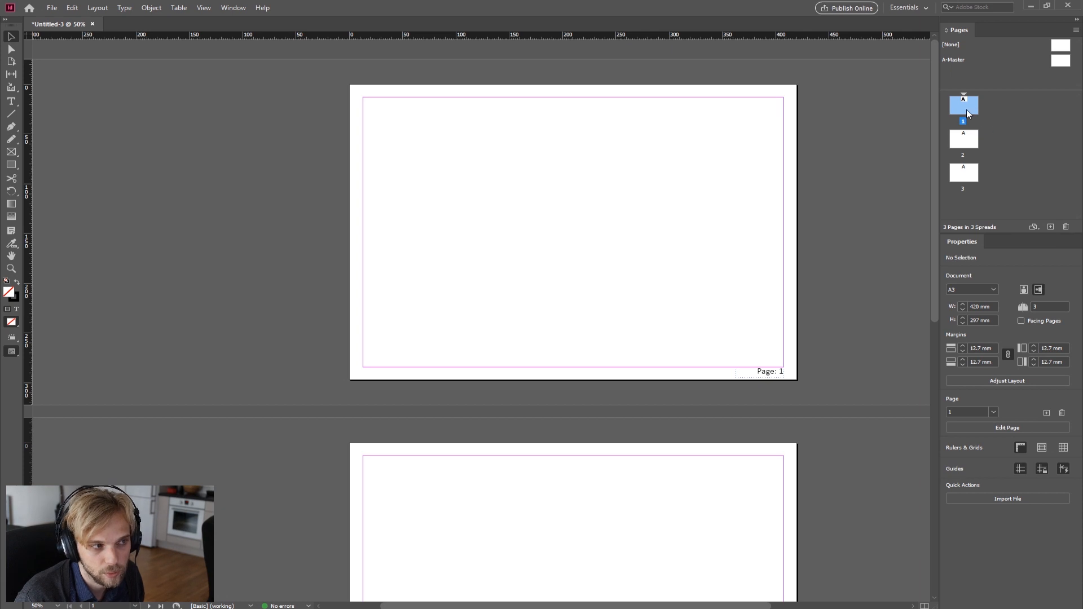
{"action": "left_click", "coordinate": [968, 173]}
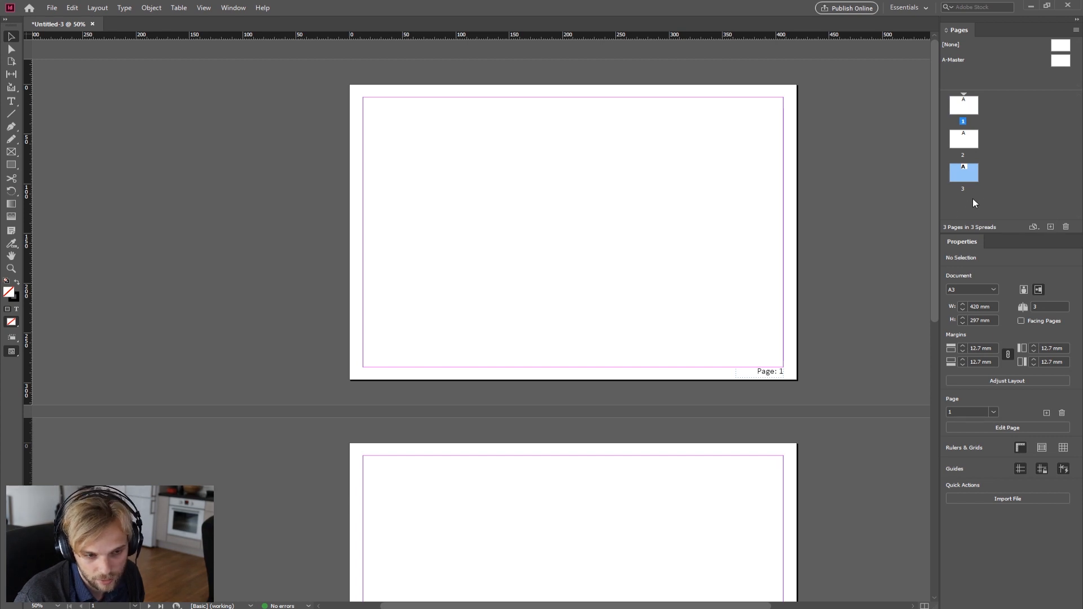
{"action": "left_click", "coordinate": [1050, 227]}
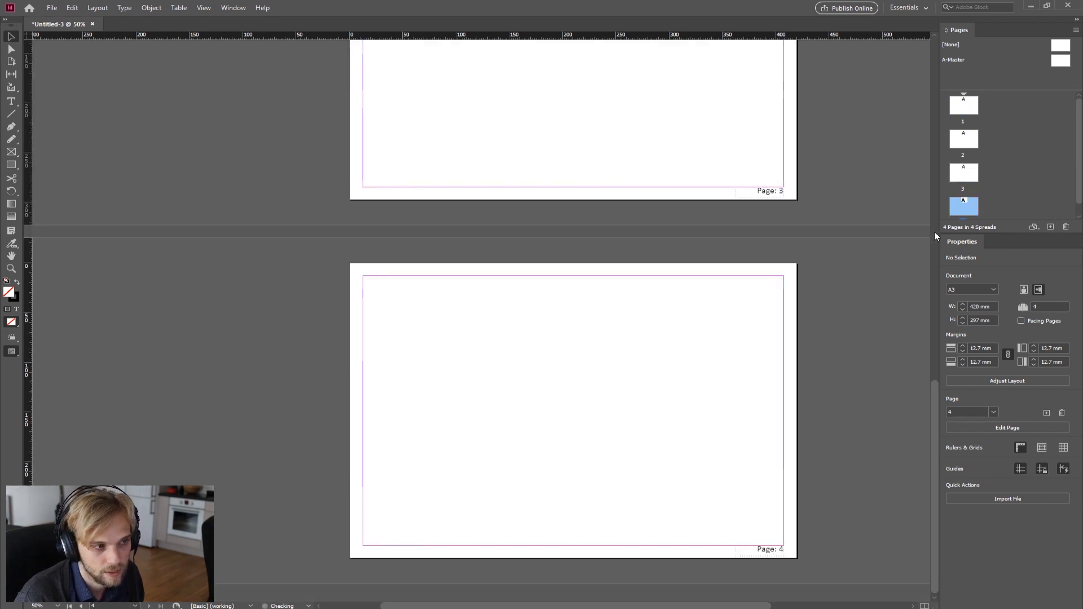
Step: Zoom out and scroll to review all four pages of the document
{"action": "scroll", "coordinate": [719, 214], "scroll_direction": "up", "scroll_amount": 15}
{"action": "scroll", "coordinate": [718, 219], "scroll_direction": "up", "scroll_amount": 3}
{"action": "scroll", "coordinate": [717, 213], "scroll_direction": "down", "scroll_amount": 4}
{"action": "key", "text": "ctrl+minus"}
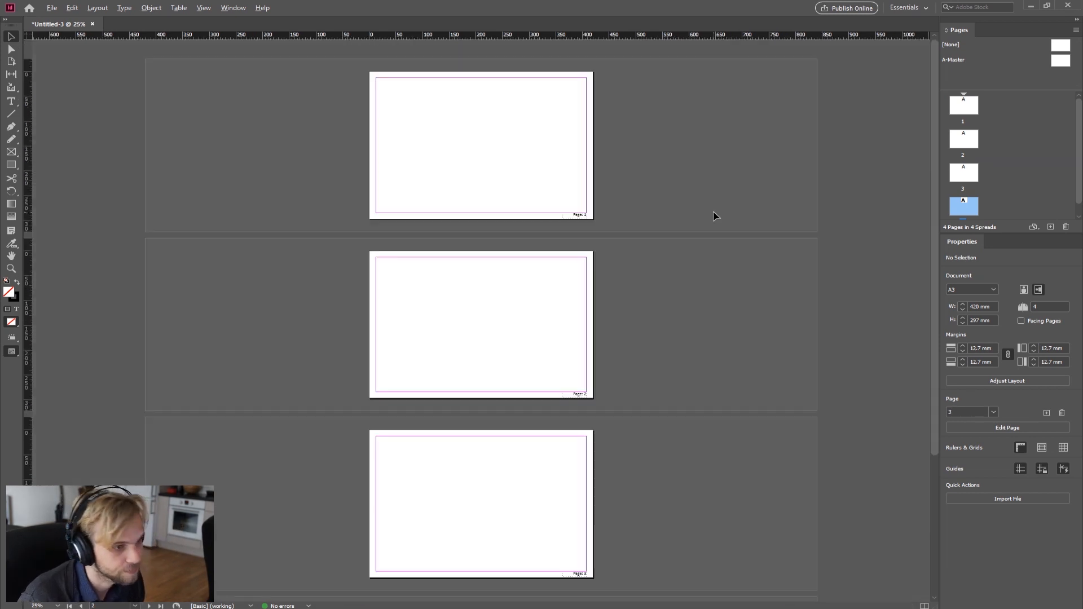
{"action": "key", "text": "ctrl+minus"}
{"action": "key", "text": "ctrl+equal"}
{"action": "key", "text": "ctrl+minus"}
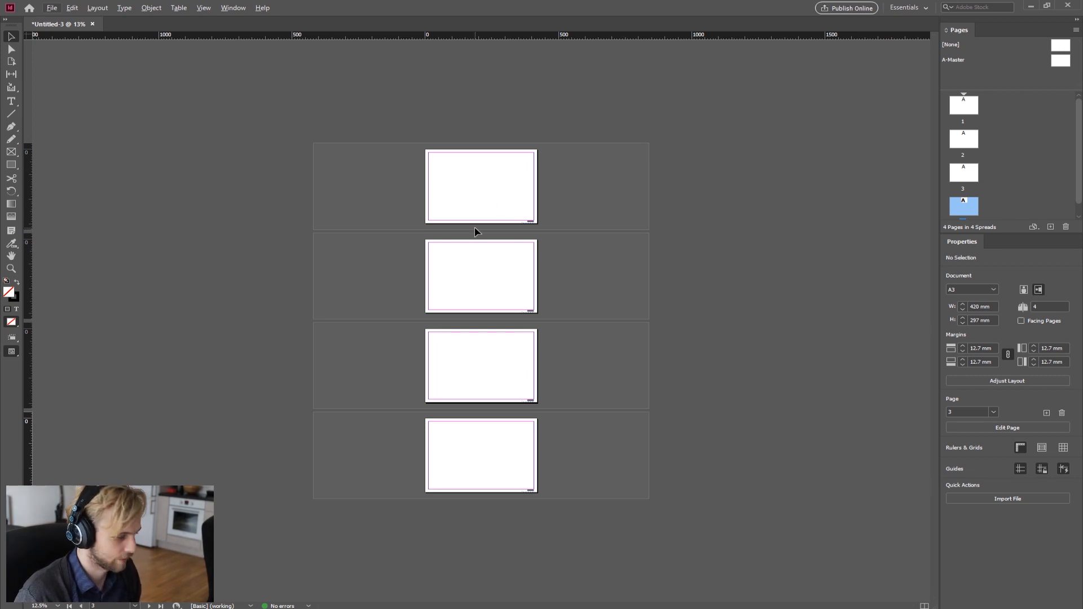
{"action": "key", "text": "ctrl+equal"}
{"action": "scroll", "coordinate": [396, 210], "scroll_direction": "up", "scroll_amount": 2}
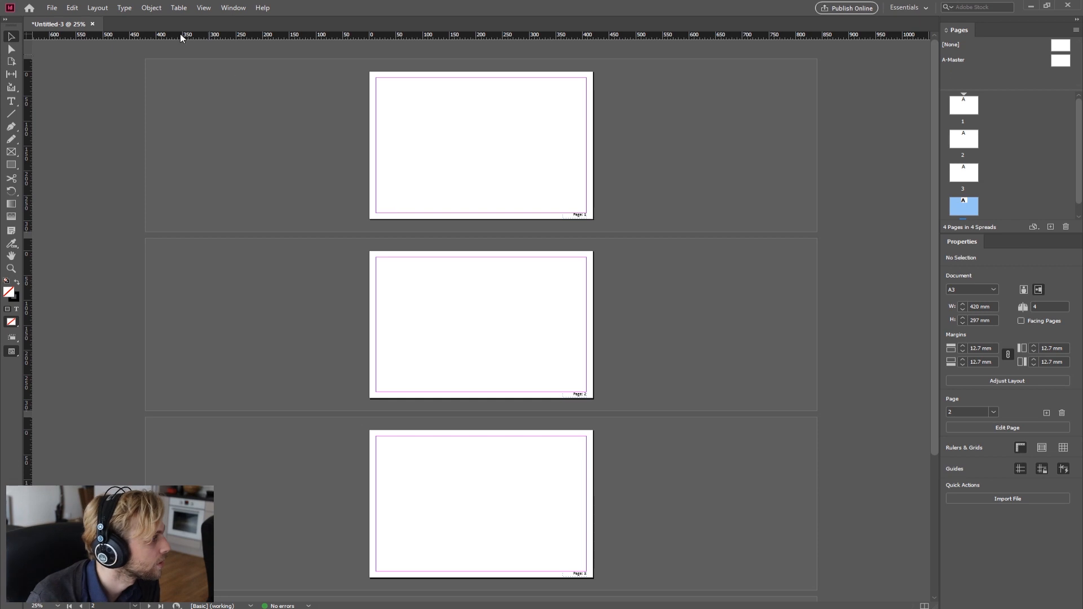
{"action": "left_click", "coordinate": [52, 8]}
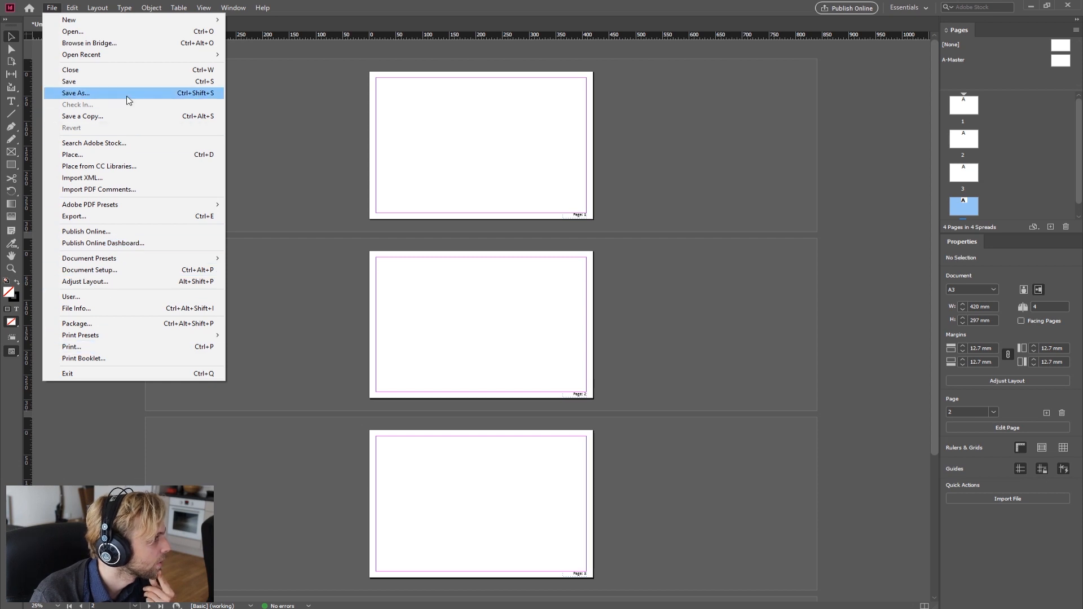
{"action": "left_click", "coordinate": [128, 155]}
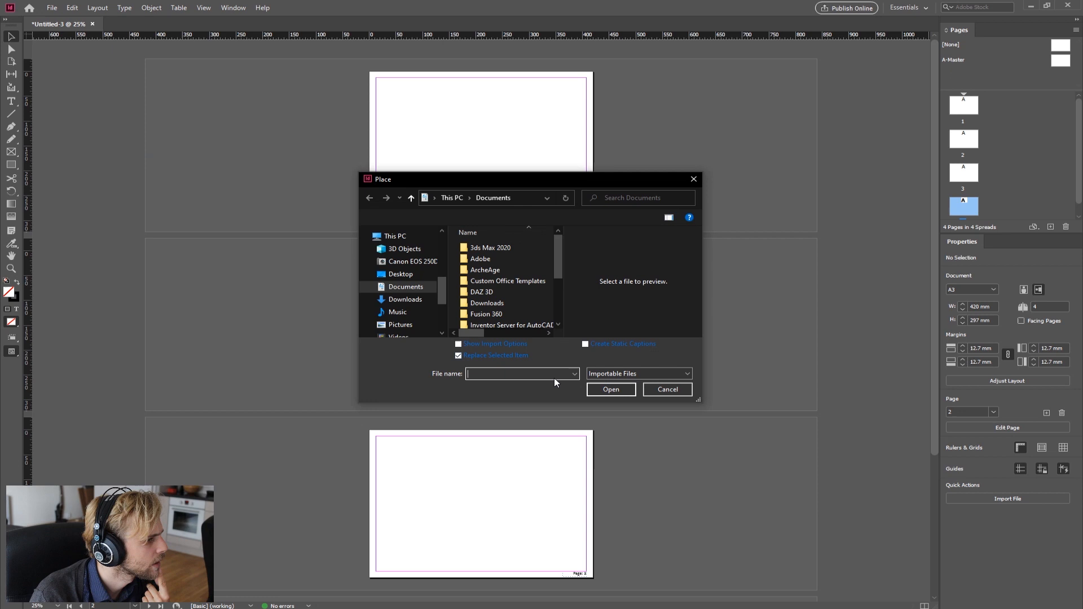
{"action": "left_click", "coordinate": [637, 373]}
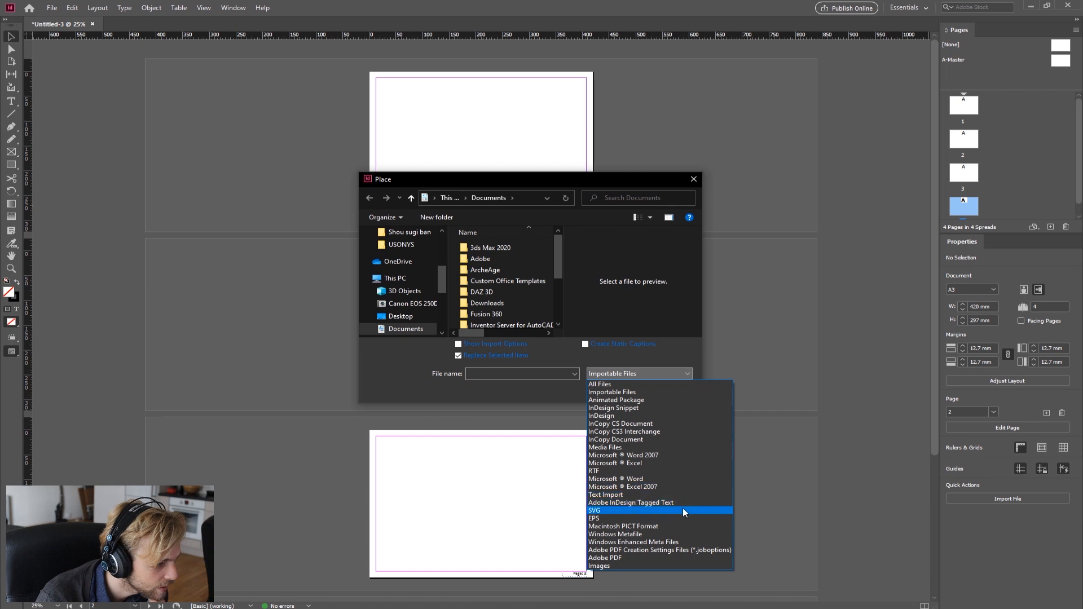
{"action": "left_click", "coordinate": [663, 372]}
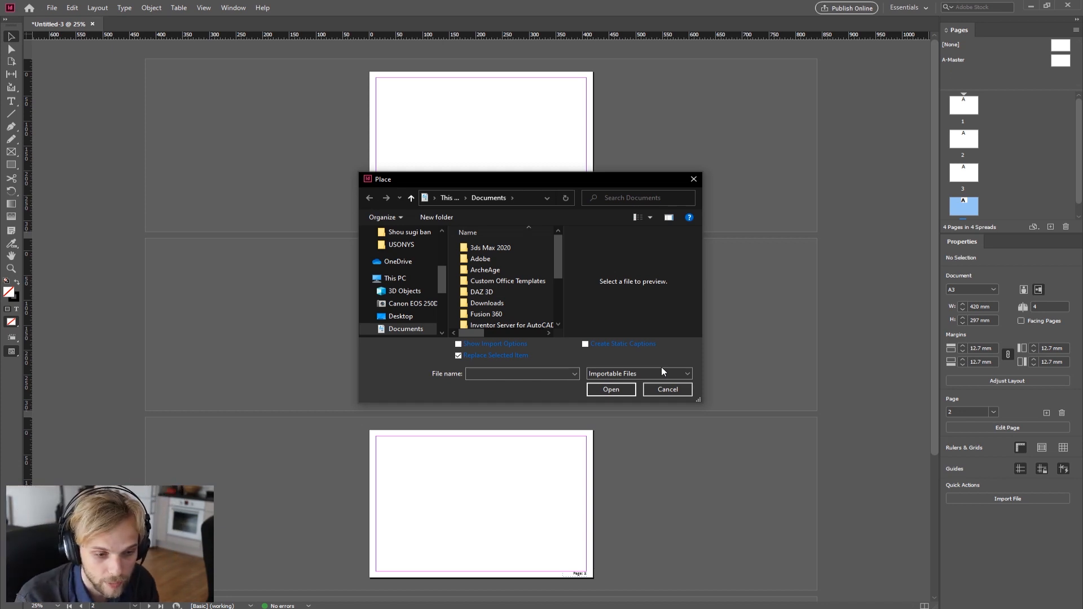
{"action": "left_click", "coordinate": [661, 391]}
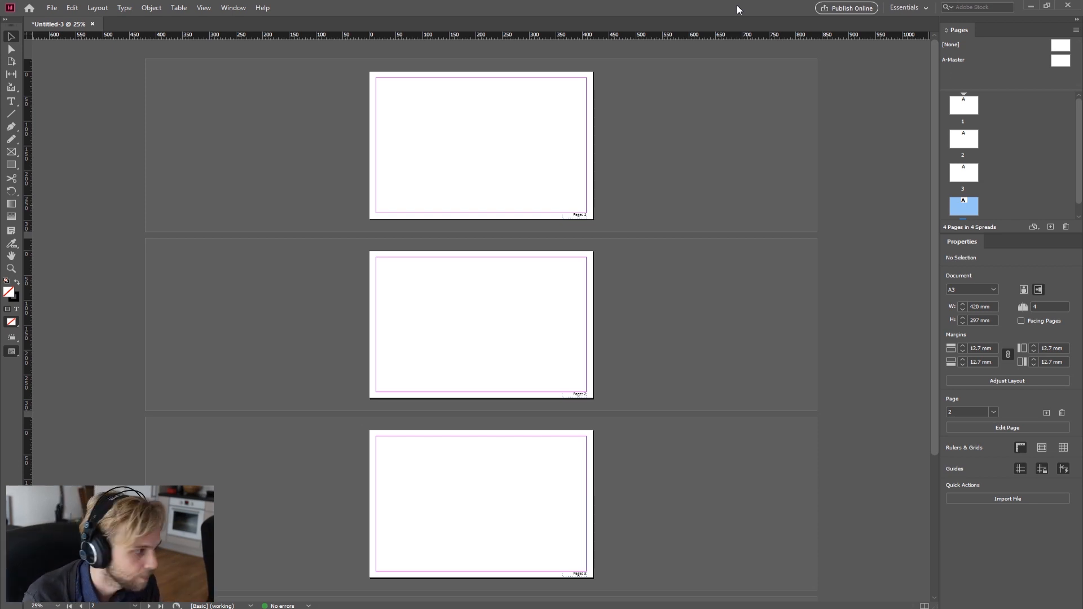
{"action": "scroll", "coordinate": [450, 126], "scroll_direction": "up", "scroll_amount": 2}
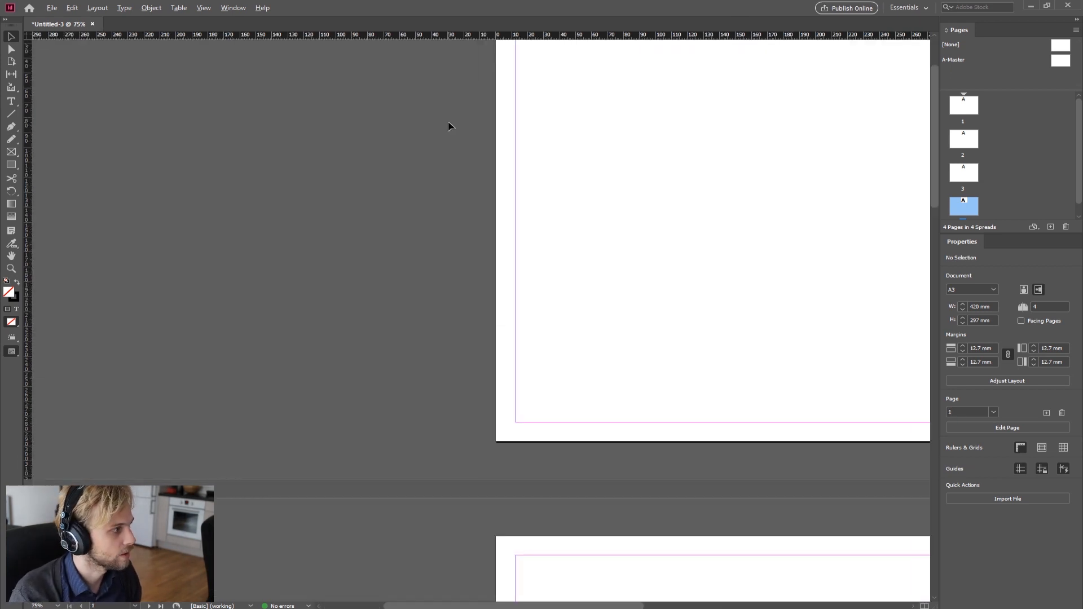
{"action": "scroll", "coordinate": [688, 214], "scroll_direction": "up", "scroll_amount": 2}
{"action": "left_click_drag", "start_coordinate": [564, 607], "coordinate": [643, 606]}
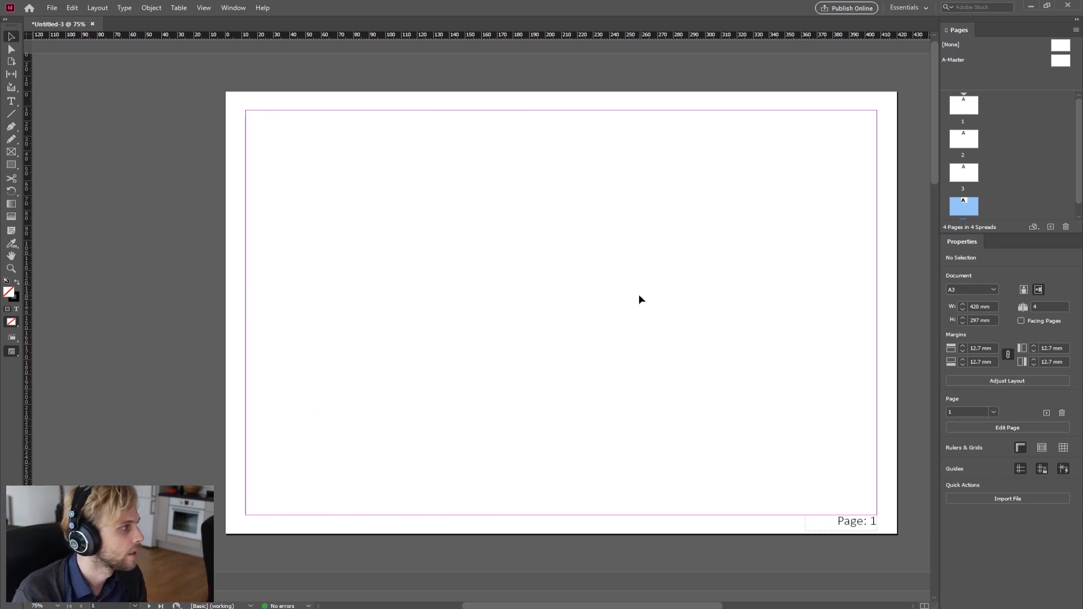
{"action": "key", "text": "ctrl+d"}
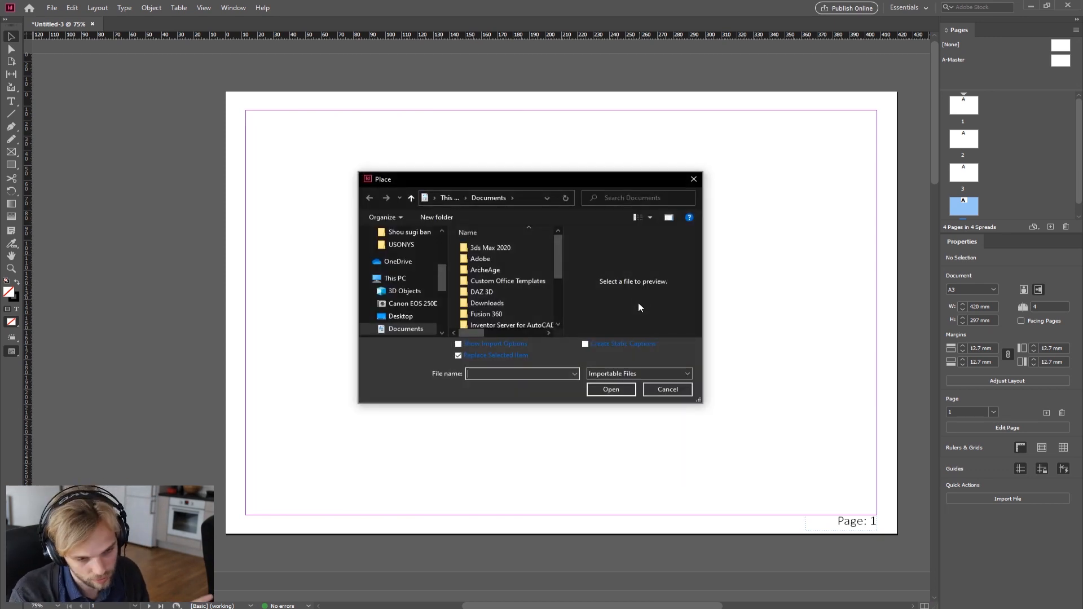
{"action": "left_click", "coordinate": [666, 389]}
{"action": "left_click", "coordinate": [51, 7]}
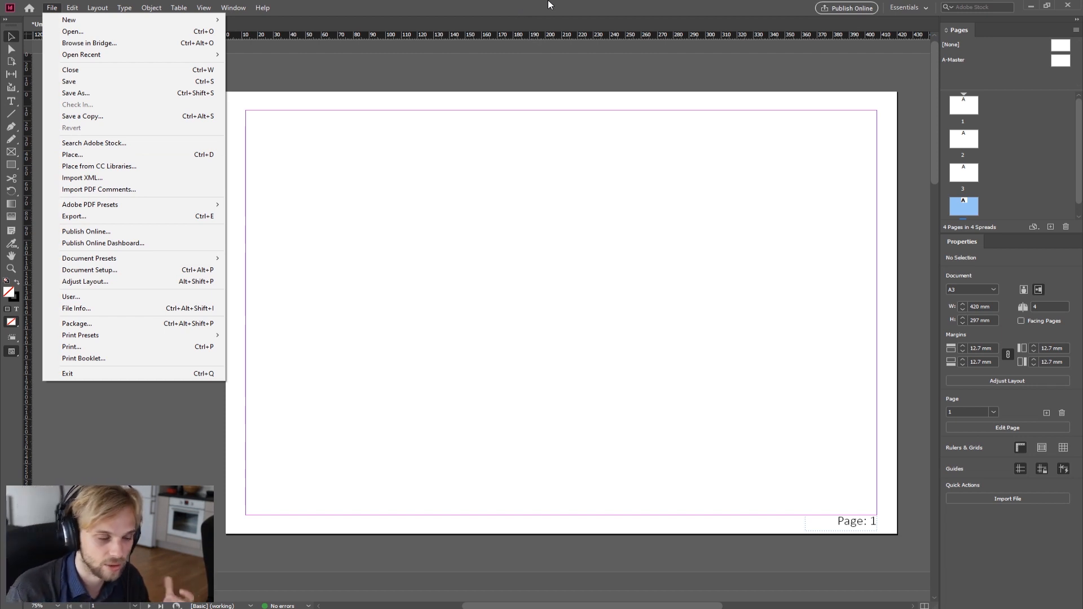
{"action": "left_click", "coordinate": [527, 5]}
Step: Drag the AADA01_Jpeg image from the desktop onto page 1 and move it to the page's top-left corner
{"action": "left_click", "coordinate": [1045, 7]}
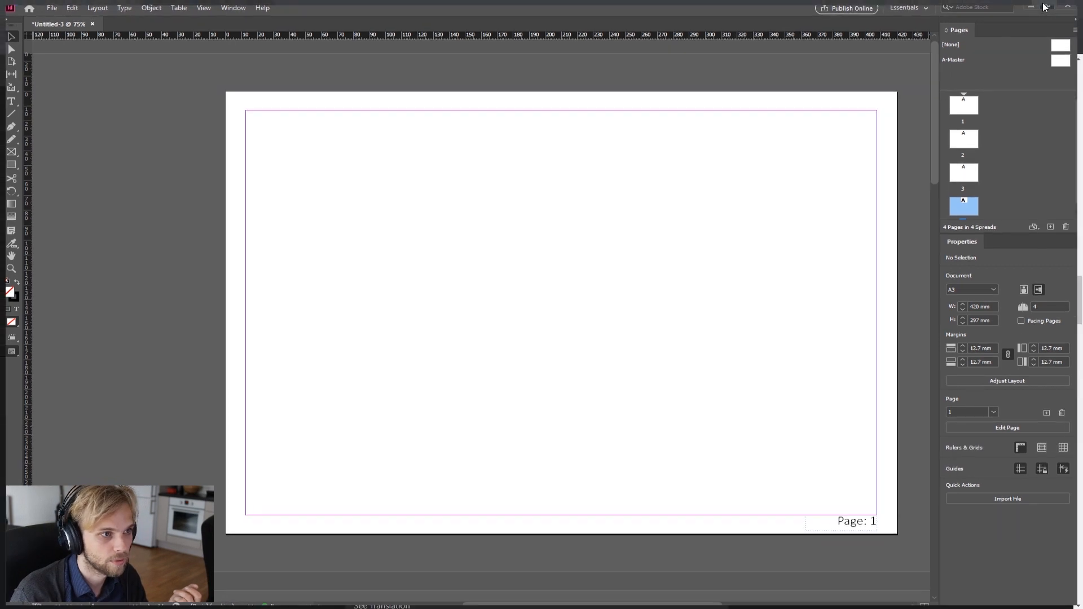
{"action": "left_click_drag", "start_coordinate": [12, 8], "coordinate": [336, 60]}
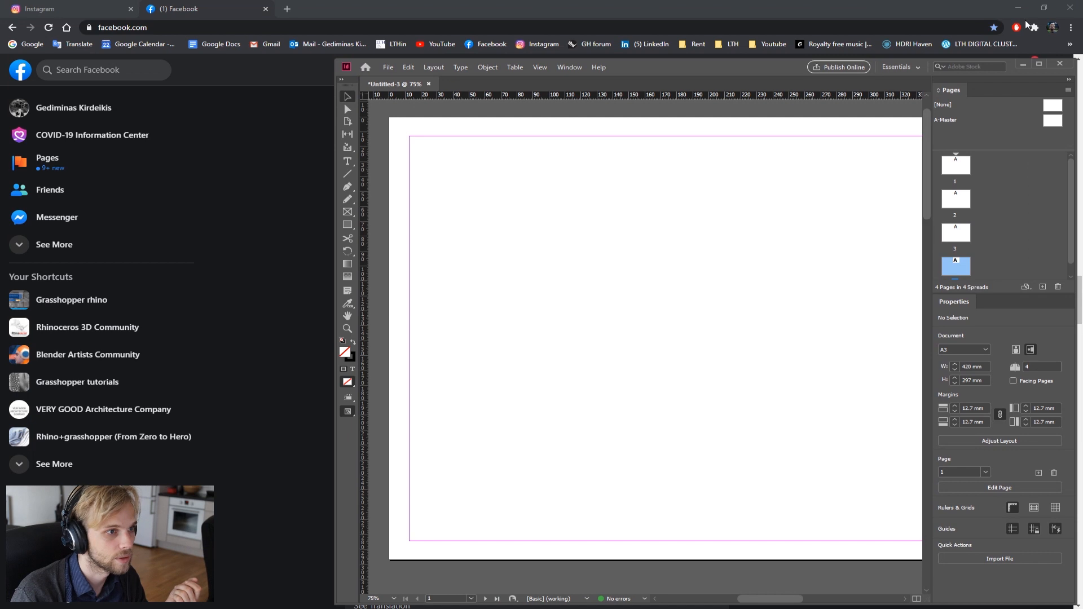
{"action": "left_click", "coordinate": [1070, 7]}
{"action": "left_click", "coordinate": [1038, 7]}
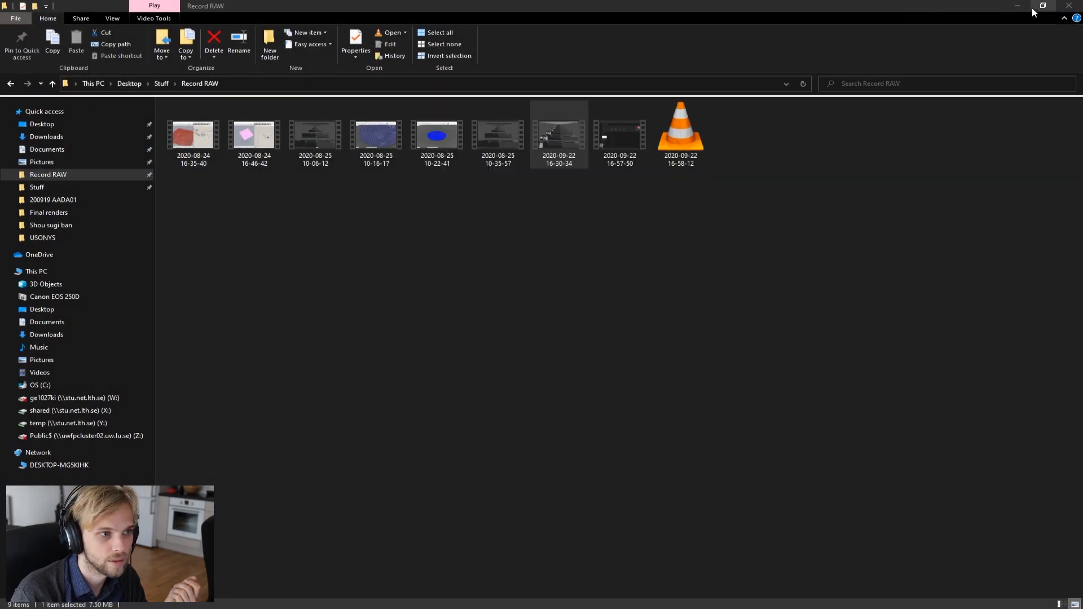
{"action": "left_click", "coordinate": [779, 66]}
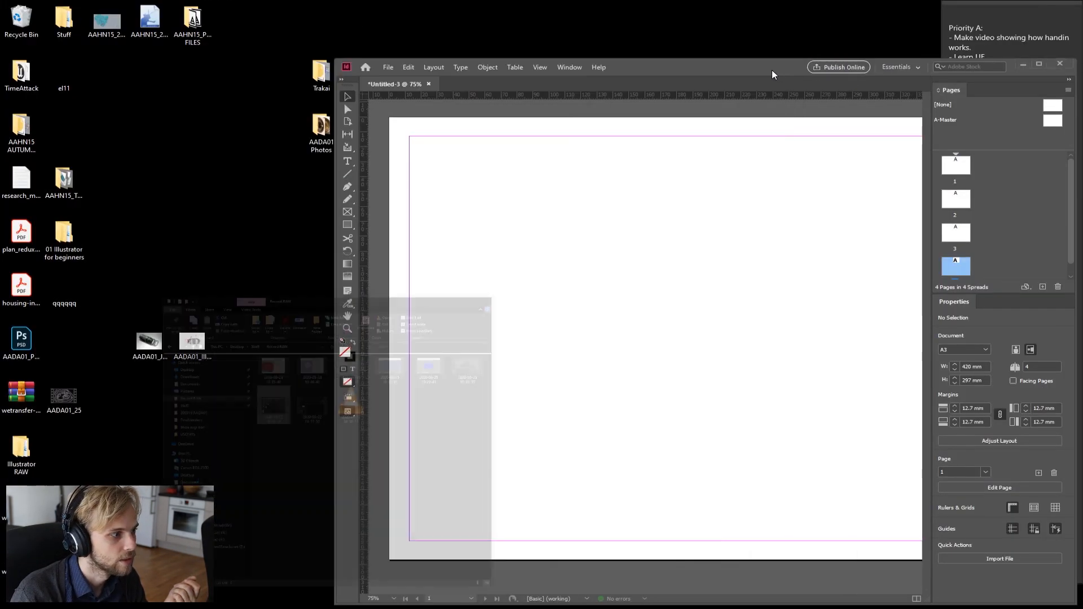
{"action": "left_click_drag", "start_coordinate": [145, 365], "coordinate": [646, 288]}
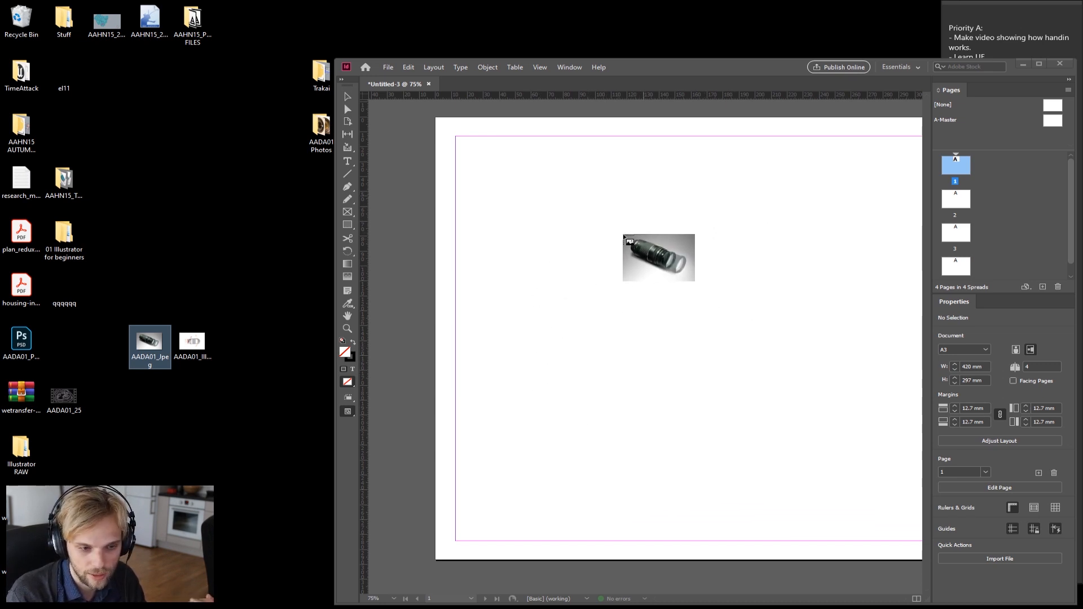
{"action": "left_click", "coordinate": [576, 216]}
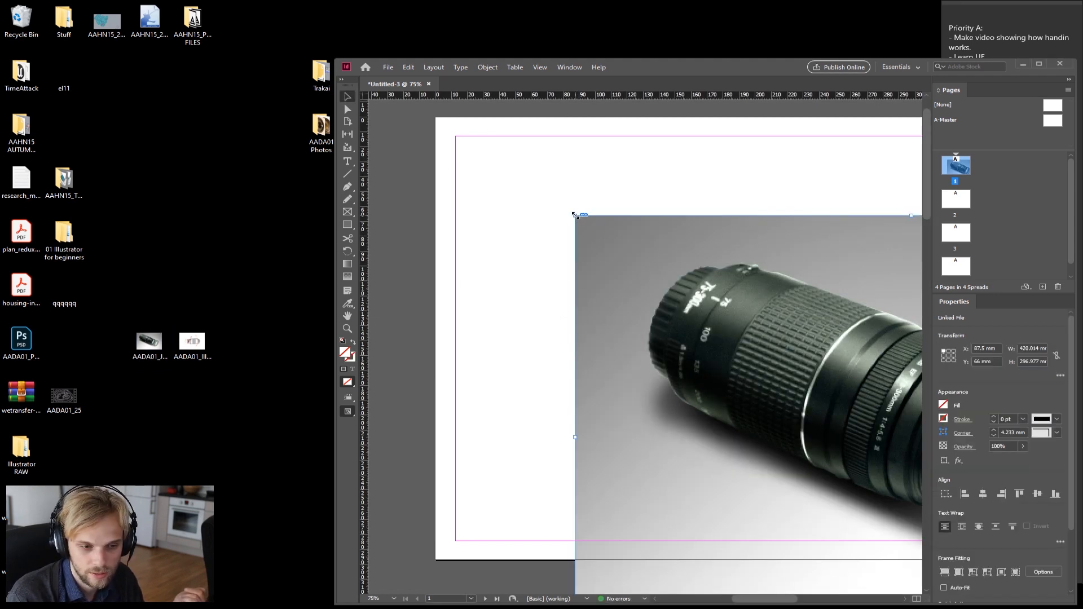
{"action": "left_click", "coordinate": [1040, 65]}
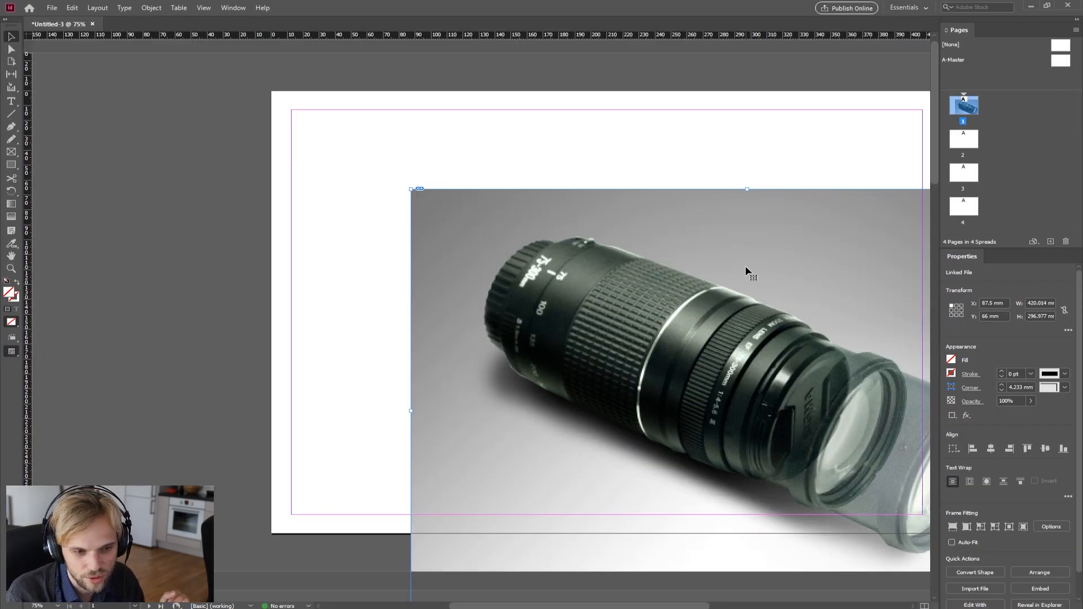
{"action": "left_click_drag", "start_coordinate": [760, 281], "coordinate": [674, 188]}
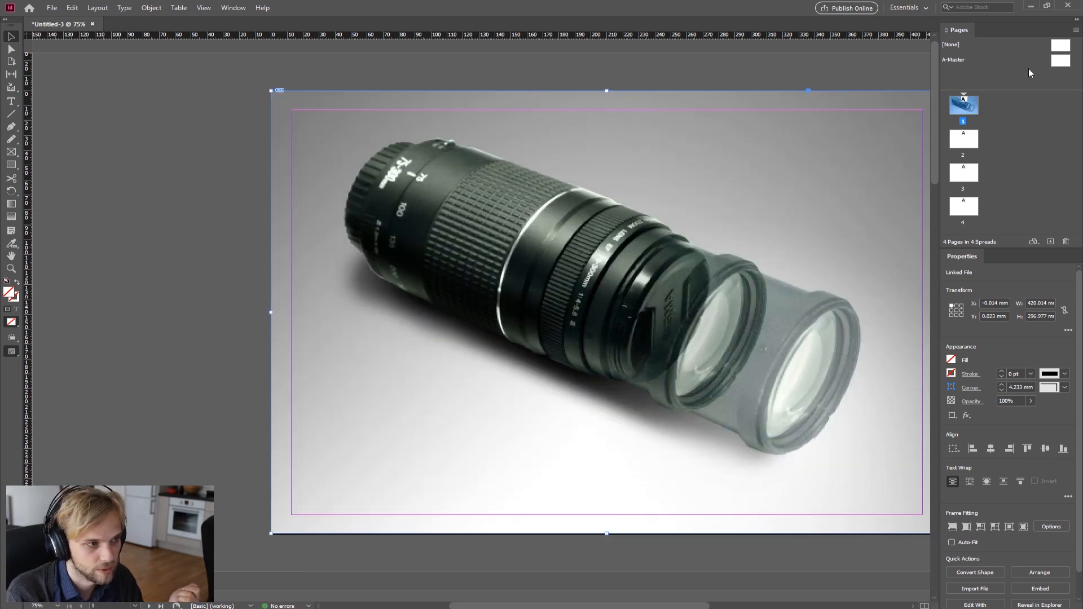
Step: Delete the placed lens image from page 1
{"action": "scroll", "coordinate": [771, 375], "scroll_direction": "down", "scroll_amount": 2}
{"action": "scroll", "coordinate": [675, 511], "scroll_direction": "up", "scroll_amount": 1}
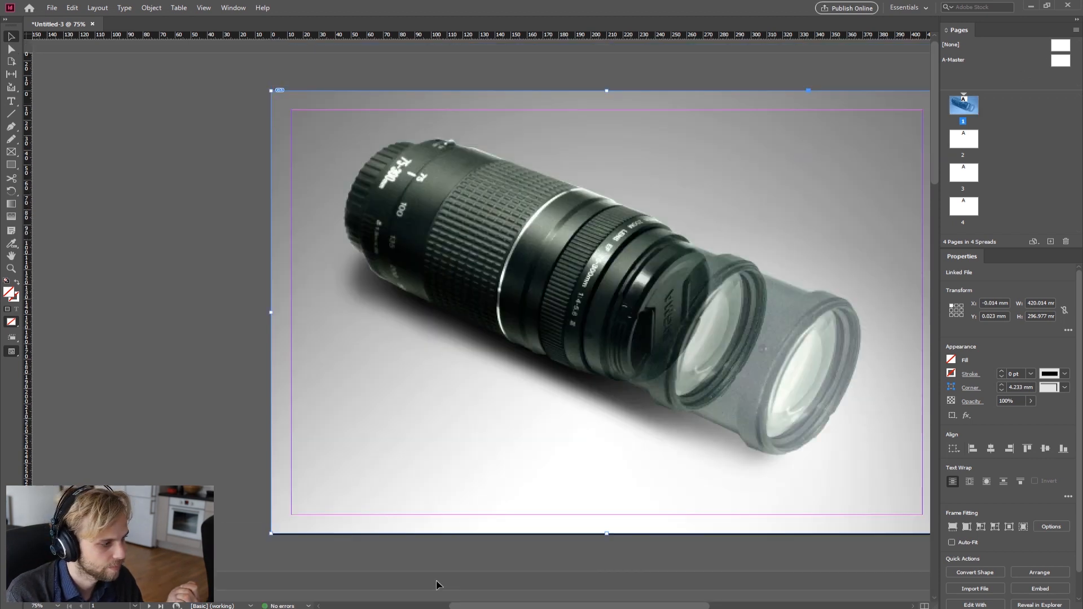
{"action": "left_click_drag", "start_coordinate": [506, 607], "coordinate": [532, 607]}
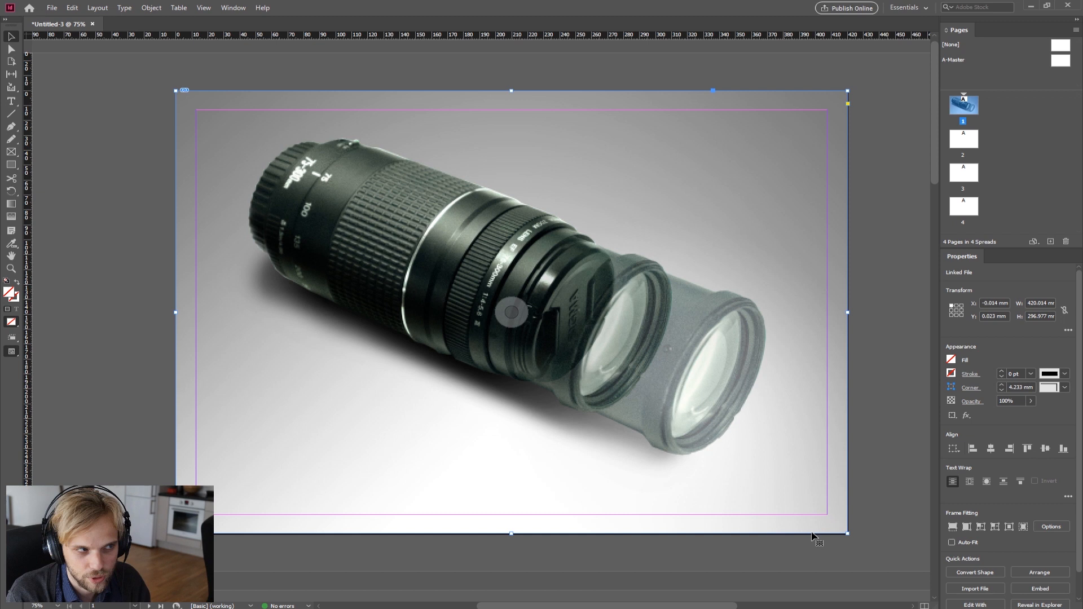
{"action": "mouse_move", "coordinate": [511, 533]}
{"action": "left_mouse_down"}
{"action": "mouse_move", "coordinate": [512, 484]}
{"action": "mouse_move", "coordinate": [518, 533]}
{"action": "left_mouse_up"}
{"action": "left_click", "coordinate": [740, 570]}
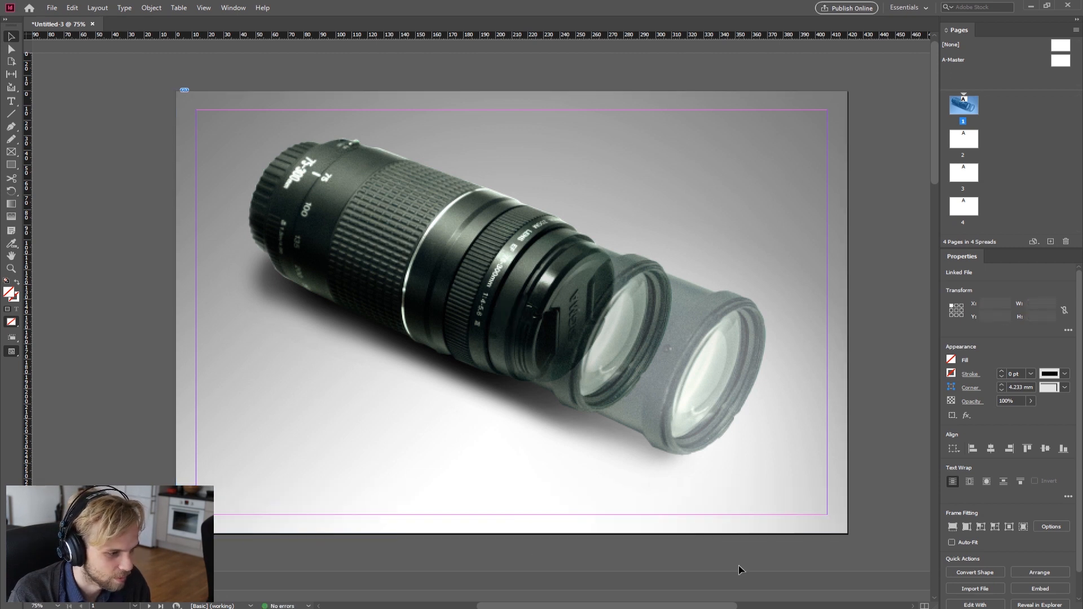
{"action": "left_click", "coordinate": [766, 435]}
{"action": "key", "text": "Delete"}
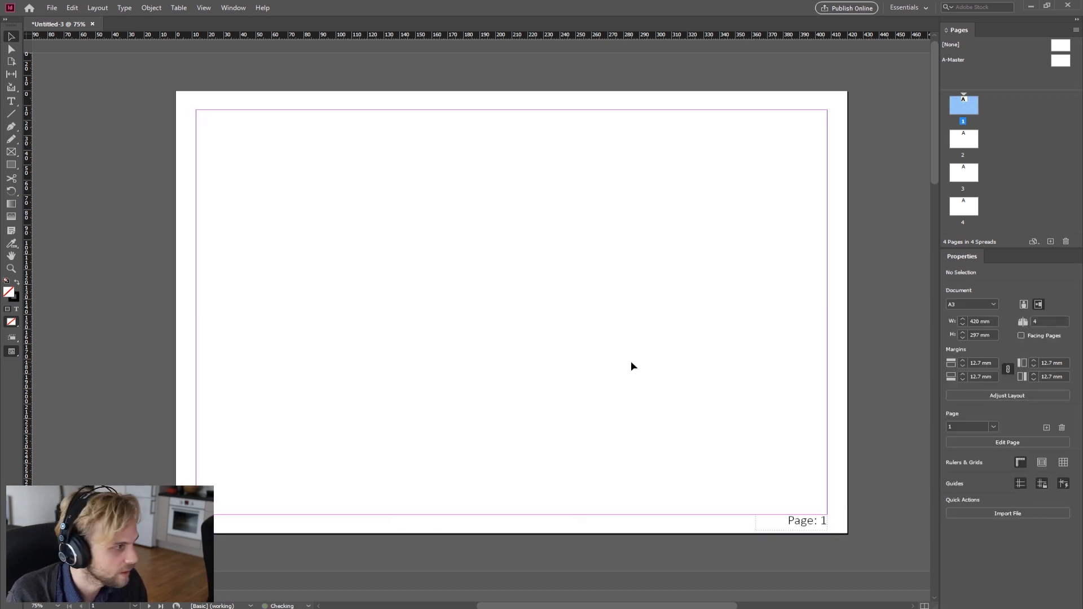
Step: Place the AADA01_Jpeg image from the Desktop onto page 1 so it covers the whole page
{"action": "left_click", "coordinate": [52, 8]}
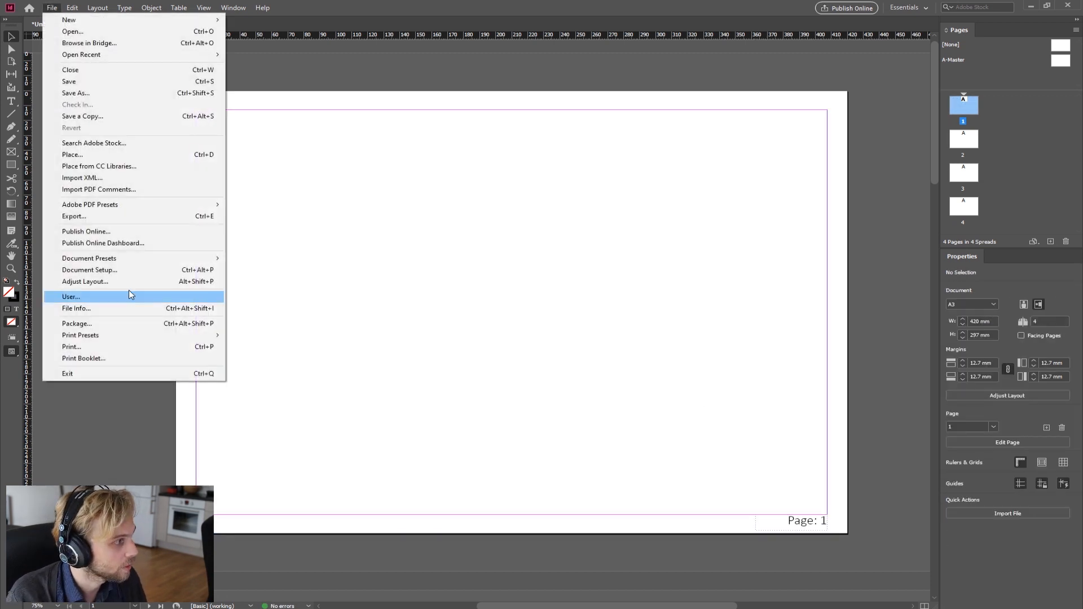
{"action": "left_click", "coordinate": [592, 5]}
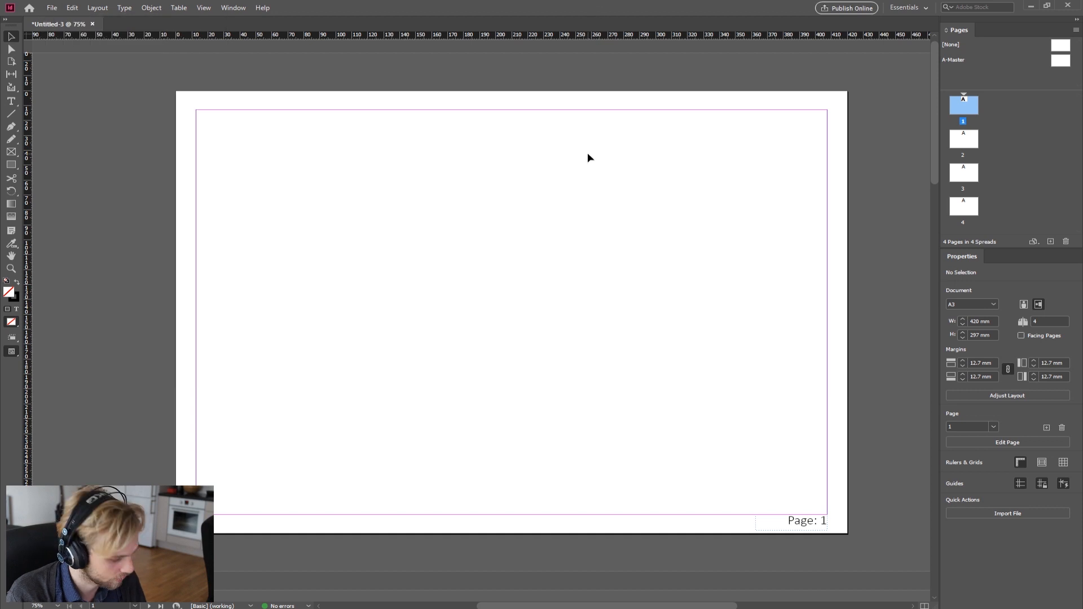
{"action": "key", "text": "ctrl+d"}
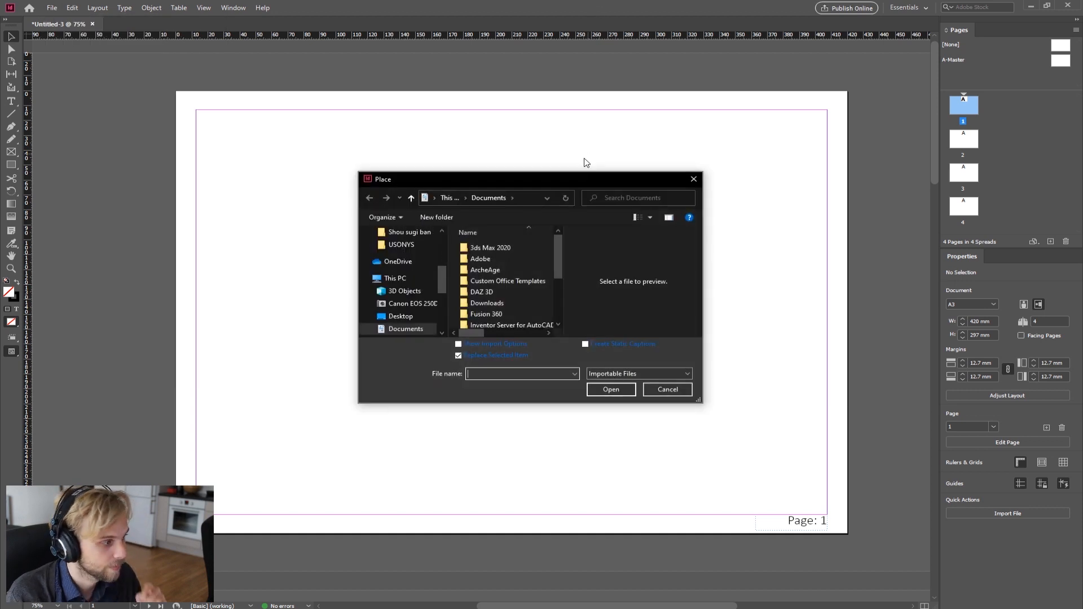
{"action": "scroll", "coordinate": [409, 289], "scroll_direction": "up", "scroll_amount": 3}
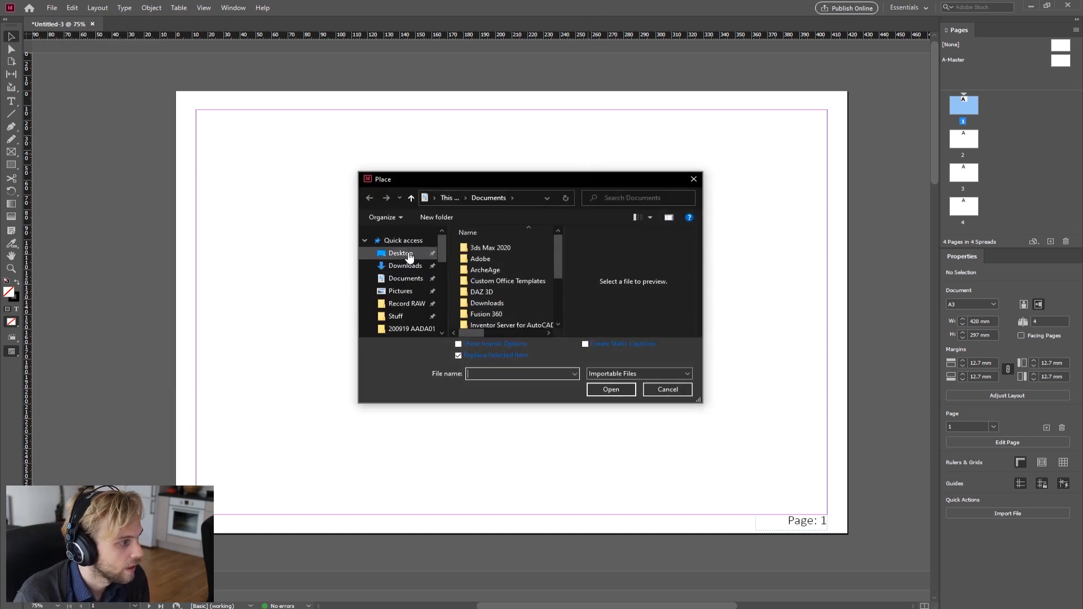
{"action": "left_click", "coordinate": [402, 254]}
{"action": "scroll", "coordinate": [535, 302], "scroll_direction": "down", "scroll_amount": 5}
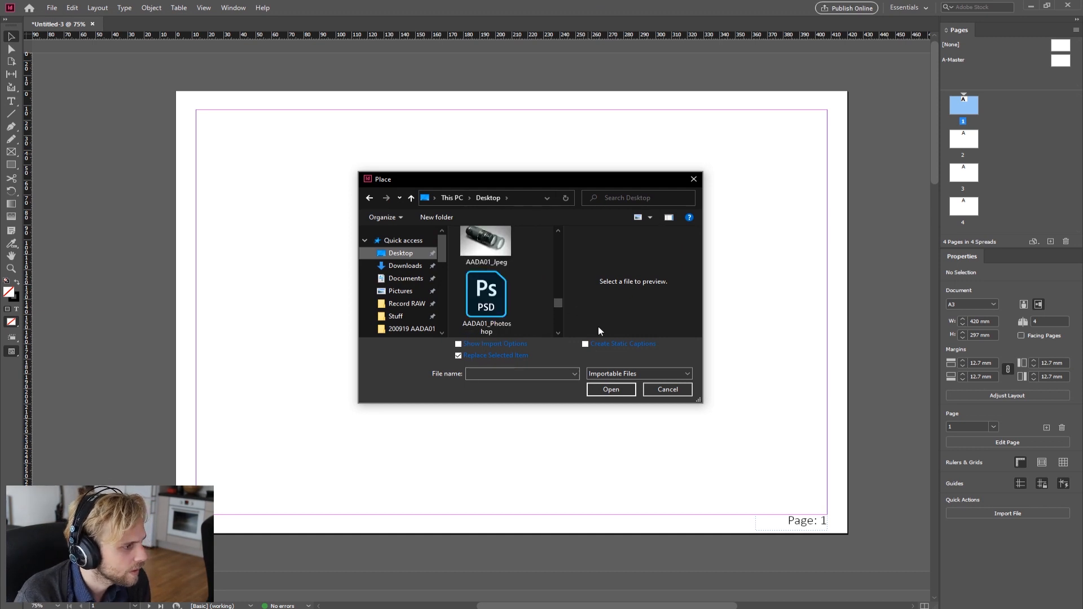
{"action": "left_click", "coordinate": [487, 246]}
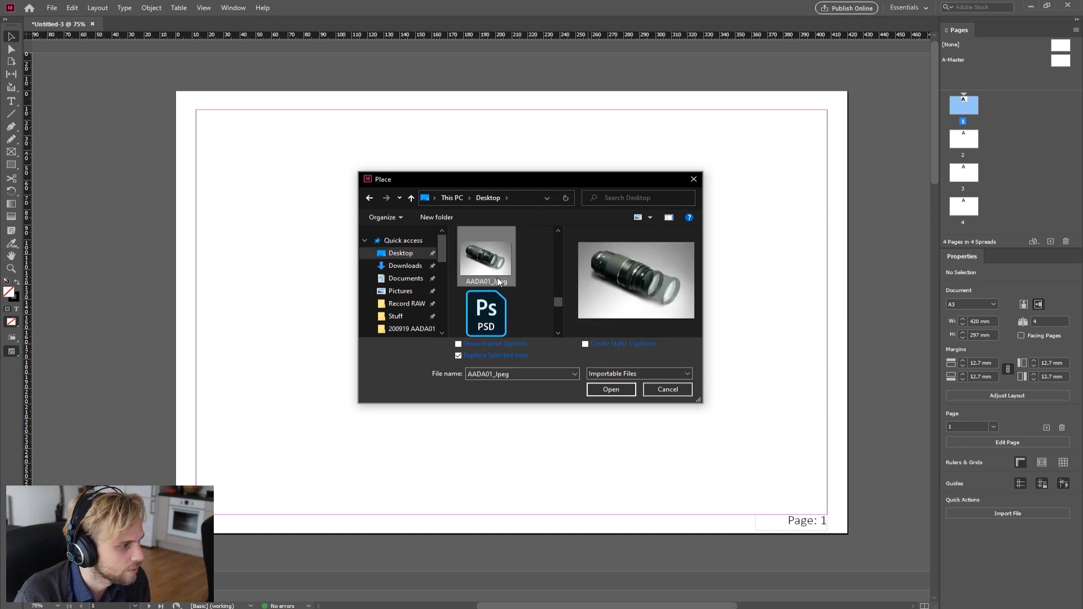
{"action": "left_click", "coordinate": [614, 394]}
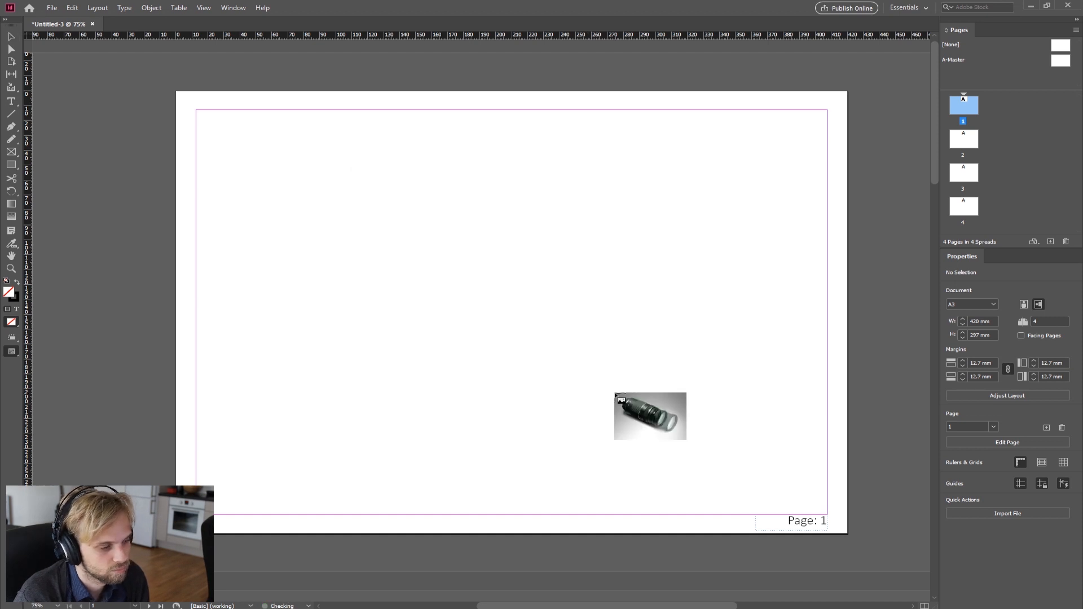
{"action": "left_click", "coordinate": [339, 179]}
{"action": "left_click_drag", "start_coordinate": [401, 308], "coordinate": [267, 230]}
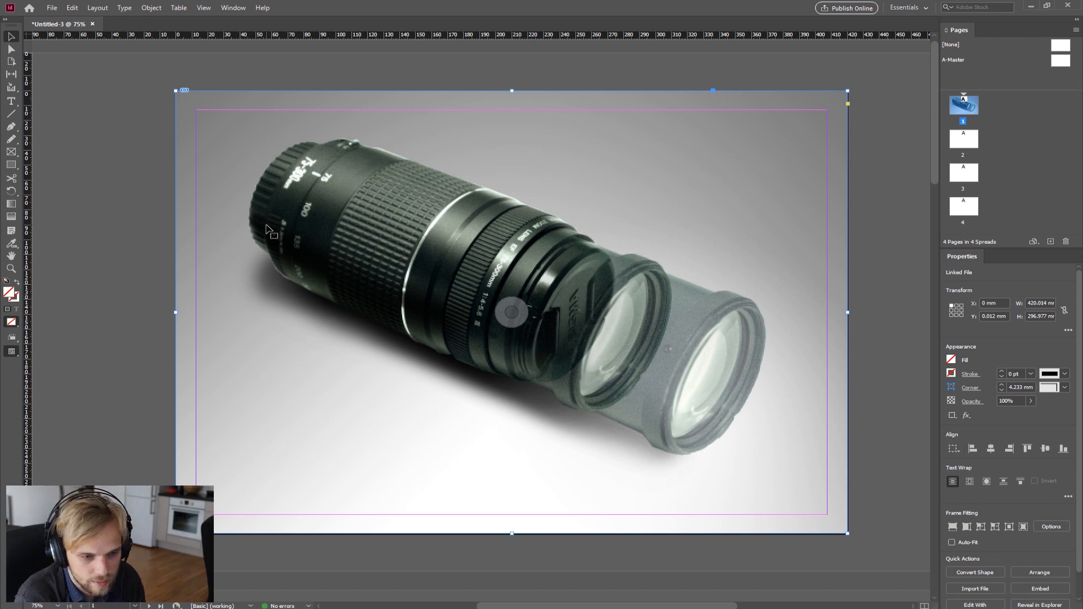
Step: Copy the lens image from page 1 and paste it in place on page 2
{"action": "scroll", "coordinate": [322, 237], "scroll_direction": "down", "scroll_amount": 2}
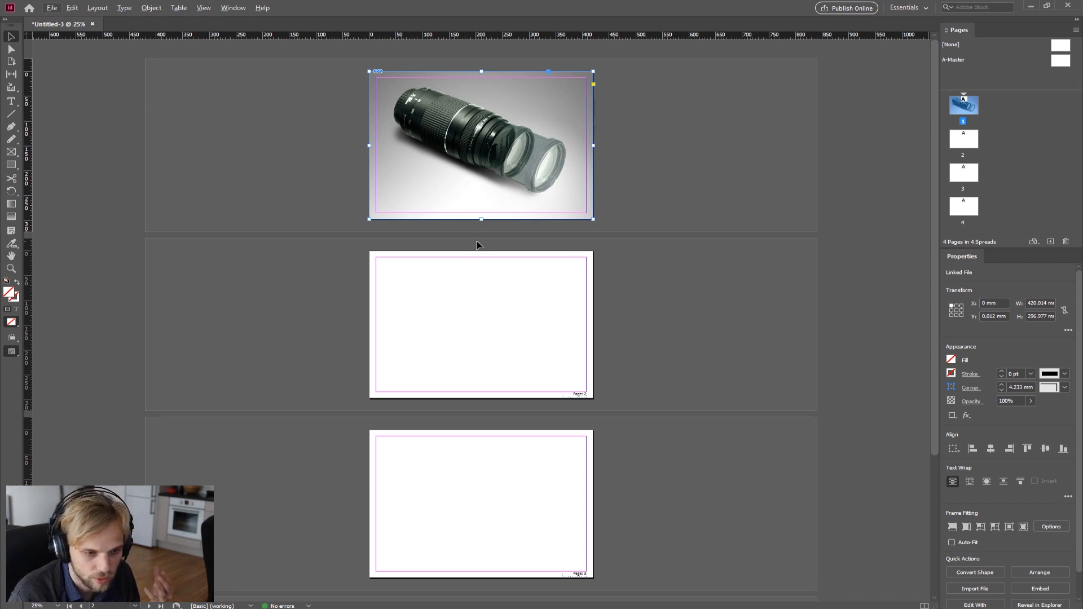
{"action": "scroll", "coordinate": [551, 256], "scroll_direction": "down", "scroll_amount": 4}
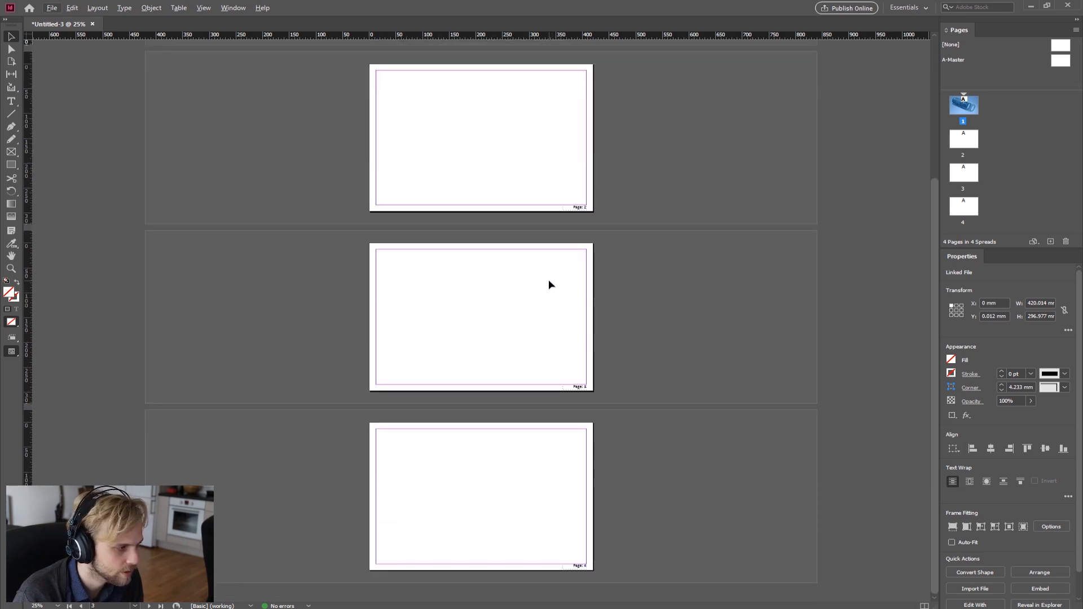
{"action": "scroll", "coordinate": [513, 338], "scroll_direction": "up", "scroll_amount": 4}
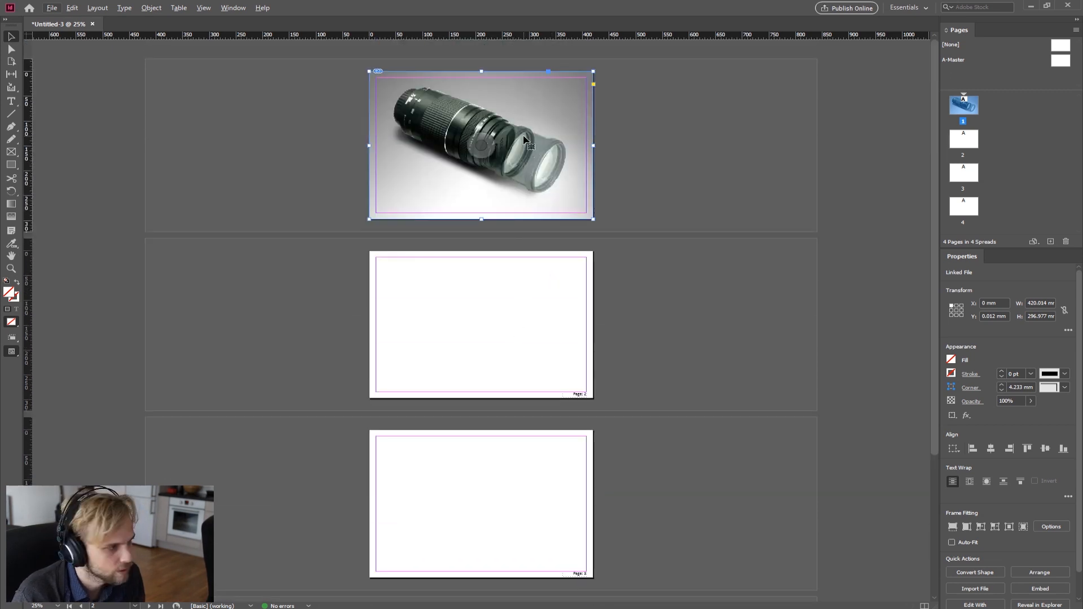
{"action": "left_click", "coordinate": [541, 317]}
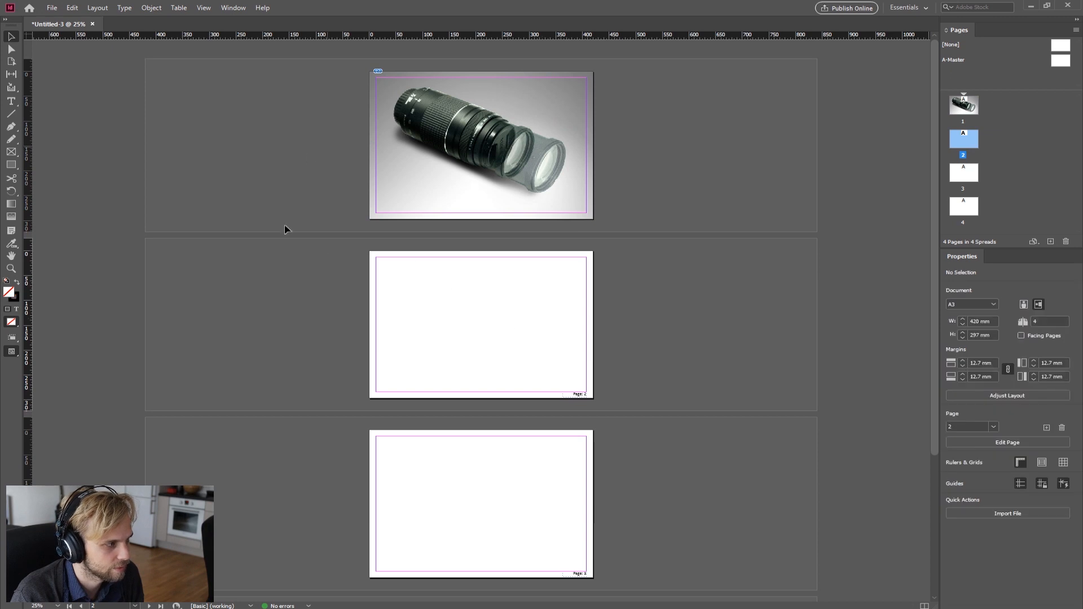
{"action": "left_click", "coordinate": [449, 200]}
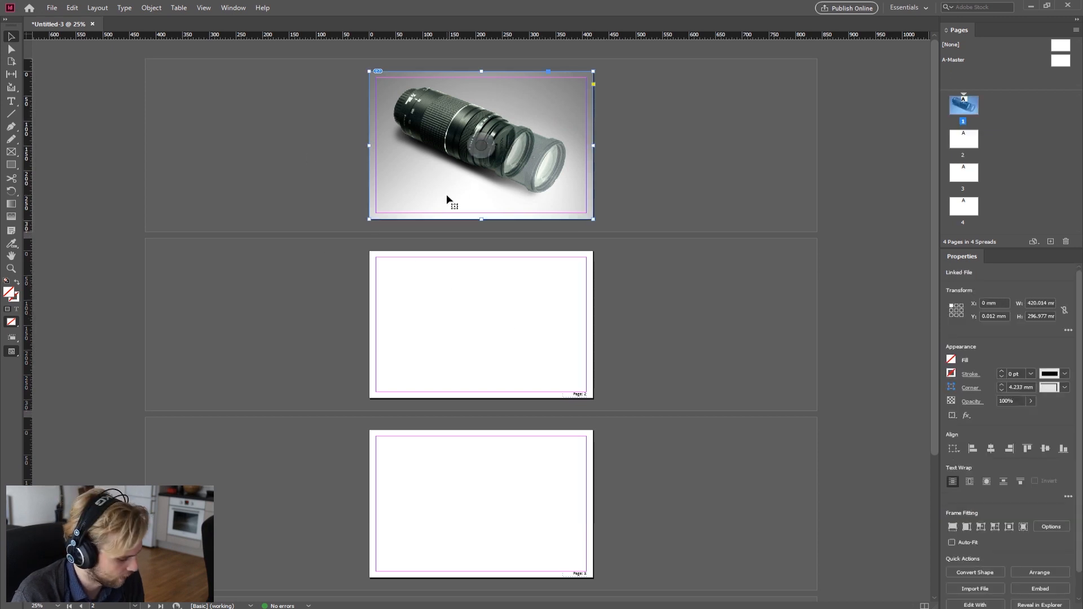
{"action": "key", "text": "ctrl+c"}
{"action": "left_click", "coordinate": [453, 299]}
{"action": "key", "text": "ctrl+alt+shift+v"}
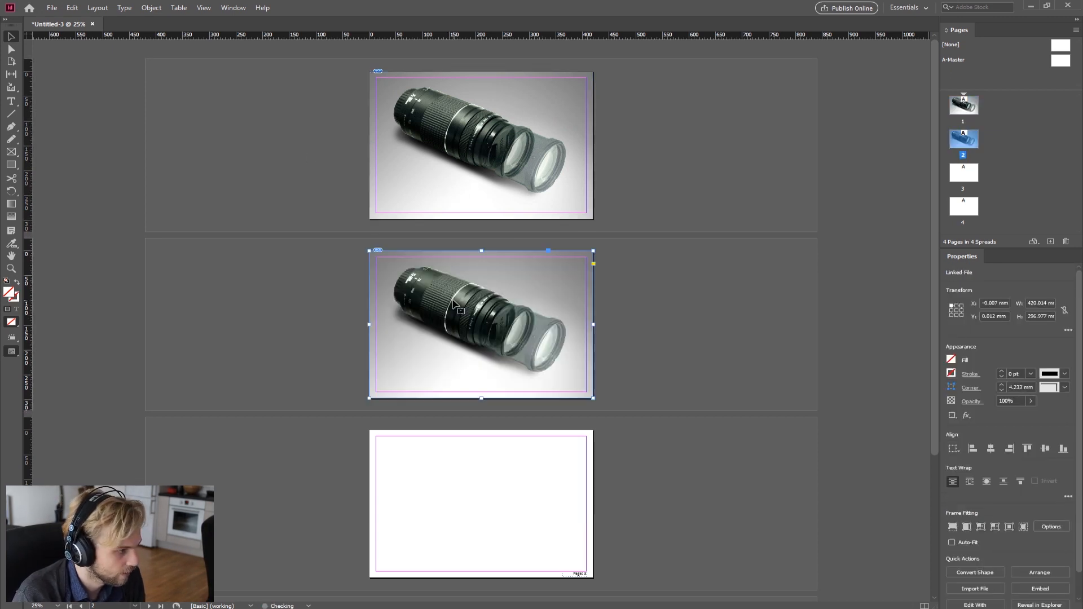
{"action": "left_click", "coordinate": [710, 283]}
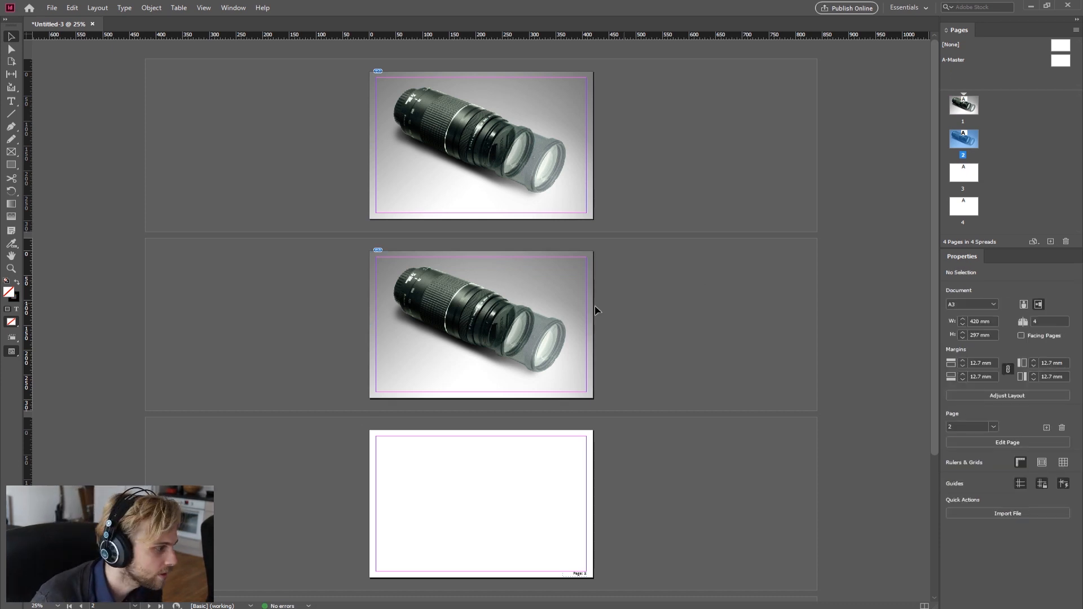
Step: Flip the page 2 lens image horizontally and move it back so it covers page 2
{"action": "left_click", "coordinate": [551, 296]}
{"action": "right_click", "coordinate": [551, 296]}
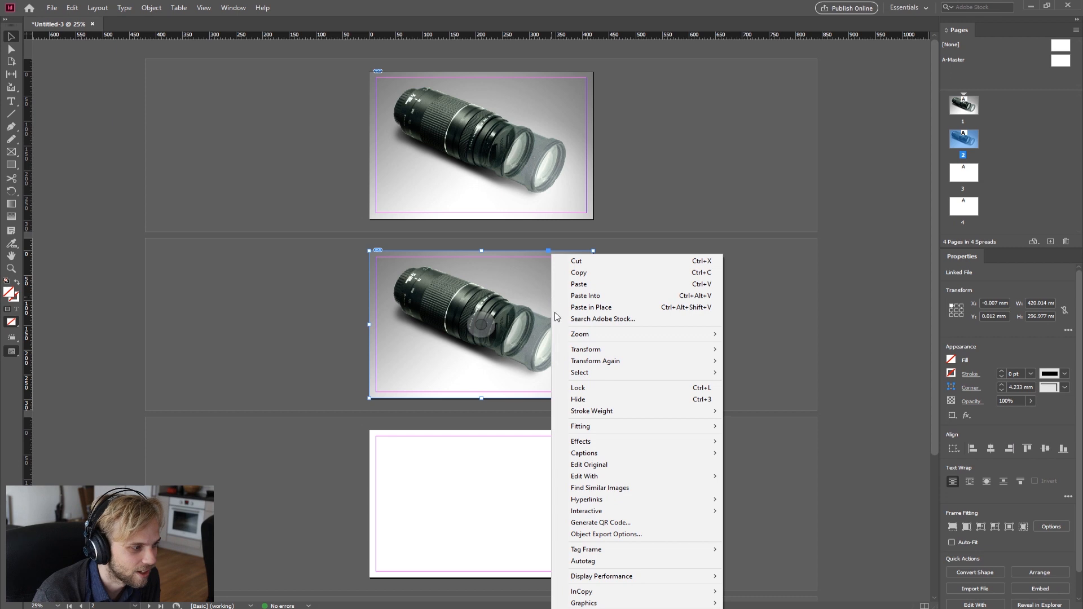
{"action": "mouse_move", "coordinate": [705, 353]}
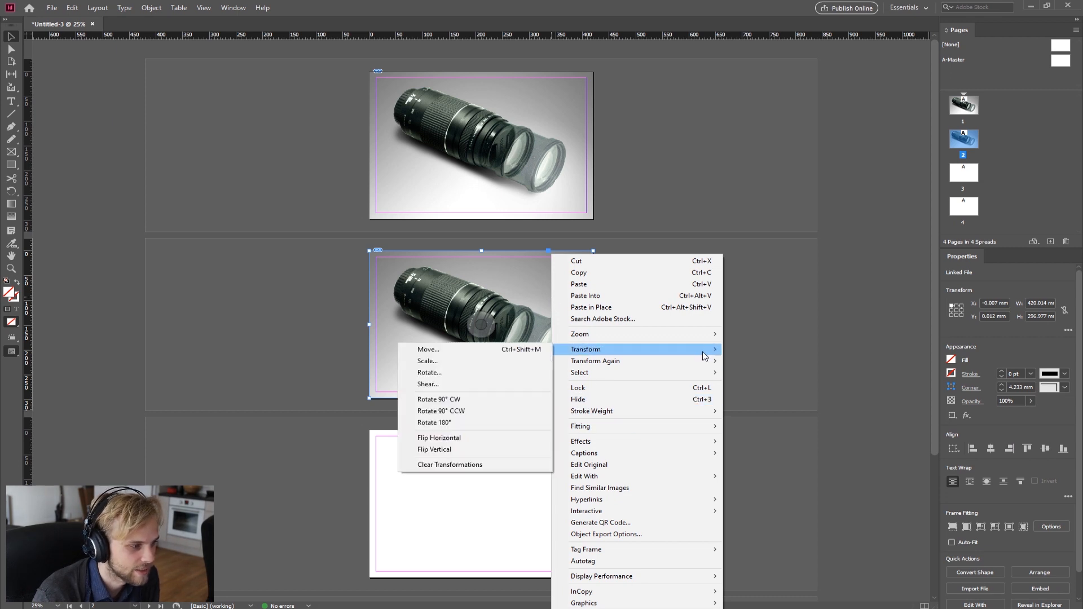
{"action": "left_click", "coordinate": [463, 437]}
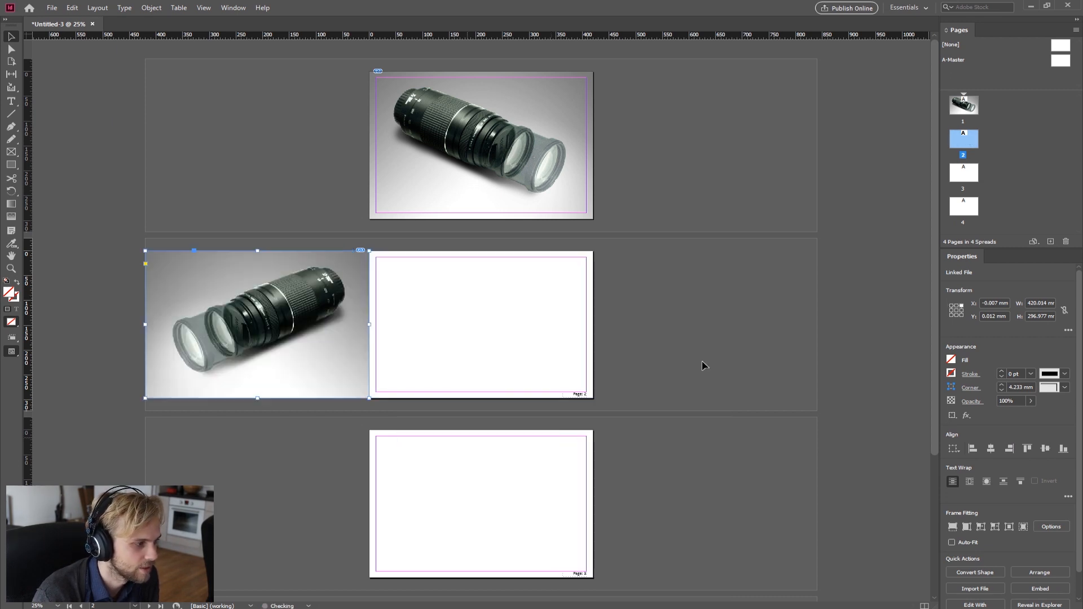
{"action": "left_click_drag", "start_coordinate": [322, 352], "coordinate": [540, 375]}
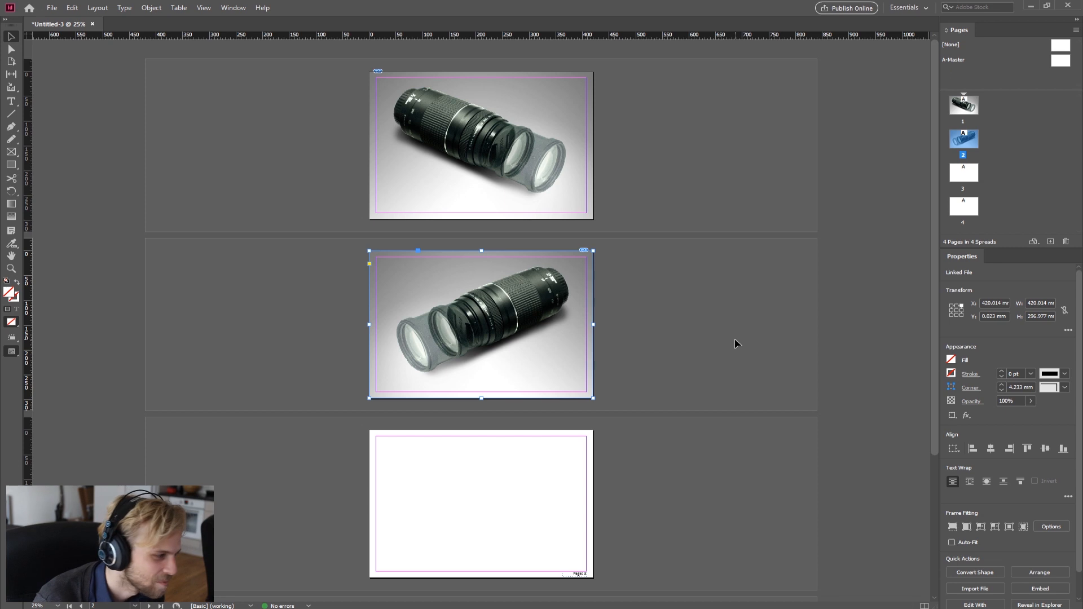
{"action": "left_click", "coordinate": [725, 314]}
{"action": "left_click", "coordinate": [533, 375]}
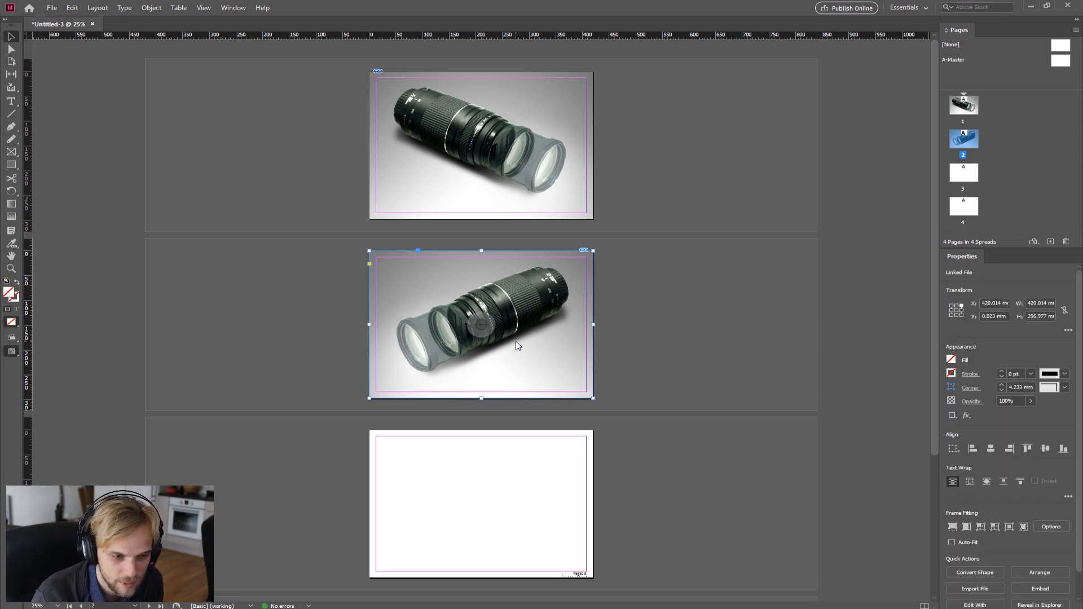
{"action": "right_click", "coordinate": [516, 345]}
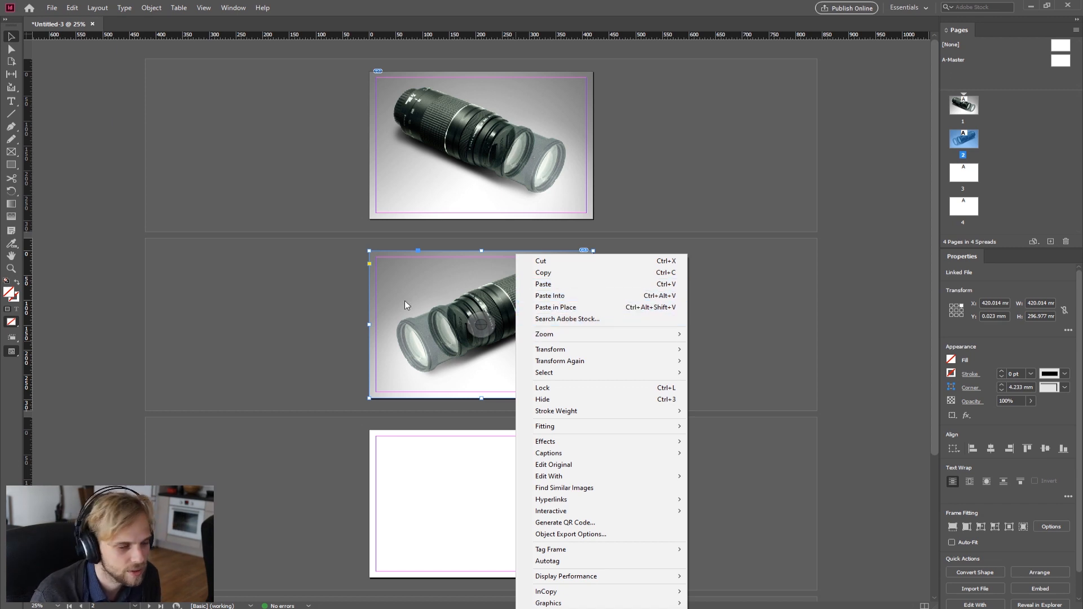
{"action": "key", "text": "Escape"}
{"action": "left_click", "coordinate": [198, 275]}
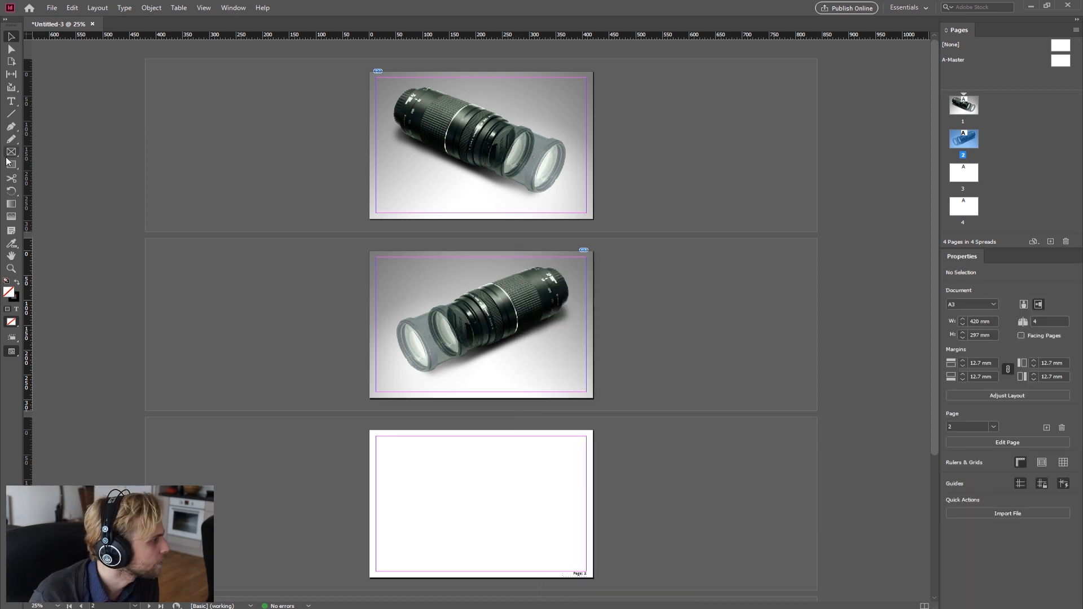
Step: Draw a rectangle frame about 220 × 140 mm near the top-left of page 3
{"action": "left_click", "coordinate": [11, 156]}
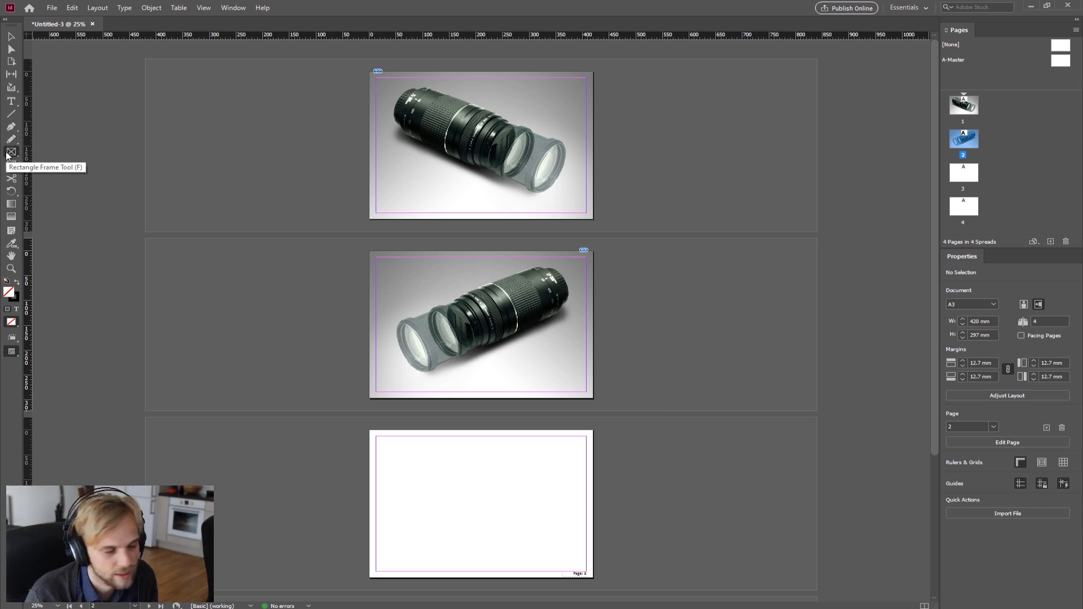
{"action": "left_click_drag", "start_coordinate": [402, 451], "coordinate": [520, 520]}
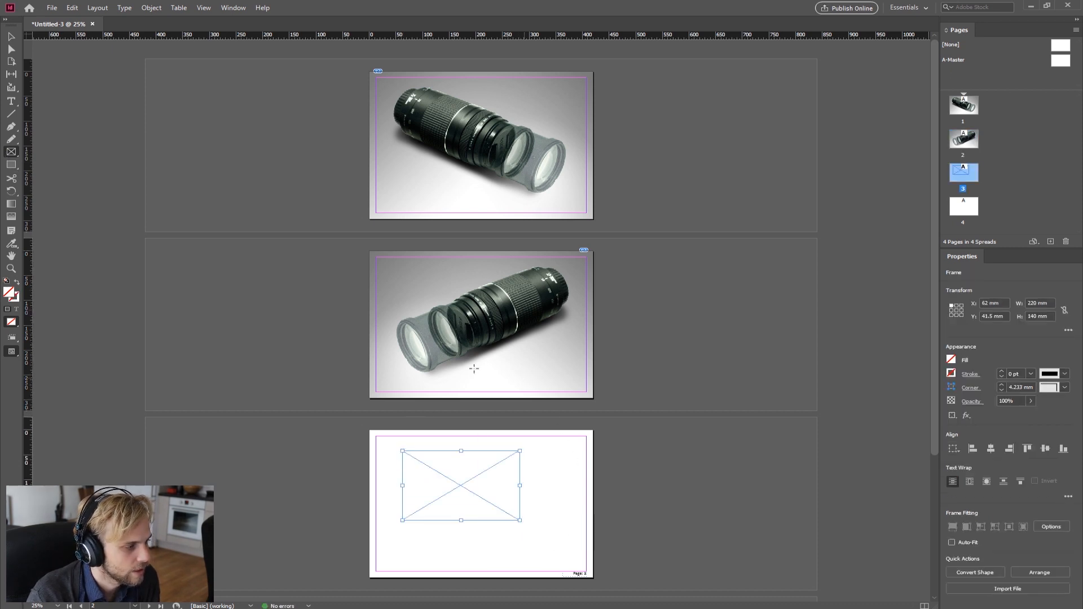
Step: Copy the page 2 lens image, paste it into the page 3 frame, and move the frame to about X 88 mm, Y 78.5 mm
{"action": "left_click", "coordinate": [11, 36]}
{"action": "left_click", "coordinate": [415, 287]}
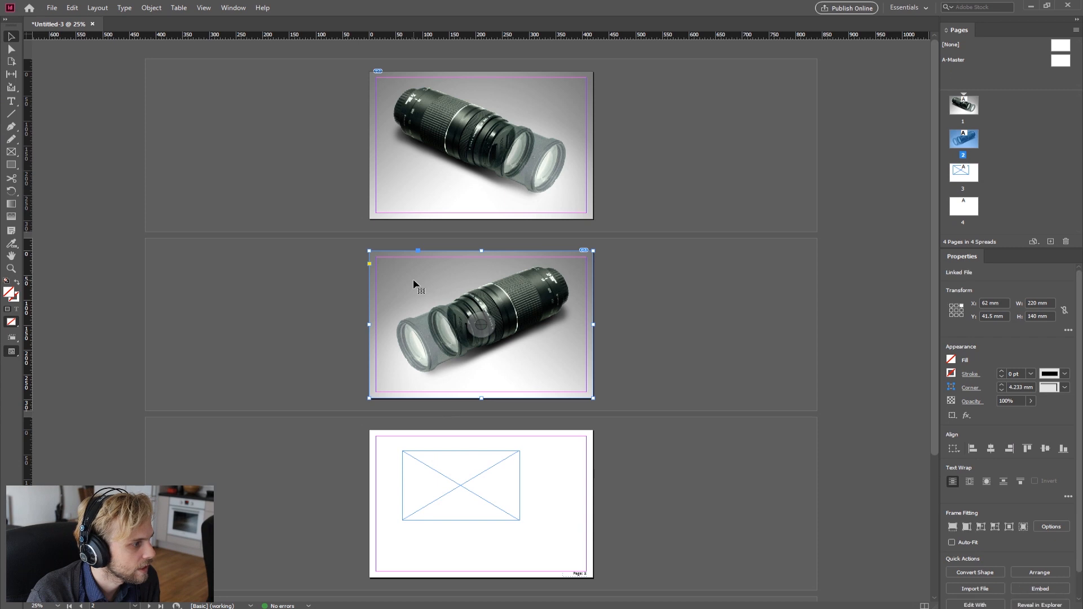
{"action": "right_click", "coordinate": [415, 281]}
{"action": "left_click", "coordinate": [446, 273]}
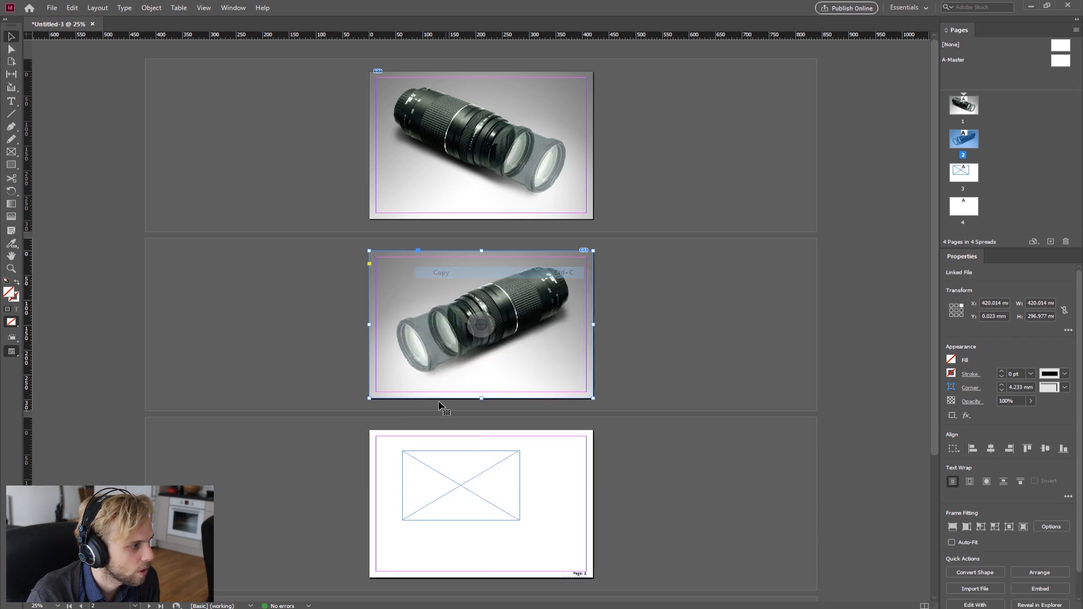
{"action": "left_click", "coordinate": [473, 456]}
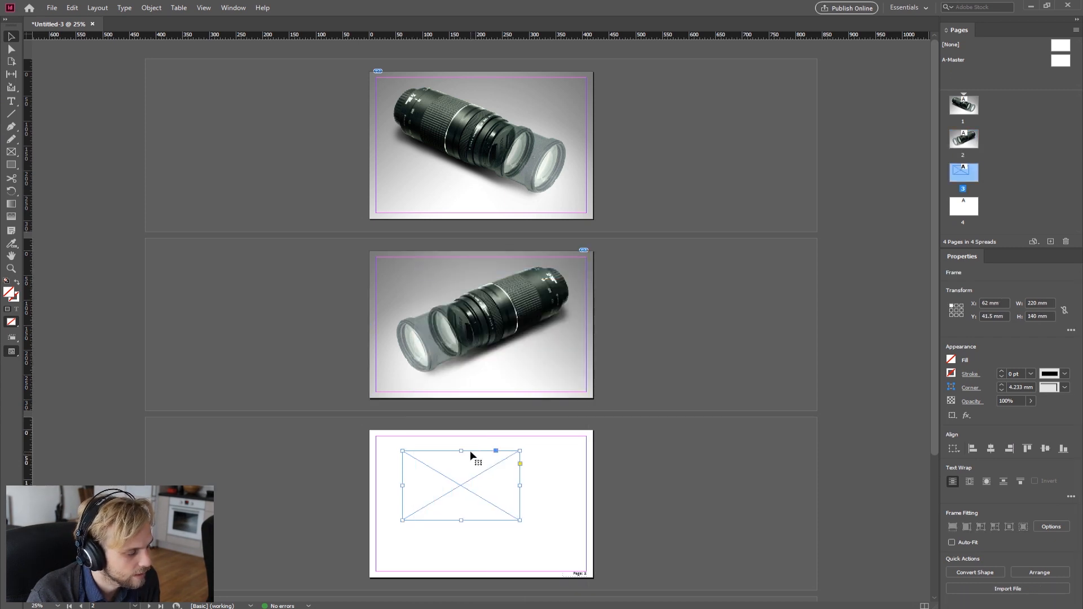
{"action": "right_click", "coordinate": [472, 455]}
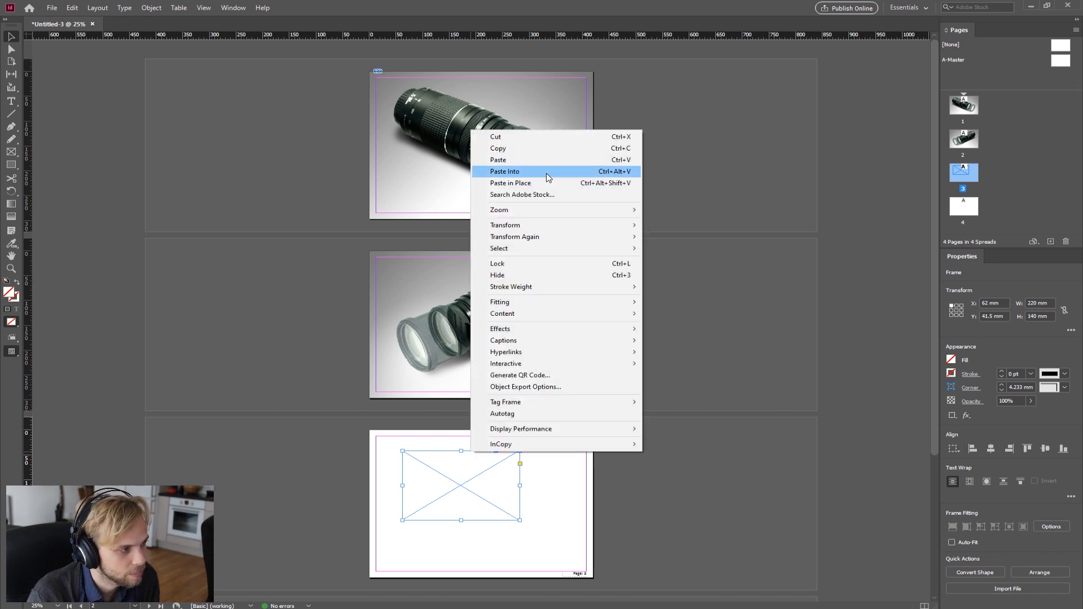
{"action": "left_click", "coordinate": [505, 172]}
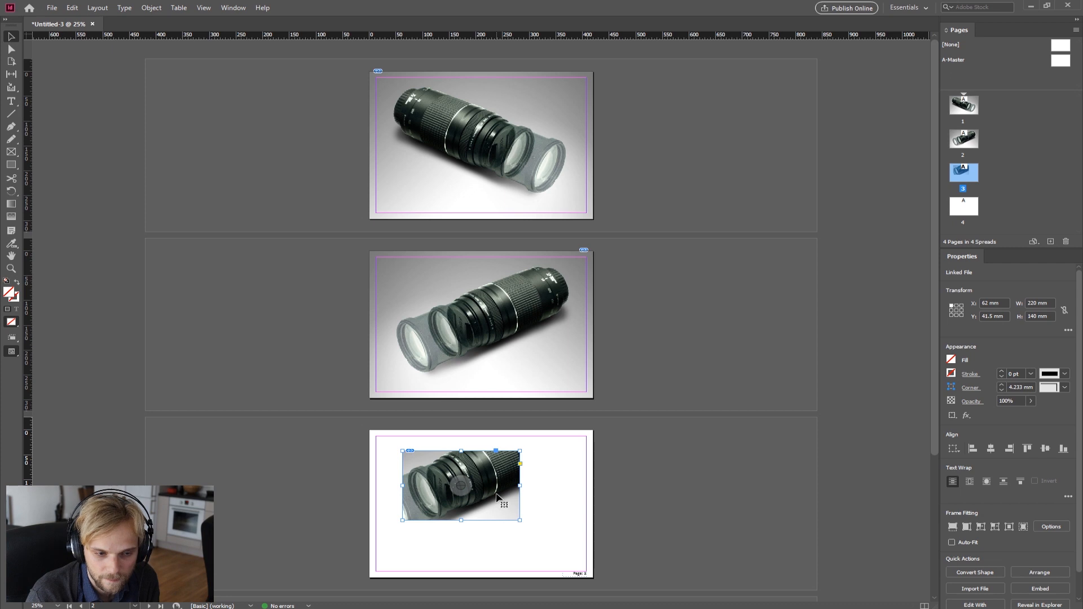
{"action": "left_click_drag", "start_coordinate": [497, 496], "coordinate": [500, 496]}
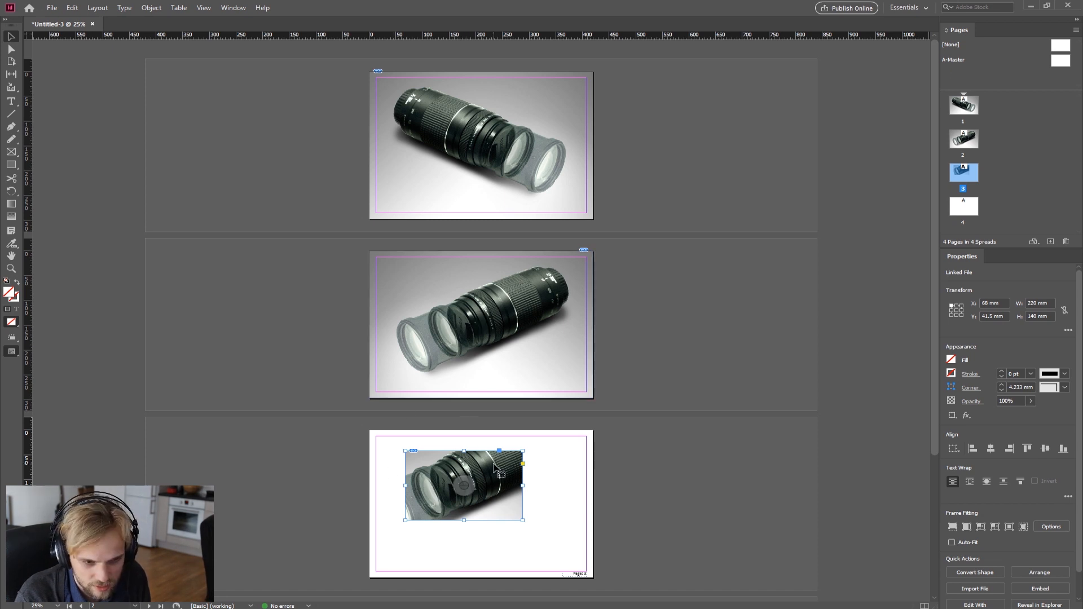
{"action": "left_click_drag", "start_coordinate": [484, 475], "coordinate": [502, 510]}
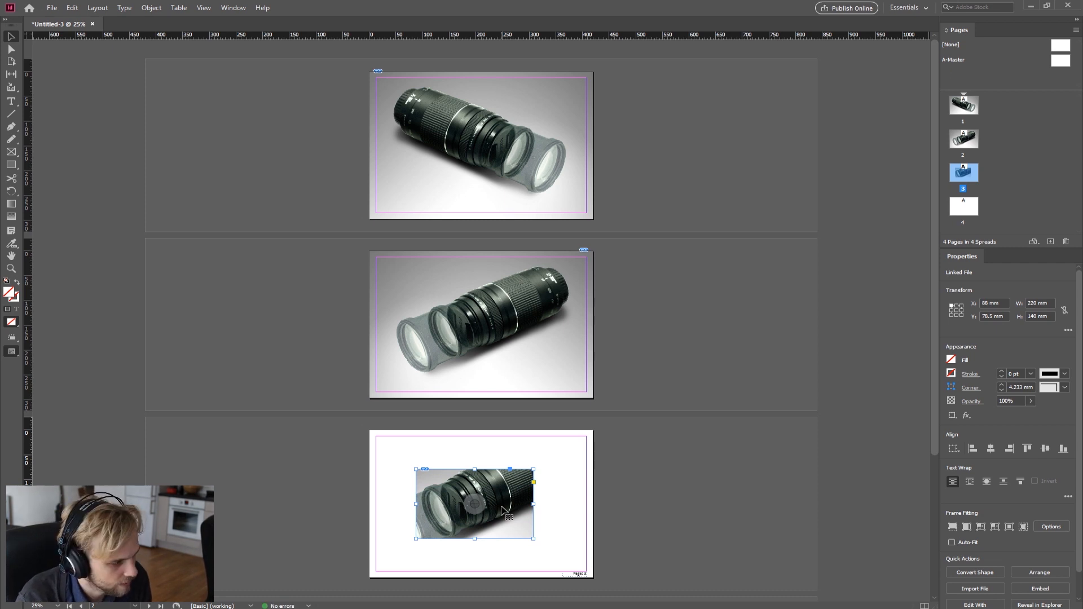
Step: Cut the framed lens image from page 3 and paste it back onto the page
{"action": "key", "text": "Delete"}
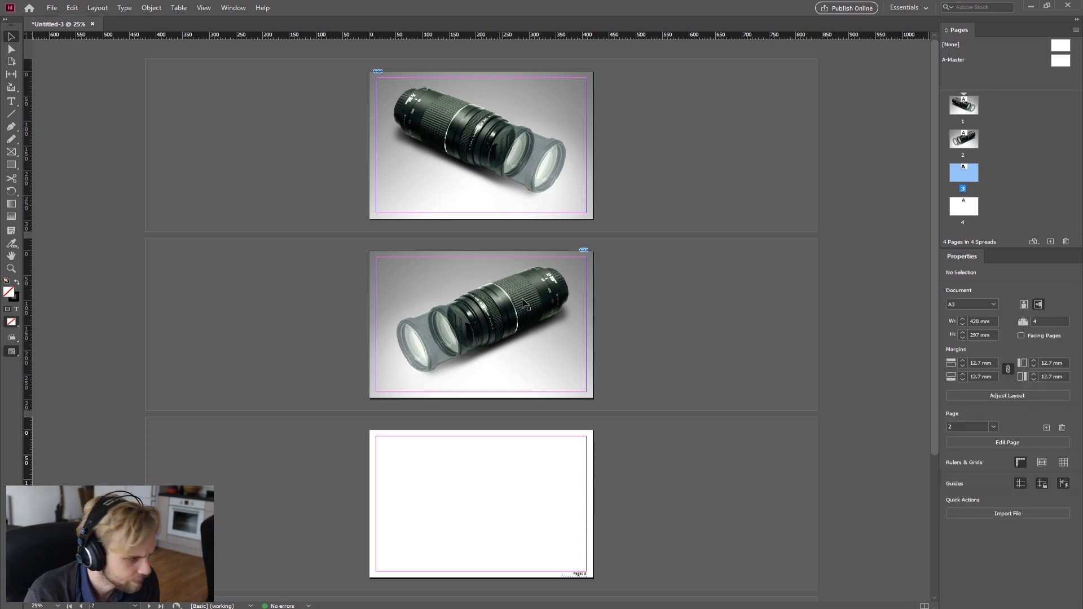
{"action": "left_click", "coordinate": [522, 295]}
{"action": "right_click", "coordinate": [522, 295]}
{"action": "mouse_move", "coordinate": [610, 338]}
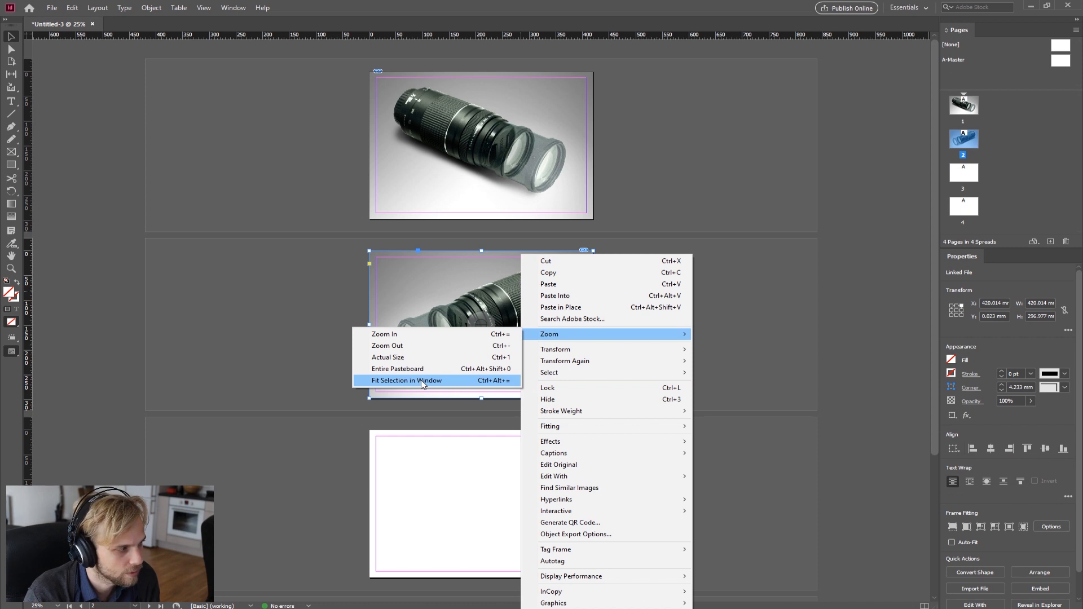
{"action": "left_click", "coordinate": [440, 484]}
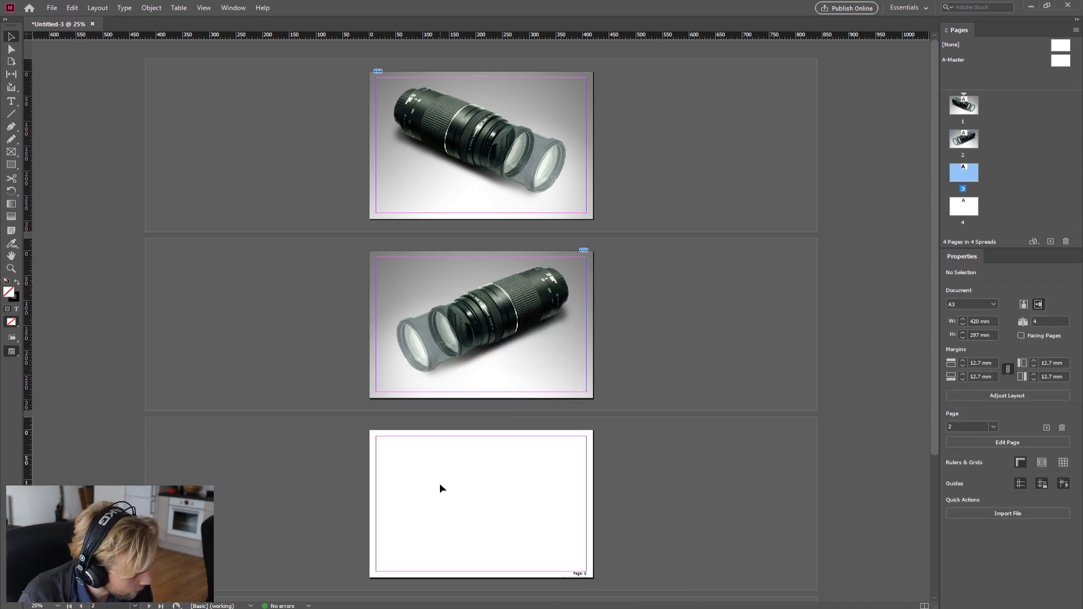
{"action": "key", "text": "ctrl+v"}
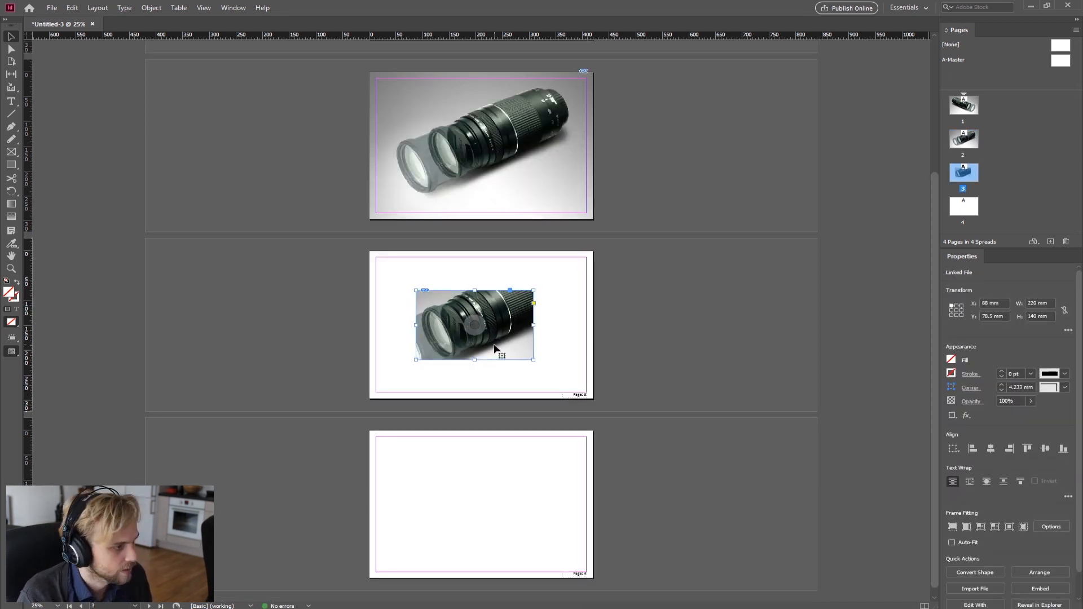
Step: Crop the page 2 lens image frame from all four sides to about 254 × 224 mm
{"action": "scroll", "coordinate": [472, 341], "scroll_direction": "up", "scroll_amount": 5}
{"action": "scroll", "coordinate": [556, 359], "scroll_direction": "down", "scroll_amount": 4}
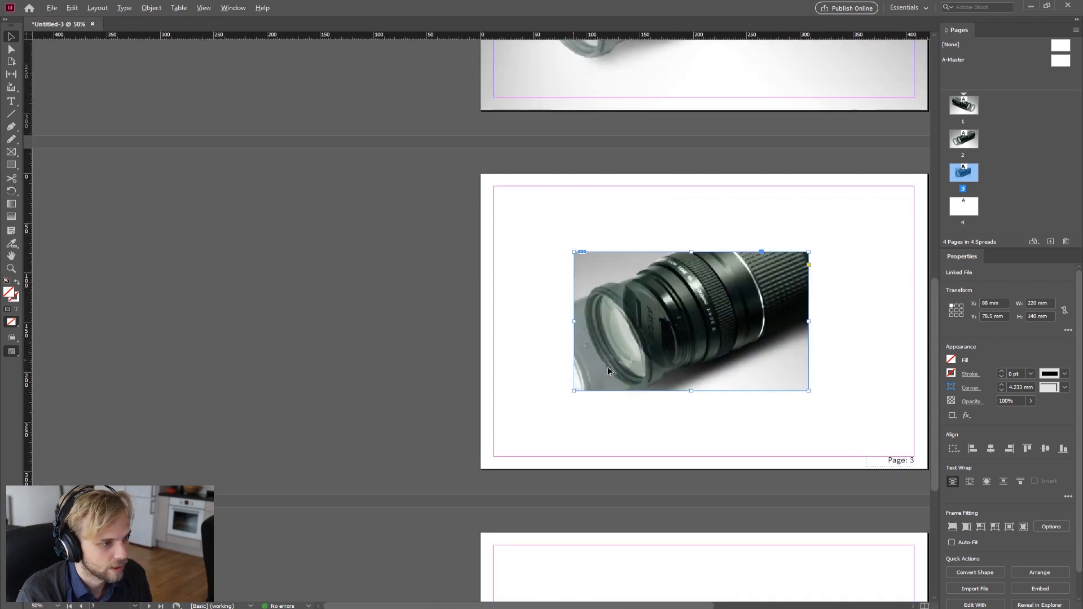
{"action": "scroll", "coordinate": [717, 367], "scroll_direction": "up", "scroll_amount": 1}
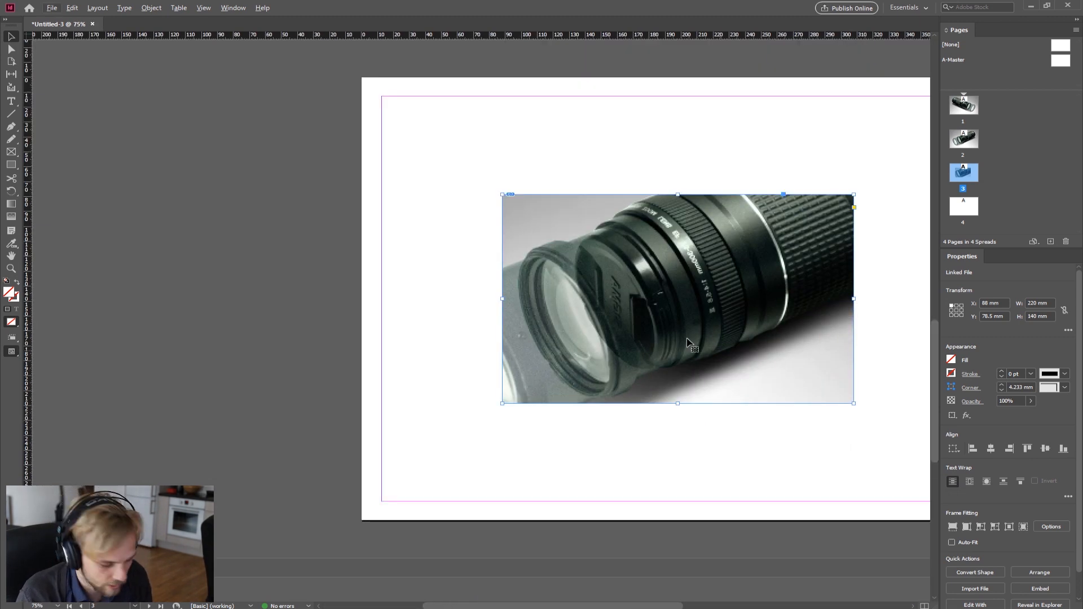
{"action": "scroll", "coordinate": [682, 316], "scroll_direction": "down", "scroll_amount": 2}
{"action": "scroll", "coordinate": [456, 99], "scroll_direction": "up", "scroll_amount": 1}
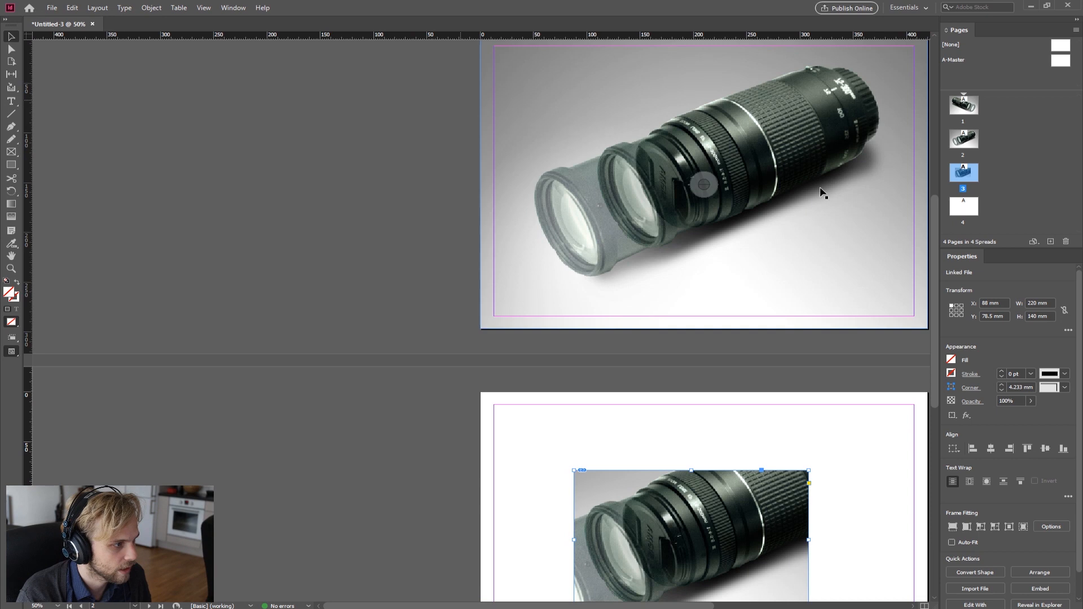
{"action": "scroll", "coordinate": [790, 186], "scroll_direction": "up", "scroll_amount": 2}
{"action": "left_click", "coordinate": [718, 151]}
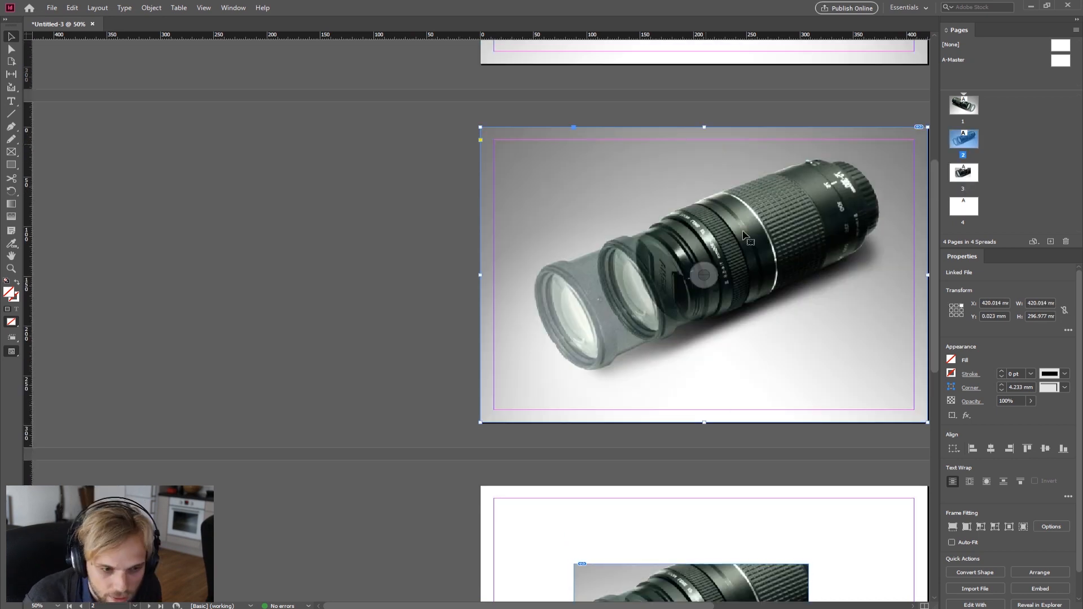
{"action": "left_click_drag", "start_coordinate": [512, 607], "coordinate": [607, 607]}
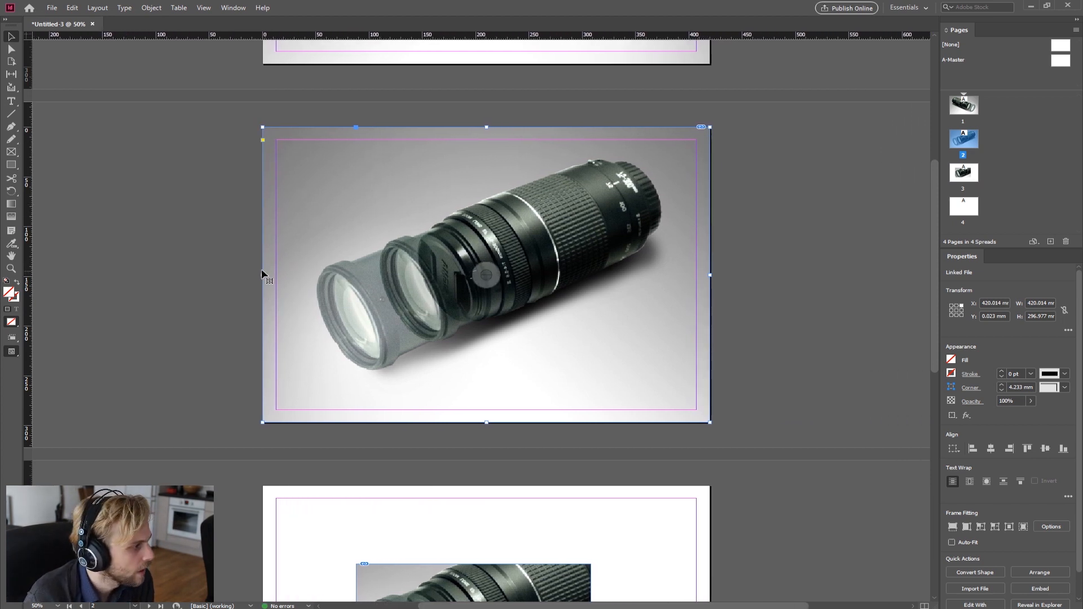
{"action": "left_click_drag", "start_coordinate": [261, 275], "coordinate": [347, 275]}
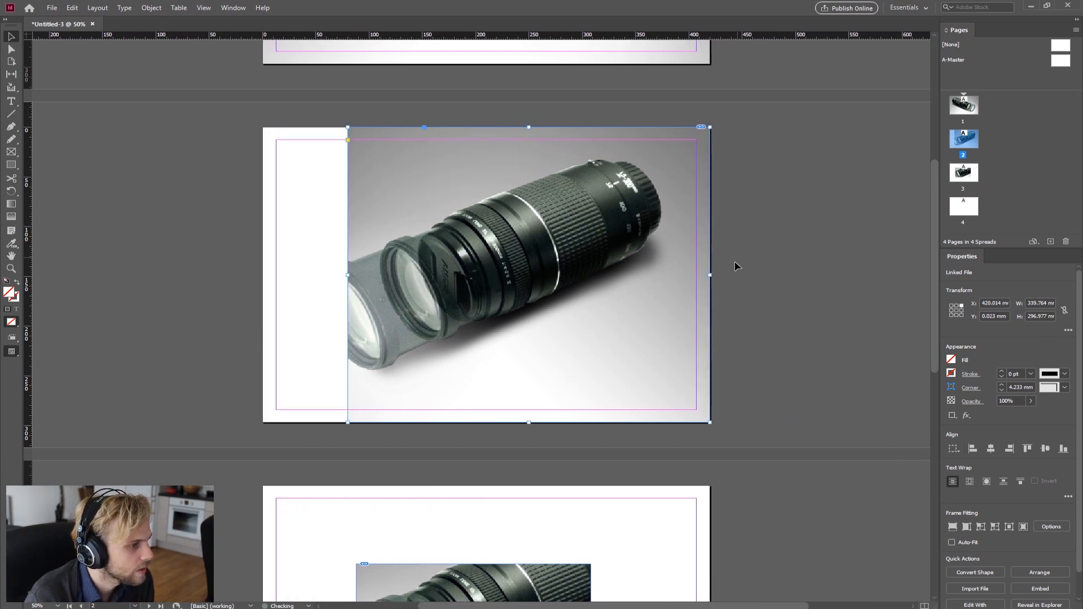
{"action": "left_click_drag", "start_coordinate": [712, 276], "coordinate": [619, 276]}
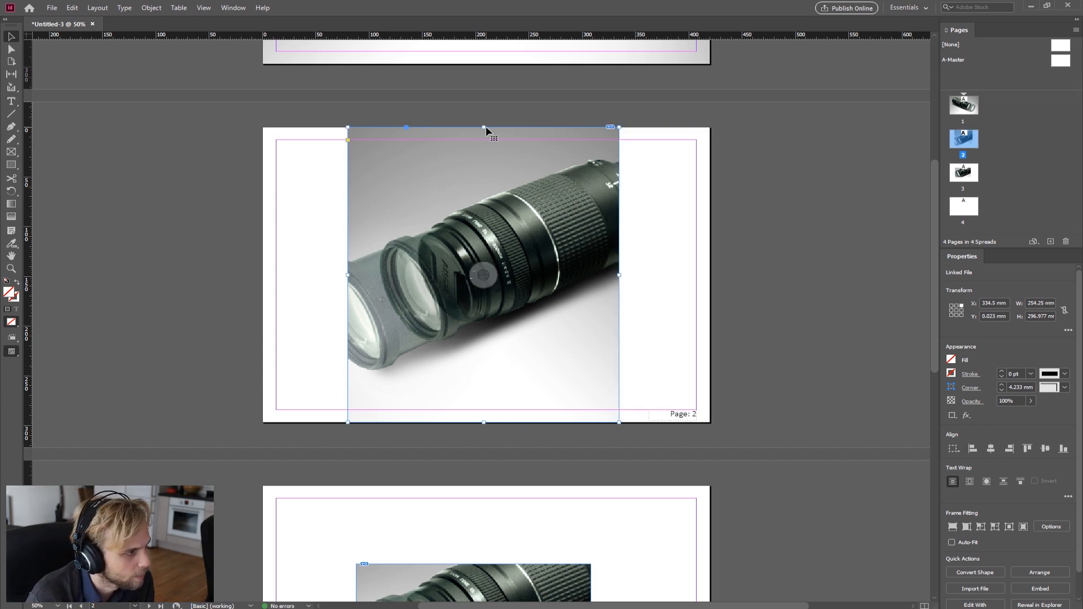
{"action": "left_click_drag", "start_coordinate": [484, 128], "coordinate": [484, 192]}
{"action": "left_click", "coordinate": [485, 427]}
{"action": "left_click", "coordinate": [524, 419]}
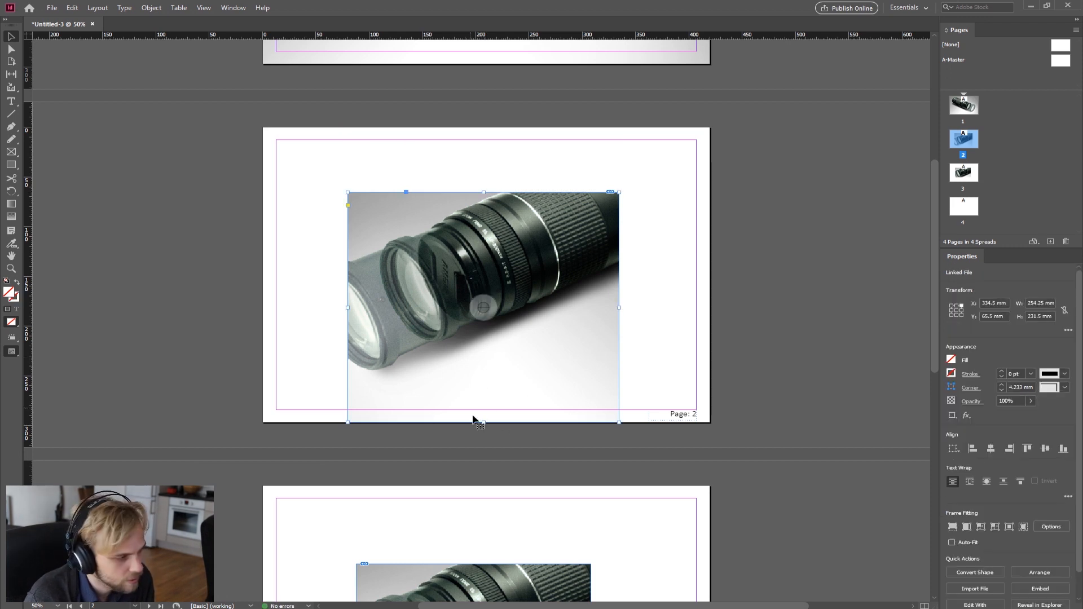
{"action": "mouse_move", "coordinate": [484, 422]}
{"action": "left_mouse_down"}
{"action": "mouse_move", "coordinate": [484, 392]}
{"action": "mouse_move", "coordinate": [484, 415]}
{"action": "left_mouse_up"}
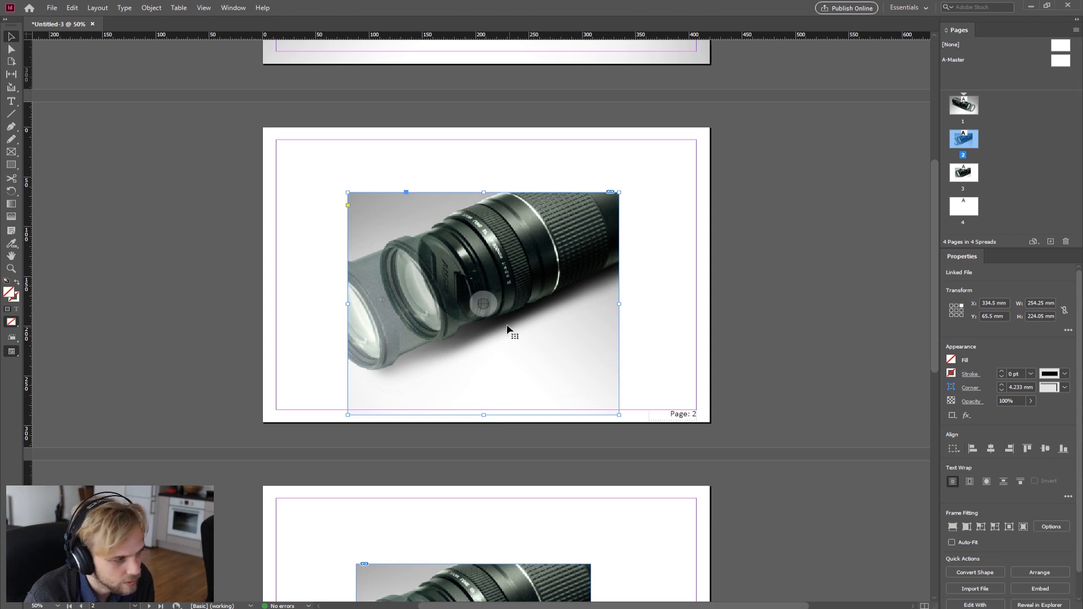
Step: Fit the selected frame in the window and look through the frame's Transform, Transform Again and Select options
{"action": "right_click", "coordinate": [568, 351]}
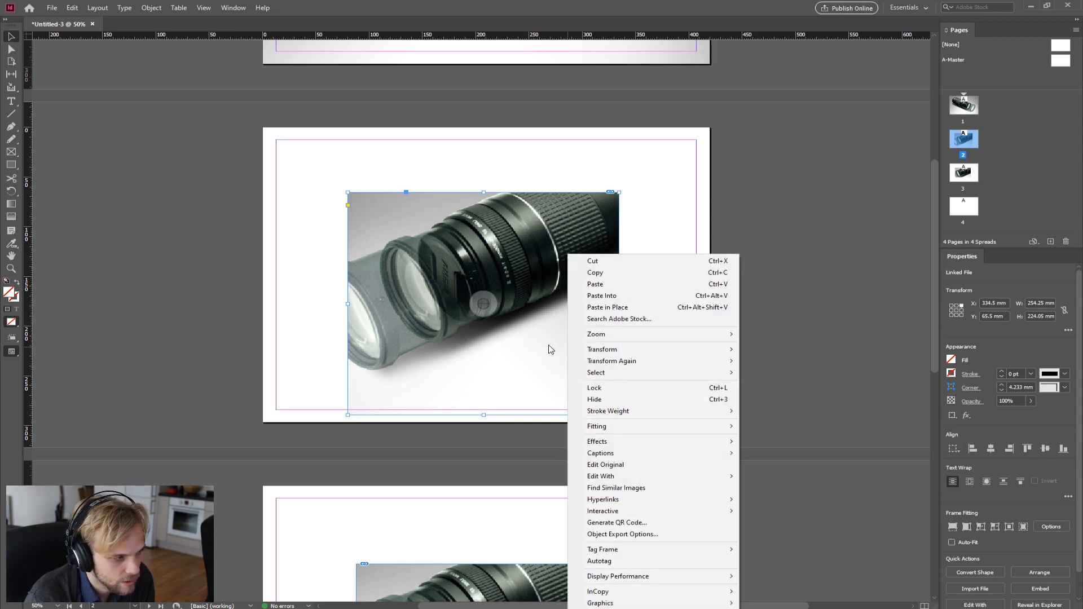
{"action": "mouse_move", "coordinate": [623, 432]}
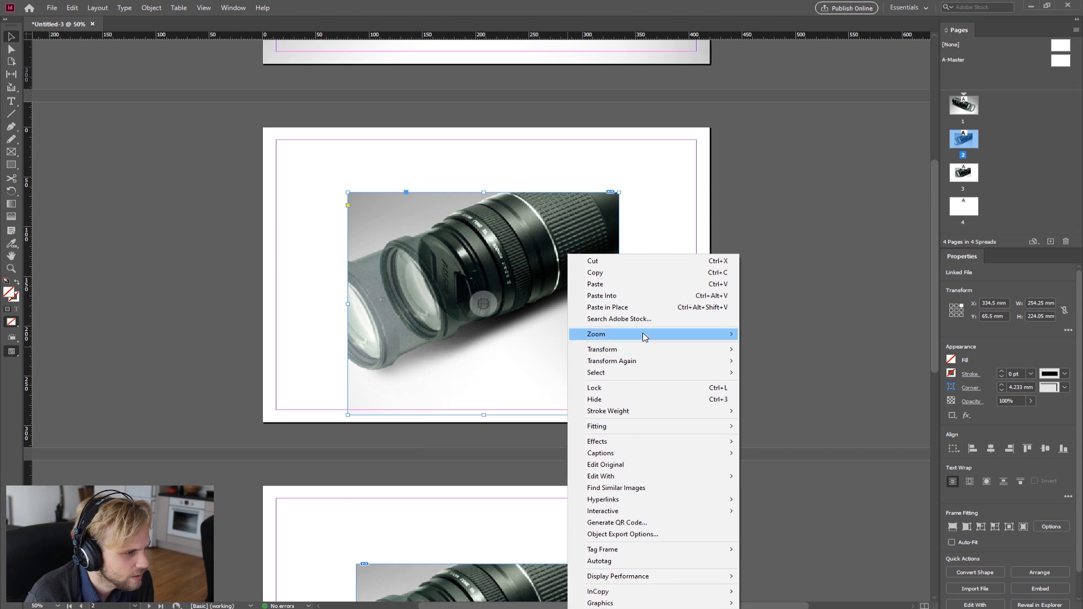
{"action": "mouse_move", "coordinate": [645, 336]}
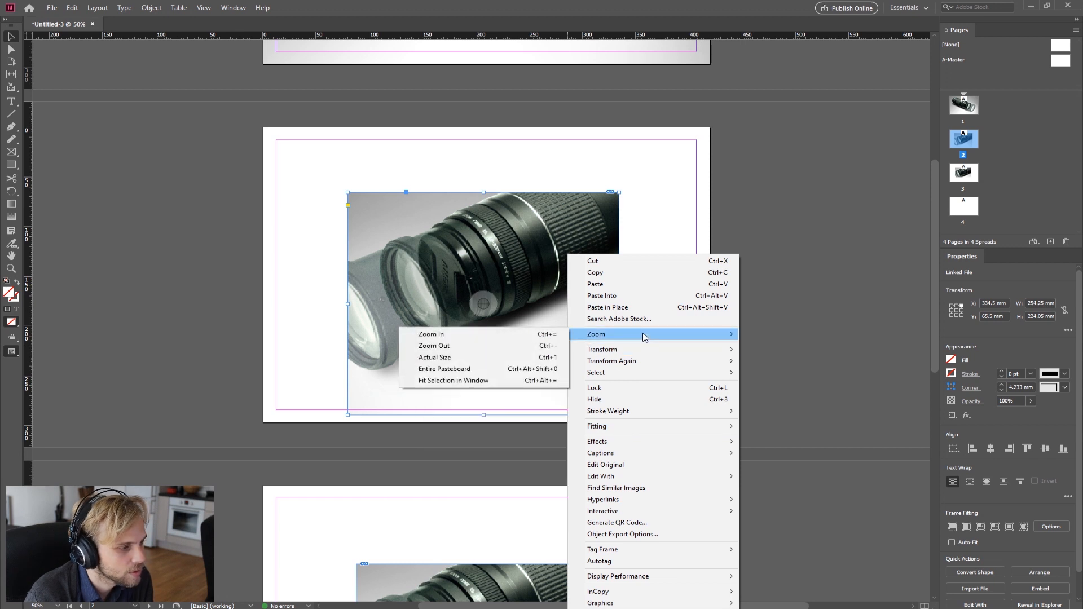
{"action": "left_click", "coordinate": [501, 381]}
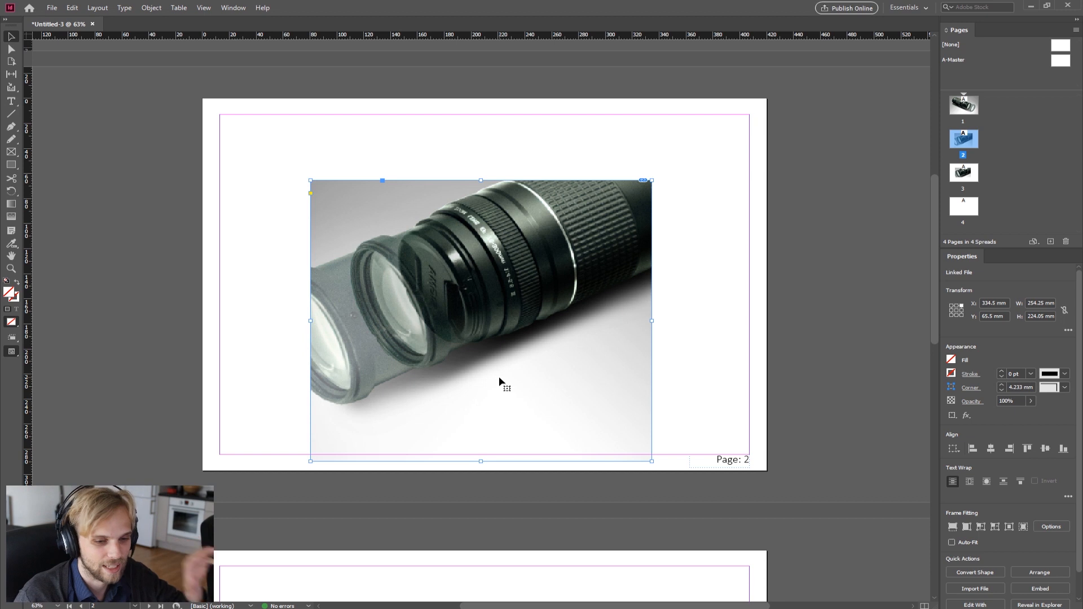
{"action": "right_click", "coordinate": [460, 369]}
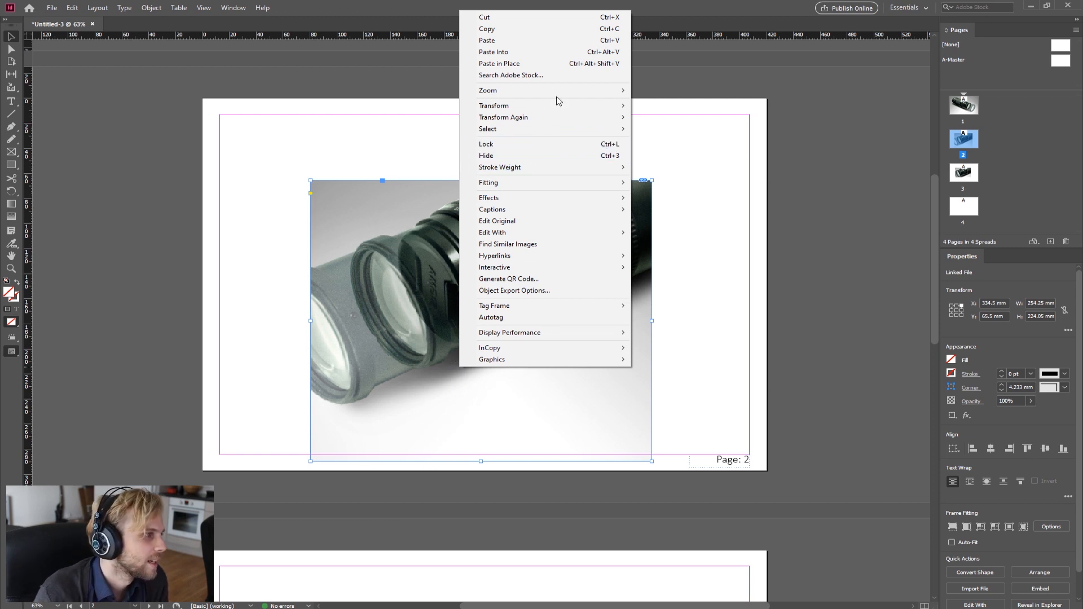
{"action": "mouse_move", "coordinate": [563, 106]}
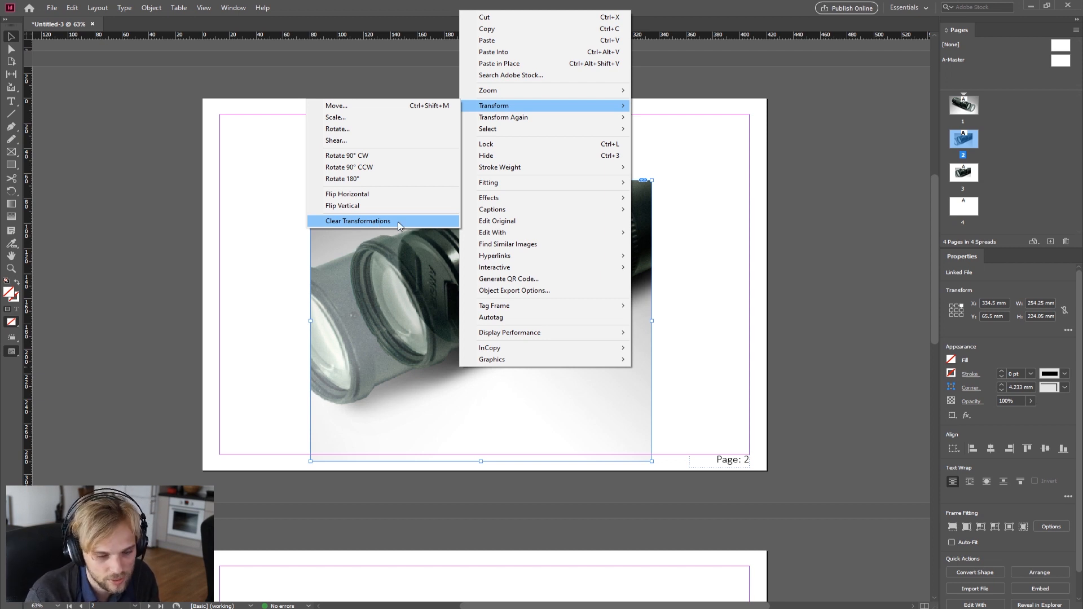
{"action": "mouse_move", "coordinate": [554, 122]}
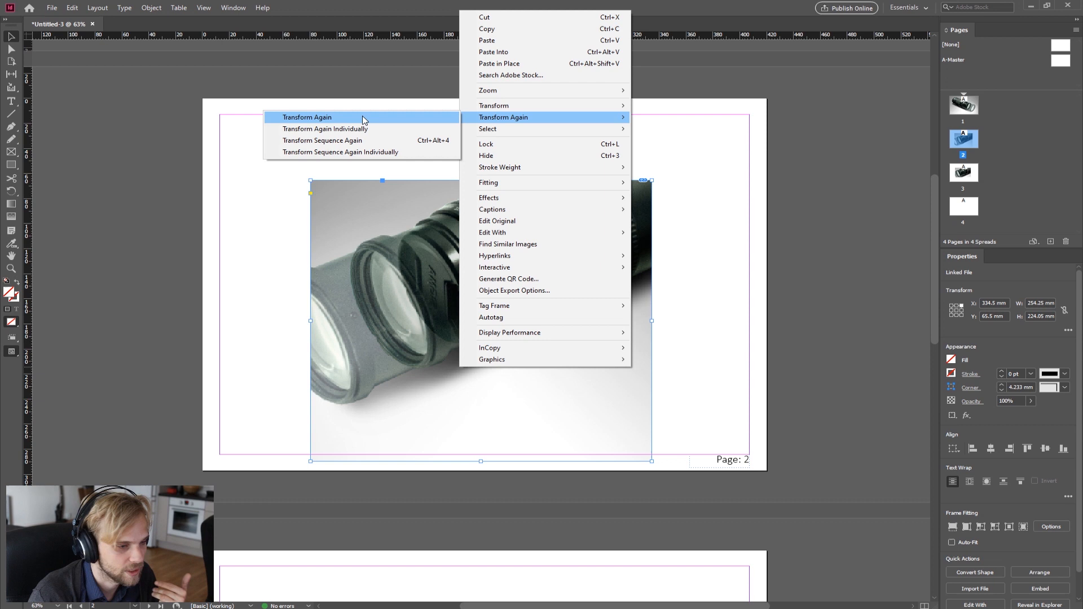
{"action": "mouse_move", "coordinate": [499, 131]}
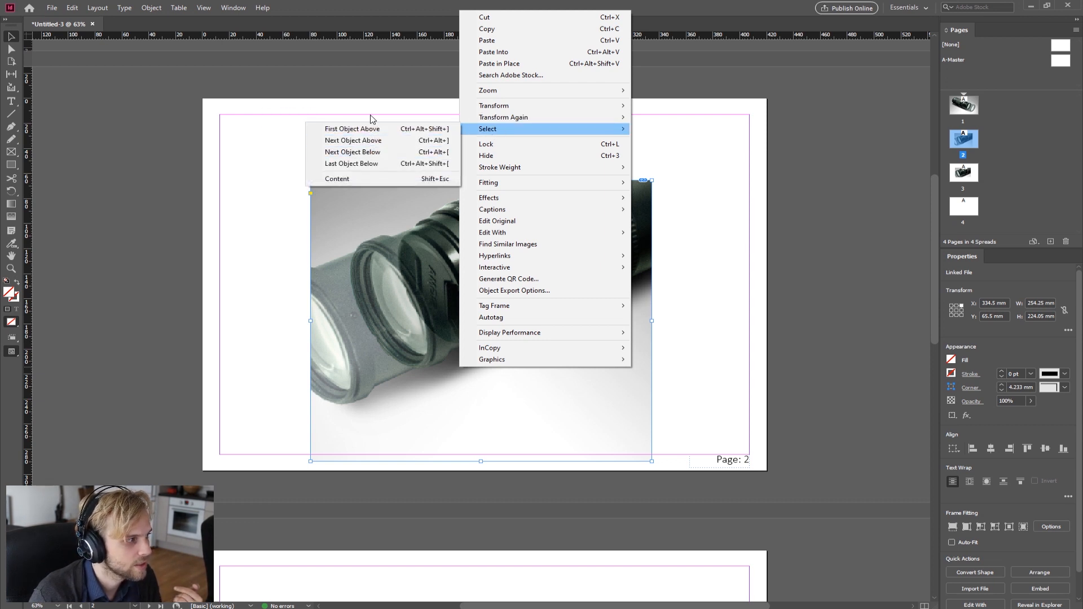
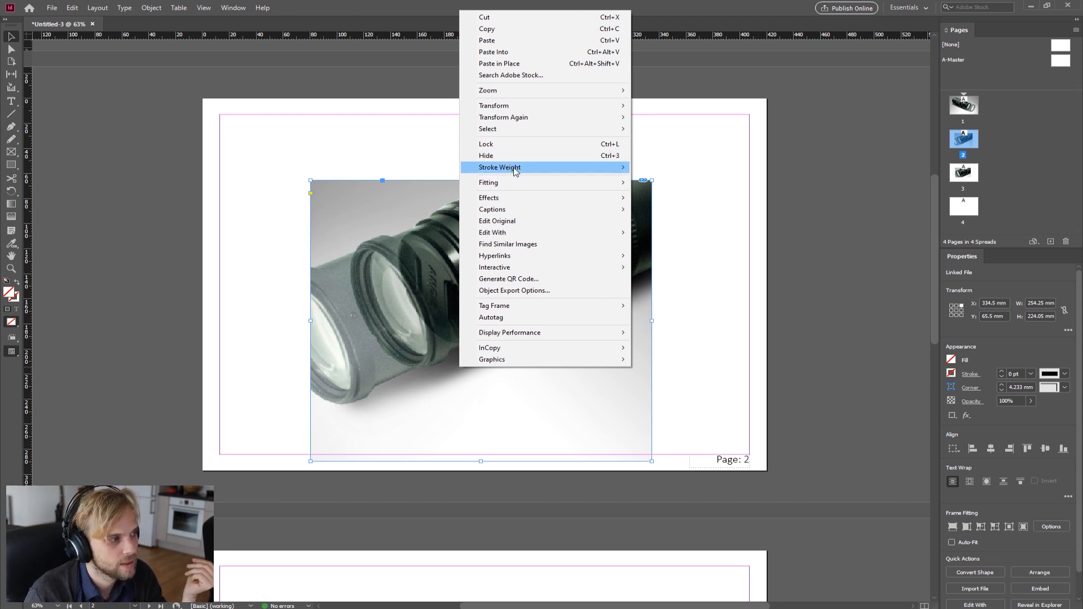
Step: Give the page 2 lens image frame a 10 pt stroke, then set the stroke back to 0 pt
{"action": "mouse_move", "coordinate": [515, 170]}
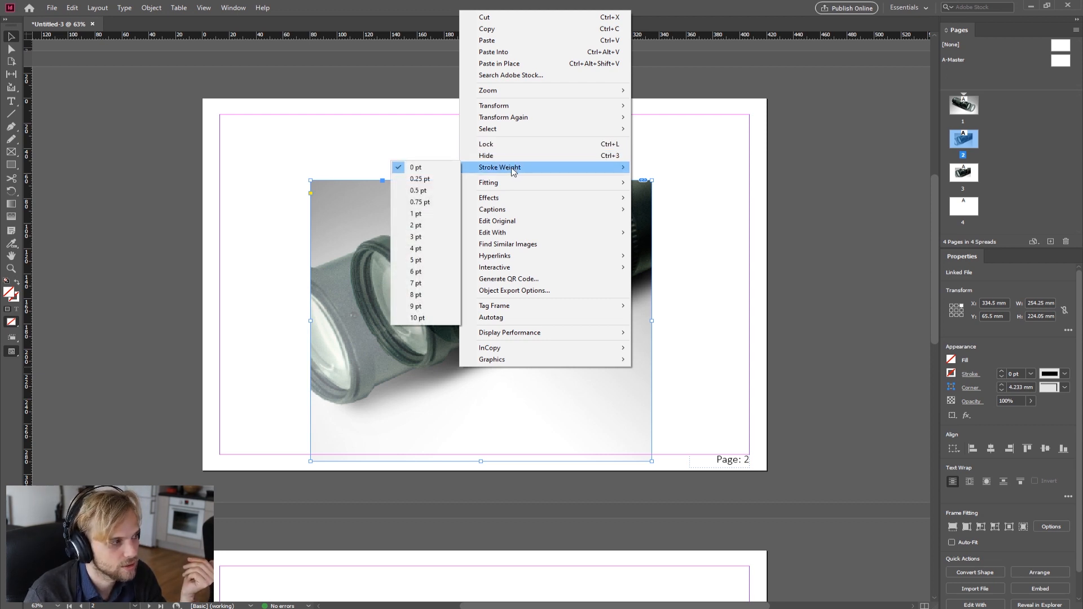
{"action": "left_click", "coordinate": [426, 319]}
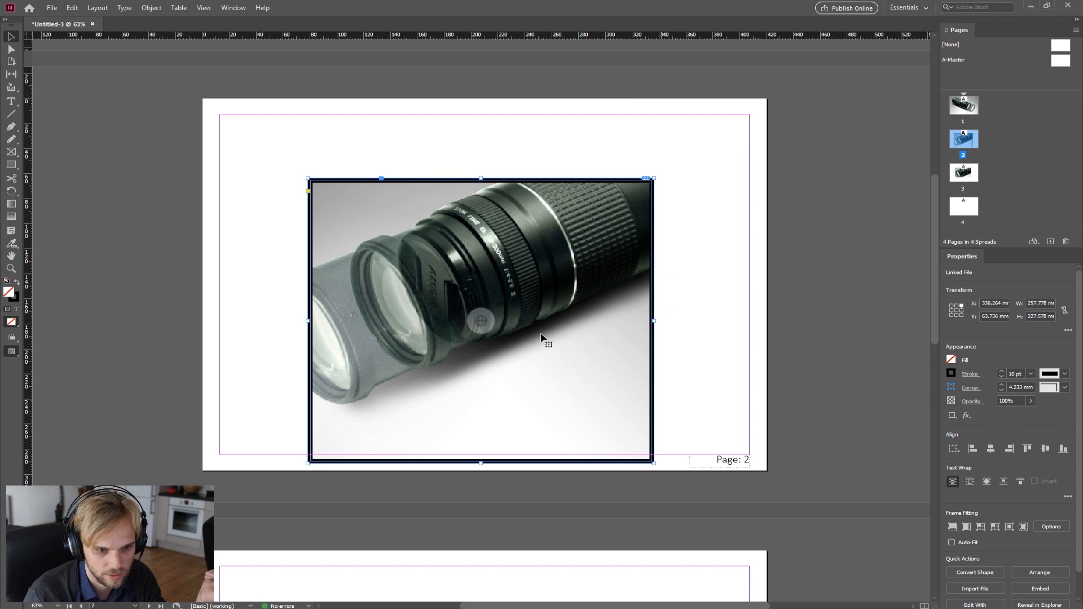
{"action": "right_click", "coordinate": [517, 339]}
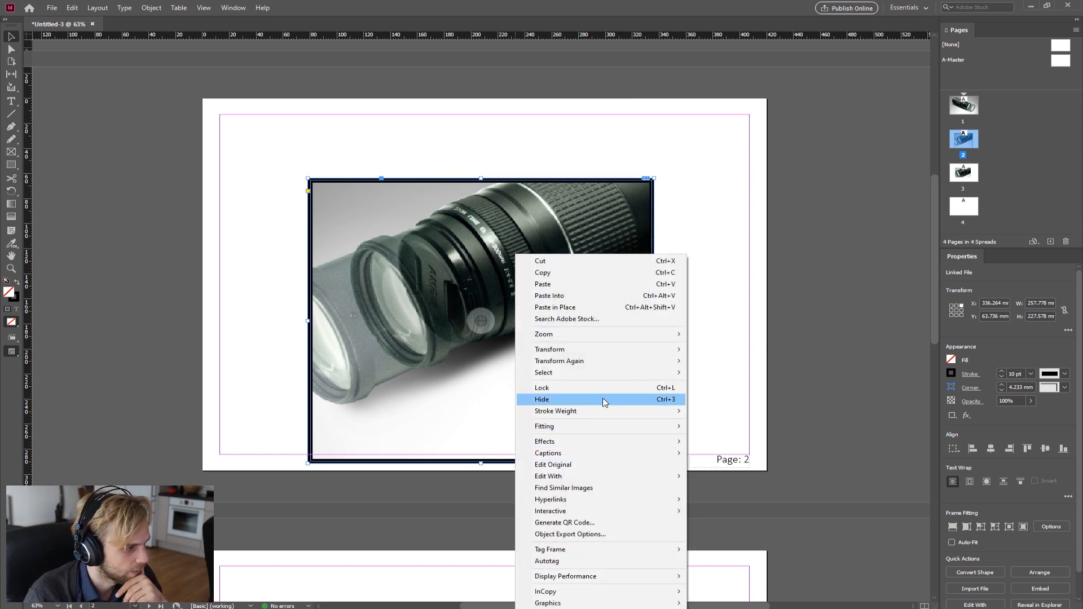
{"action": "mouse_move", "coordinate": [606, 413]}
{"action": "left_click", "coordinate": [483, 412]}
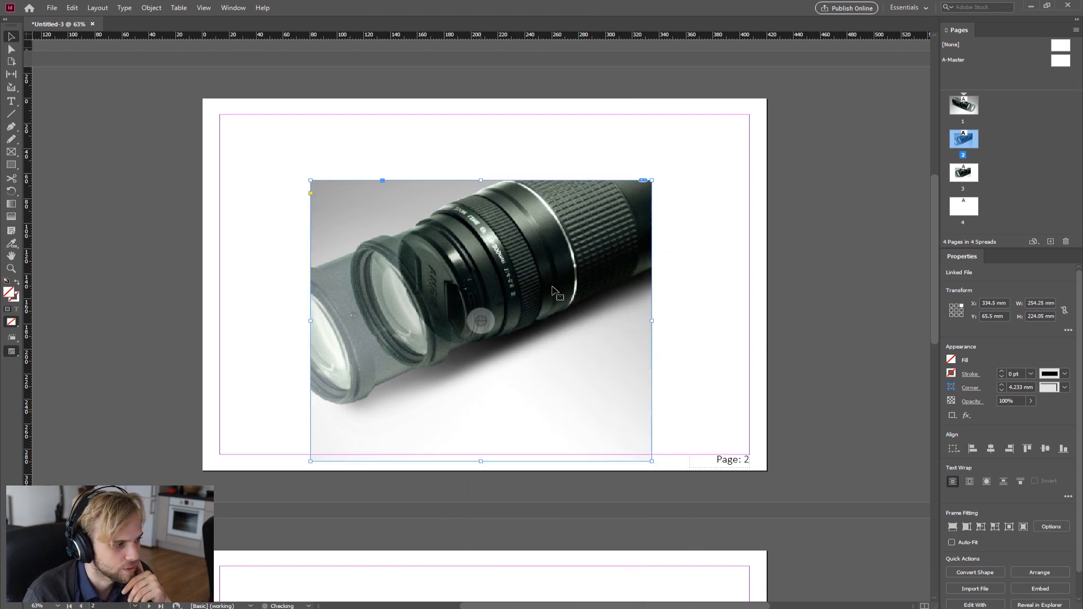
Step: Apply Fill Frame Proportionally to the page 2 lens image
{"action": "right_click", "coordinate": [392, 229]}
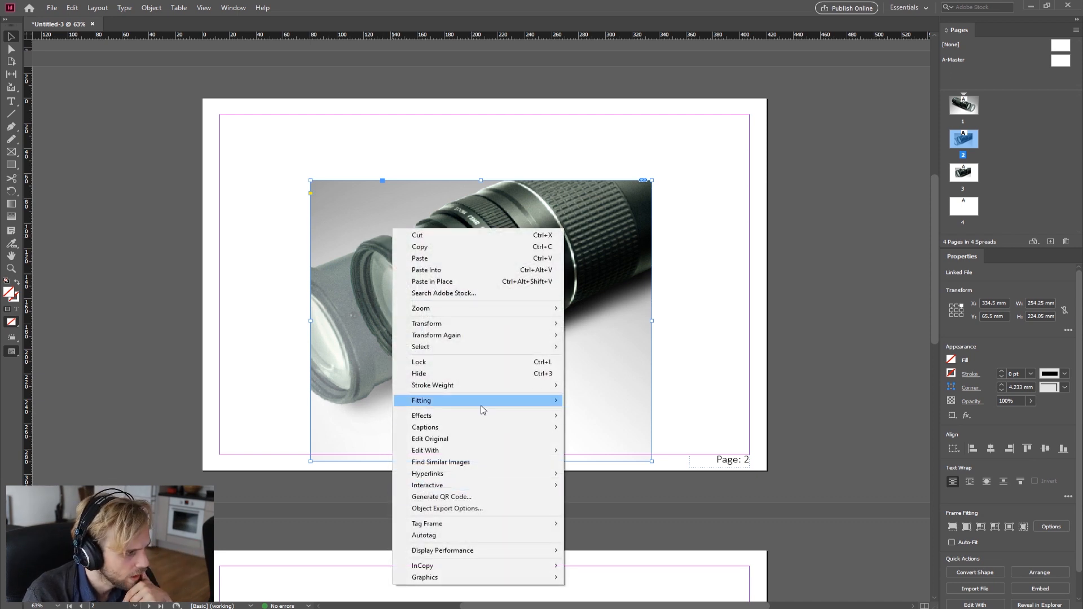
{"action": "mouse_move", "coordinate": [476, 408]}
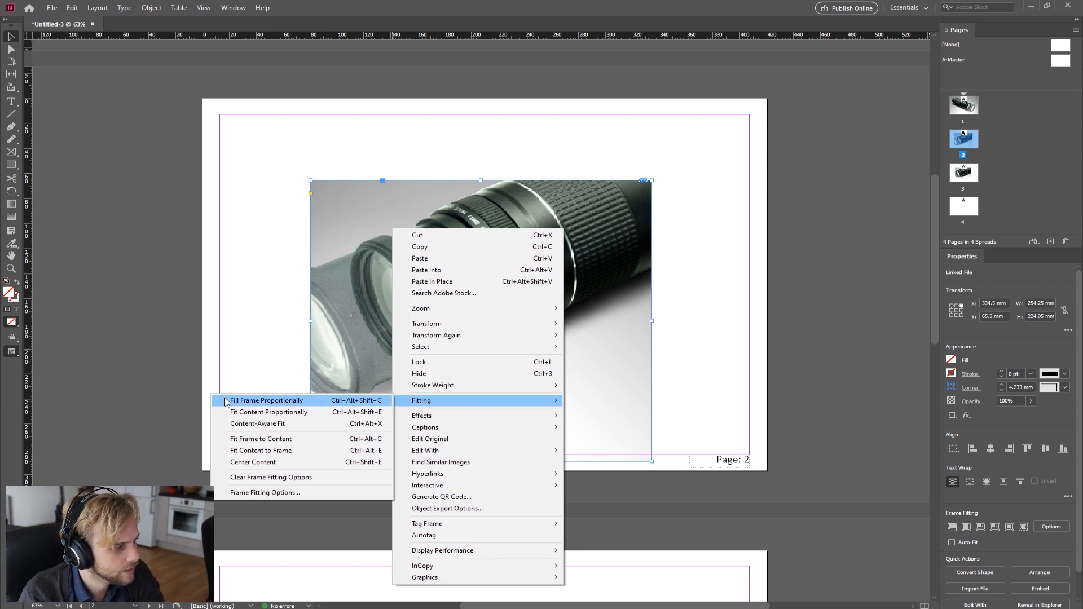
{"action": "left_click", "coordinate": [291, 403]}
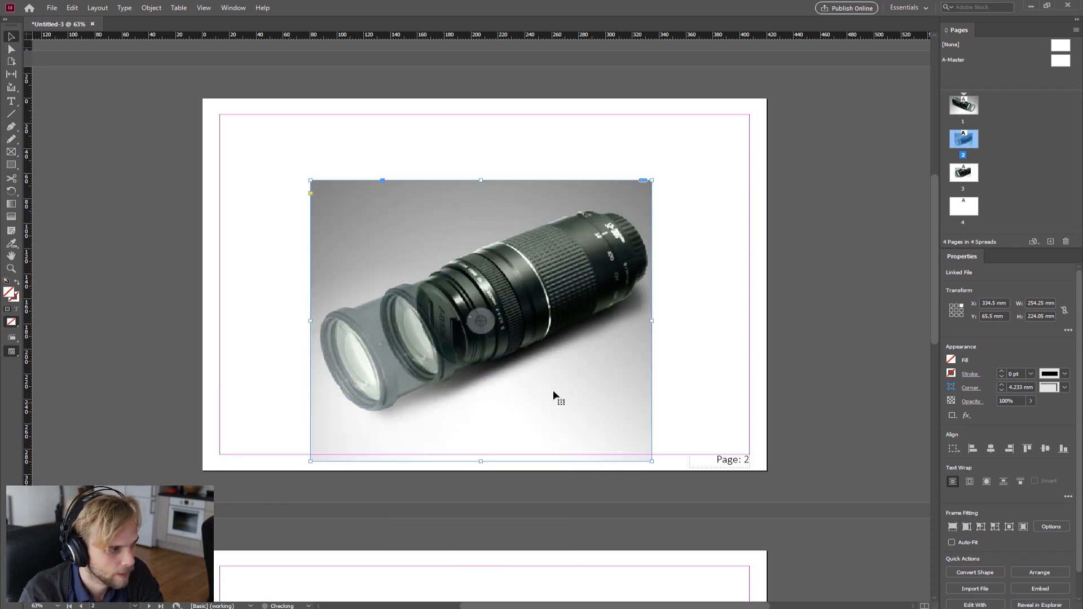
Step: Apply Fit Content Proportionally to the page 2 lens image
{"action": "right_click", "coordinate": [593, 376]}
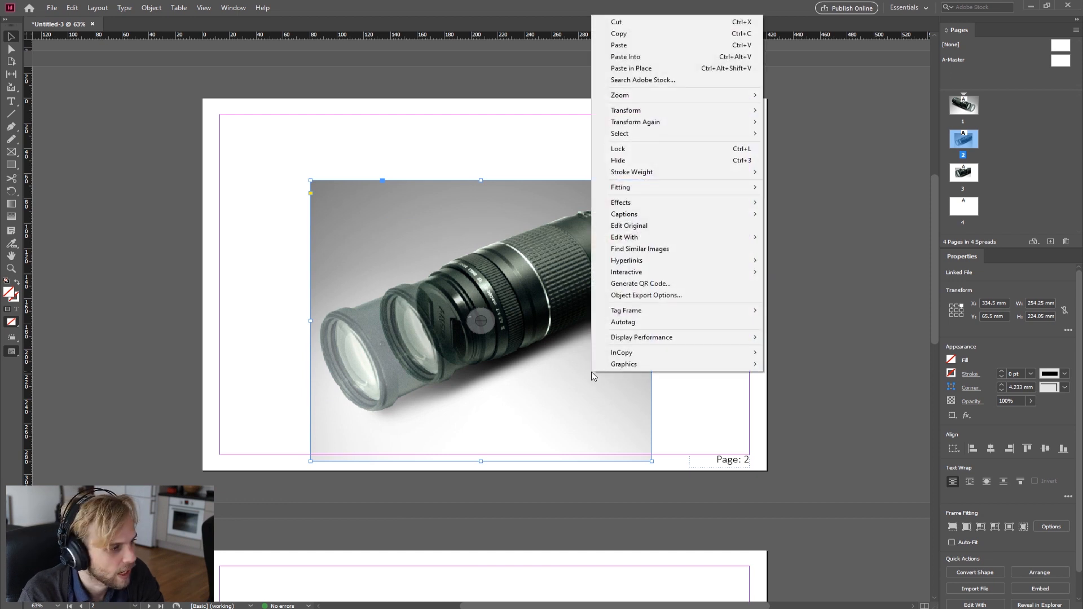
{"action": "mouse_move", "coordinate": [680, 193]}
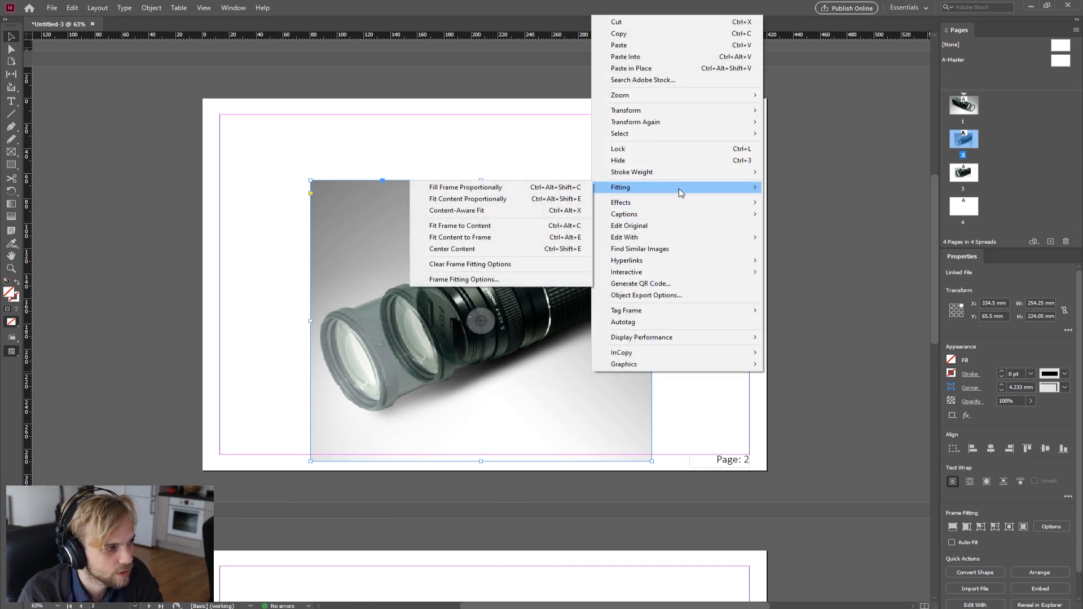
{"action": "left_click", "coordinate": [474, 203]}
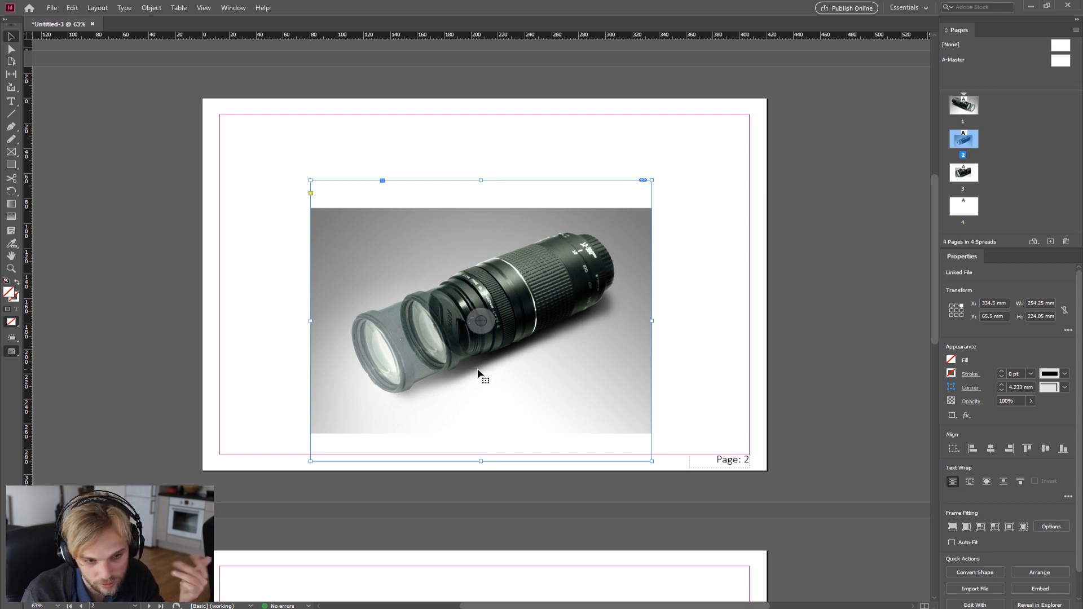
Step: Apply Content-Aware Fit to the page 2 lens image and deselect it
{"action": "right_click", "coordinate": [543, 342]}
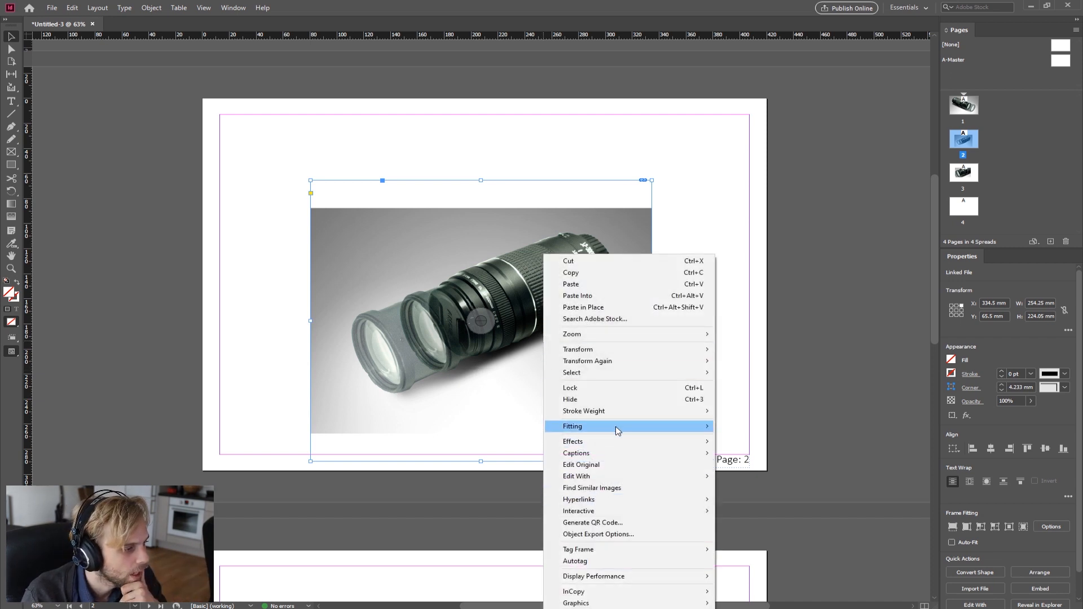
{"action": "mouse_move", "coordinate": [617, 431]}
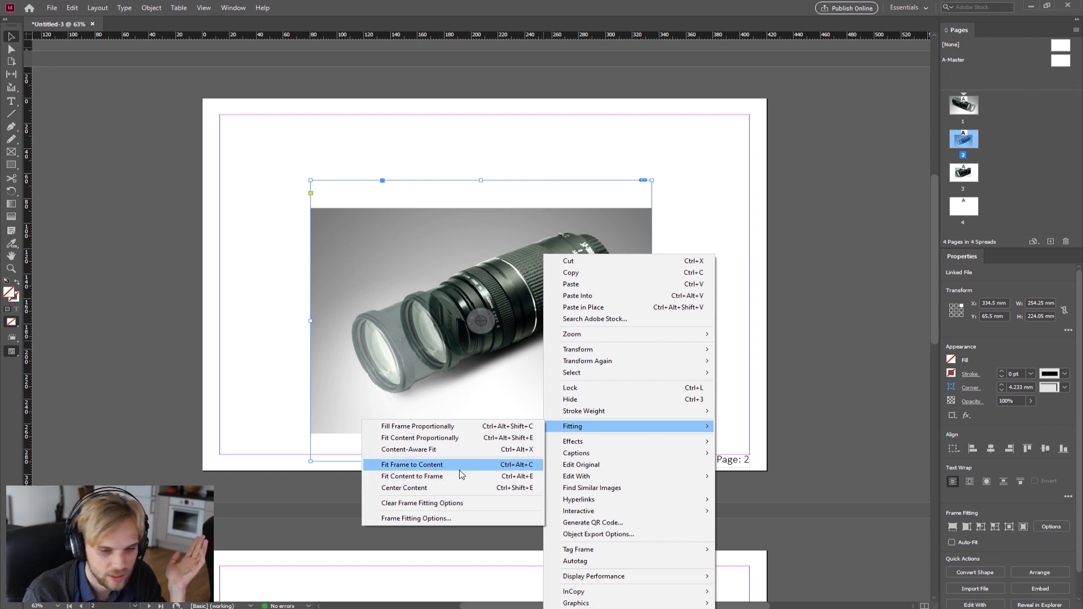
{"action": "left_click", "coordinate": [442, 449]}
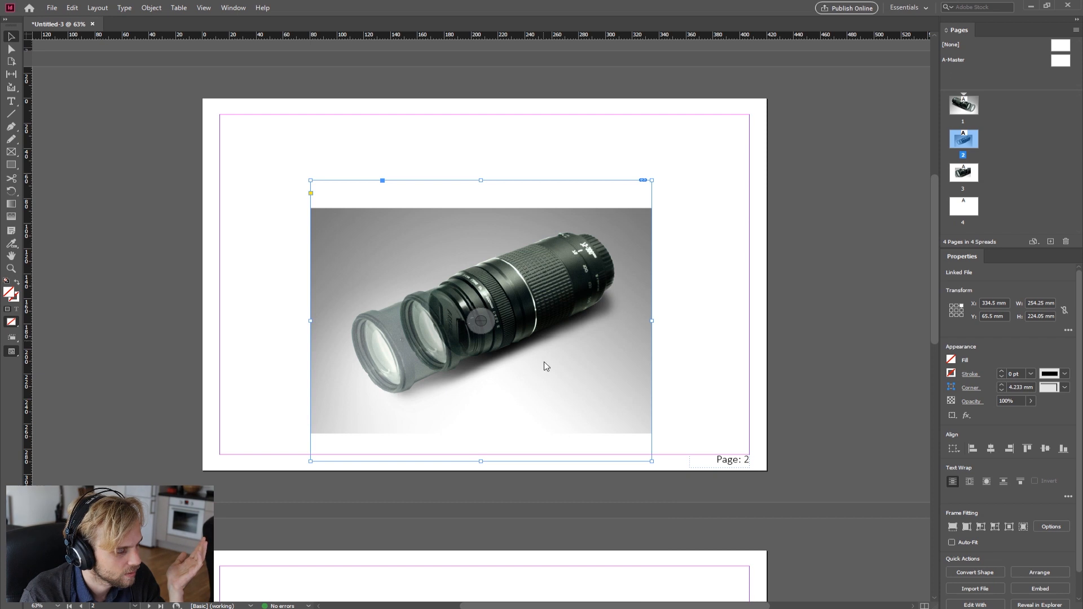
{"action": "right_click", "coordinate": [710, 348]}
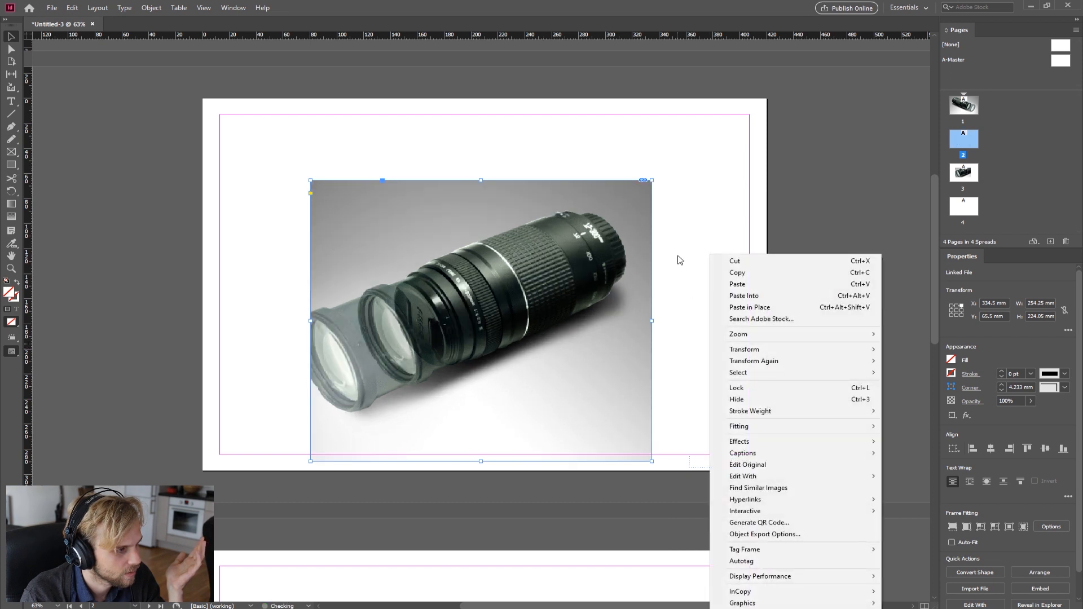
{"action": "left_click", "coordinate": [680, 260]}
{"action": "right_click", "coordinate": [544, 264]}
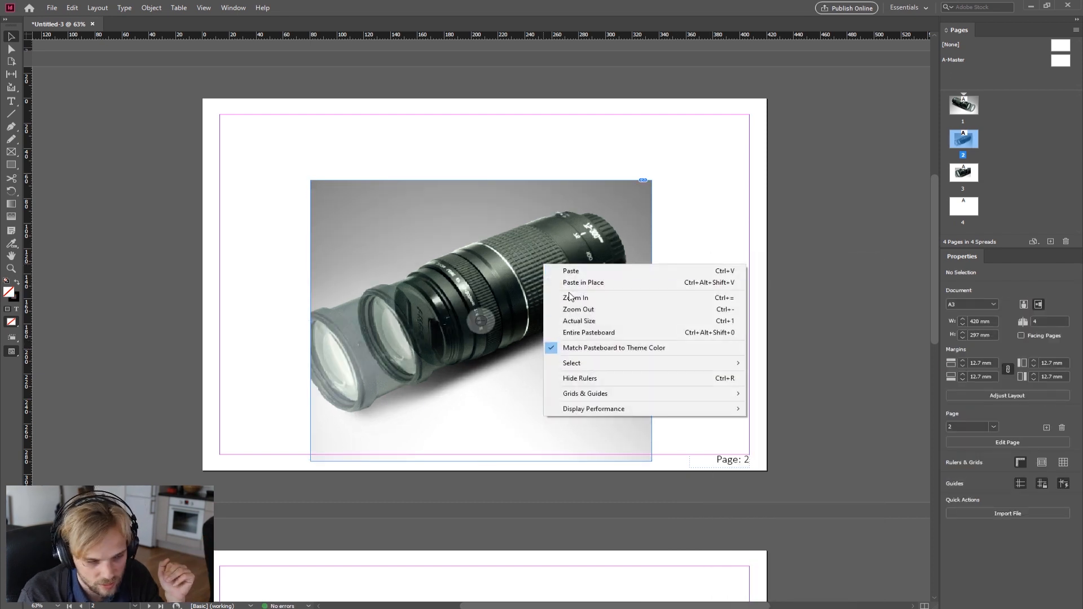
{"action": "right_click", "coordinate": [497, 247]}
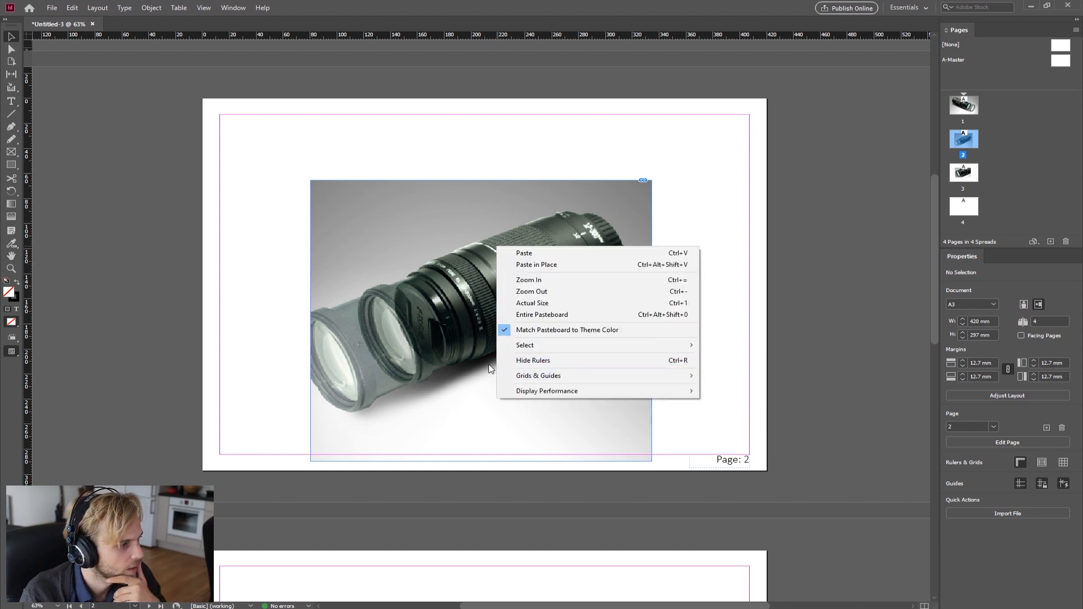
{"action": "scroll", "coordinate": [315, 330], "scroll_direction": "down", "scroll_amount": 6}
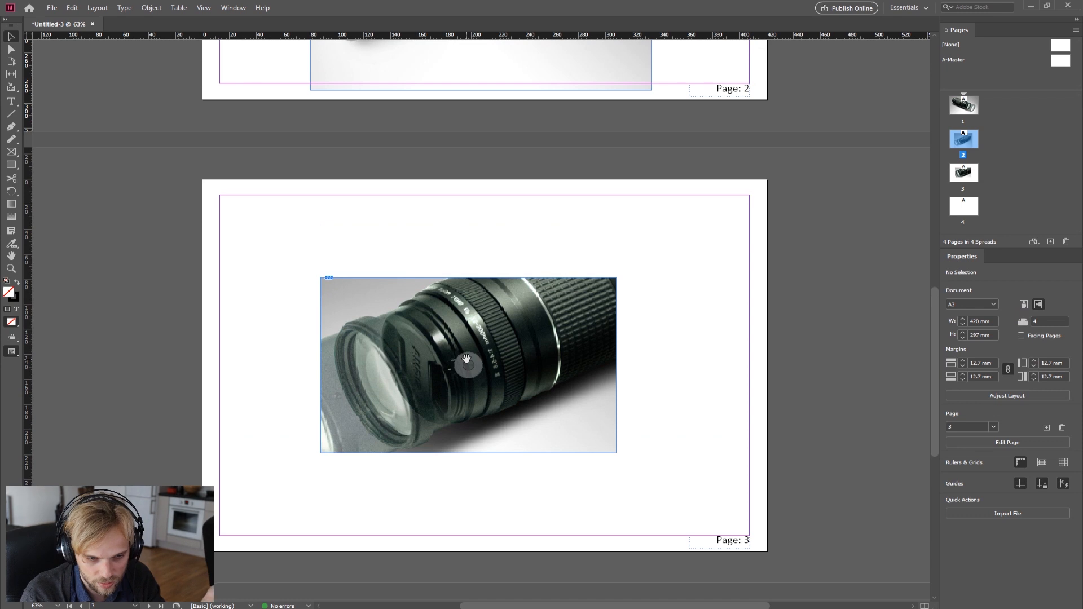
{"action": "right_click", "coordinate": [415, 325]}
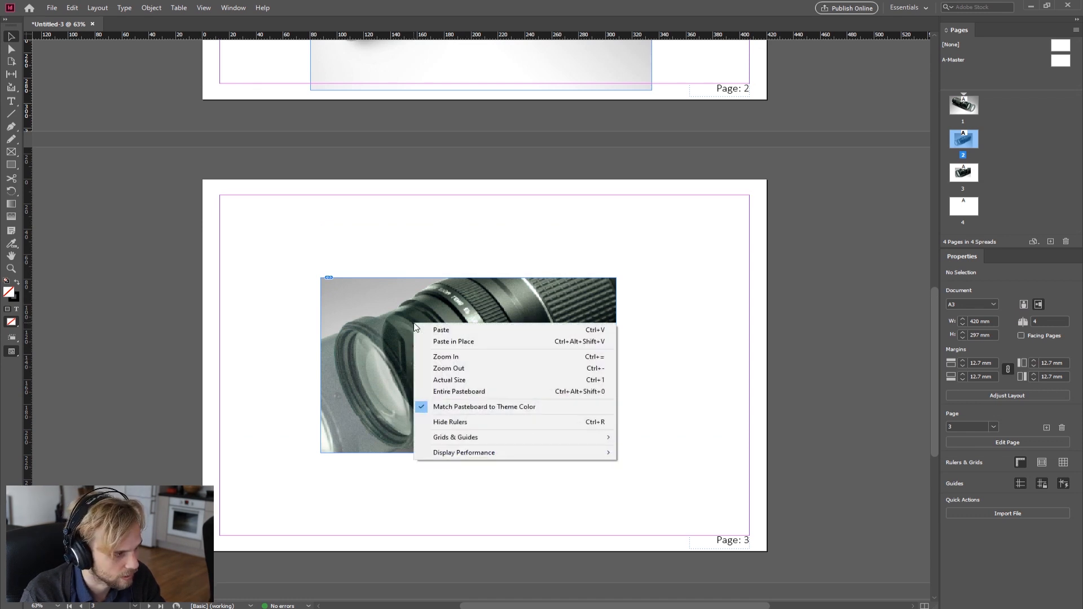
{"action": "left_click", "coordinate": [716, 298]}
{"action": "right_click", "coordinate": [501, 313]}
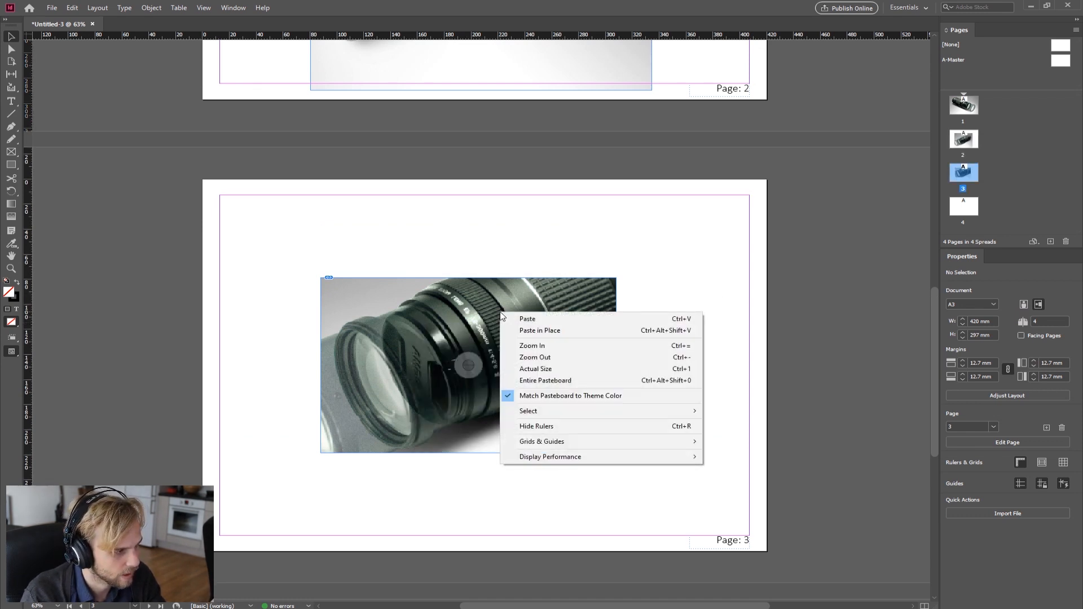
{"action": "left_click", "coordinate": [568, 251]}
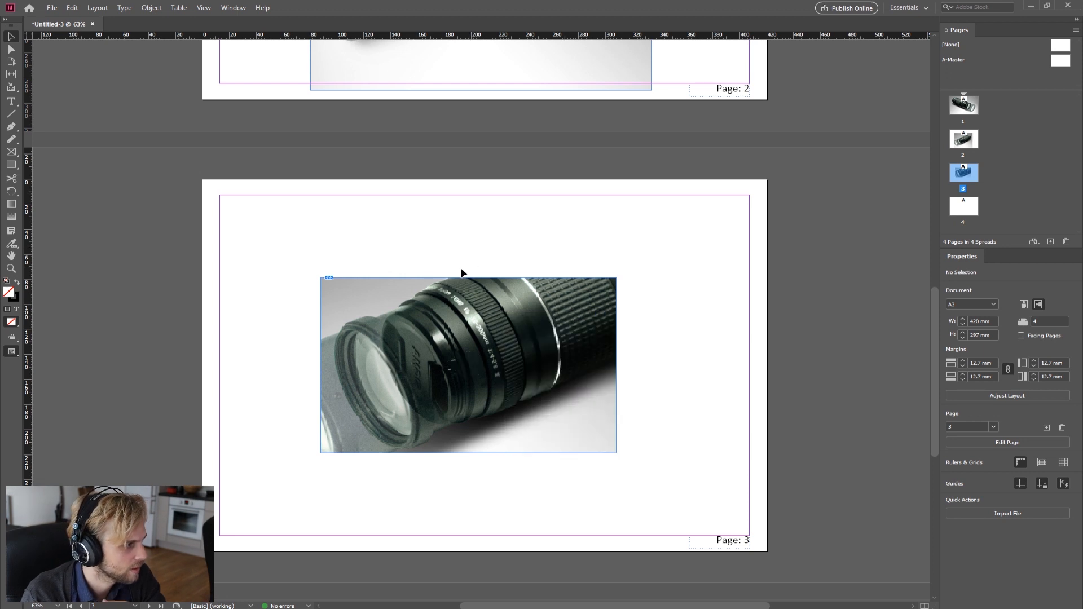
Step: Apply Fit Content Proportionally to the lens image frame on page 3
{"action": "left_click", "coordinate": [461, 282]}
{"action": "right_click", "coordinate": [523, 307]}
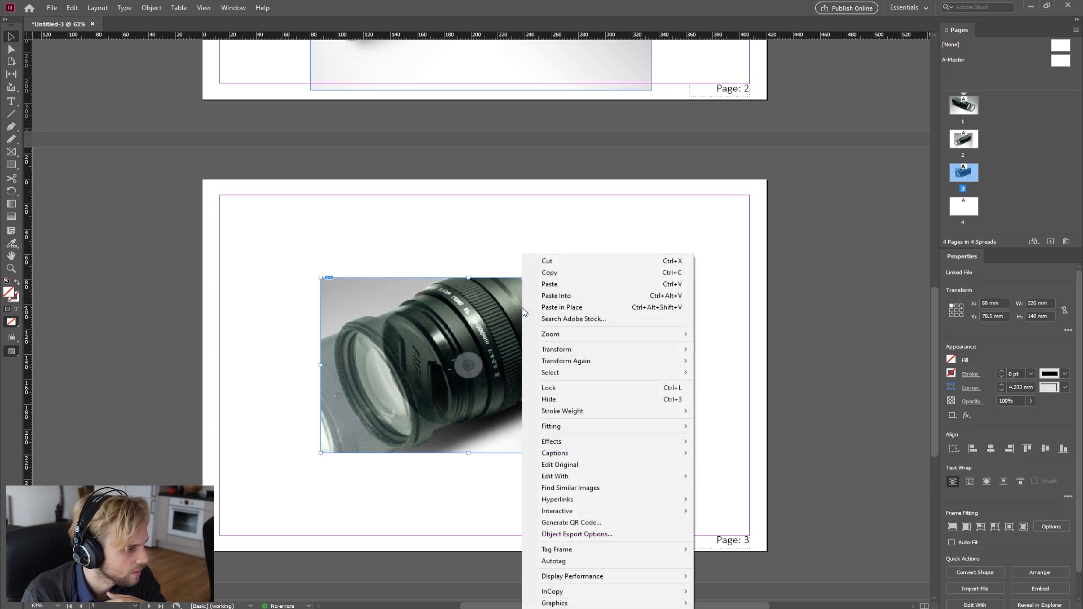
{"action": "mouse_move", "coordinate": [558, 363]}
{"action": "left_click", "coordinate": [407, 254]}
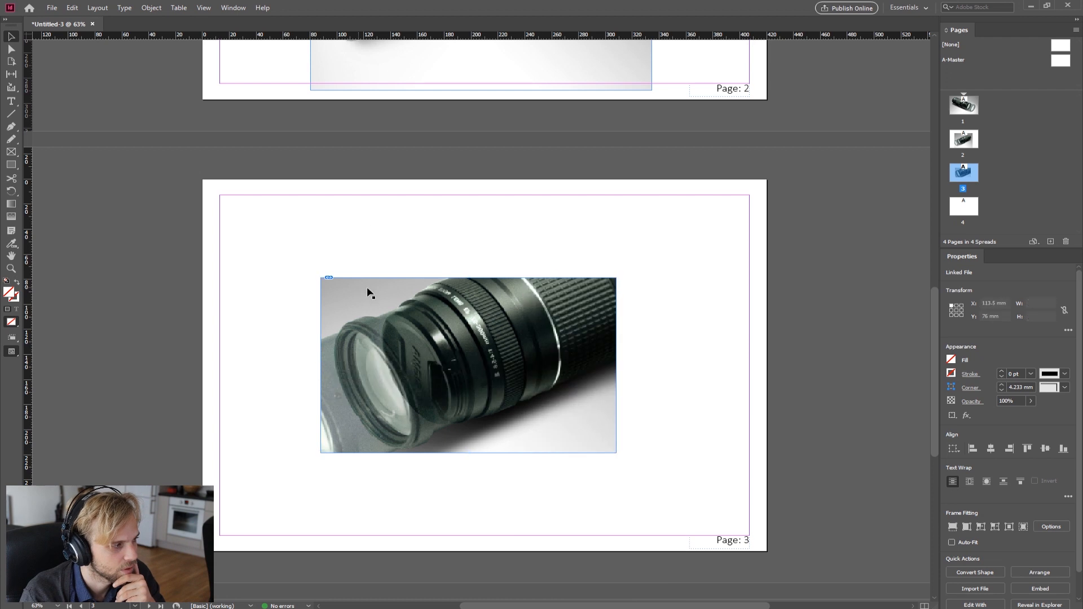
{"action": "left_click", "coordinate": [398, 288]}
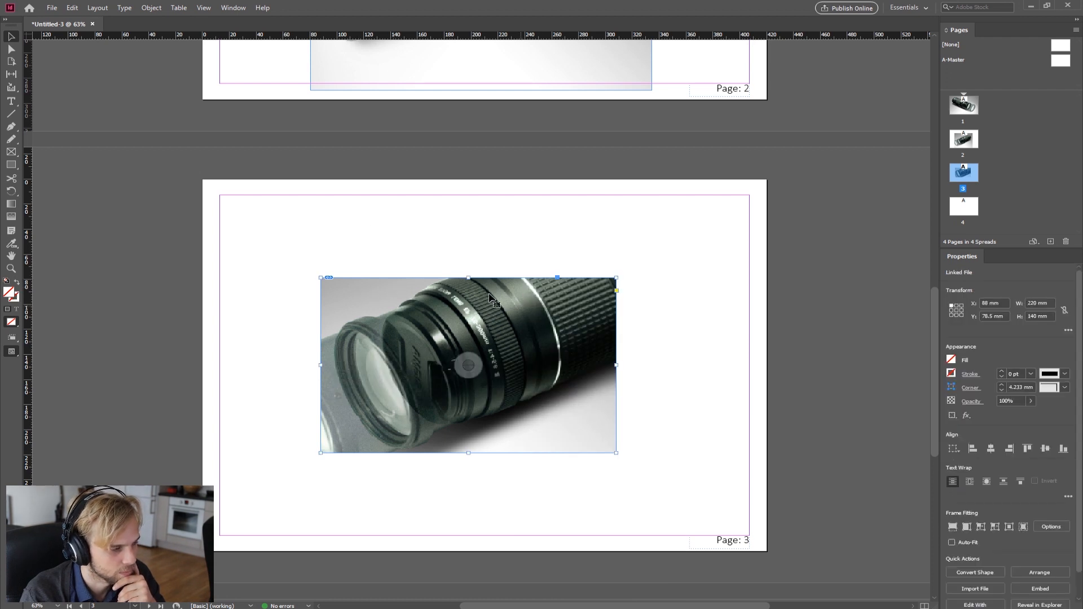
{"action": "right_click", "coordinate": [545, 319]}
{"action": "mouse_move", "coordinate": [602, 427]}
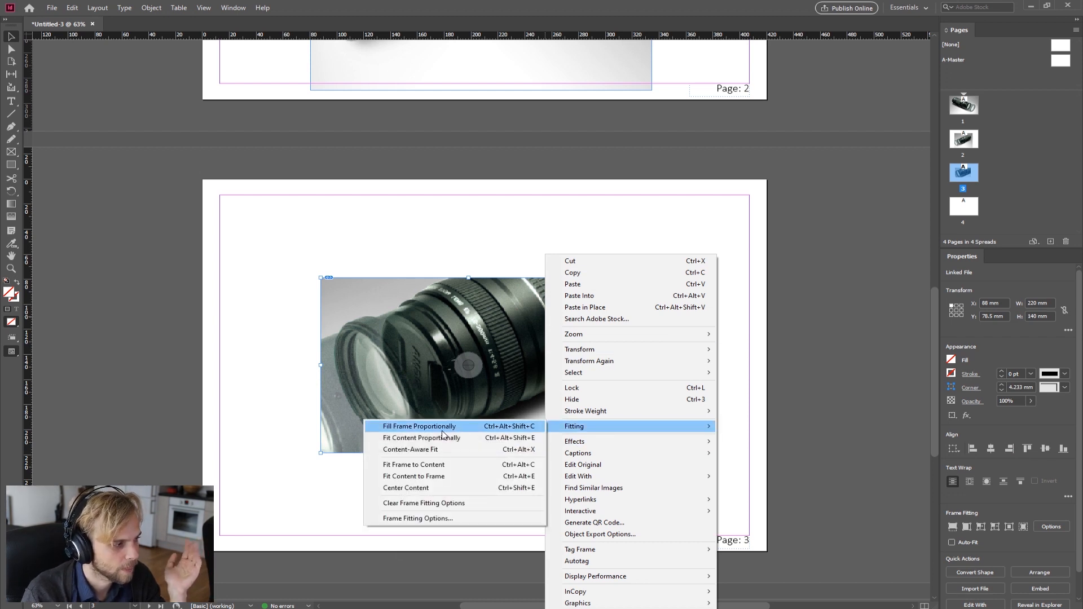
{"action": "left_click", "coordinate": [443, 436]}
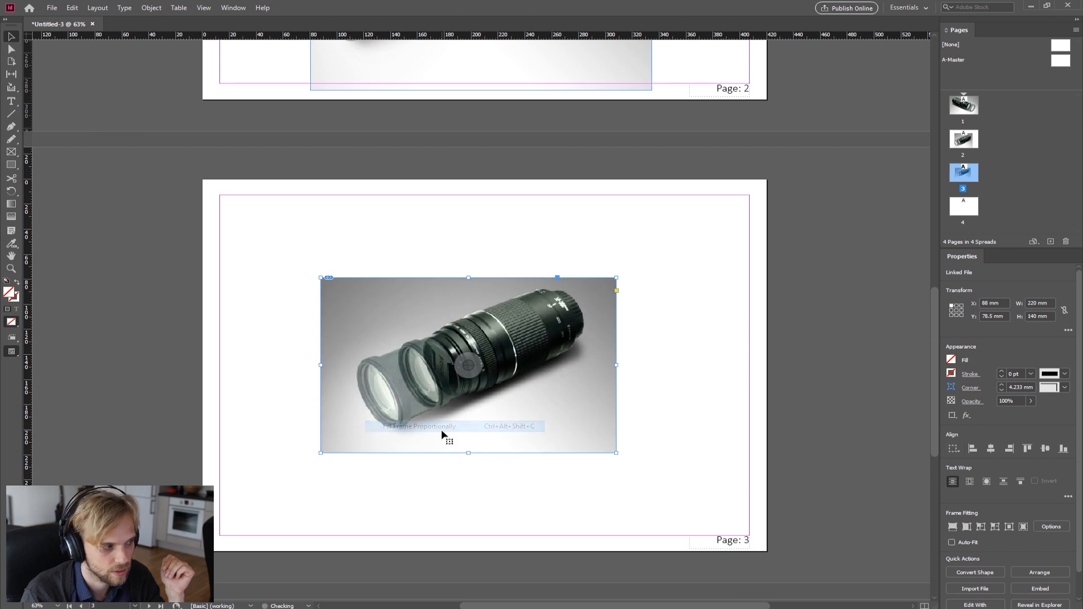
Step: Delete the lens image frame from page 3
{"action": "left_click", "coordinate": [492, 251]}
{"action": "left_click_drag", "start_coordinate": [505, 257], "coordinate": [439, 363]}
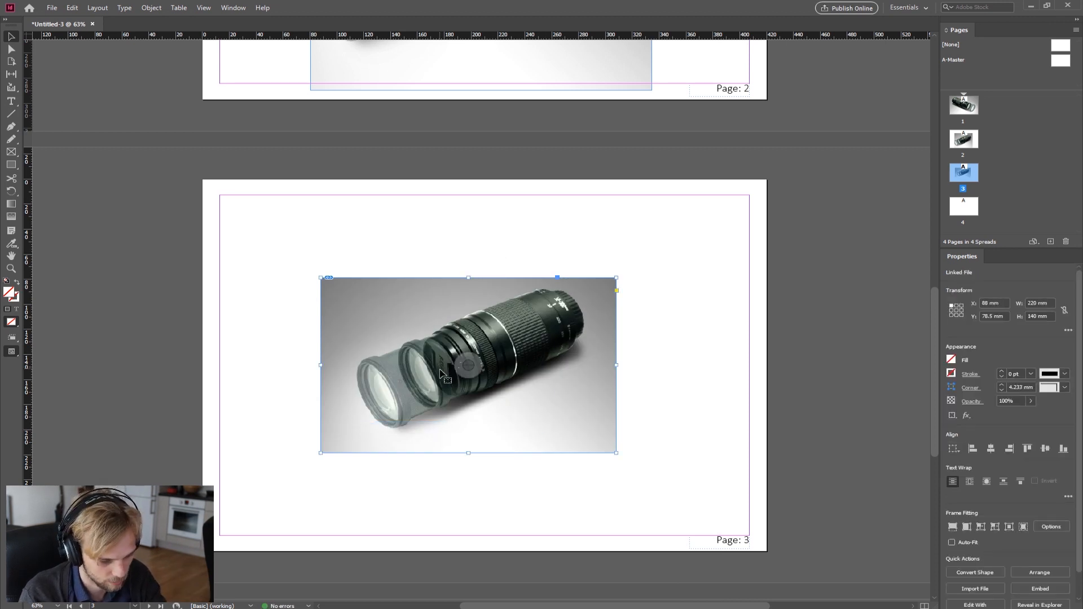
{"action": "key", "text": "Delete"}
Step: Stretch the page 2 lens image frame to the page edges, 420 × 297 mm at X 0, Y 0
{"action": "scroll", "coordinate": [476, 345], "scroll_direction": "up", "scroll_amount": 5}
{"action": "left_click", "coordinate": [459, 181]}
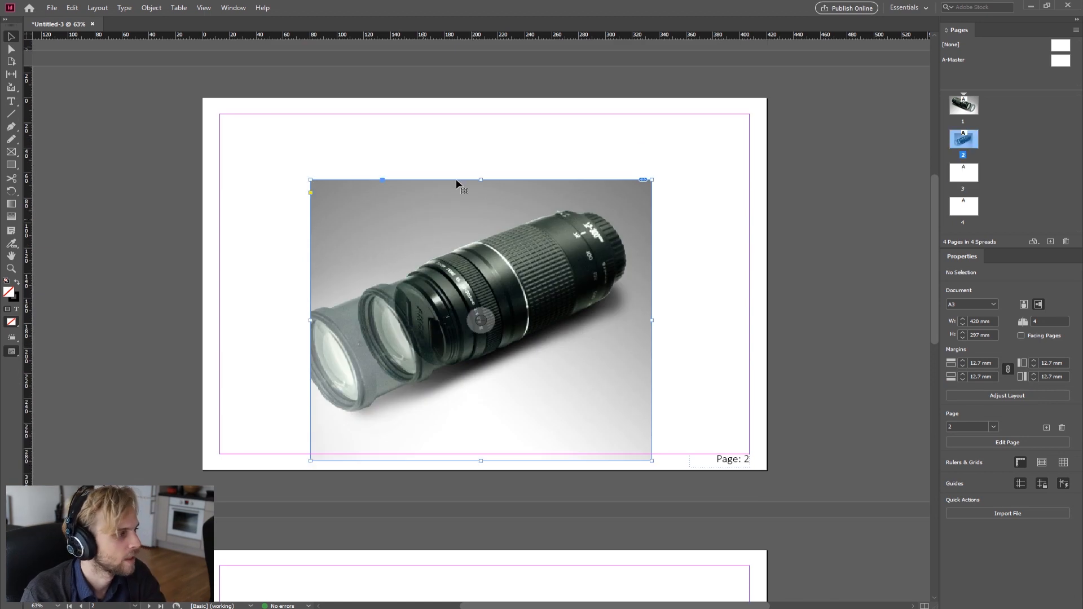
{"action": "left_click_drag", "start_coordinate": [481, 180], "coordinate": [486, 105]}
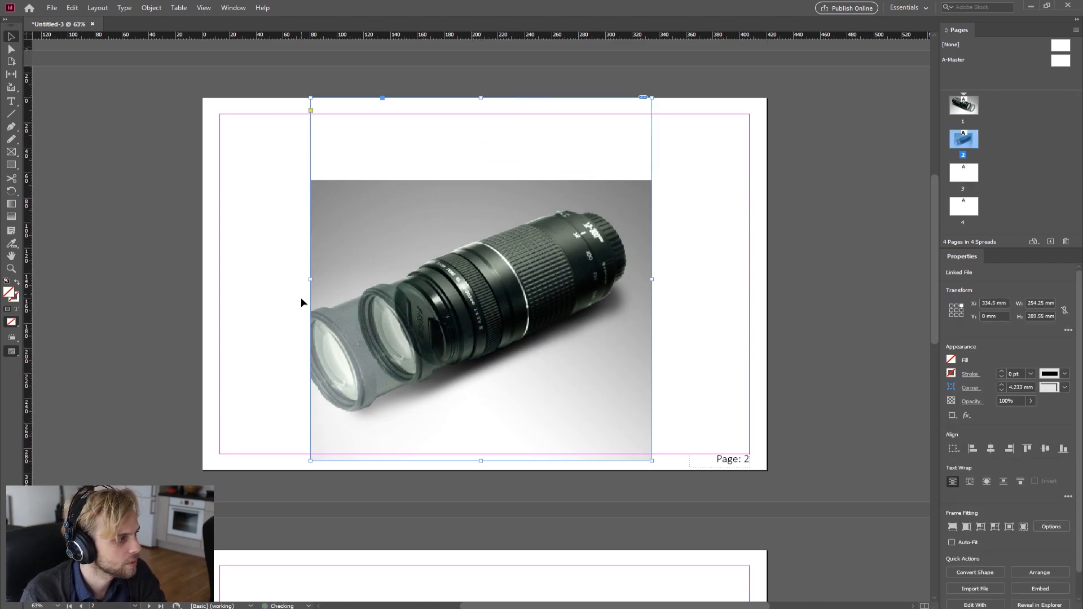
{"action": "left_click_drag", "start_coordinate": [308, 279], "coordinate": [202, 279]}
{"action": "left_click_drag", "start_coordinate": [653, 281], "coordinate": [766, 285]}
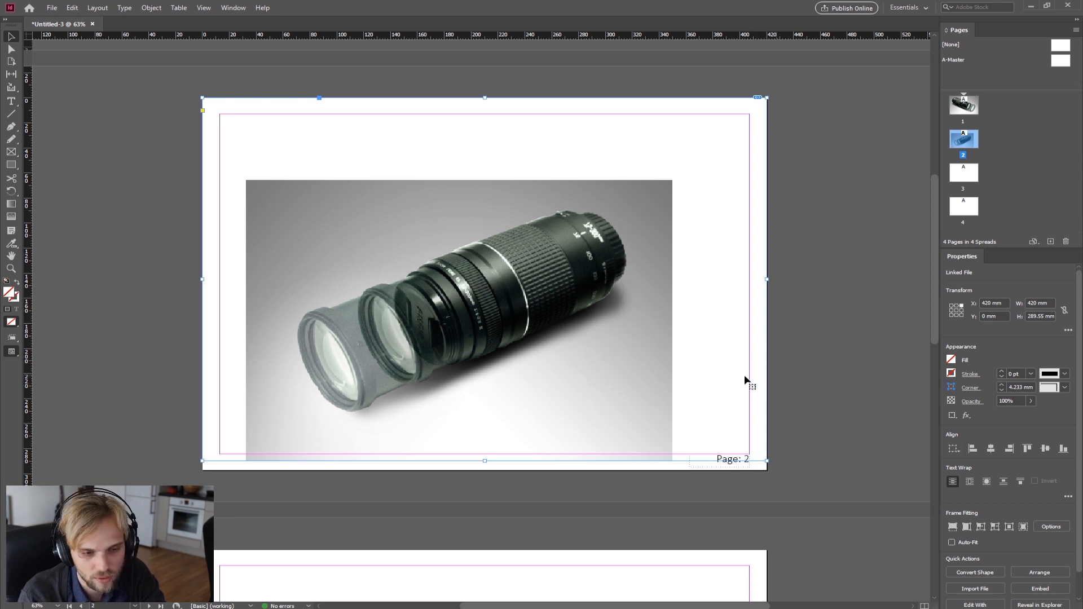
{"action": "left_click_drag", "start_coordinate": [486, 461], "coordinate": [491, 475]}
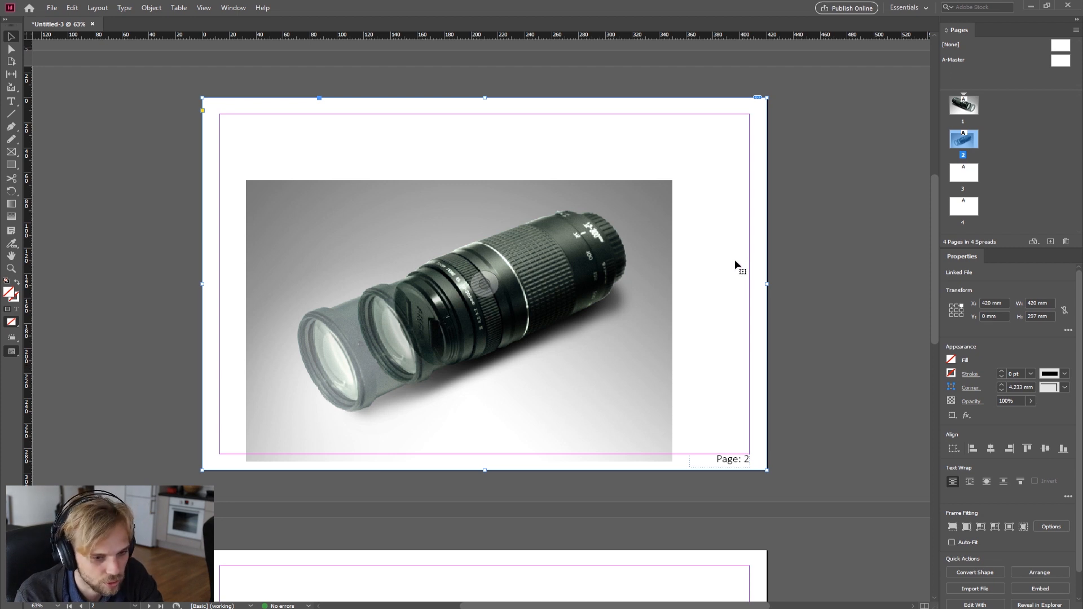
Step: Apply Fill Frame Proportionally to the page-sized lens image frame and deselect it
{"action": "right_click", "coordinate": [694, 274]}
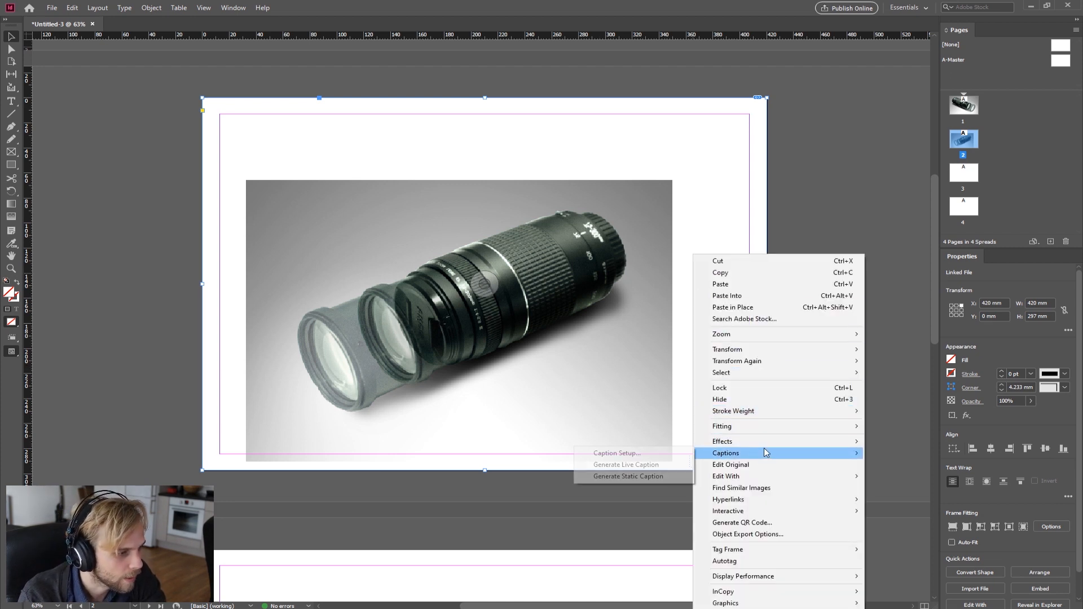
{"action": "mouse_move", "coordinate": [773, 446]}
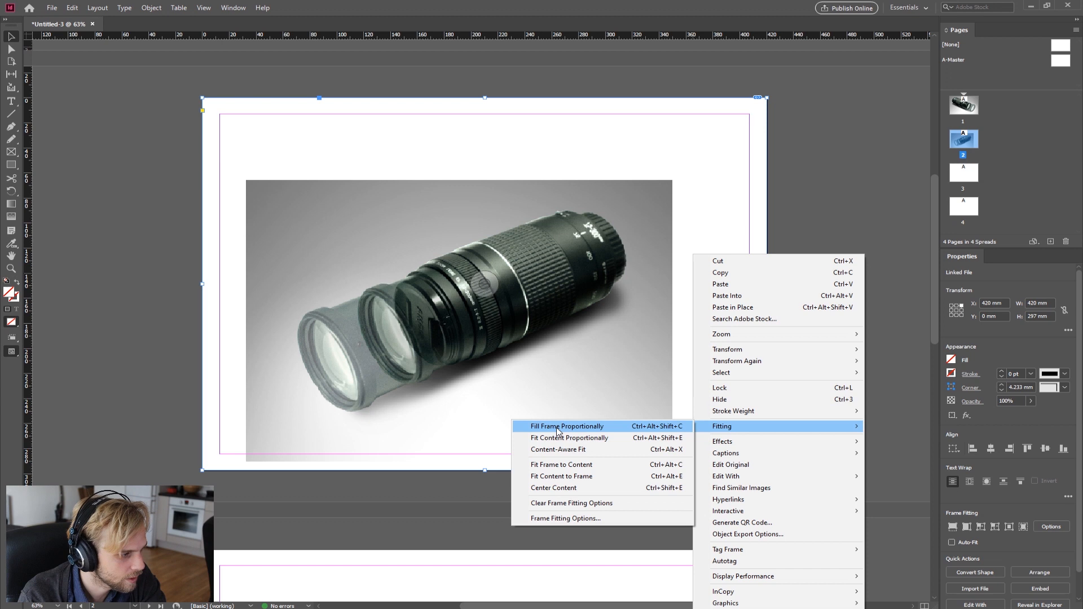
{"action": "left_click", "coordinate": [557, 432]}
{"action": "left_click", "coordinate": [845, 273]}
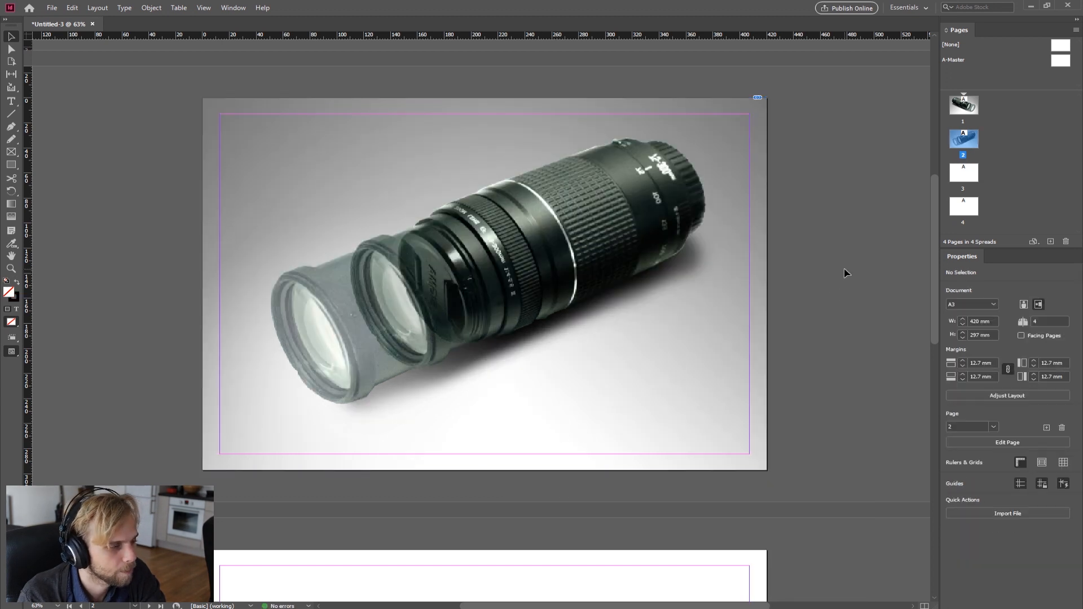
{"action": "right_click", "coordinate": [309, 357]}
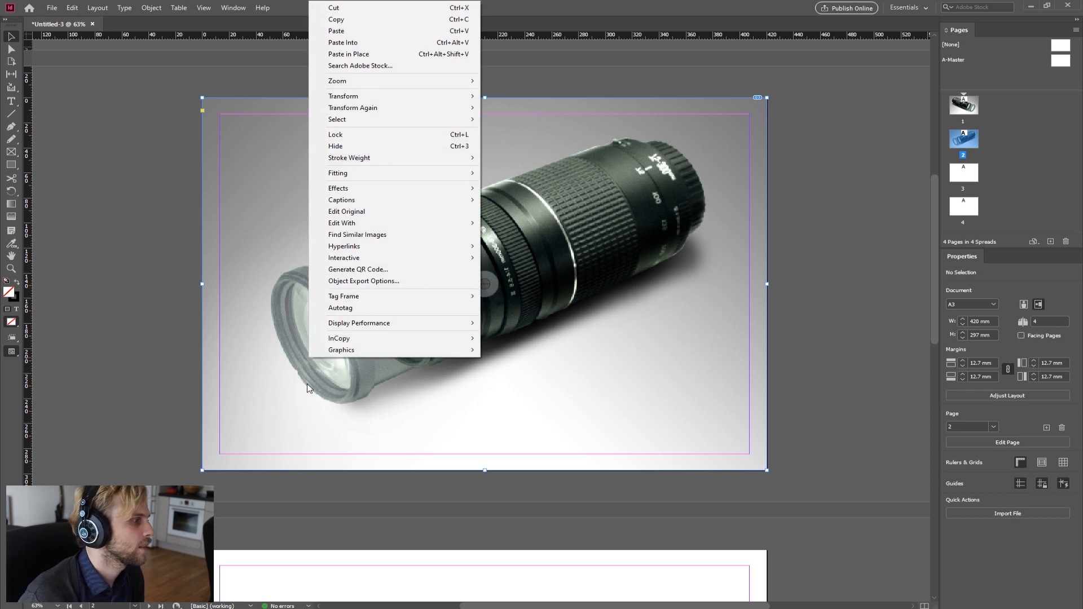
{"action": "right_click", "coordinate": [633, 226]}
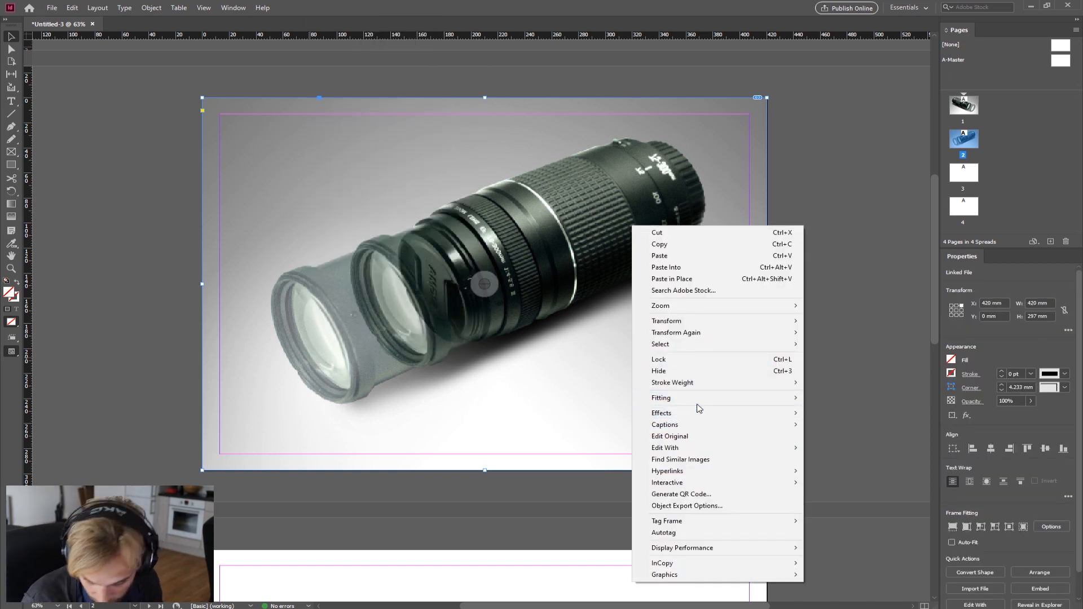
Step: Set the page 2 lens image frame's display performance to High Quality Display
{"action": "mouse_move", "coordinate": [689, 414]}
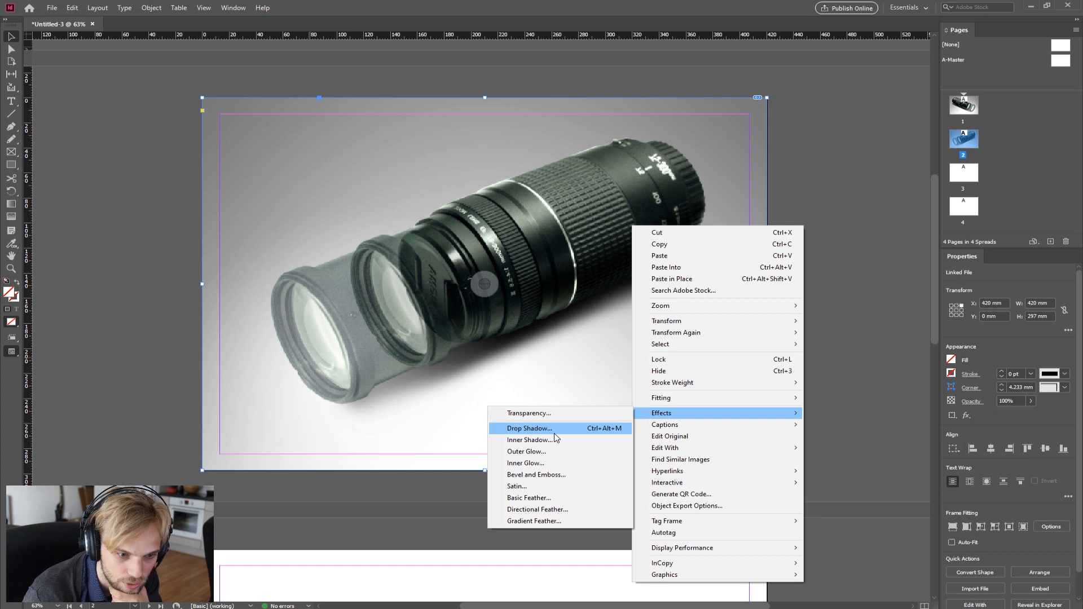
{"action": "mouse_move", "coordinate": [722, 431]}
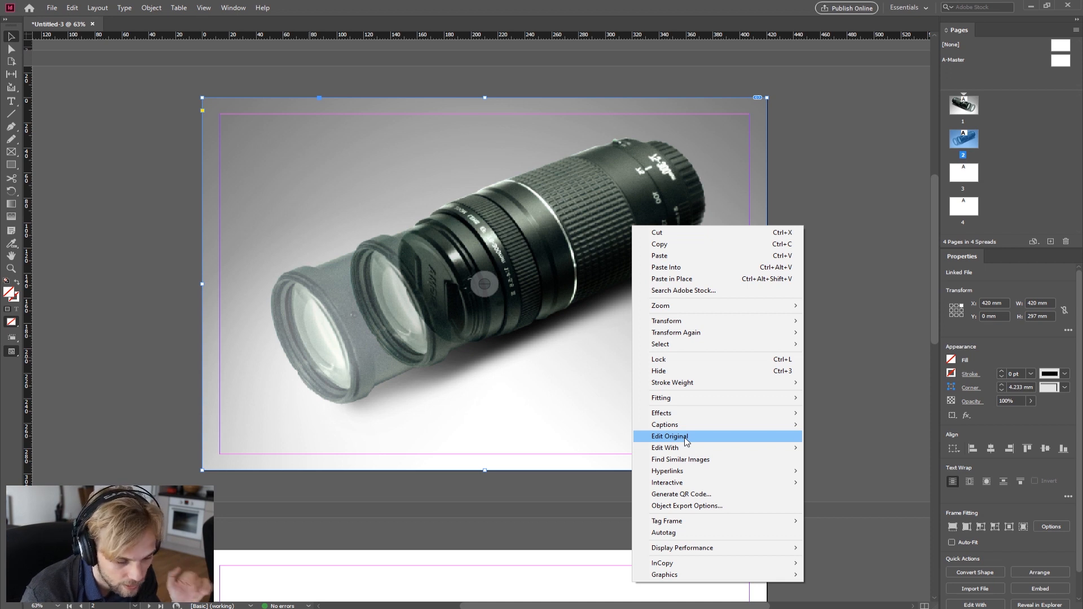
{"action": "mouse_move", "coordinate": [687, 454]}
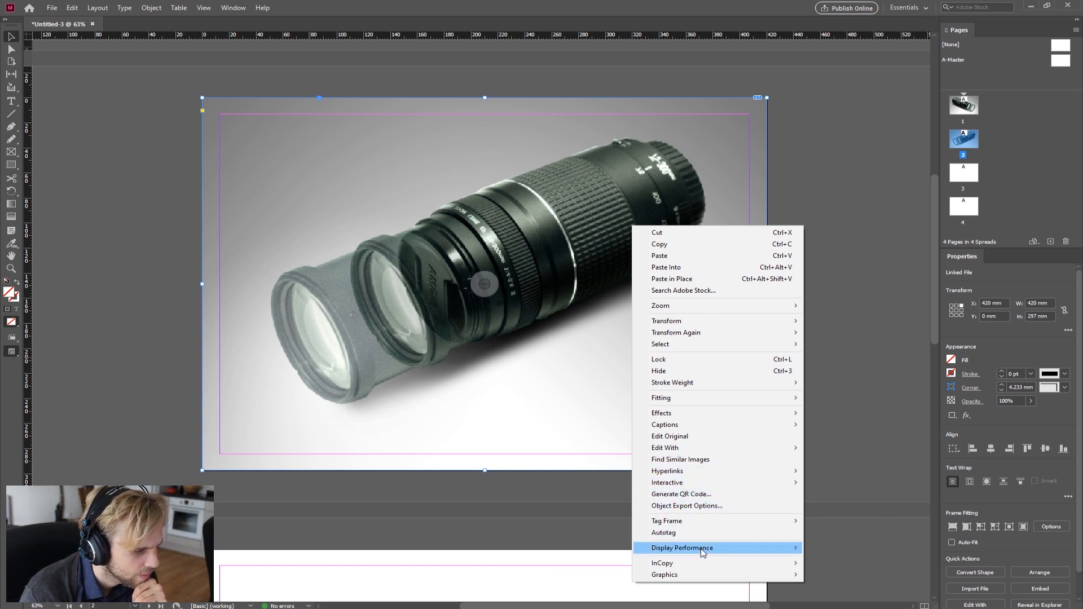
{"action": "mouse_move", "coordinate": [717, 548]}
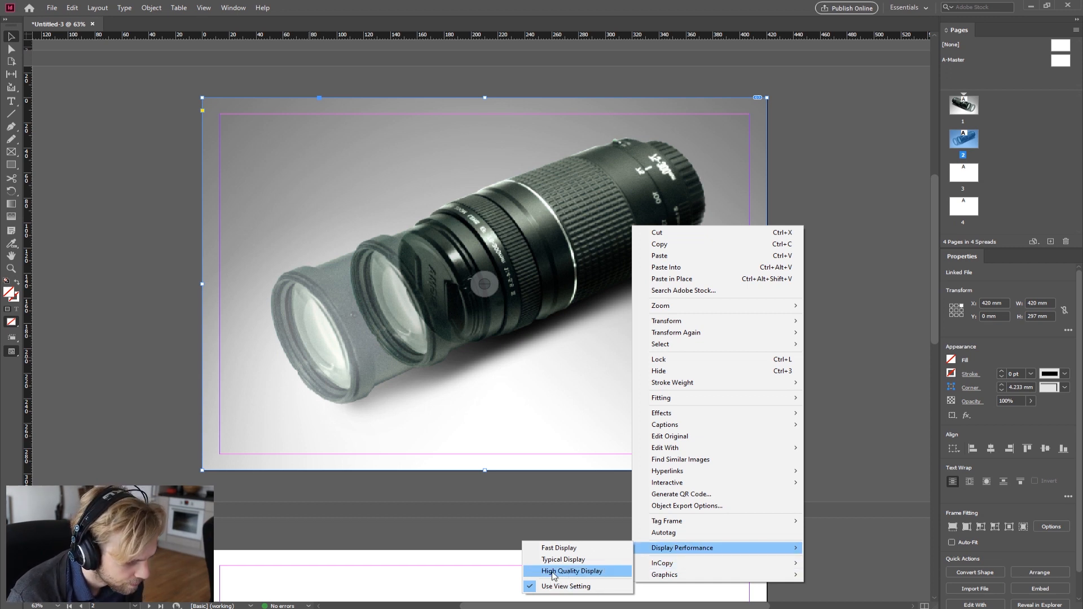
{"action": "left_click", "coordinate": [554, 572]}
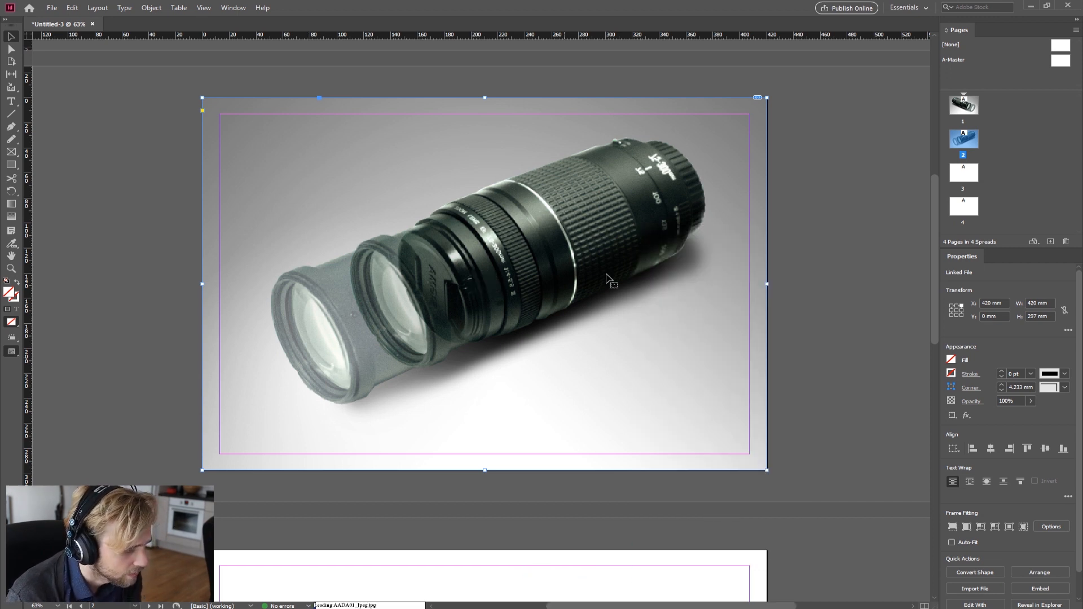
Step: Switch the page 2 lens image frame's display performance to Fast Display
{"action": "right_click", "coordinate": [571, 280]}
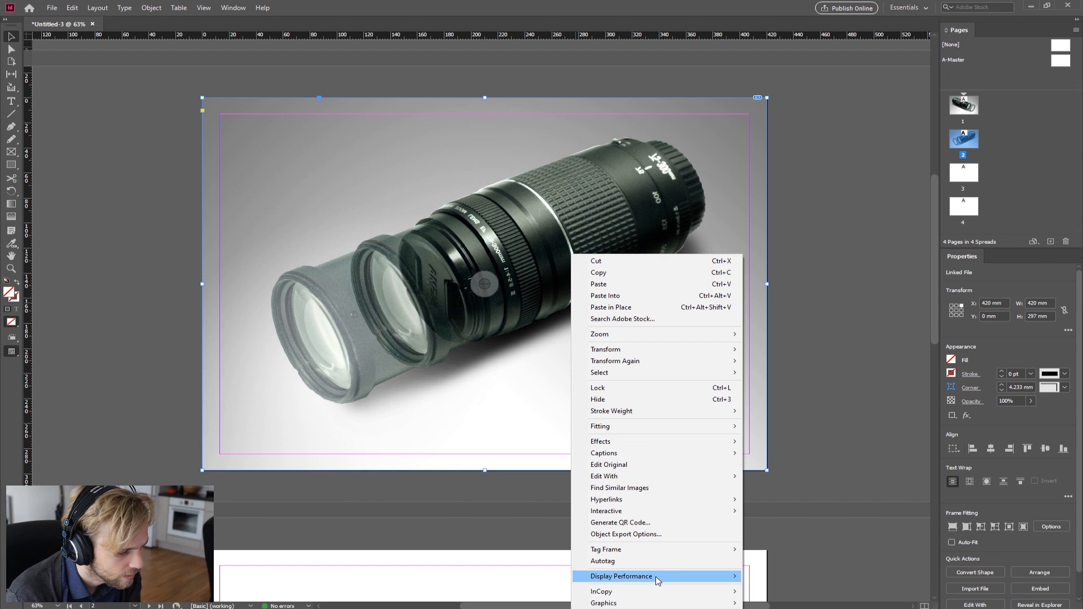
{"action": "mouse_move", "coordinate": [658, 578]}
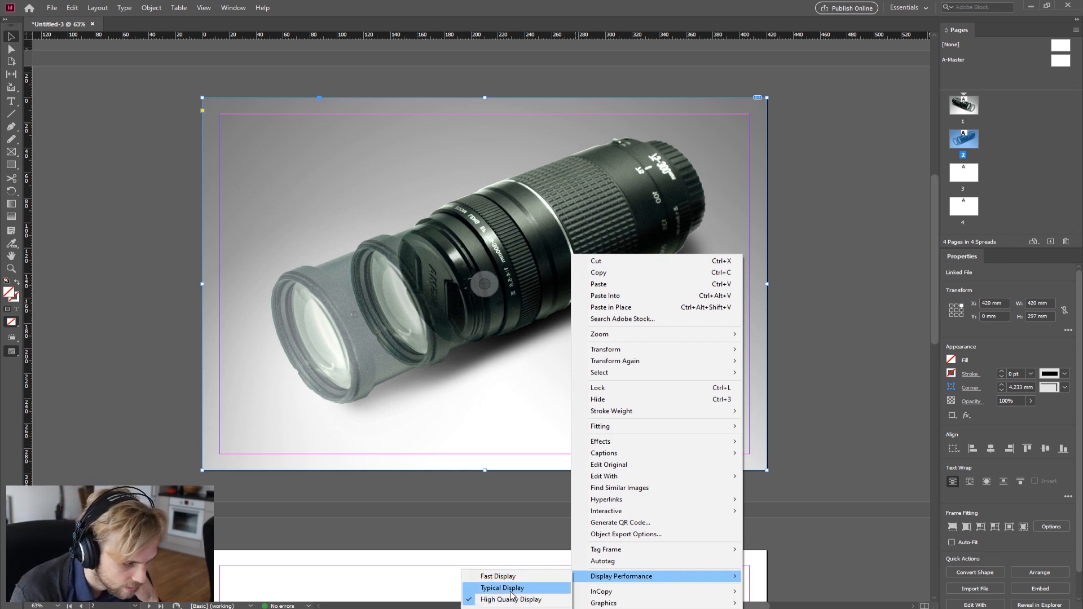
{"action": "left_click", "coordinate": [484, 576]}
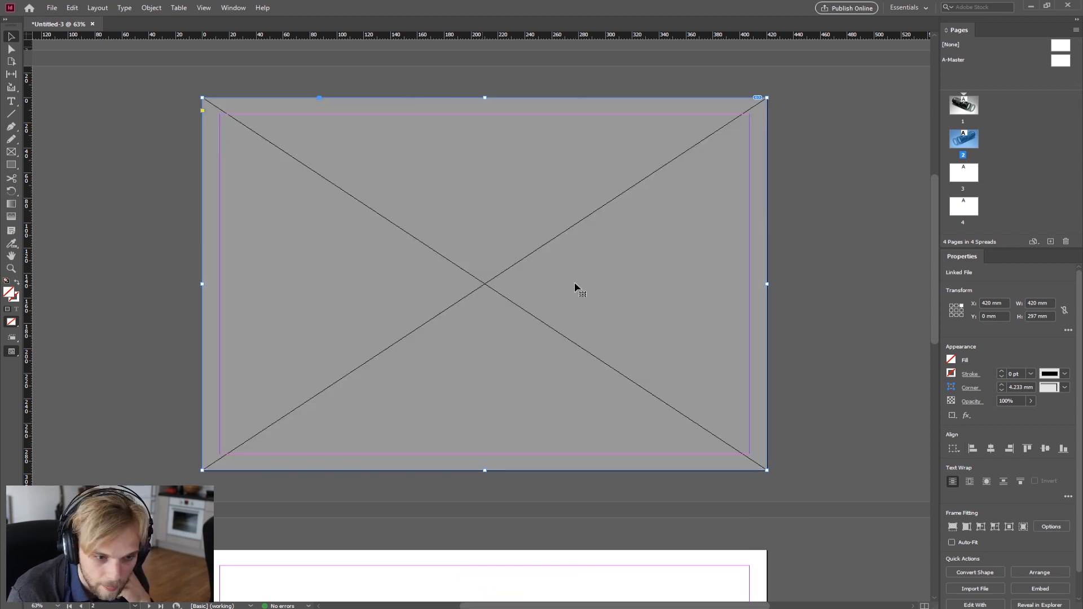
Step: Set the page 2 lens image frame's display performance to Typical Display and deselect it
{"action": "right_click", "coordinate": [646, 315]}
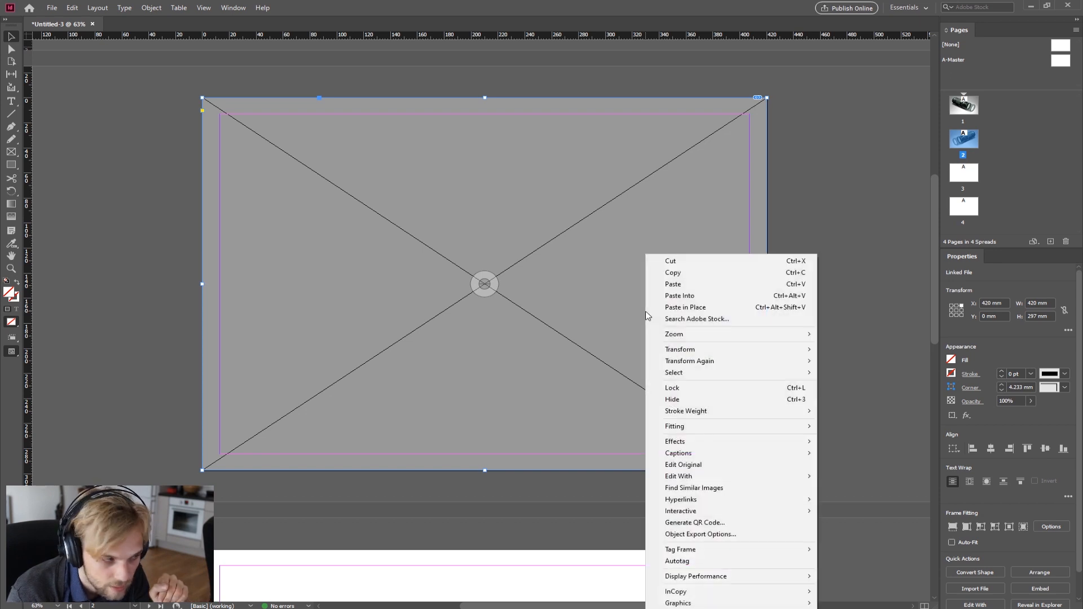
{"action": "mouse_move", "coordinate": [697, 579]}
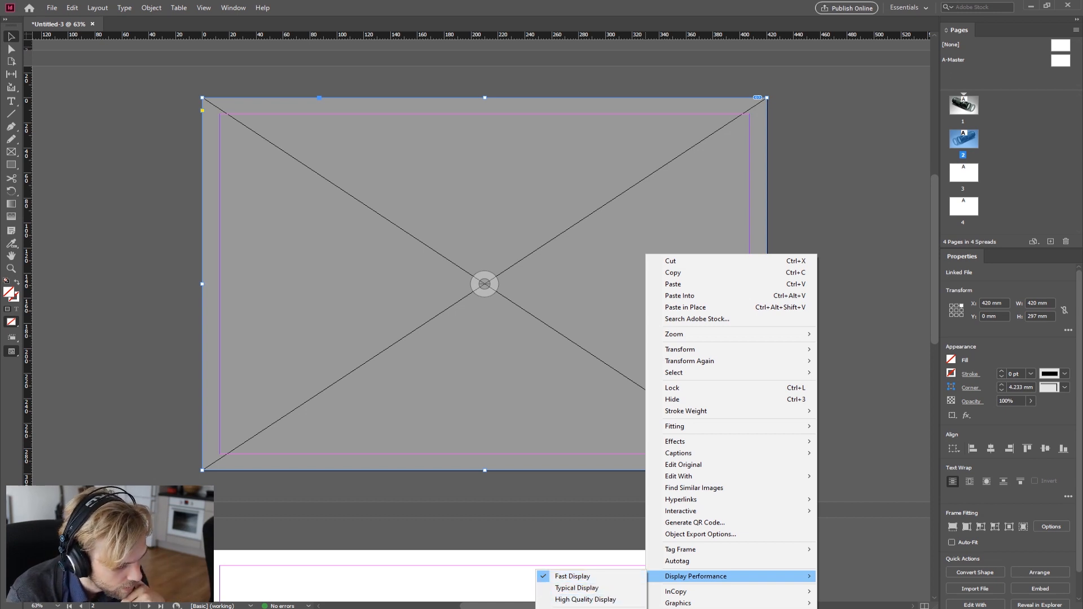
{"action": "left_click", "coordinate": [577, 588]}
{"action": "left_click", "coordinate": [838, 258]}
{"action": "scroll", "coordinate": [562, 364], "scroll_direction": "down", "scroll_amount": 3}
{"action": "scroll", "coordinate": [564, 368], "scroll_direction": "up", "scroll_amount": 8}
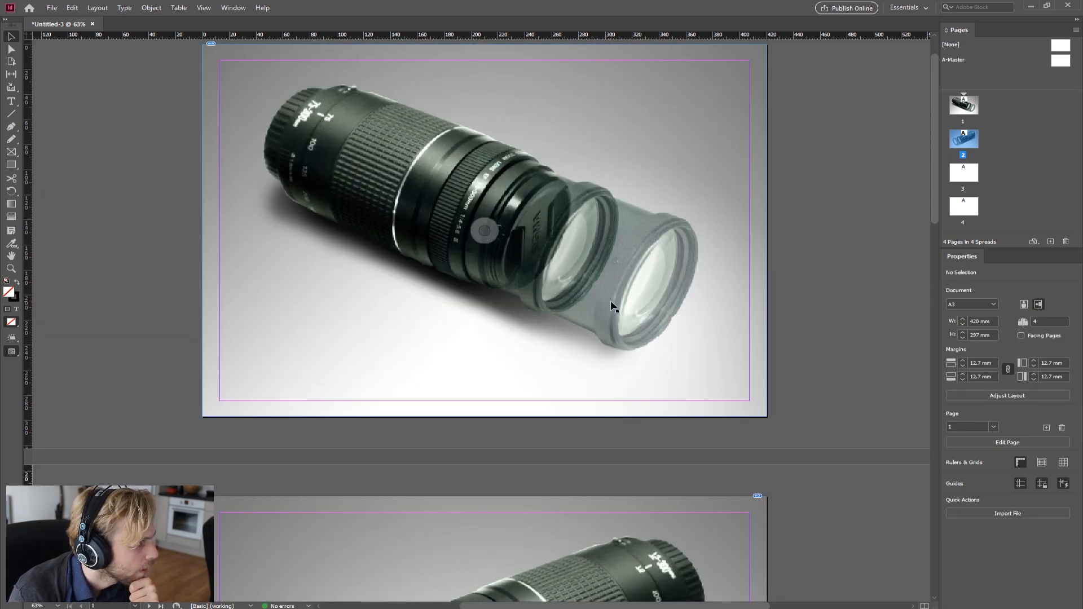
Step: Raise the page 1 image frame's bottom edge above the page number, then drag it back to the page edge
{"action": "left_click", "coordinate": [613, 306]}
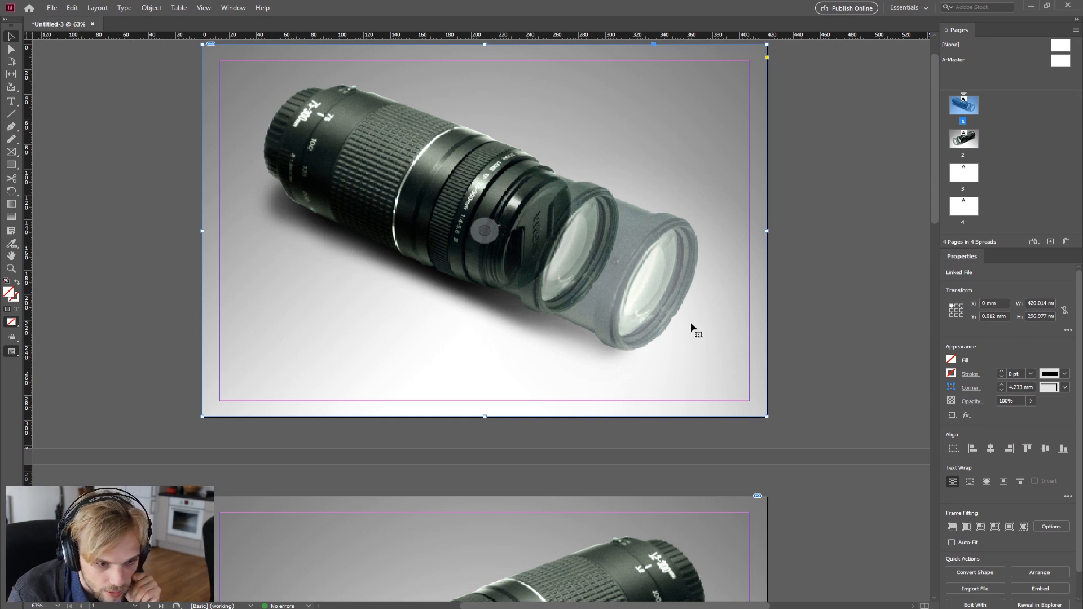
{"action": "scroll", "coordinate": [1042, 435], "scroll_direction": "down", "scroll_amount": 1}
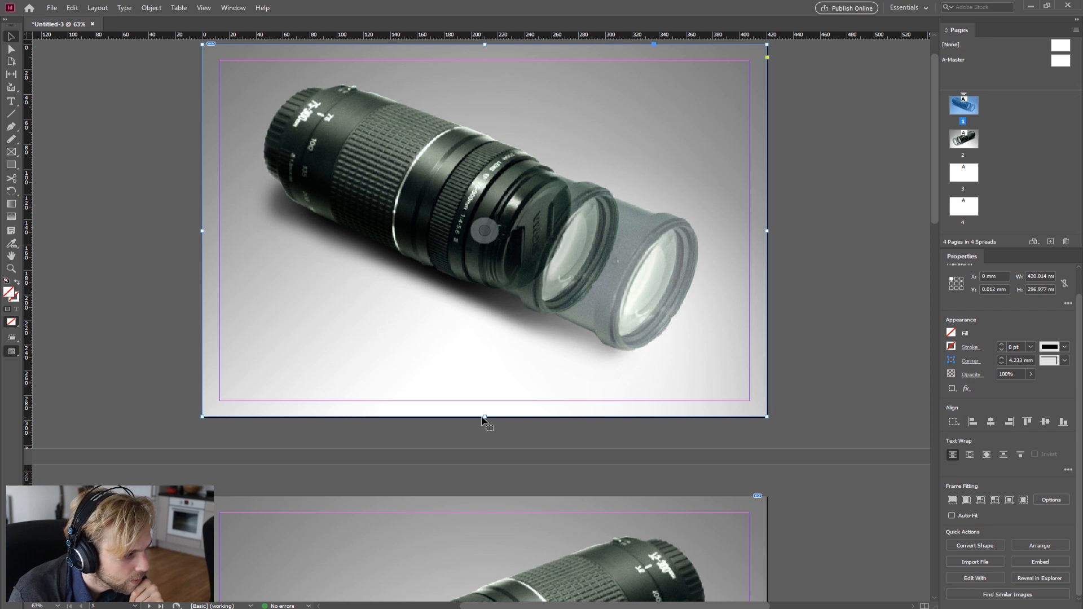
{"action": "left_click_drag", "start_coordinate": [485, 417], "coordinate": [499, 398]}
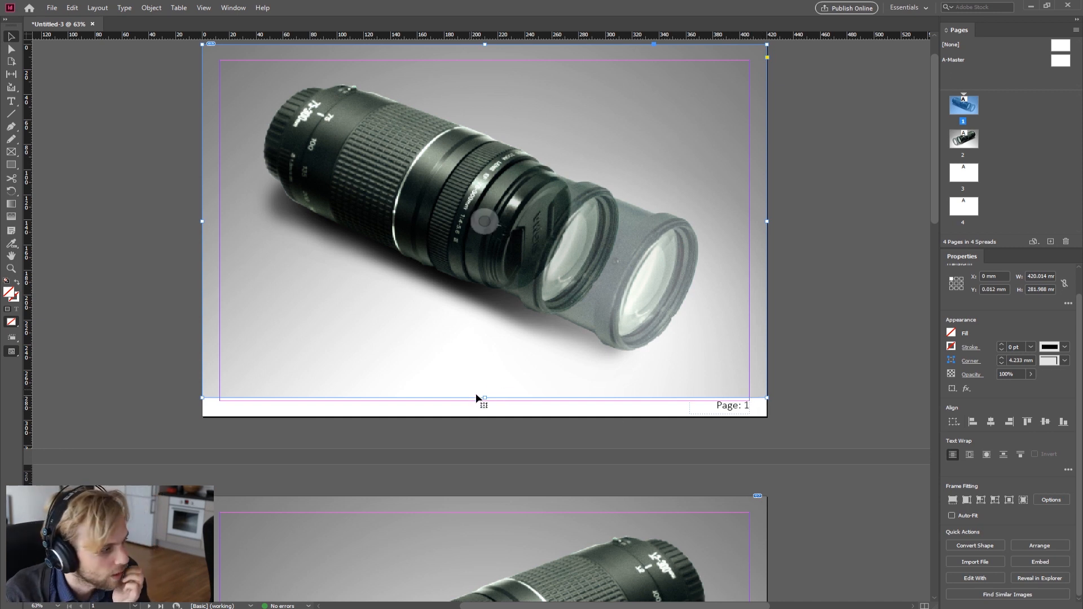
{"action": "left_click_drag", "start_coordinate": [485, 398], "coordinate": [497, 417]}
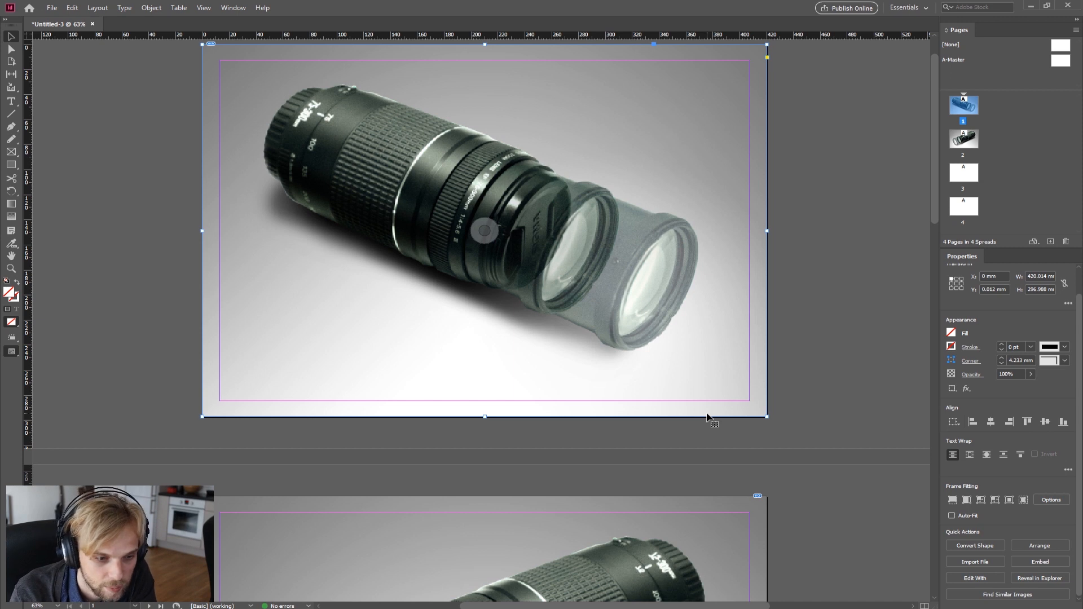
{"action": "left_click", "coordinate": [783, 435]}
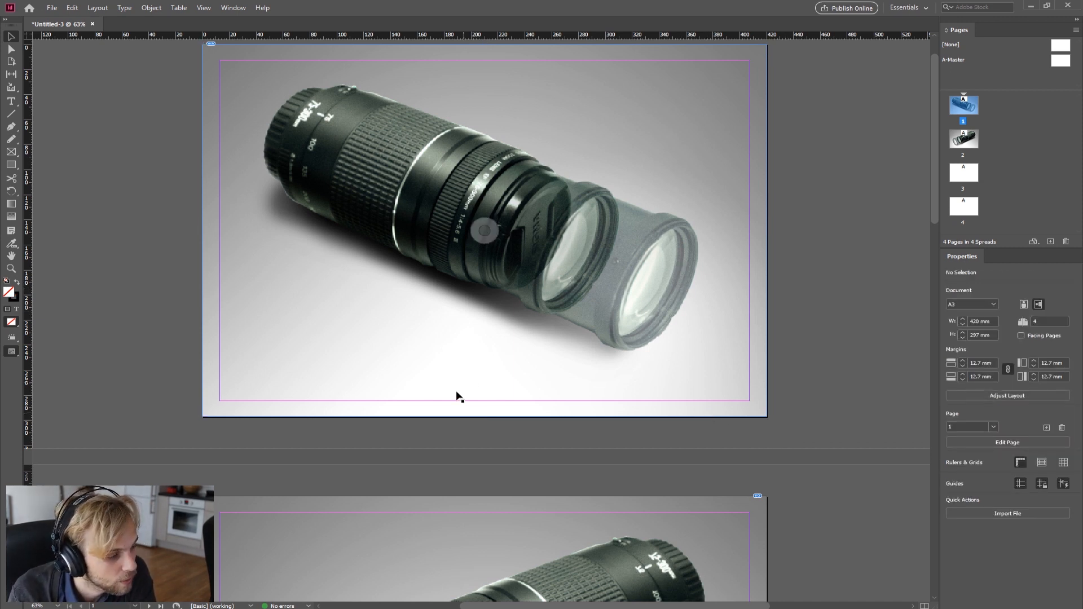
{"action": "left_click", "coordinate": [485, 417]}
{"action": "left_click_drag", "start_coordinate": [486, 417], "coordinate": [488, 405]}
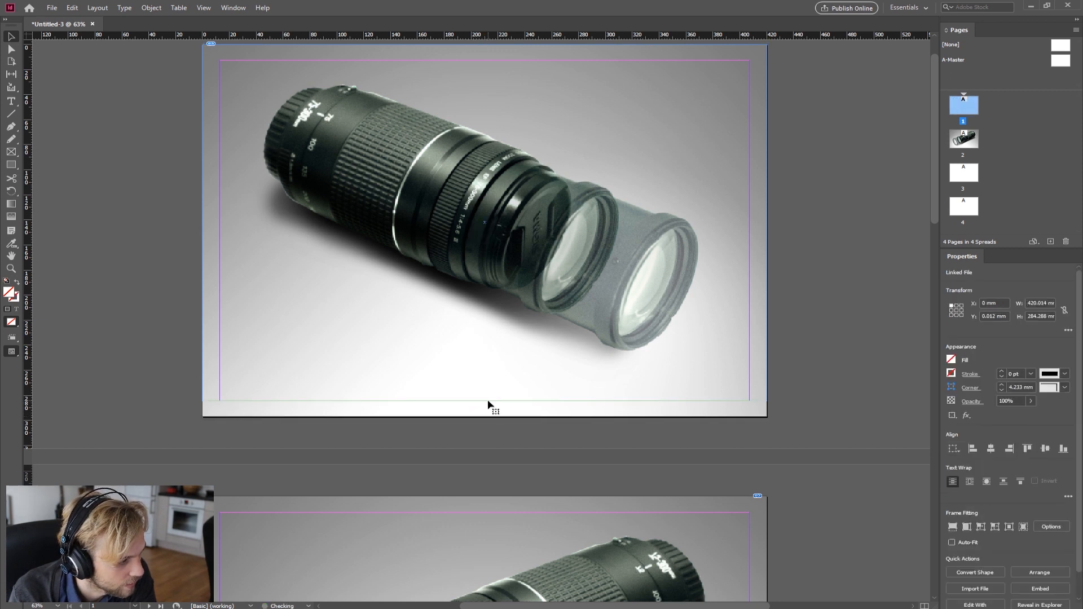
{"action": "left_click", "coordinate": [672, 406]}
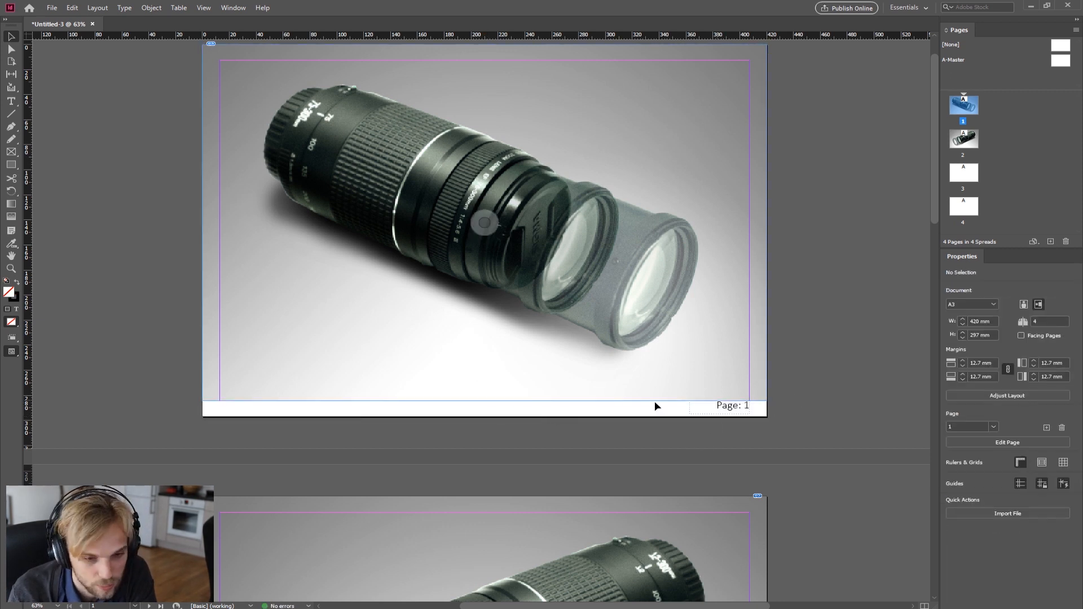
{"action": "left_click", "coordinate": [442, 393]}
{"action": "left_click_drag", "start_coordinate": [485, 401], "coordinate": [485, 418]}
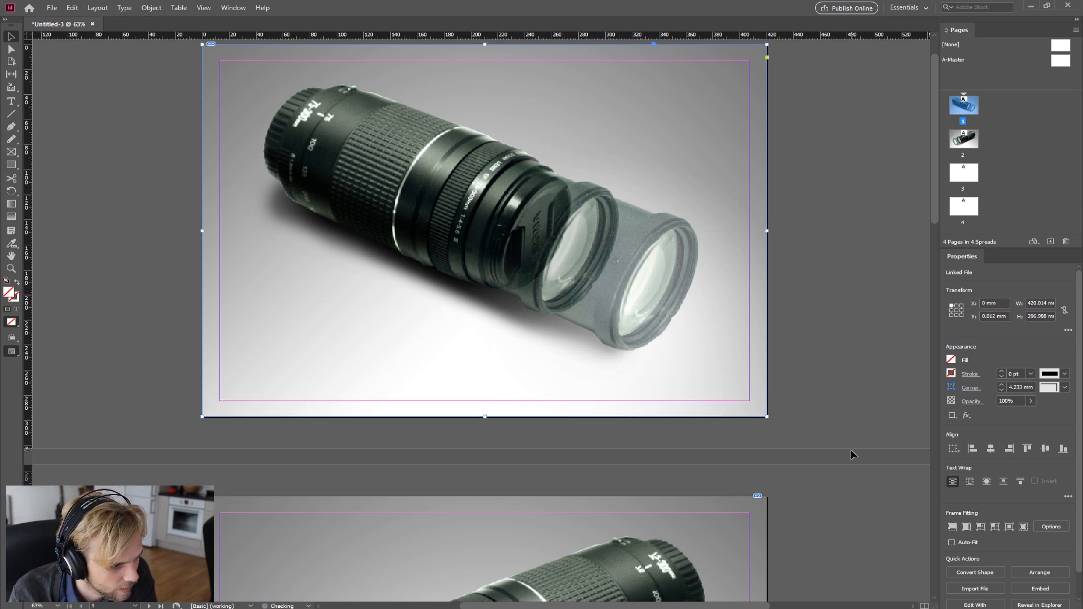
{"action": "left_click", "coordinate": [839, 374]}
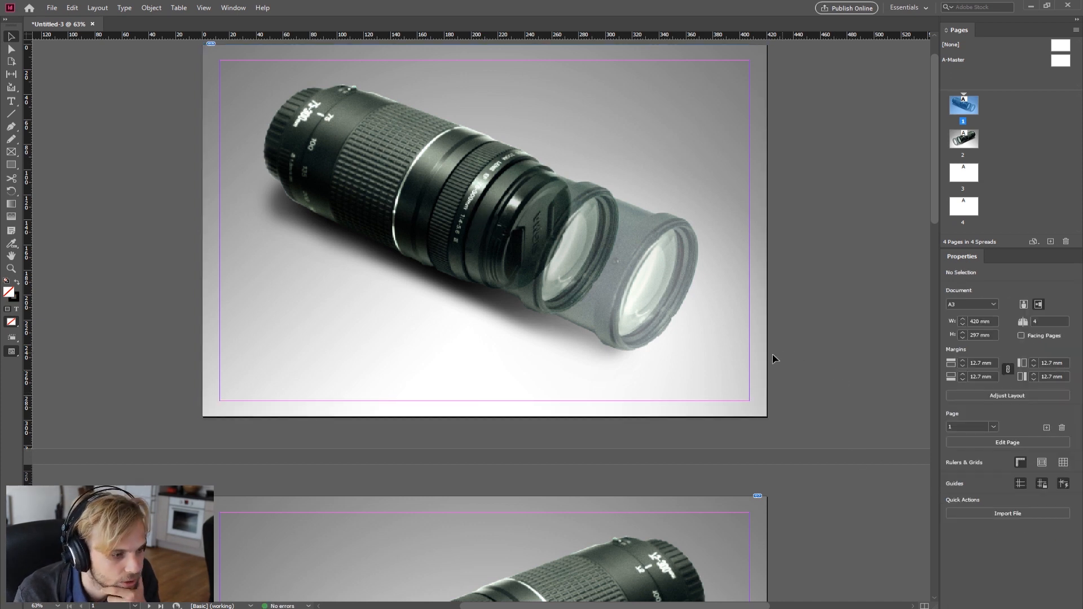
Step: Select the page 1 image frame, open the Overlays panel and close it again
{"action": "left_click", "coordinate": [682, 383]}
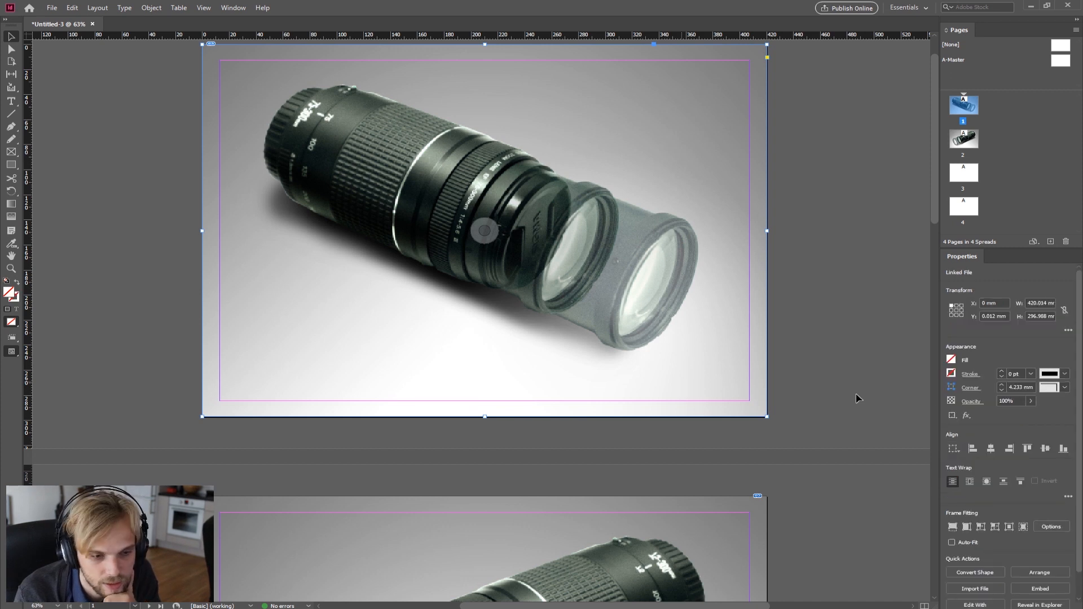
{"action": "scroll", "coordinate": [1054, 417], "scroll_direction": "down", "scroll_amount": 1}
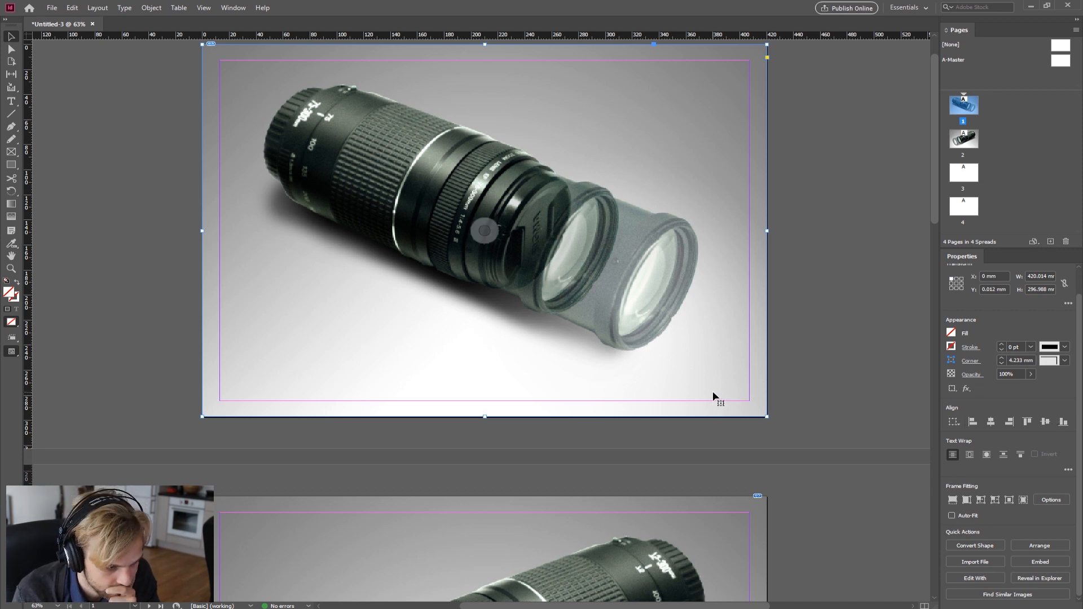
{"action": "left_click", "coordinate": [209, 10]}
{"action": "mouse_move", "coordinate": [228, 11]}
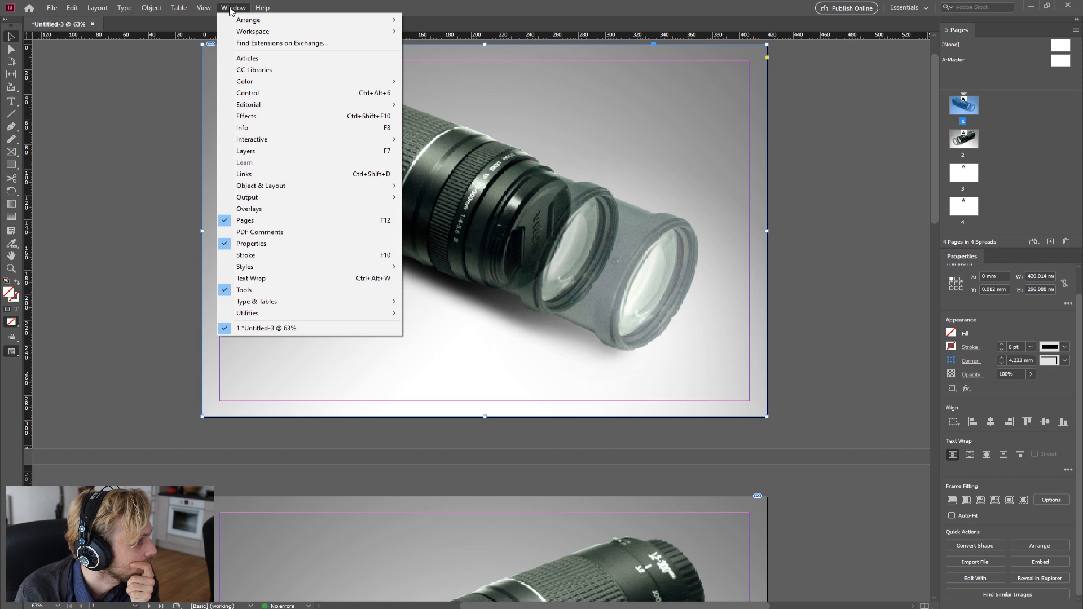
{"action": "left_click", "coordinate": [346, 209]}
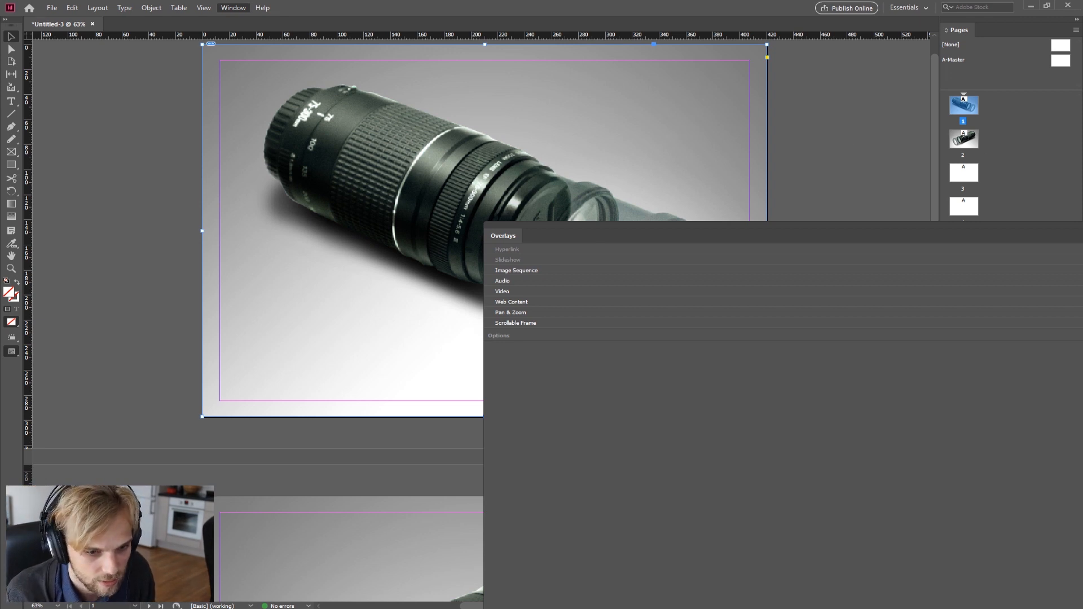
{"action": "right_click", "coordinate": [503, 233]}
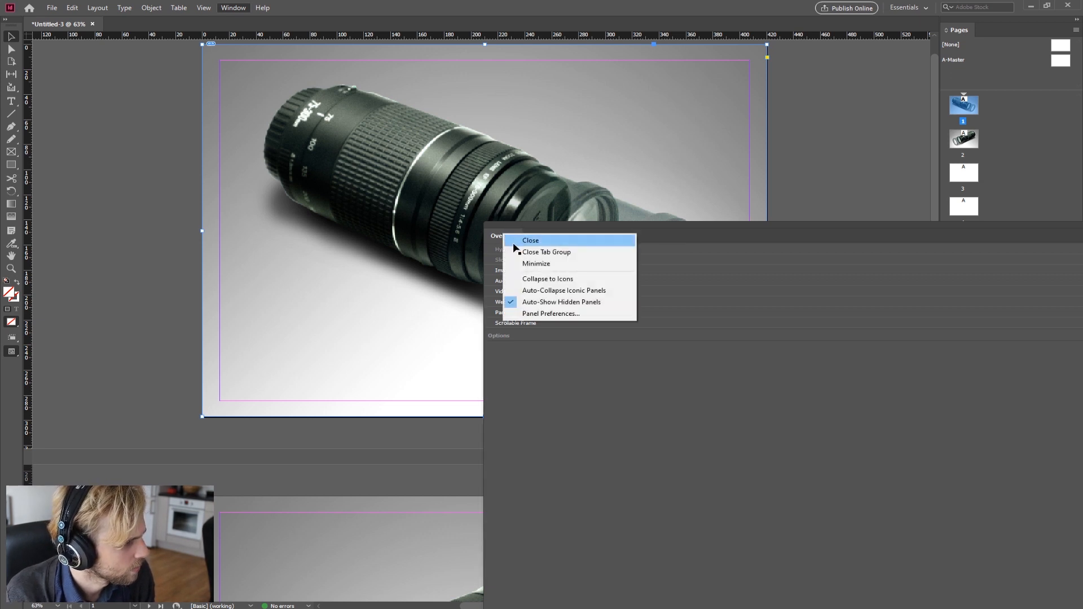
{"action": "left_click", "coordinate": [516, 241]}
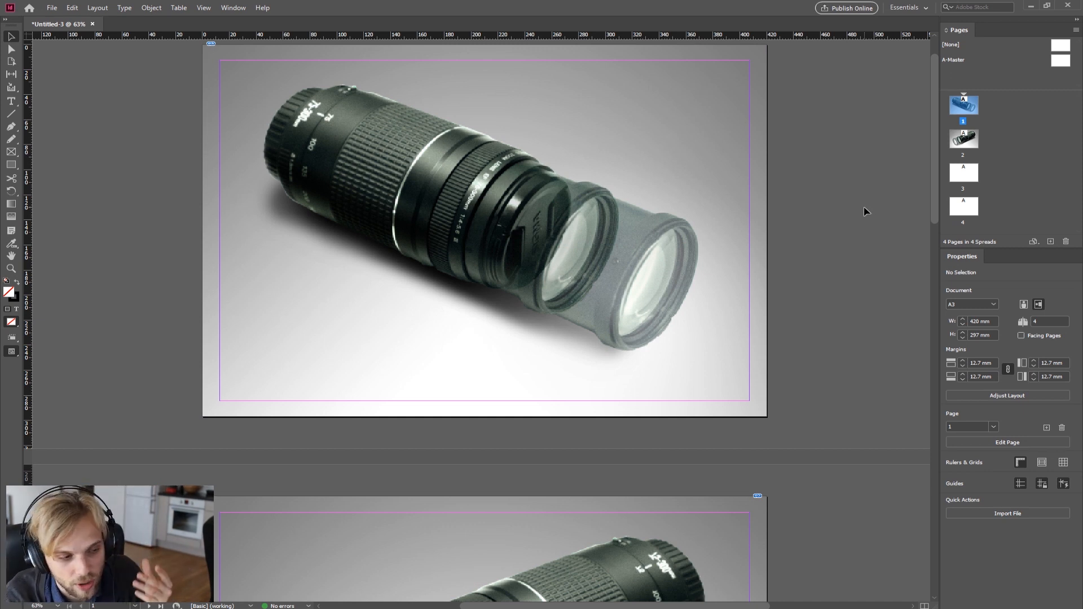
Step: Inspect the page 2 lens image frame's Frame Fitting Options and Arrange choices without changing them
{"action": "scroll", "coordinate": [714, 380], "scroll_direction": "down", "scroll_amount": 3}
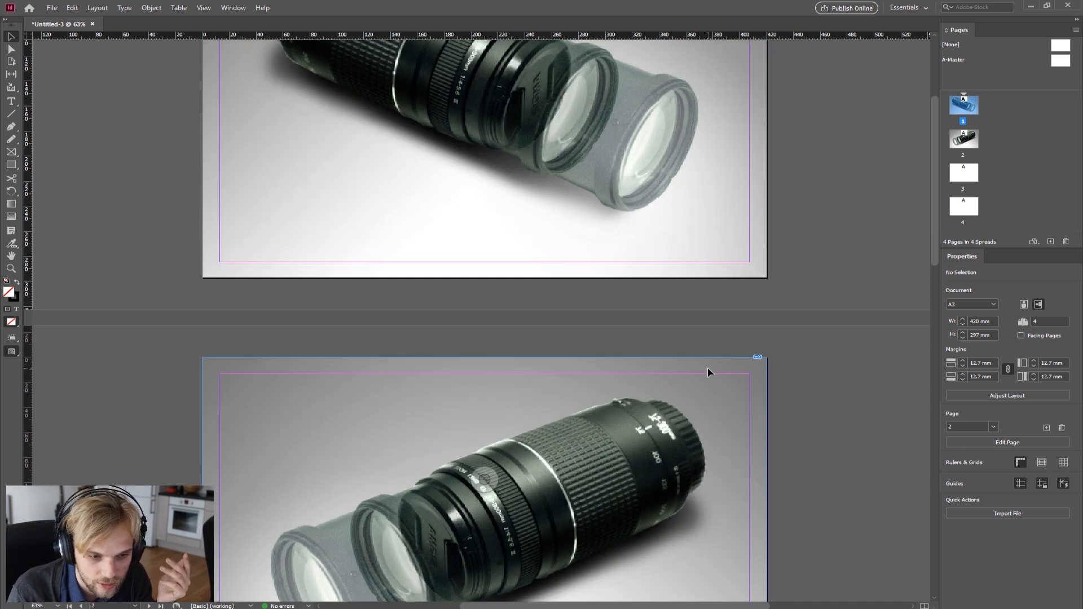
{"action": "scroll", "coordinate": [709, 373], "scroll_direction": "down", "scroll_amount": 3}
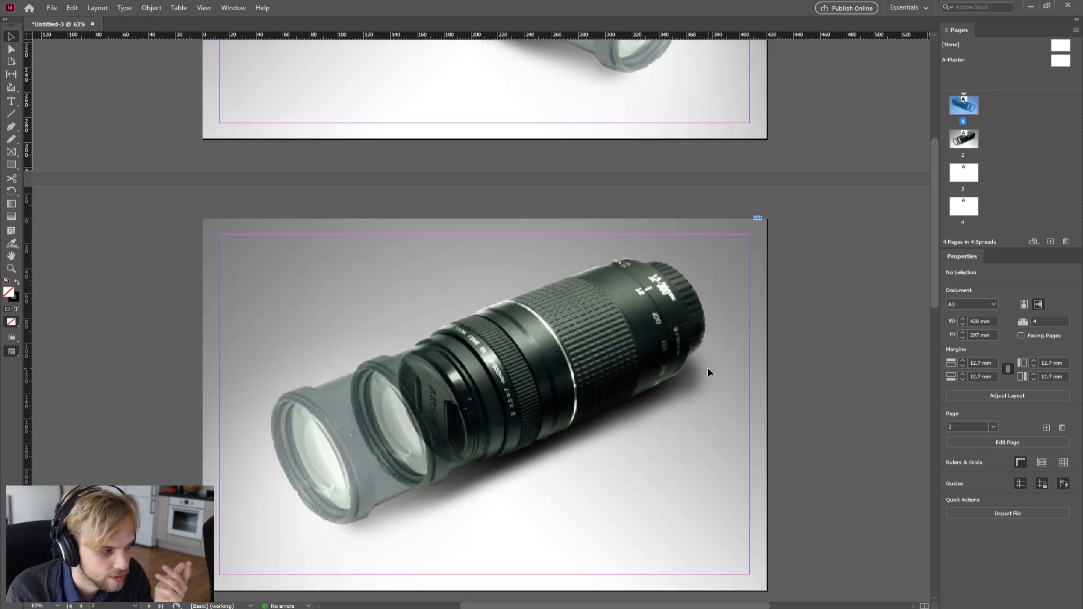
{"action": "left_click", "coordinate": [687, 415]}
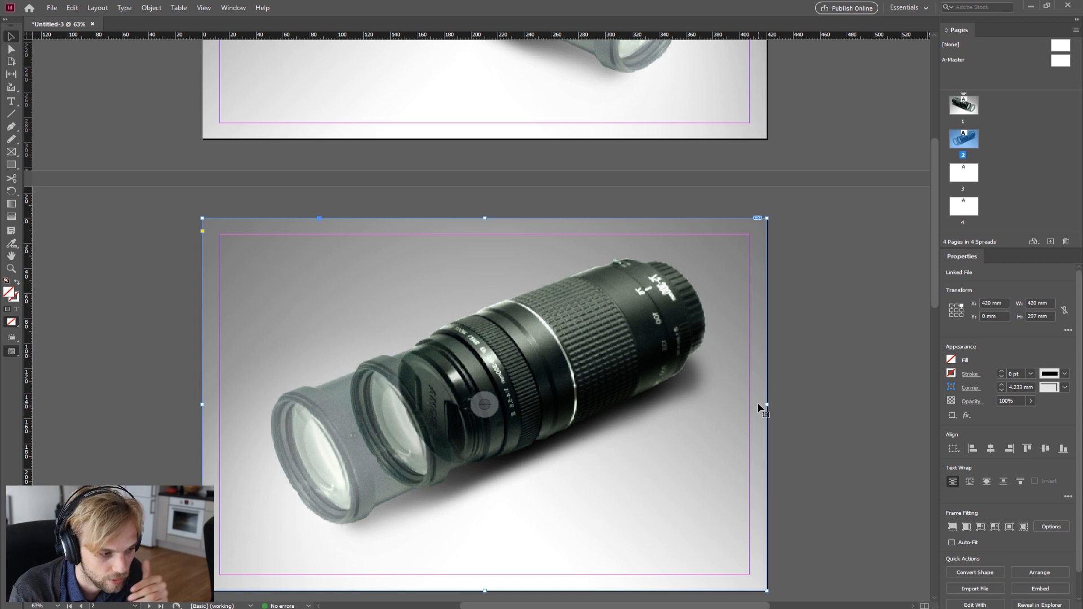
{"action": "scroll", "coordinate": [759, 408], "scroll_direction": "down", "scroll_amount": 2}
{"action": "scroll", "coordinate": [991, 441], "scroll_direction": "down", "scroll_amount": 1}
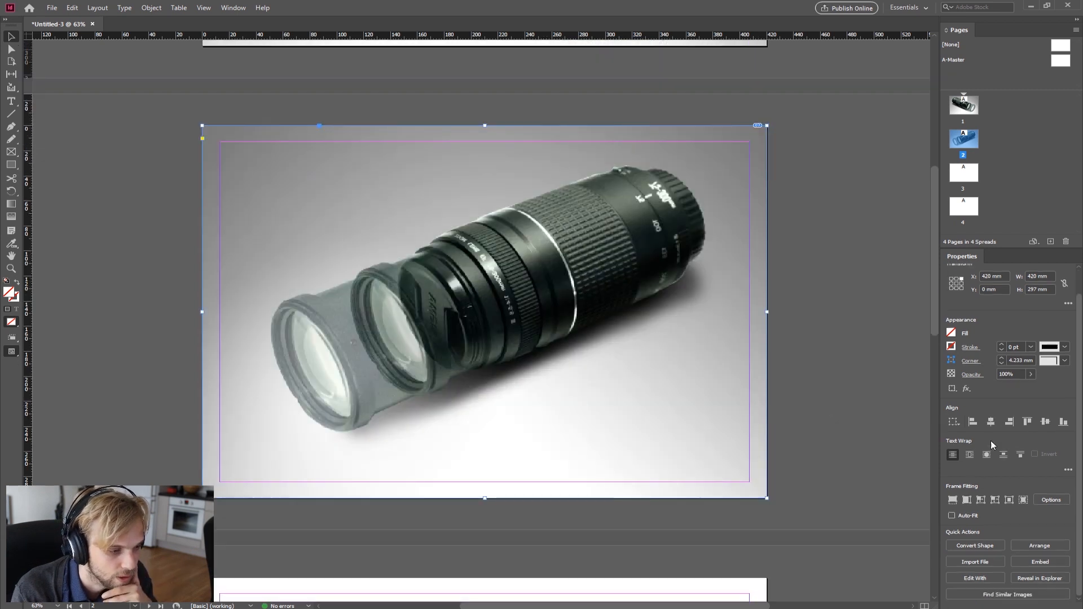
{"action": "left_click", "coordinate": [1051, 500]}
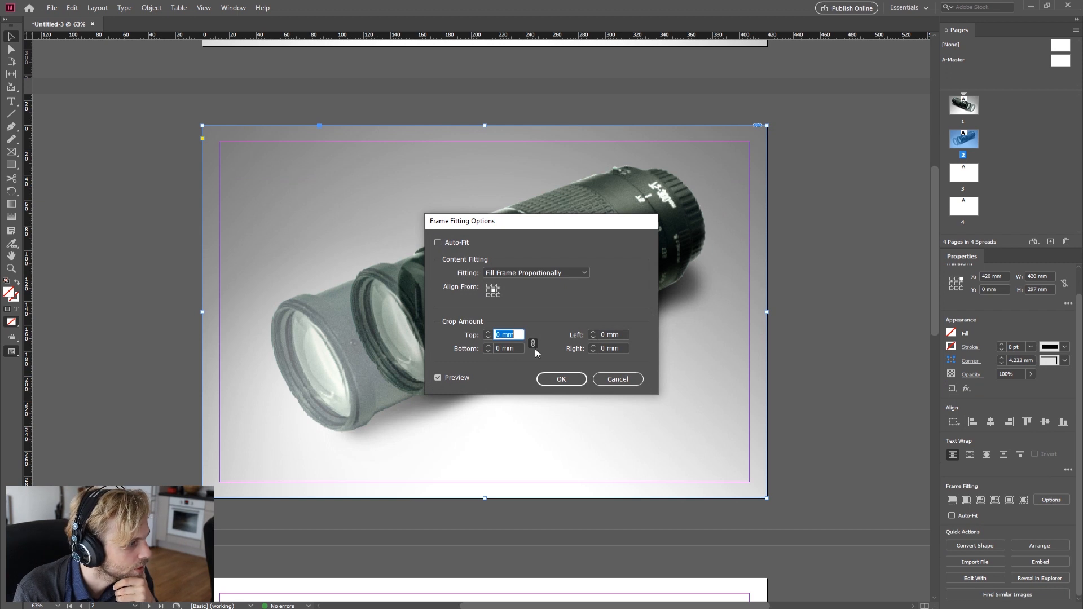
{"action": "left_click", "coordinate": [604, 385]}
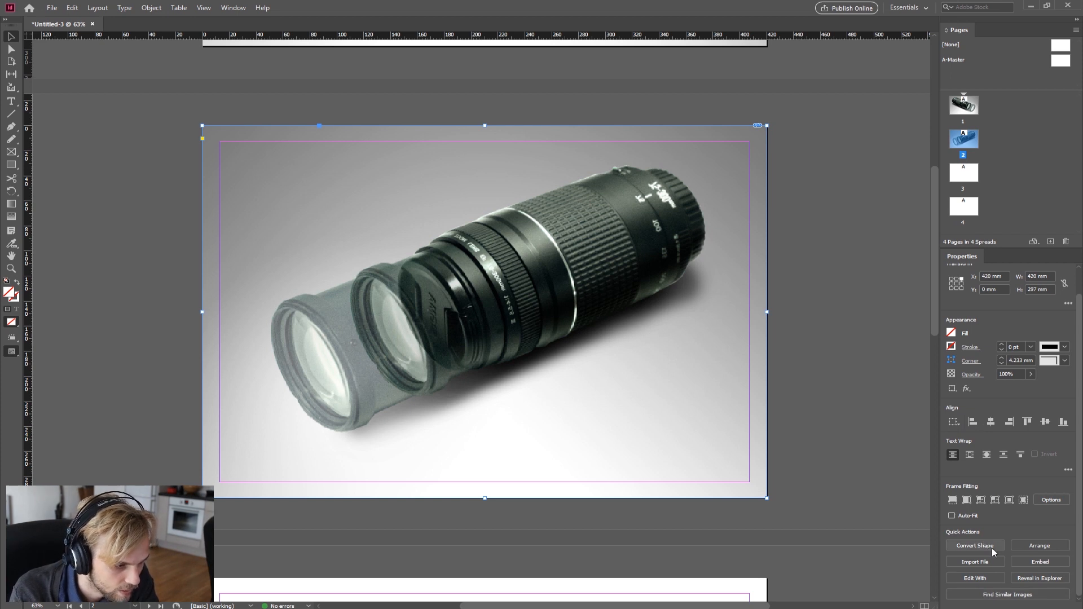
{"action": "left_click", "coordinate": [1058, 552]}
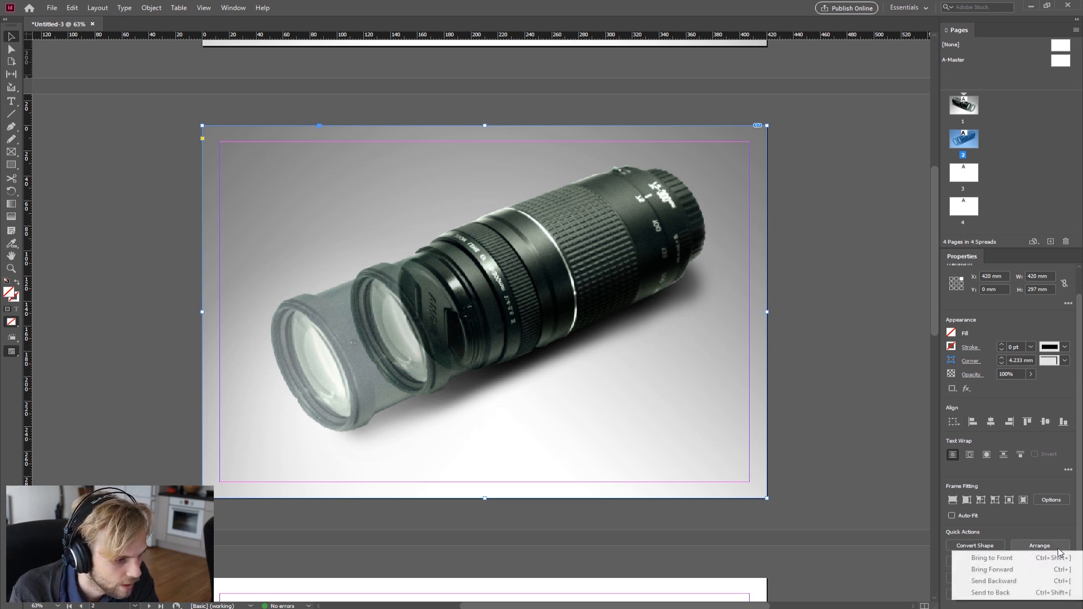
{"action": "left_click", "coordinate": [1055, 530]}
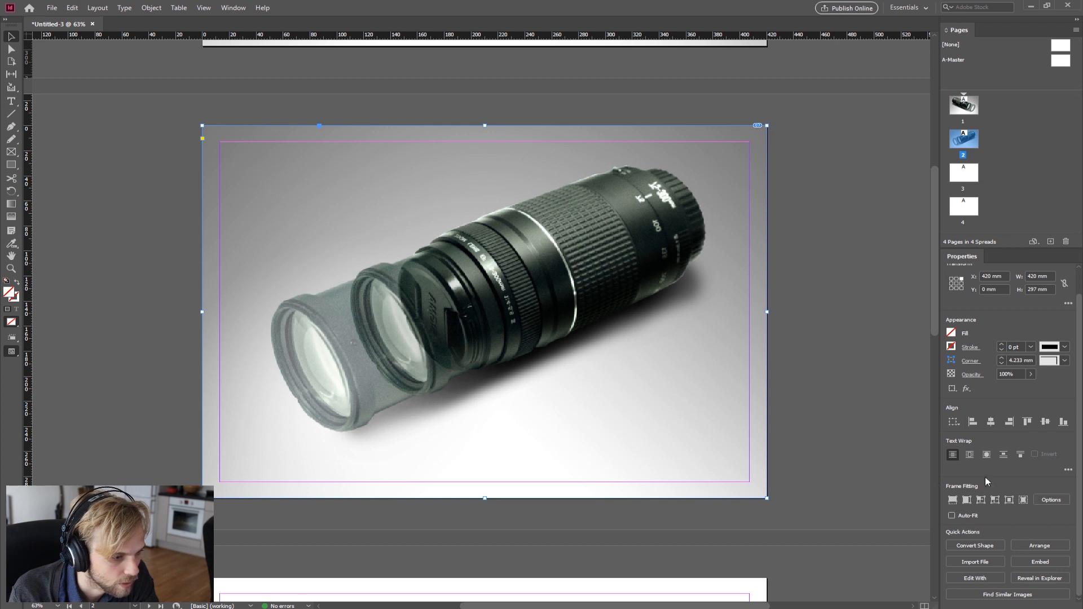
{"action": "scroll", "coordinate": [962, 474], "scroll_direction": "up", "scroll_amount": 1}
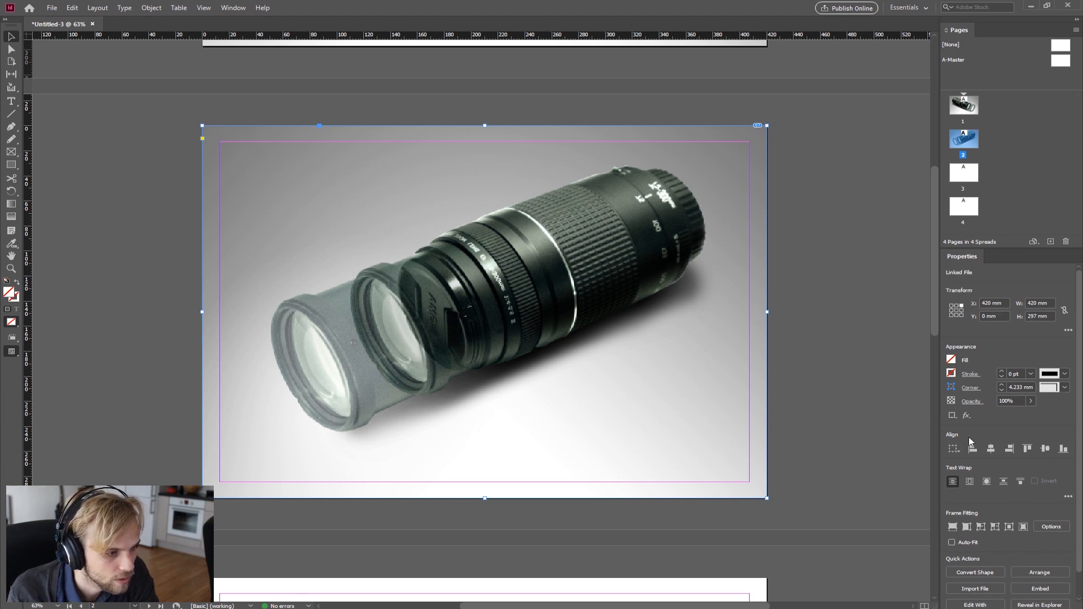
Step: Move the page 2 lens image around inside its frame, then drag it back into its original position
{"action": "left_click", "coordinate": [481, 313]}
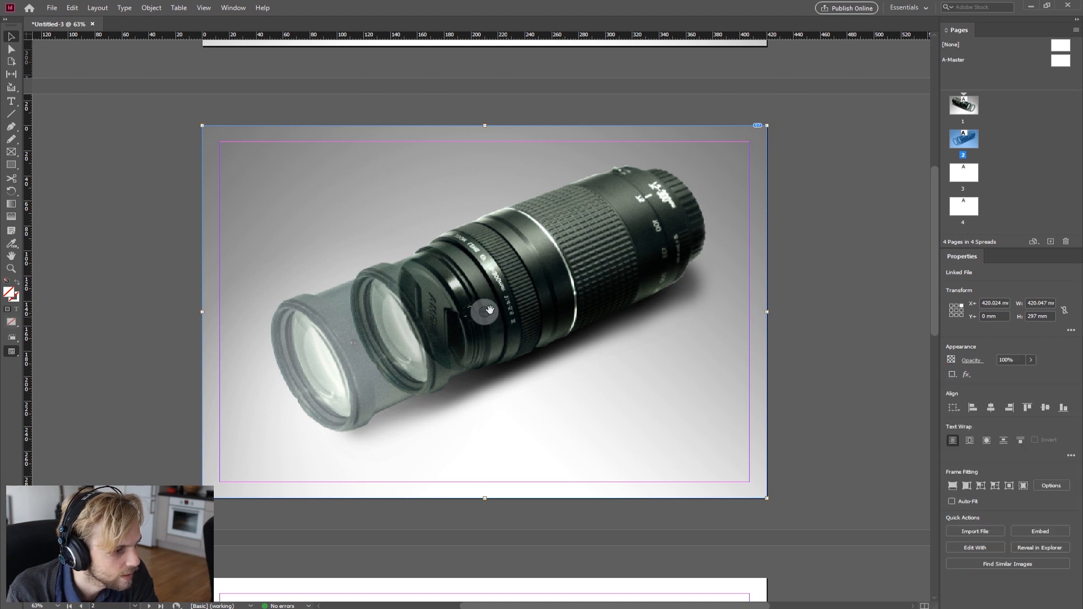
{"action": "left_click_drag", "start_coordinate": [483, 313], "coordinate": [540, 280]}
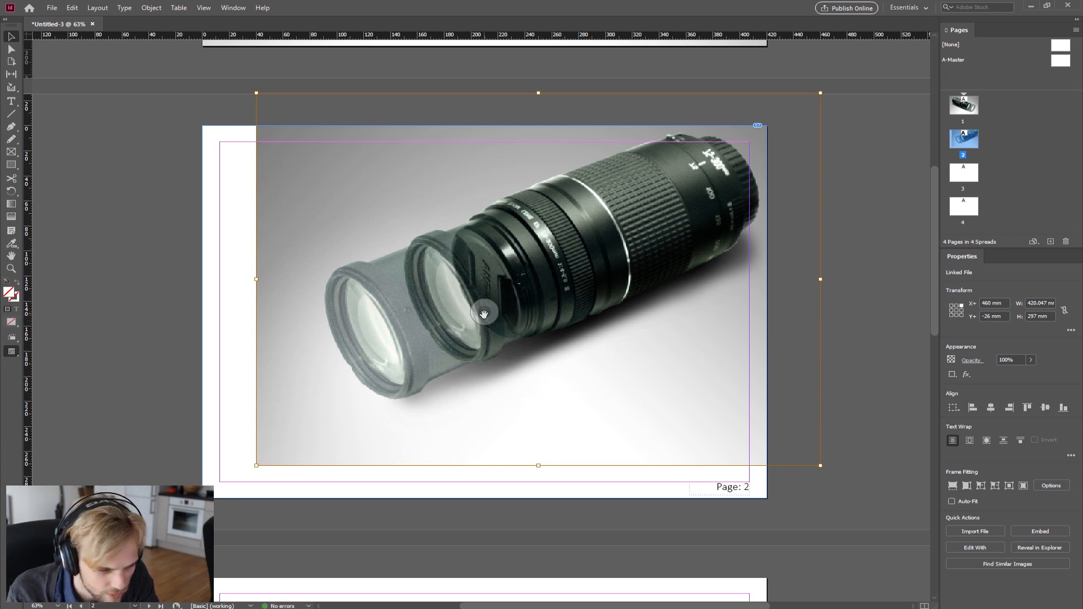
{"action": "left_click_drag", "start_coordinate": [484, 314], "coordinate": [592, 308]}
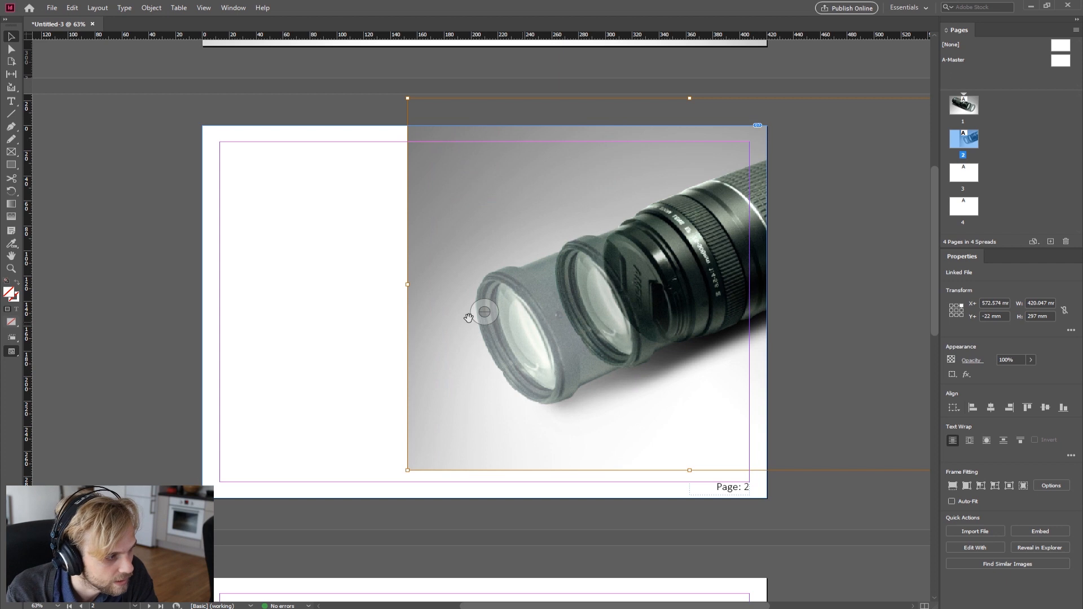
{"action": "left_click_drag", "start_coordinate": [468, 318], "coordinate": [275, 343]}
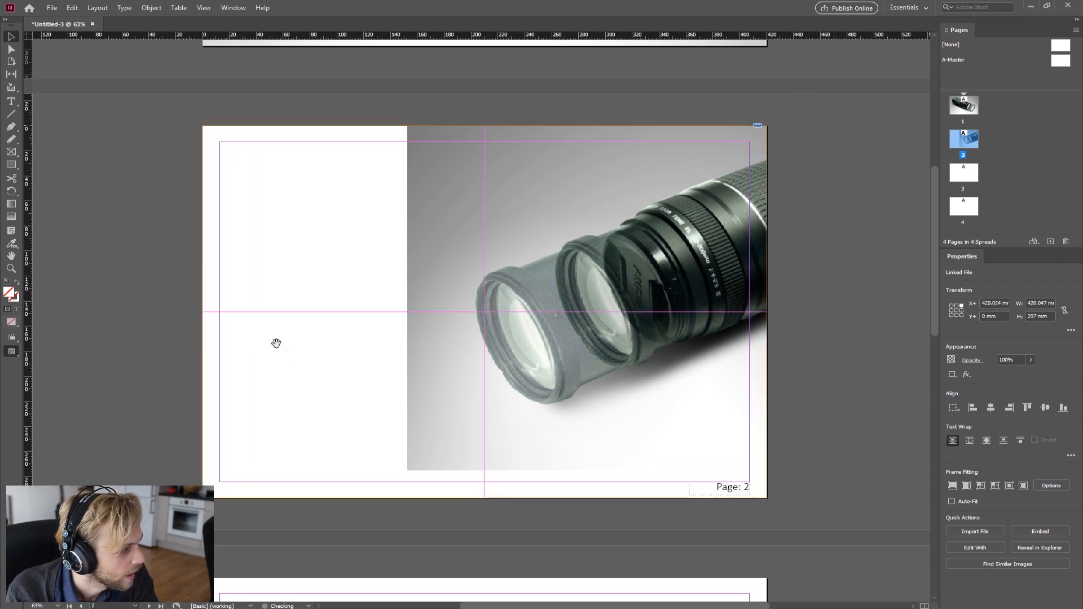
{"action": "left_click", "coordinate": [828, 279]}
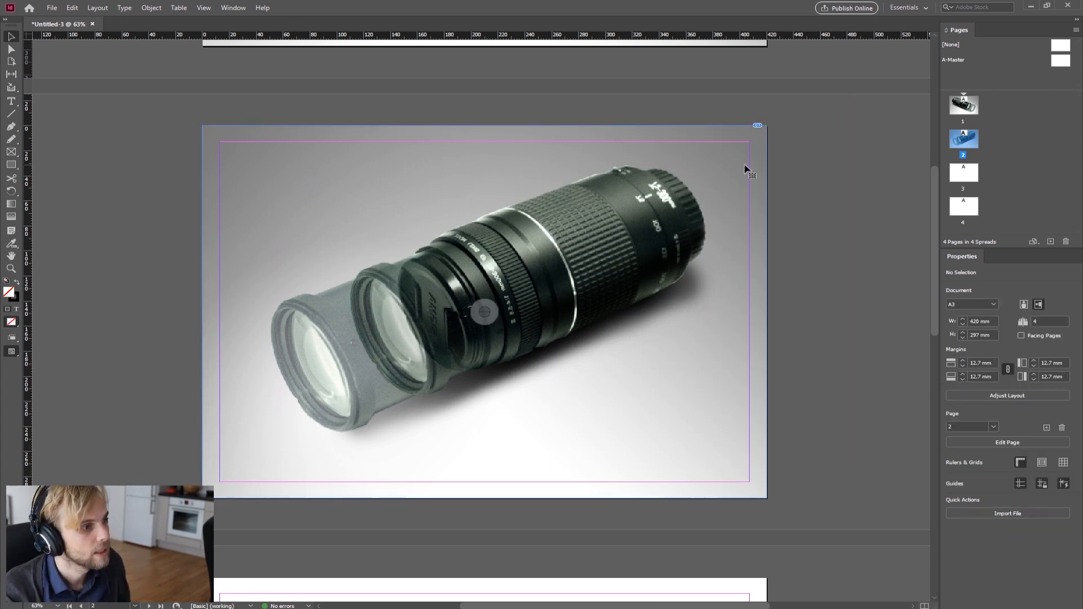
Step: Scale the page 2 image frame down from its top-right corner, then undo the scaling
{"action": "left_click", "coordinate": [759, 163]}
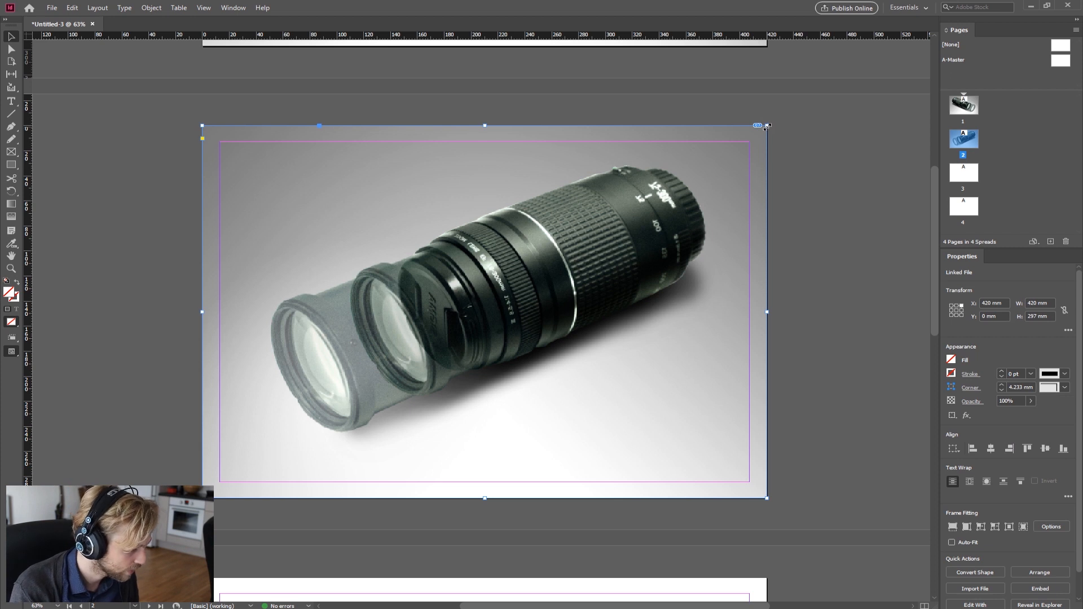
{"action": "left_click_drag", "start_coordinate": [768, 127], "coordinate": [651, 246]}
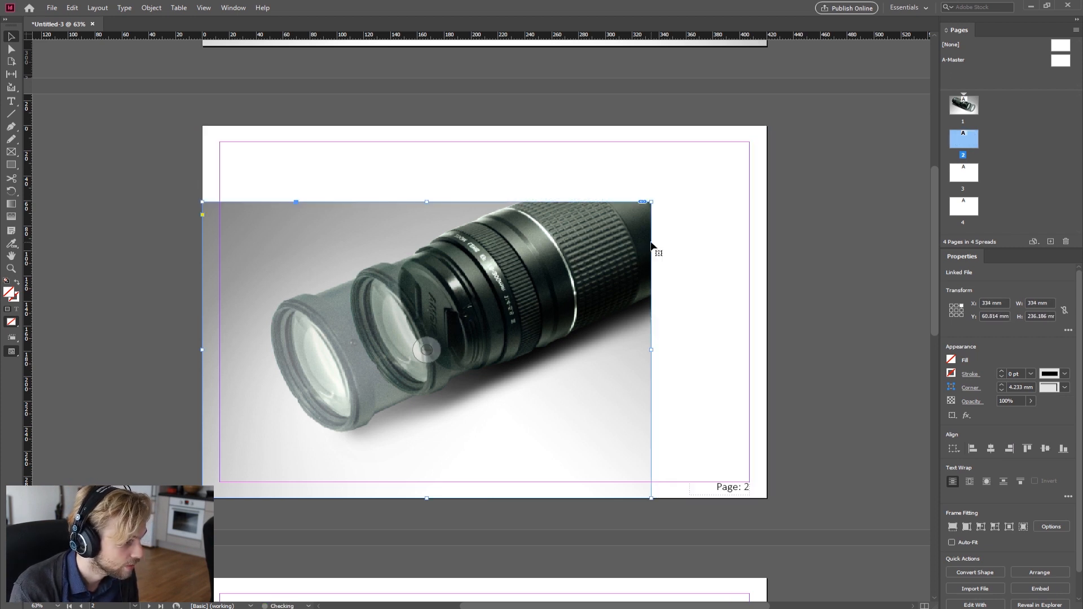
{"action": "key", "text": "ctrl+z"}
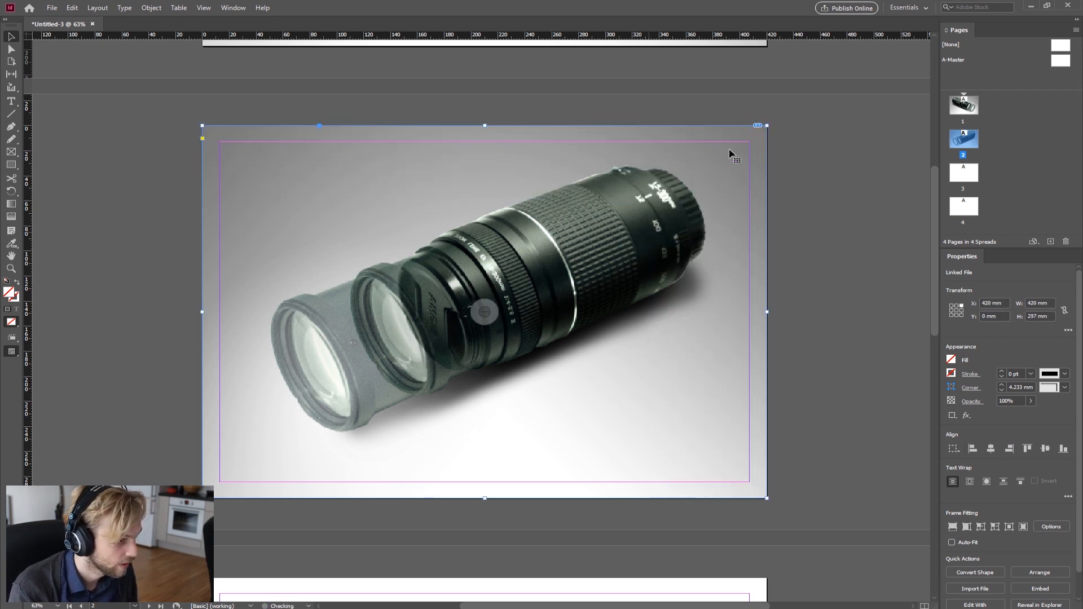
Step: Crop the page 2 image frame from its top-right corner to about 288 × 171 mm, fill it proportionally, then undo both
{"action": "left_click_drag", "start_coordinate": [767, 127], "coordinate": [403, 273]}
{"action": "left_click_drag", "start_coordinate": [544, 274], "coordinate": [767, 125]}
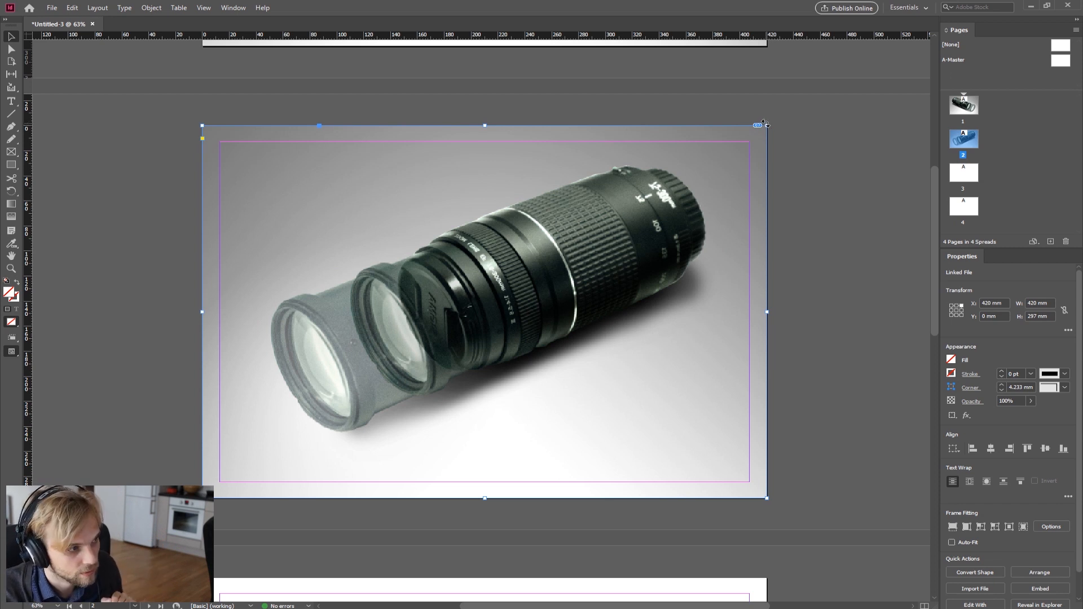
{"action": "left_click_drag", "start_coordinate": [767, 125], "coordinate": [589, 284]}
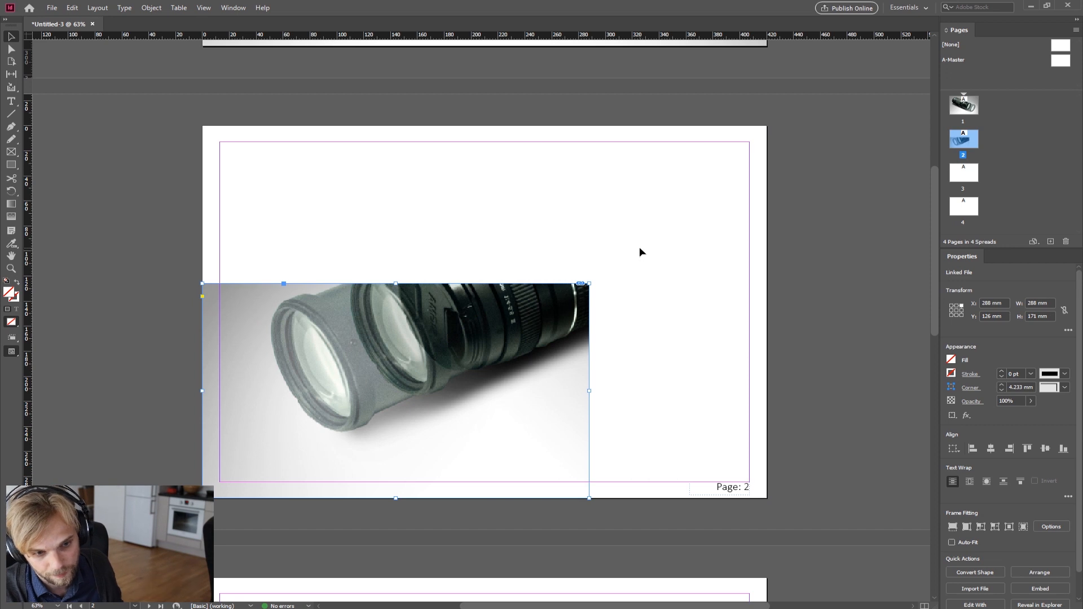
{"action": "right_click", "coordinate": [491, 330]}
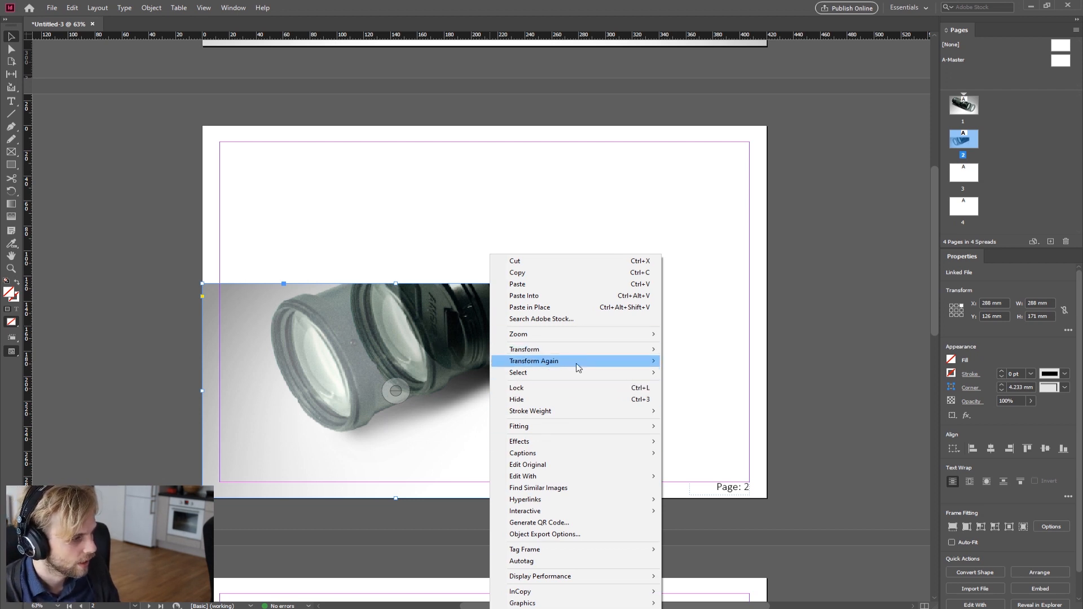
{"action": "mouse_move", "coordinate": [580, 426]}
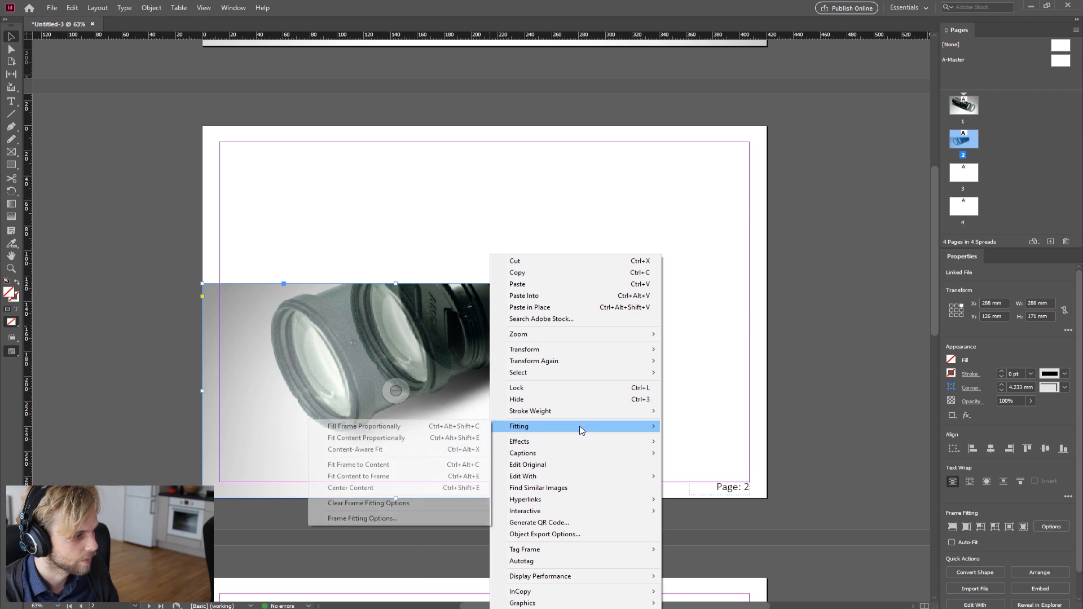
{"action": "left_click", "coordinate": [376, 431]}
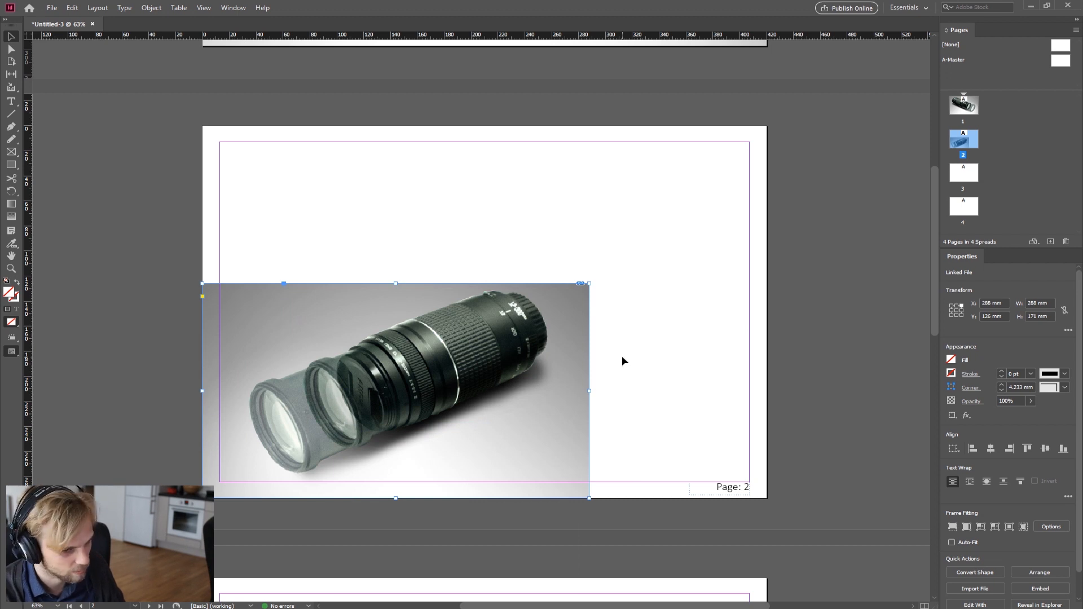
{"action": "key", "text": "ctrl+z"}
{"action": "key", "text": "ctrl+z"}
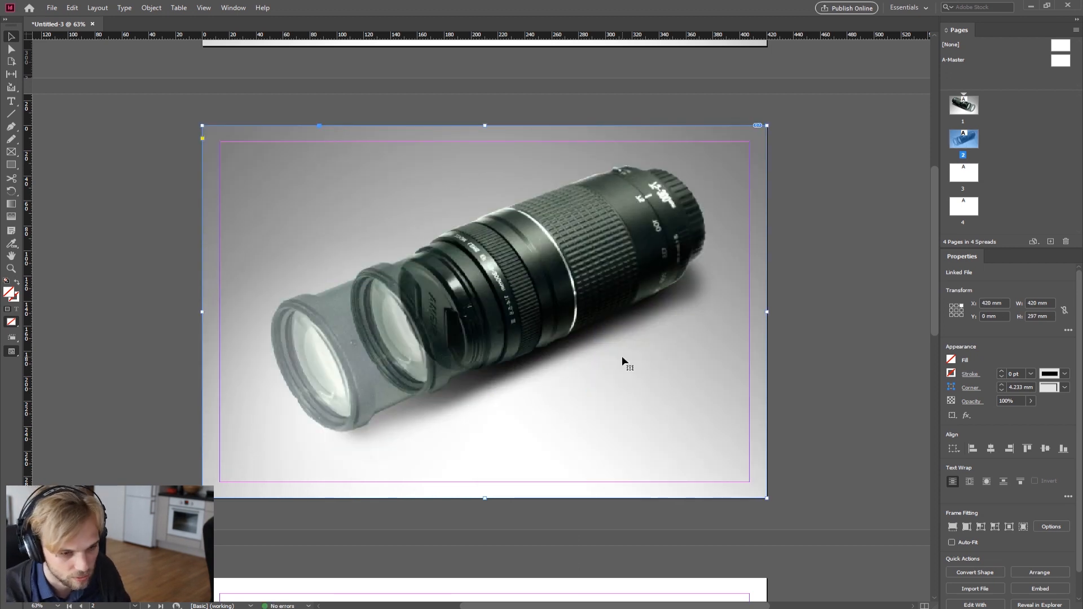
Step: Reselect the page 2 image frame and open its Convert Shape choices, closing them without picking a shape
{"action": "left_click", "coordinate": [841, 282]}
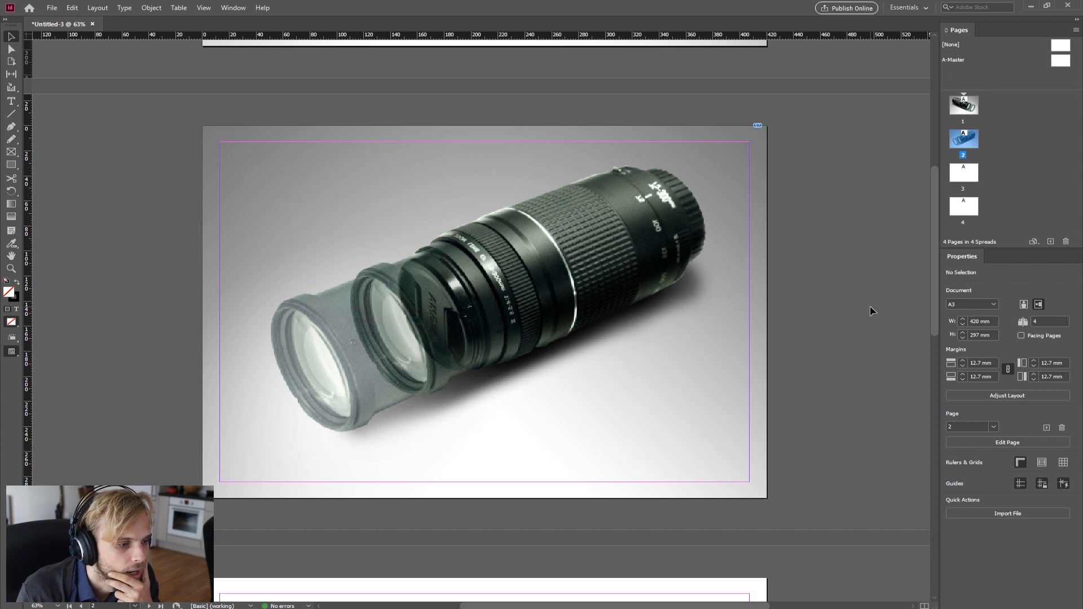
{"action": "left_click", "coordinate": [649, 302]}
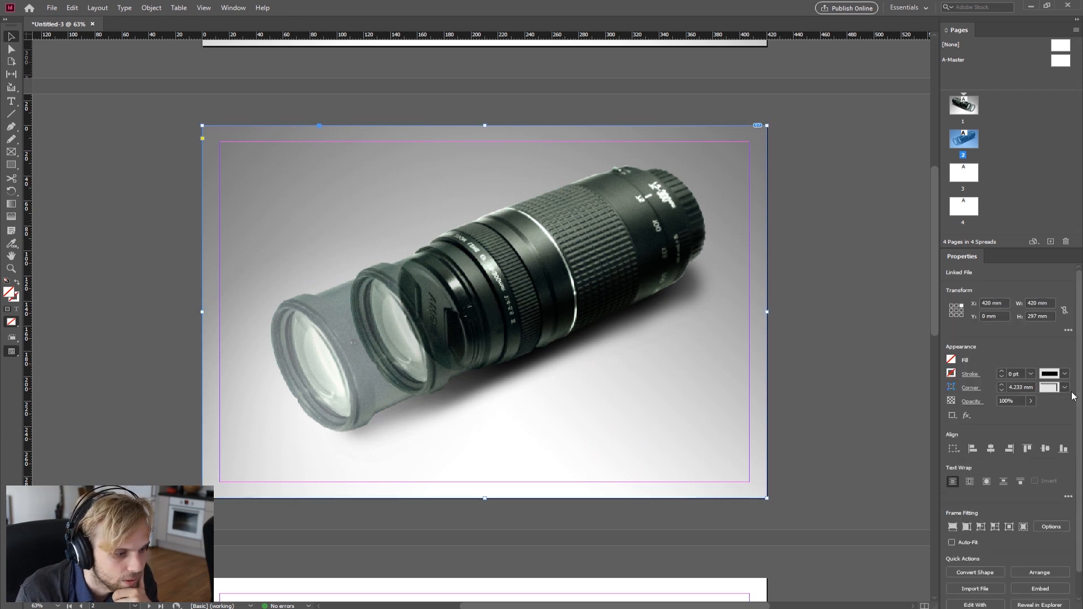
{"action": "scroll", "coordinate": [1043, 372], "scroll_direction": "down", "scroll_amount": 1}
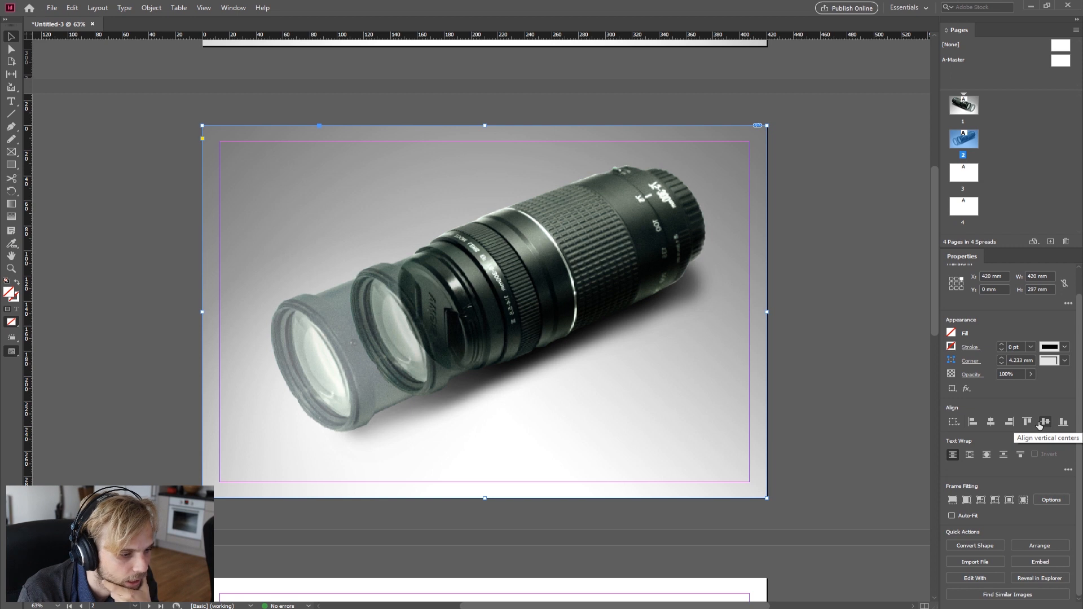
{"action": "left_click", "coordinate": [983, 547]}
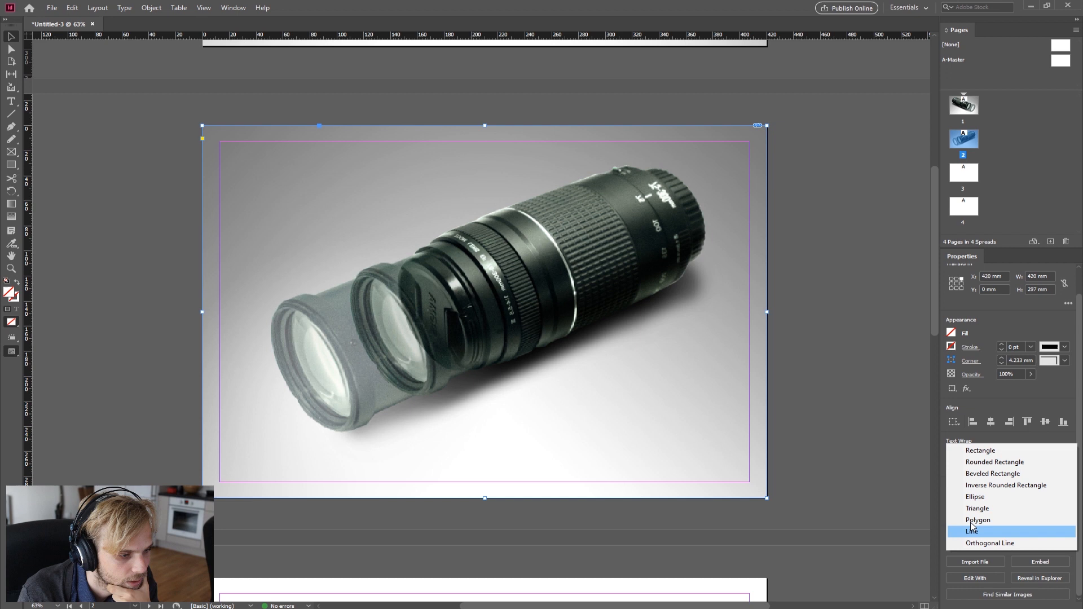
{"action": "left_click", "coordinate": [719, 9]}
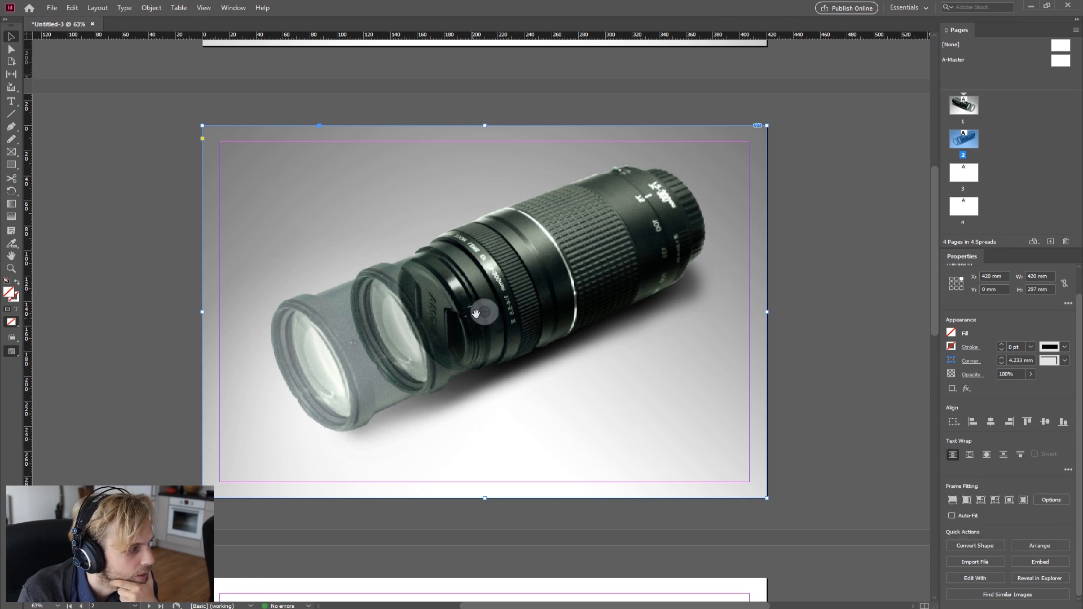
Step: Select the page 2 image content, browse its Effects options and open Image Color Settings, cancelling without changes
{"action": "left_click", "coordinate": [477, 313]}
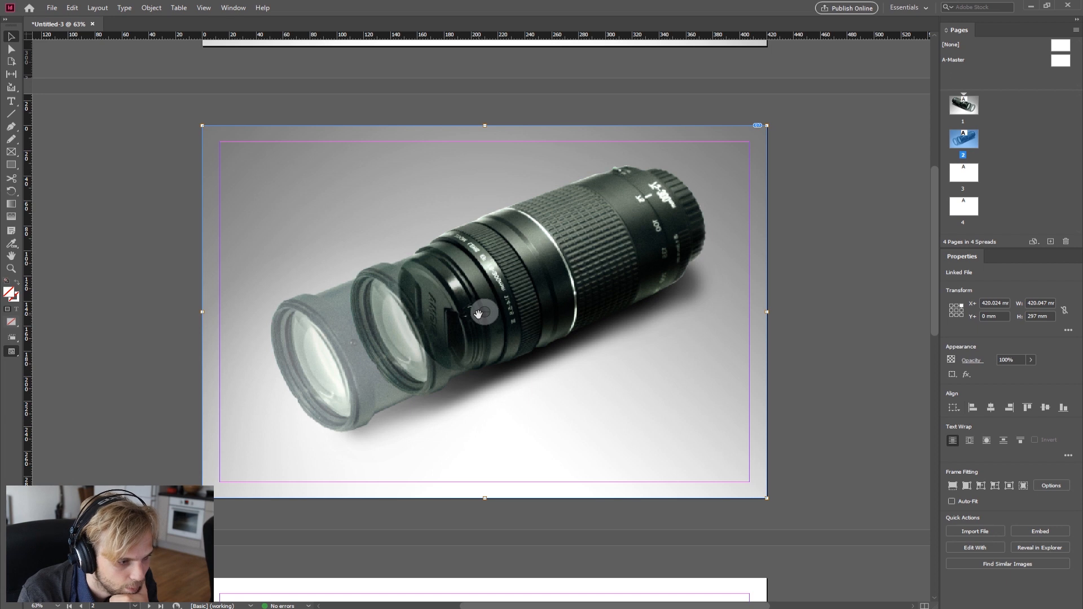
{"action": "right_click", "coordinate": [480, 316]}
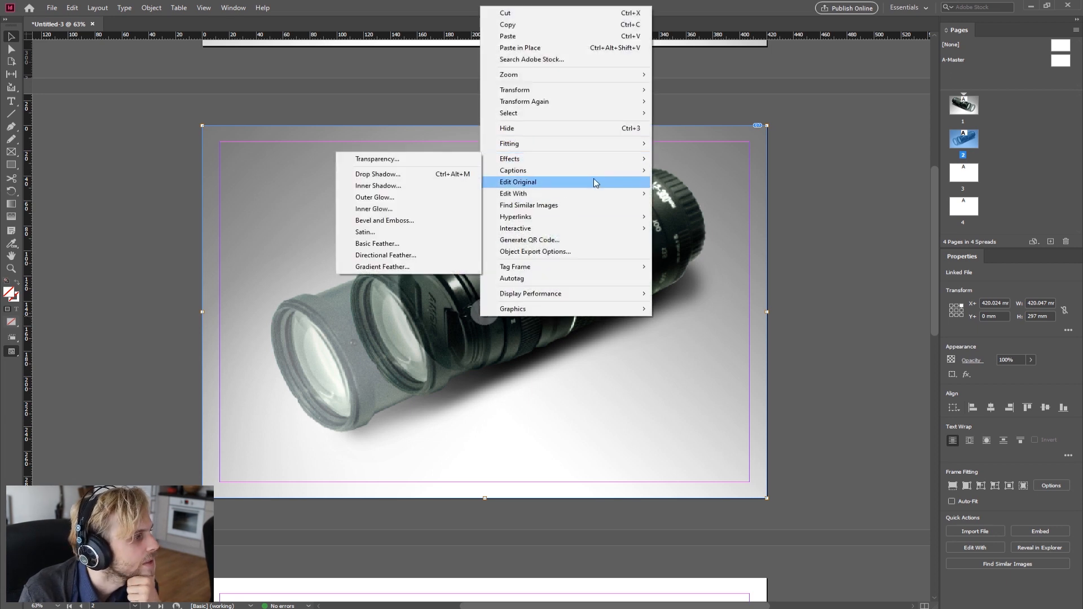
{"action": "mouse_move", "coordinate": [593, 196]}
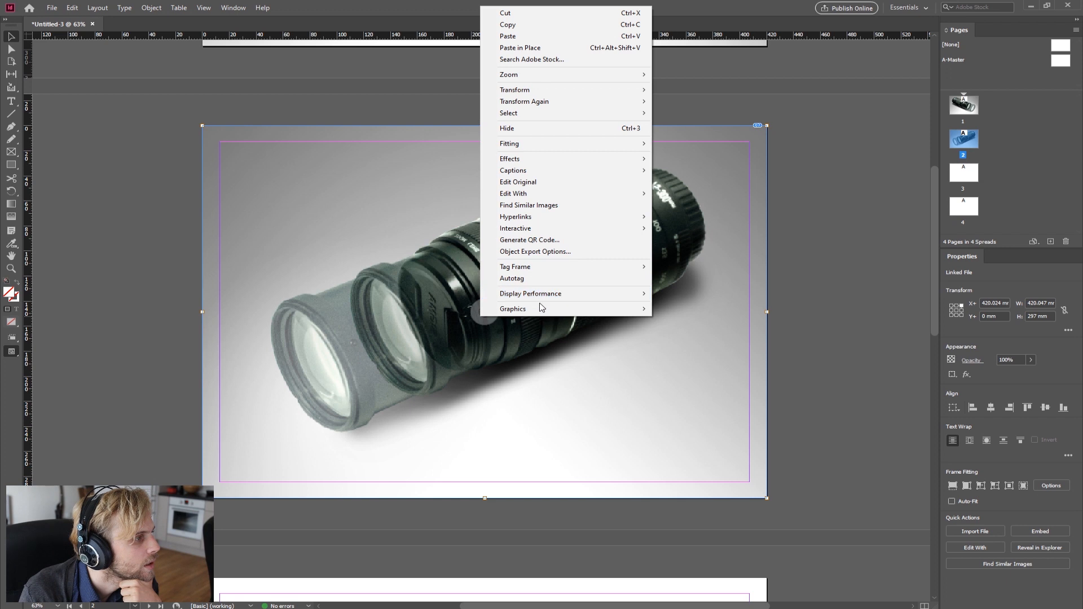
{"action": "left_click", "coordinate": [342, 4]}
{"action": "left_click", "coordinate": [168, 9]}
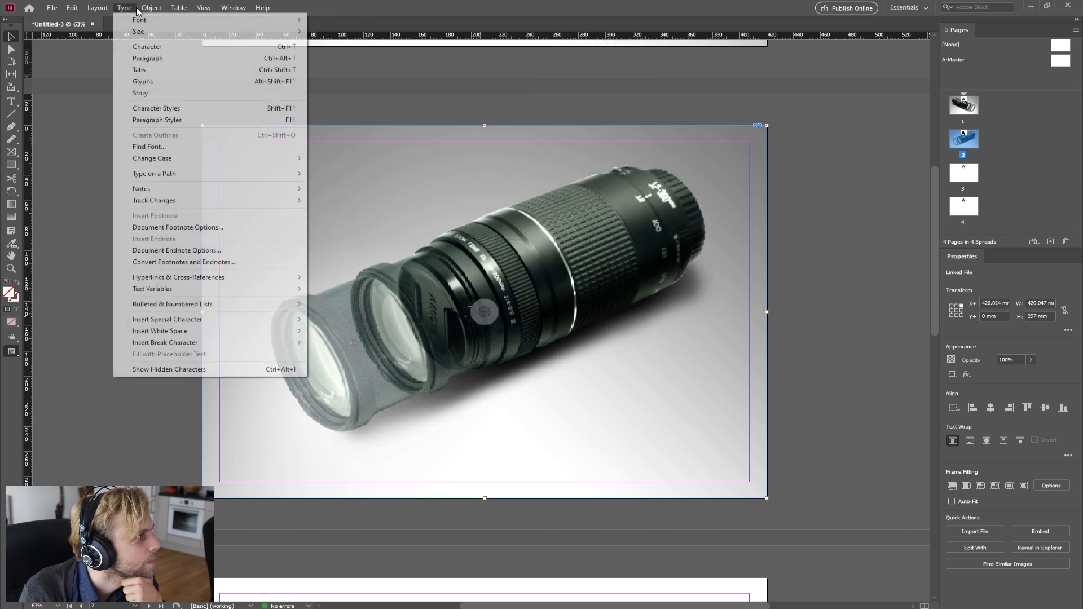
{"action": "mouse_move", "coordinate": [150, 11]}
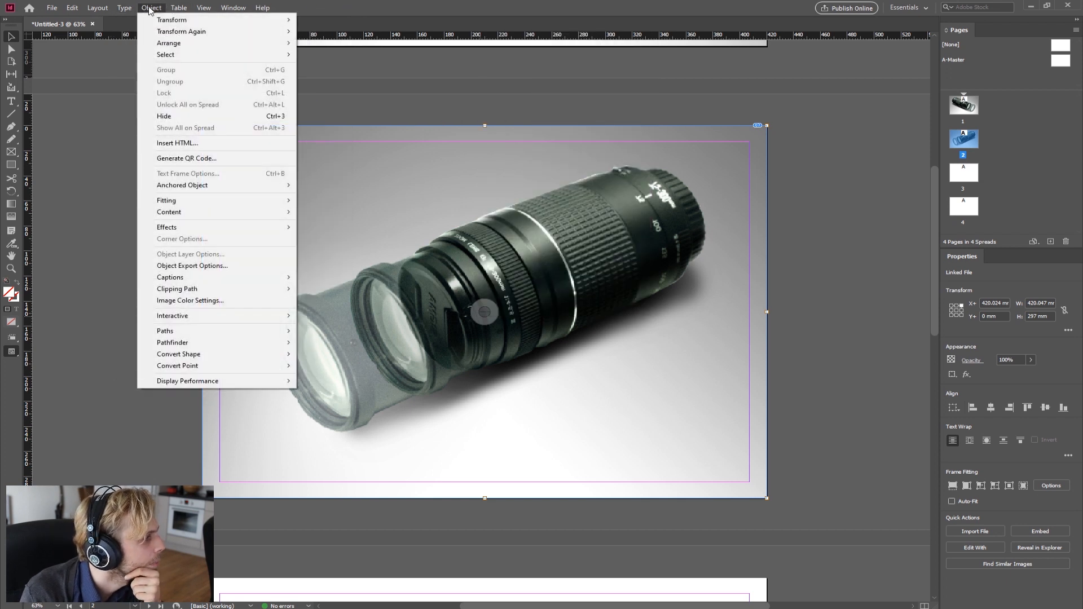
{"action": "mouse_move", "coordinate": [252, 276]}
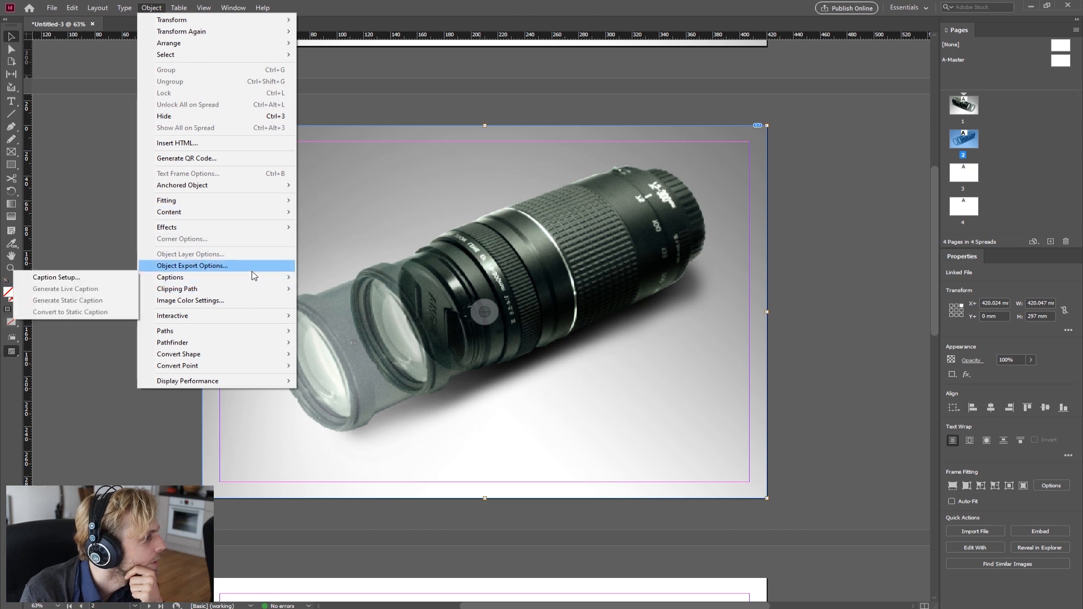
{"action": "left_click", "coordinate": [255, 308]}
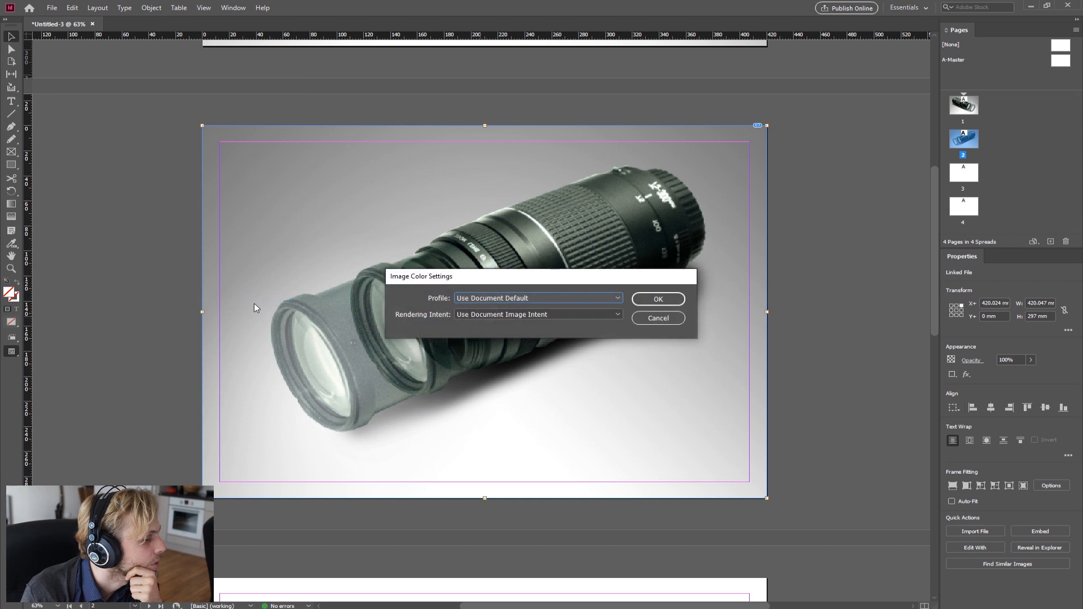
{"action": "left_click", "coordinate": [673, 320]}
{"action": "left_click", "coordinate": [151, 7]}
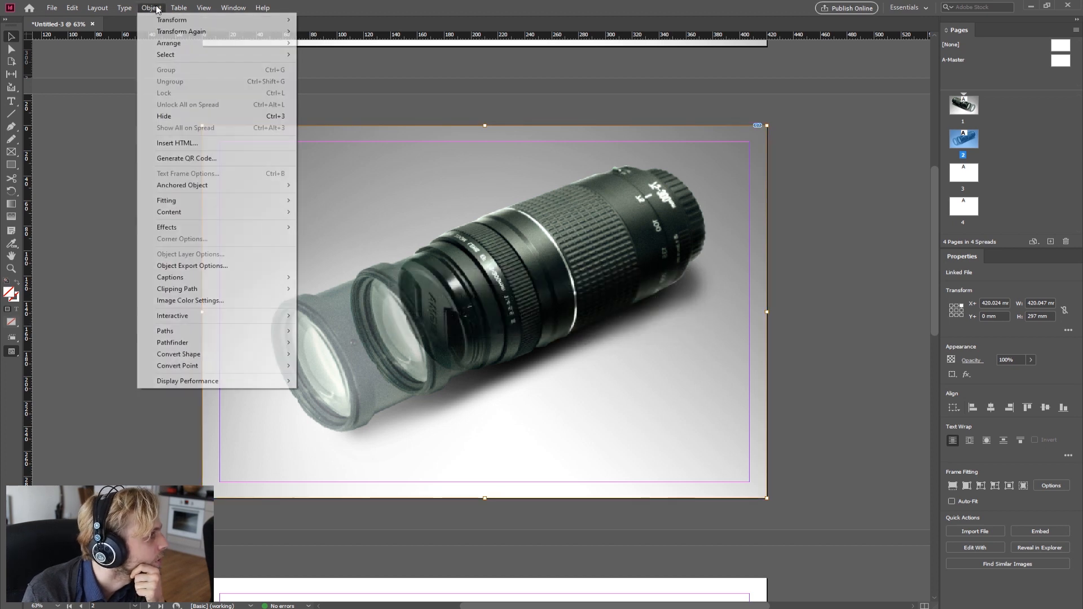
{"action": "mouse_move", "coordinate": [169, 10]}
{"action": "mouse_move", "coordinate": [233, 8]}
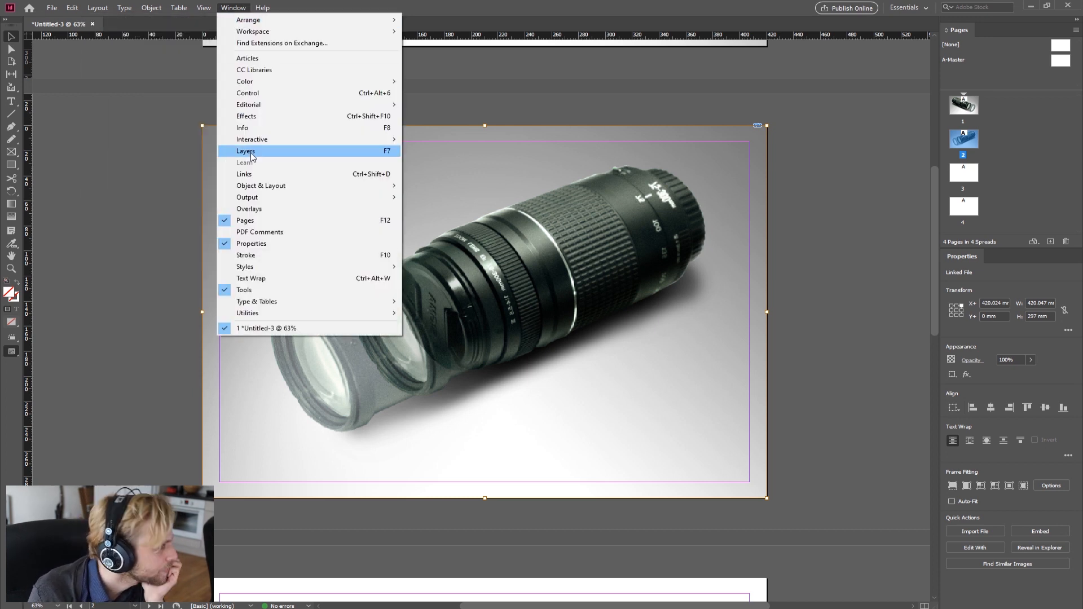
{"action": "mouse_move", "coordinate": [282, 190]}
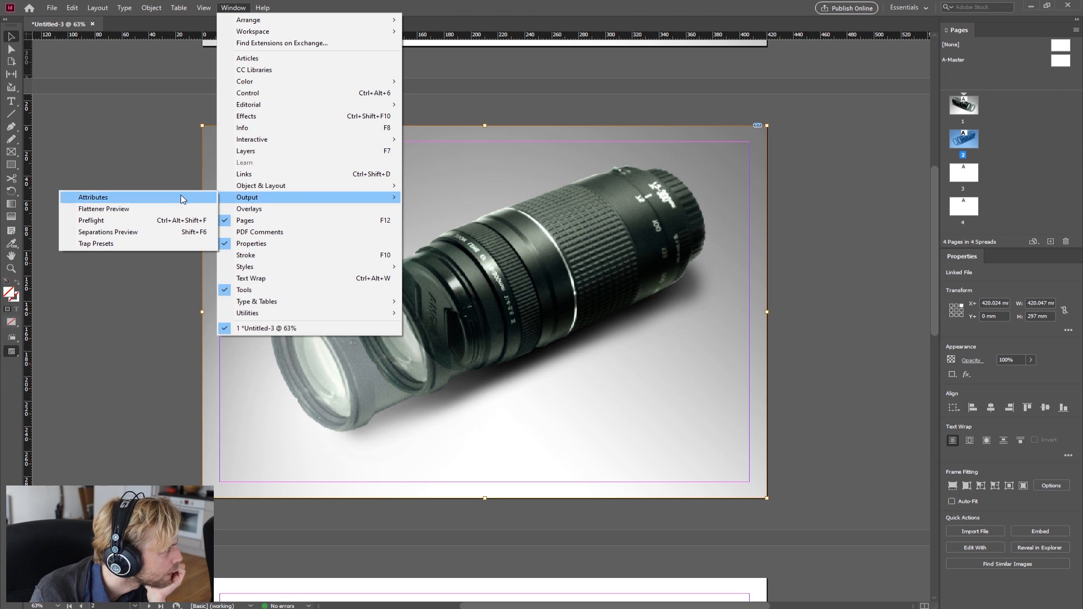
{"action": "mouse_move", "coordinate": [269, 272]}
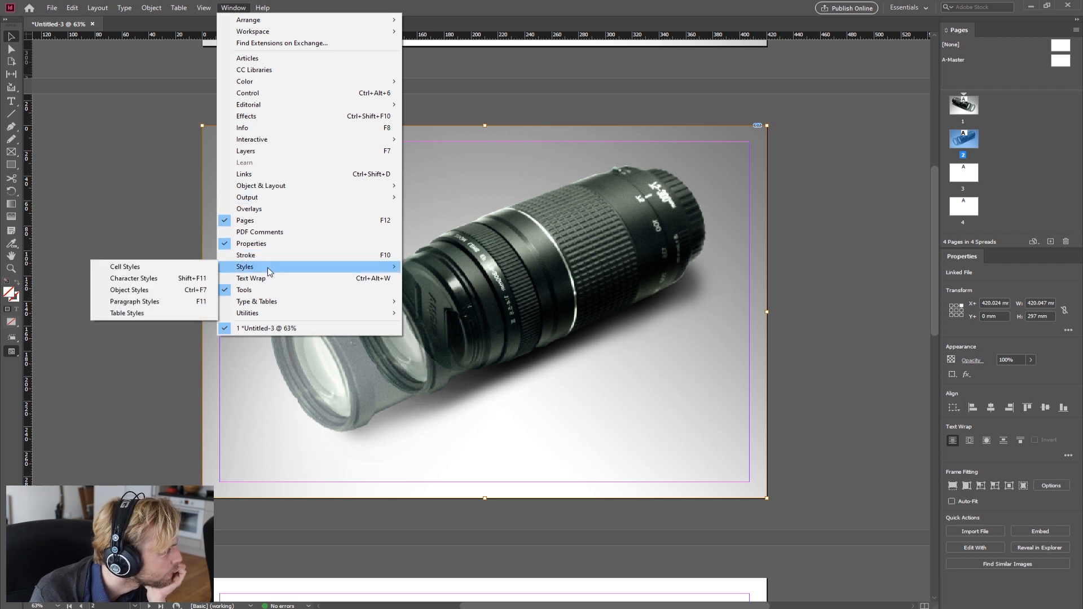
{"action": "mouse_move", "coordinate": [276, 313]}
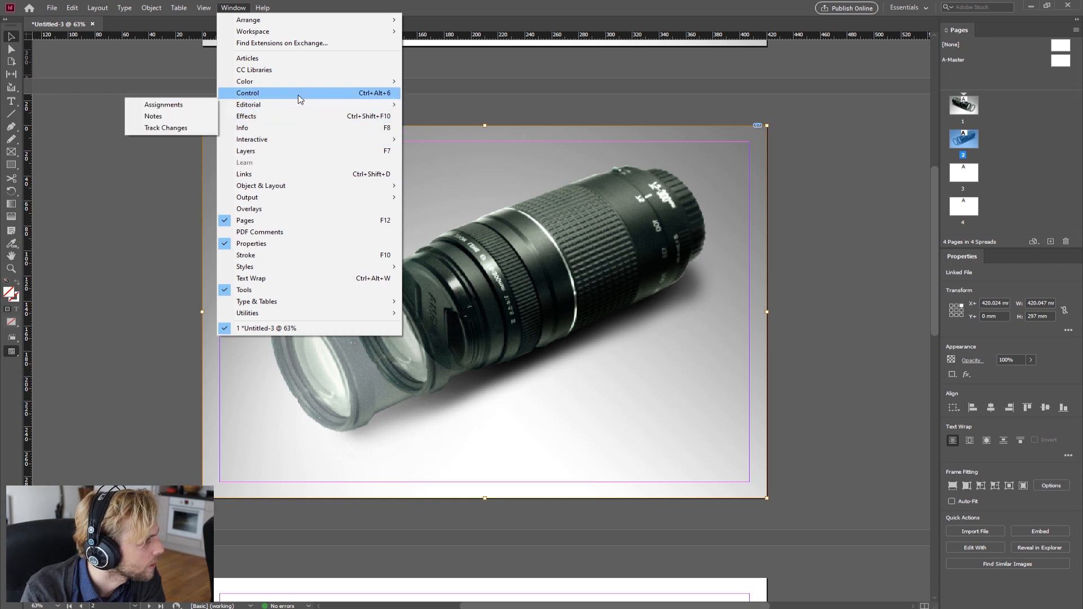
{"action": "mouse_move", "coordinate": [303, 89]}
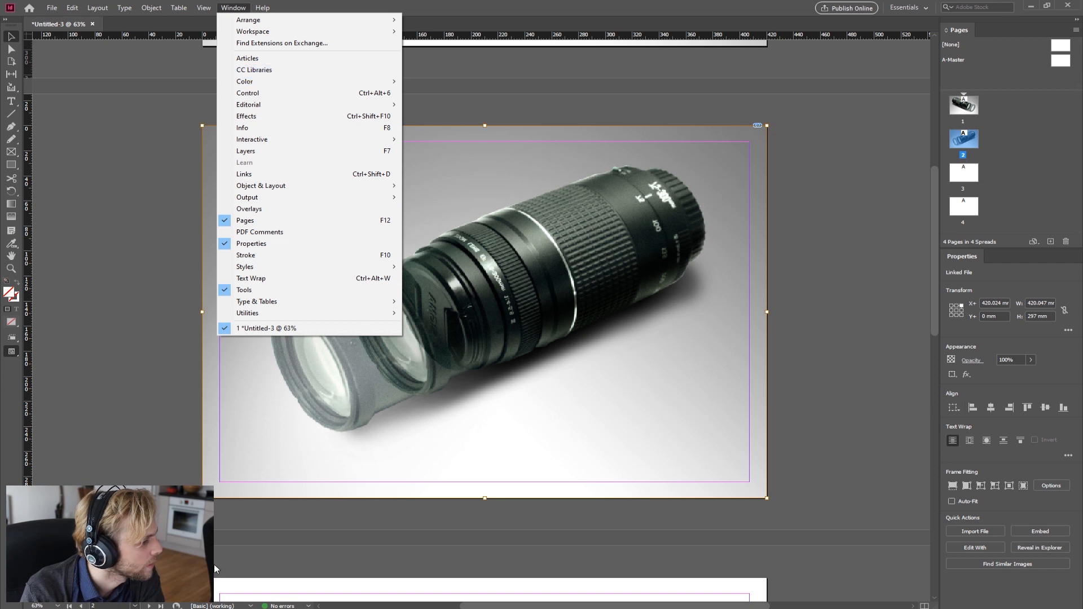
{"action": "key", "text": "Escape"}
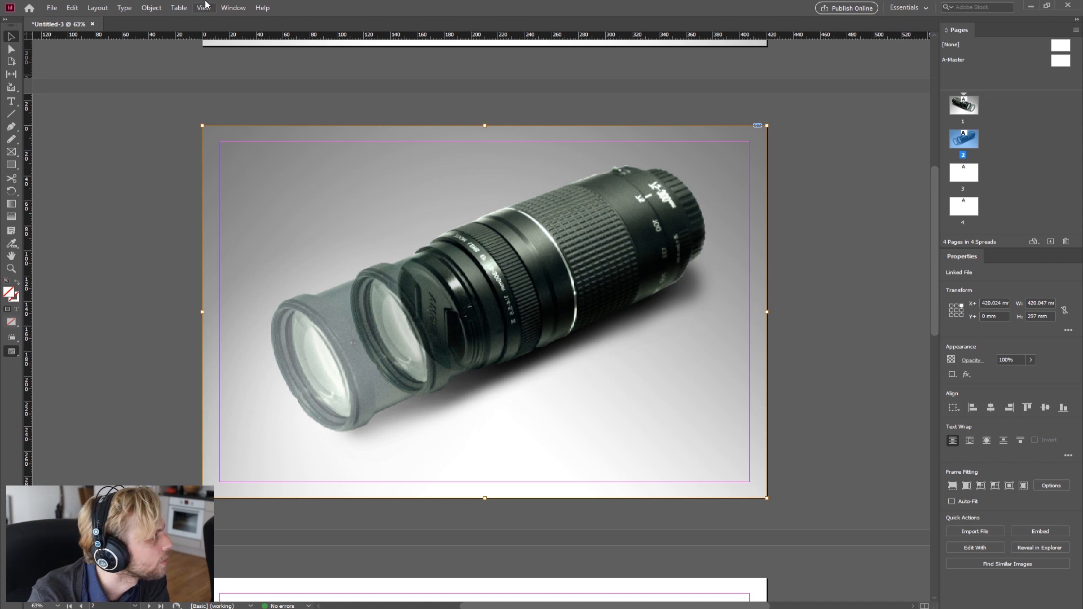
Step: Open the Effects panel for the selected page 2 image and move it beside the page
{"action": "left_click", "coordinate": [231, 8]}
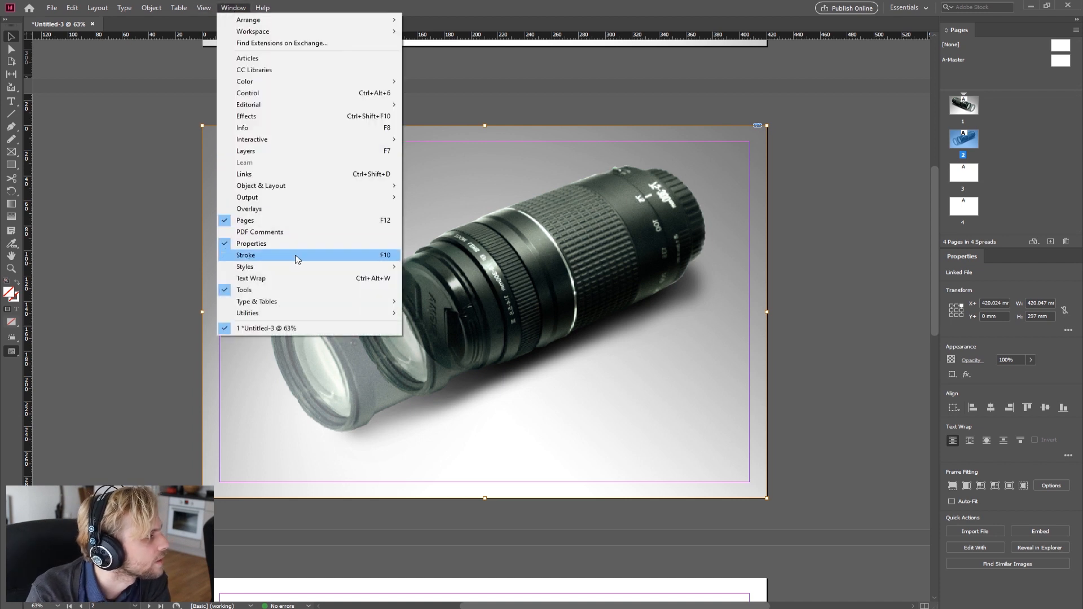
{"action": "left_click", "coordinate": [285, 116]}
{"action": "left_click_drag", "start_coordinate": [402, 199], "coordinate": [825, 170]}
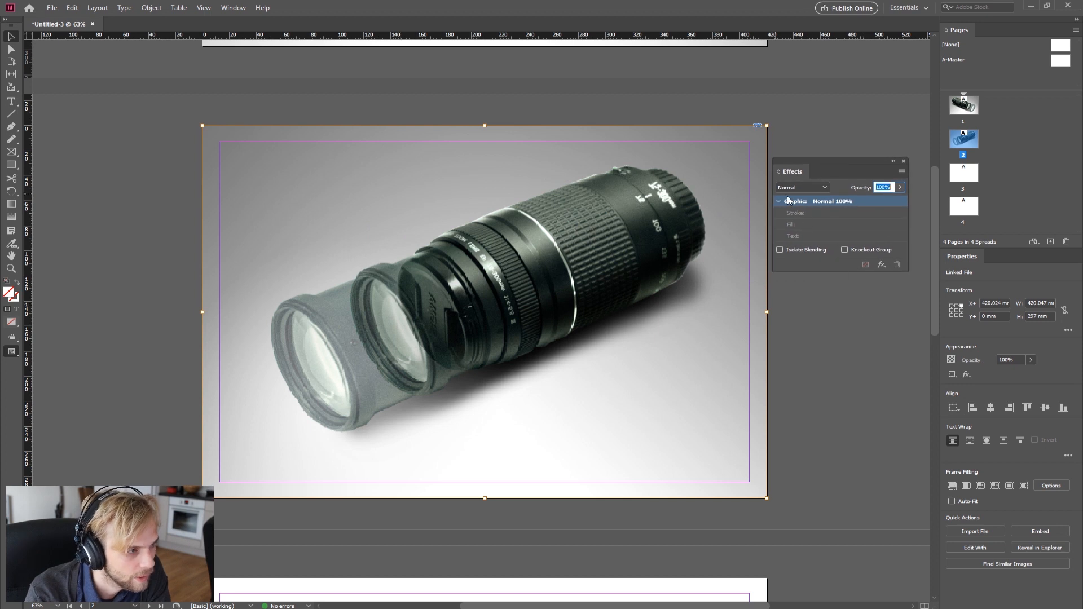
Step: Set the page 2 lens image's blending mode to Multiply and deselect it
{"action": "left_click", "coordinate": [825, 187]}
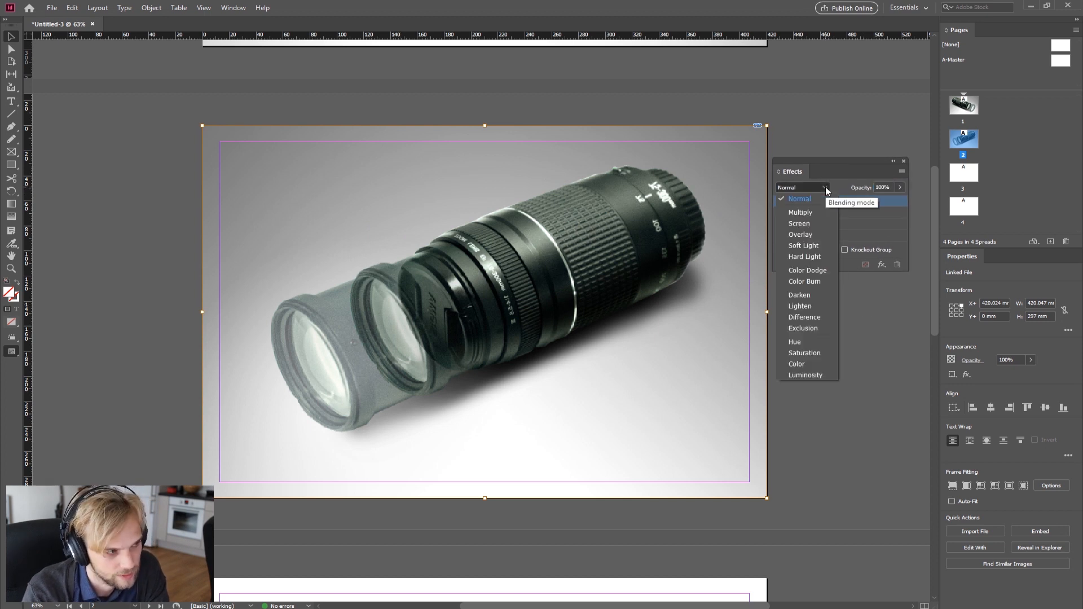
{"action": "left_click", "coordinate": [811, 214]}
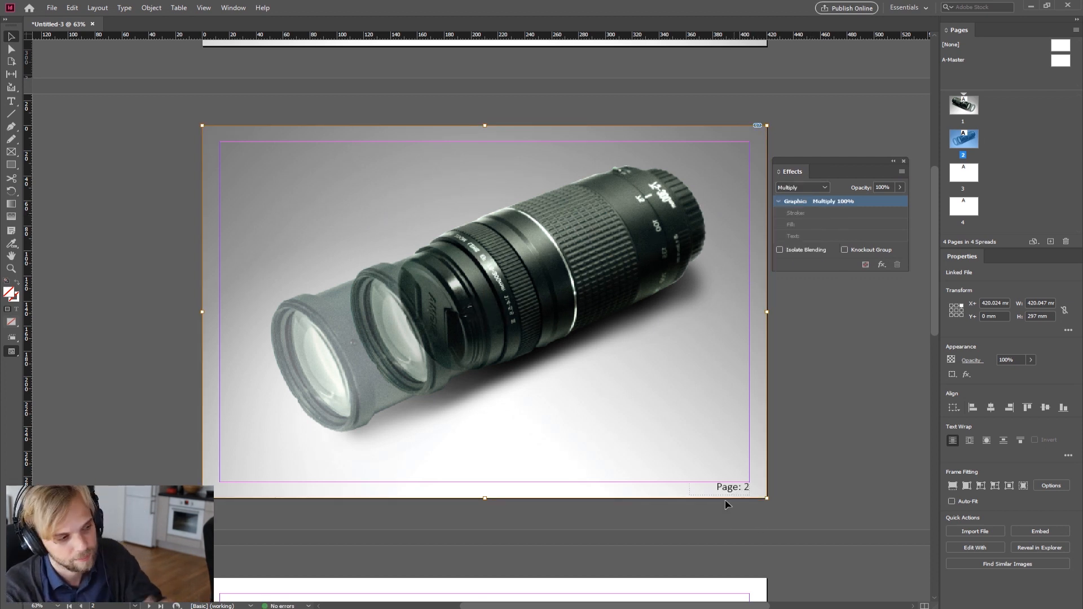
{"action": "double_click", "coordinate": [730, 449]}
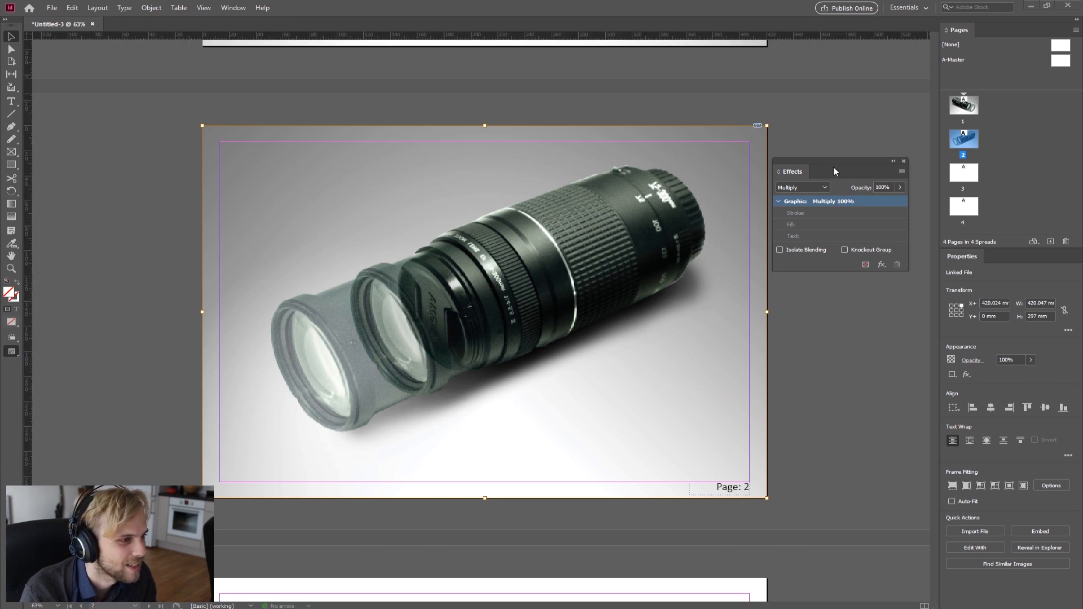
Step: Select the page 1 image frame and set its blending mode to Multiply
{"action": "left_click_drag", "start_coordinate": [840, 167], "coordinate": [865, 163]}
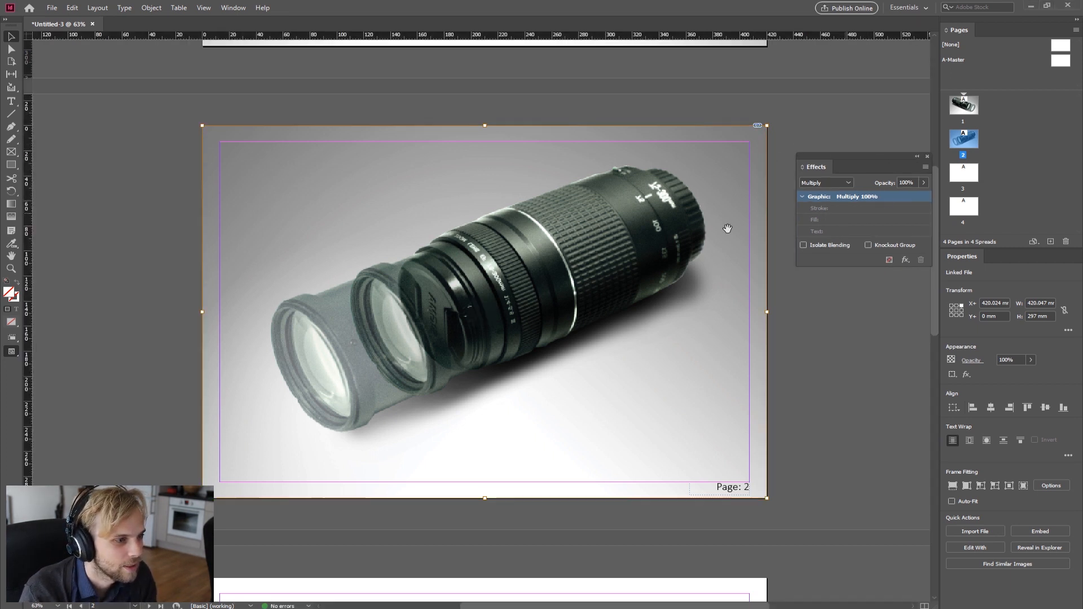
{"action": "scroll", "coordinate": [693, 201], "scroll_direction": "up", "scroll_amount": 3}
{"action": "scroll", "coordinate": [692, 201], "scroll_direction": "up", "scroll_amount": 5}
{"action": "left_click", "coordinate": [692, 201]}
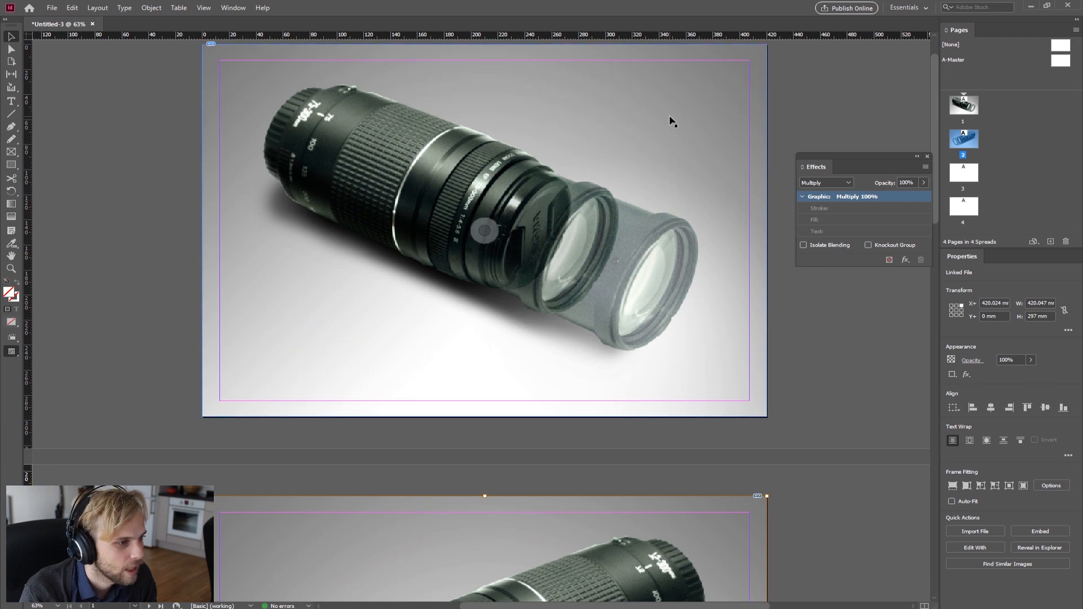
{"action": "left_click", "coordinate": [838, 182]}
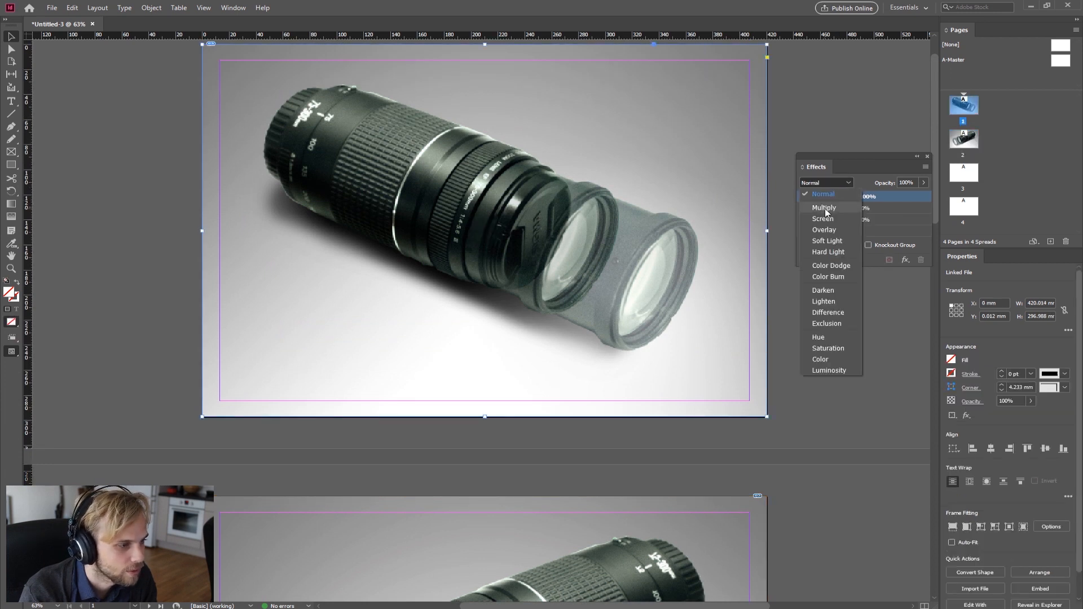
{"action": "left_click", "coordinate": [825, 209]}
{"action": "left_click", "coordinate": [840, 386]}
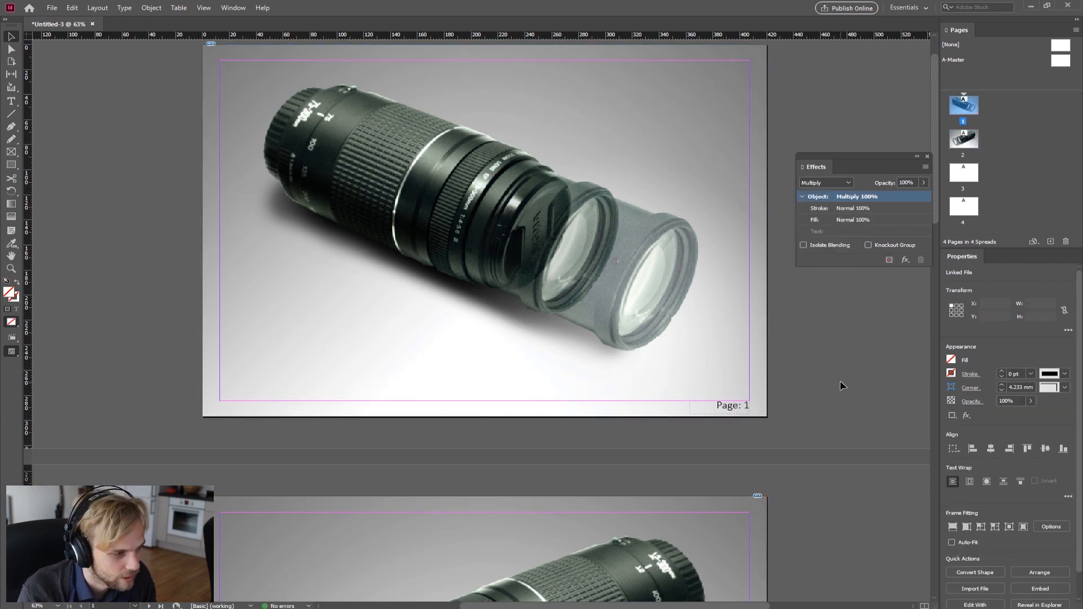
Step: Close the Effects panel
{"action": "scroll", "coordinate": [840, 386], "scroll_direction": "down", "scroll_amount": 5}
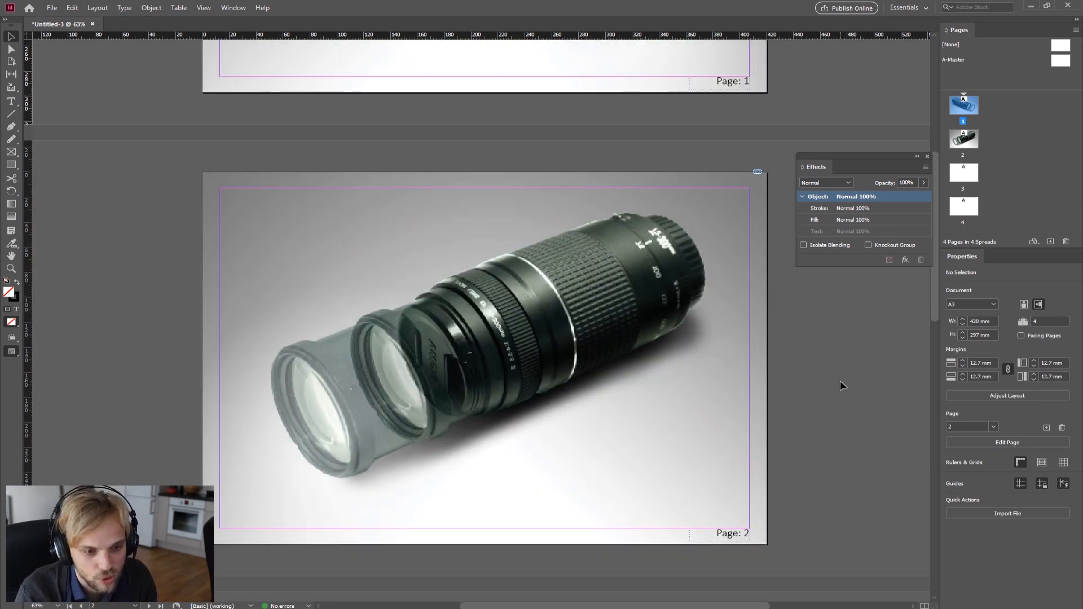
{"action": "scroll", "coordinate": [820, 361], "scroll_direction": "down", "scroll_amount": 3}
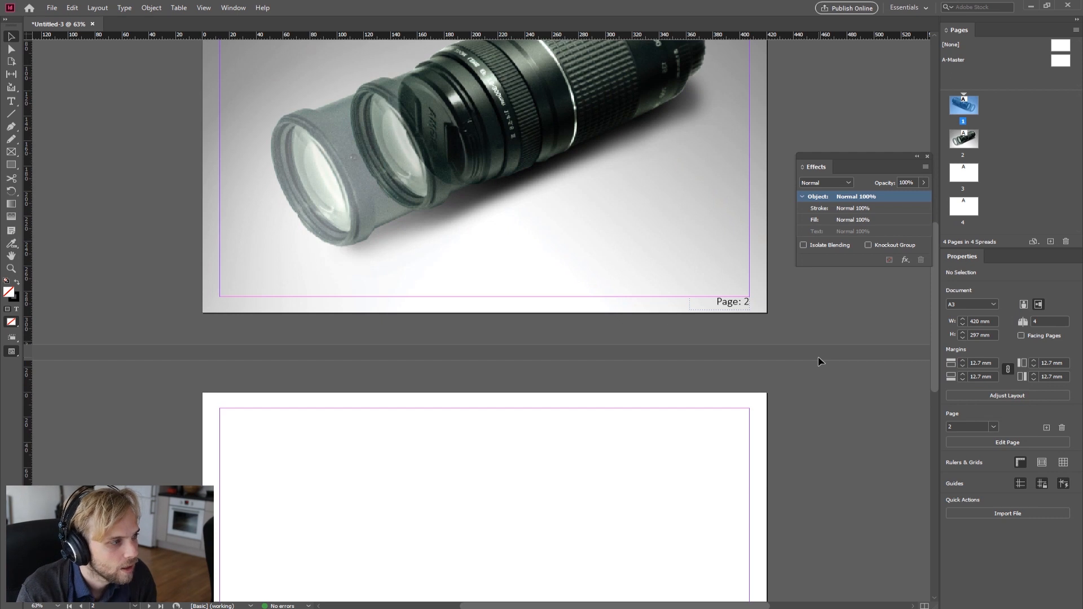
{"action": "scroll", "coordinate": [820, 361], "scroll_direction": "up", "scroll_amount": 8}
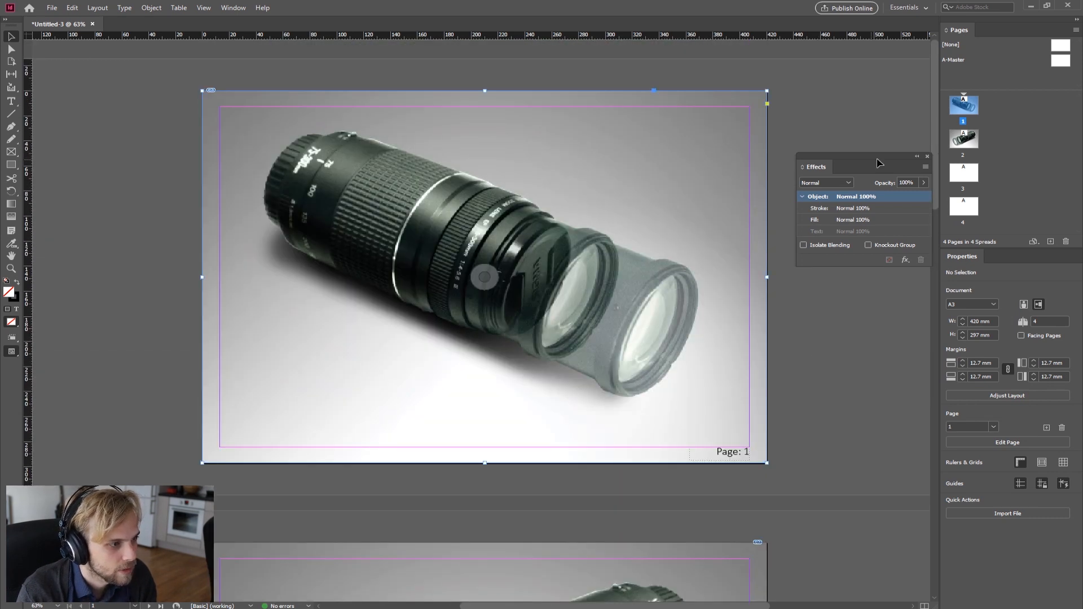
{"action": "left_click_drag", "start_coordinate": [818, 167], "coordinate": [808, 171]}
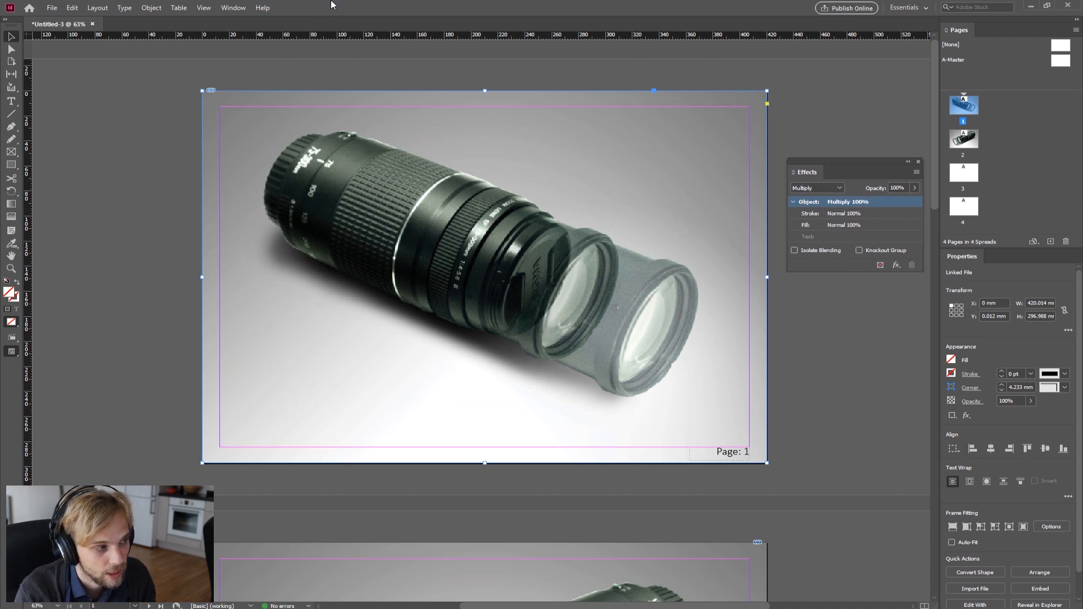
{"action": "left_click", "coordinate": [233, 8]}
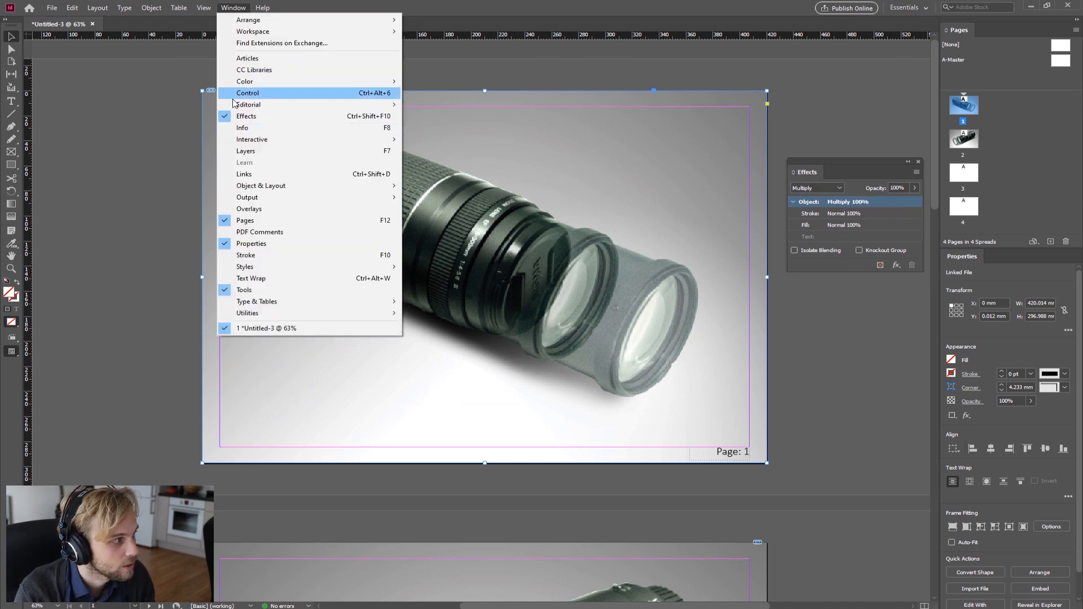
{"action": "left_click", "coordinate": [831, 100]}
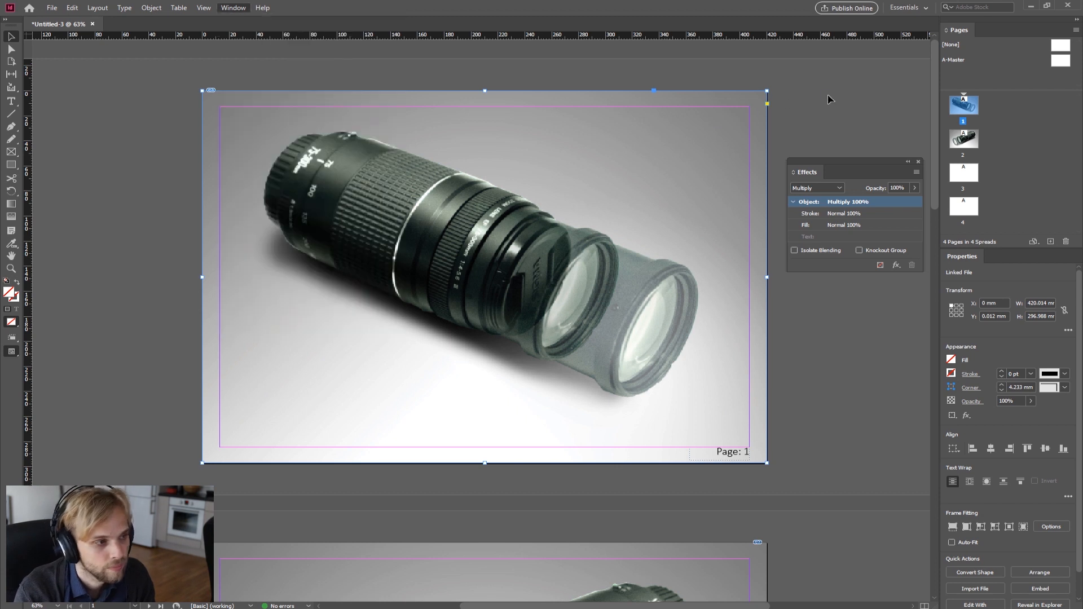
{"action": "left_click", "coordinate": [918, 162]}
Step: Scroll through pages 1 to 3 to review the blended images
{"action": "scroll", "coordinate": [777, 286], "scroll_direction": "down", "scroll_amount": 4}
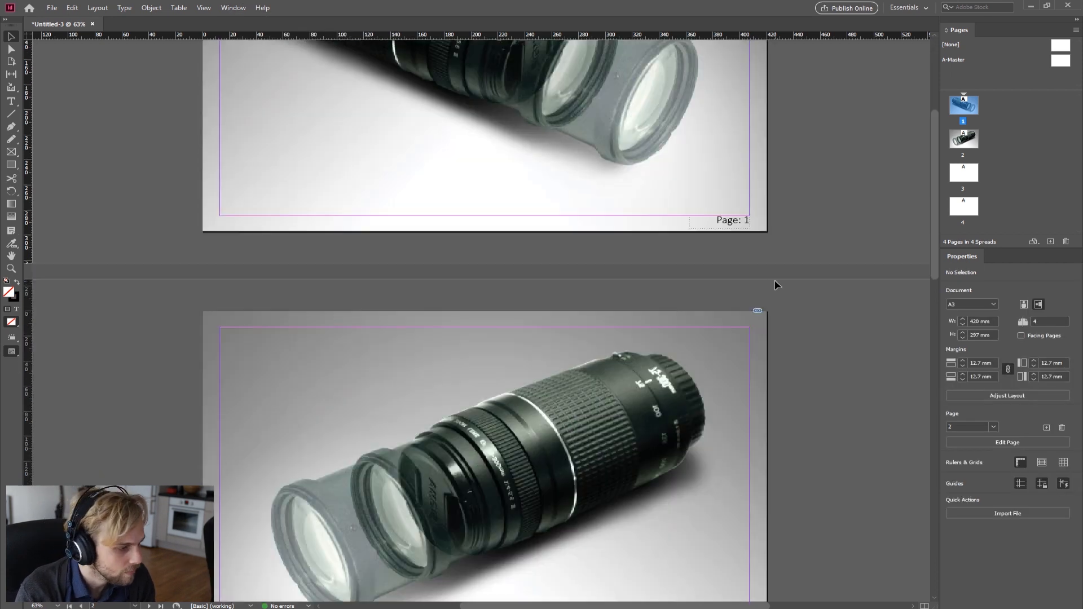
{"action": "scroll", "coordinate": [769, 298], "scroll_direction": "down", "scroll_amount": 4}
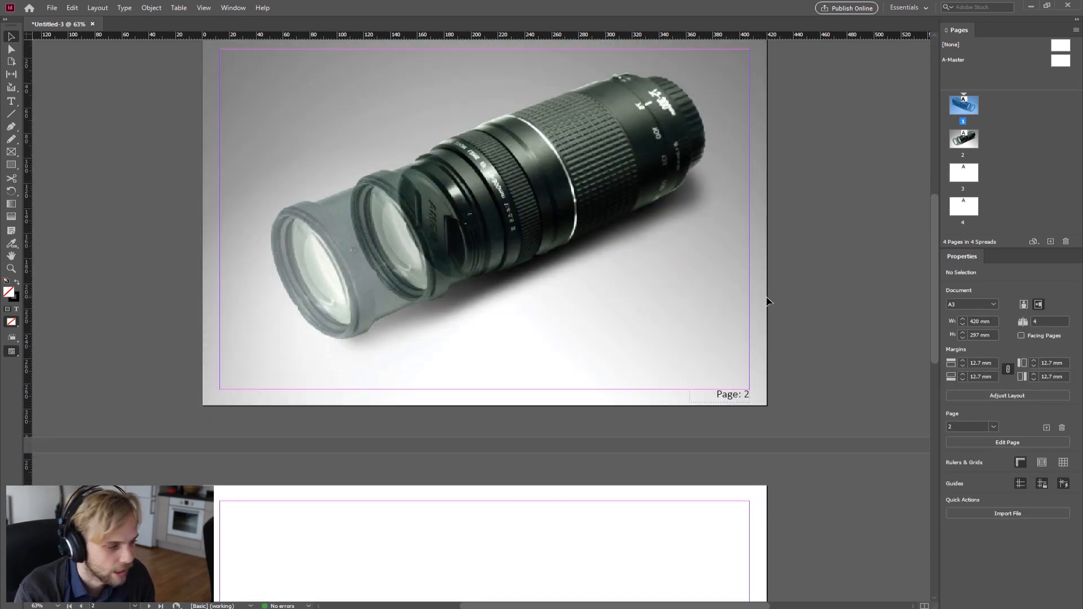
{"action": "scroll", "coordinate": [462, 224], "scroll_direction": "up", "scroll_amount": 2}
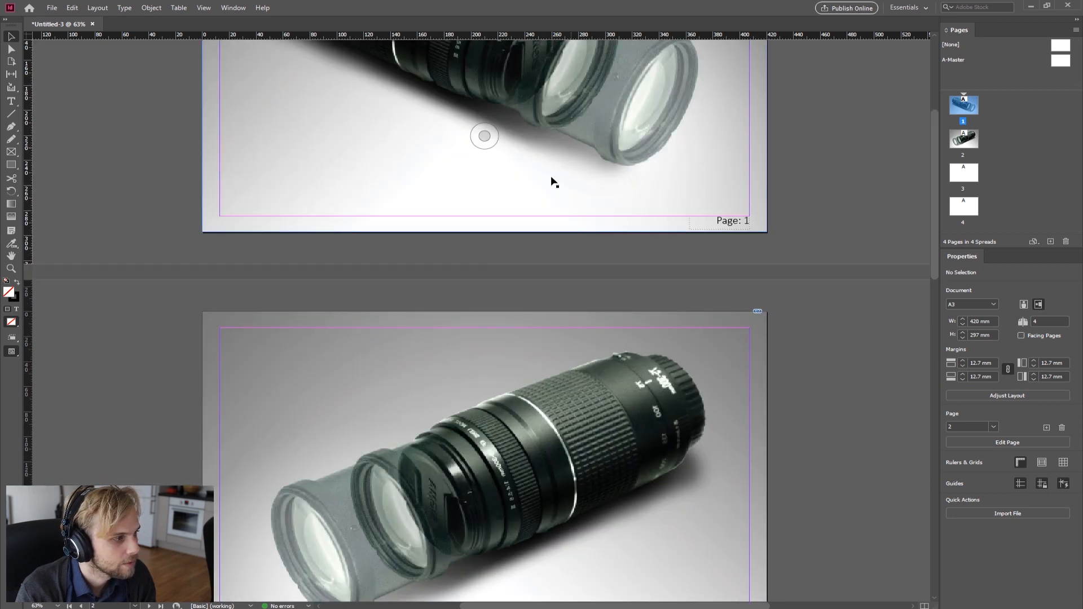
{"action": "scroll", "coordinate": [552, 176], "scroll_direction": "up", "scroll_amount": 2}
{"action": "scroll", "coordinate": [552, 176], "scroll_direction": "down", "scroll_amount": 3}
{"action": "scroll", "coordinate": [551, 178], "scroll_direction": "down", "scroll_amount": 4}
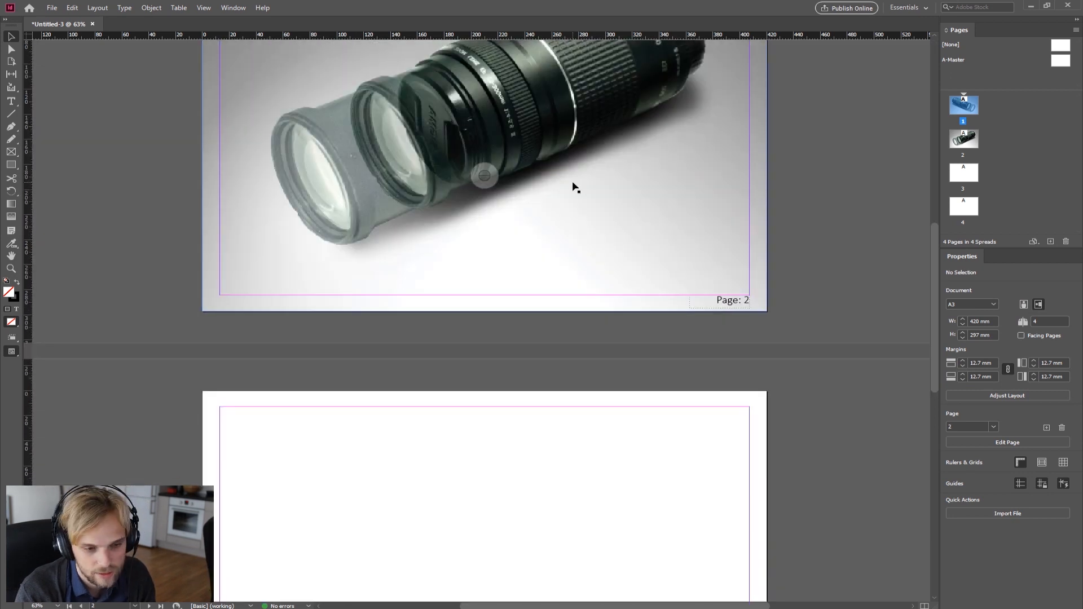
{"action": "scroll", "coordinate": [575, 186], "scroll_direction": "up", "scroll_amount": 1}
{"action": "scroll", "coordinate": [574, 187], "scroll_direction": "down", "scroll_amount": 5}
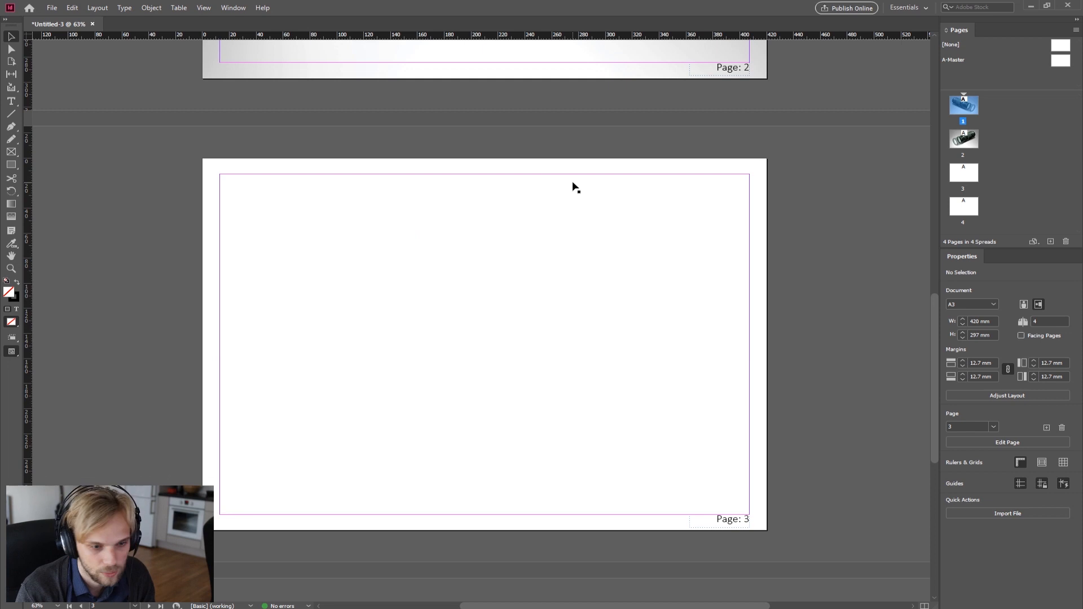
{"action": "scroll", "coordinate": [574, 188], "scroll_direction": "down", "scroll_amount": 5}
{"action": "scroll", "coordinate": [558, 333], "scroll_direction": "up", "scroll_amount": 3}
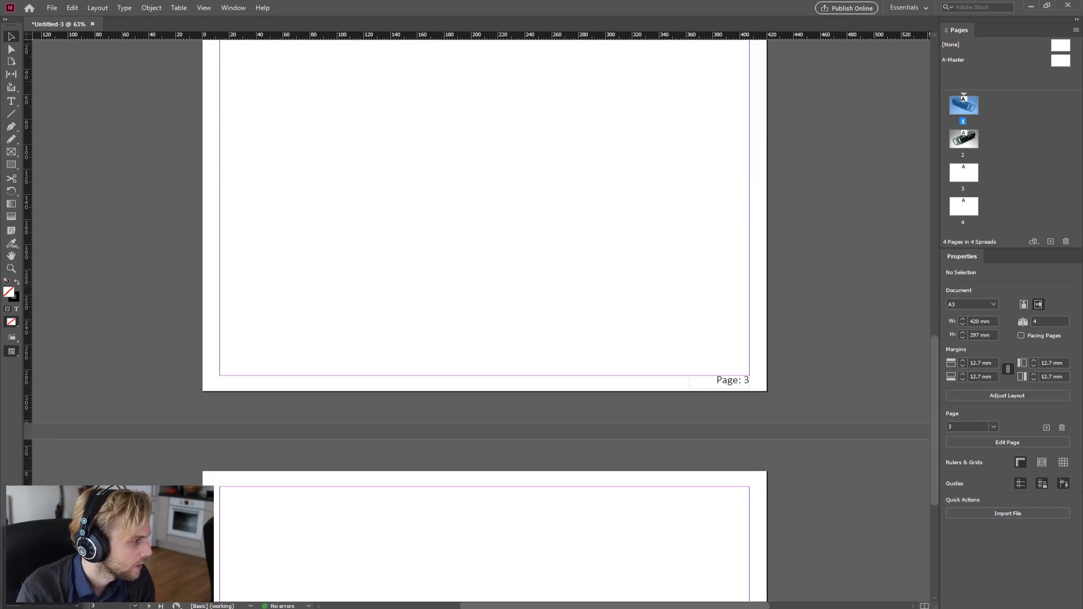
Step: Switch to File Explorer and drag the AADA01_Illustrator image onto page 3
{"action": "key", "text": "alt+Tab"}
{"action": "left_click", "coordinate": [323, 186]}
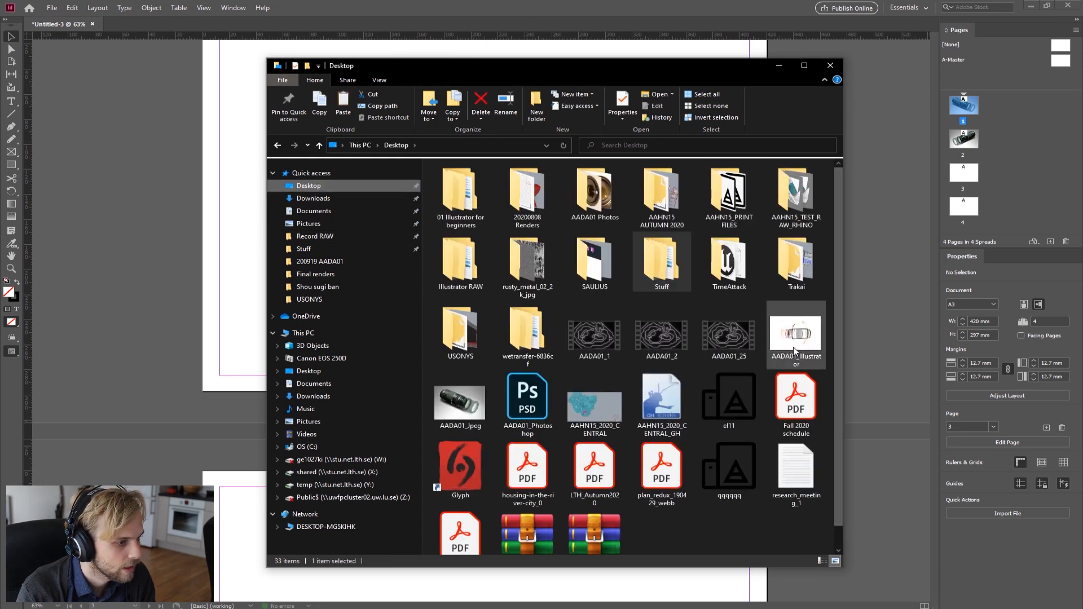
{"action": "left_click", "coordinate": [796, 350]}
{"action": "left_click_drag", "start_coordinate": [536, 70], "coordinate": [783, 91]}
{"action": "left_click_drag", "start_coordinate": [1019, 379], "coordinate": [334, 146]}
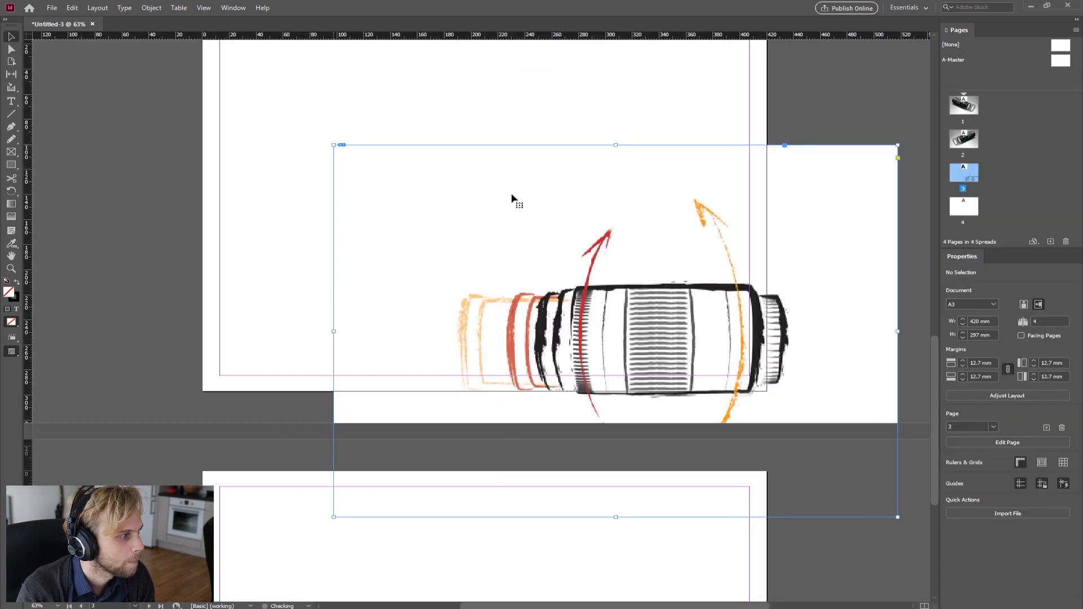
Step: Move the AADA01_Illustrator image so it fills page 3 exactly
{"action": "scroll", "coordinate": [562, 283], "scroll_direction": "up", "scroll_amount": 3}
{"action": "left_click_drag", "start_coordinate": [556, 312], "coordinate": [399, 223]}
{"action": "scroll", "coordinate": [399, 223], "scroll_direction": "down", "scroll_amount": 2}
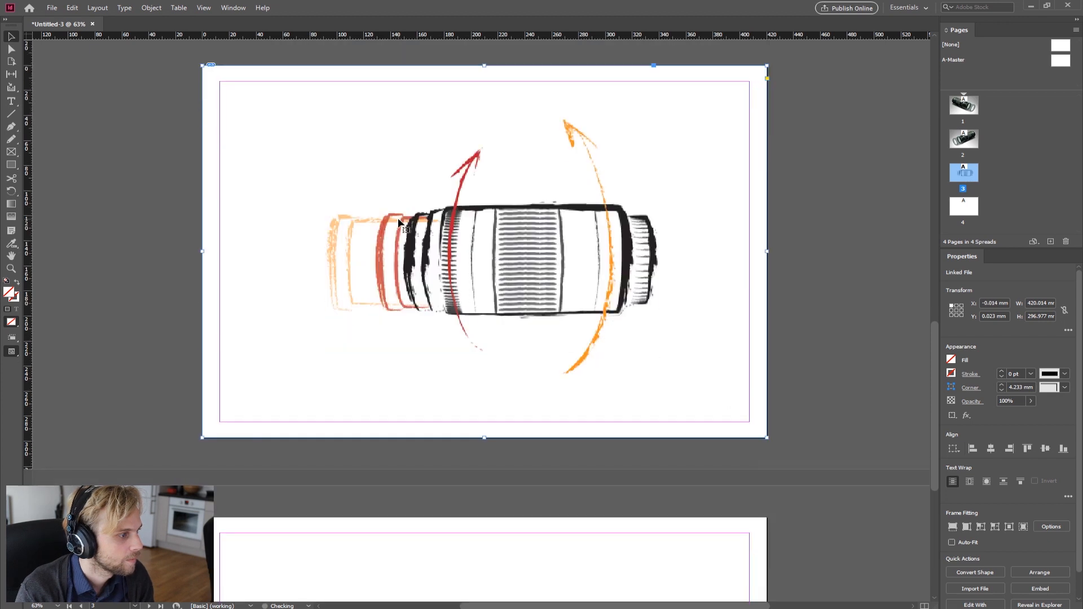
Step: Paste a copy of the illustration onto page 4 and align it to the page edges
{"action": "scroll", "coordinate": [399, 222], "scroll_direction": "down", "scroll_amount": 1}
{"action": "scroll", "coordinate": [399, 223], "scroll_direction": "down", "scroll_amount": 1}
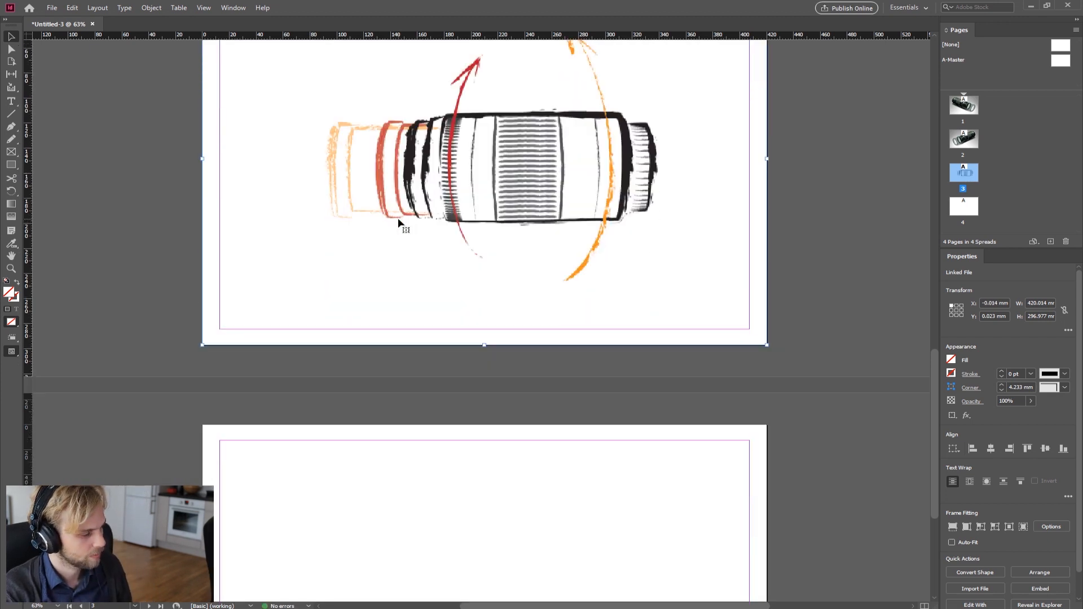
{"action": "scroll", "coordinate": [399, 224], "scroll_direction": "down", "scroll_amount": 5}
{"action": "left_click", "coordinate": [408, 263]}
{"action": "key", "text": "ctrl+v"}
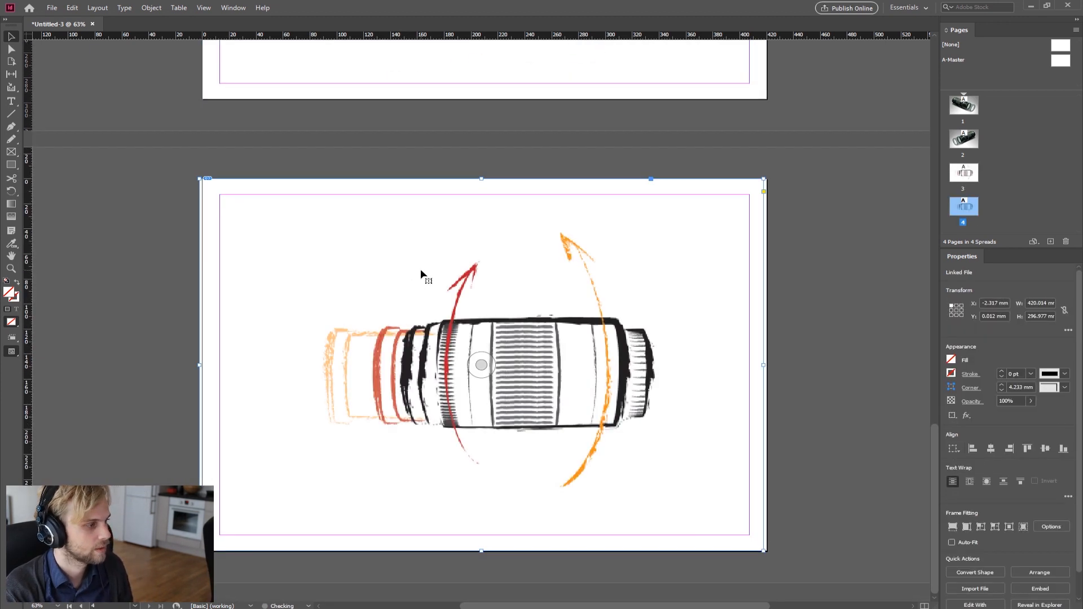
{"action": "left_click_drag", "start_coordinate": [406, 248], "coordinate": [410, 248]}
Step: Flip the page 4 illustration horizontally
{"action": "right_click", "coordinate": [394, 254]}
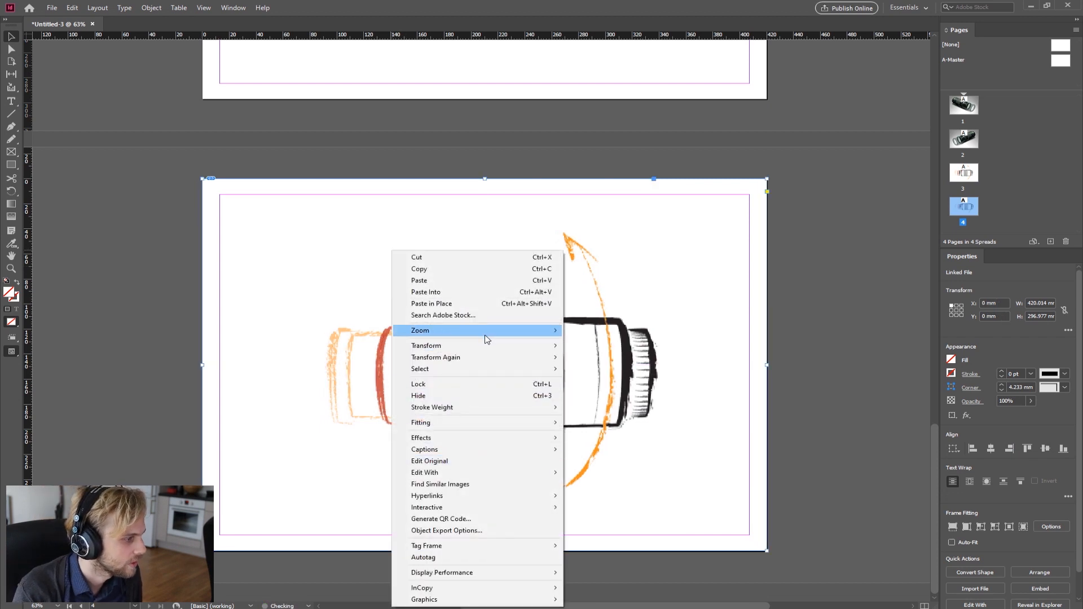
{"action": "mouse_move", "coordinate": [484, 347]}
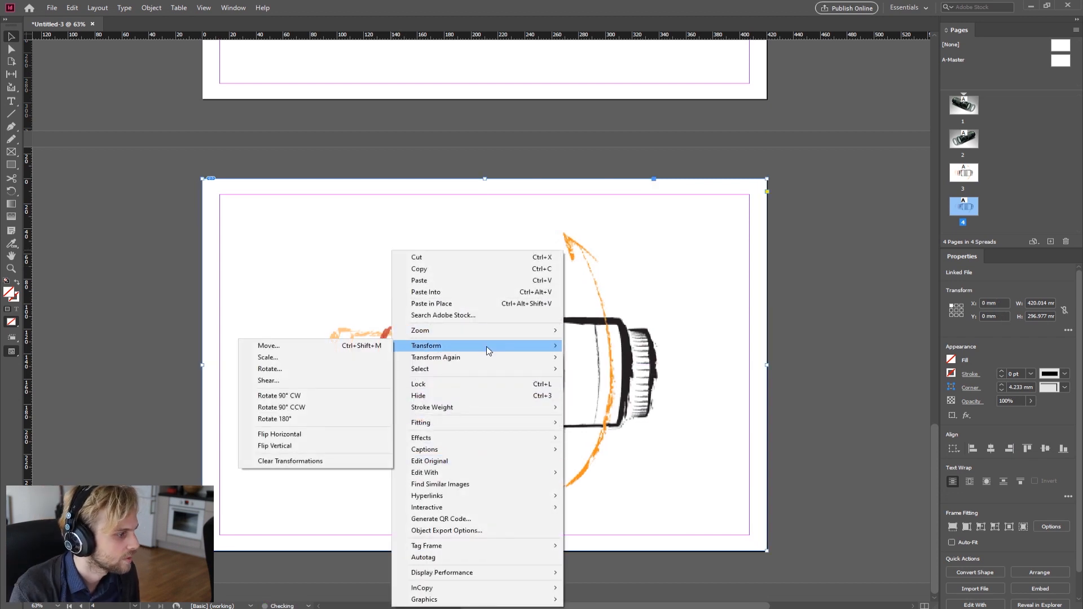
{"action": "left_click", "coordinate": [309, 434]}
{"action": "left_click_drag", "start_coordinate": [532, 277], "coordinate": [703, 263]}
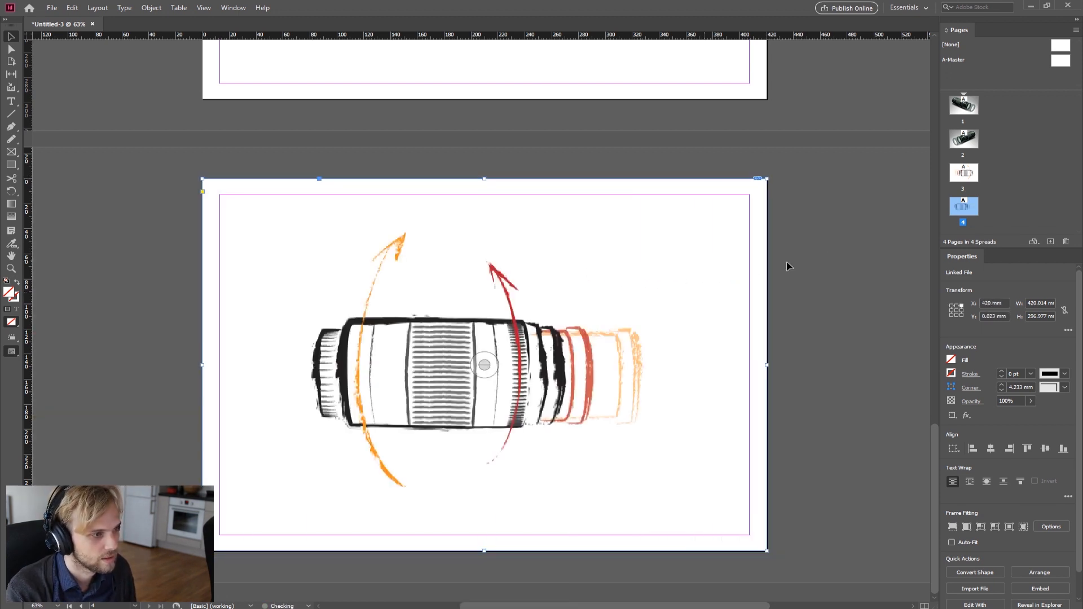
Step: Select the page 3 illustration, open the Effects panel and set its blending mode to Multiply
{"action": "scroll", "coordinate": [730, 261], "scroll_direction": "up", "scroll_amount": 6}
{"action": "left_click", "coordinate": [659, 210]}
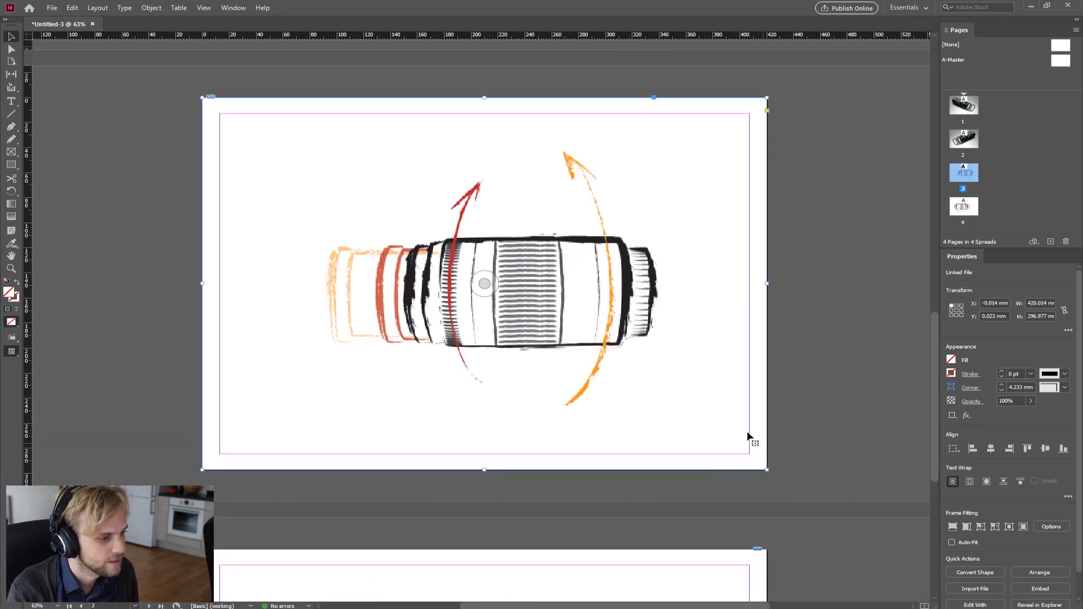
{"action": "left_click", "coordinate": [231, 7]}
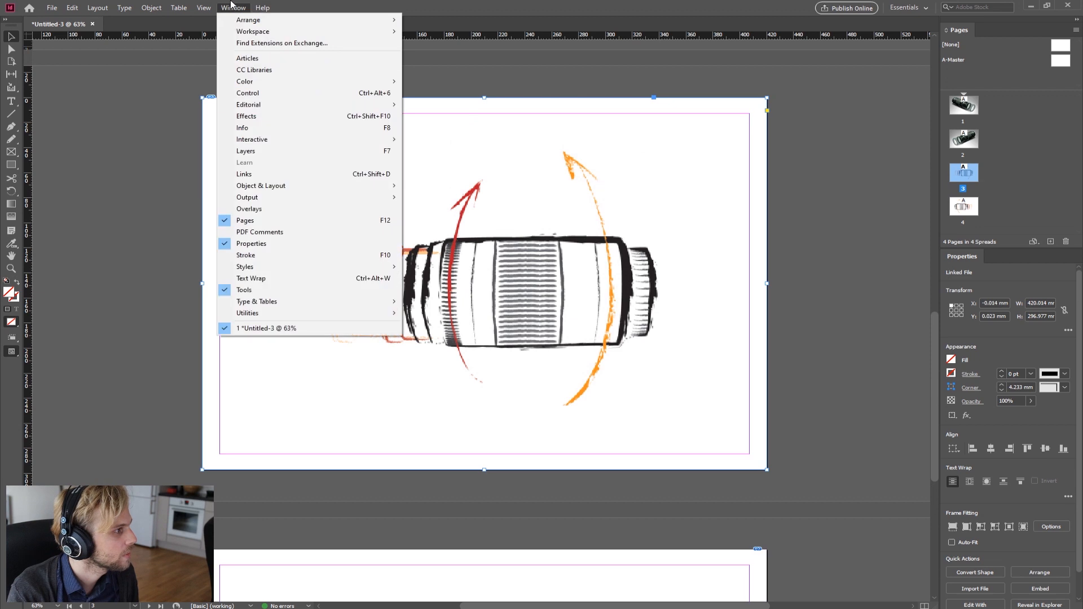
{"action": "left_click", "coordinate": [270, 116]}
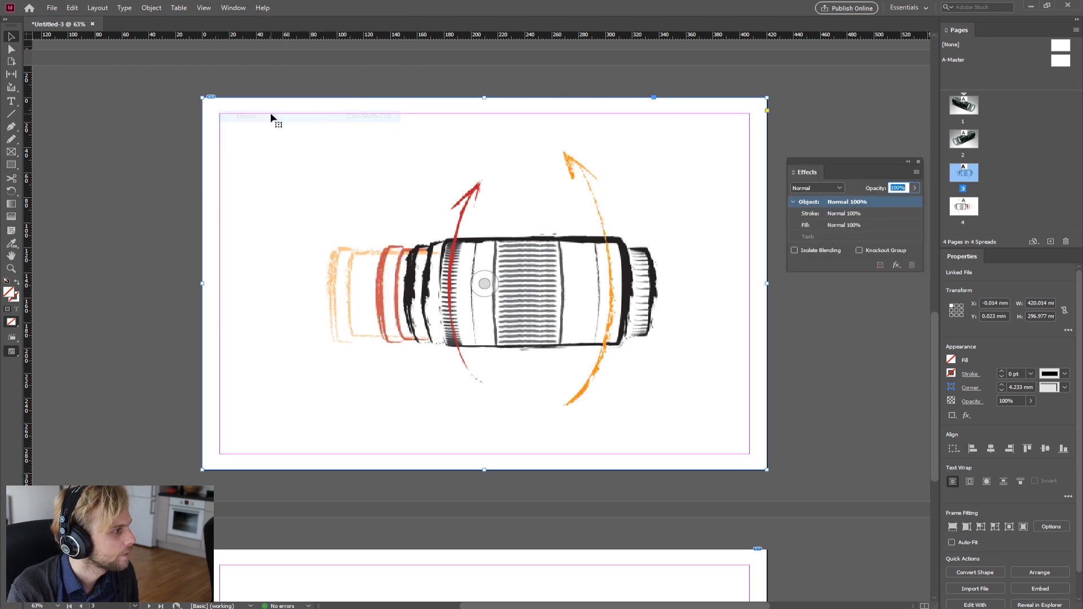
{"action": "left_click", "coordinate": [842, 189]}
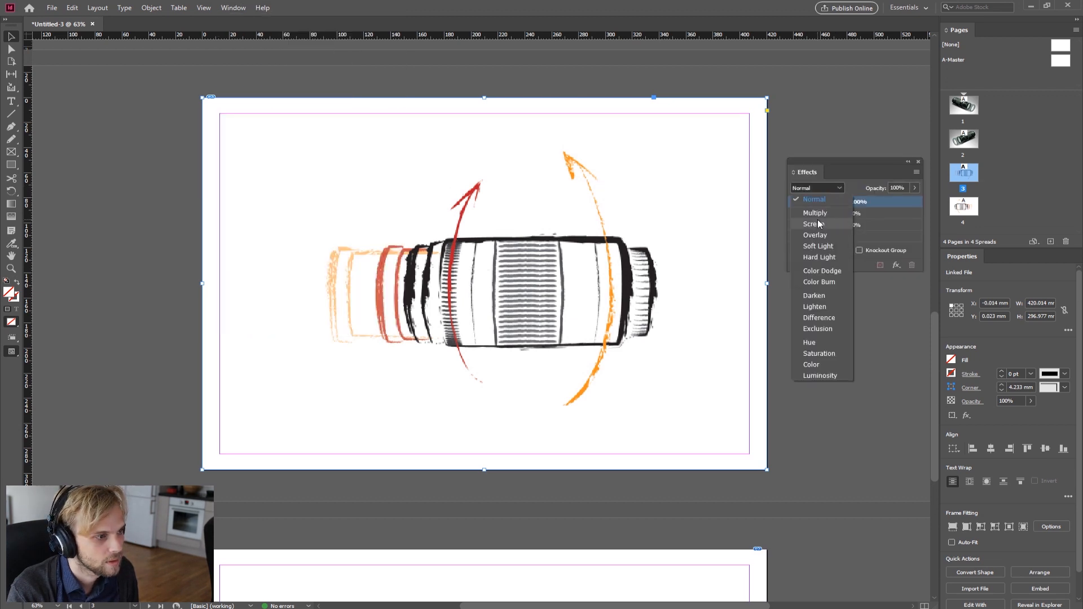
{"action": "left_click", "coordinate": [814, 212]}
Step: Set the page 4 illustration's blending mode to Multiply and close the Effects panel
{"action": "scroll", "coordinate": [827, 423], "scroll_direction": "down", "scroll_amount": 5}
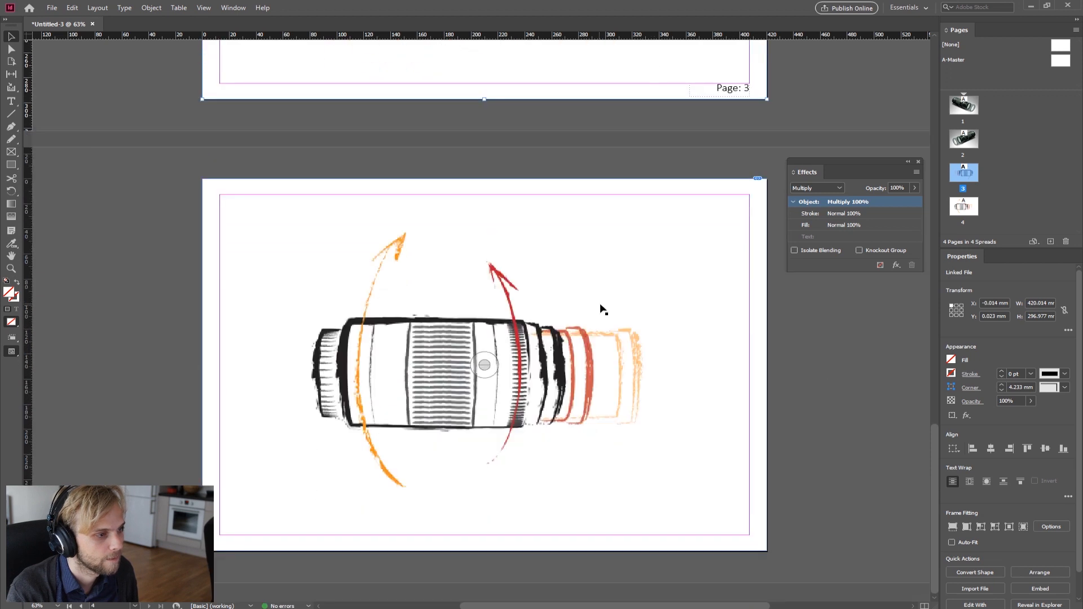
{"action": "left_click", "coordinate": [603, 310]}
{"action": "left_click", "coordinate": [817, 187]}
{"action": "left_click", "coordinate": [815, 213]}
{"action": "left_click", "coordinate": [840, 449]}
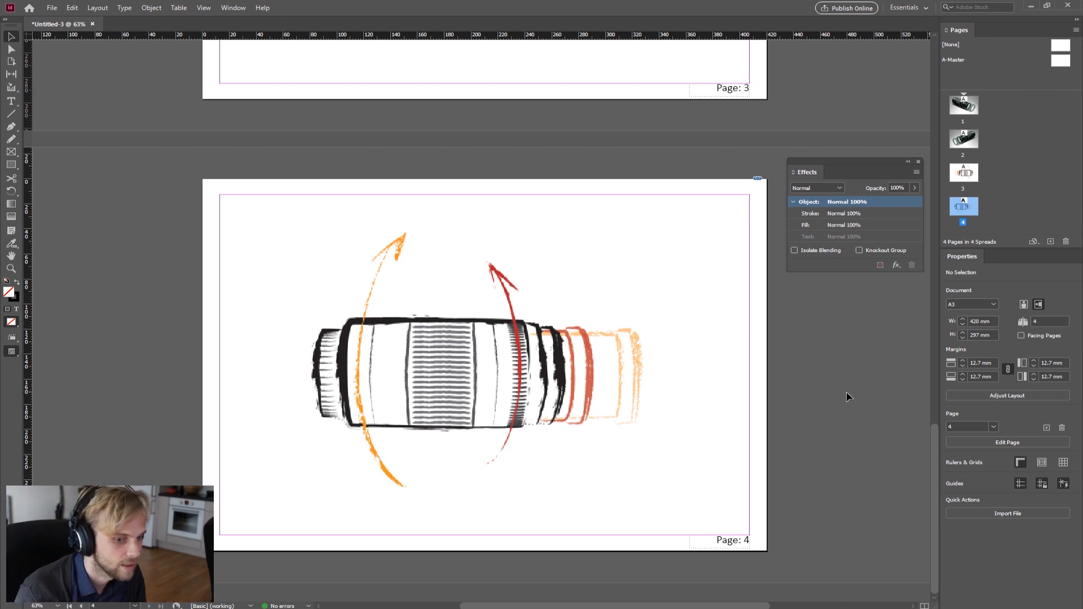
{"action": "left_click", "coordinate": [918, 162]}
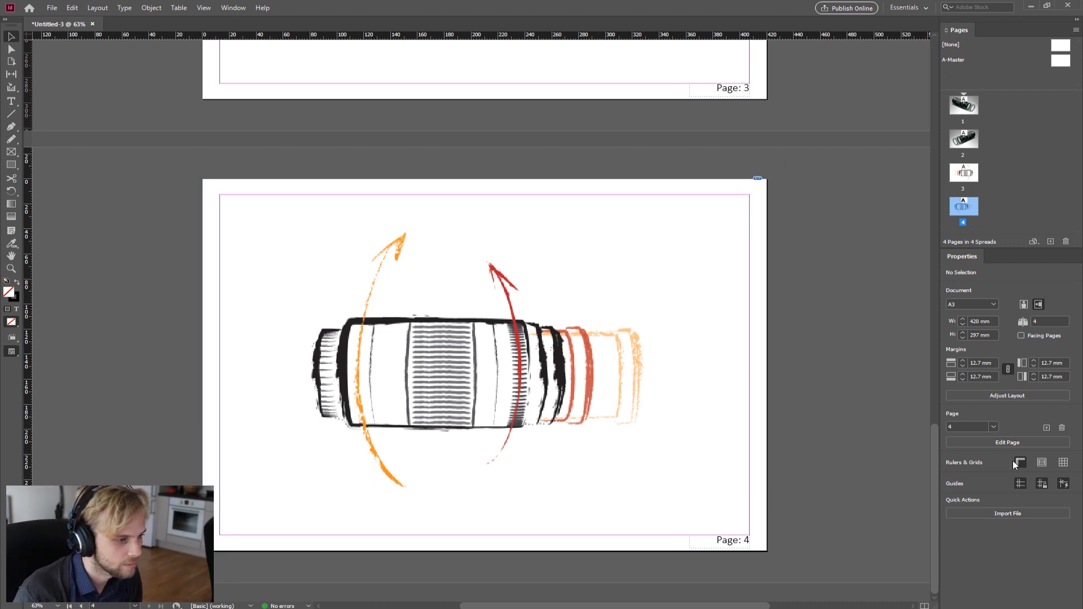
{"action": "scroll", "coordinate": [915, 61], "scroll_direction": "up", "scroll_amount": 15}
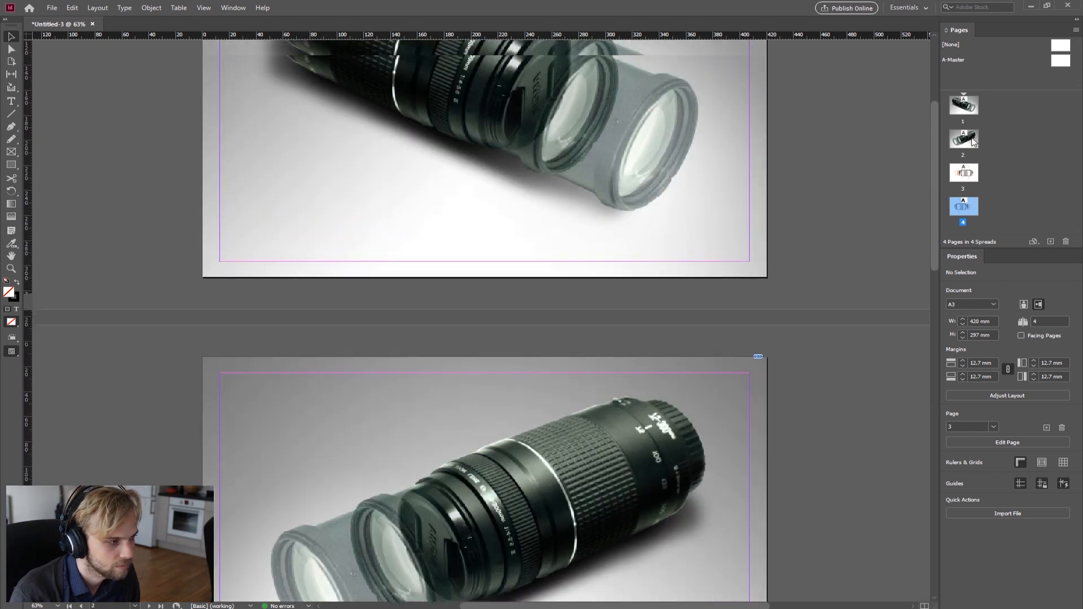
Step: Scroll through the pages to review the photos and illustrations on each
{"action": "scroll", "coordinate": [915, 57], "scroll_direction": "down", "scroll_amount": 15}
{"action": "scroll", "coordinate": [899, 452], "scroll_direction": "up", "scroll_amount": 15}
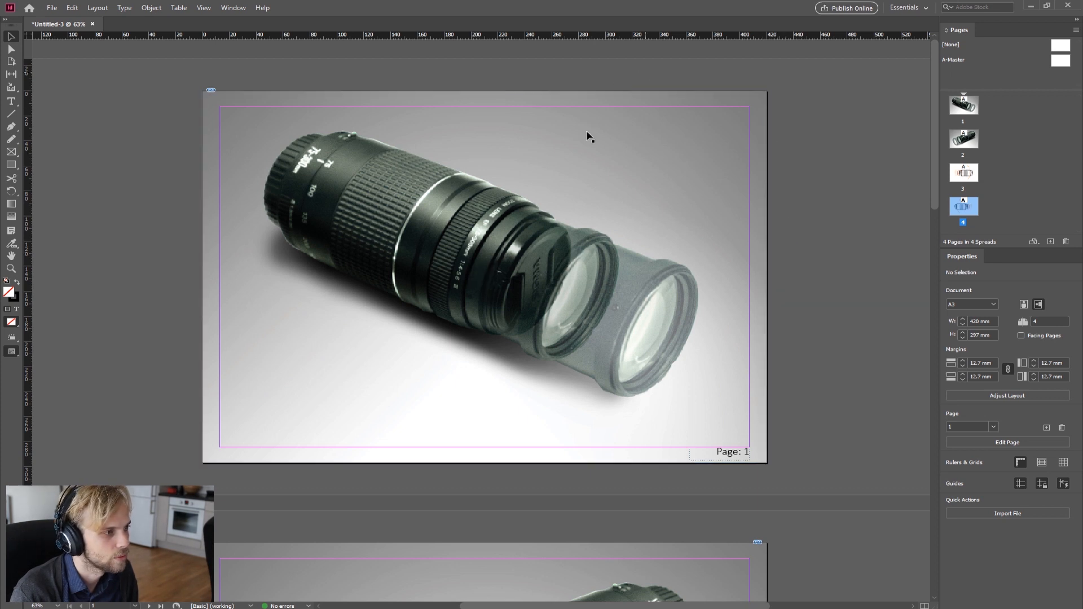
{"action": "scroll", "coordinate": [657, 307], "scroll_direction": "down", "scroll_amount": 6}
{"action": "scroll", "coordinate": [657, 308], "scroll_direction": "down", "scroll_amount": 5}
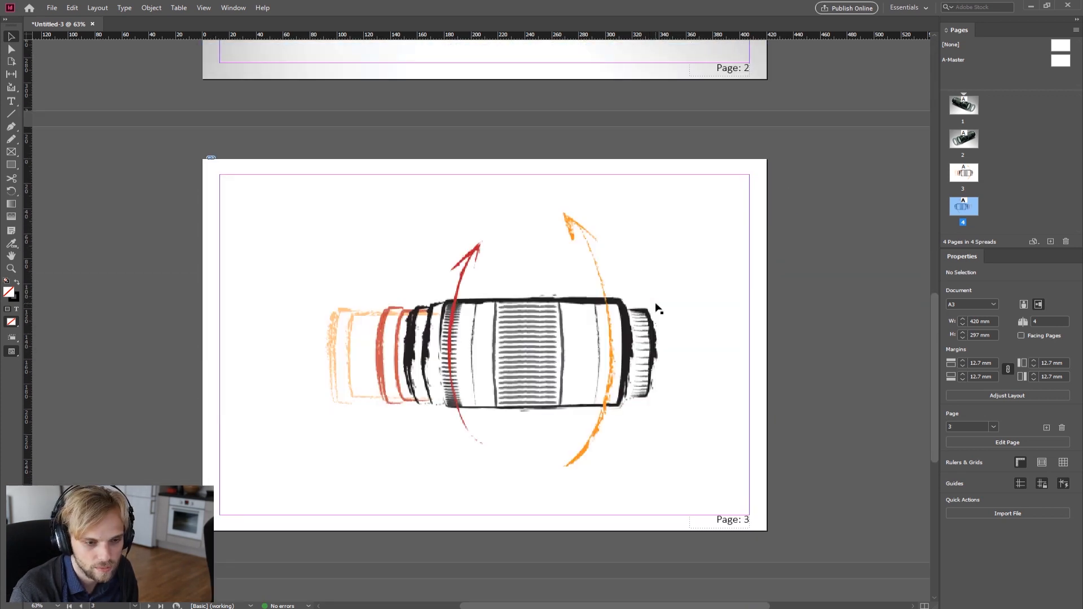
{"action": "scroll", "coordinate": [657, 308], "scroll_direction": "up", "scroll_amount": 10}
{"action": "scroll", "coordinate": [657, 307], "scroll_direction": "up", "scroll_amount": 1}
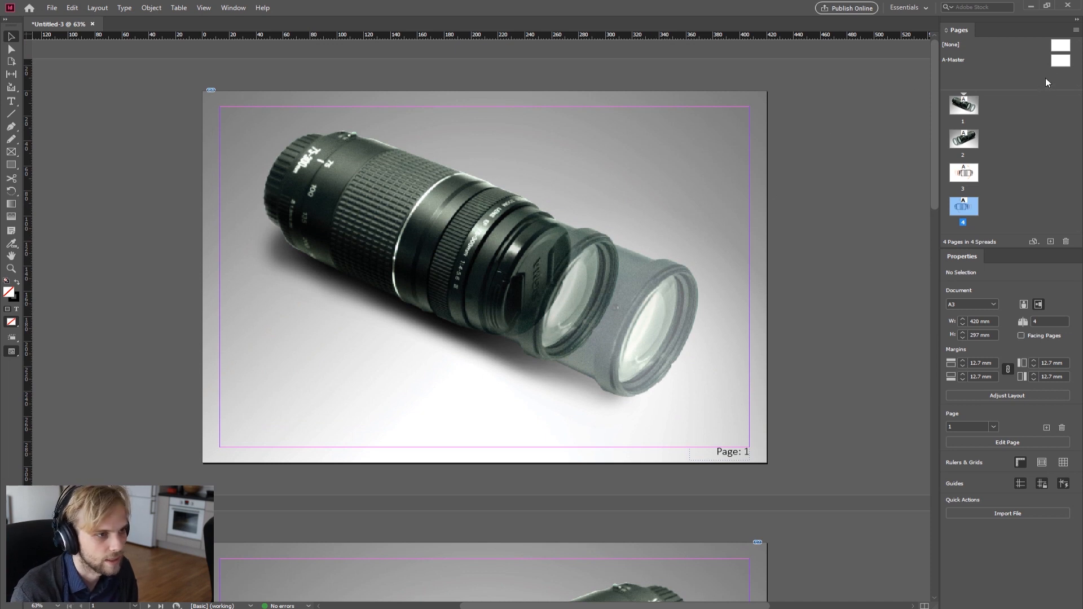
{"action": "left_click", "coordinate": [484, 277]}
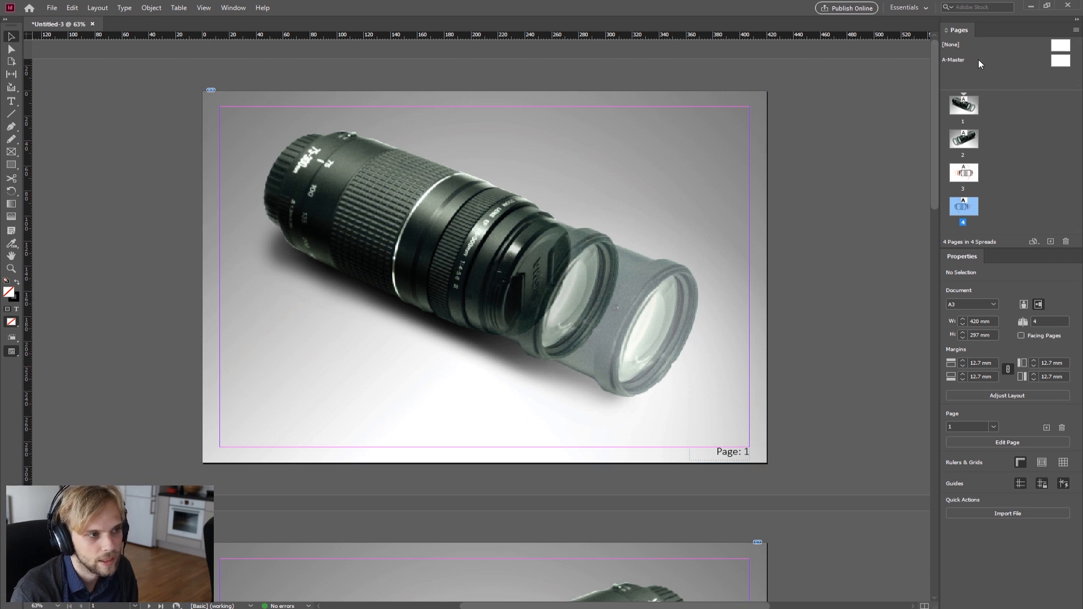
Step: Open the A-Master and paste a copy of the page number frame at the bottom-left margin corner
{"action": "double_click", "coordinate": [1061, 61]}
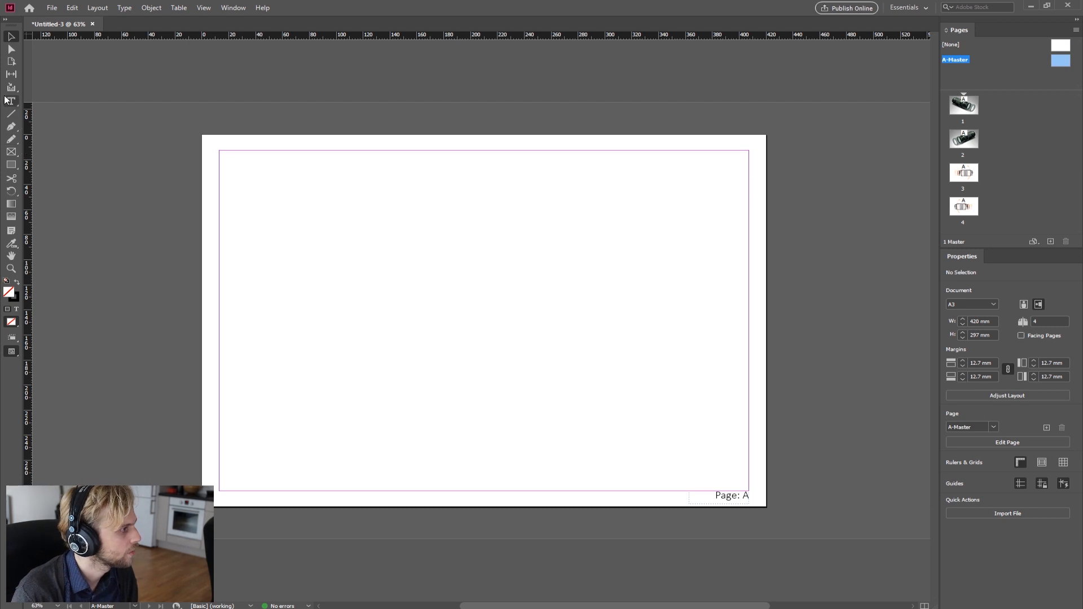
{"action": "left_click", "coordinate": [730, 498]}
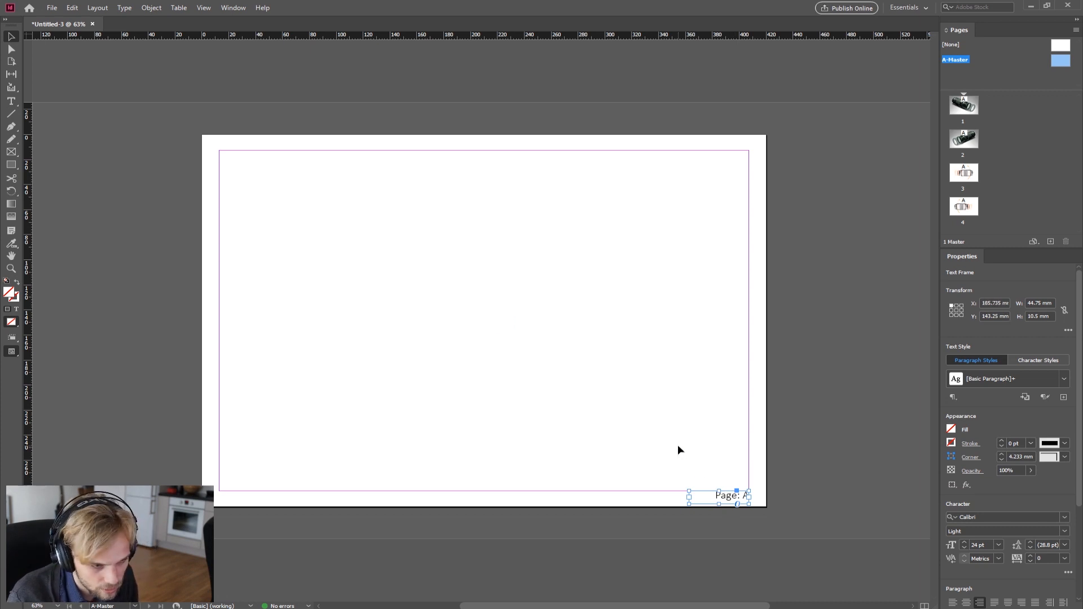
{"action": "key", "text": "ctrl+c"}
{"action": "key", "text": "ctrl+v"}
{"action": "left_click_drag", "start_coordinate": [495, 322], "coordinate": [248, 511]}
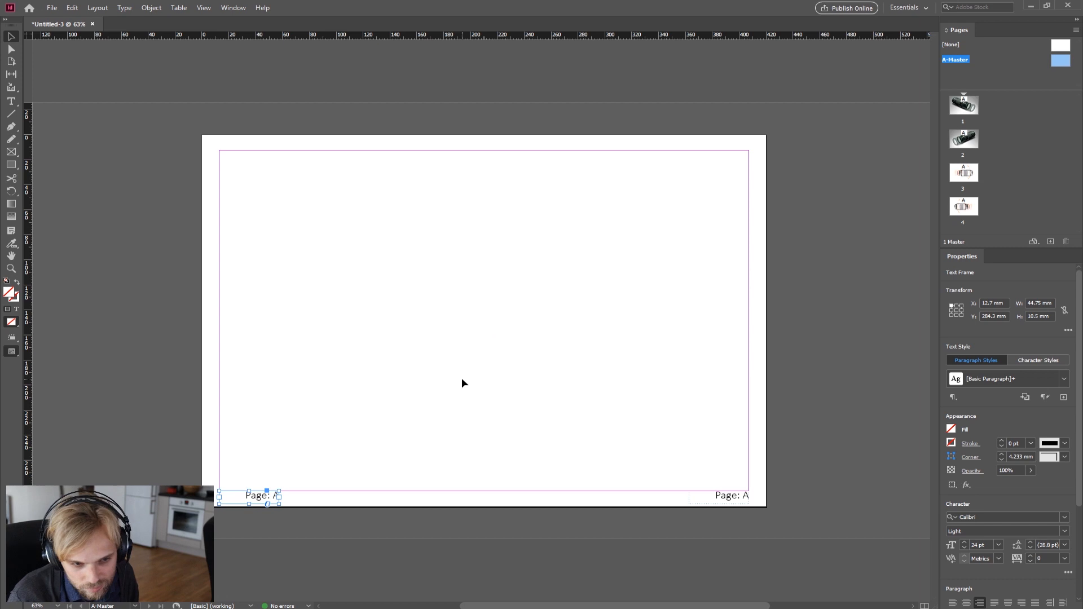
Step: Widen the copied footer frame to span the bottom margin, about 395 mm wide
{"action": "double_click", "coordinate": [249, 500]}
{"action": "left_click_drag", "start_coordinate": [245, 496], "coordinate": [302, 500]}
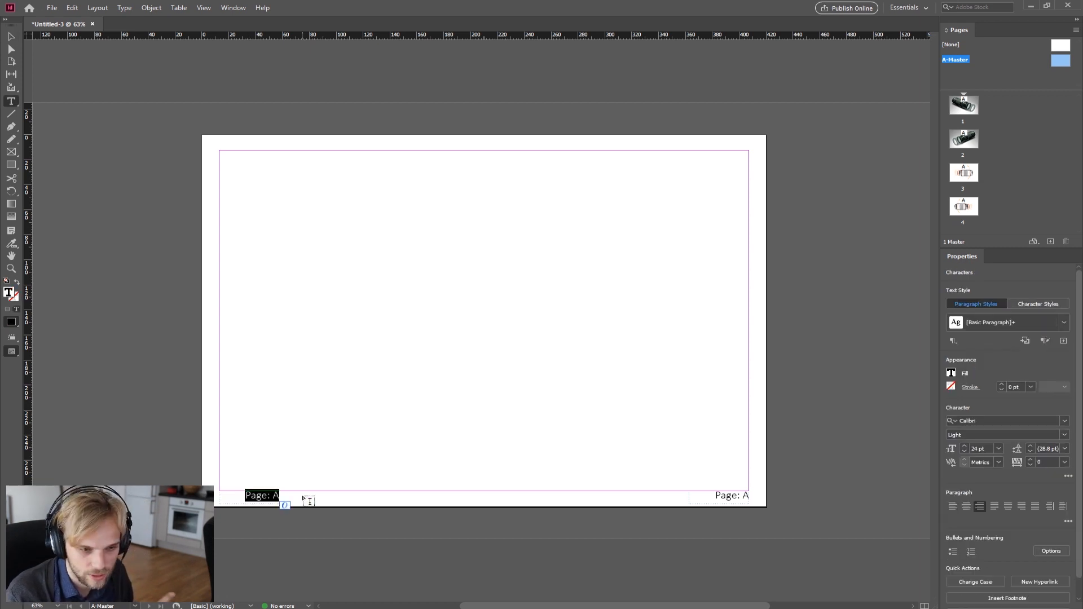
{"action": "left_click", "coordinate": [11, 36]}
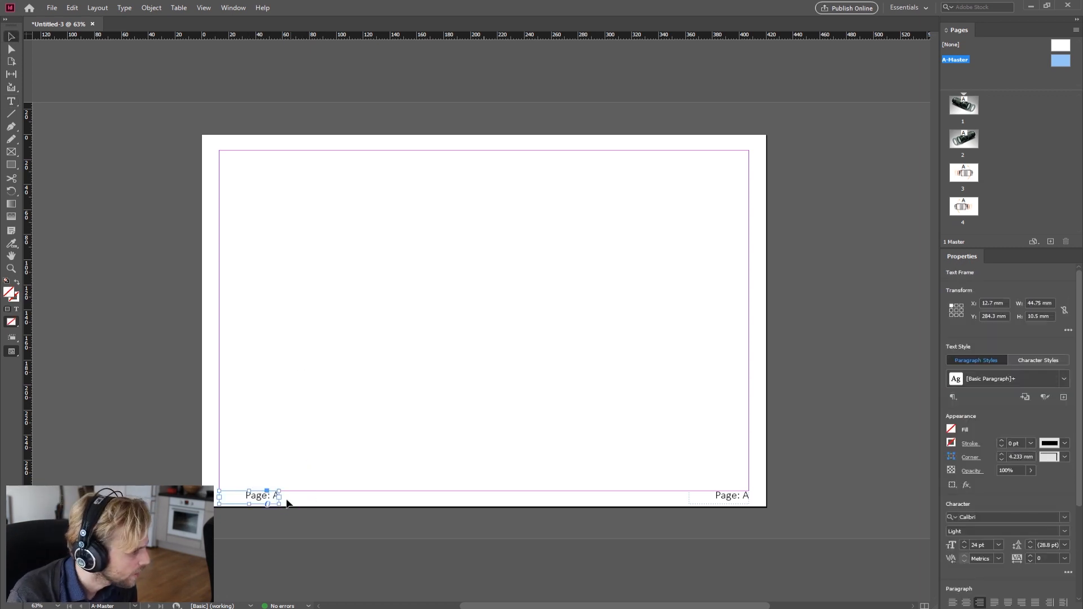
{"action": "left_click_drag", "start_coordinate": [278, 497], "coordinate": [444, 502]}
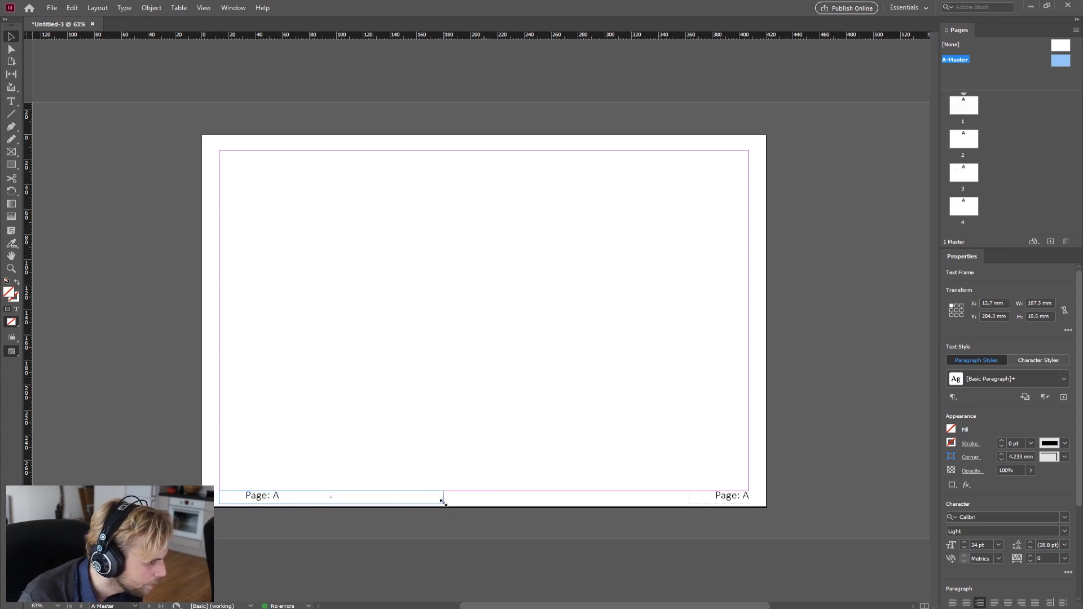
{"action": "key", "text": "t"}
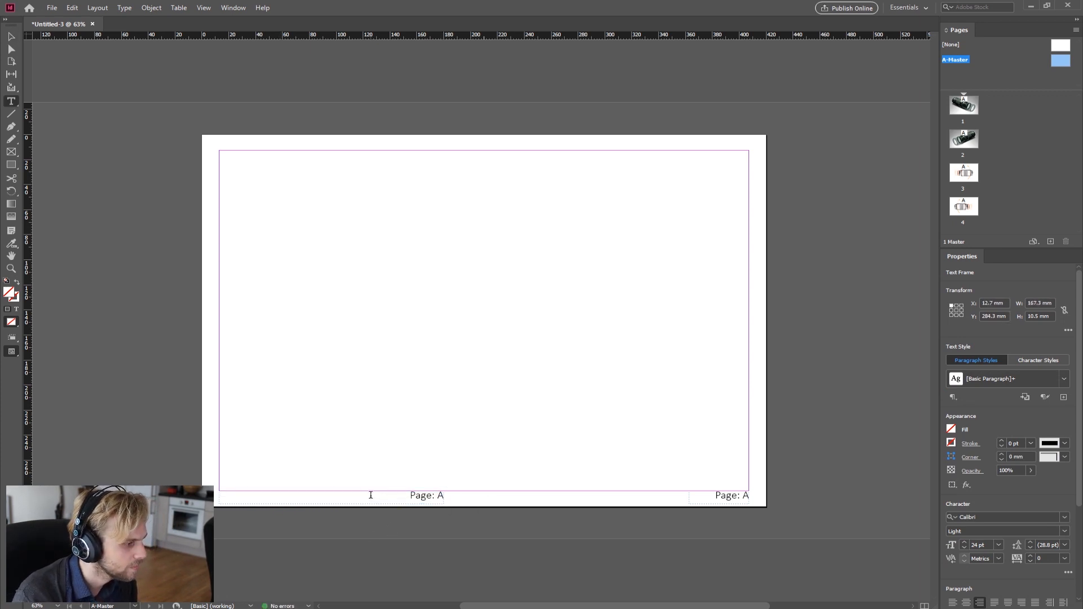
{"action": "left_click", "coordinate": [371, 495]}
{"action": "left_click_drag", "start_coordinate": [412, 495], "coordinate": [473, 499]}
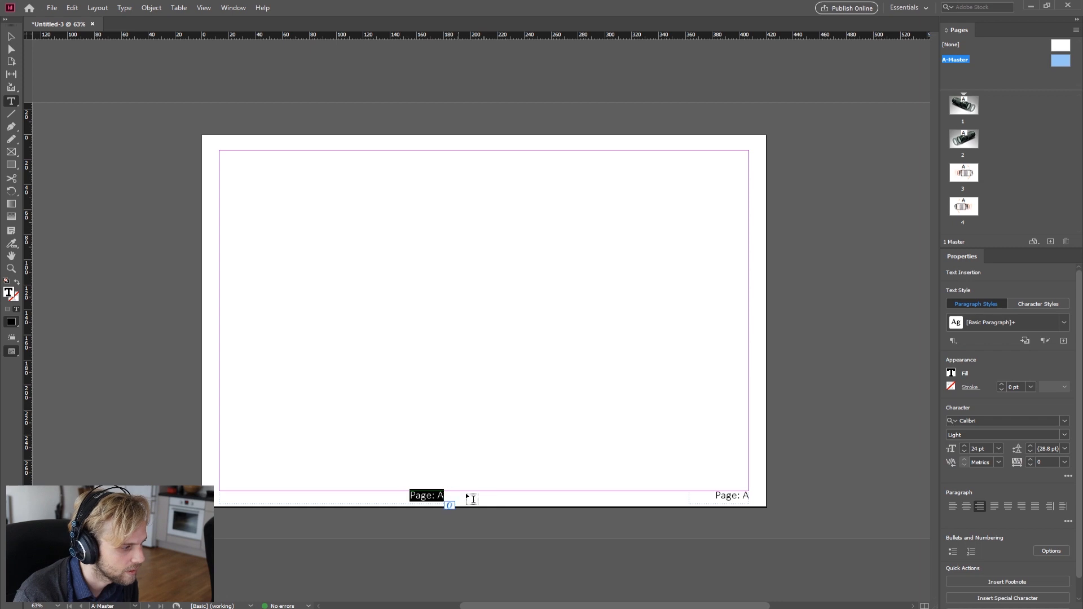
{"action": "key", "text": "Escape"}
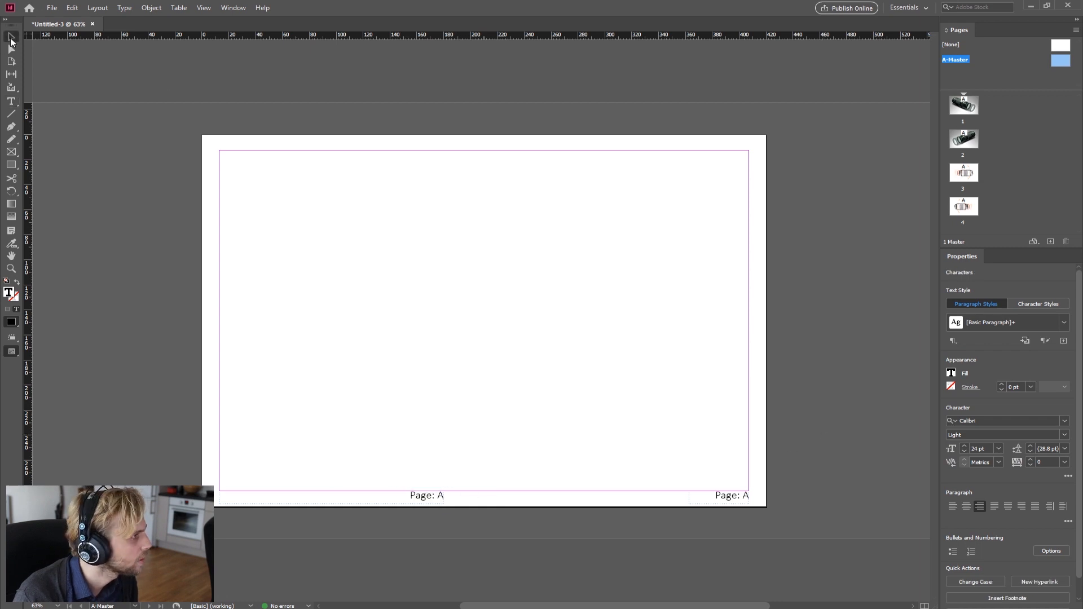
{"action": "left_click_drag", "start_coordinate": [446, 500], "coordinate": [749, 498]}
Step: Center the copied frame's text and replace it with the authors' names, then deselect
{"action": "double_click", "coordinate": [668, 499]}
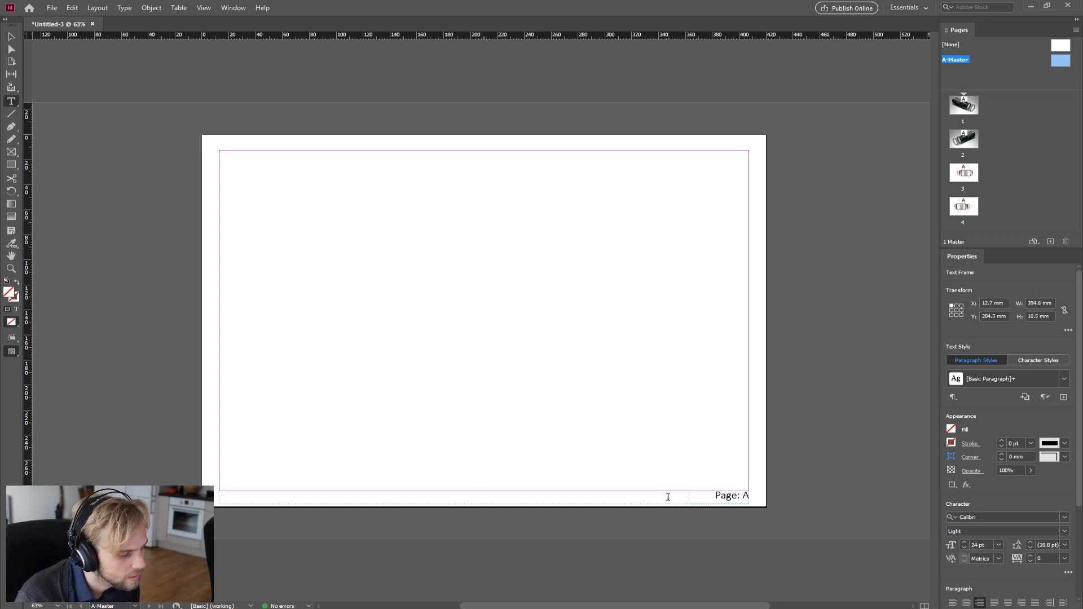
{"action": "left_click_drag", "start_coordinate": [668, 501], "coordinate": [710, 518]}
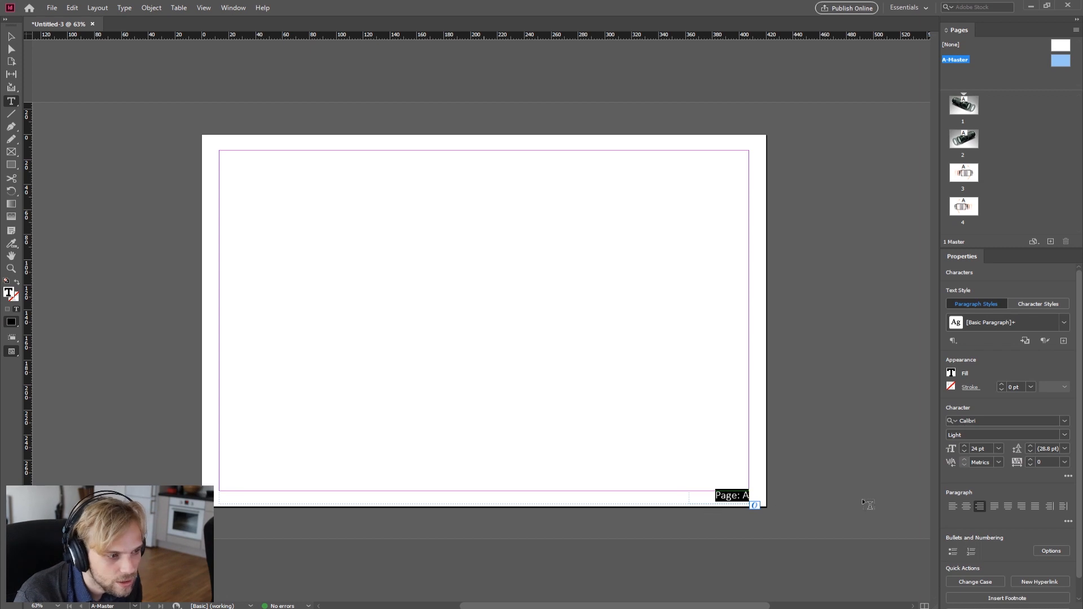
{"action": "left_click", "coordinate": [969, 505]}
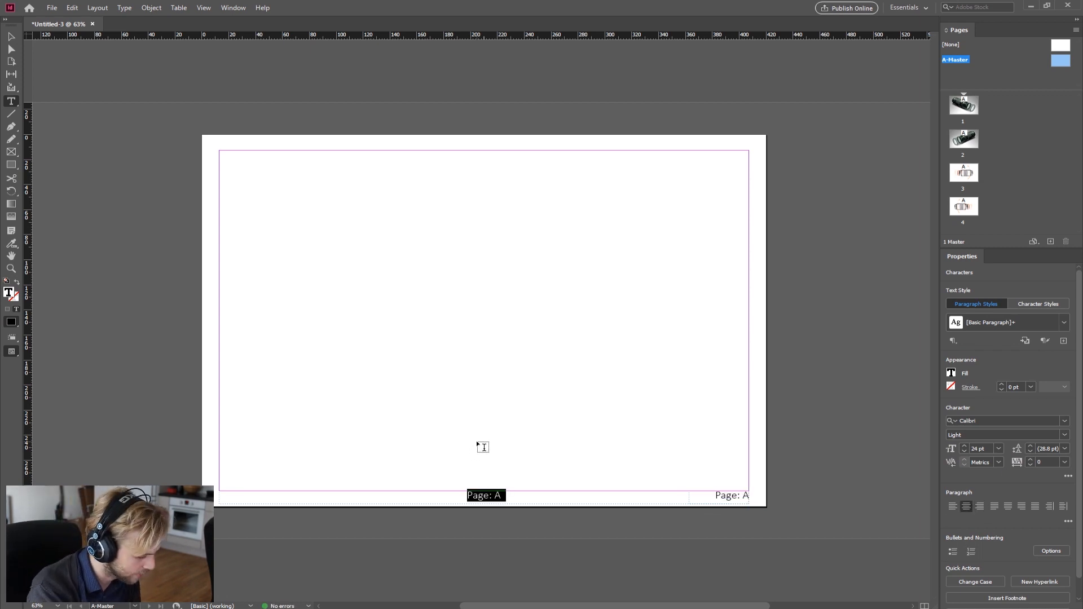
{"action": "type", "text": "Gediminas Kirdeikis"}
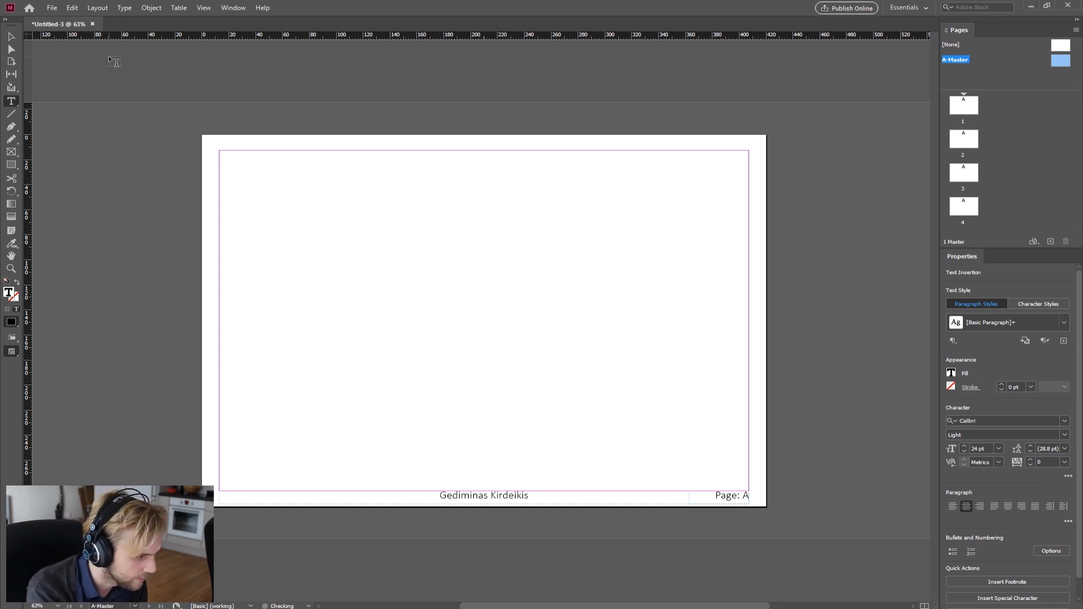
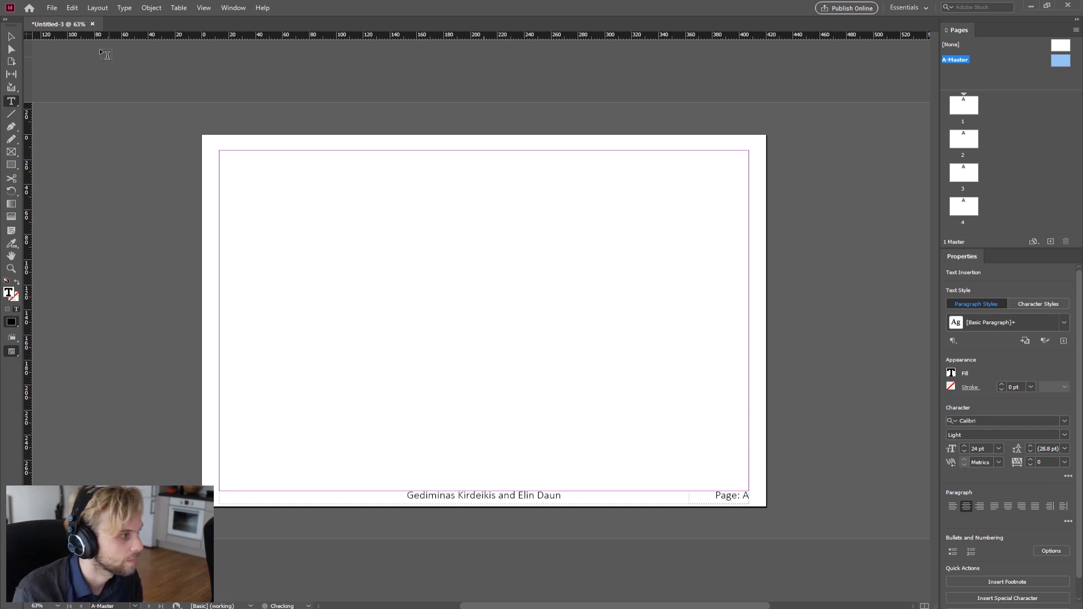
{"action": "left_click", "coordinate": [11, 37]}
{"action": "left_click", "coordinate": [502, 290]}
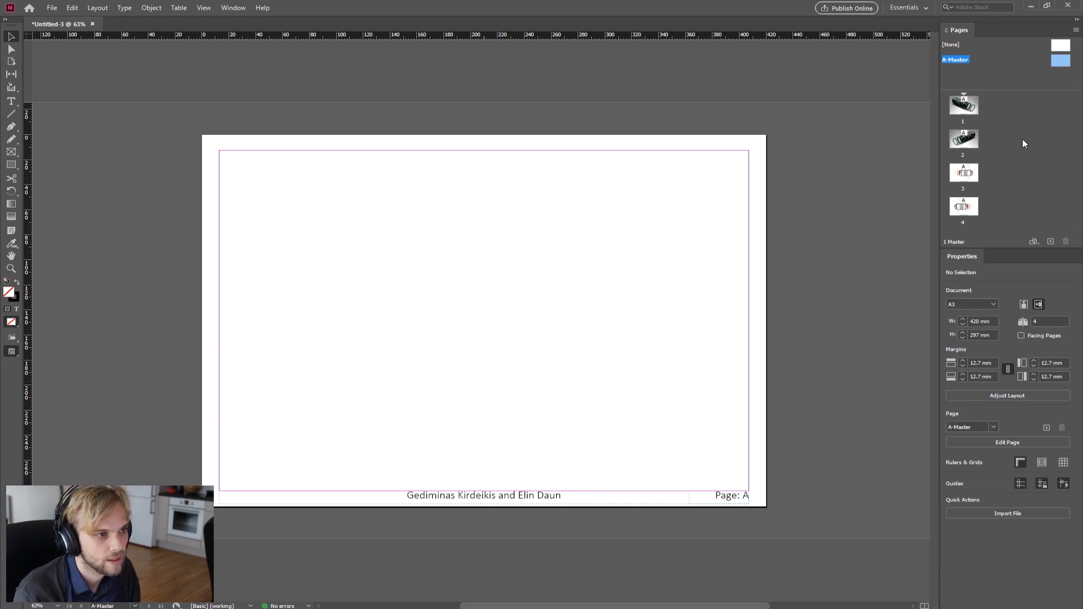
Step: On page 1, draw a text frame near the top-right corner and type AADA01
{"action": "double_click", "coordinate": [964, 105]}
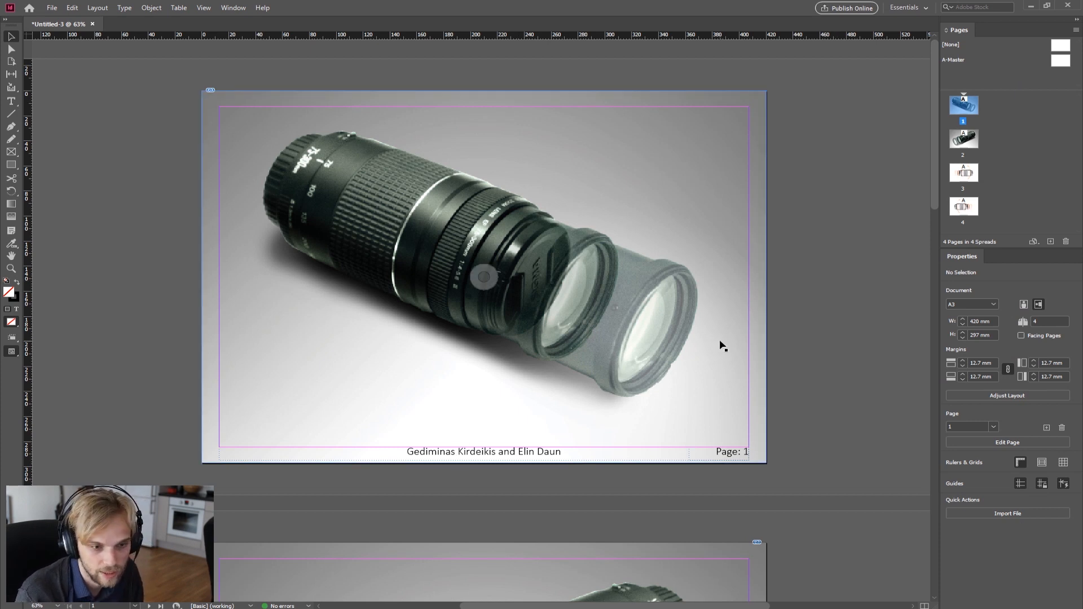
{"action": "double_click", "coordinate": [964, 139]}
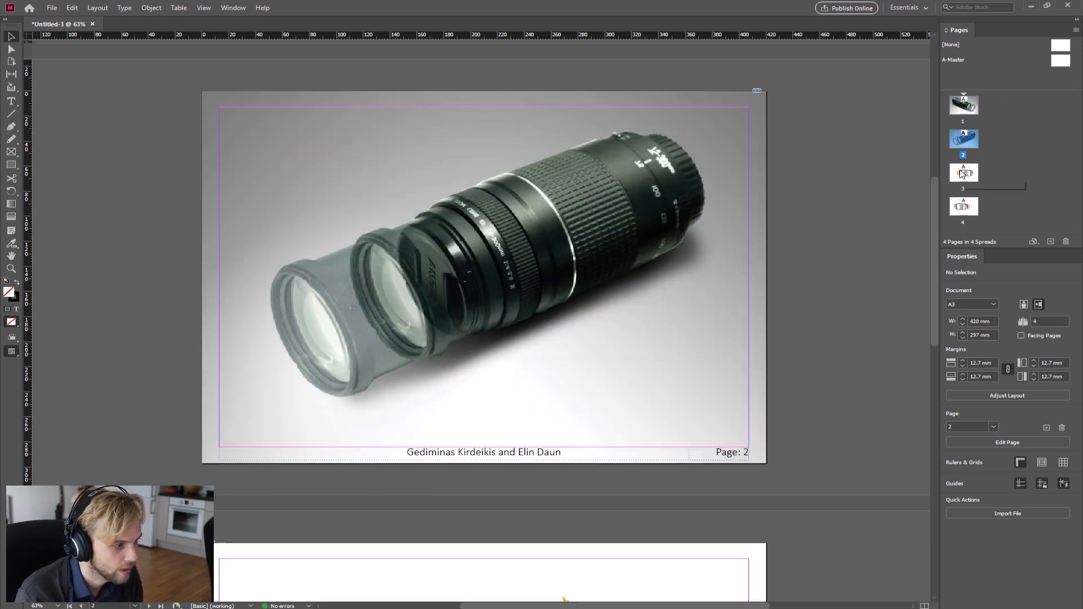
{"action": "double_click", "coordinate": [964, 172]}
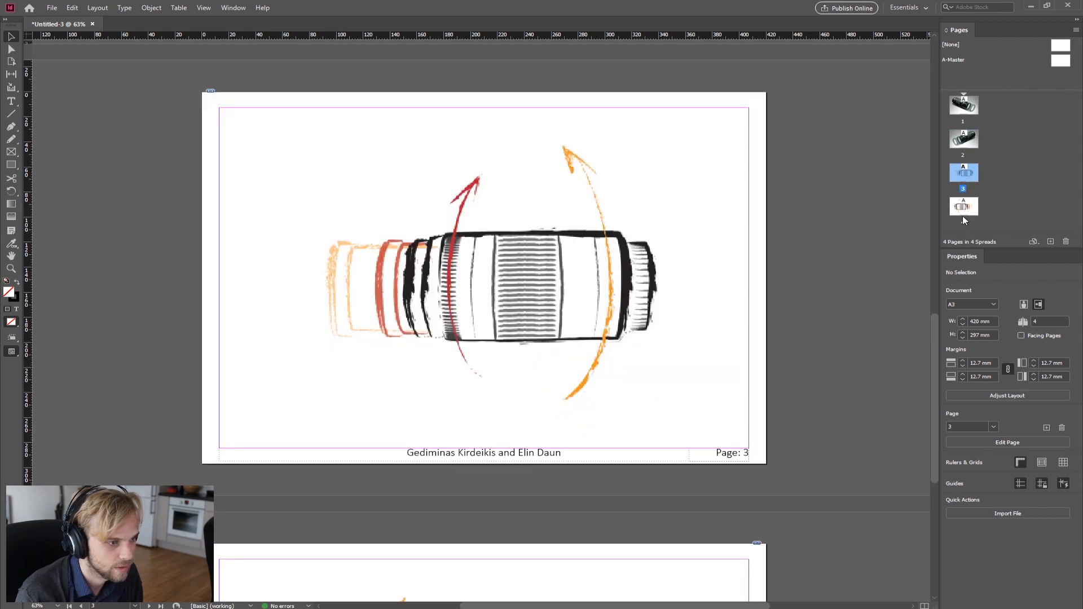
{"action": "double_click", "coordinate": [963, 207]}
{"action": "double_click", "coordinate": [963, 108]}
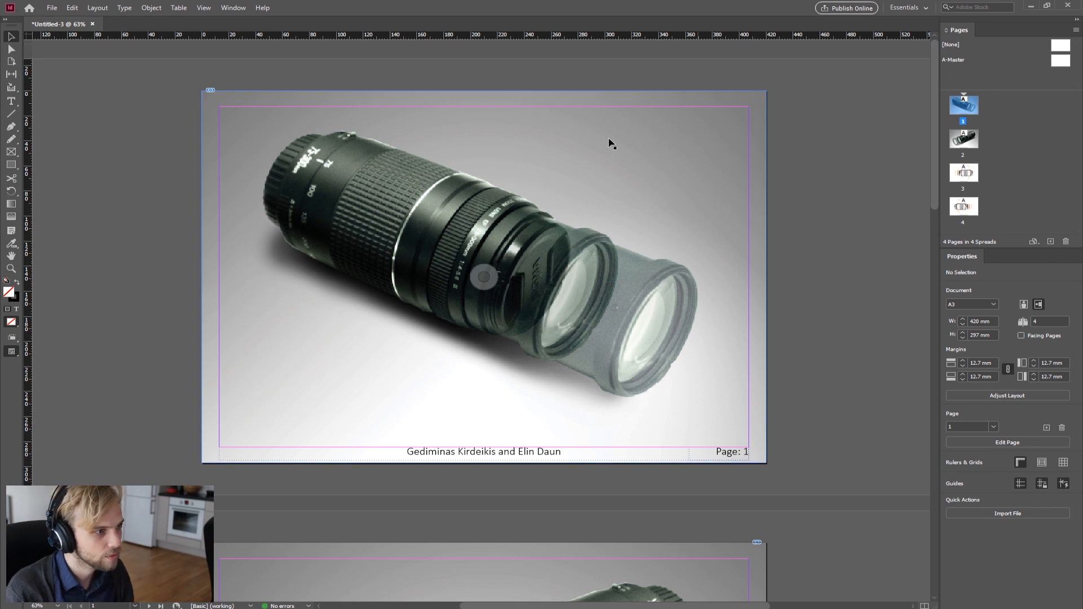
{"action": "left_click", "coordinate": [10, 101]}
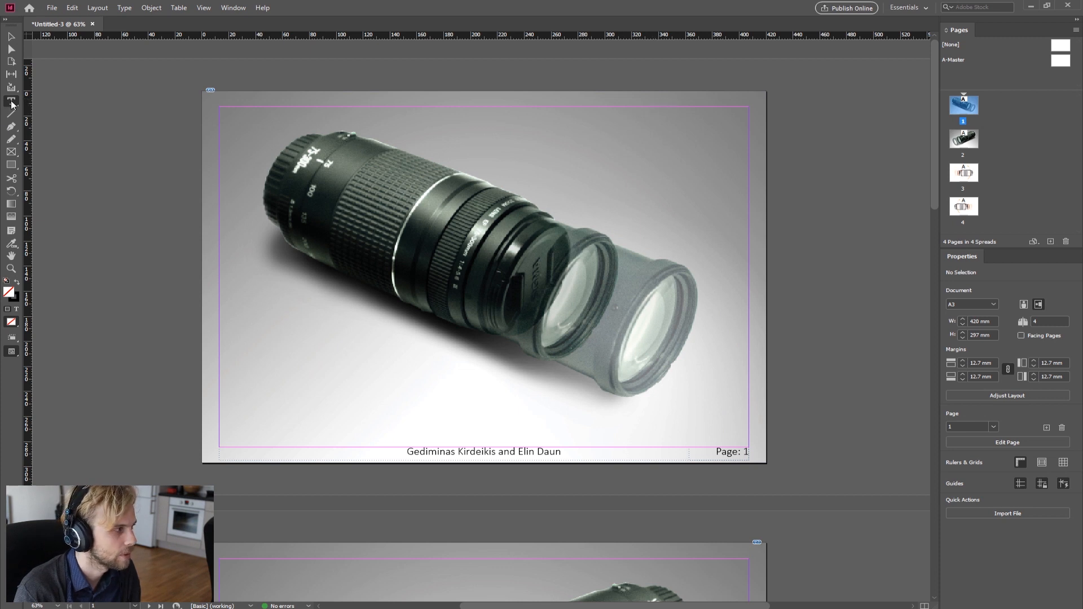
{"action": "left_click_drag", "start_coordinate": [612, 110], "coordinate": [749, 158]}
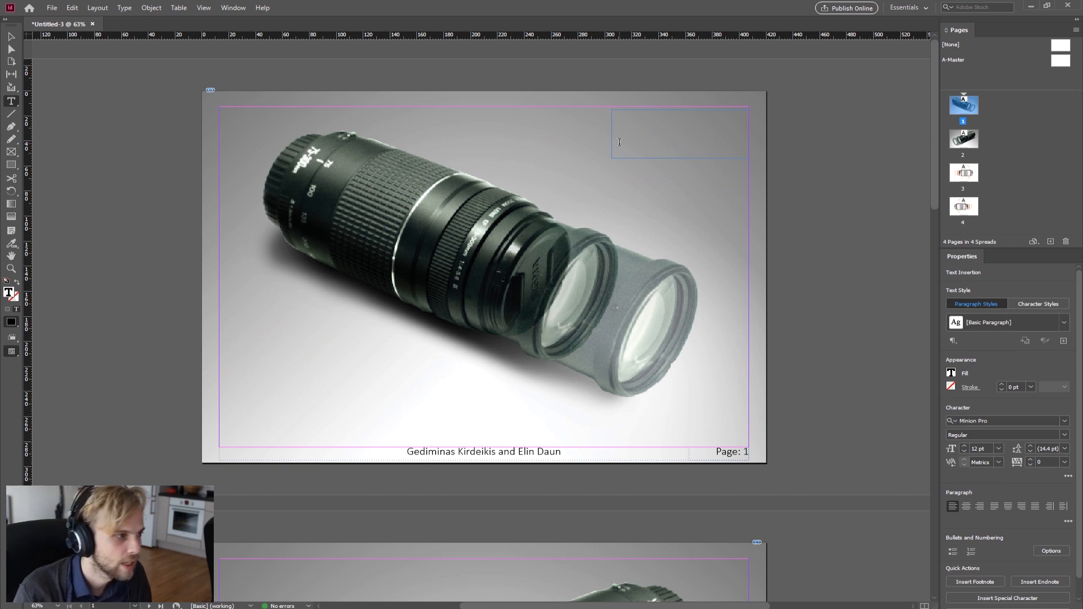
{"action": "type", "text": "AADA"}
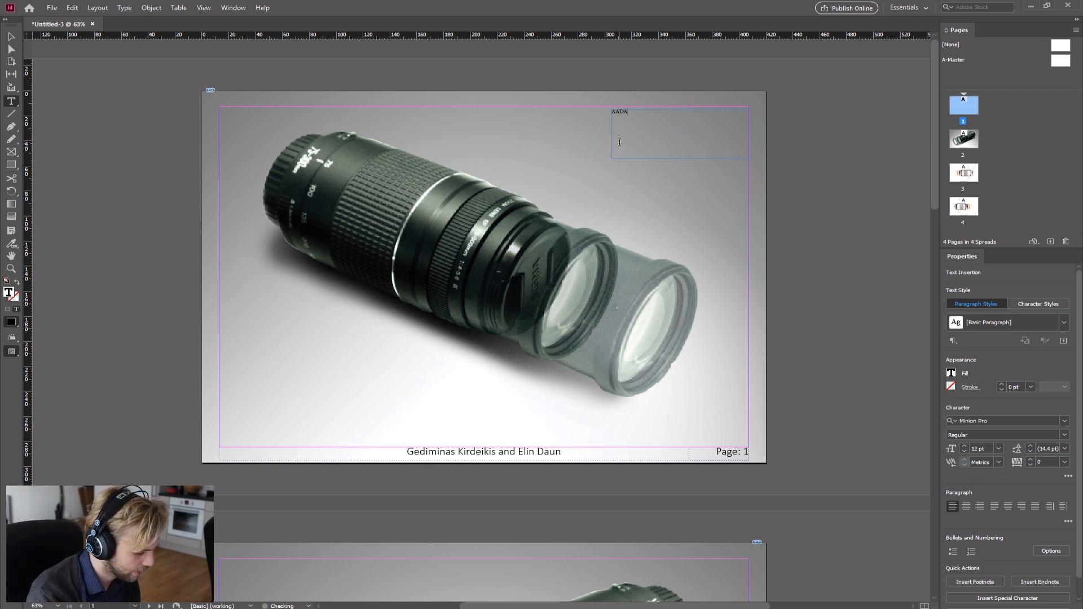
Step: Set the AADA01 title text to Calibri Bold at 60 pt
{"action": "key", "text": "ctrl+a"}
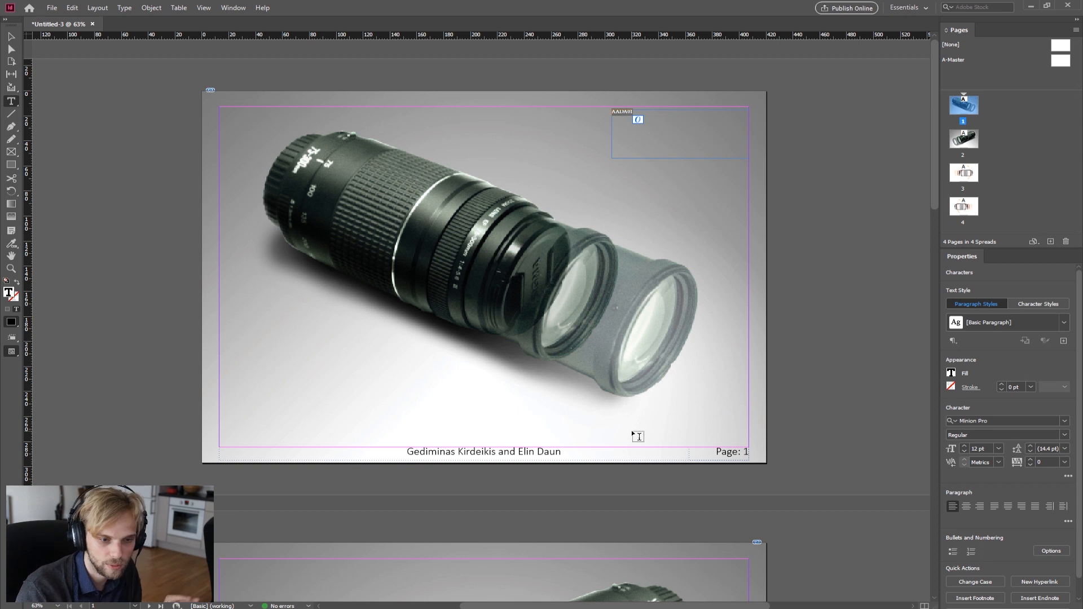
{"action": "left_click", "coordinate": [1064, 421]}
{"action": "type", "text": "c"}
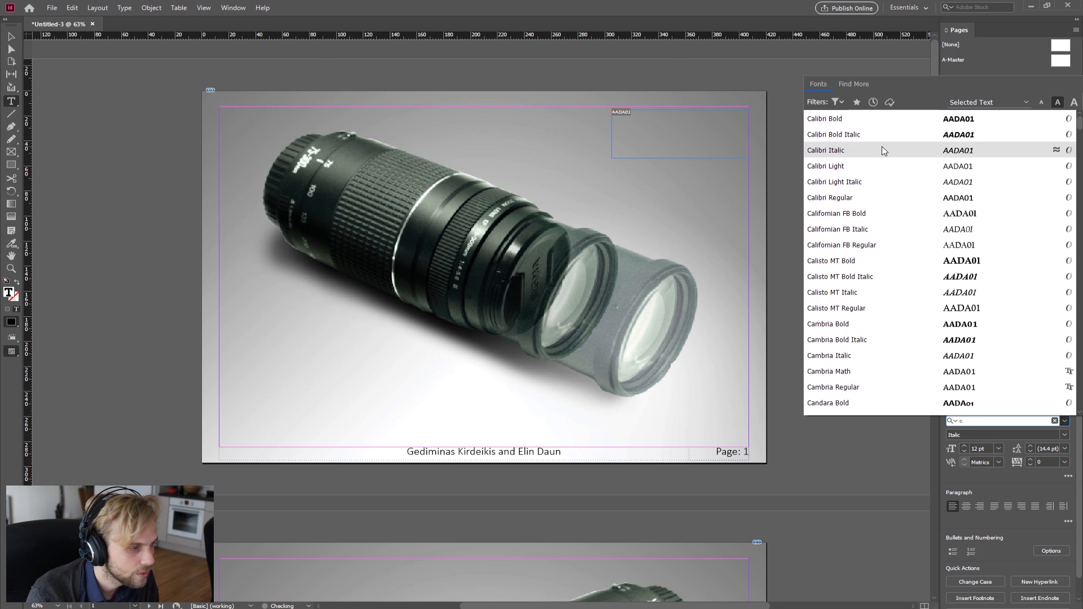
{"action": "left_click", "coordinate": [835, 118]}
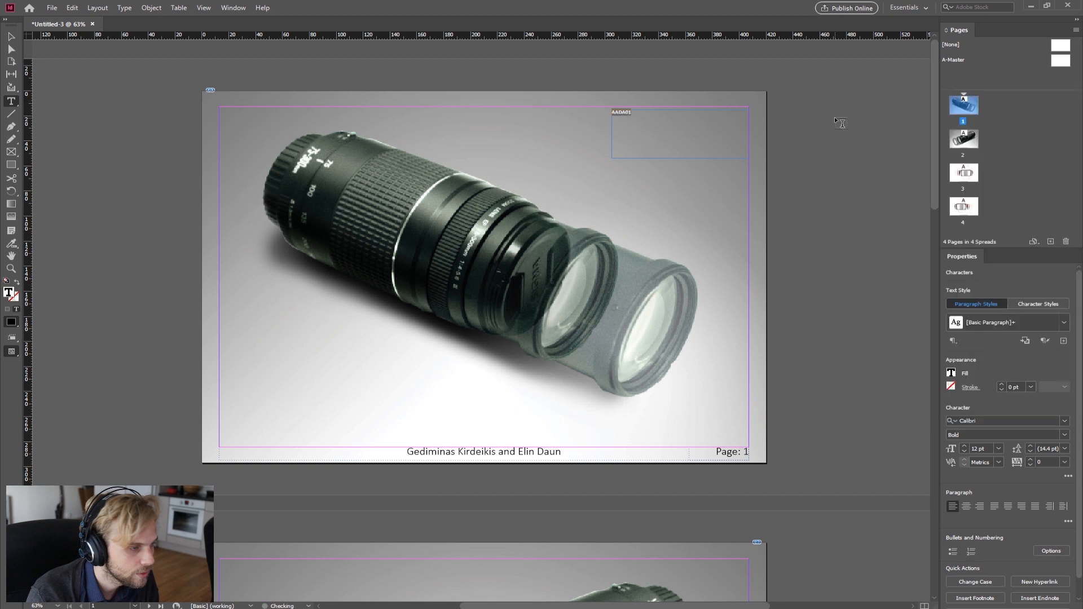
{"action": "left_click", "coordinate": [998, 449]}
{"action": "left_click", "coordinate": [991, 438]}
{"action": "left_click", "coordinate": [998, 449]}
{"action": "left_click", "coordinate": [991, 429]}
{"action": "left_click", "coordinate": [649, 128]}
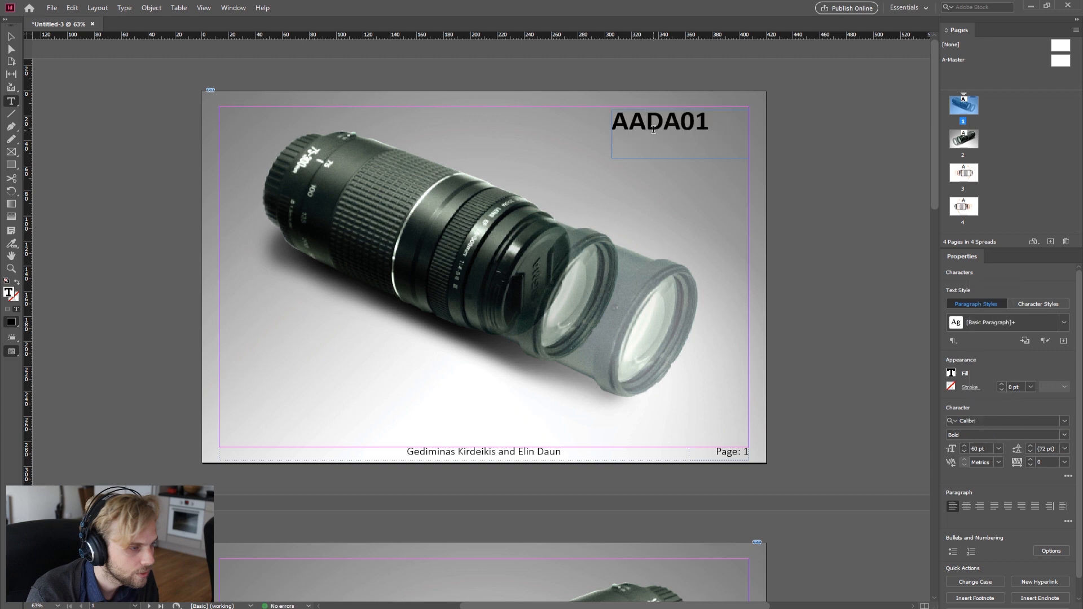
Step: Shrink the title frame's height and right-align the AADA01 text
{"action": "left_click", "coordinate": [11, 37]}
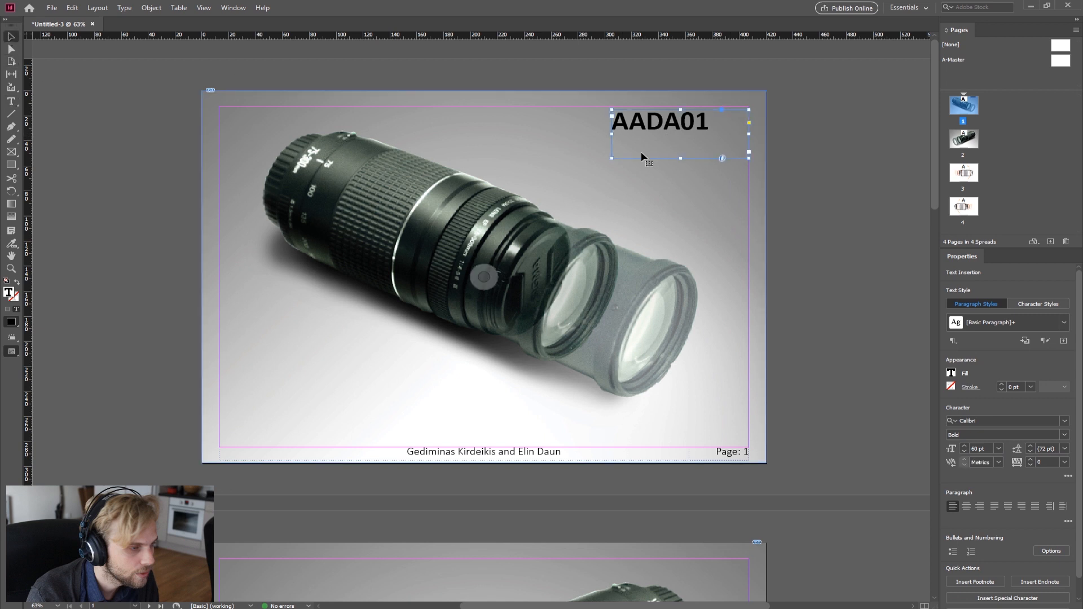
{"action": "left_click_drag", "start_coordinate": [643, 151], "coordinate": [682, 132]}
{"action": "double_click", "coordinate": [663, 124]}
{"action": "key", "text": "ctrl+a"}
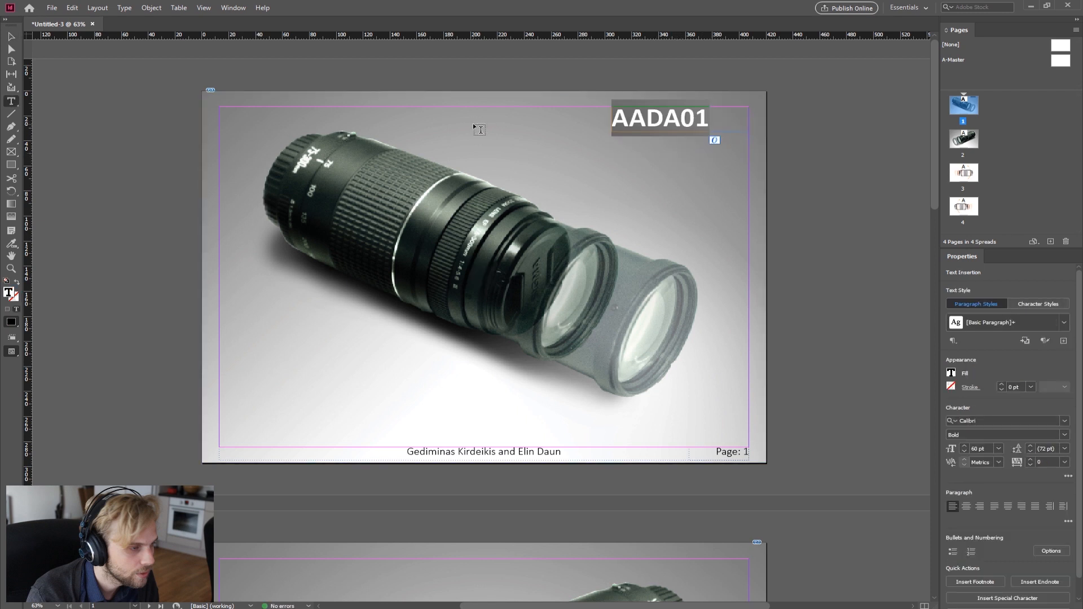
{"action": "left_click", "coordinate": [980, 508]}
{"action": "left_click", "coordinate": [11, 40]}
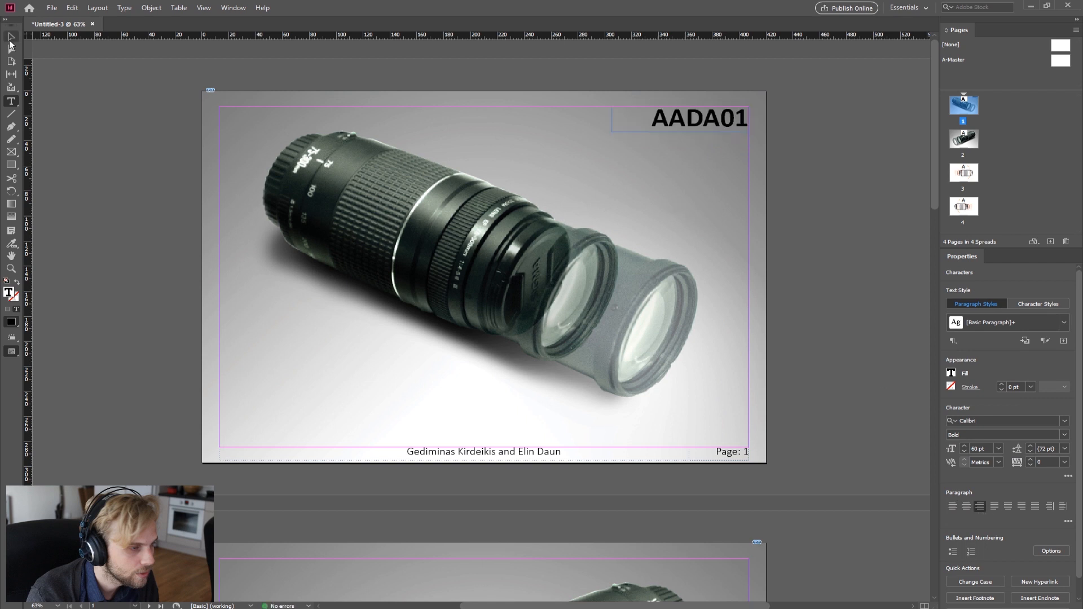
{"action": "left_click", "coordinate": [680, 186]}
{"action": "left_click", "coordinate": [805, 167]}
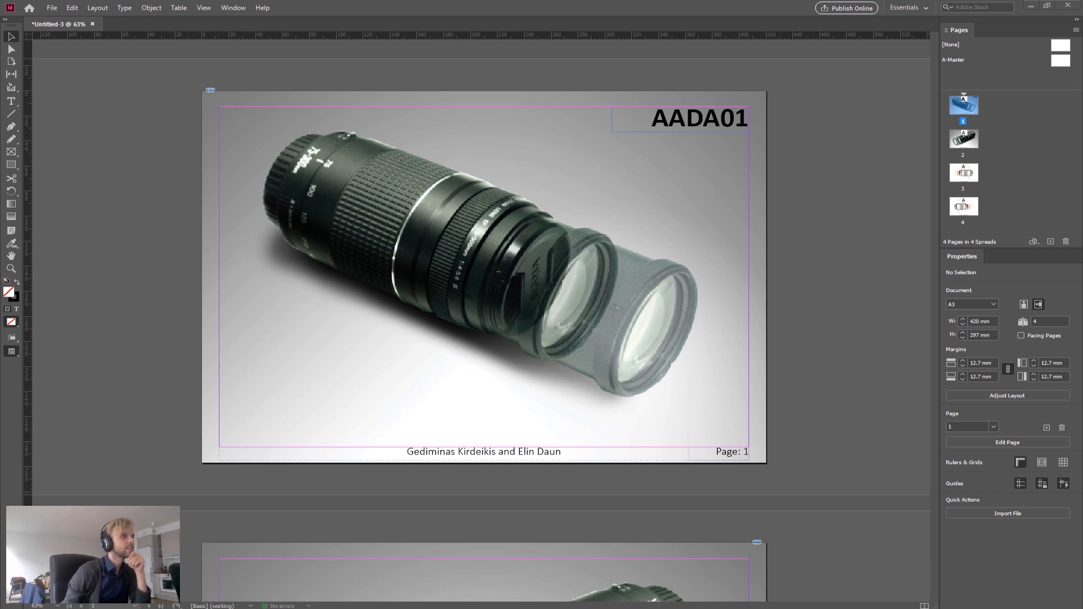
Step: Select the AADA01 title text and set its fill to Black at 68% tint
{"action": "double_click", "coordinate": [687, 130]}
{"action": "left_click_drag", "start_coordinate": [650, 120], "coordinate": [751, 127]}
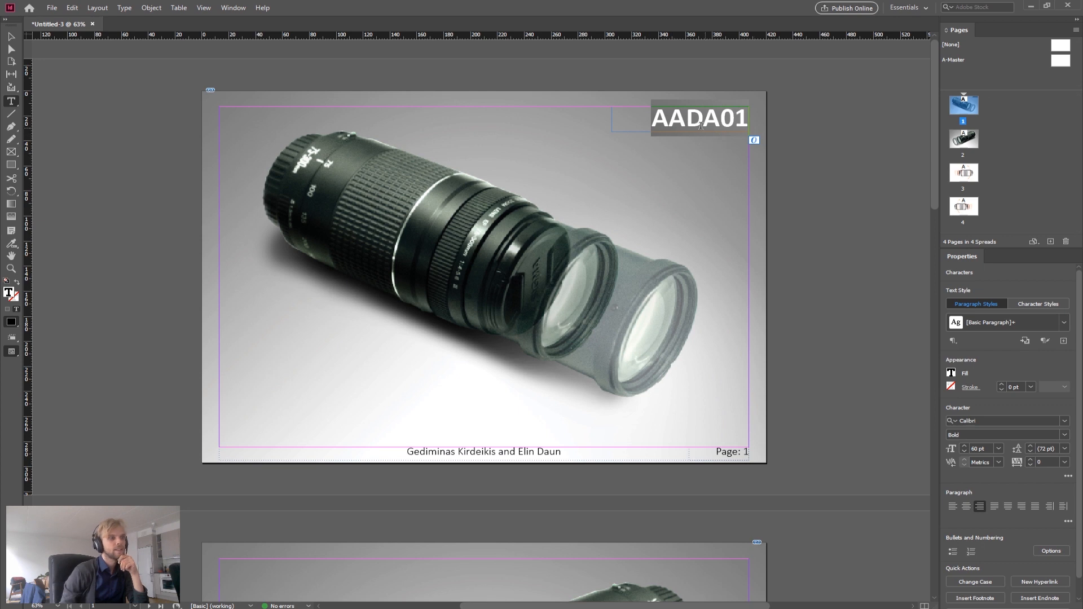
{"action": "left_click", "coordinate": [672, 124]}
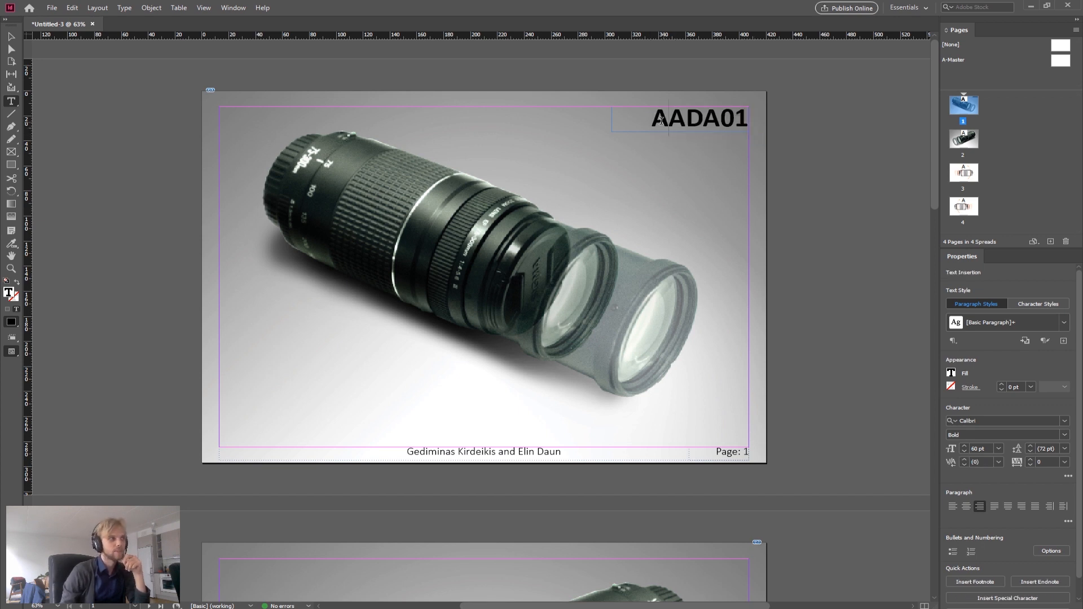
{"action": "double_click", "coordinate": [670, 121]}
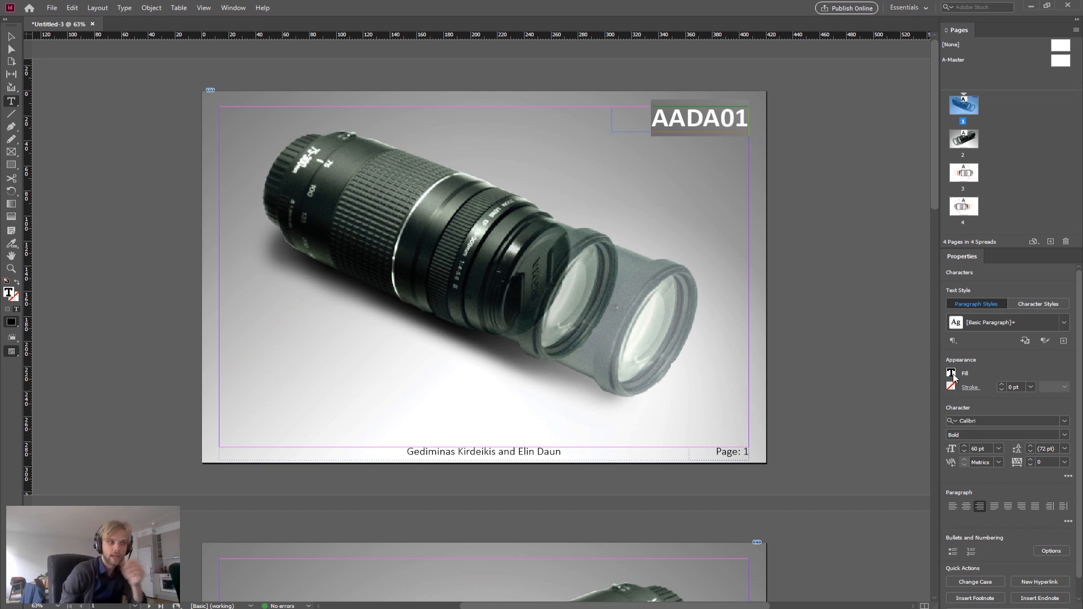
{"action": "left_click", "coordinate": [953, 375]}
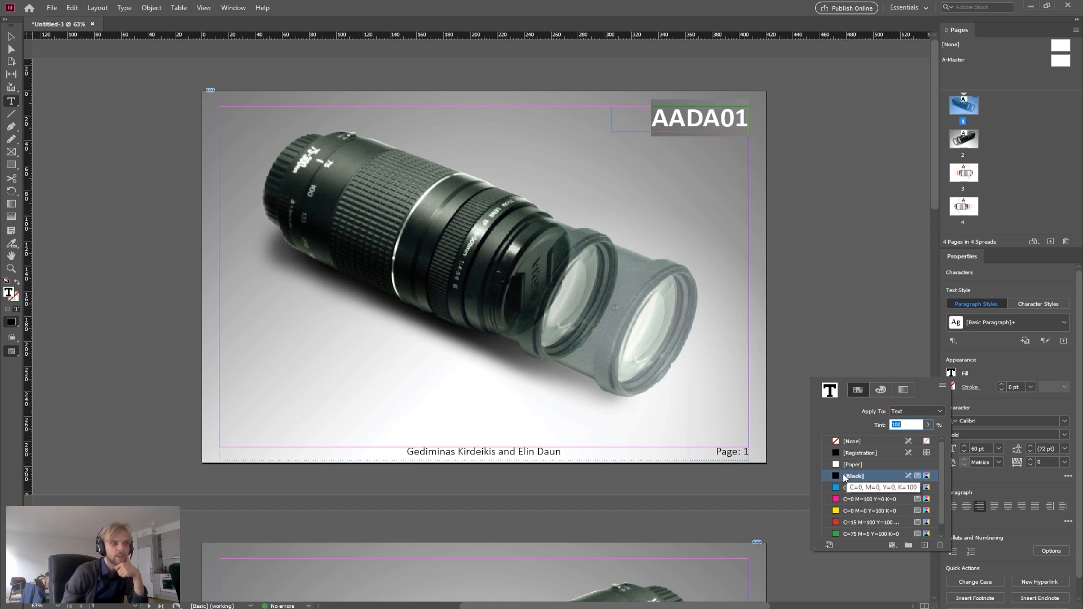
{"action": "mouse_move", "coordinate": [941, 461]}
{"action": "left_mouse_down"}
{"action": "mouse_move", "coordinate": [936, 475]}
{"action": "mouse_move", "coordinate": [942, 446]}
{"action": "left_mouse_up"}
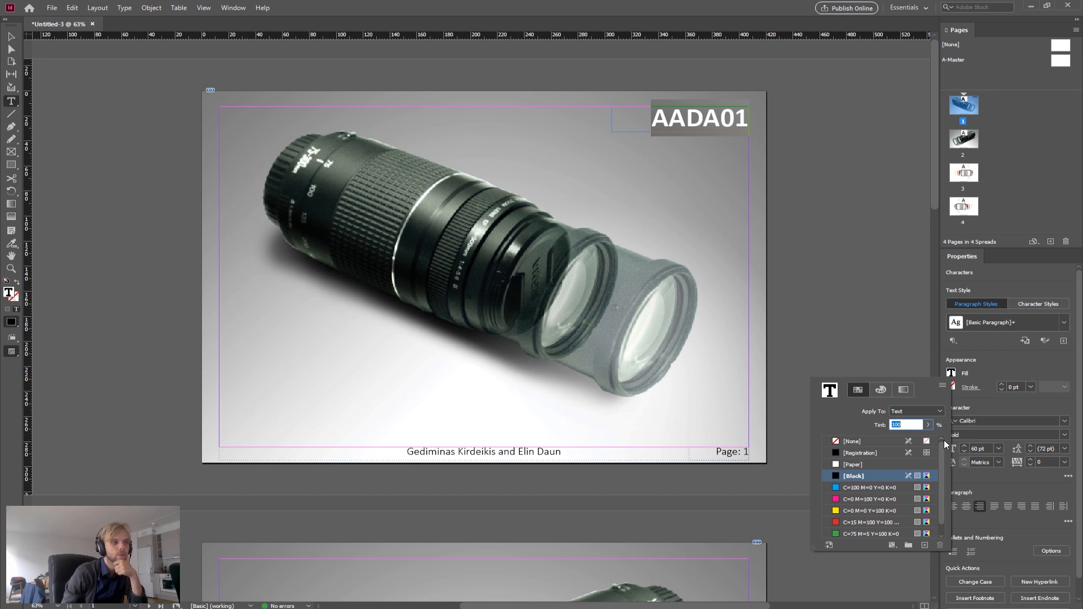
{"action": "left_click", "coordinate": [880, 391]}
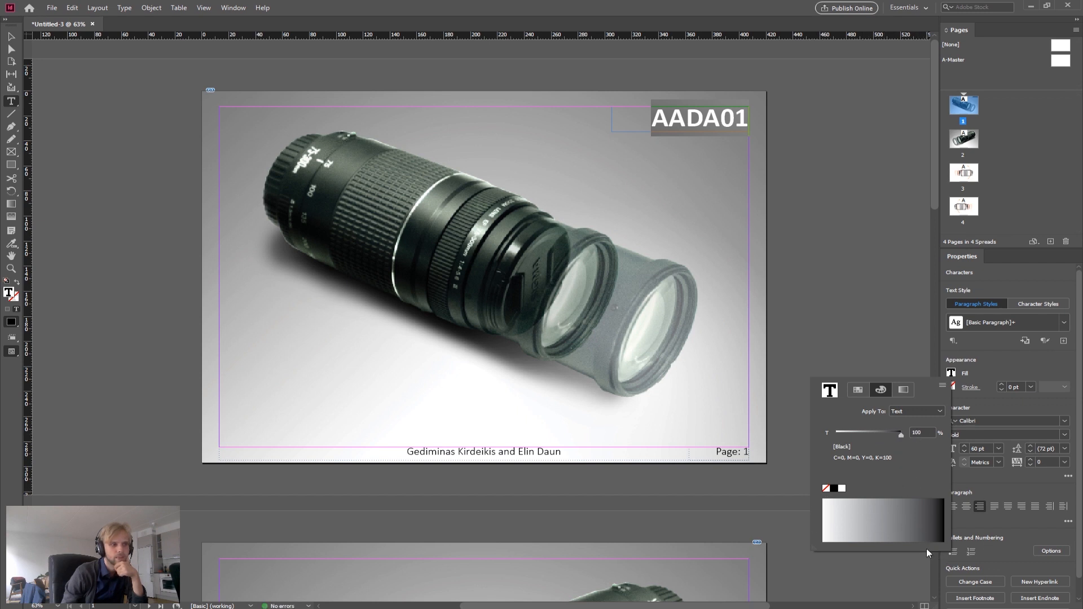
{"action": "left_click", "coordinate": [902, 510]}
{"action": "left_click_drag", "start_coordinate": [906, 506], "coordinate": [923, 509]}
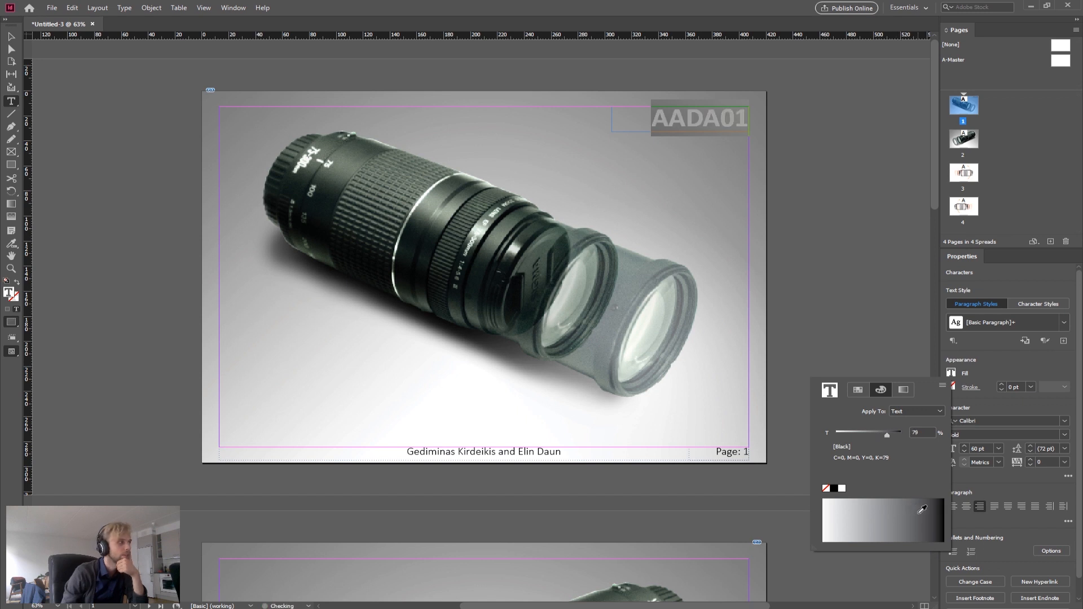
{"action": "left_click_drag", "start_coordinate": [922, 509], "coordinate": [910, 506]}
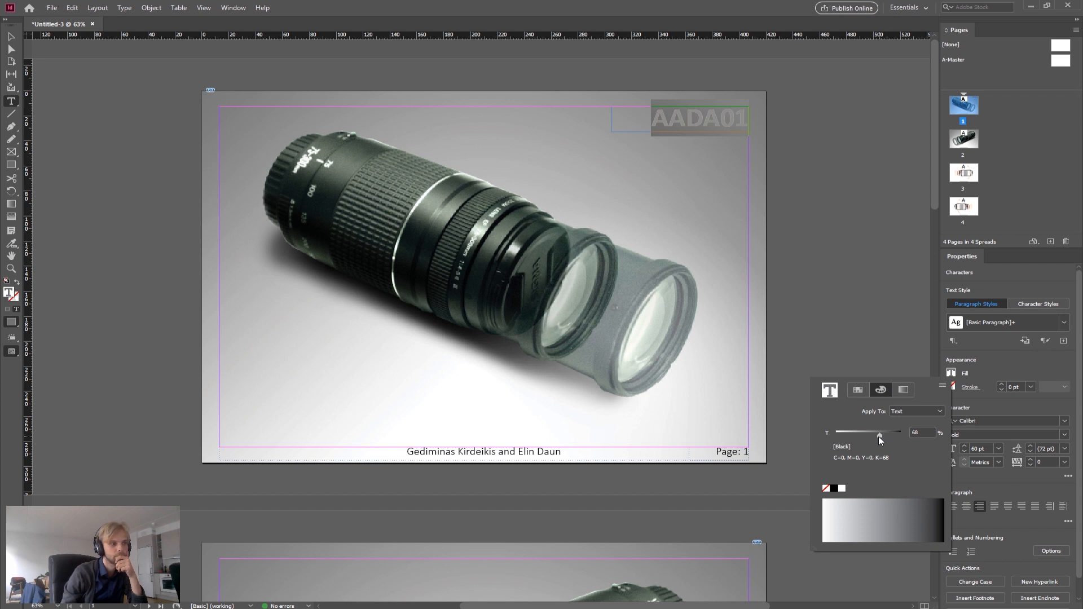
{"action": "left_click", "coordinate": [1032, 194]}
{"action": "left_click", "coordinate": [797, 181]}
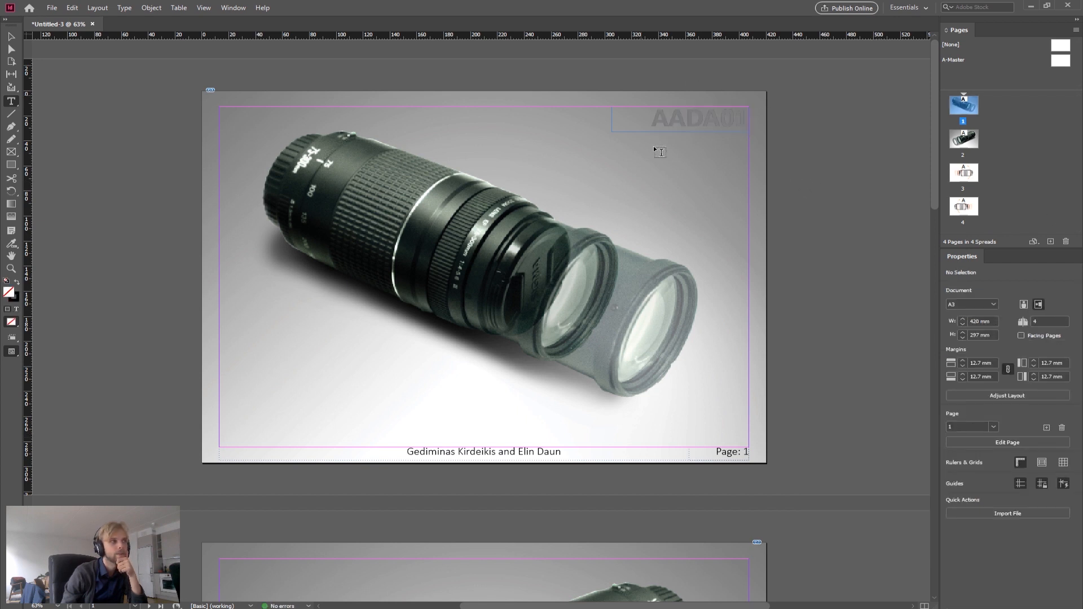
Step: Give the AADA01 title text a 1 pt stroke in white
{"action": "left_click_drag", "start_coordinate": [651, 121], "coordinate": [808, 134]}
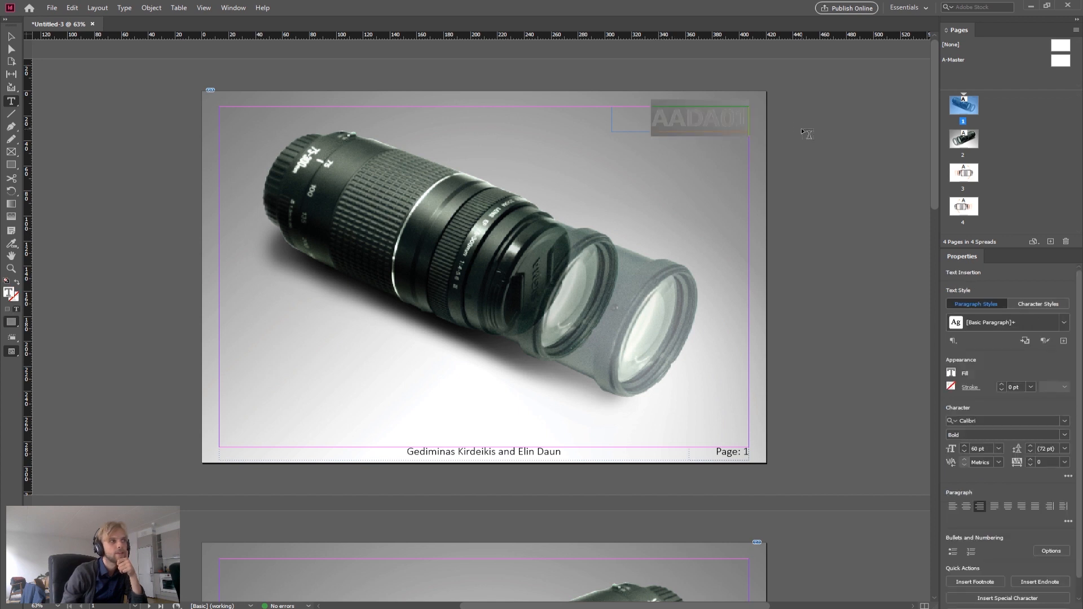
{"action": "left_click", "coordinate": [970, 388]}
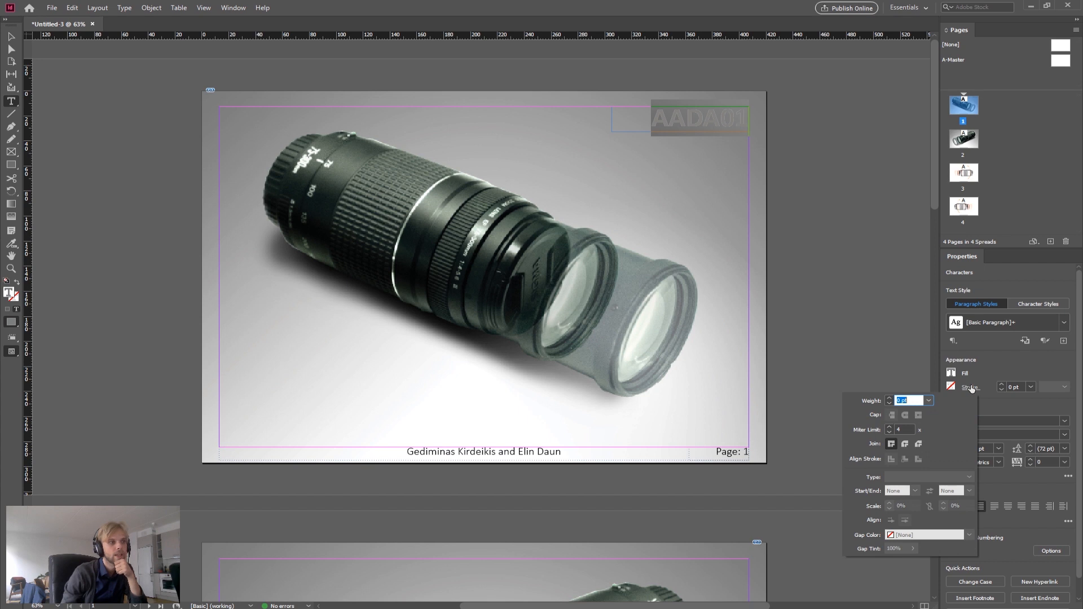
{"action": "left_click", "coordinate": [929, 401]}
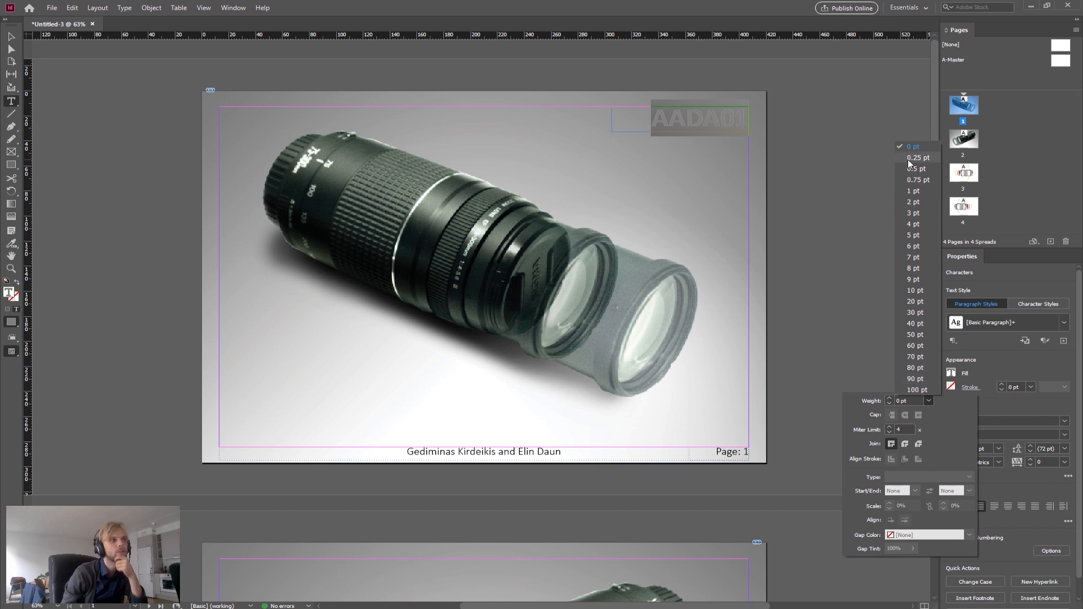
{"action": "left_click", "coordinate": [915, 191]}
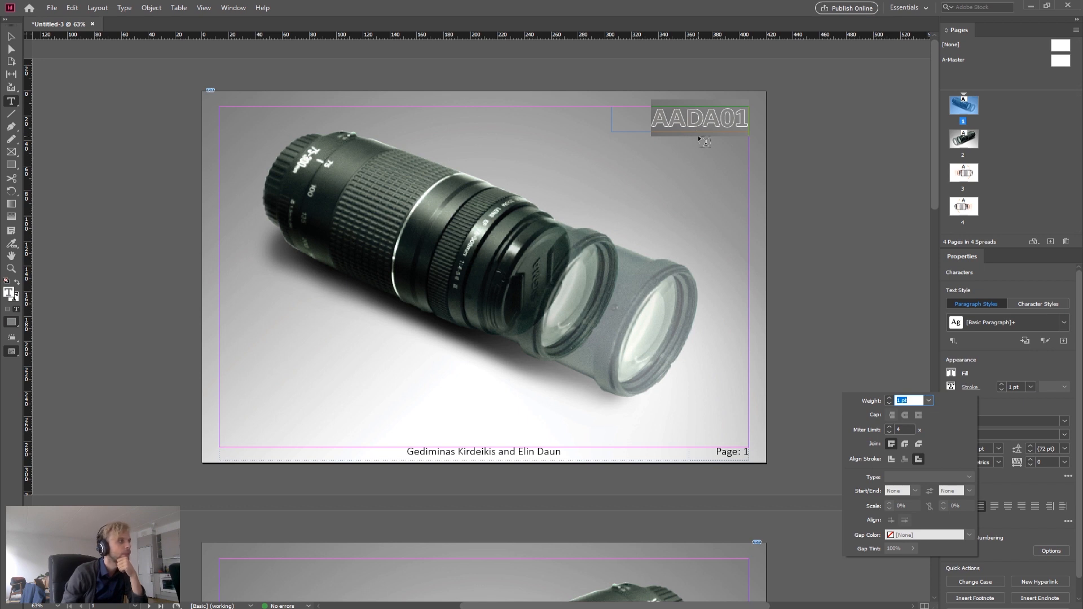
{"action": "left_click", "coordinate": [950, 387]}
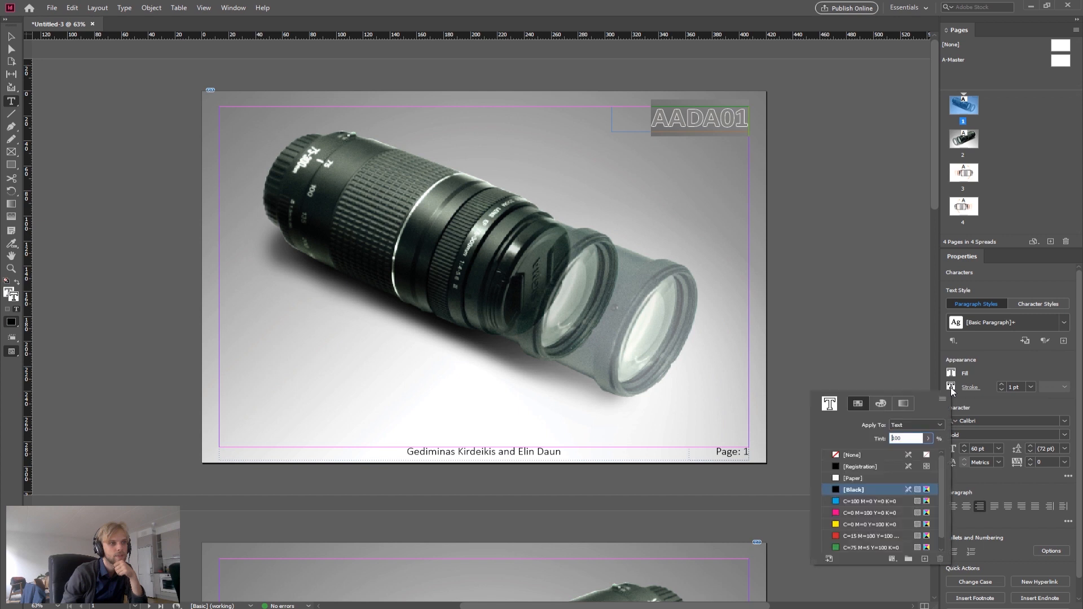
{"action": "left_click", "coordinate": [880, 403]}
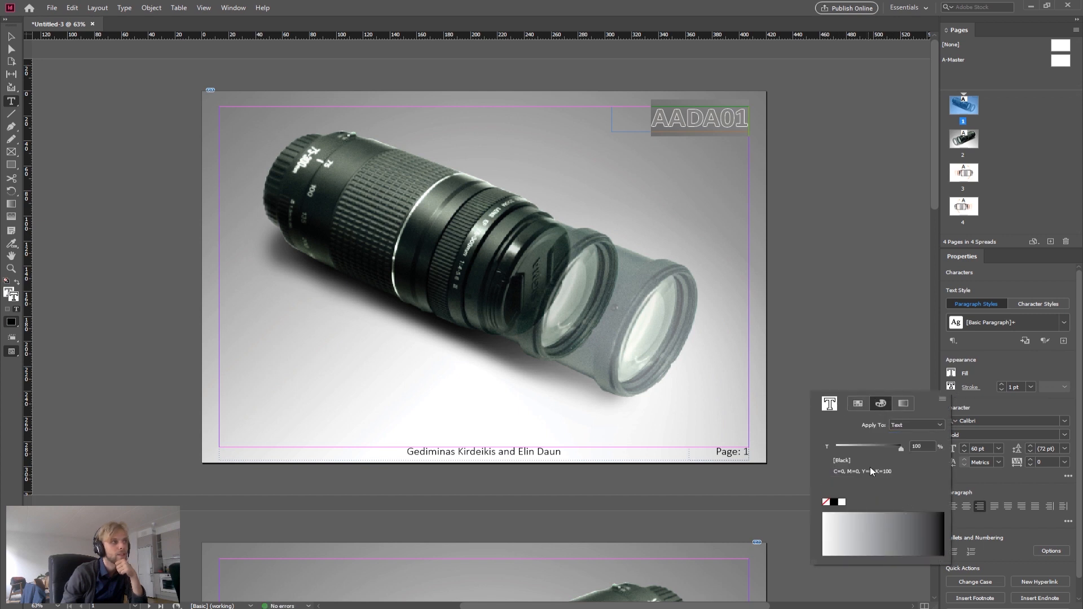
{"action": "left_click_drag", "start_coordinate": [854, 449], "coordinate": [922, 459]}
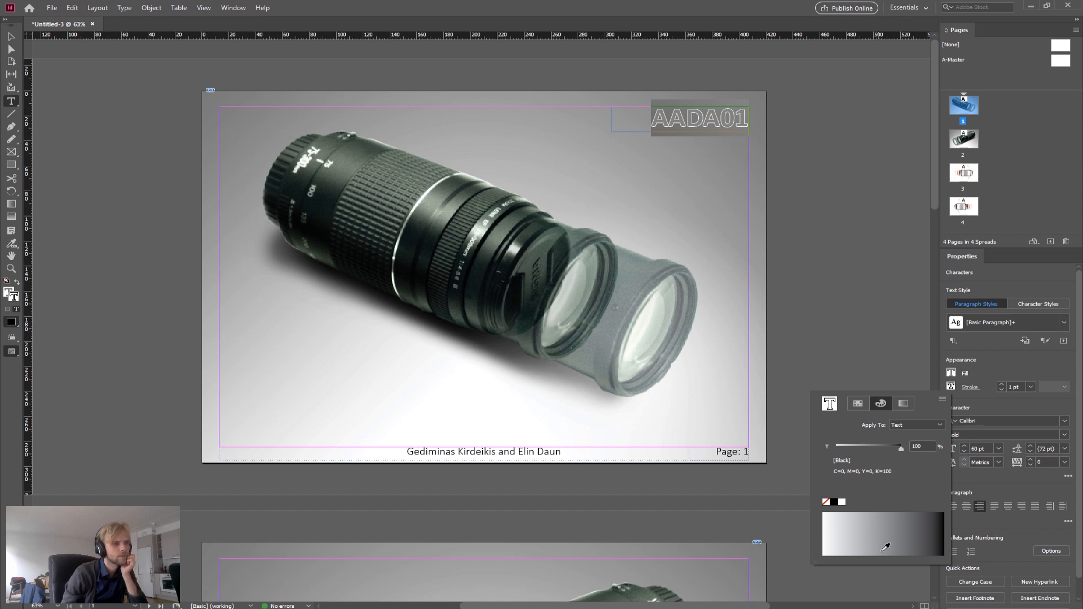
{"action": "mouse_move", "coordinate": [888, 538]}
{"action": "left_mouse_down"}
{"action": "mouse_move", "coordinate": [877, 536]}
{"action": "mouse_move", "coordinate": [951, 510]}
{"action": "left_mouse_up"}
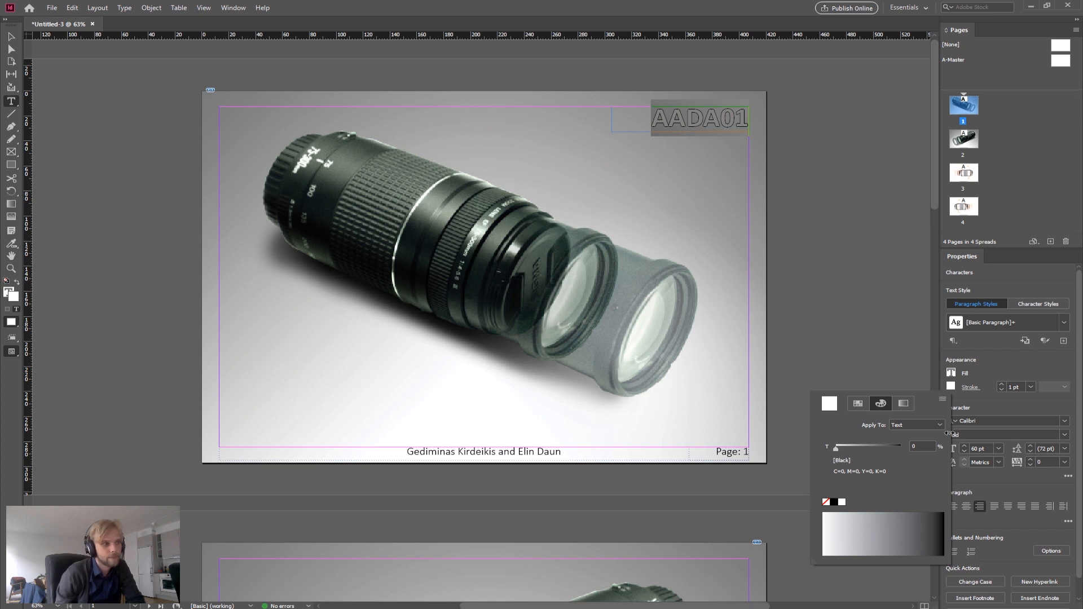
{"action": "left_click", "coordinate": [996, 349]}
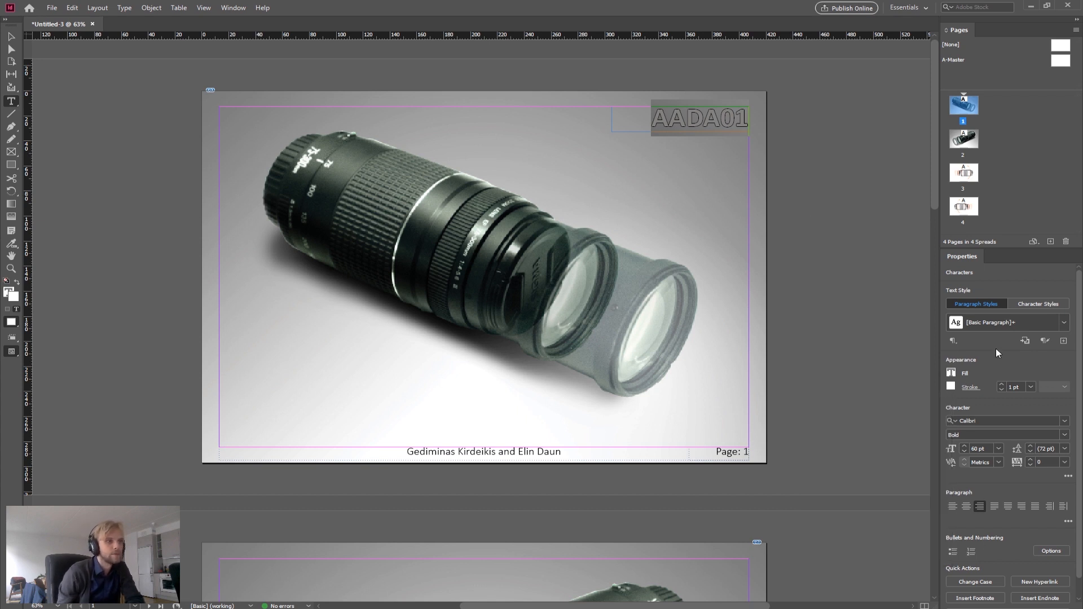
{"action": "left_click", "coordinate": [663, 116]}
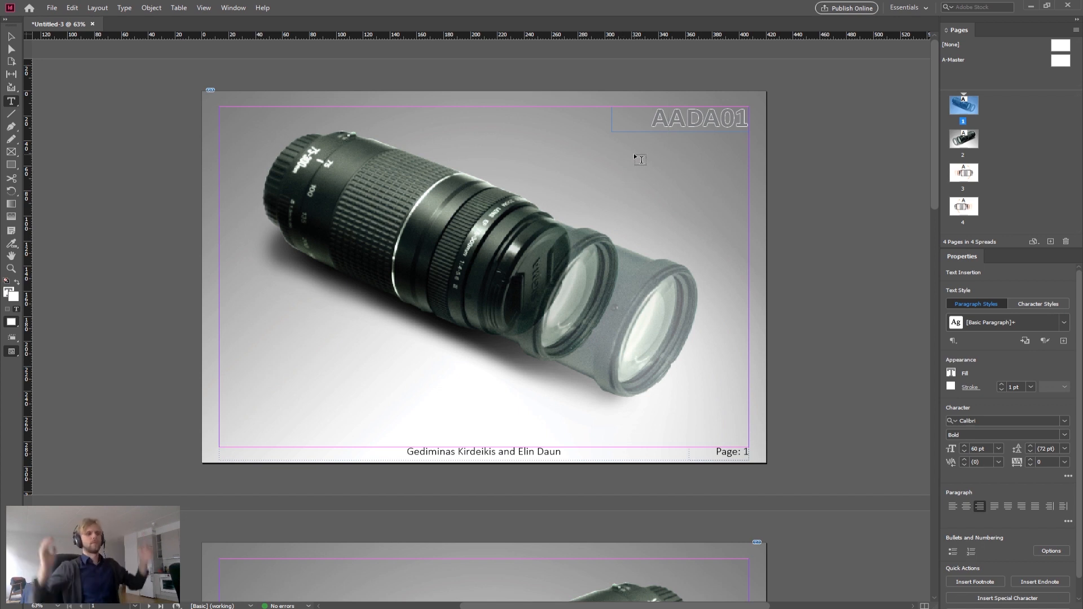
Step: Change the AADA01 text stroke colour to Black
{"action": "double_click", "coordinate": [657, 117]}
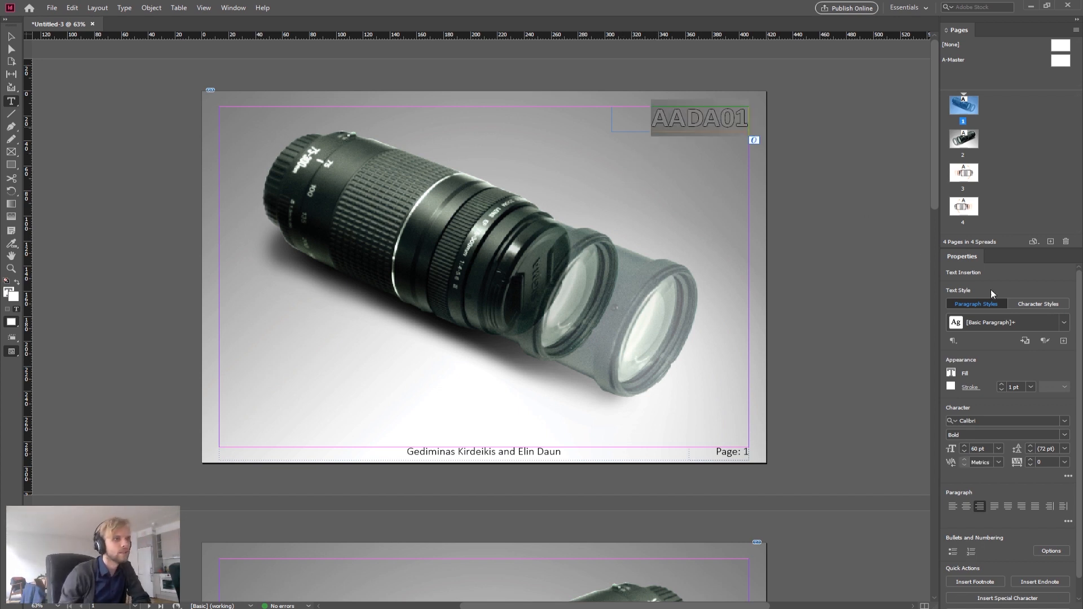
{"action": "left_click", "coordinate": [950, 387]}
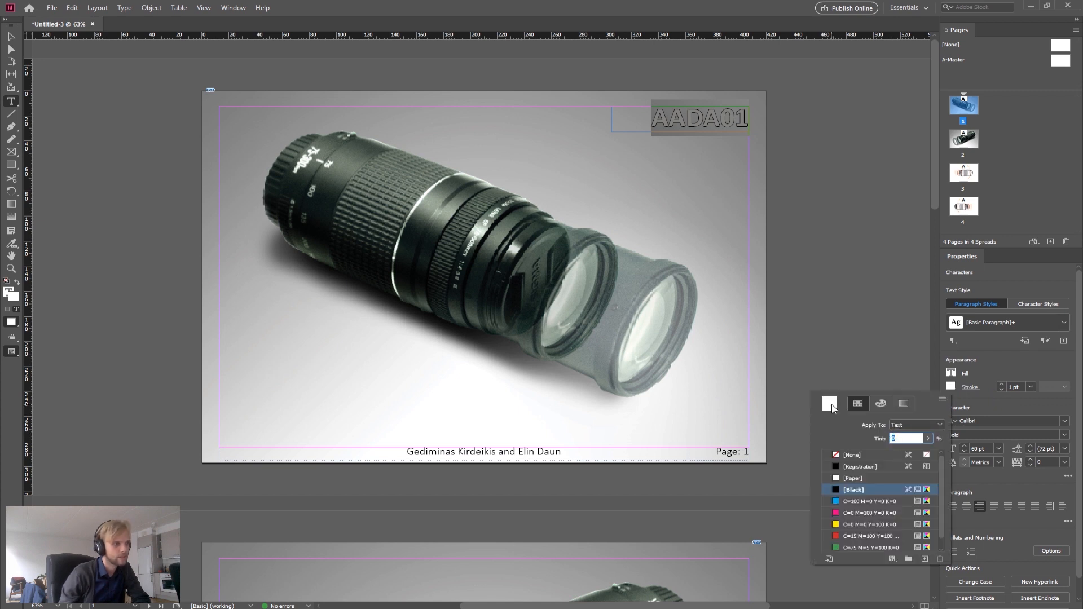
{"action": "left_click", "coordinate": [856, 490]}
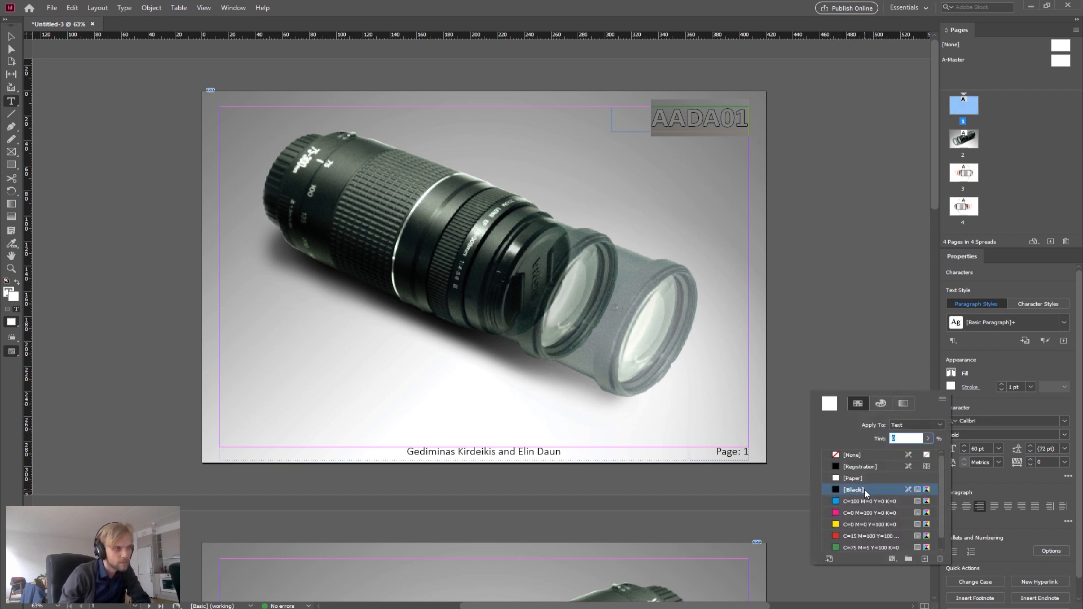
{"action": "left_click", "coordinate": [680, 123]}
{"action": "left_click", "coordinate": [659, 124]}
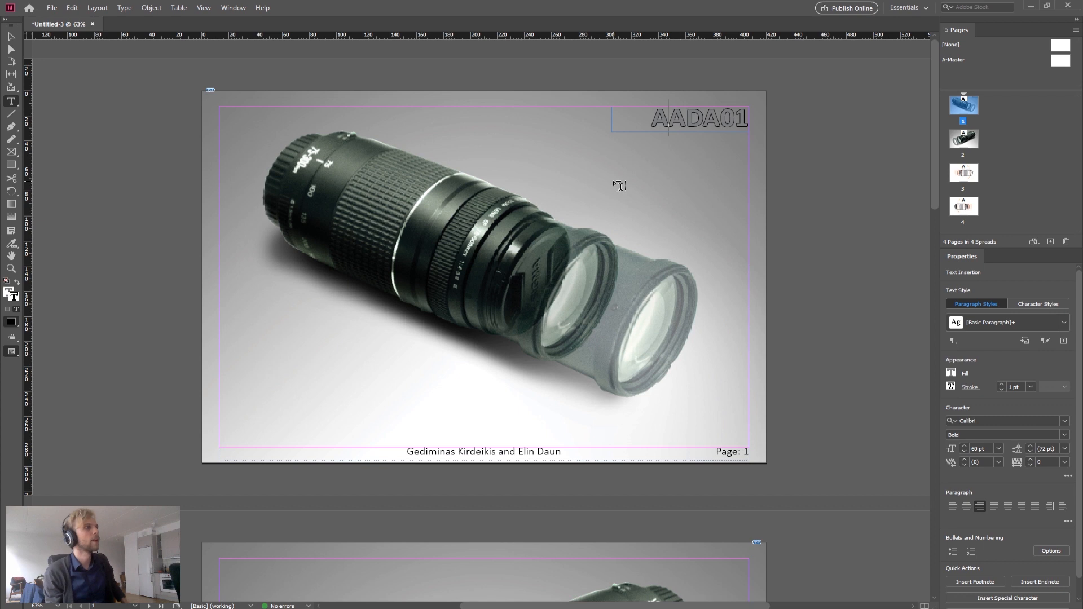
Step: Narrow the title frame by moving its left edge inward toward the text
{"action": "left_click", "coordinate": [12, 37]}
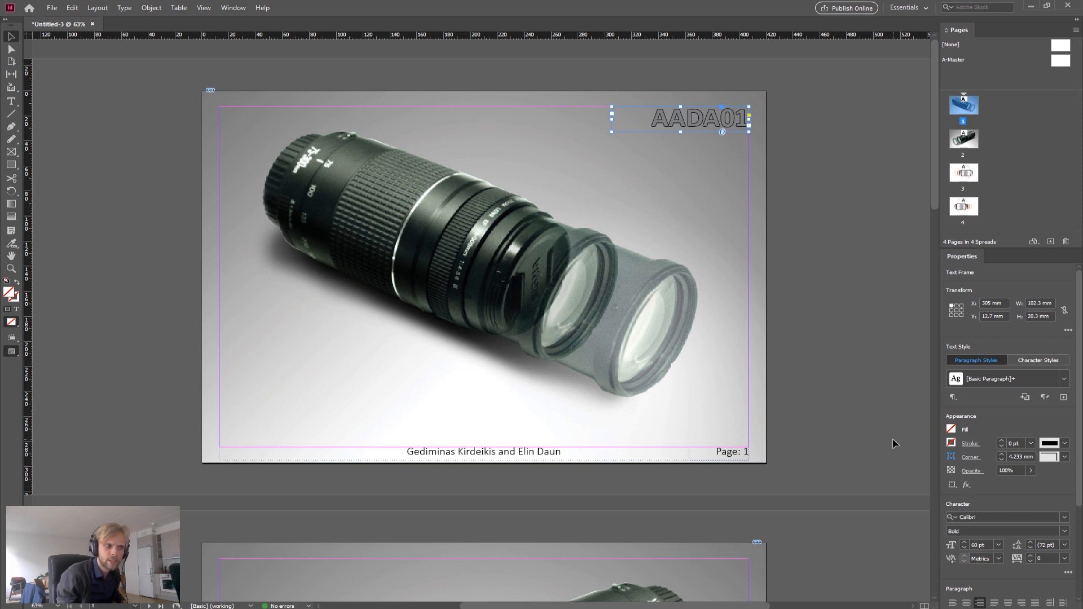
{"action": "left_click", "coordinate": [863, 395]}
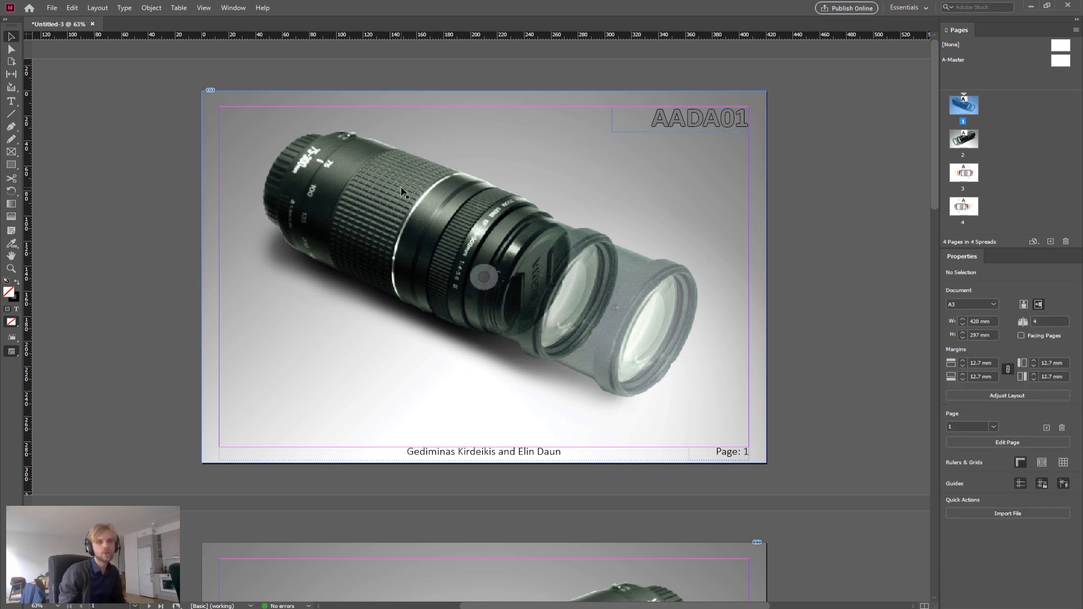
{"action": "left_click", "coordinate": [662, 131]}
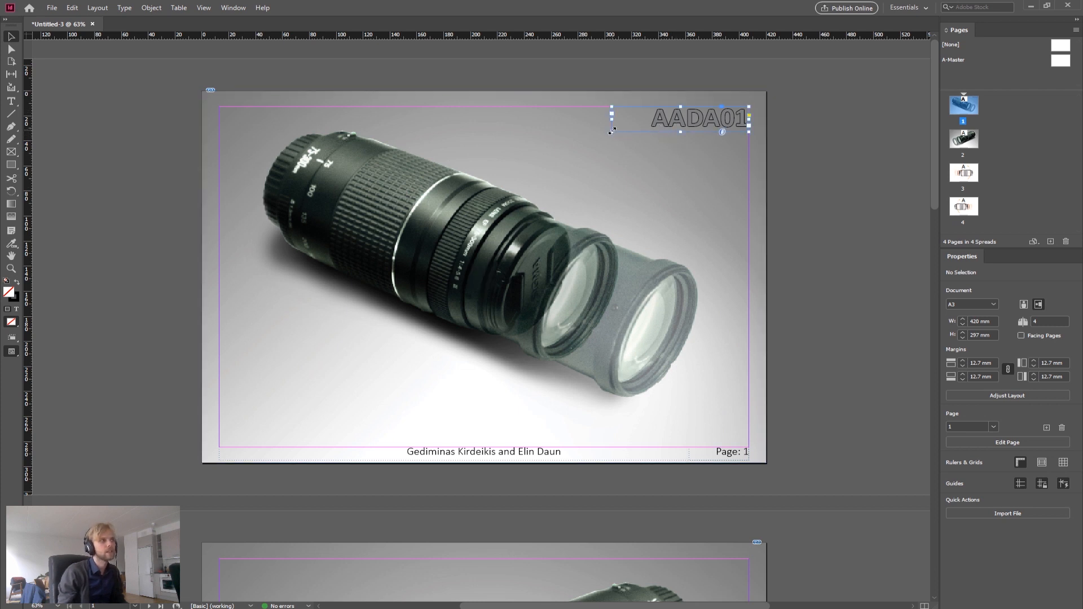
{"action": "left_click_drag", "start_coordinate": [612, 119], "coordinate": [646, 119]}
{"action": "left_click", "coordinate": [796, 180]}
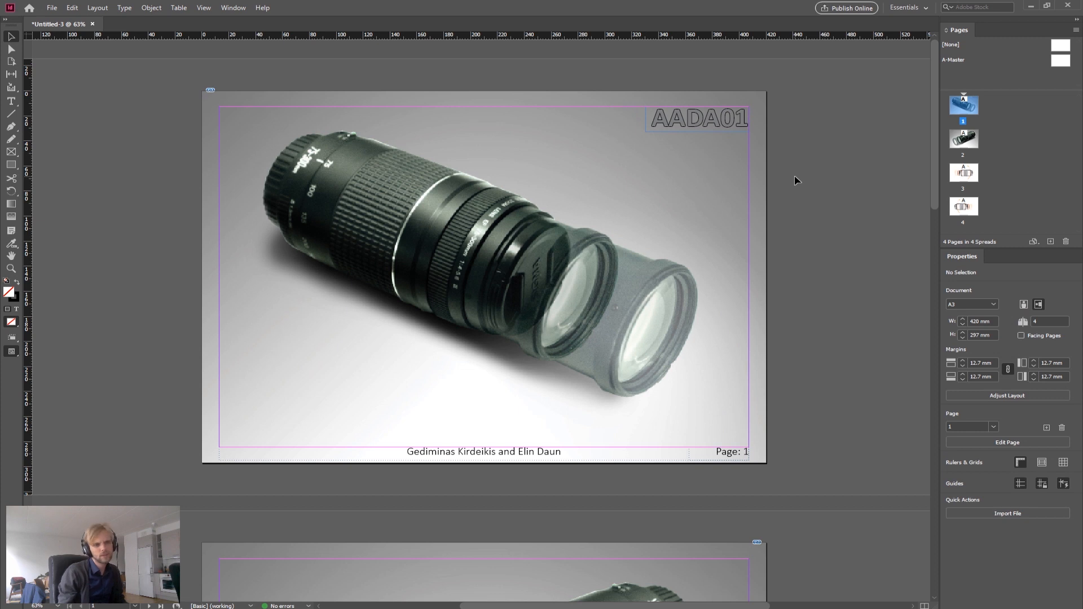
Step: Go to page 3 and draw a rectangle frame near the top-left corner with the Rectangle tool
{"action": "left_click", "coordinate": [13, 168]}
{"action": "right_click", "coordinate": [13, 169]}
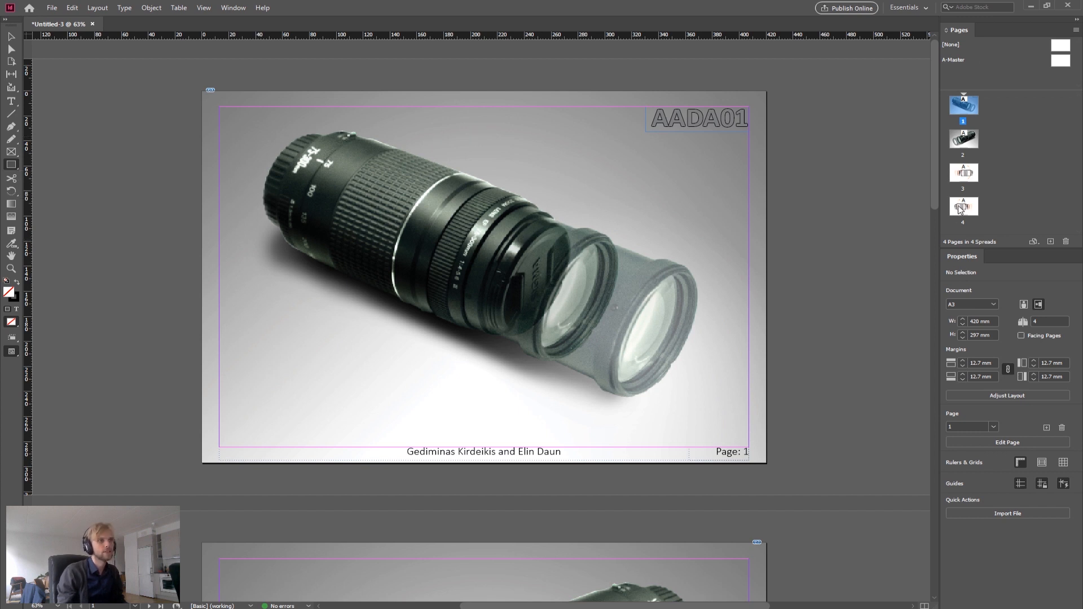
{"action": "double_click", "coordinate": [963, 172]}
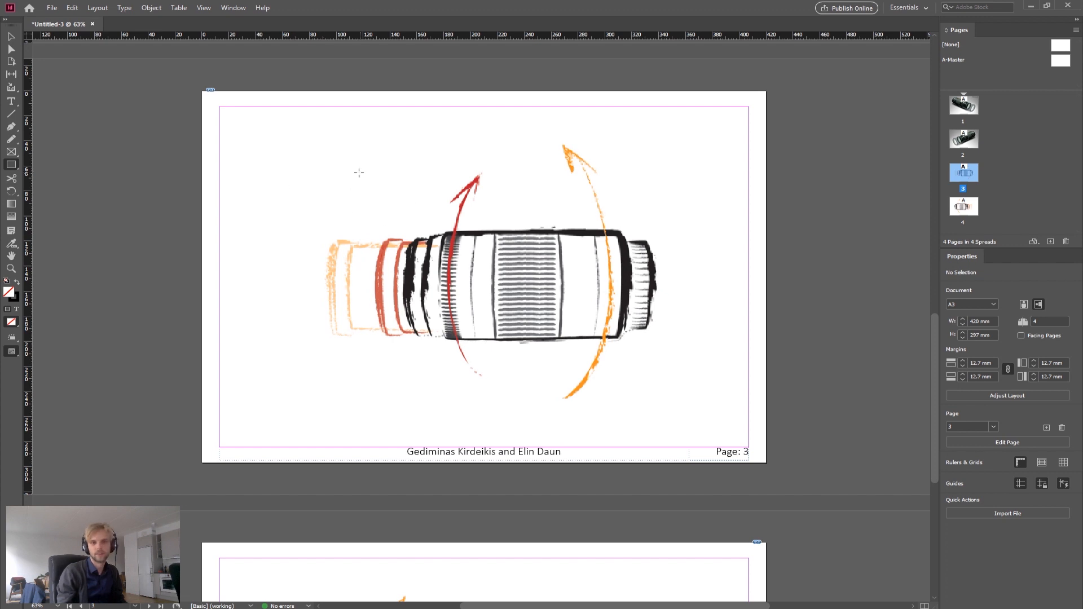
{"action": "left_click_drag", "start_coordinate": [253, 131], "coordinate": [391, 203]}
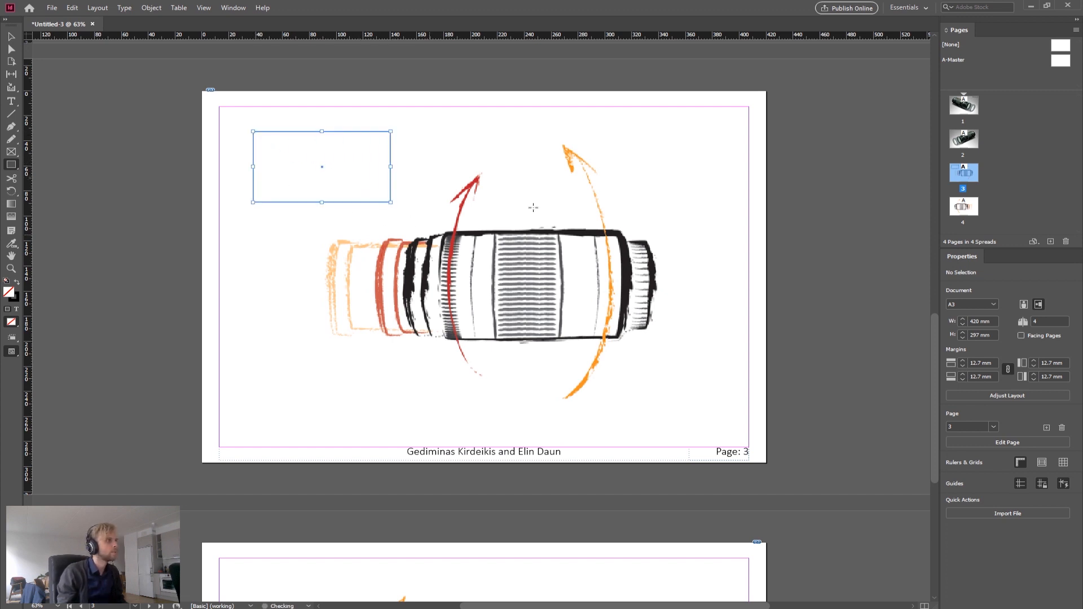
Step: Draw a second rectangle about 81 × 54 mm overlapping the first, and fill it with the red C=15 M=100 Y=100 K=0 swatch
{"action": "left_click_drag", "start_coordinate": [332, 112], "coordinate": [436, 174]}
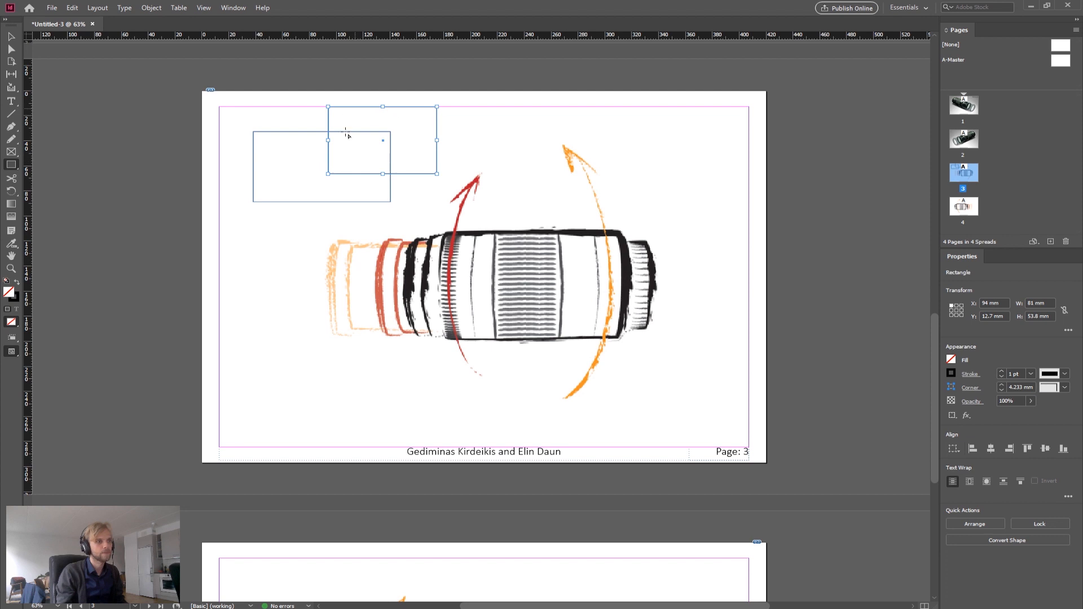
{"action": "left_click", "coordinate": [11, 36]}
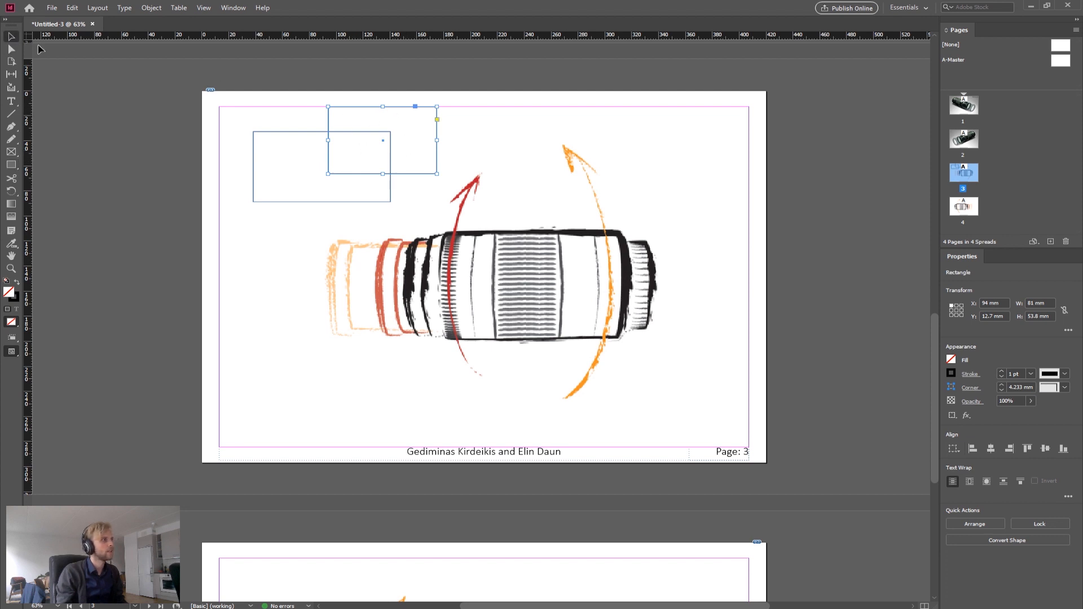
{"action": "left_click", "coordinate": [330, 121]}
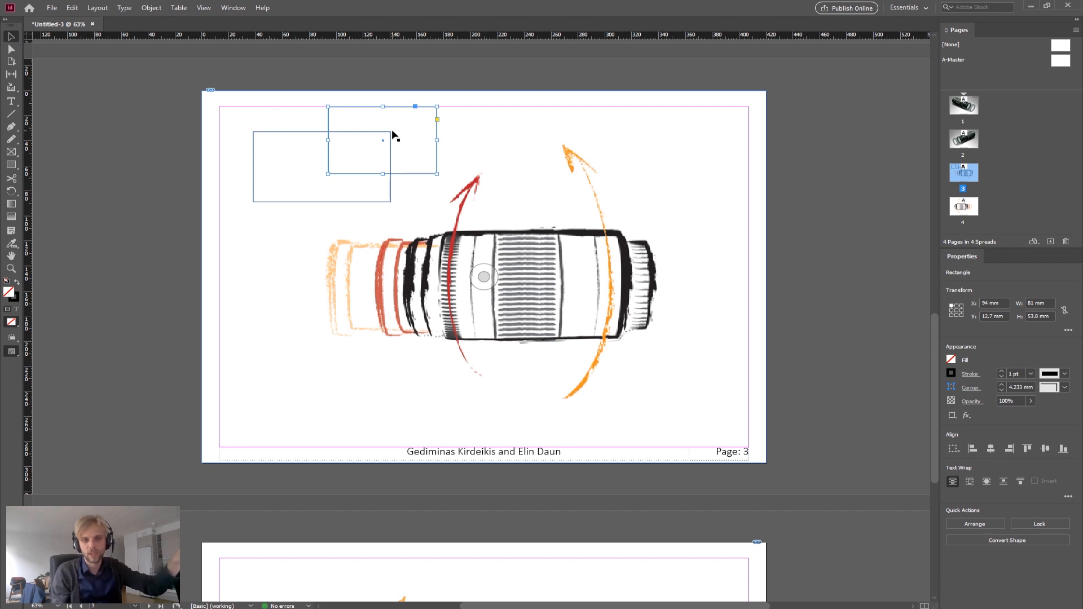
{"action": "left_click", "coordinate": [951, 360]}
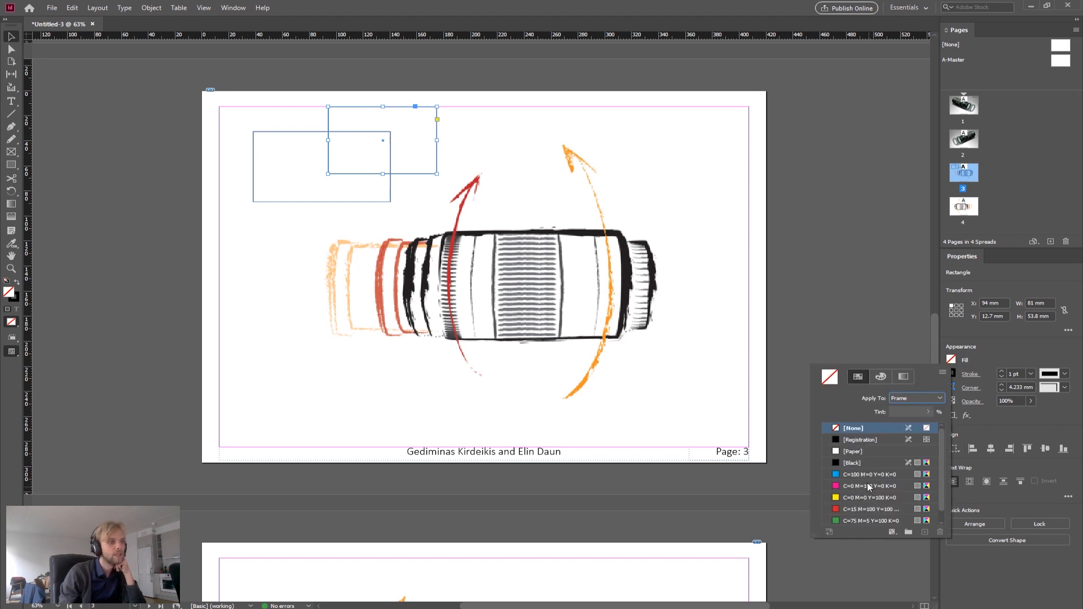
{"action": "left_click", "coordinate": [850, 509]}
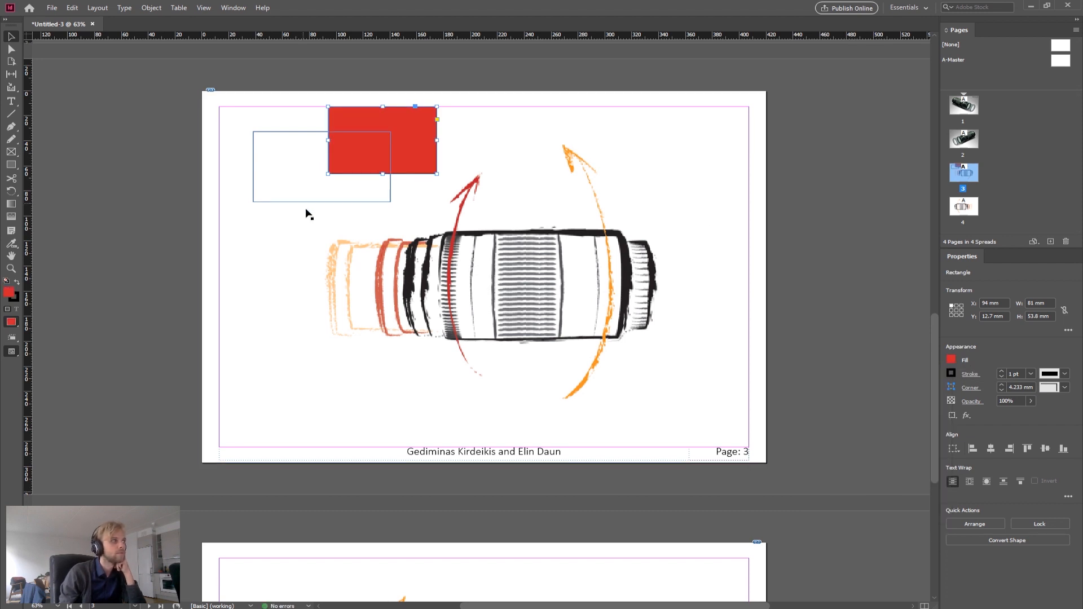
Step: Fill the first rectangle frame with the cyan C=100 M=0 Y=0 K=0 swatch
{"action": "left_click_drag", "start_coordinate": [296, 209], "coordinate": [291, 208]}
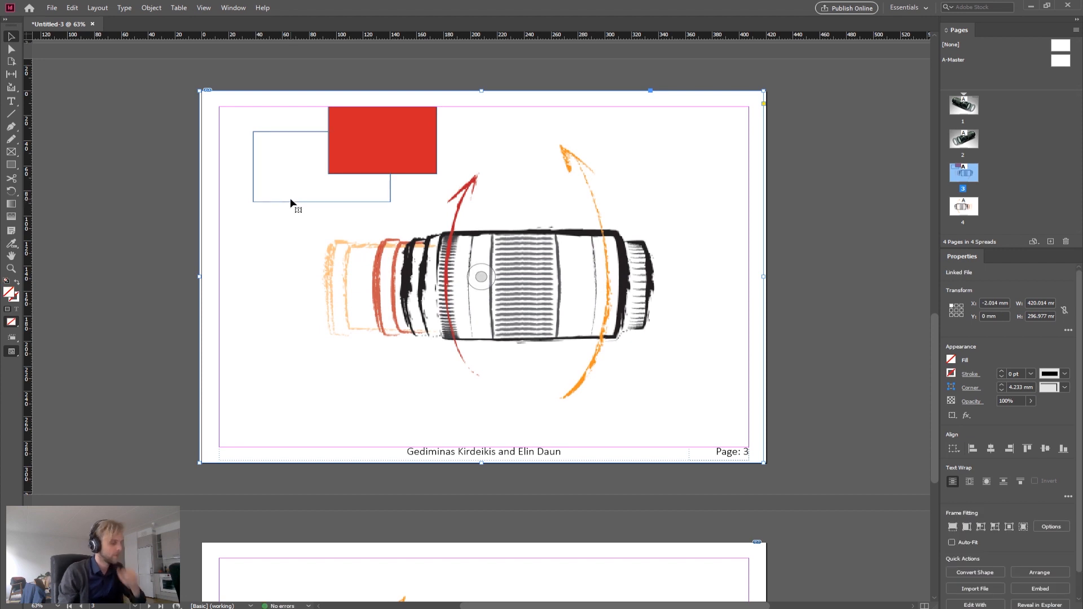
{"action": "key", "text": "ctrl+z"}
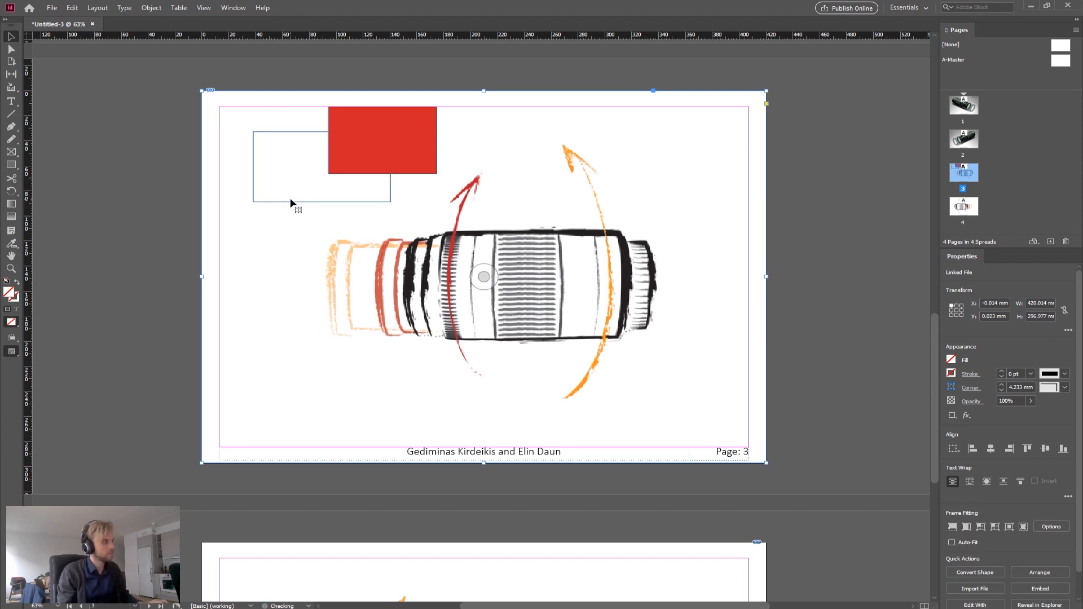
{"action": "left_click", "coordinate": [285, 202]}
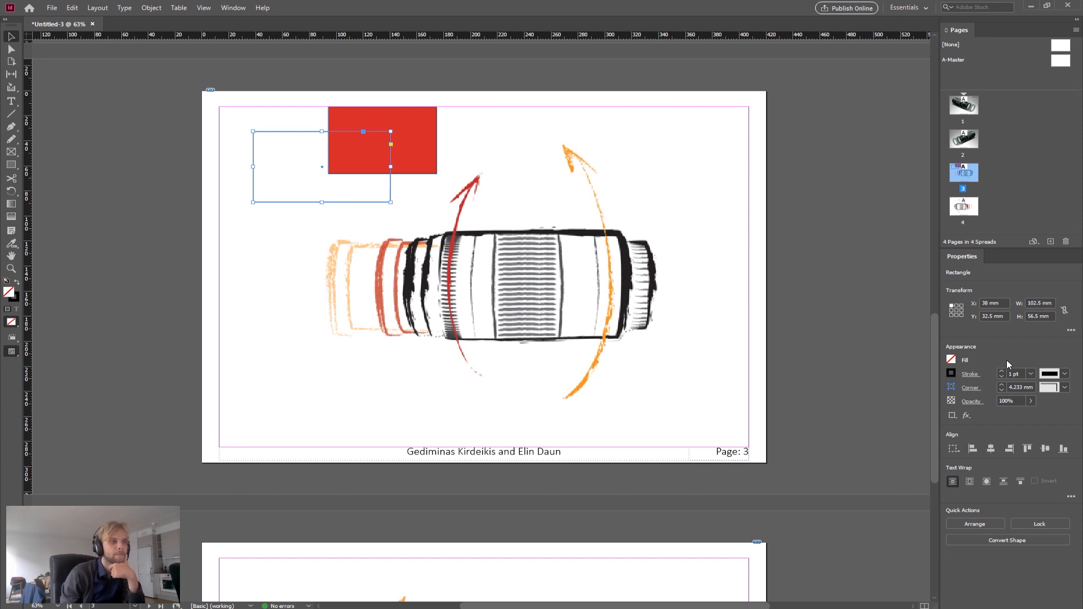
{"action": "left_click", "coordinate": [951, 361]}
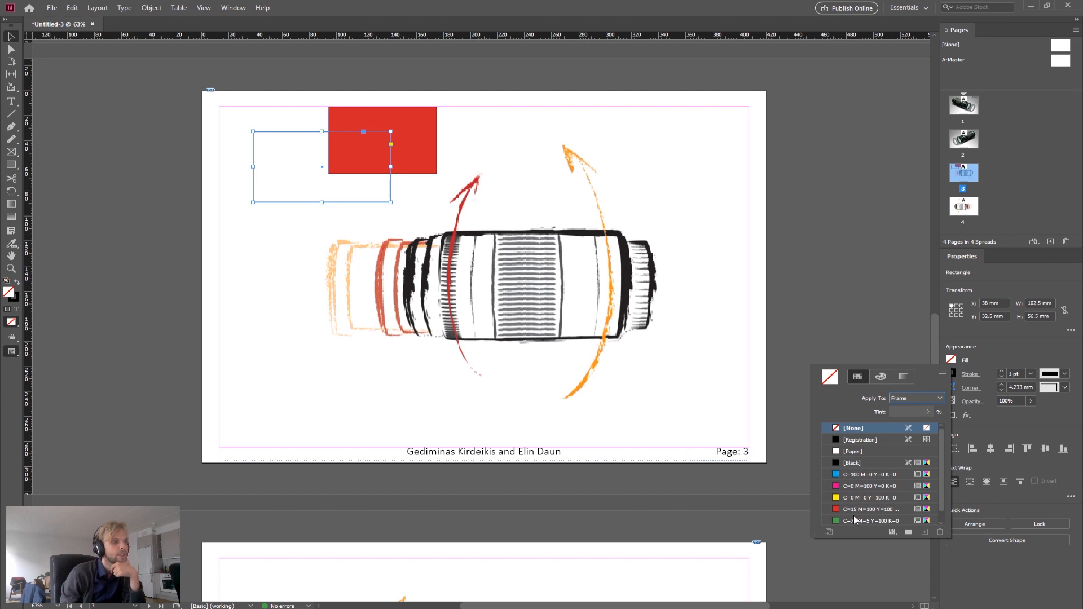
{"action": "left_click", "coordinate": [854, 475]}
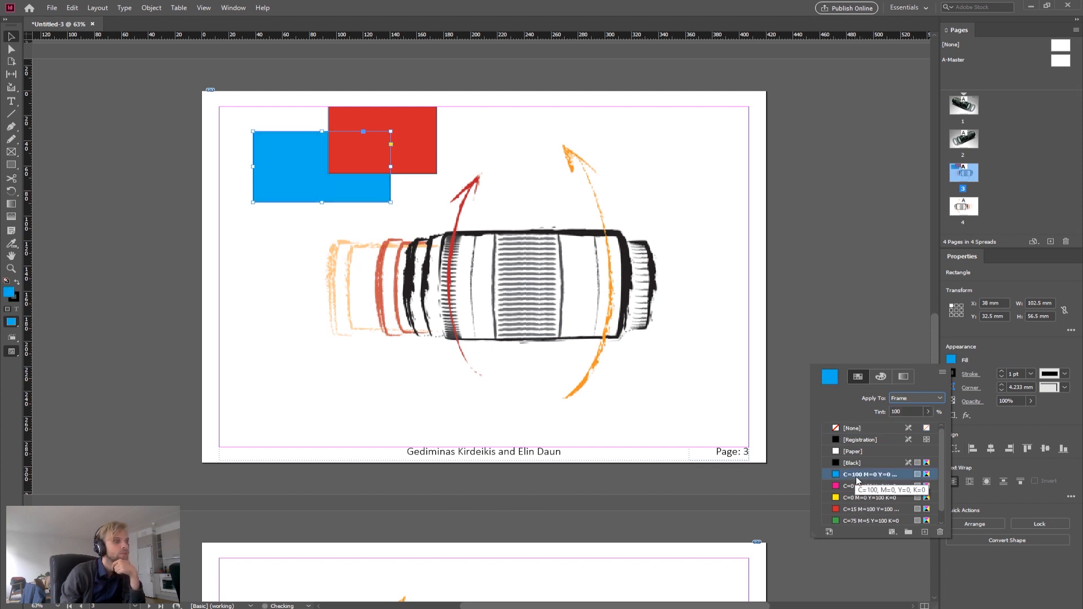
Step: Set the cyan rectangle's stroke weight to 10 pt
{"action": "left_click", "coordinate": [956, 375]}
{"action": "left_click", "coordinate": [1030, 374]}
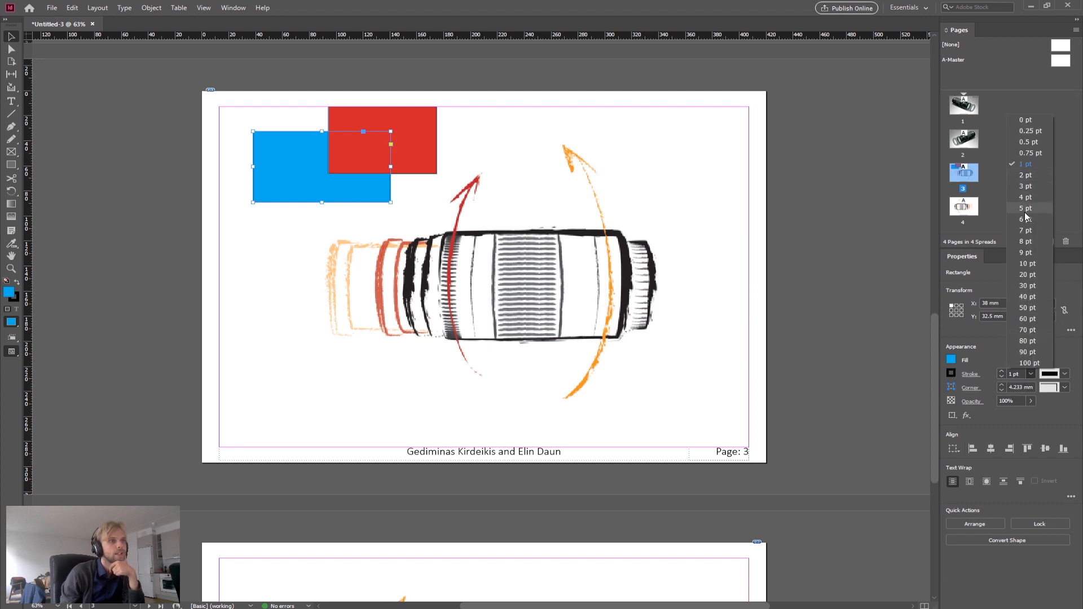
{"action": "left_click", "coordinate": [1027, 264]}
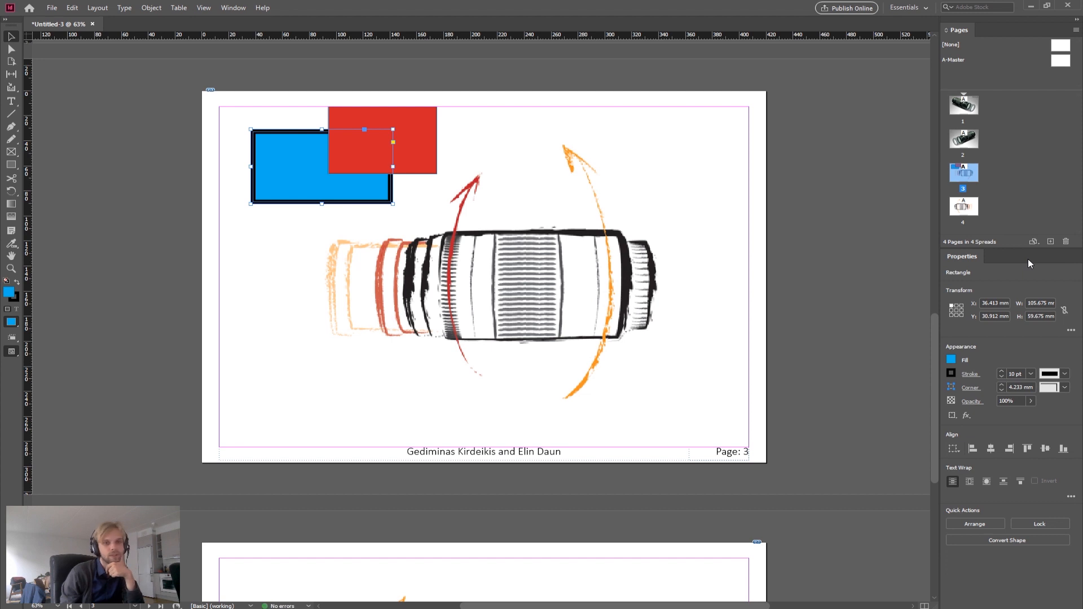
Step: Give the cyan rectangle Rounded corners with a 20 mm corner size
{"action": "left_click", "coordinate": [1066, 388]}
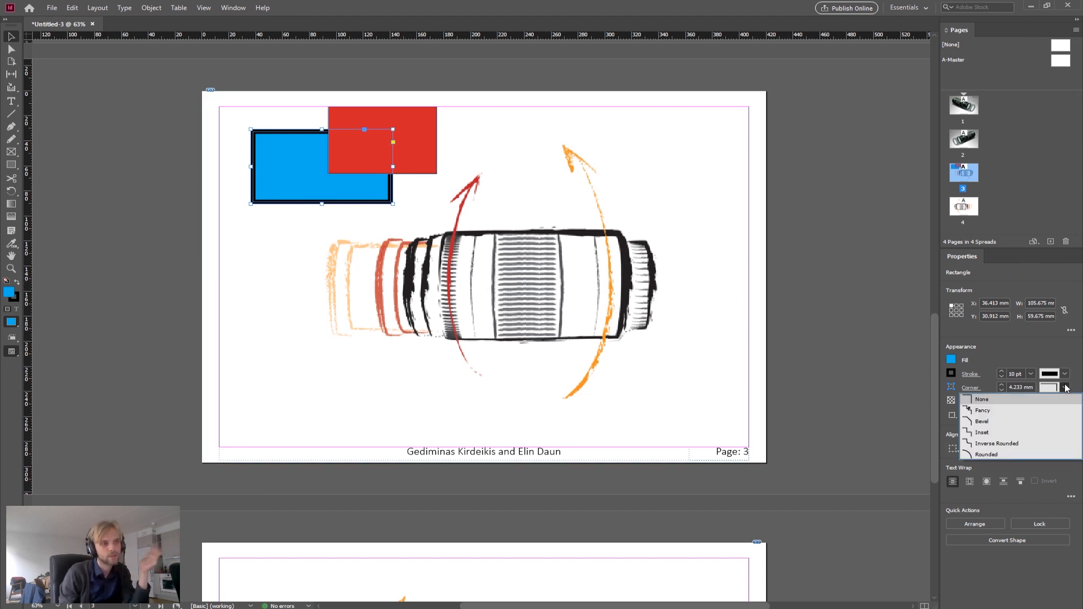
{"action": "left_click", "coordinate": [1008, 414]}
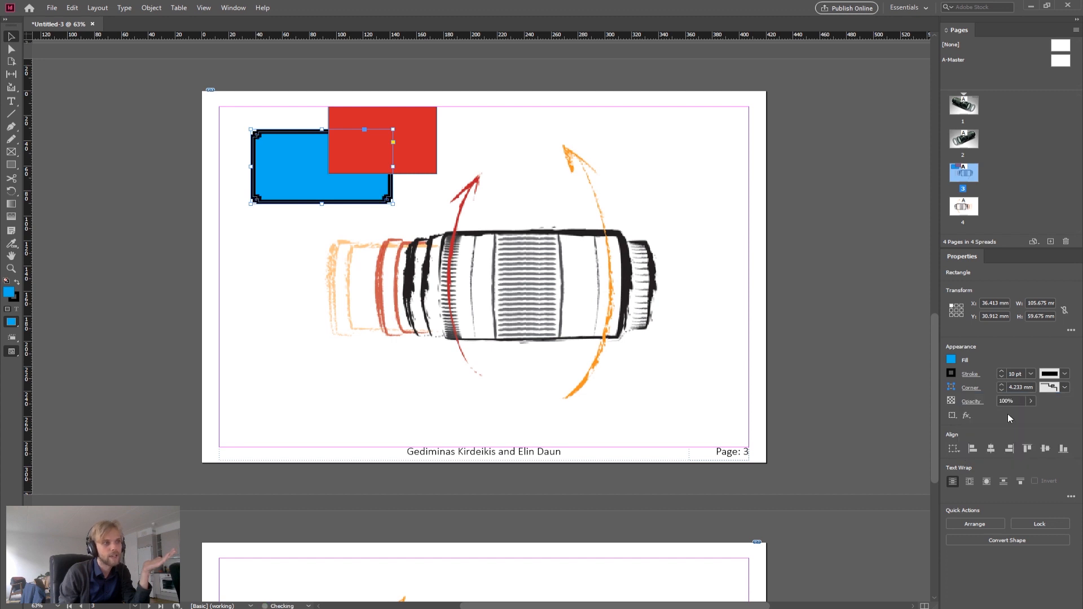
{"action": "left_click", "coordinate": [1065, 387]}
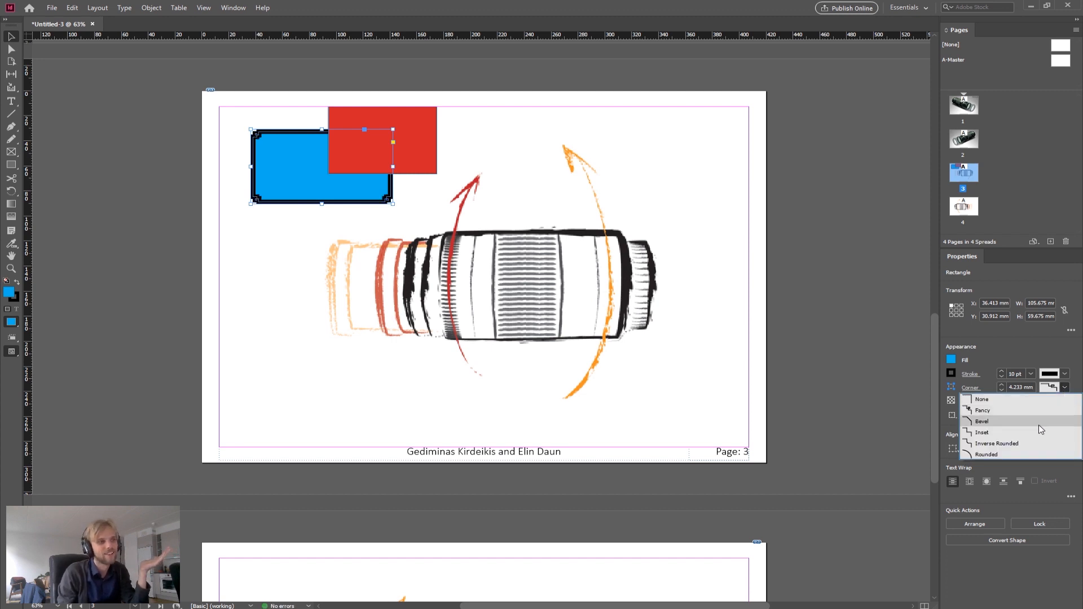
{"action": "left_click", "coordinate": [1013, 455]}
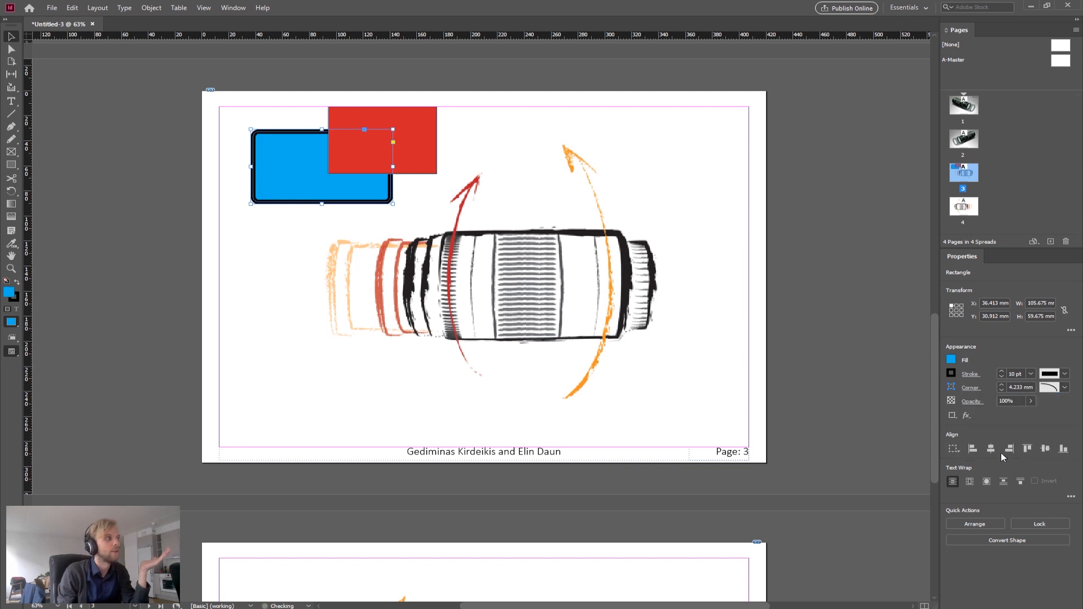
{"action": "left_click", "coordinate": [1000, 385]}
{"action": "left_click", "coordinate": [1001, 385]}
{"action": "left_click", "coordinate": [1001, 384]}
{"action": "left_click", "coordinate": [1001, 385]}
{"action": "left_click", "coordinate": [1001, 385]}
{"action": "left_click", "coordinate": [1000, 385]}
{"action": "left_click", "coordinate": [1001, 384]}
{"action": "left_click", "coordinate": [1001, 385]}
{"action": "left_click", "coordinate": [1001, 384]}
{"action": "left_click", "coordinate": [1001, 384]}
{"action": "left_click", "coordinate": [1001, 385]}
{"action": "left_click", "coordinate": [1001, 384]}
{"action": "left_click", "coordinate": [1000, 385]}
{"action": "left_click", "coordinate": [1001, 385]}
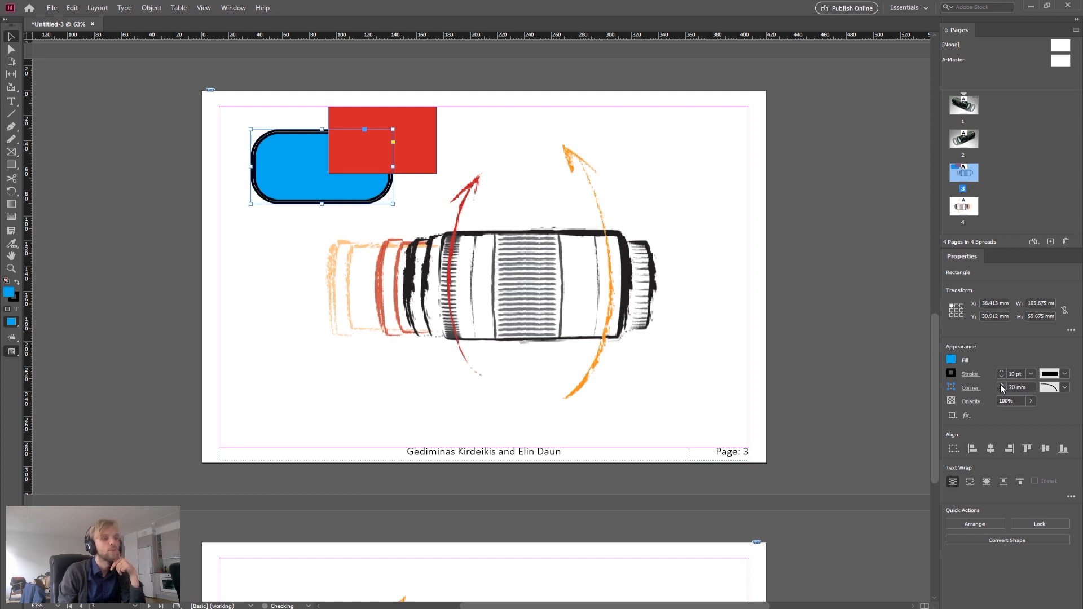
Step: Give the red rectangle Rounded corners
{"action": "left_click", "coordinate": [799, 236]}
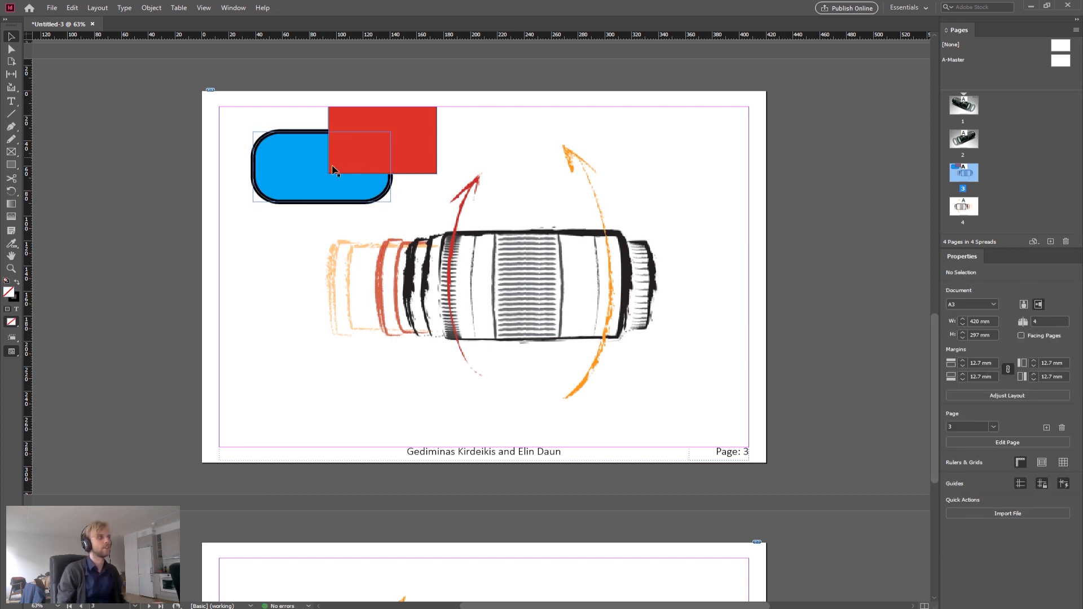
{"action": "left_click", "coordinate": [434, 136]}
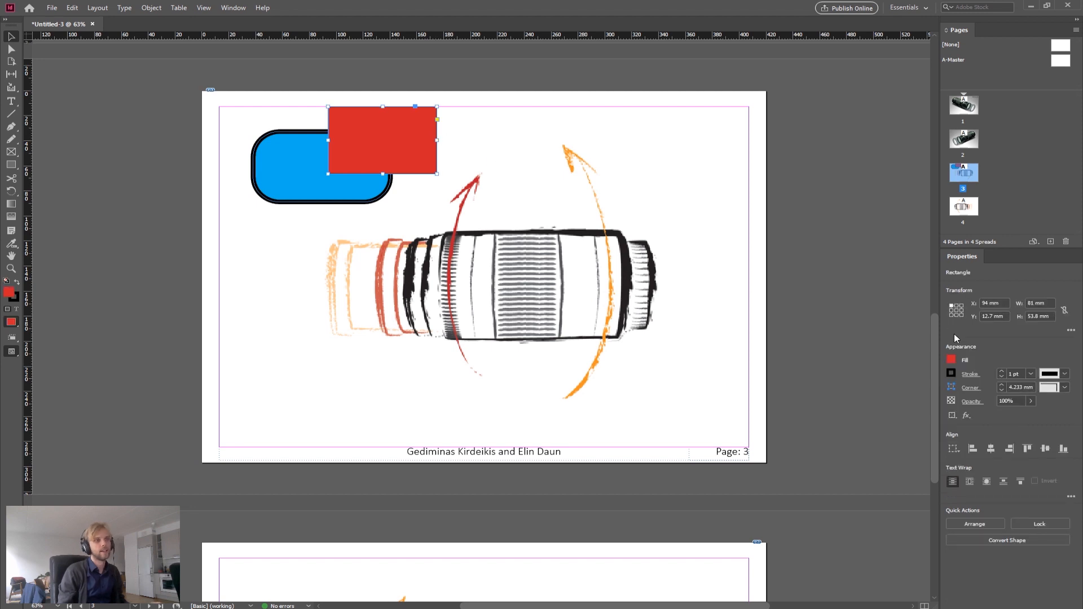
{"action": "left_click", "coordinate": [1001, 384]}
{"action": "left_click", "coordinate": [1001, 385]}
{"action": "left_click", "coordinate": [1065, 387]}
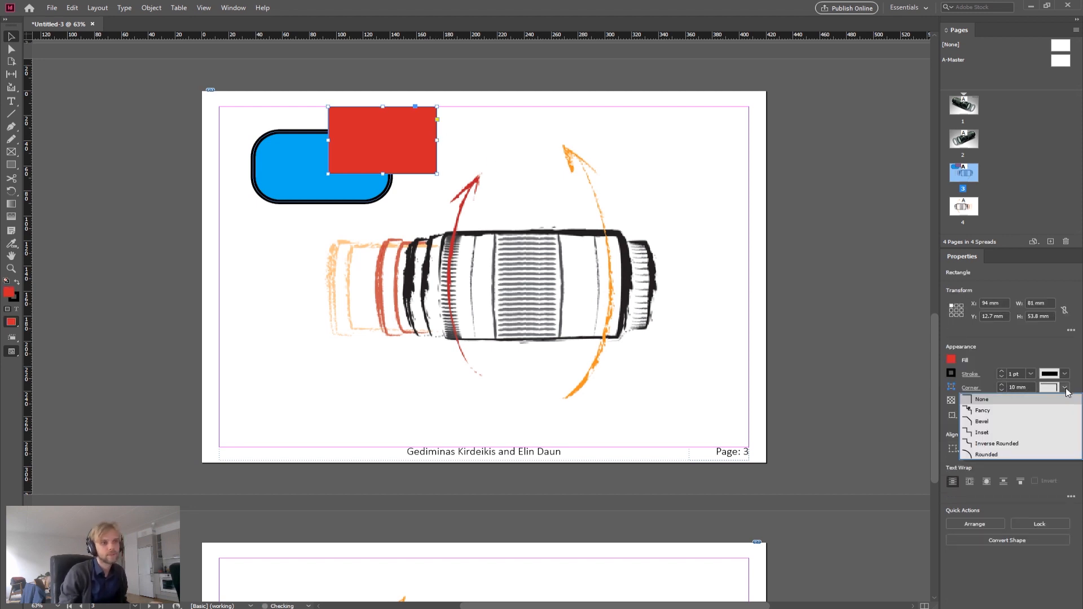
{"action": "left_click", "coordinate": [990, 455]}
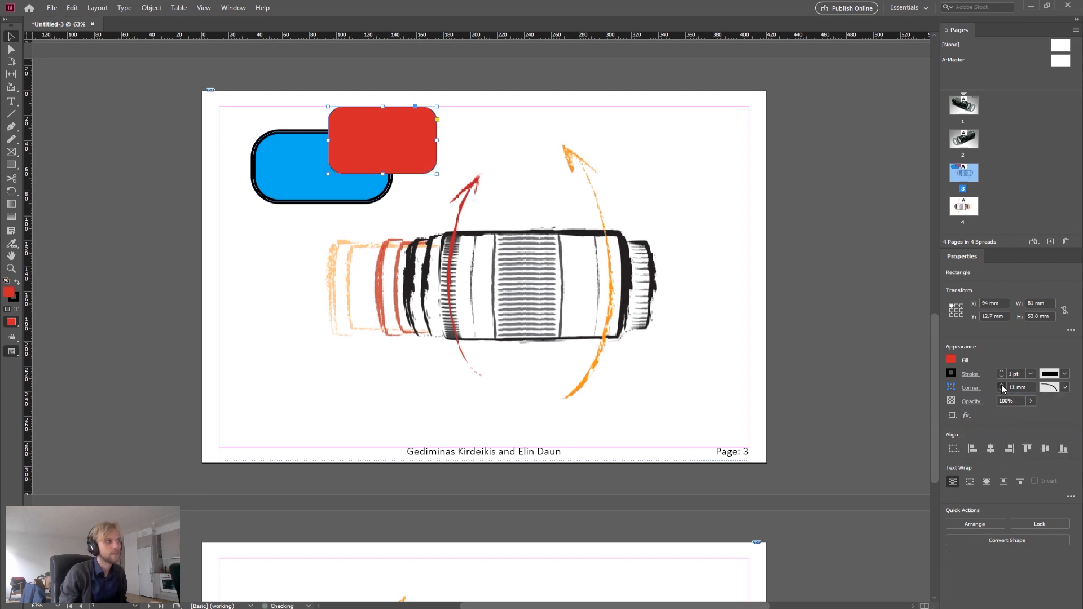
Step: Move the red rectangle left and slightly down to about X 75 mm, Y 17.2 mm, overlapping the cyan shape
{"action": "left_click", "coordinate": [897, 325]}
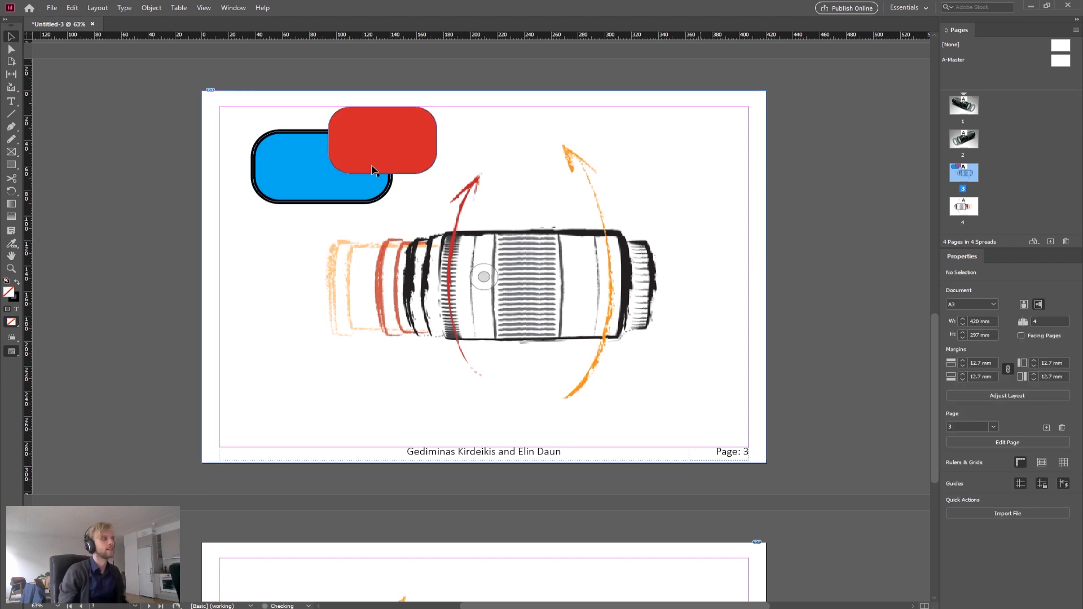
{"action": "scroll", "coordinate": [259, 145], "scroll_direction": "up", "scroll_amount": 3}
{"action": "left_click_drag", "start_coordinate": [550, 90], "coordinate": [470, 110]}
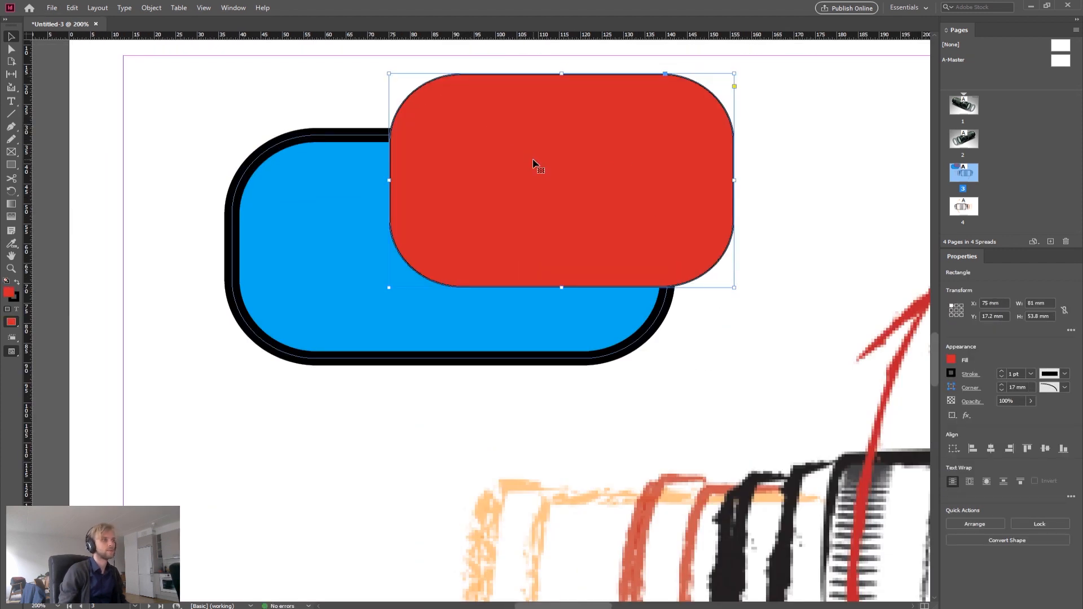
{"action": "scroll", "coordinate": [535, 167], "scroll_direction": "down", "scroll_amount": 2}
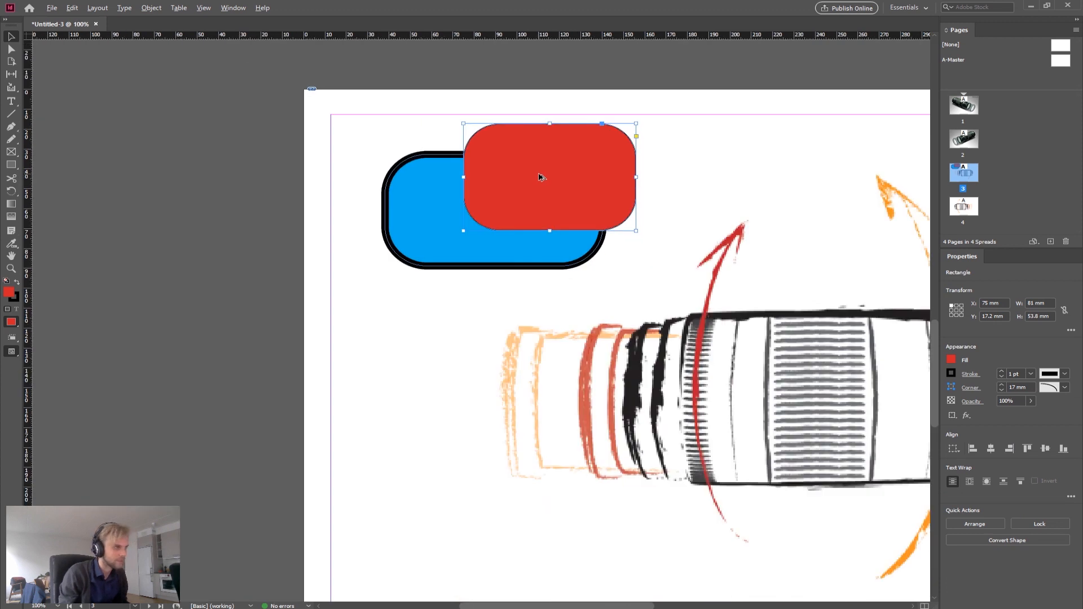
Step: Cut the cyan rounded rectangle through its top and bottom edges with the Scissors tool
{"action": "left_click", "coordinate": [246, 253]}
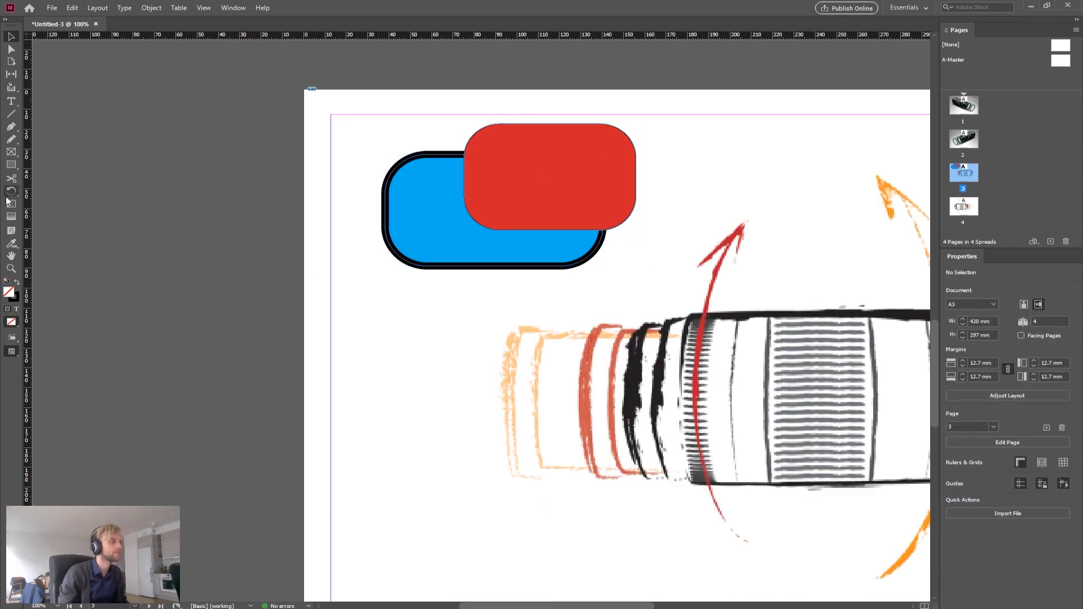
{"action": "left_click", "coordinate": [16, 165]}
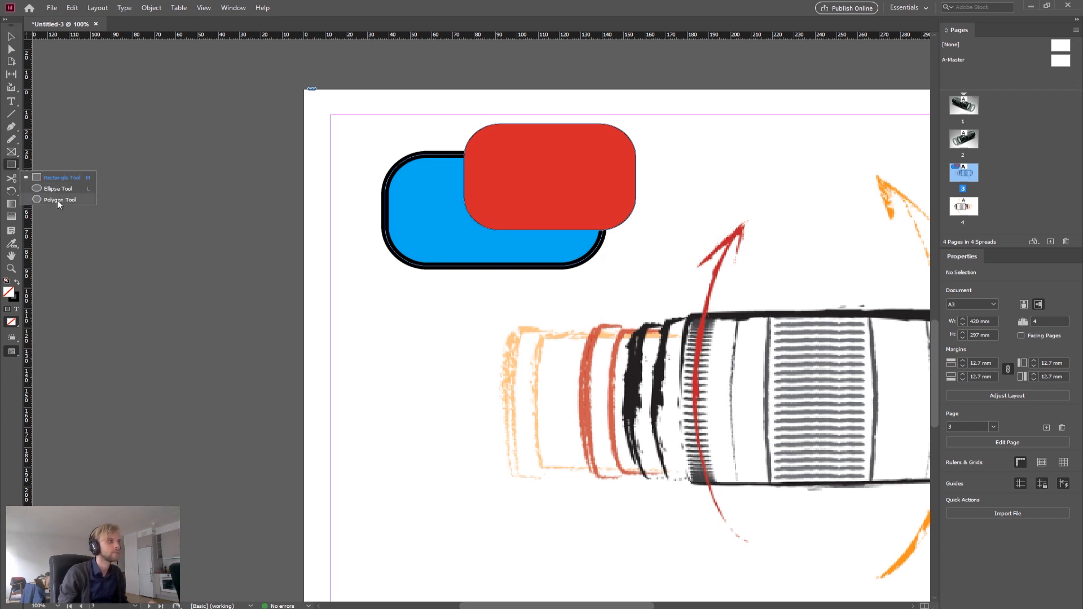
{"action": "left_click", "coordinate": [7, 204]}
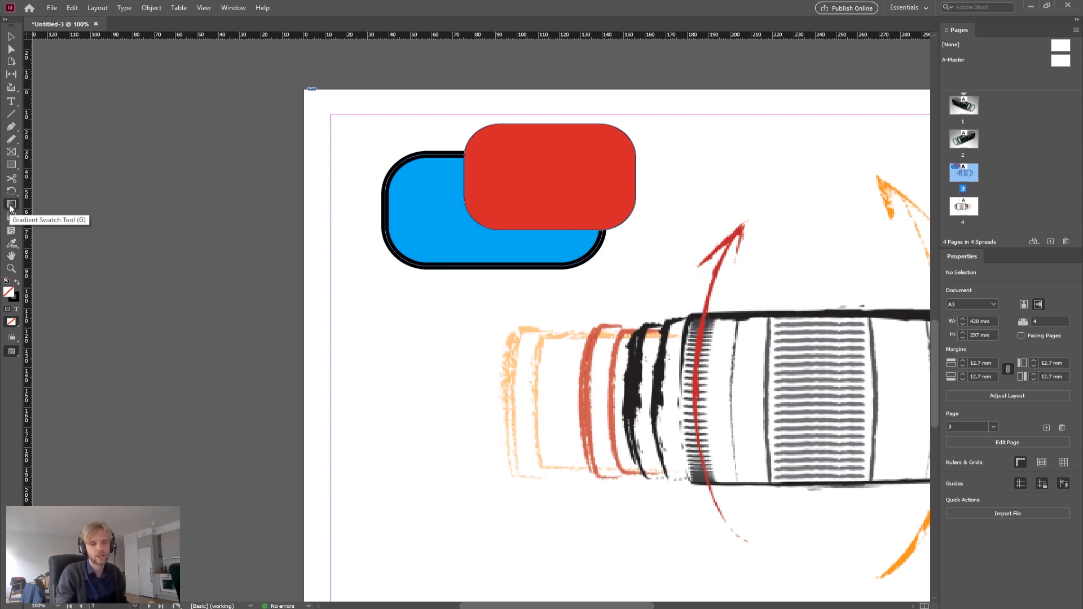
{"action": "left_click", "coordinate": [13, 179]}
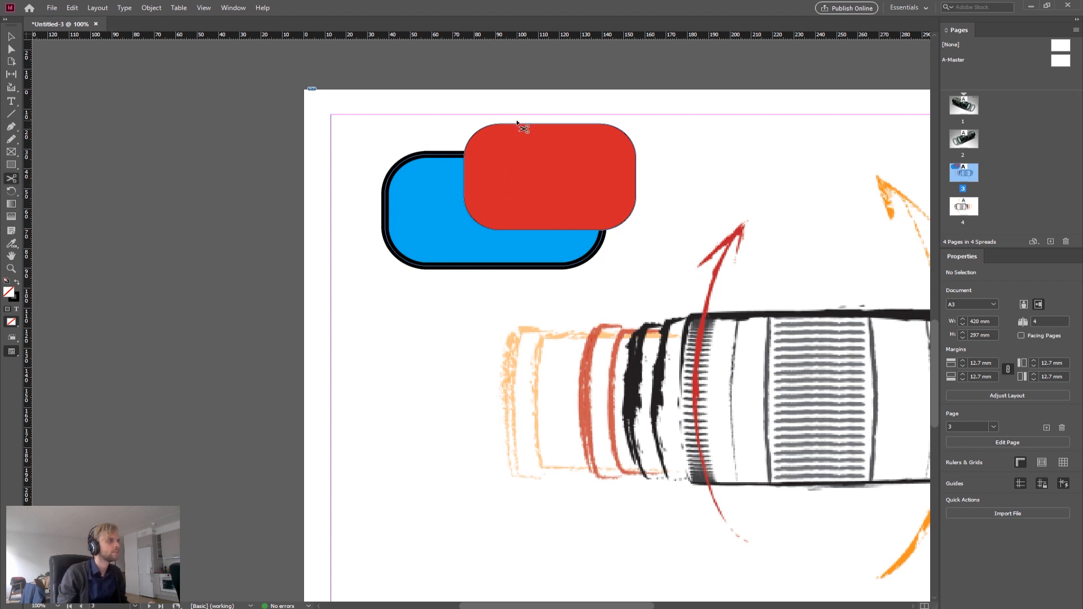
{"action": "left_click", "coordinate": [445, 268]}
{"action": "left_click", "coordinate": [440, 154]}
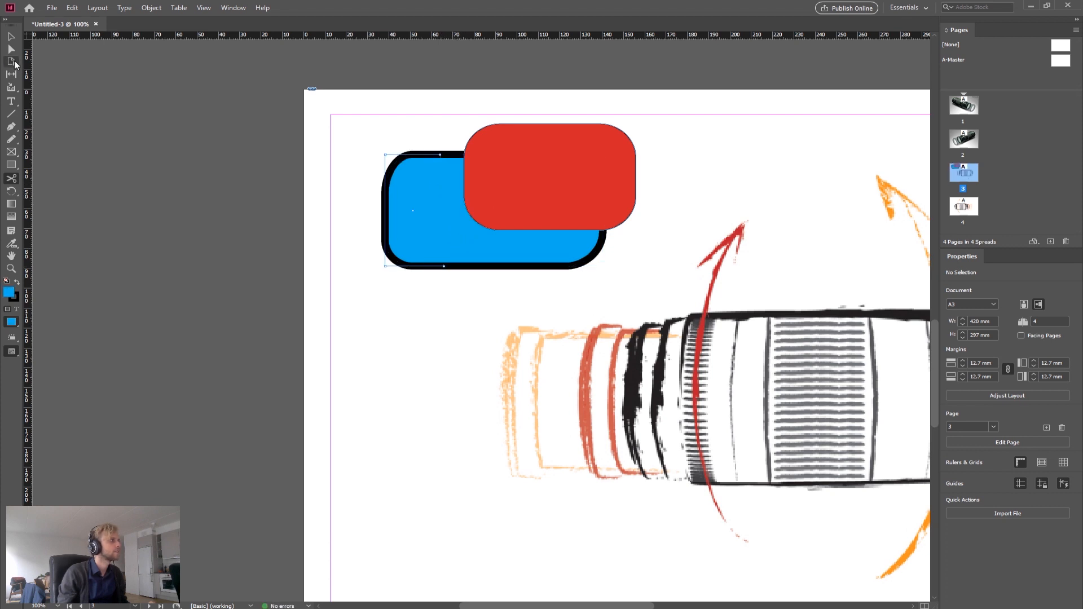
Step: Stretch the cut-off left piece of the cyan shape by moving its top and bottom edges outward
{"action": "left_click", "coordinate": [11, 36]}
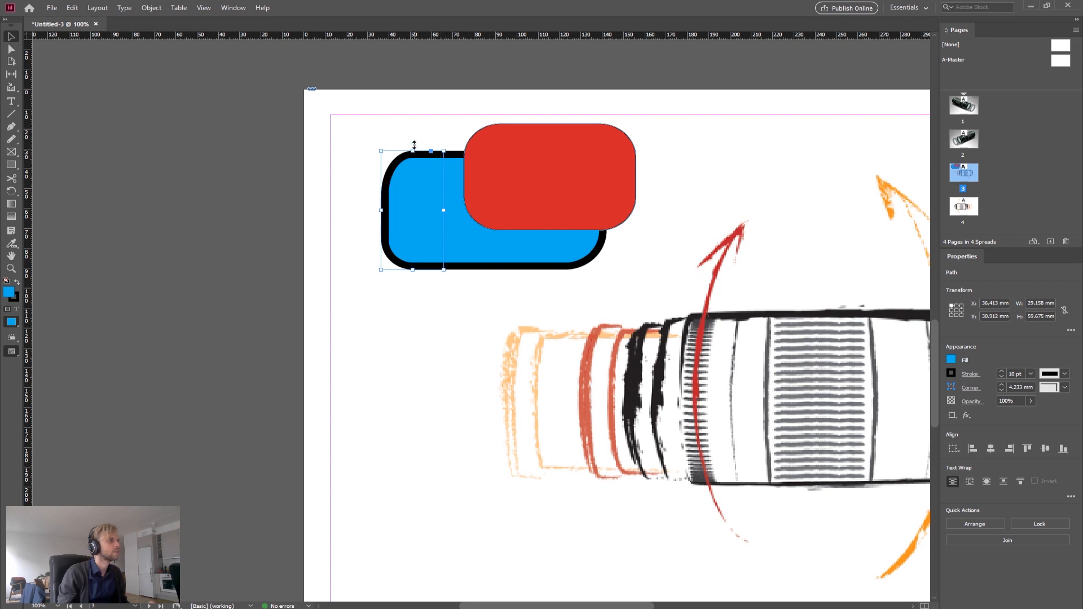
{"action": "left_click_drag", "start_coordinate": [413, 152], "coordinate": [413, 121]}
{"action": "left_click_drag", "start_coordinate": [413, 270], "coordinate": [375, 257]}
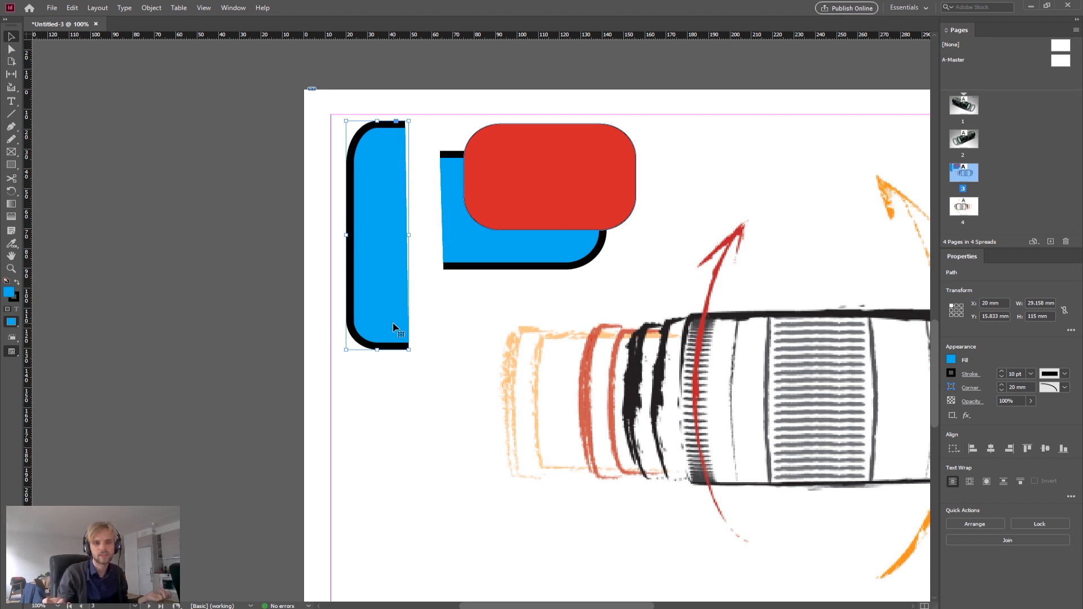
Step: Undo the piece edits and the scissors cuts on the cyan shape
{"action": "key", "text": "ctrl+z"}
{"action": "key", "text": "ctrl+z"}
{"action": "key", "text": "ctrl+z"}
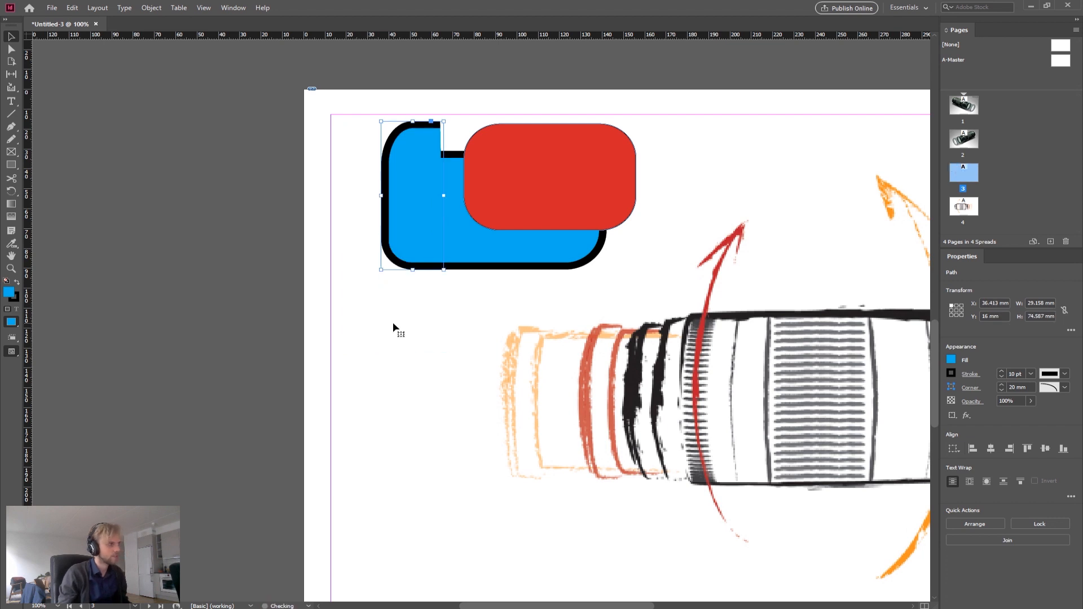
{"action": "key", "text": "ctrl+z"}
{"action": "left_click", "coordinate": [167, 227]}
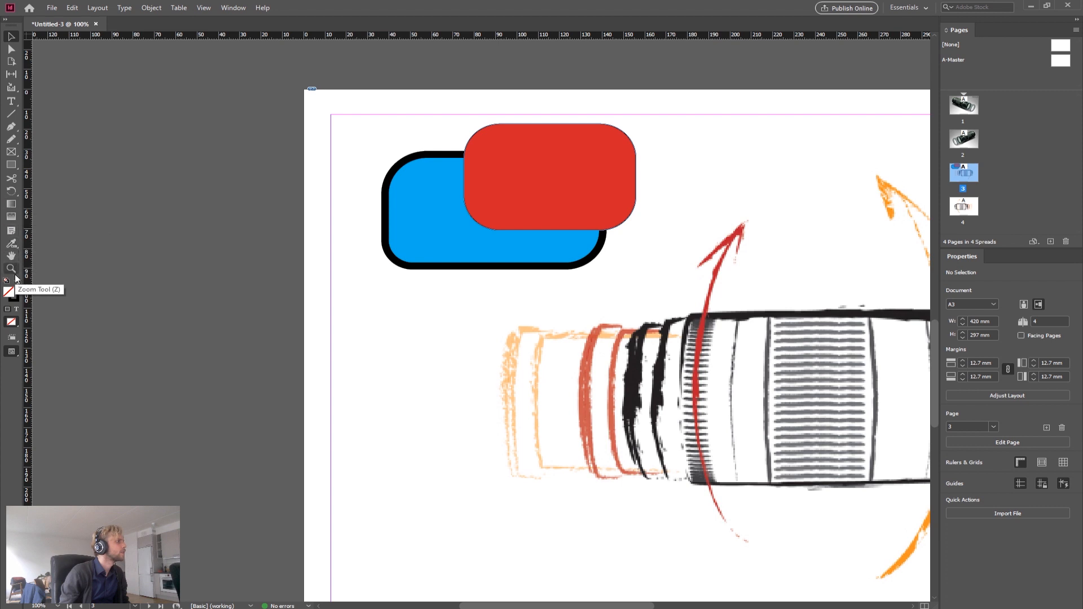
Step: Draw a vertical line about 100 mm long beside the cyan shape with the Line tool
{"action": "left_click", "coordinate": [10, 118]}
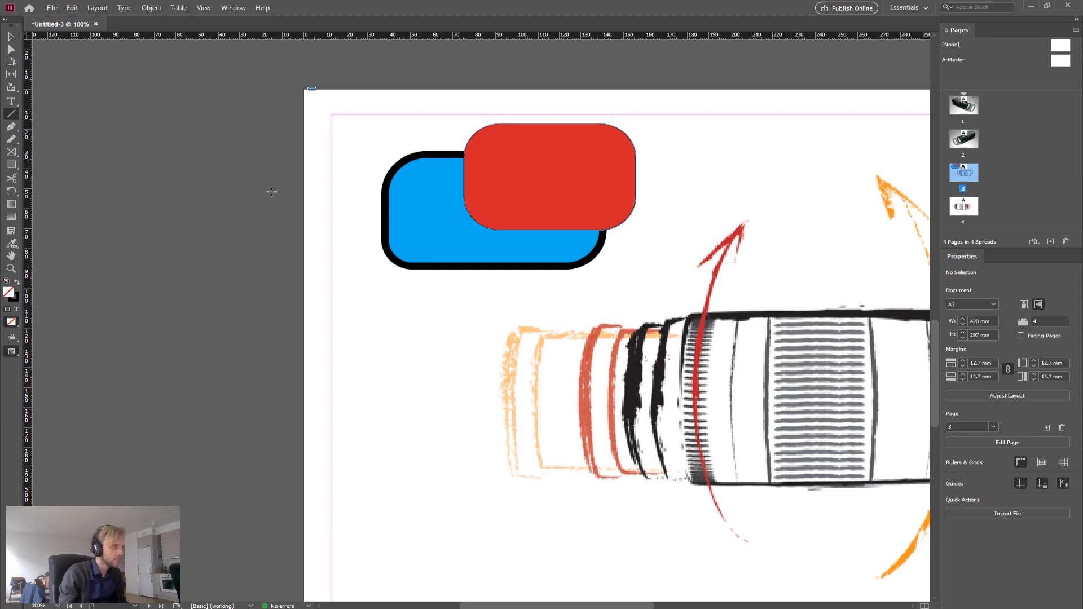
{"action": "mouse_move", "coordinate": [369, 123]}
{"action": "left_mouse_down"}
{"action": "mouse_move", "coordinate": [342, 335]}
{"action": "mouse_move", "coordinate": [487, 302]}
{"action": "mouse_move", "coordinate": [692, 171]}
{"action": "mouse_move", "coordinate": [433, 354]}
{"action": "mouse_move", "coordinate": [386, 375]}
{"action": "mouse_move", "coordinate": [266, 317]}
{"action": "mouse_move", "coordinate": [234, 282]}
{"action": "mouse_move", "coordinate": [204, 138]}
{"action": "mouse_move", "coordinate": [241, 337]}
{"action": "mouse_move", "coordinate": [350, 362]}
{"action": "mouse_move", "coordinate": [511, 210]}
{"action": "mouse_move", "coordinate": [341, 310]}
{"action": "mouse_move", "coordinate": [333, 425]}
{"action": "mouse_move", "coordinate": [375, 430]}
{"action": "mouse_move", "coordinate": [366, 432]}
{"action": "left_mouse_up"}
{"action": "scroll", "coordinate": [511, 210], "scroll_direction": "up", "scroll_amount": 3}
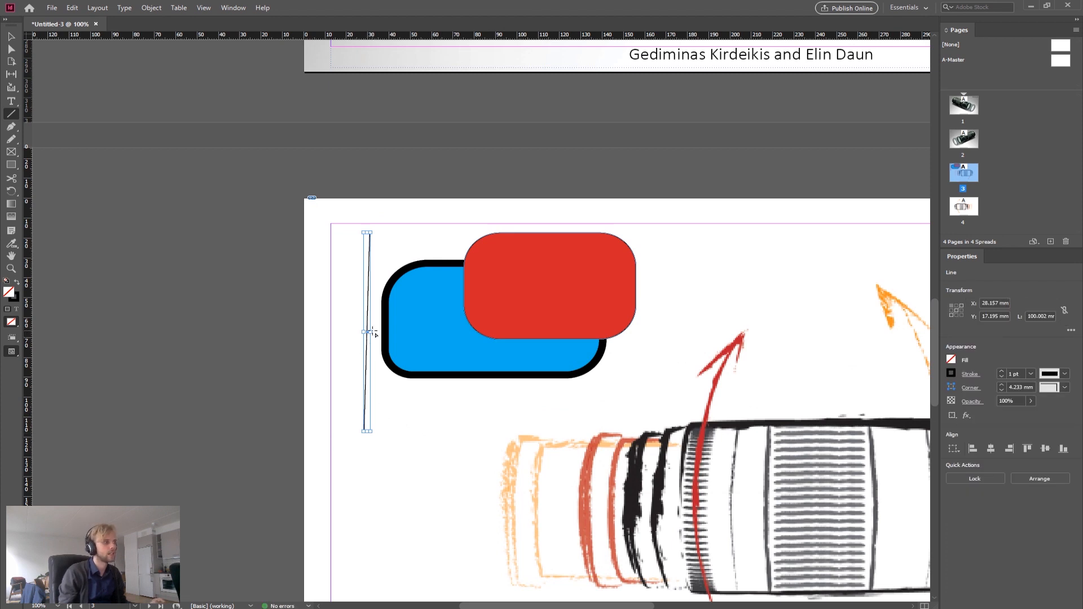
Step: Draw two diagonal lines, about 47 mm and 63 mm long, below the cyan shape
{"action": "left_click_drag", "start_coordinate": [358, 457], "coordinate": [448, 494]}
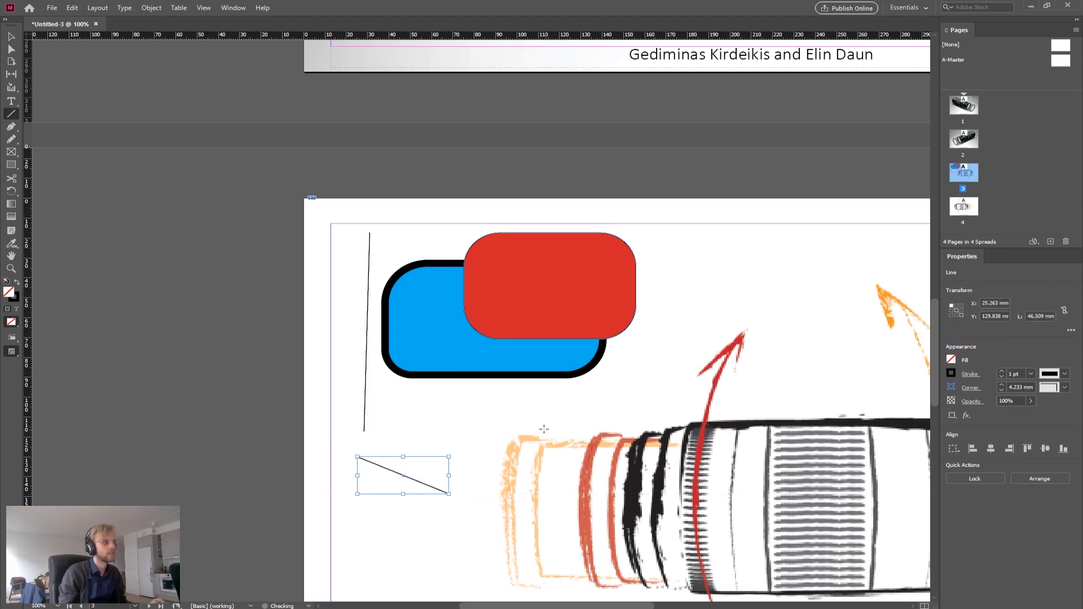
{"action": "left_click_drag", "start_coordinate": [532, 416], "coordinate": [407, 466]}
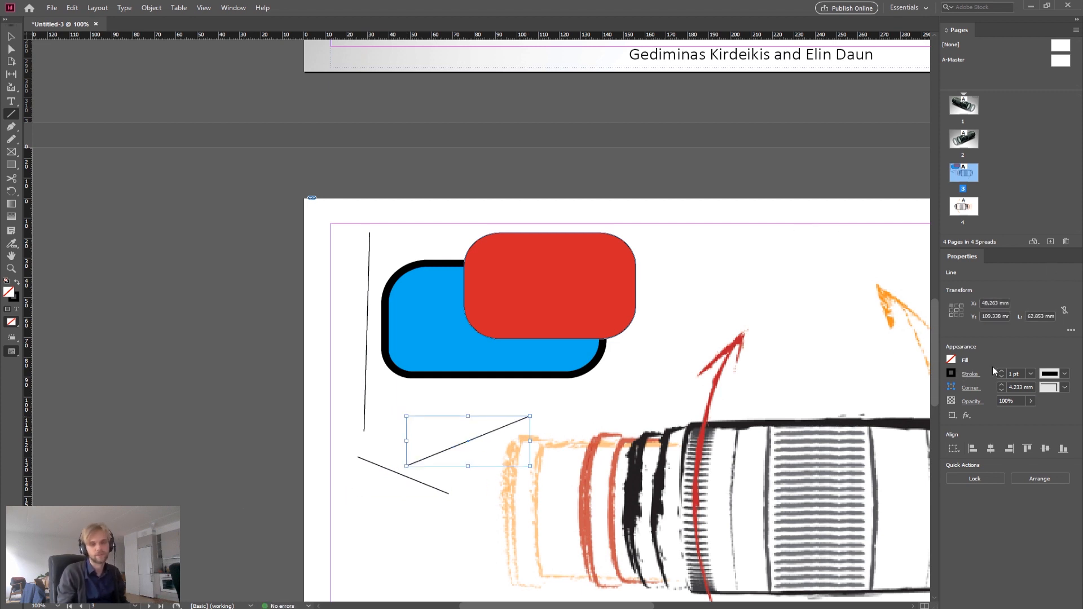
{"action": "left_click", "coordinate": [1030, 374]}
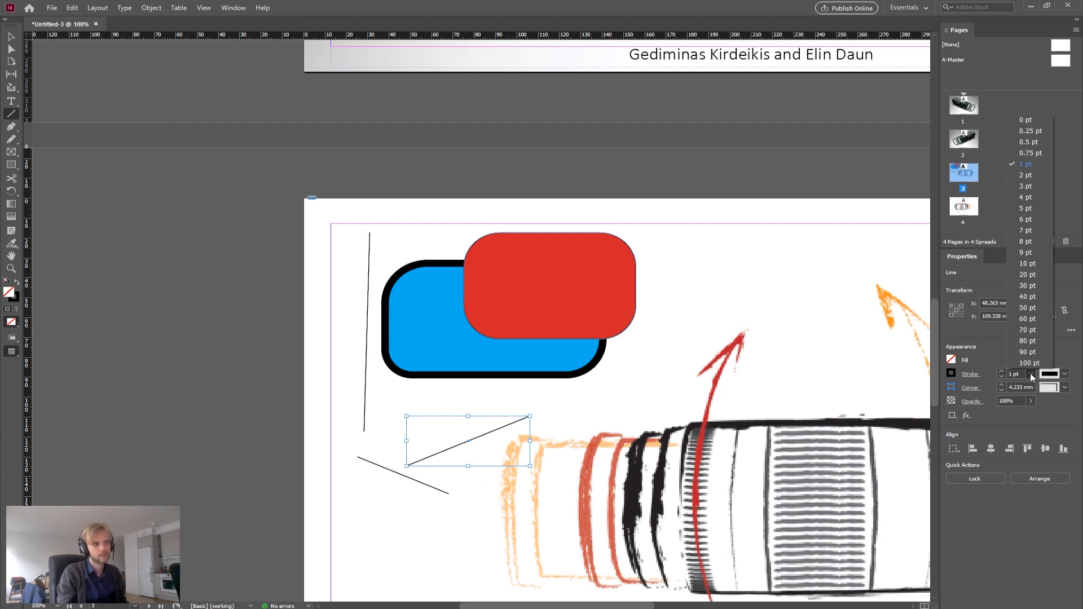
{"action": "left_click", "coordinate": [1030, 374]}
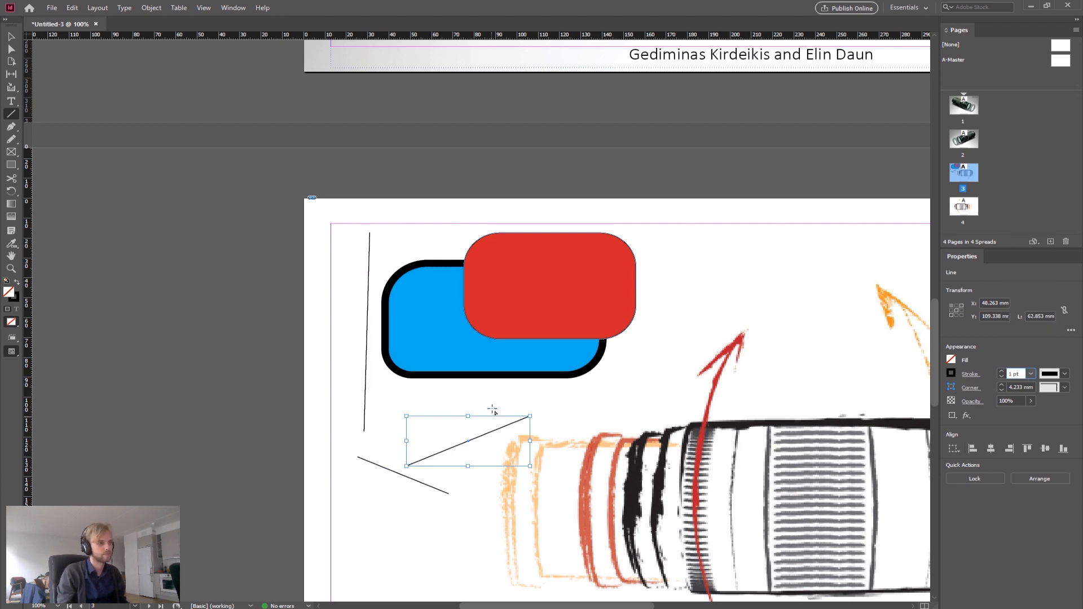
{"action": "scroll", "coordinate": [307, 333], "scroll_direction": "down", "scroll_amount": 2}
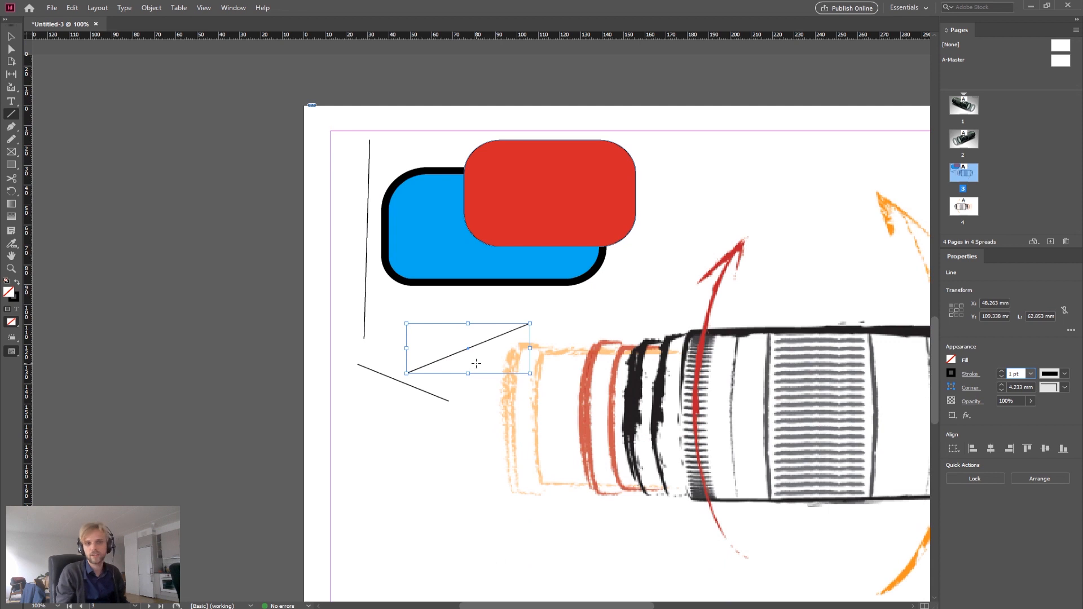
Step: Delete the trial lines and the cyan and red rounded shapes from page 3
{"action": "key", "text": "Delete"}
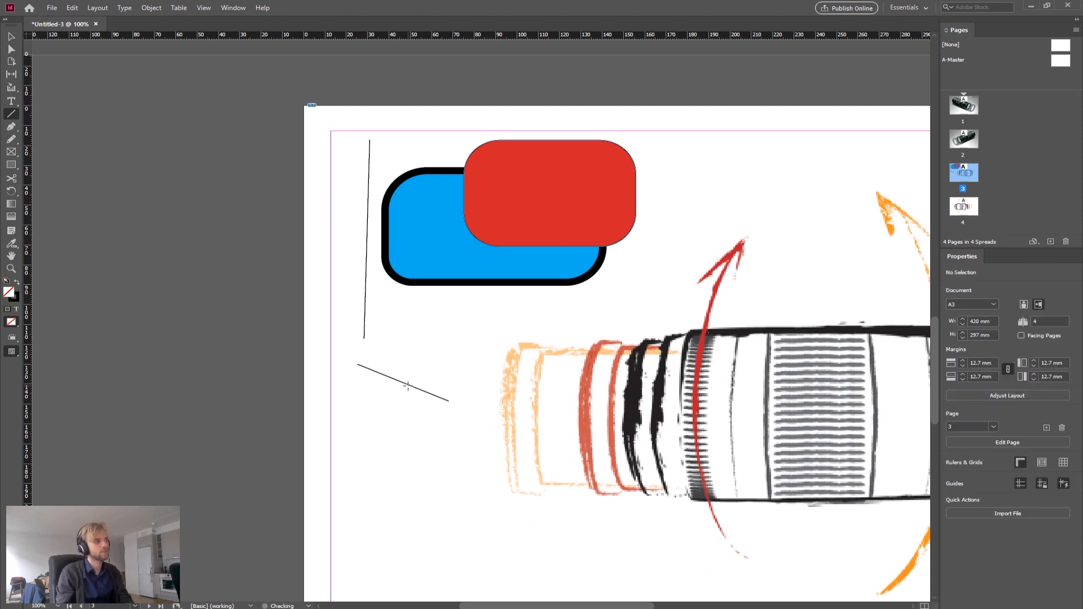
{"action": "left_click", "coordinate": [10, 37]}
{"action": "left_click", "coordinate": [366, 266]}
{"action": "key", "text": "Delete"}
{"action": "left_click", "coordinate": [427, 270]}
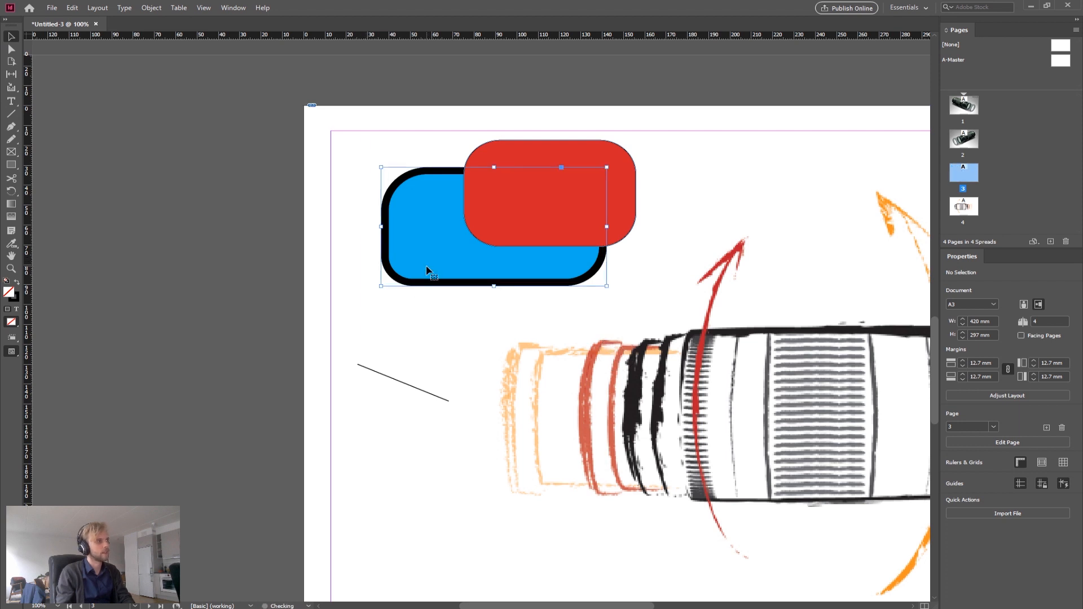
{"action": "key", "text": "Delete"}
{"action": "left_click", "coordinate": [530, 215]}
{"action": "key", "text": "Delete"}
{"action": "left_click", "coordinate": [438, 396]}
{"action": "key", "text": "Delete"}
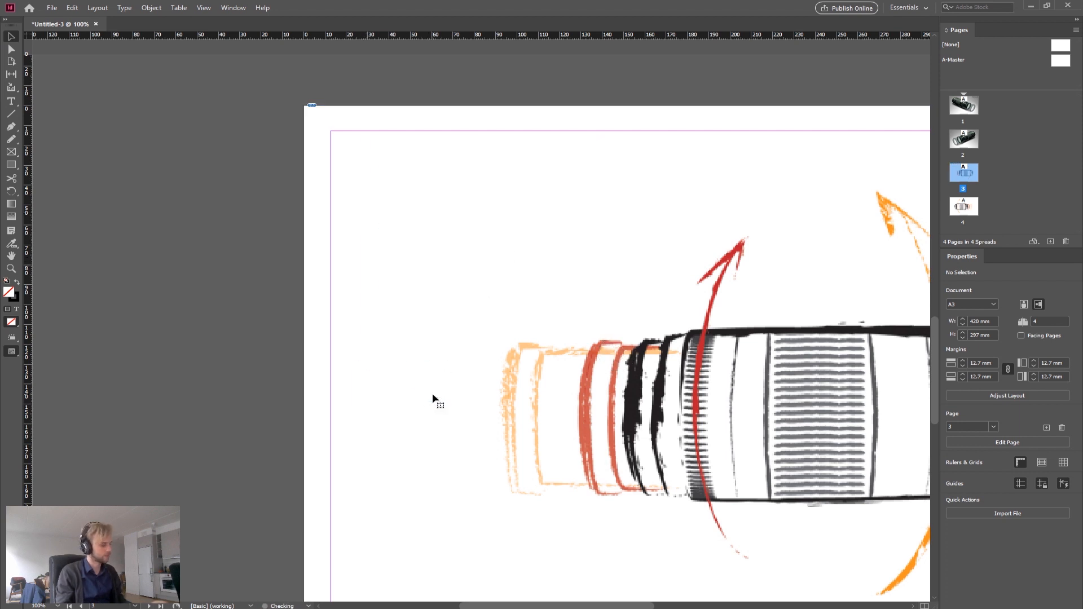
Step: Save the document to the Desktop as an InDesign file named with the author's full name followed by AADA01
{"action": "scroll", "coordinate": [434, 390], "scroll_direction": "down", "scroll_amount": 8}
{"action": "scroll", "coordinate": [466, 358], "scroll_direction": "up", "scroll_amount": 3}
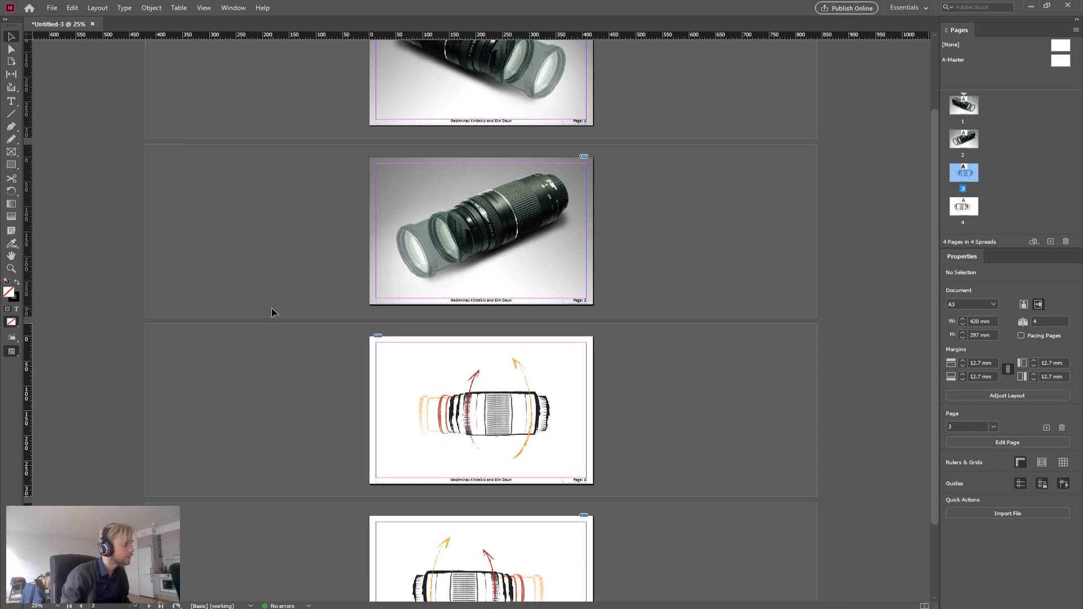
{"action": "key", "text": "ctrl+minus"}
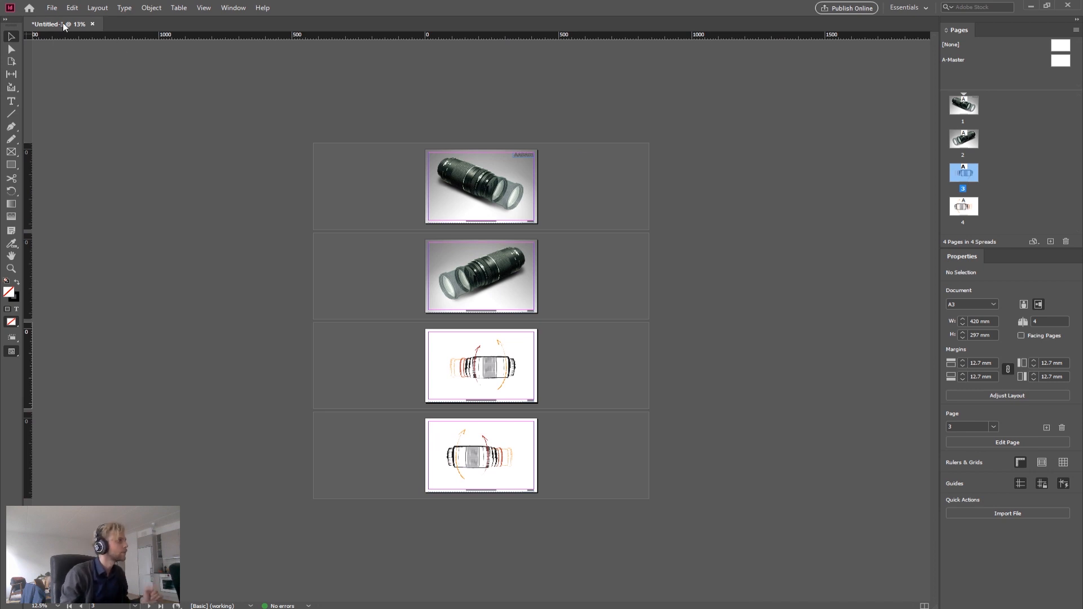
{"action": "left_click", "coordinate": [51, 11]}
{"action": "left_click", "coordinate": [93, 90]}
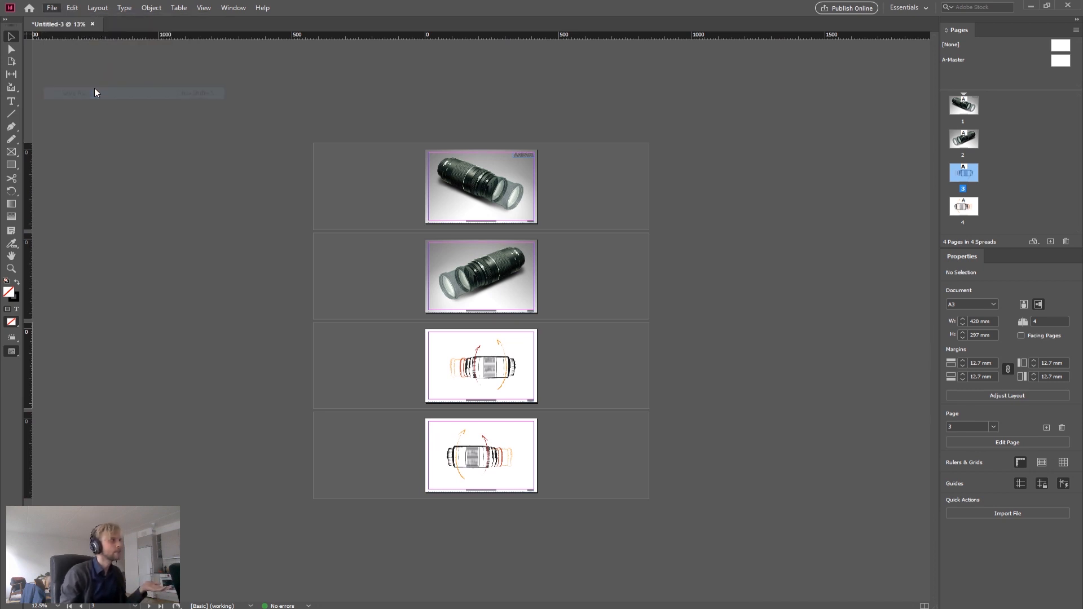
{"action": "scroll", "coordinate": [395, 265], "scroll_direction": "up", "scroll_amount": 5}
{"action": "left_click", "coordinate": [401, 253]}
{"action": "left_click", "coordinate": [490, 326]}
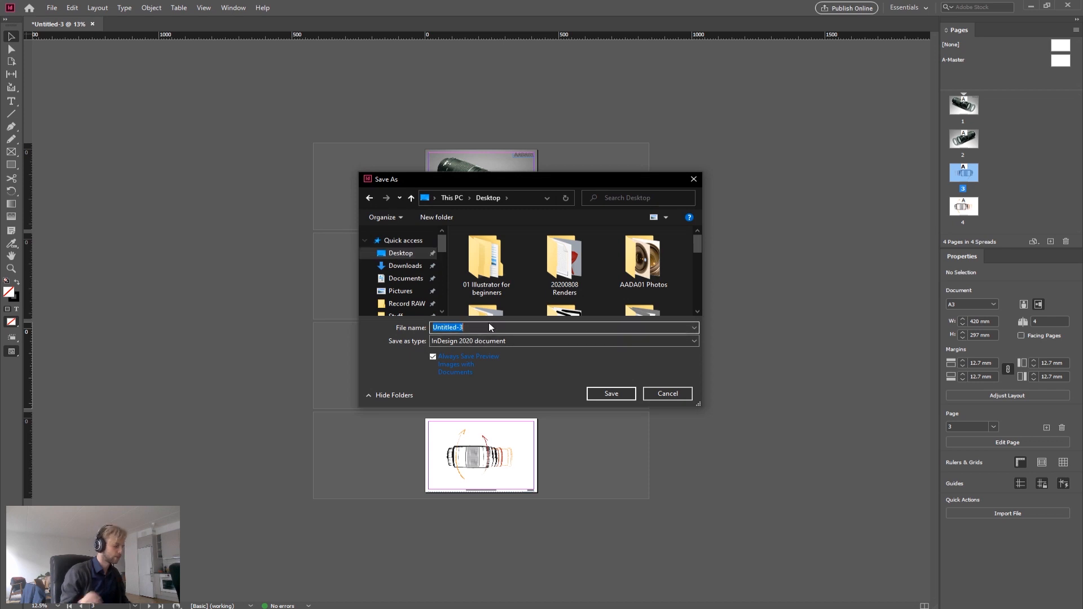
{"action": "type", "text": "My"}
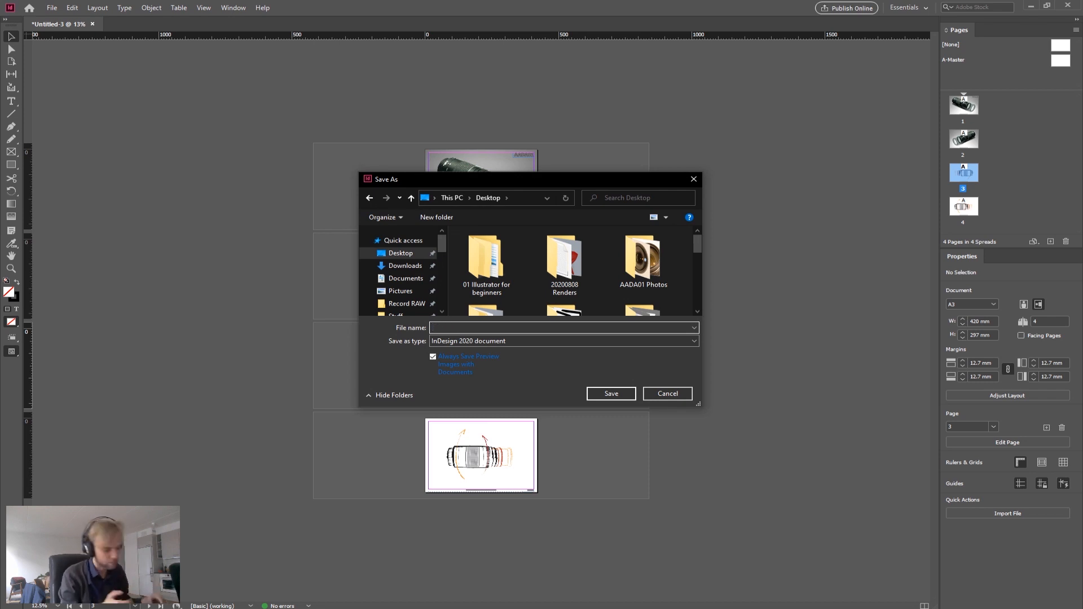
{"action": "type", "text": "Gediminas_Kirde"}
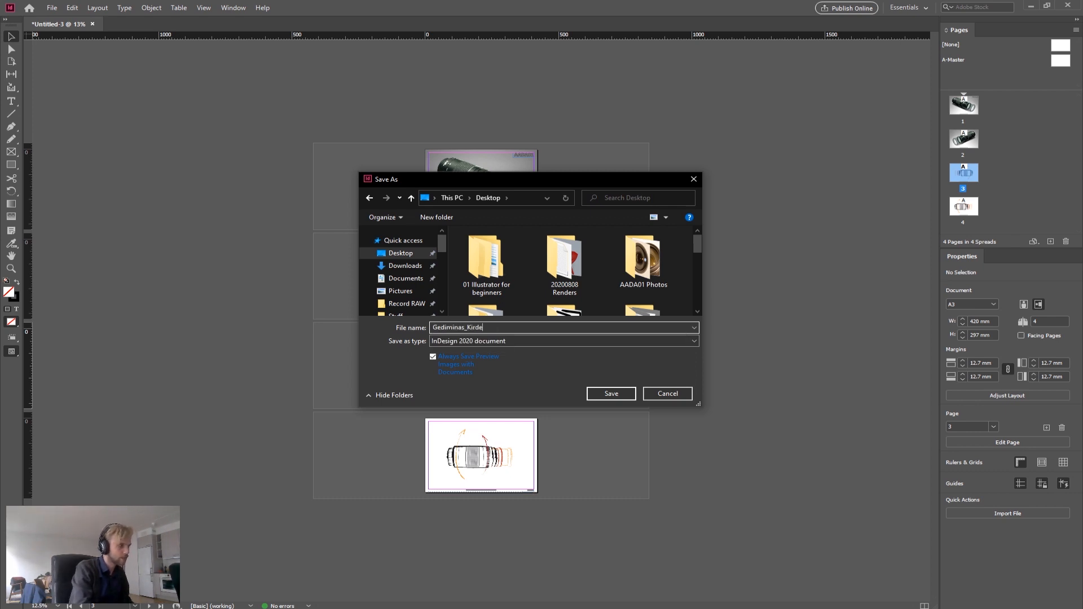
{"action": "type", "text": "ikis_AADA01"}
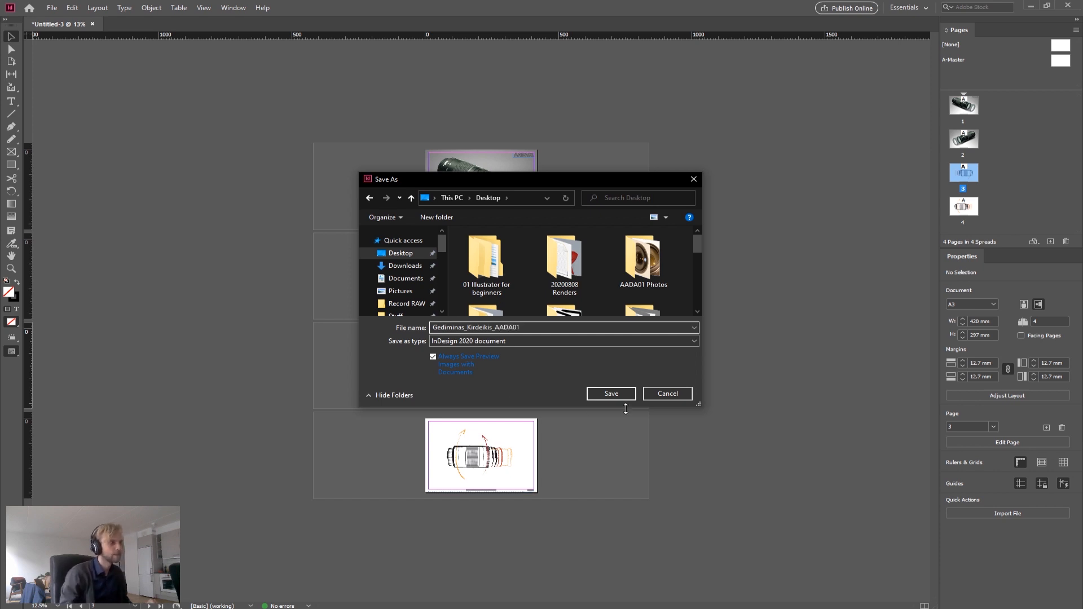
{"action": "left_click", "coordinate": [612, 394]}
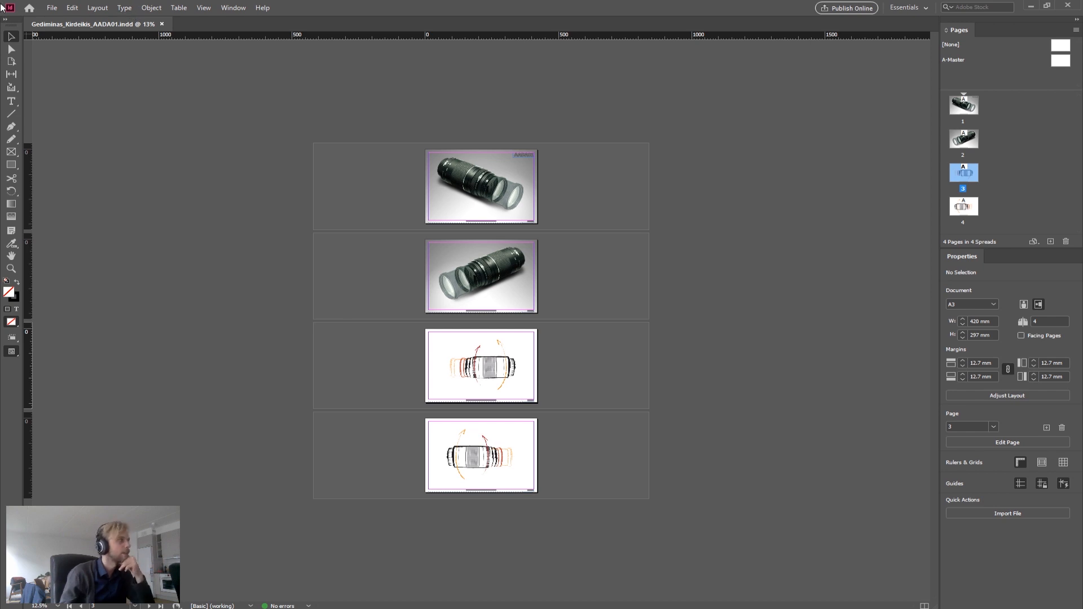
Step: Export the document to the Desktop as an Adobe PDF (Print) using the High Quality Print preset
{"action": "left_click", "coordinate": [52, 9]}
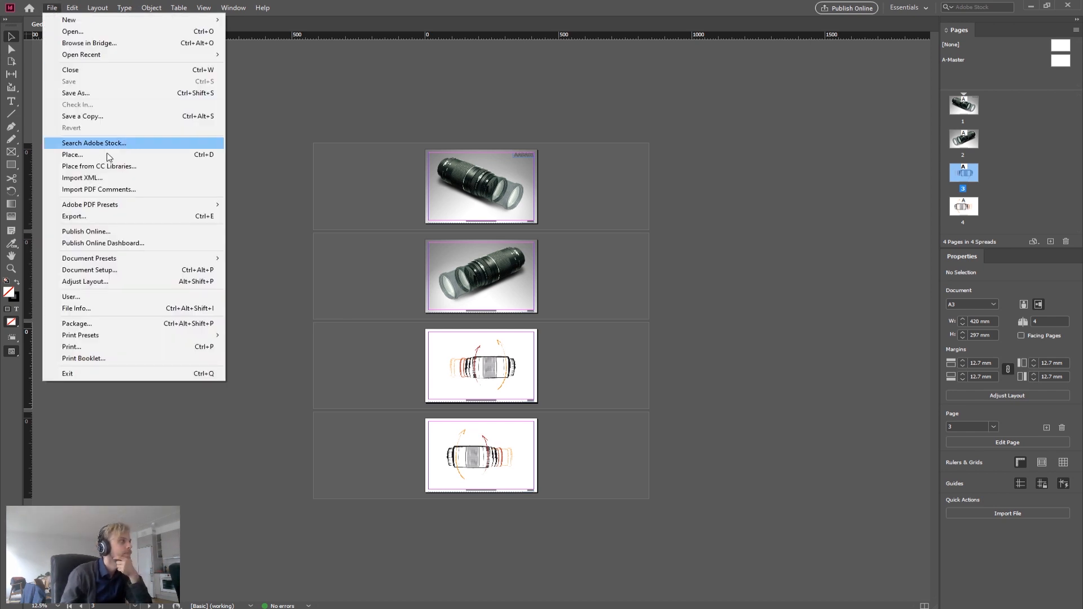
{"action": "left_click", "coordinate": [128, 216]}
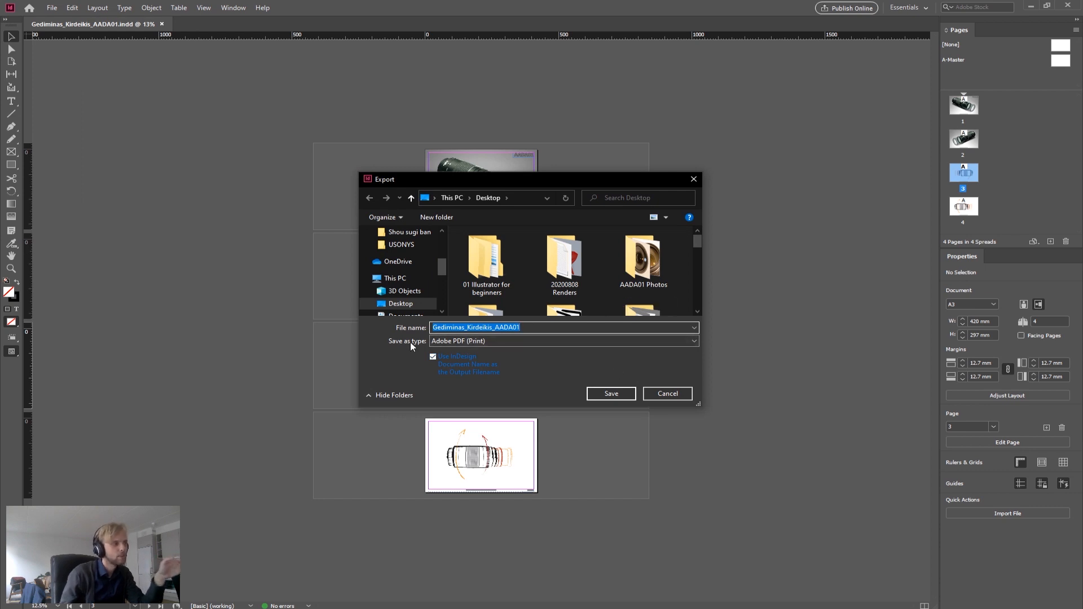
{"action": "left_click", "coordinate": [487, 341]}
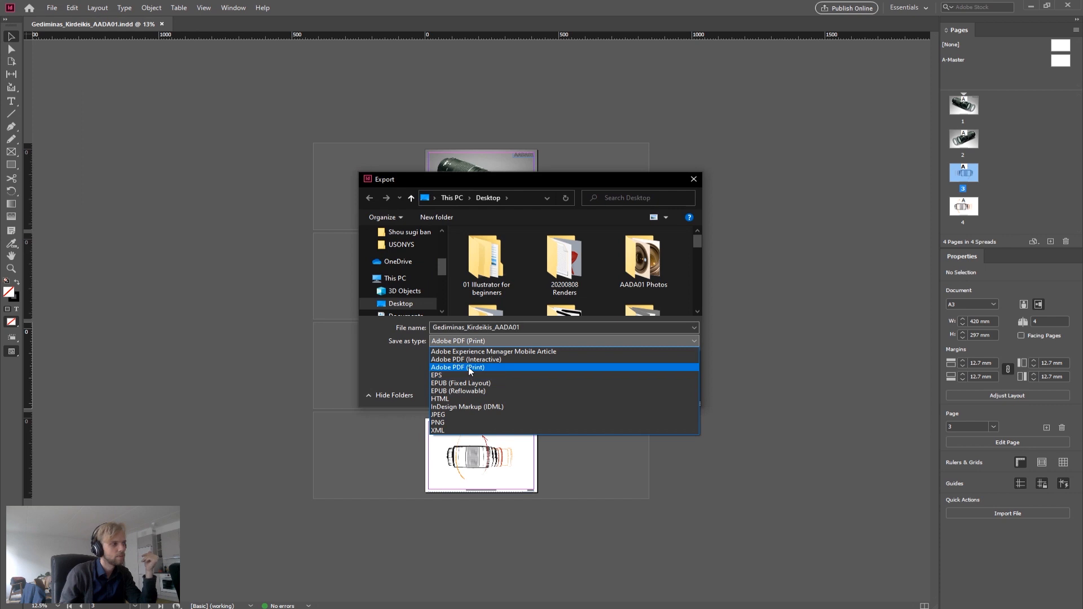
{"action": "left_click", "coordinate": [478, 340]}
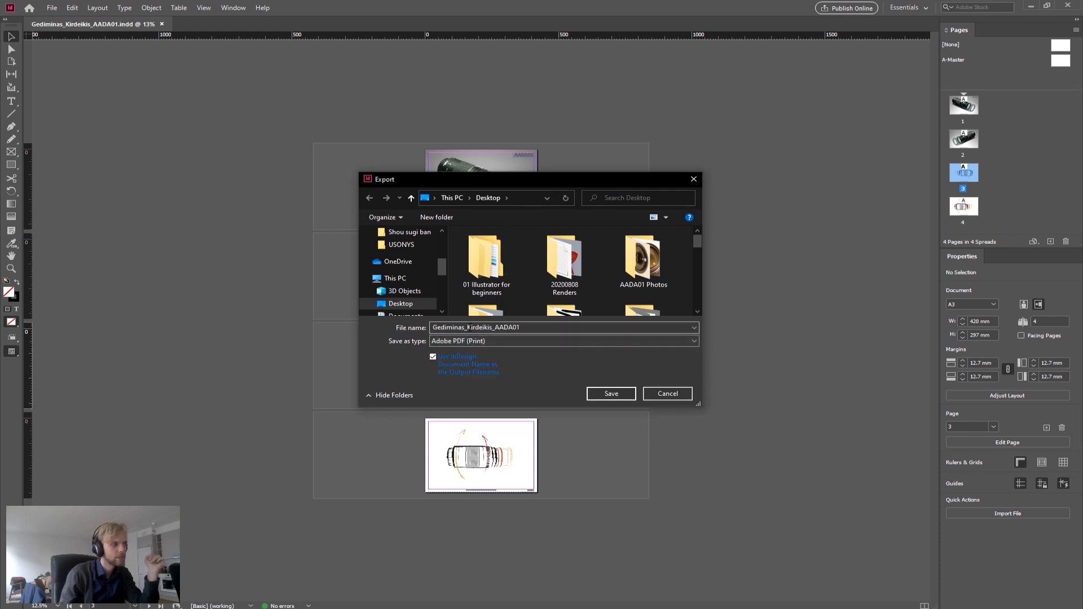
{"action": "left_click", "coordinate": [451, 329]}
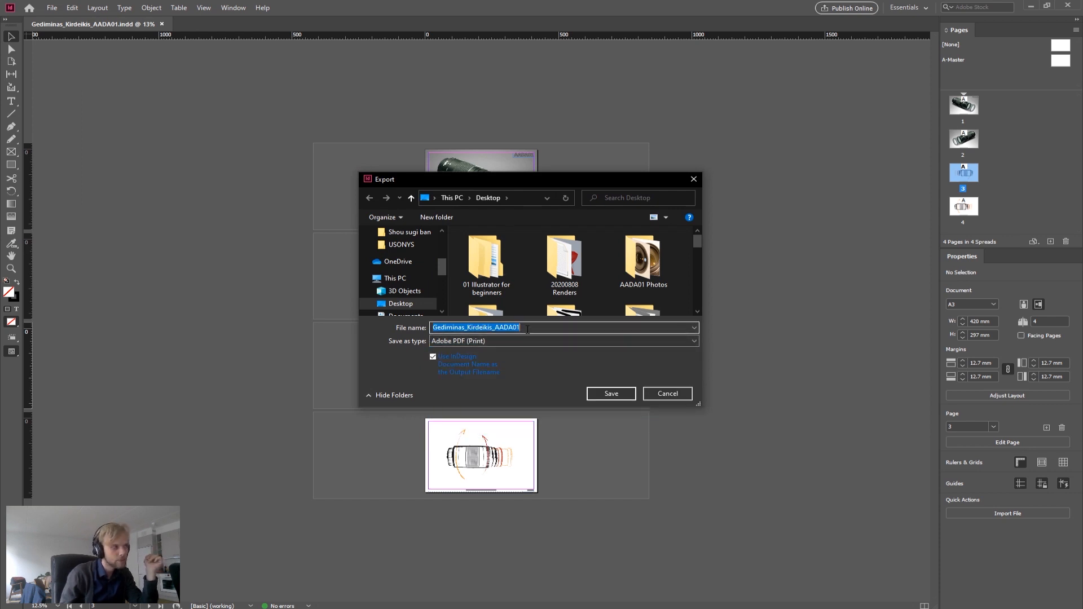
{"action": "left_click", "coordinate": [526, 328]}
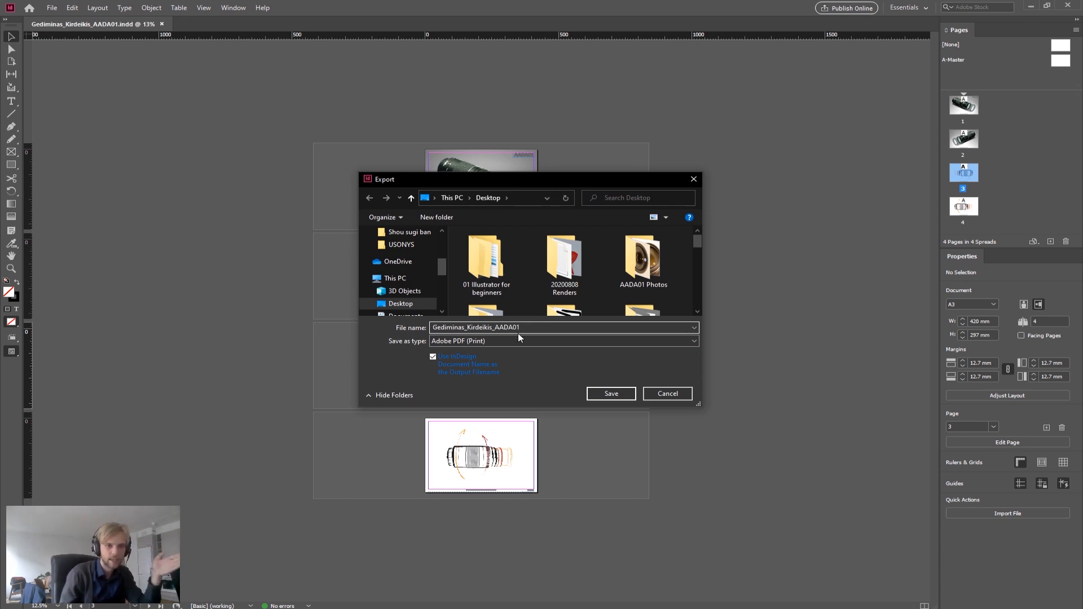
{"action": "left_click_drag", "start_coordinate": [495, 329], "coordinate": [548, 331]}
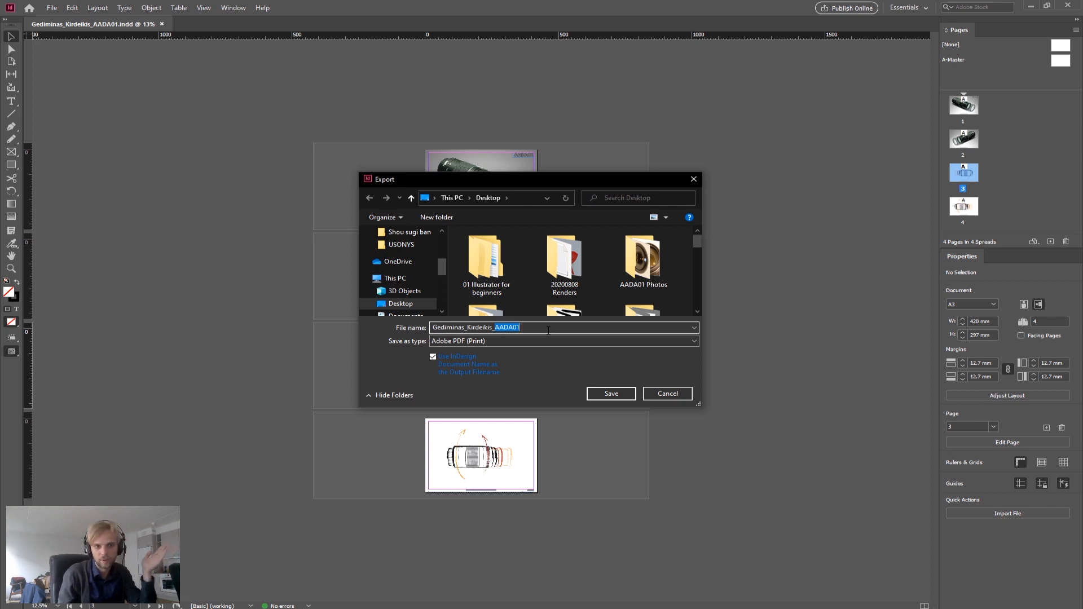
{"action": "left_click", "coordinate": [444, 327]}
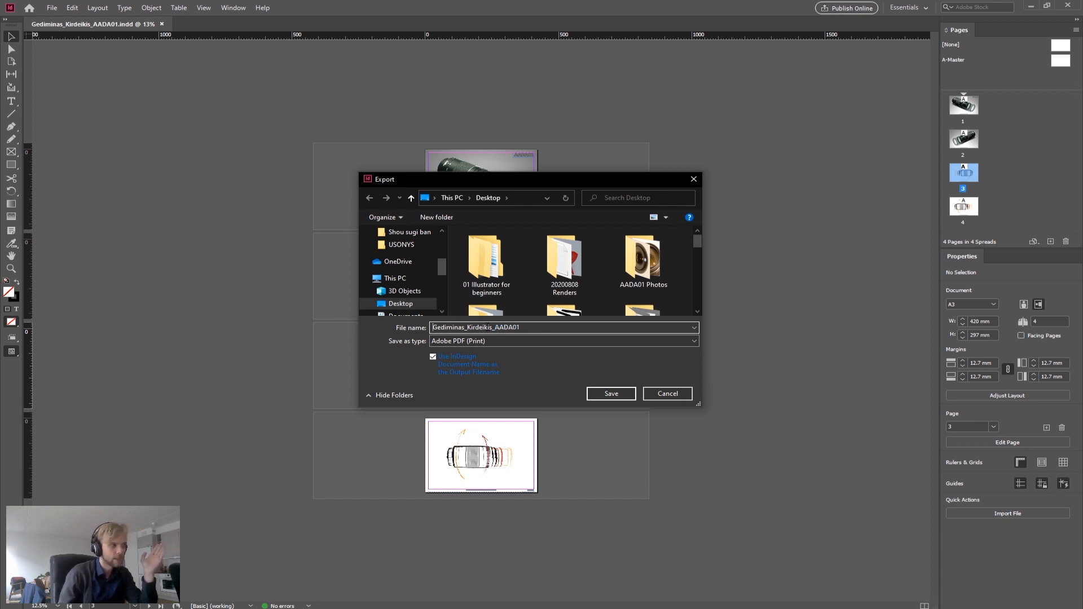
{"action": "left_click", "coordinate": [608, 395]}
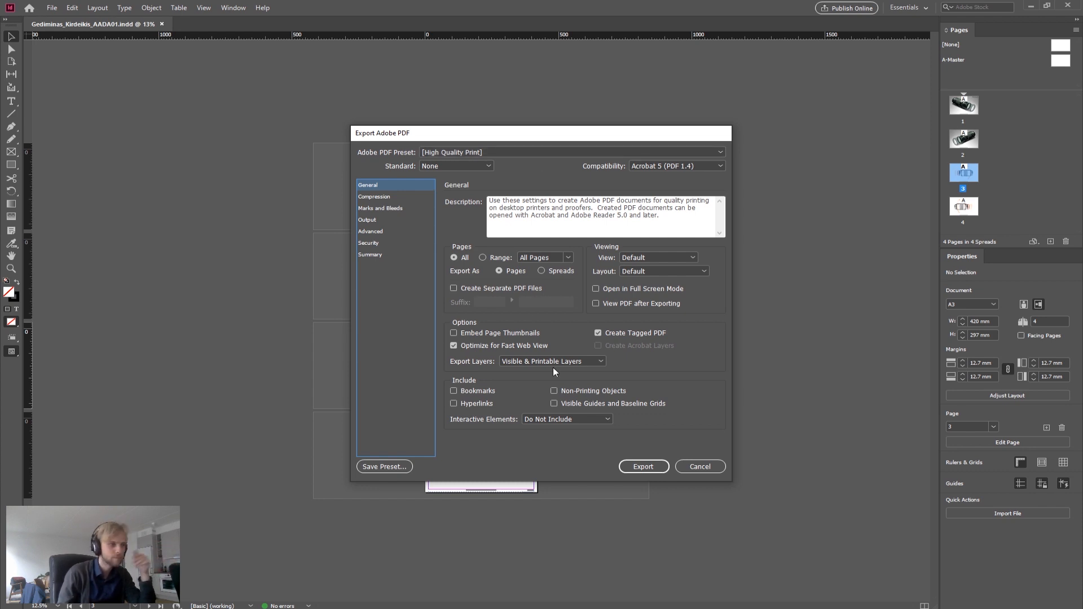
{"action": "left_click", "coordinate": [647, 465]}
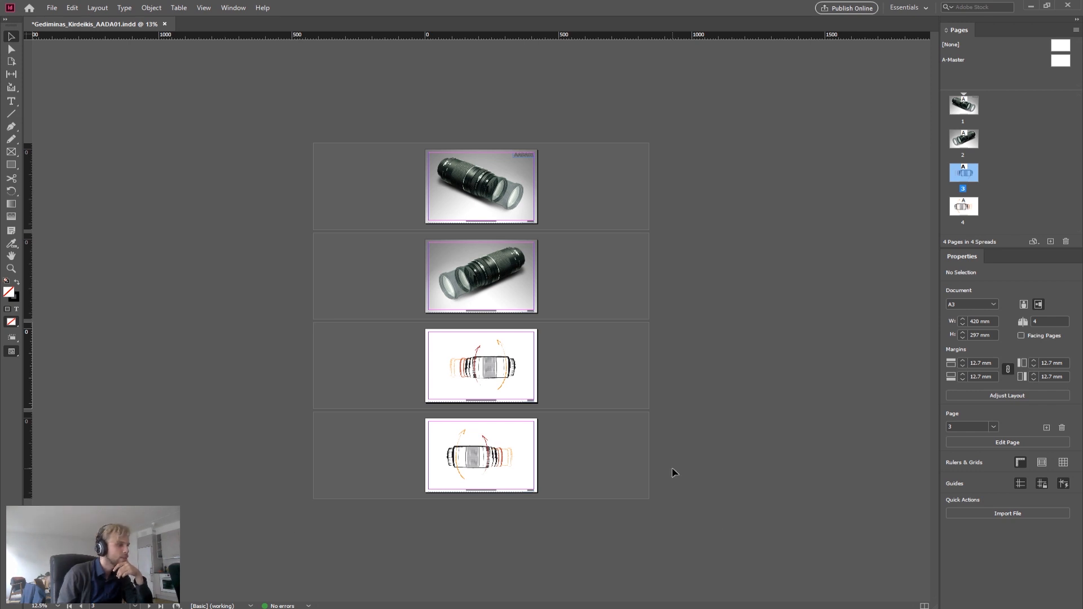
Step: Switch to the desktop, open the exported PDF in Acrobat and page through all four pages
{"action": "key", "text": "super+d"}
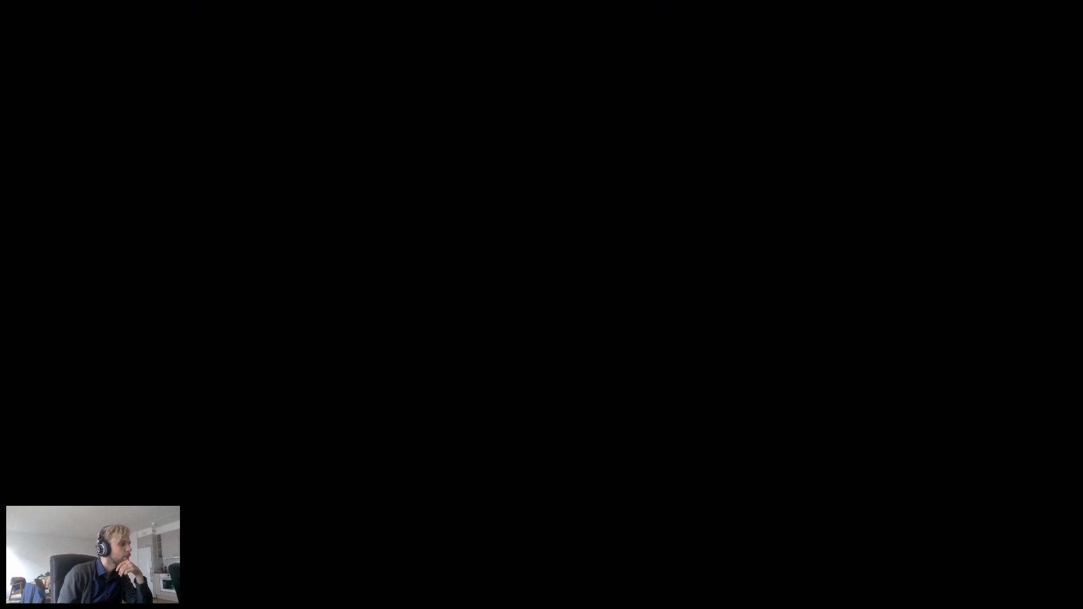
{"action": "left_click_drag", "start_coordinate": [64, 449], "coordinate": [671, 189]}
{"action": "double_click", "coordinate": [654, 196]}
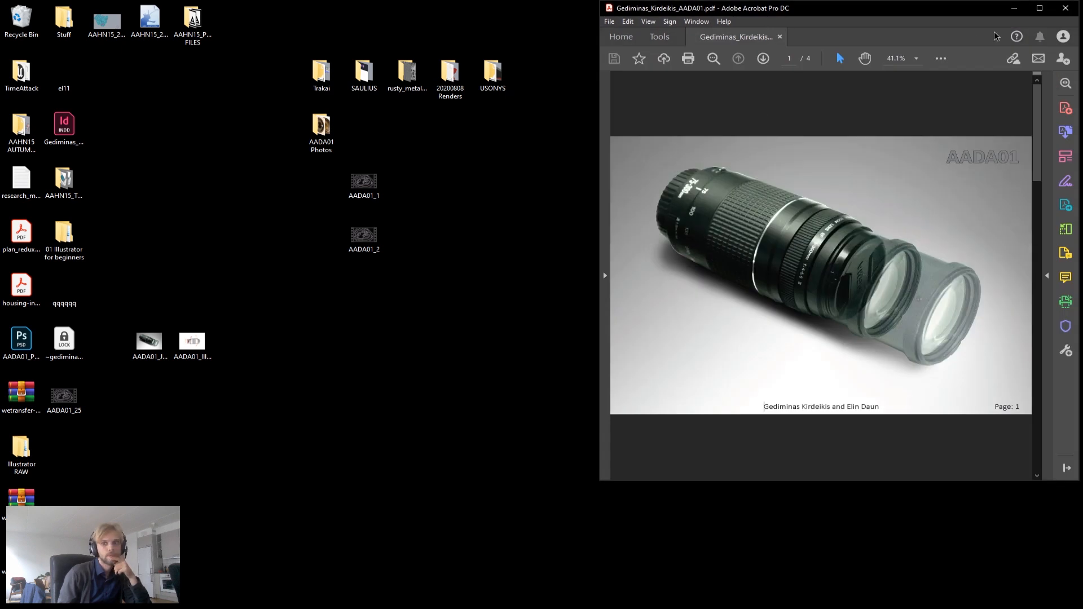
{"action": "left_click", "coordinate": [1040, 8]}
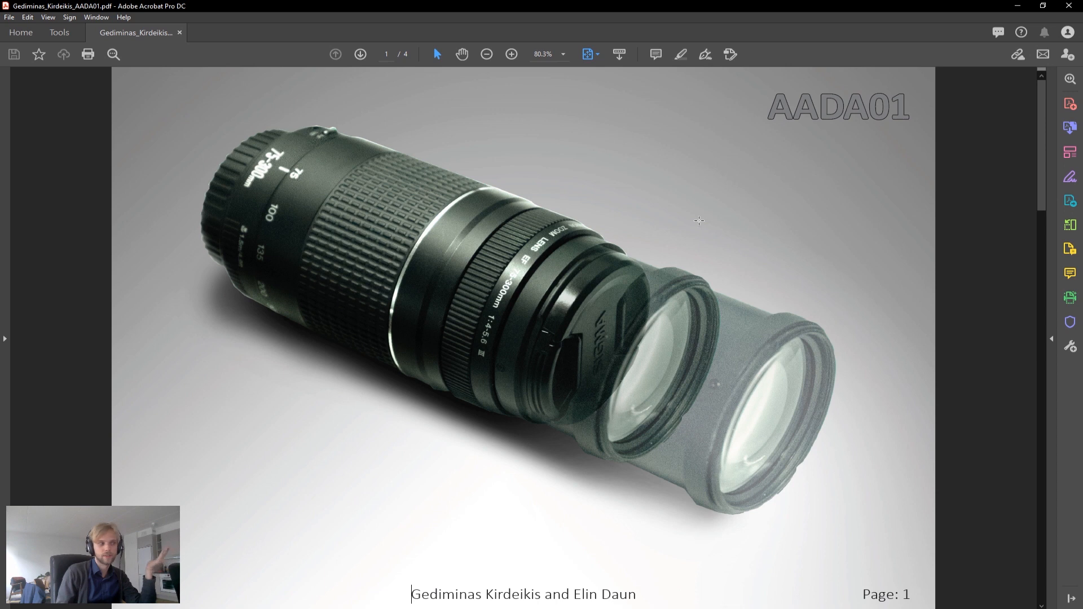
{"action": "key", "text": "Right"}
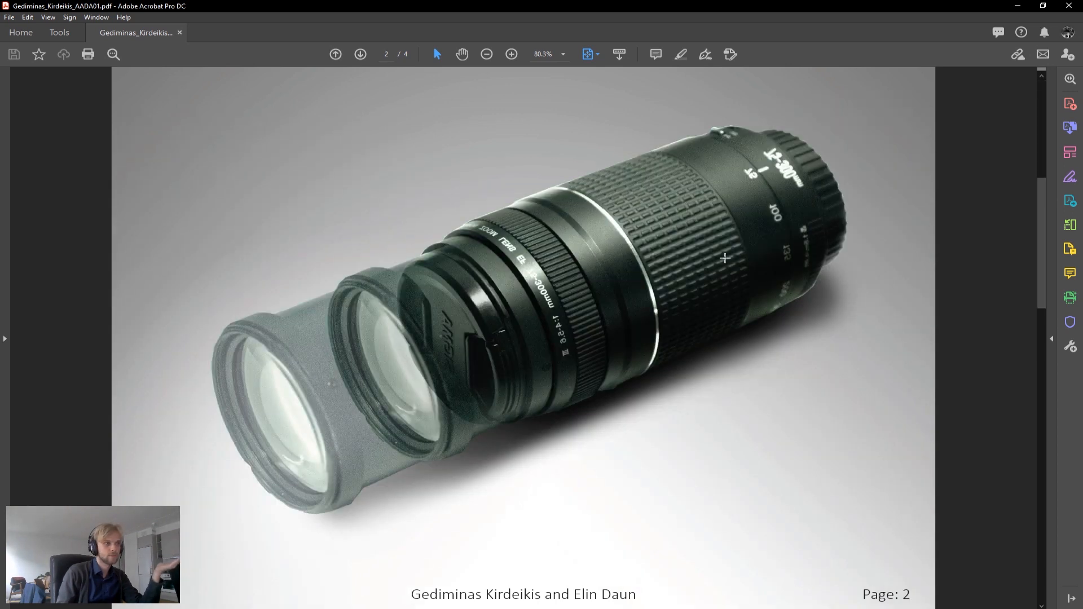
{"action": "key", "text": "Right"}
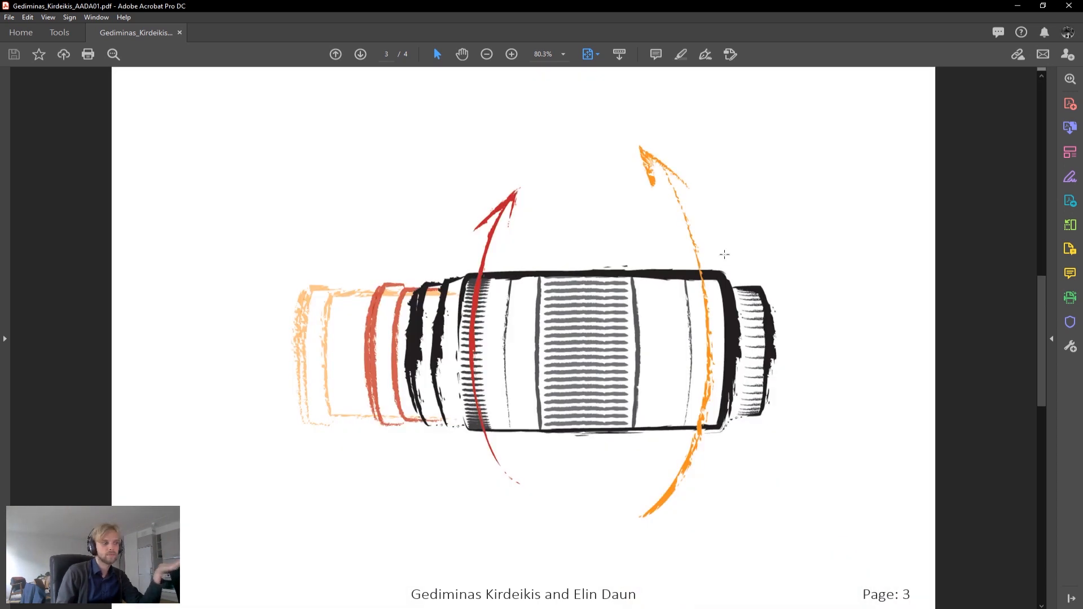
{"action": "key", "text": "Right"}
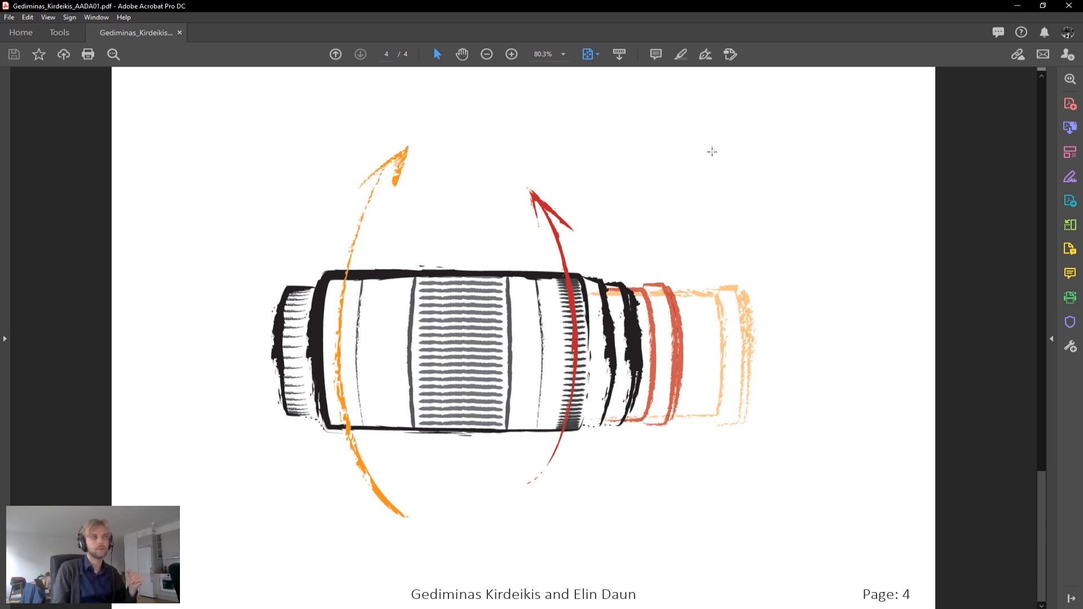
{"action": "left_click", "coordinate": [1075, 5]}
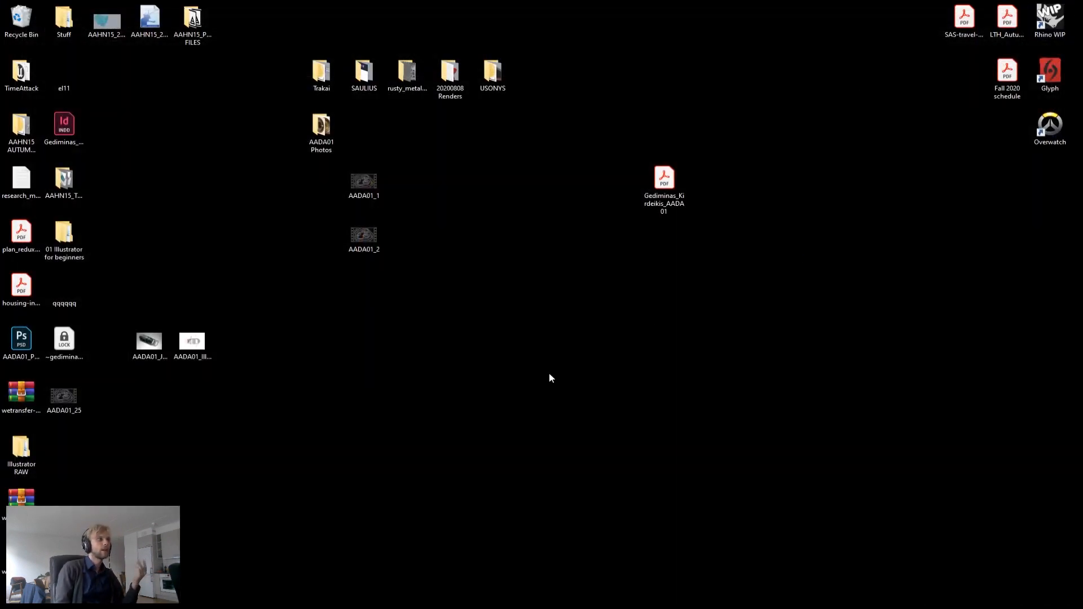
Step: Open File Explorer and navigate to the AADA01 Handin folder inside Unprotected on the temp (Y:) network drive
{"action": "left_click_drag", "start_coordinate": [658, 212], "coordinate": [708, 252]}
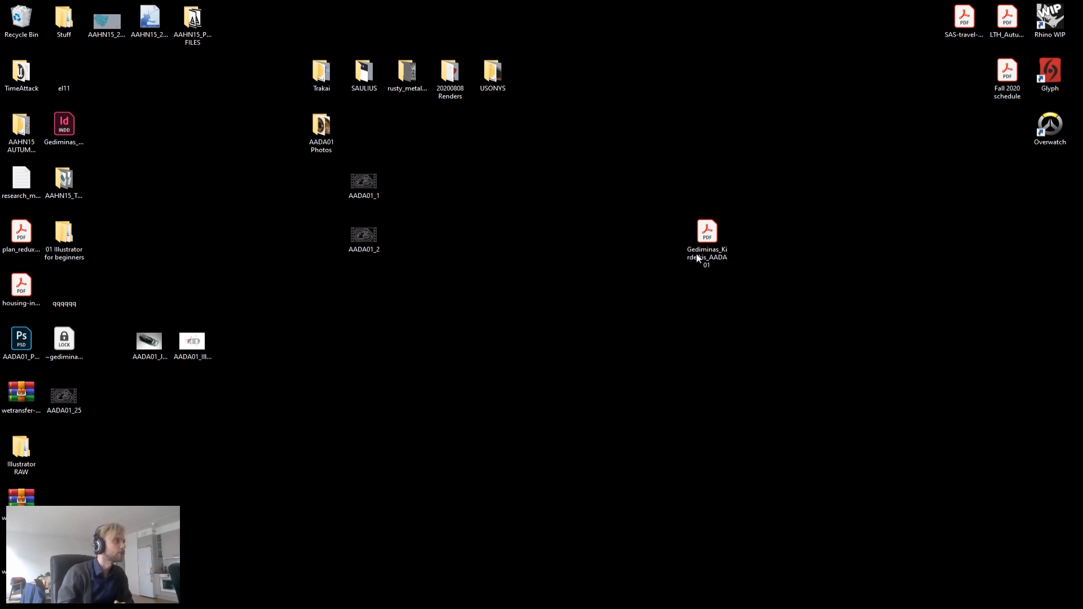
{"action": "left_click", "coordinate": [71, 26]}
{"action": "double_click", "coordinate": [83, 18]}
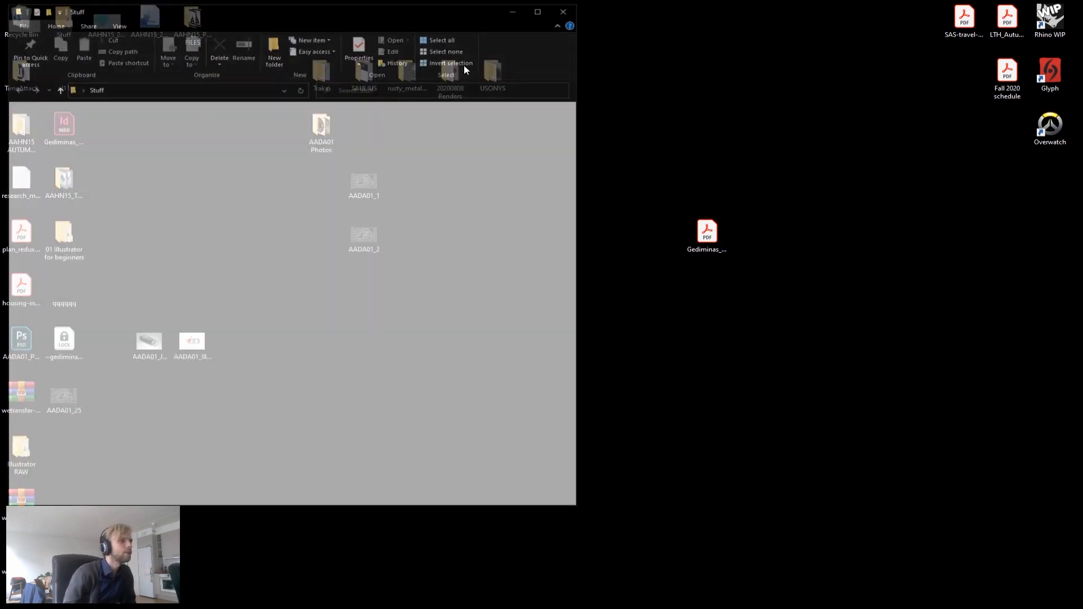
{"action": "left_click", "coordinate": [57, 132]}
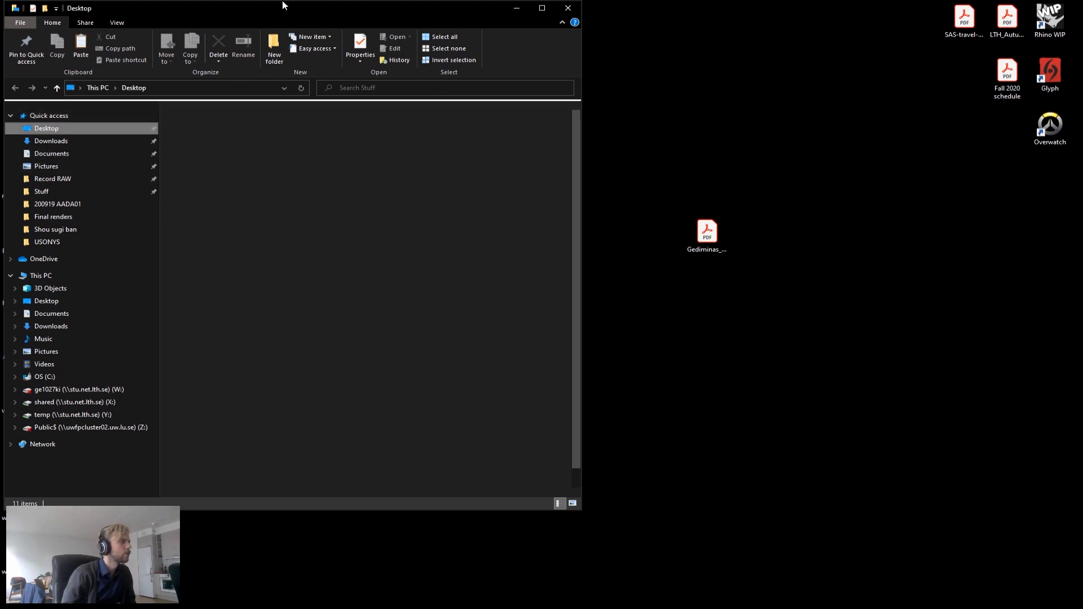
{"action": "left_click_drag", "start_coordinate": [337, 13], "coordinate": [538, 16]}
{"action": "left_click_drag", "start_coordinate": [705, 13], "coordinate": [617, 21]}
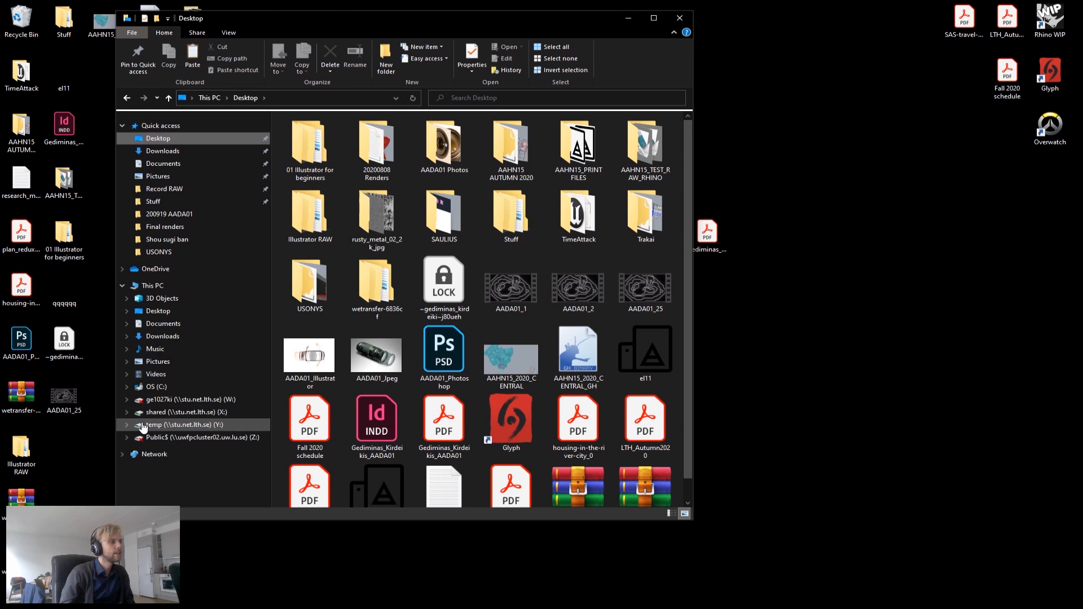
{"action": "left_click", "coordinate": [123, 286]}
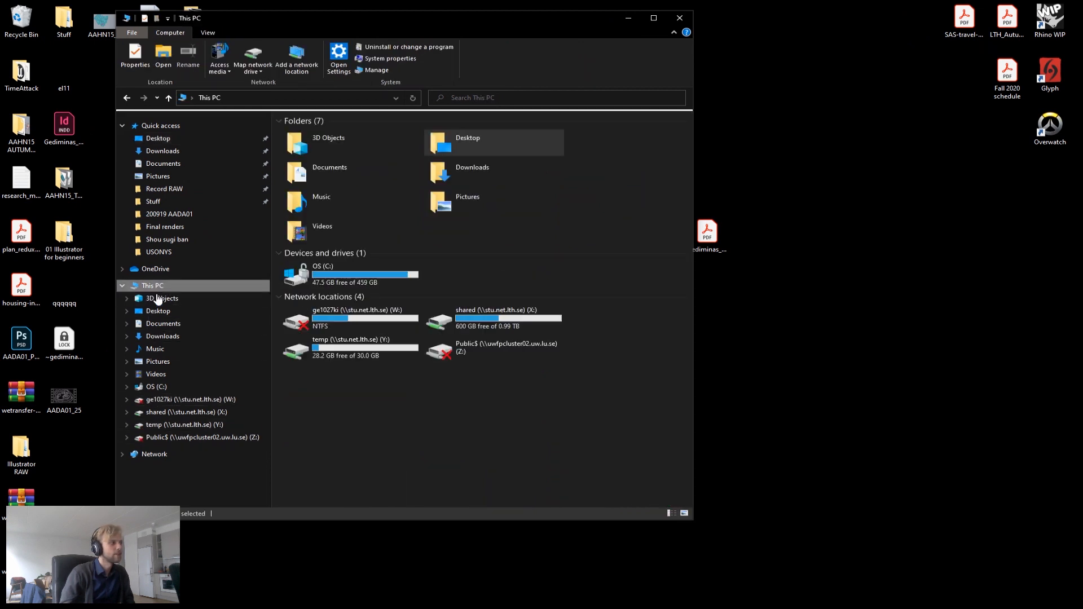
{"action": "left_click", "coordinate": [158, 414]}
{"action": "left_click", "coordinate": [156, 427]}
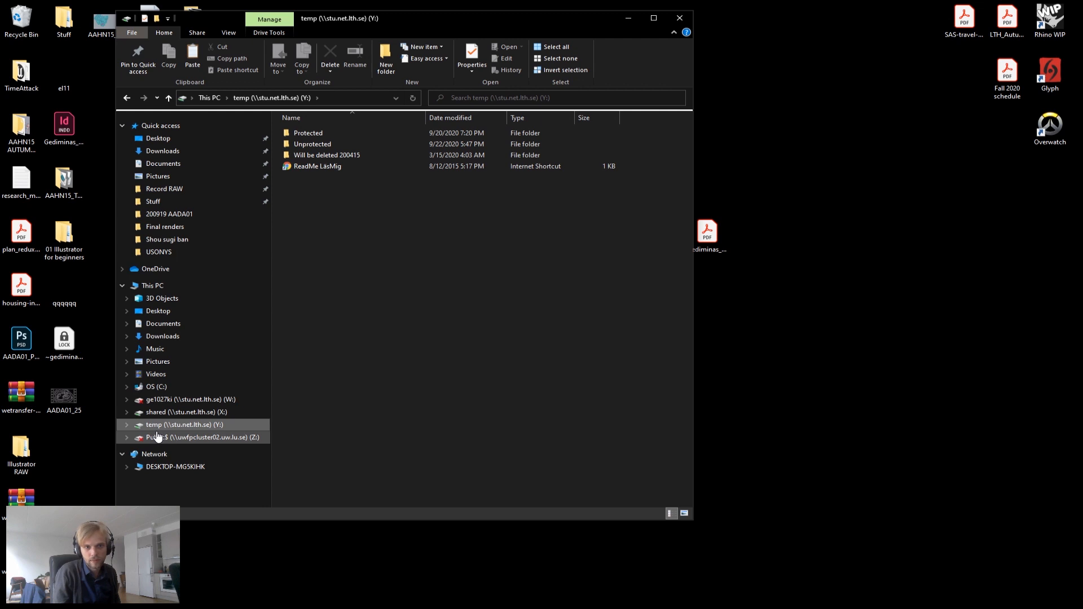
{"action": "double_click", "coordinate": [308, 144]}
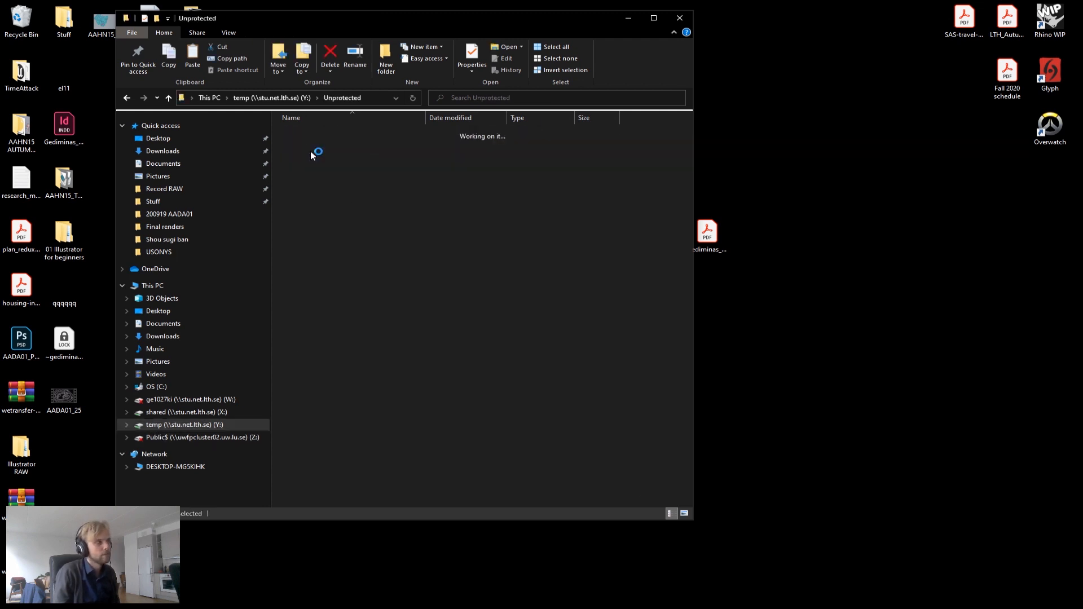
{"action": "scroll", "coordinate": [347, 236], "scroll_direction": "down", "scroll_amount": 5}
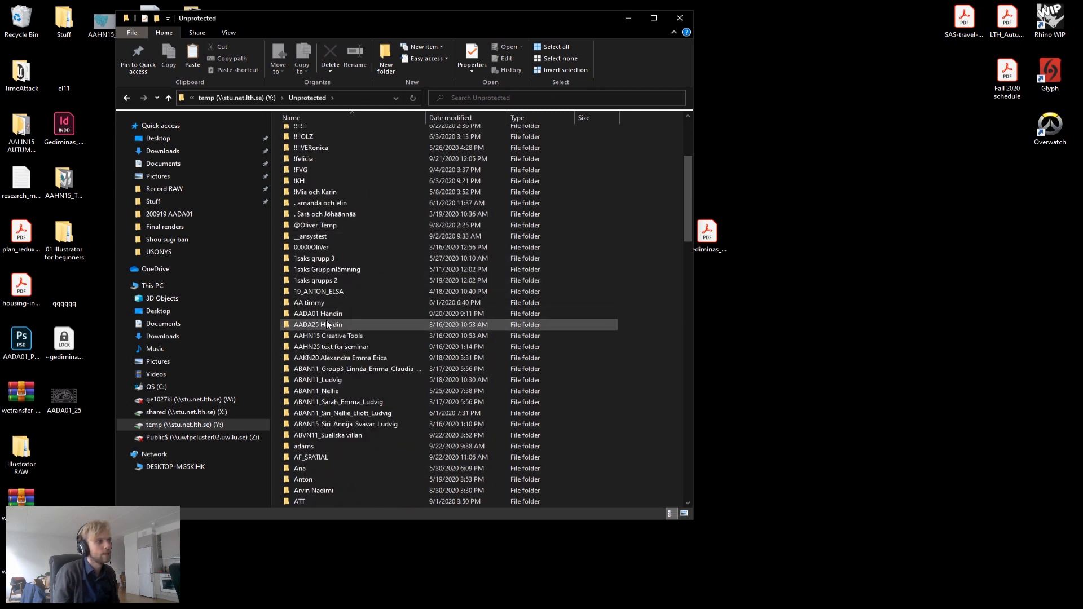
{"action": "double_click", "coordinate": [320, 315]}
Step: Copy the exported Gediminas_Kirdeikis_AADA01 PDF from the Desktop into the AADA01 Handin folder
{"action": "left_click_drag", "start_coordinate": [505, 32], "coordinate": [461, 30]}
{"action": "left_click", "coordinate": [708, 232]}
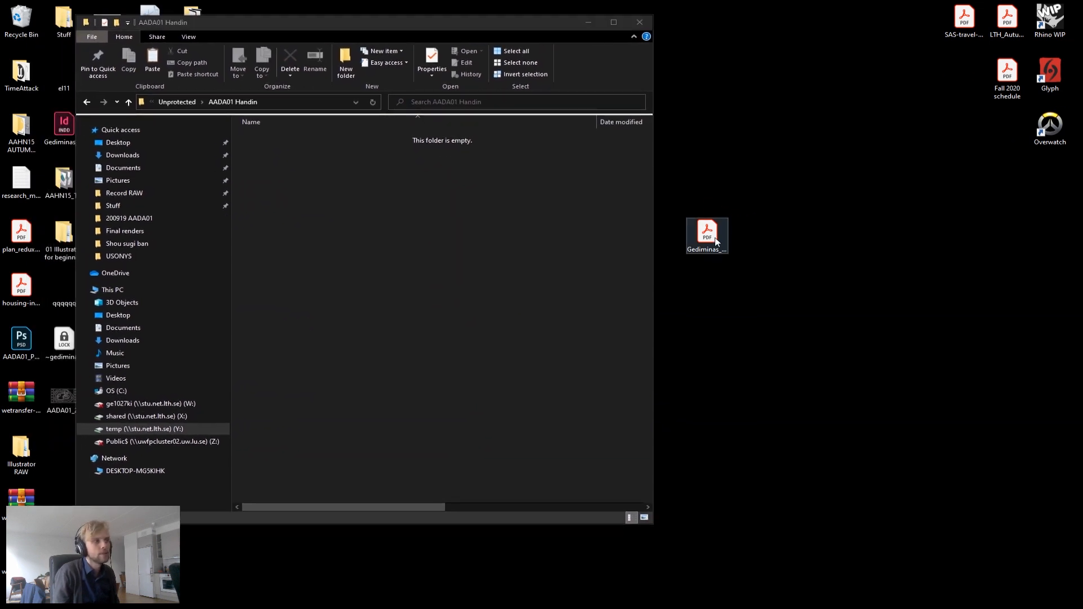
{"action": "left_click_drag", "start_coordinate": [707, 231], "coordinate": [412, 220]}
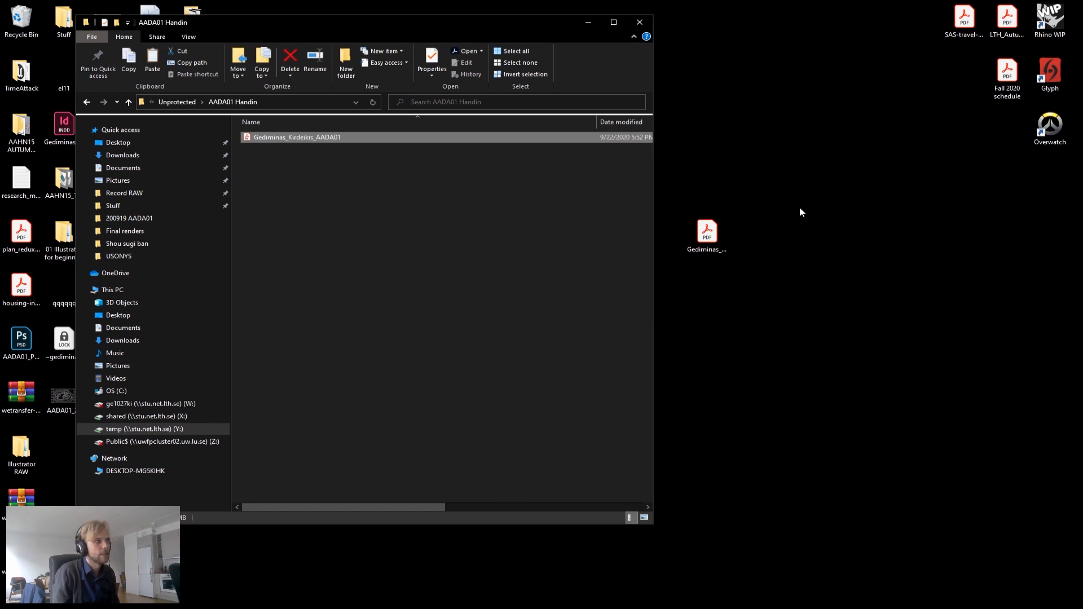
{"action": "left_click", "coordinate": [639, 21]}
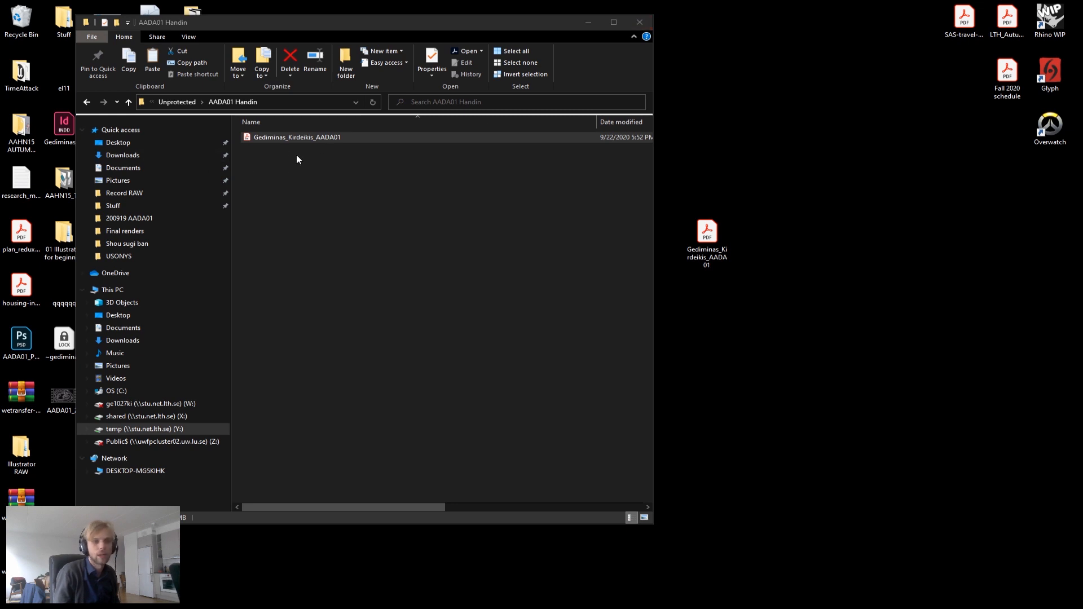
Step: Open the submitted PDF from the handin folder to verify it, close it and the folder, and return to InDesign
{"action": "left_click", "coordinate": [279, 138]}
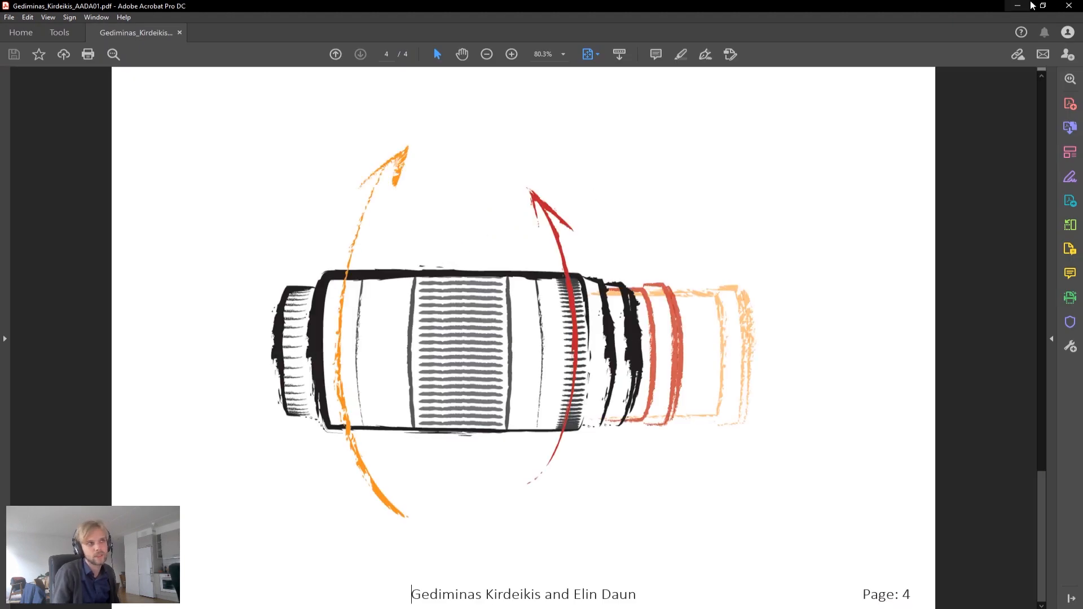
{"action": "left_click", "coordinate": [1068, 5]}
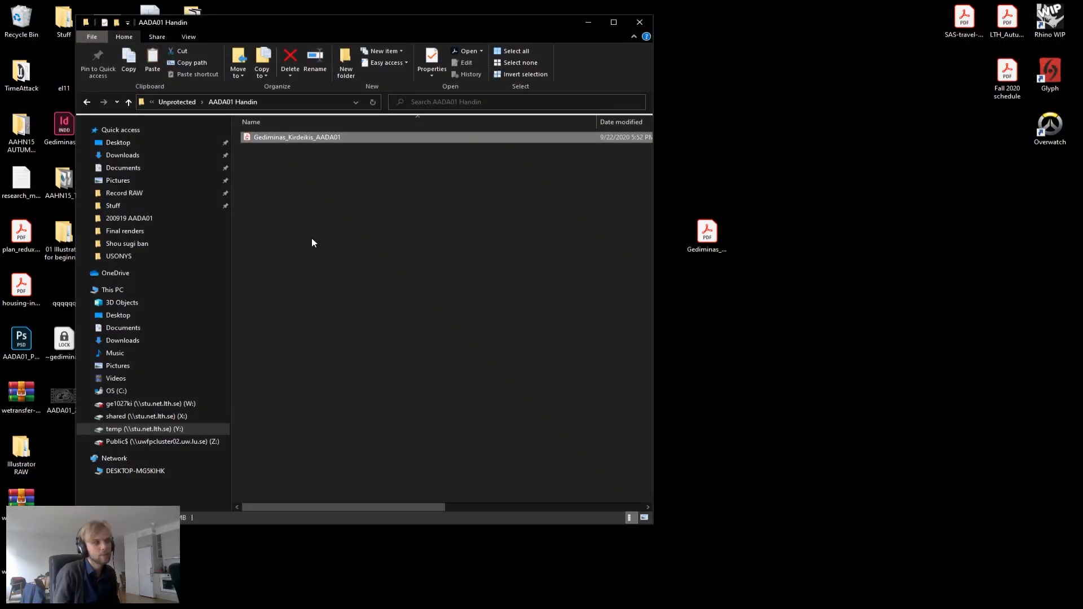
{"action": "left_click", "coordinate": [644, 21]}
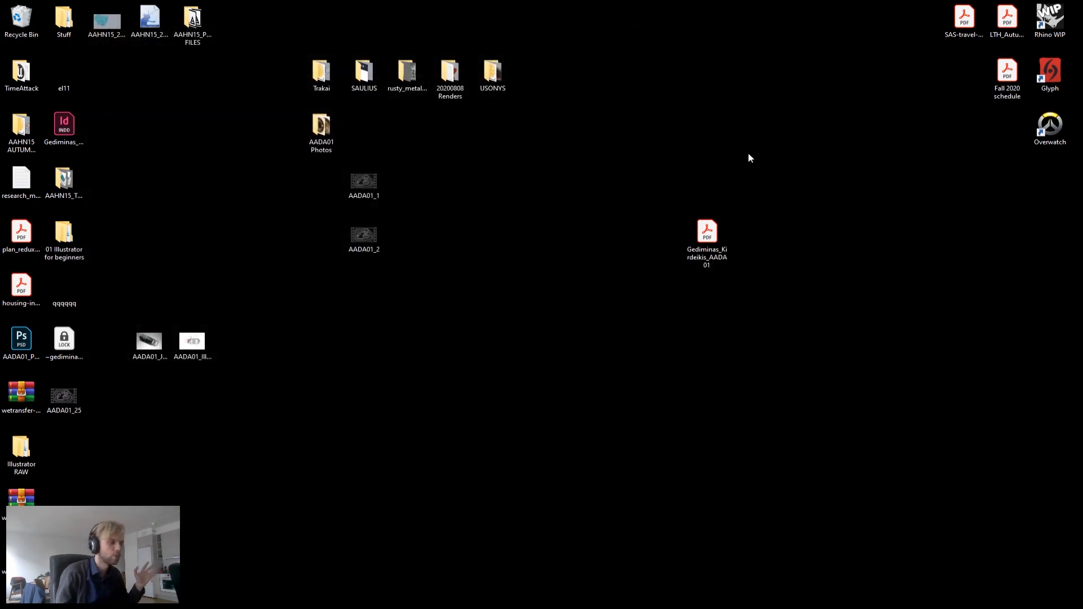
{"action": "key", "text": "alt+Tab"}
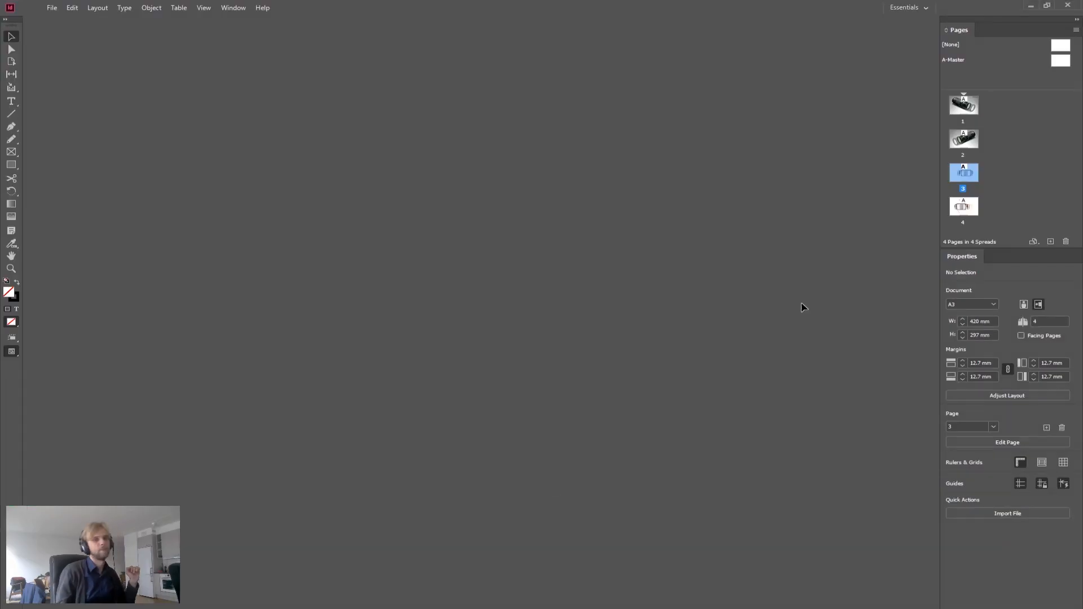